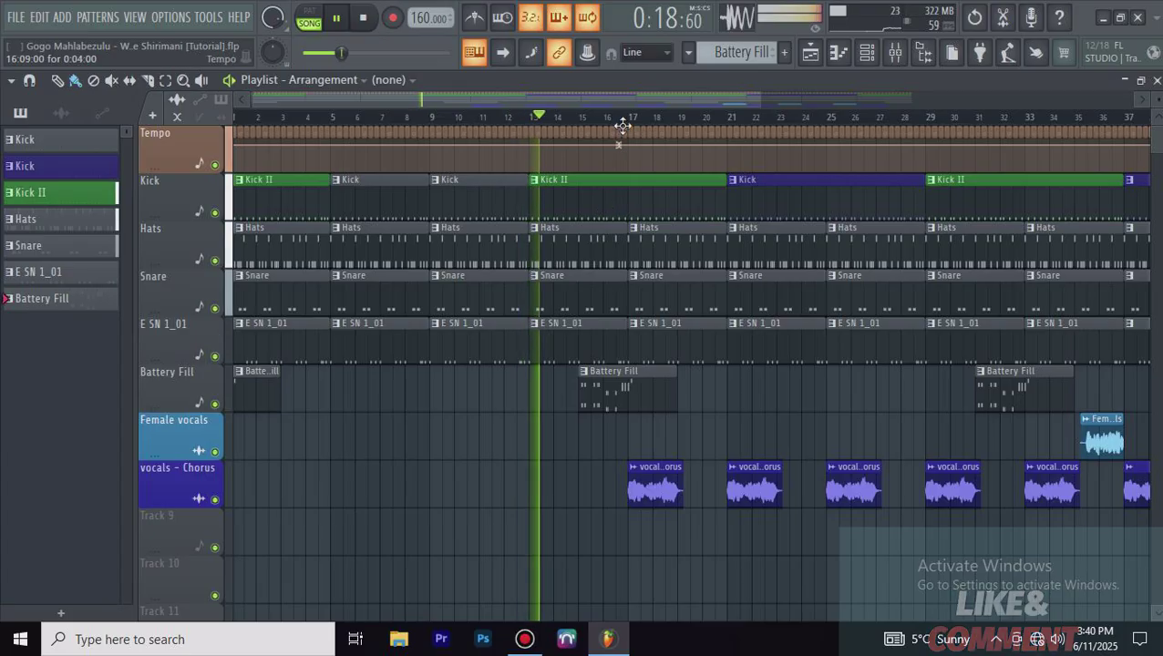
Step: Play the arrangement from bar 17 and look over its drum and vocal tracks
click(630, 121)
scroll(635, 125, up, 3)
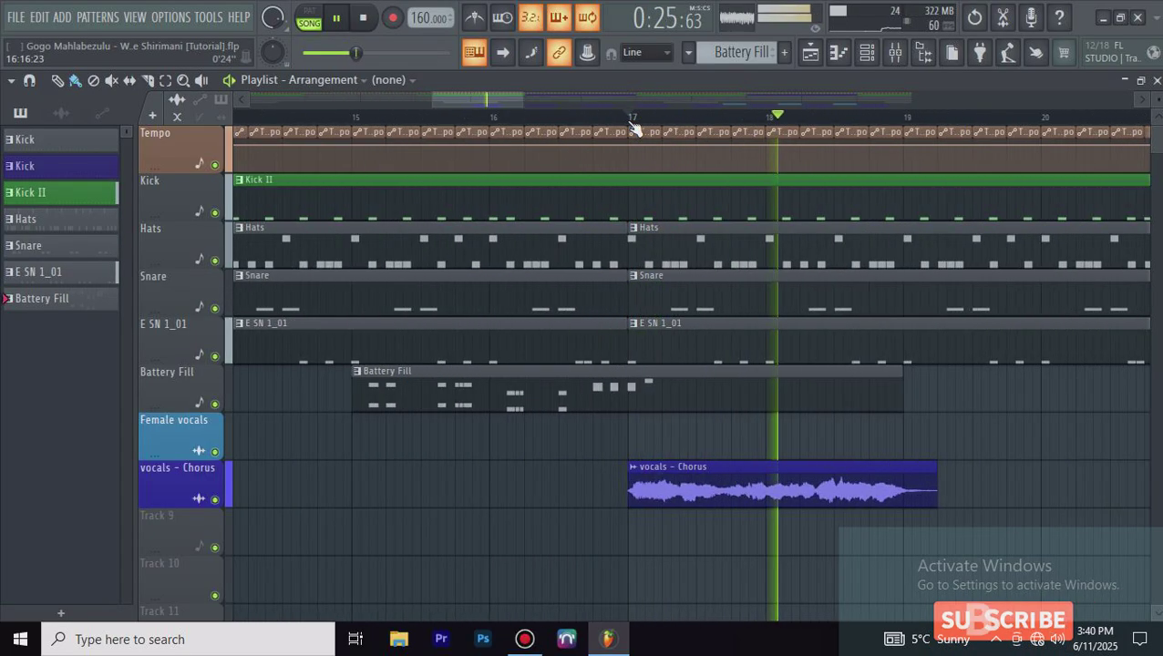
scroll(637, 126, down, 4)
scroll(638, 127, down, 1)
scroll(702, 425, down, 4)
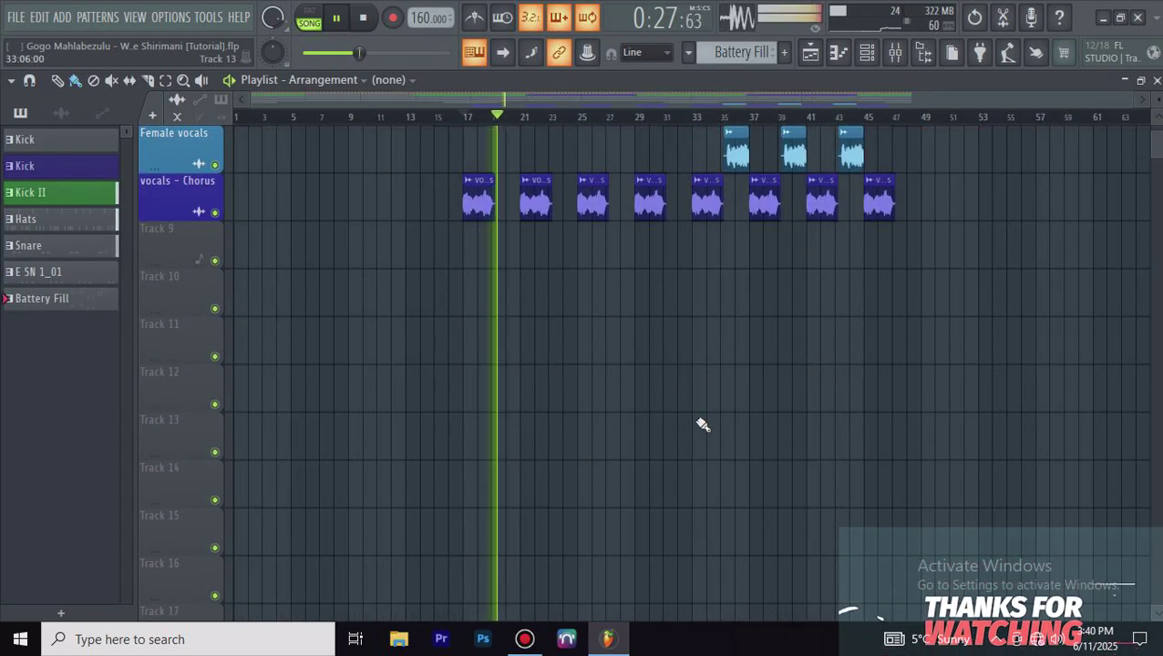
scroll(437, 355, up, 4)
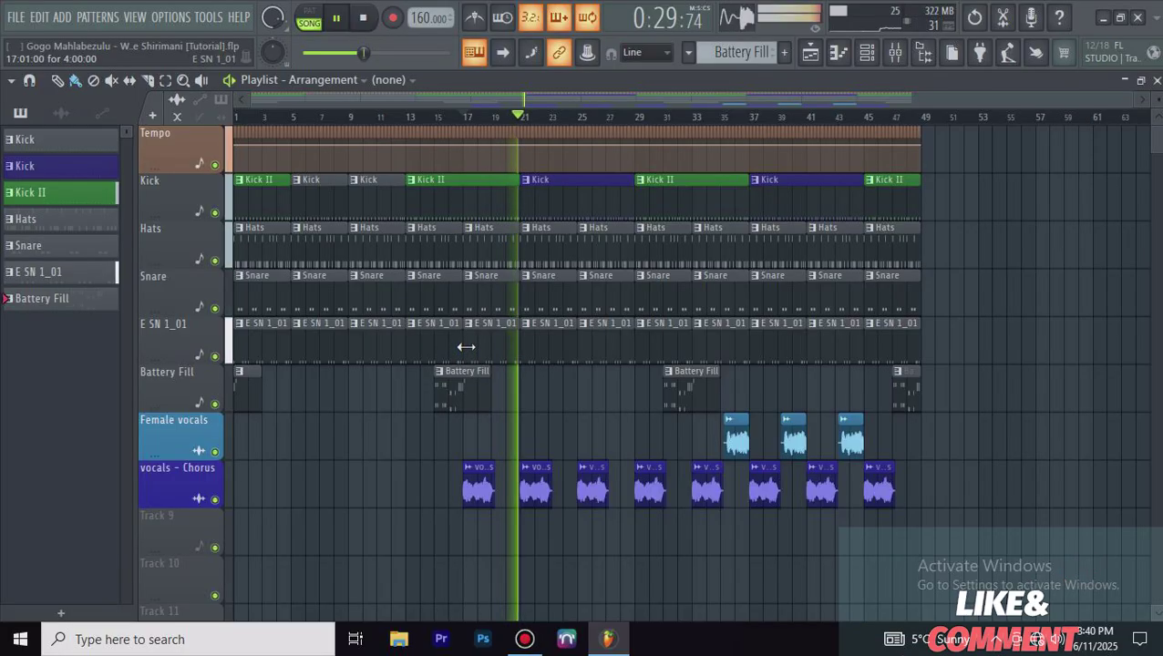
scroll(992, 286, down, 2)
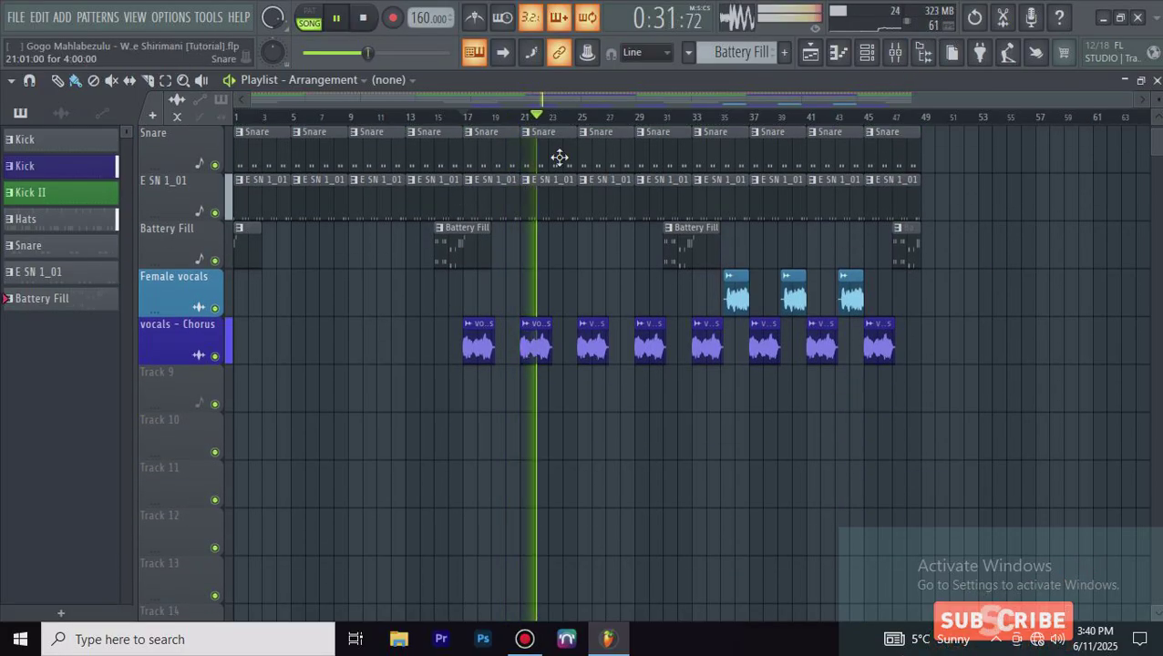
Step: Create a new empty pattern, Pattern 8, and place its clip on Track 9 from bar 1 to bar 5
click(750, 61)
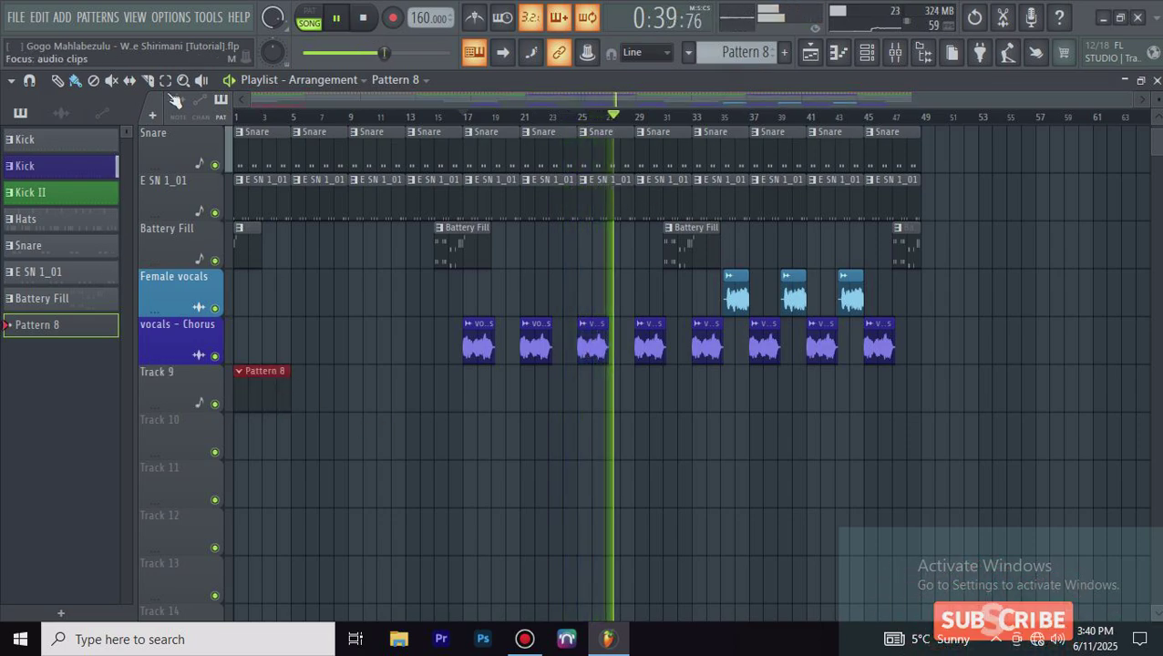
scroll(260, 116, up, 6)
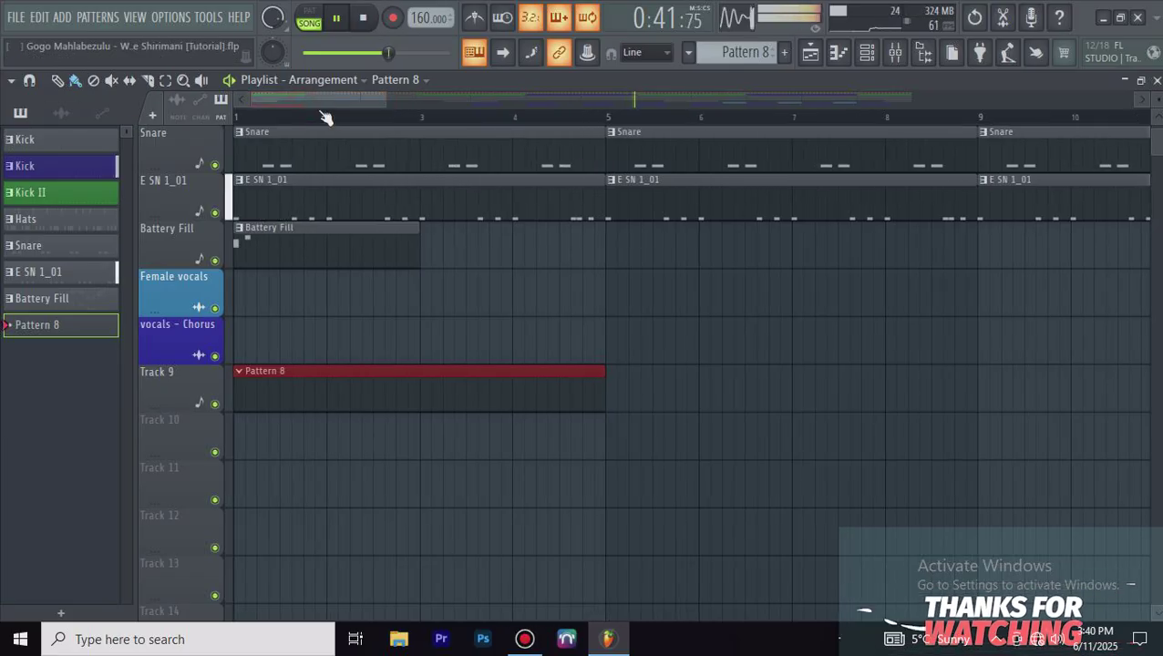
scroll(339, 128, down, 2)
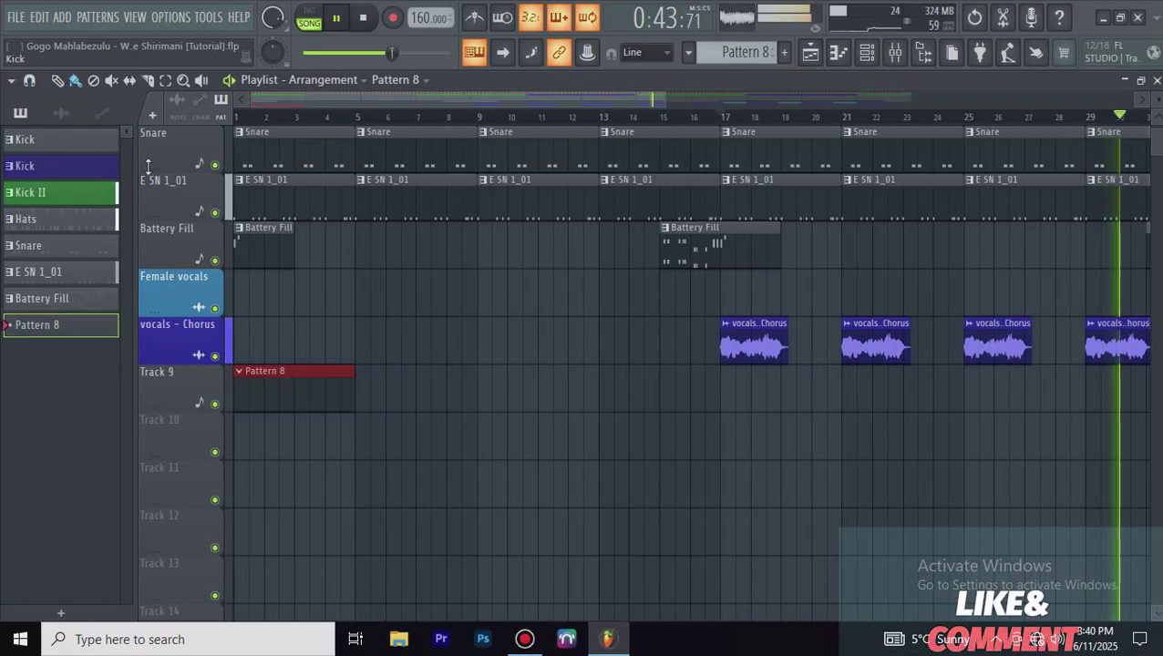
scroll(415, 120, down, 3)
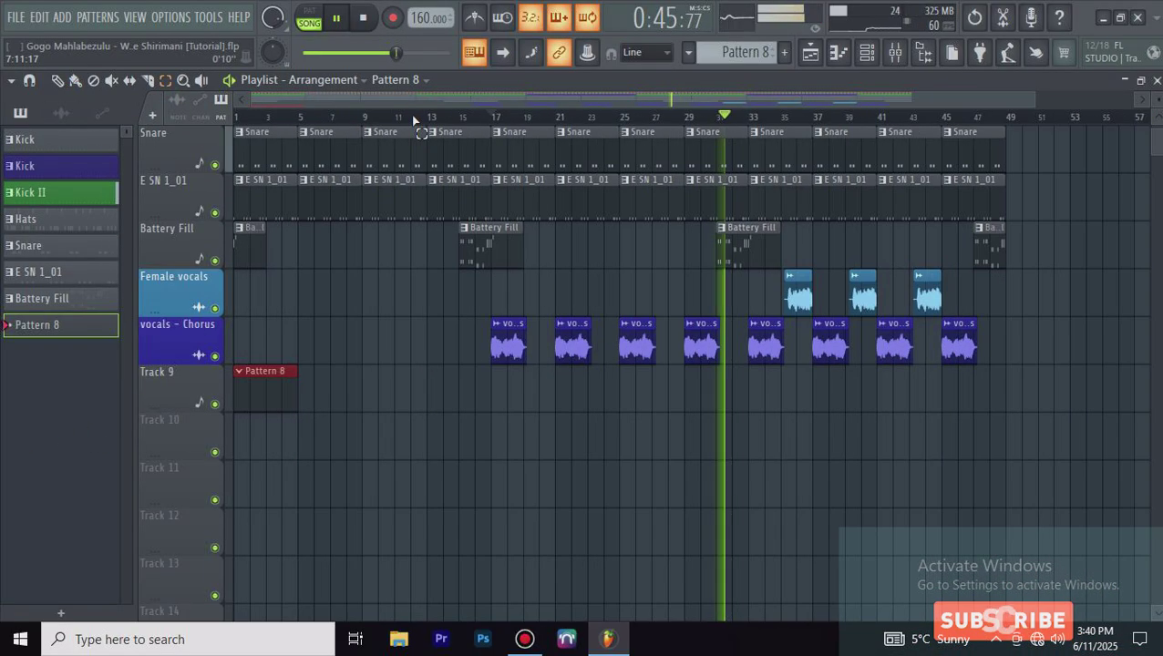
Step: Duplicate the Pattern 8 clip repeatedly along Track 9 until it fills the arrangement up to bar 49
key(ctrl+b)
key(ctrl+b)
key(ctrl+b)
key(ctrl+b)
key(ctrl+b)
key(ctrl+b)
key(ctrl+b)
key(ctrl+b)
key(ctrl+b)
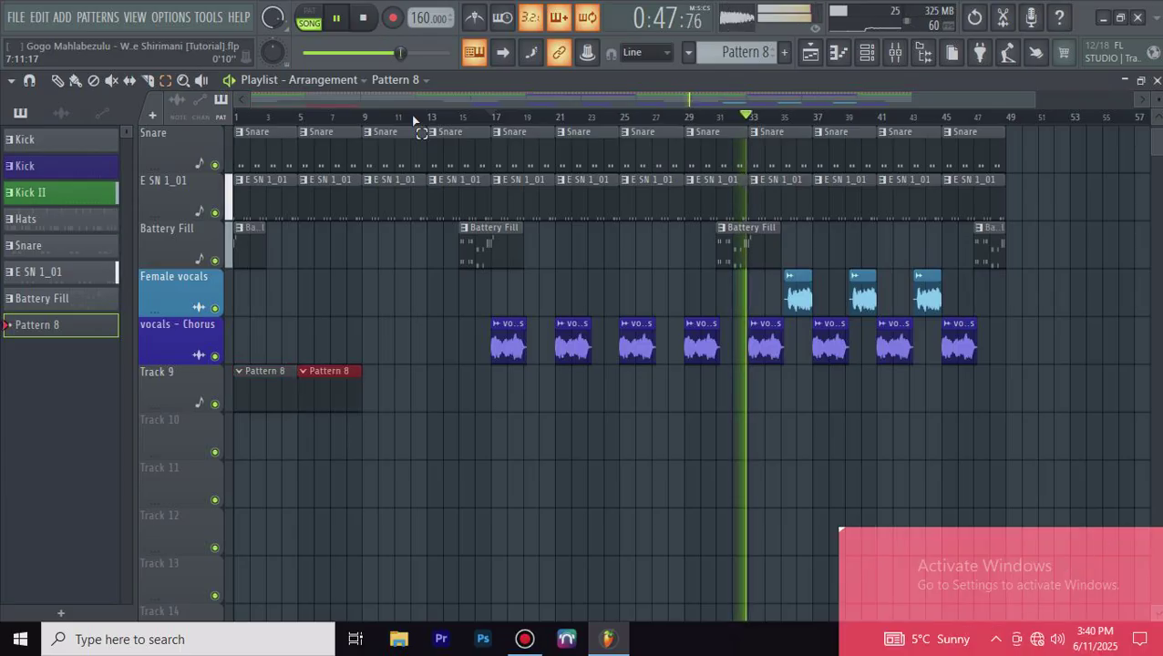
key(ctrl+b)
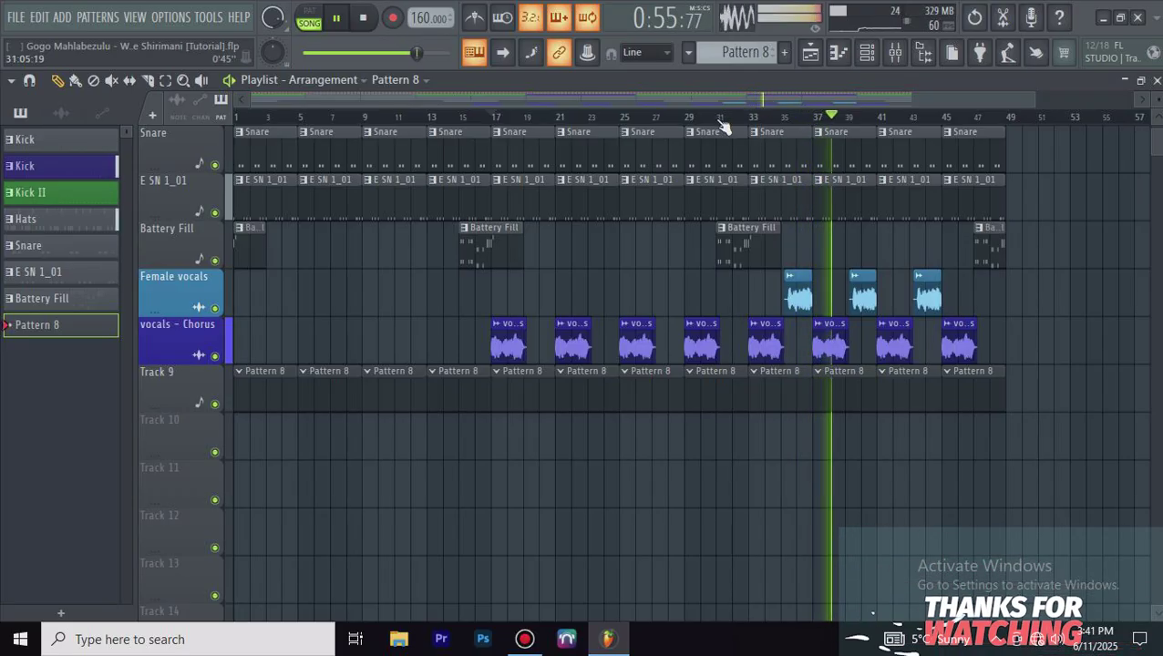
Step: Select the timeline range from bar 33 to bar 49 for looped playback
scroll(879, 114, up, 3)
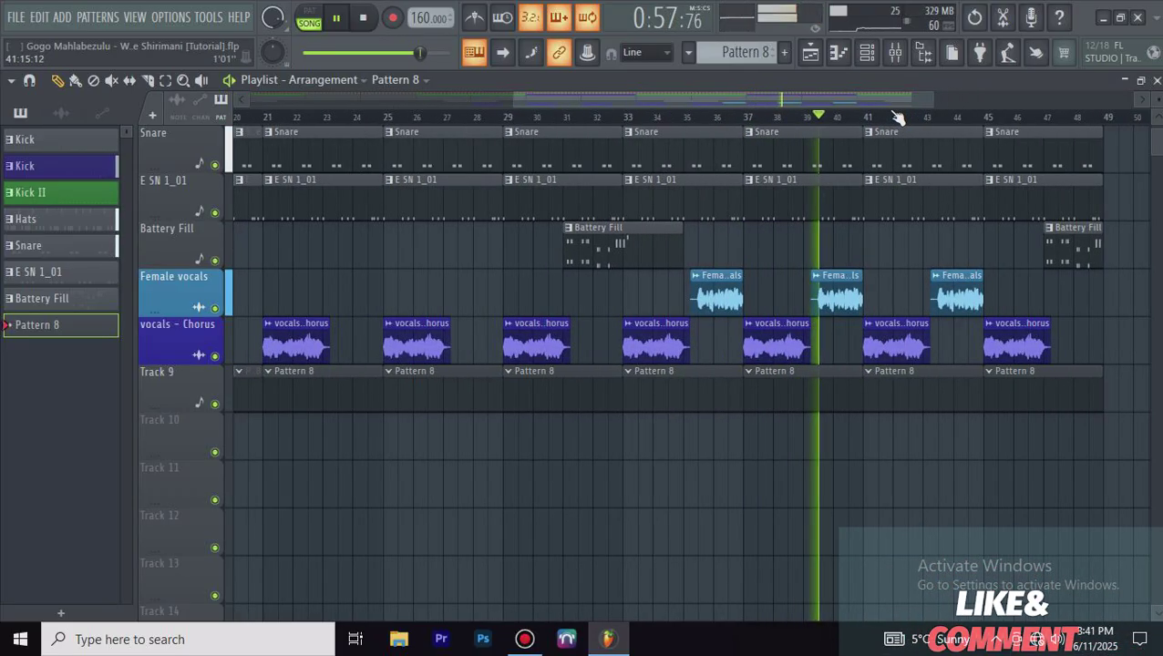
scroll(898, 116, down, 1)
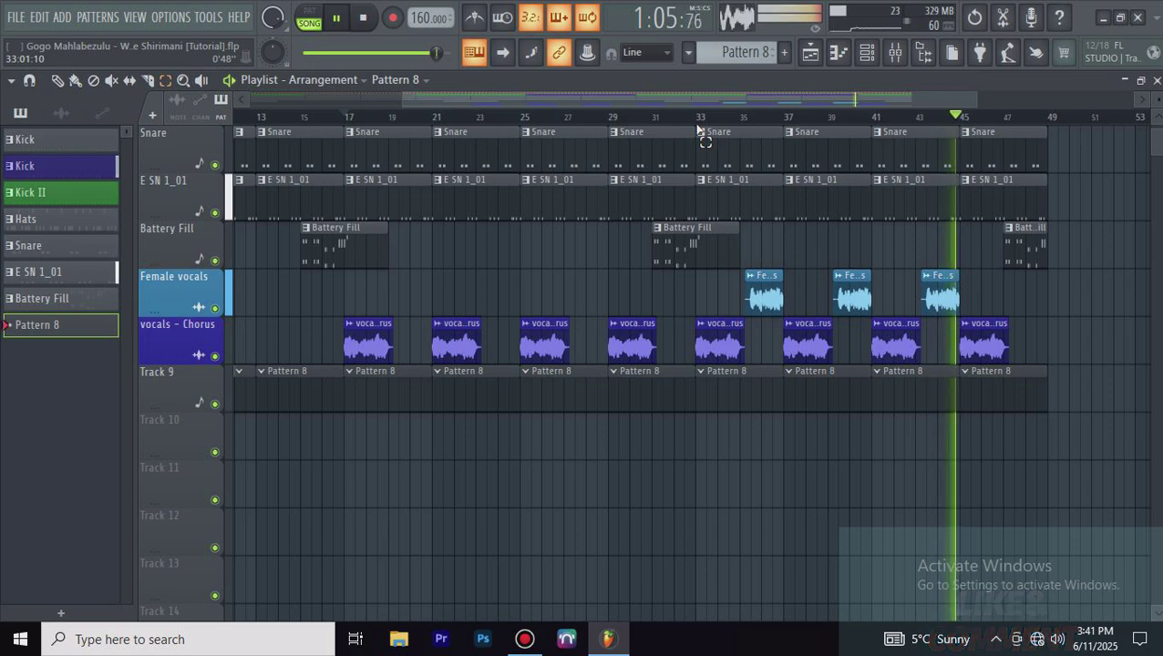
drag(697, 123, 1053, 164)
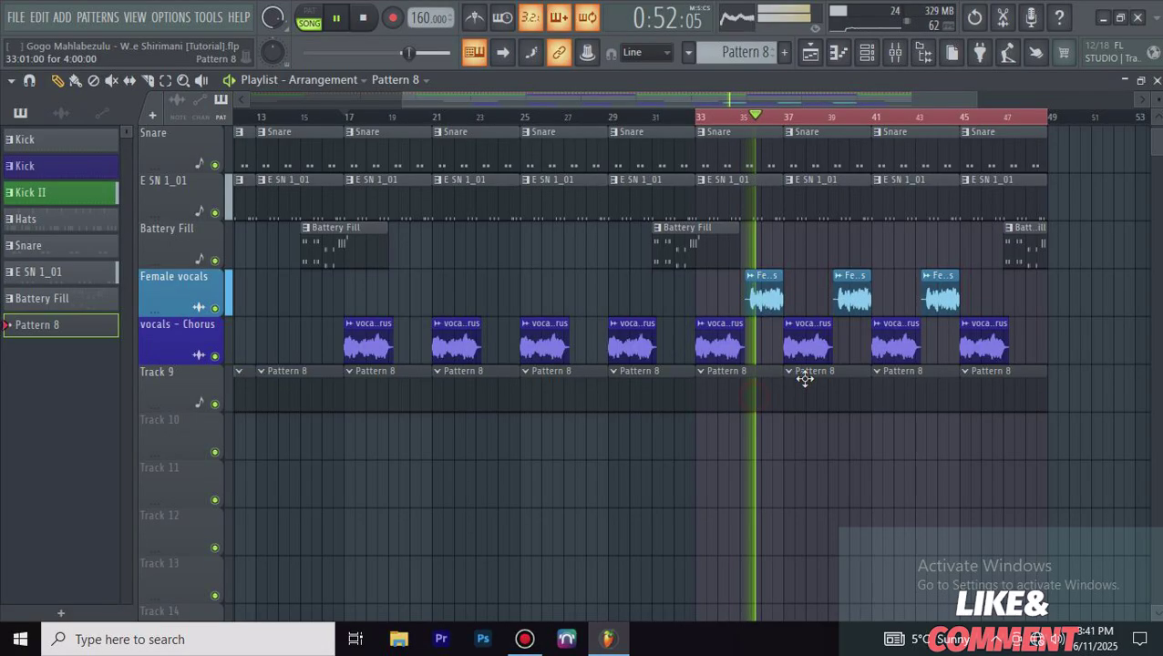
Step: Open the channel rack, move it clear of the track headers and look through its instrument channels
click(867, 54)
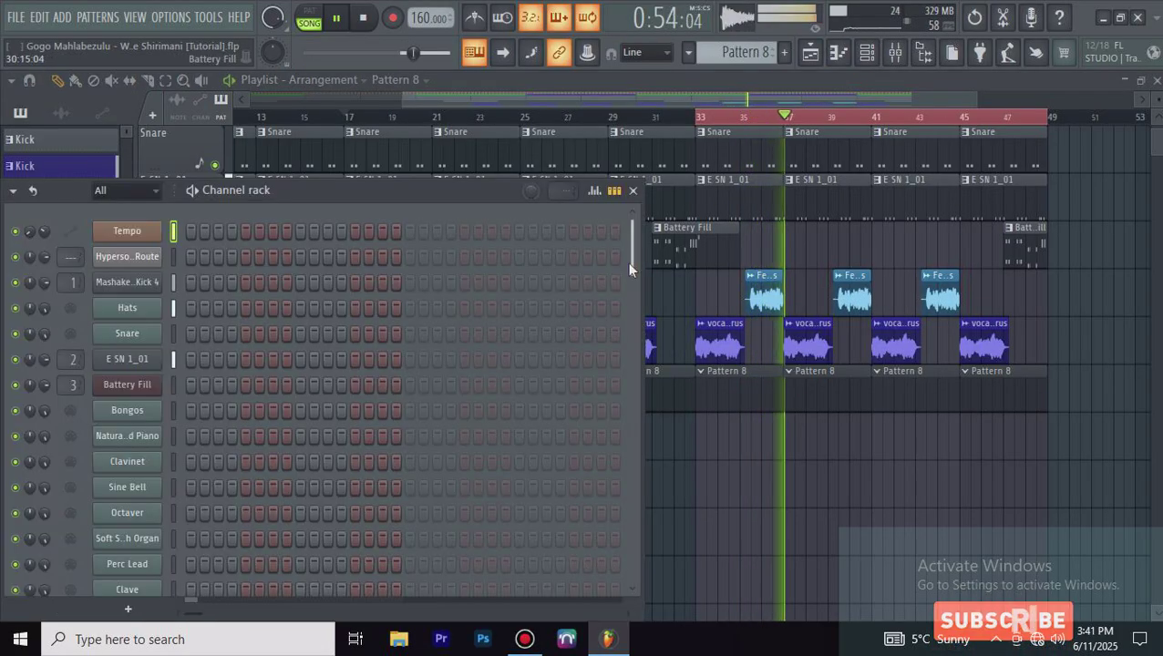
drag(393, 196, 684, 89)
scroll(545, 373, down, 5)
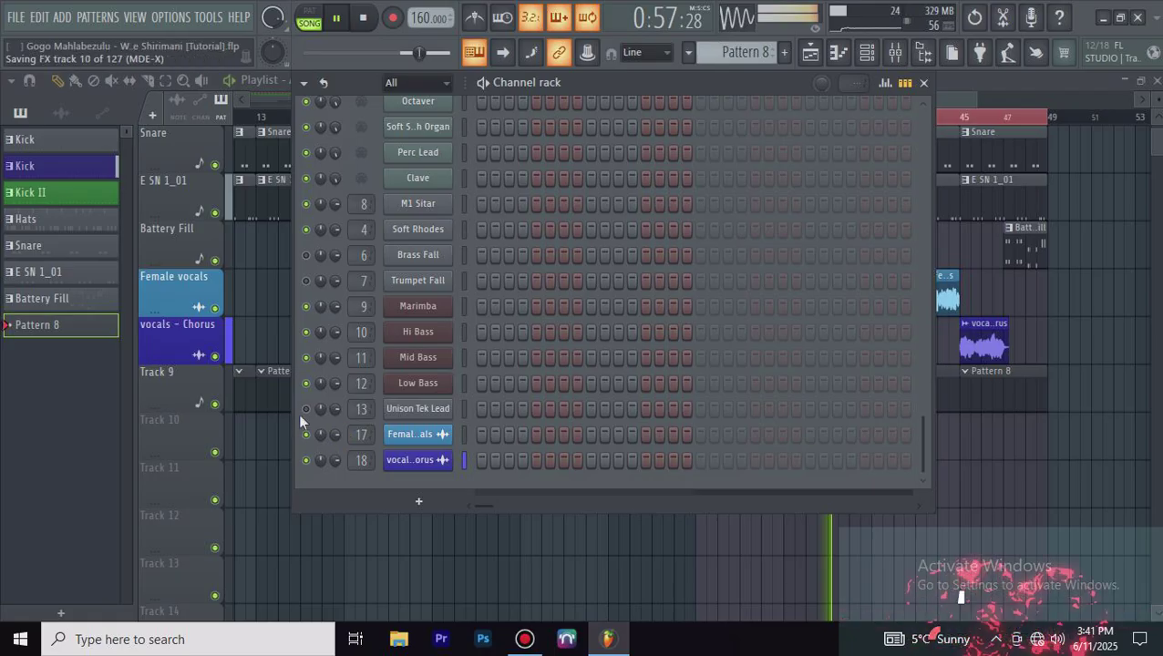
scroll(560, 360, up, 5)
scroll(523, 326, down, 5)
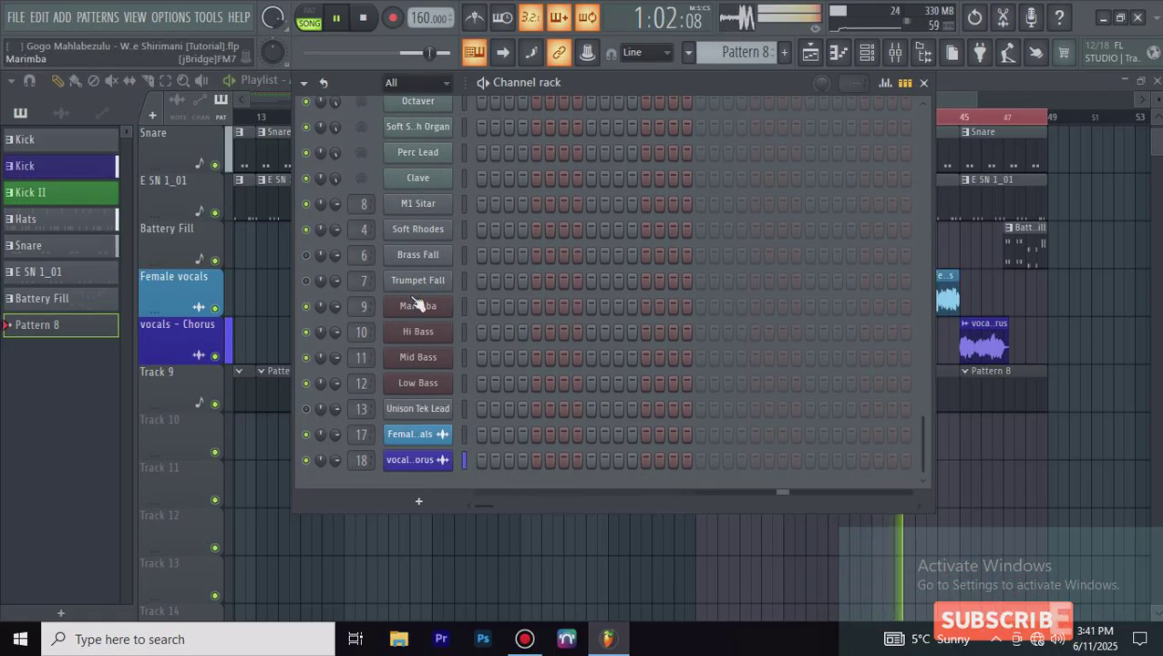
scroll(438, 305, up, 2)
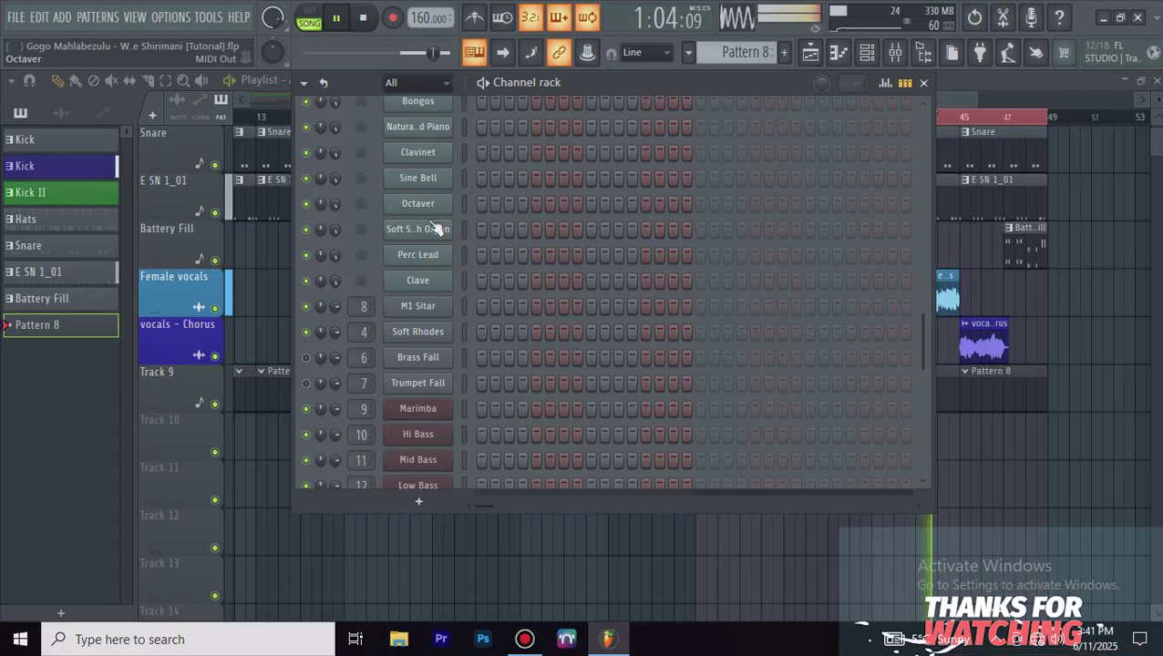
Step: Open the Soft Swoosh Organ channel in the piano roll and audition the D#6 key
scroll(437, 232, up, 2)
right_click(447, 279)
click(486, 280)
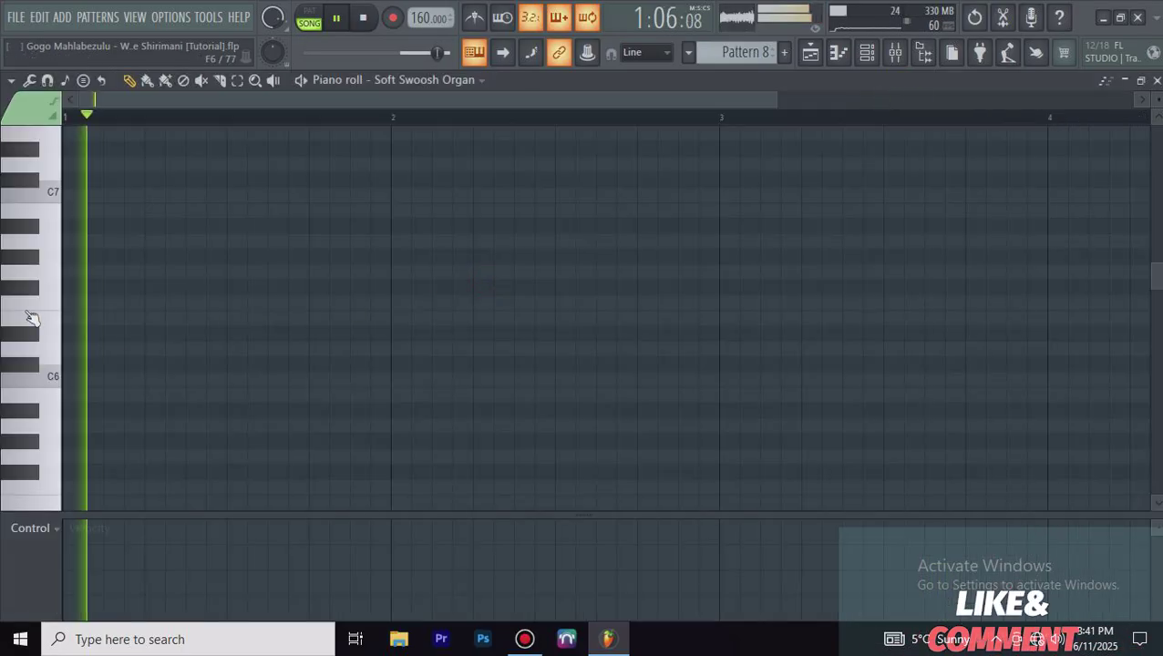
click(28, 333)
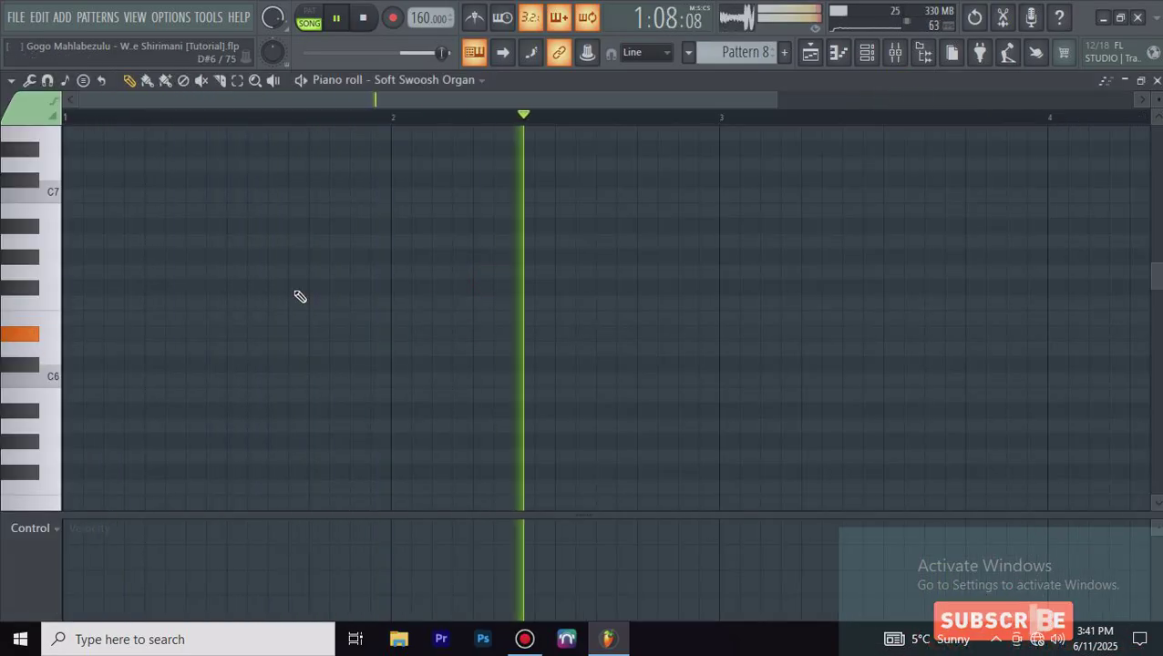
Step: Open the Natural Grand Piano channel in the piano roll and audition keys around octaves 5 and 6
click(867, 52)
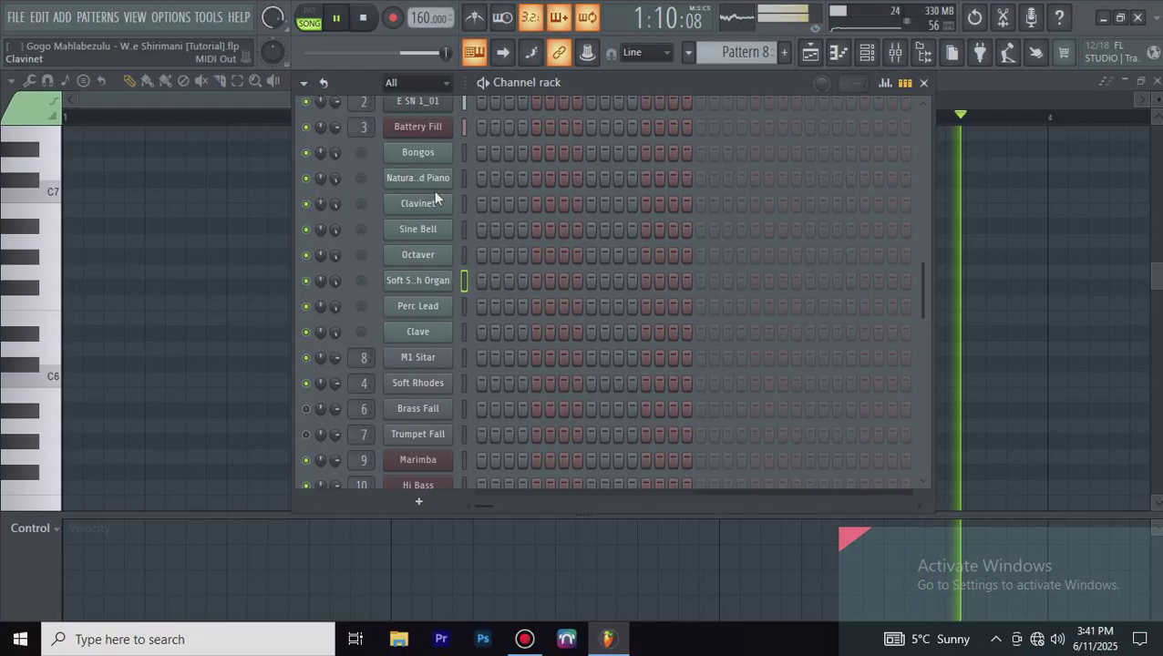
right_click(386, 169)
click(410, 180)
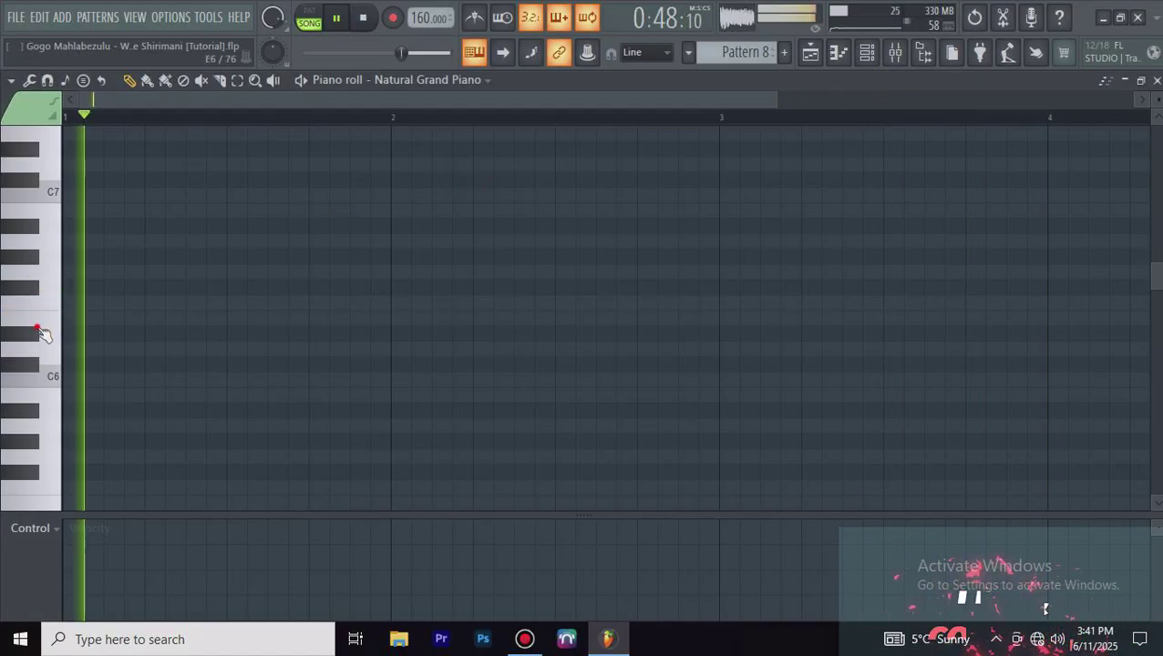
scroll(41, 334, down, 4)
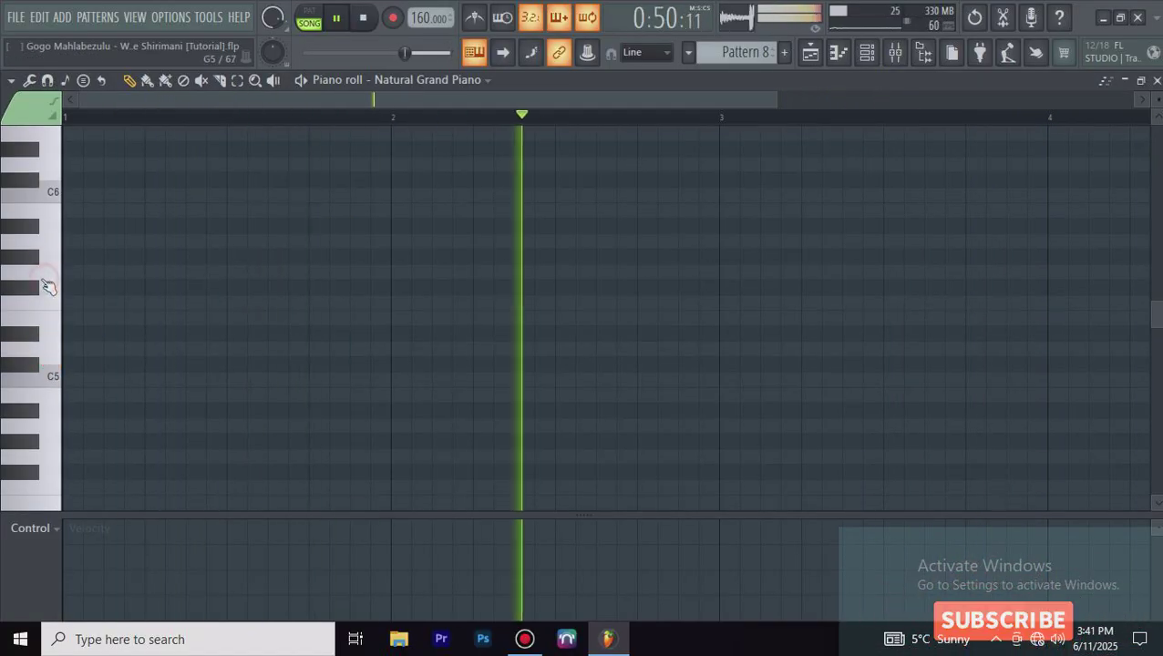
scroll(49, 255, up, 1)
scroll(41, 200, up, 1)
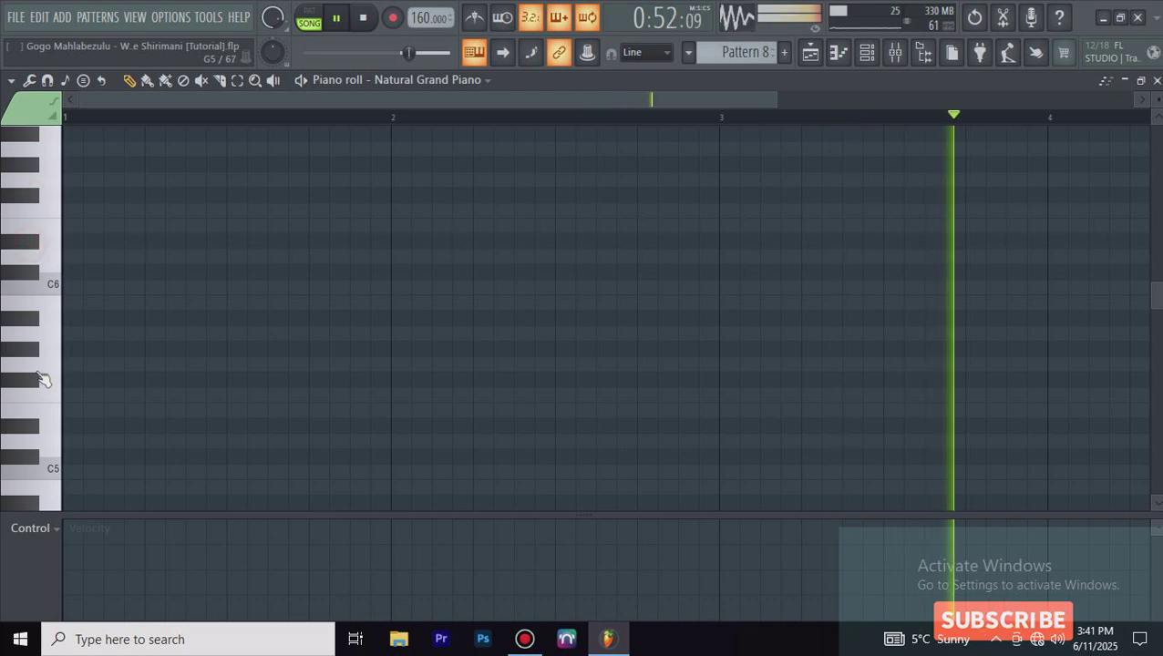
Step: Add piano notes A#4 and D#5 at the start of bar 1, and C#5 and F#5 at the start of bar 2
scroll(44, 347, down, 3)
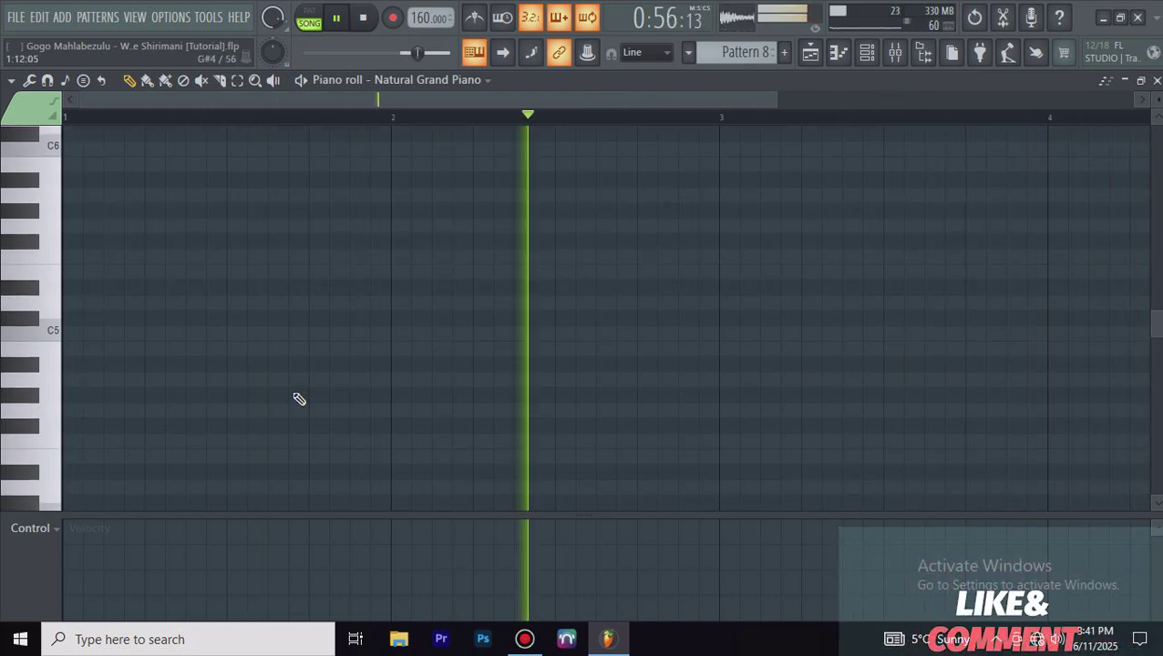
click(82, 288)
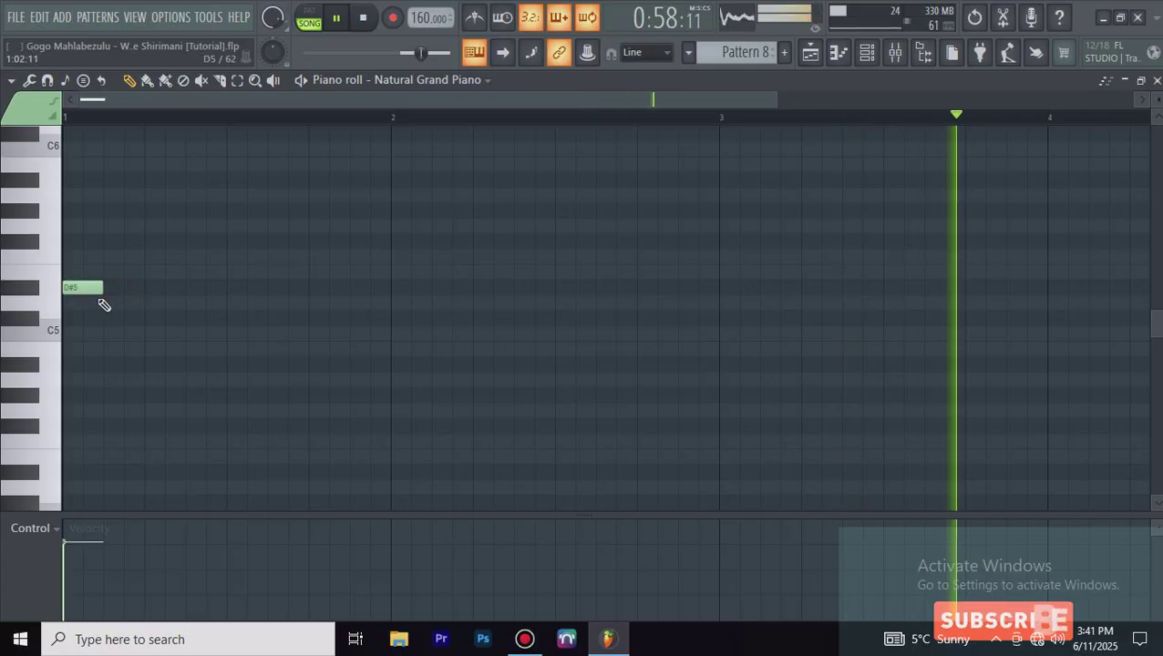
click(83, 364)
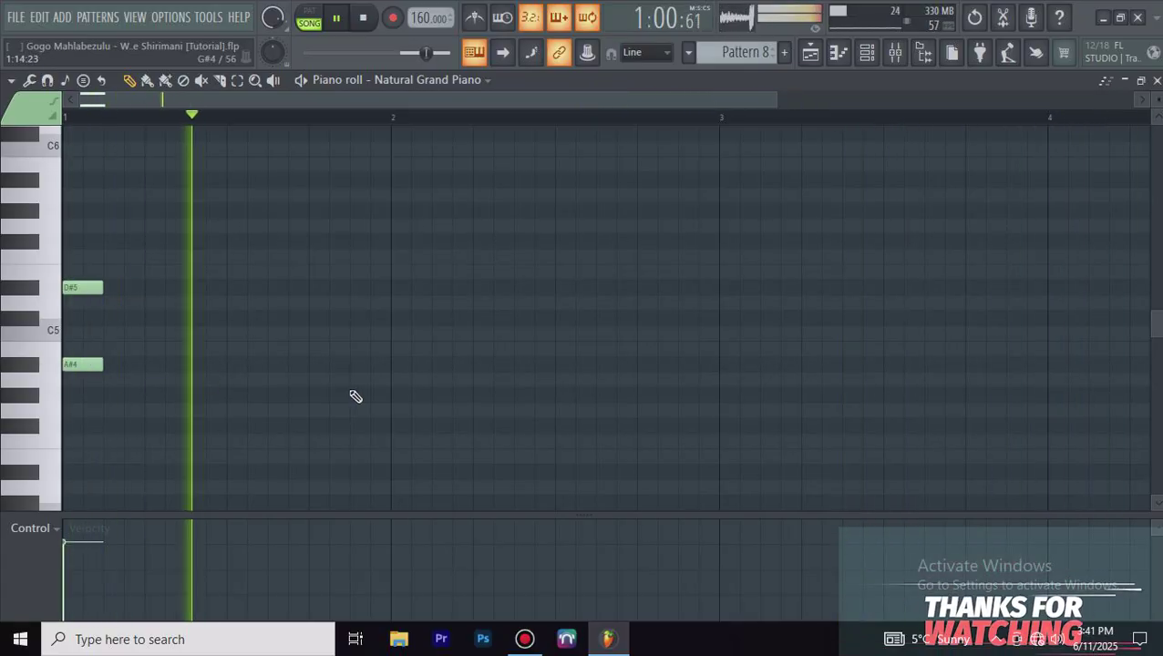
click(314, 243)
drag(319, 243, 400, 243)
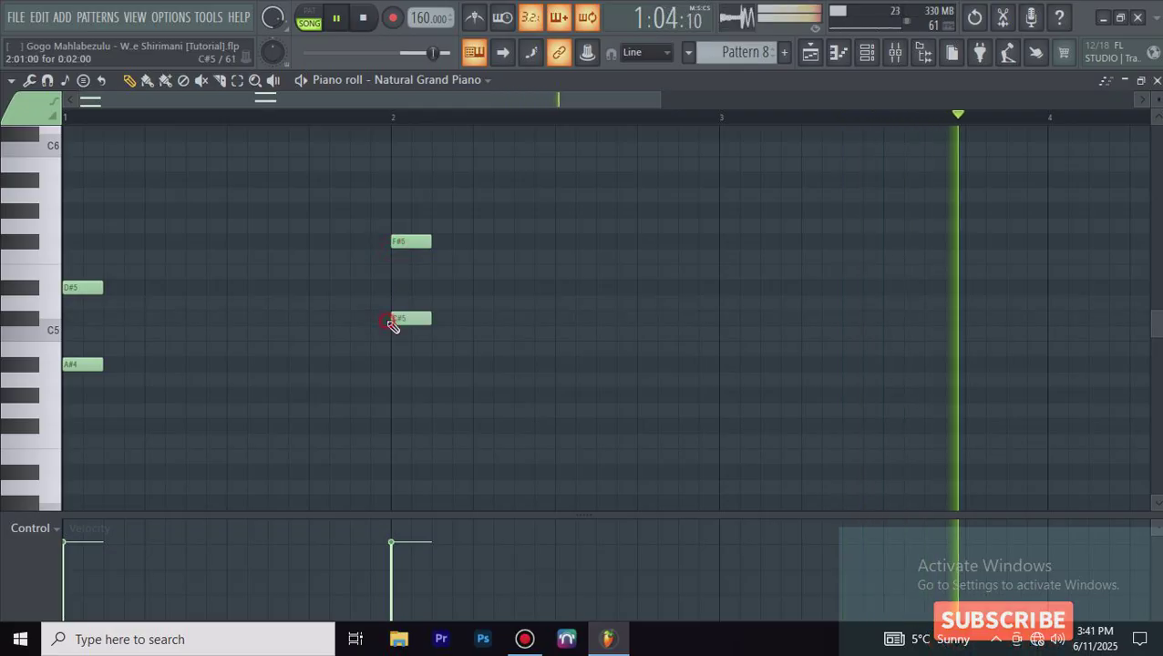
Step: Place the two-note piano chord G#4 and C#5 at the start of bar 3
scroll(475, 125, down, 2)
click(498, 243)
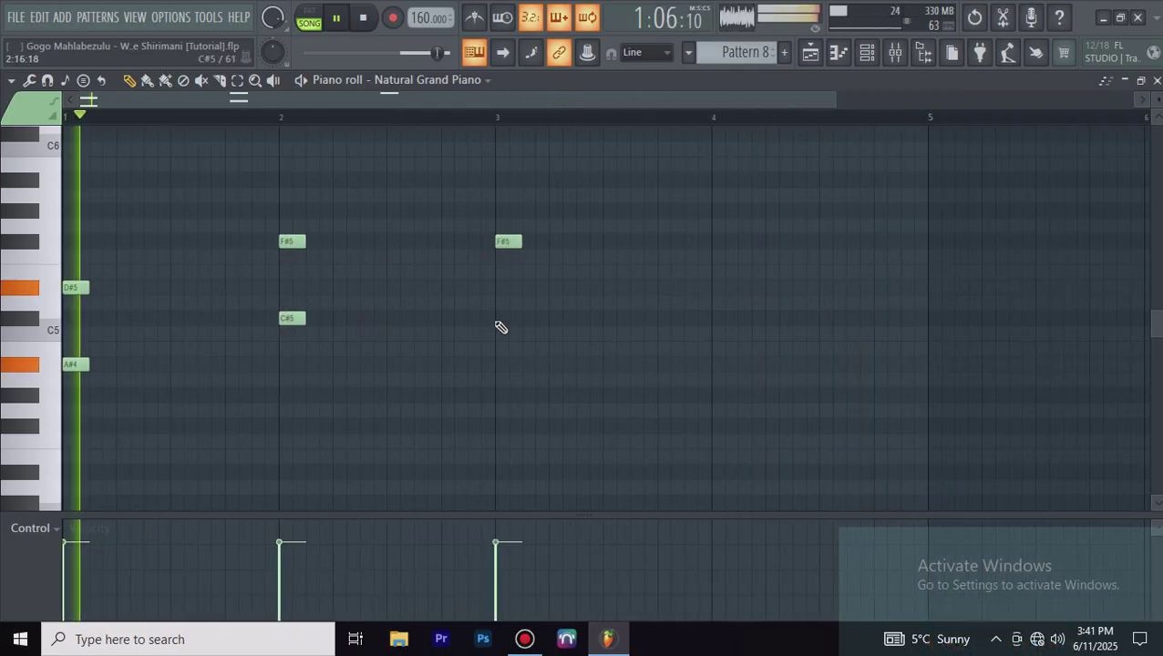
click(498, 319)
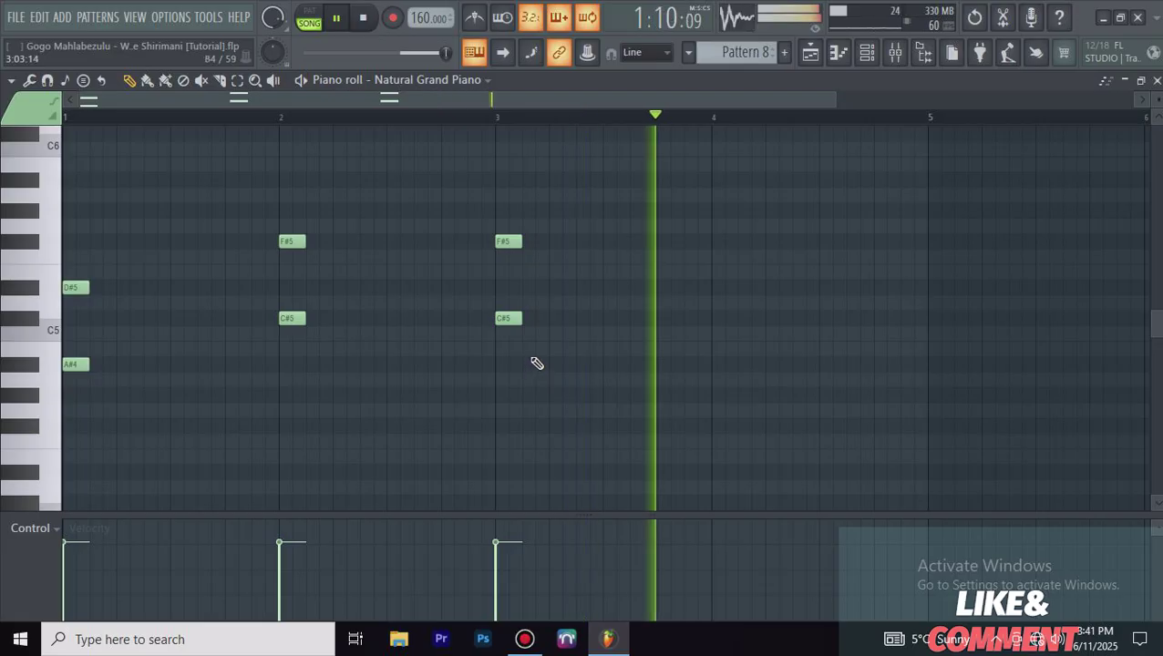
drag(503, 240, 495, 397)
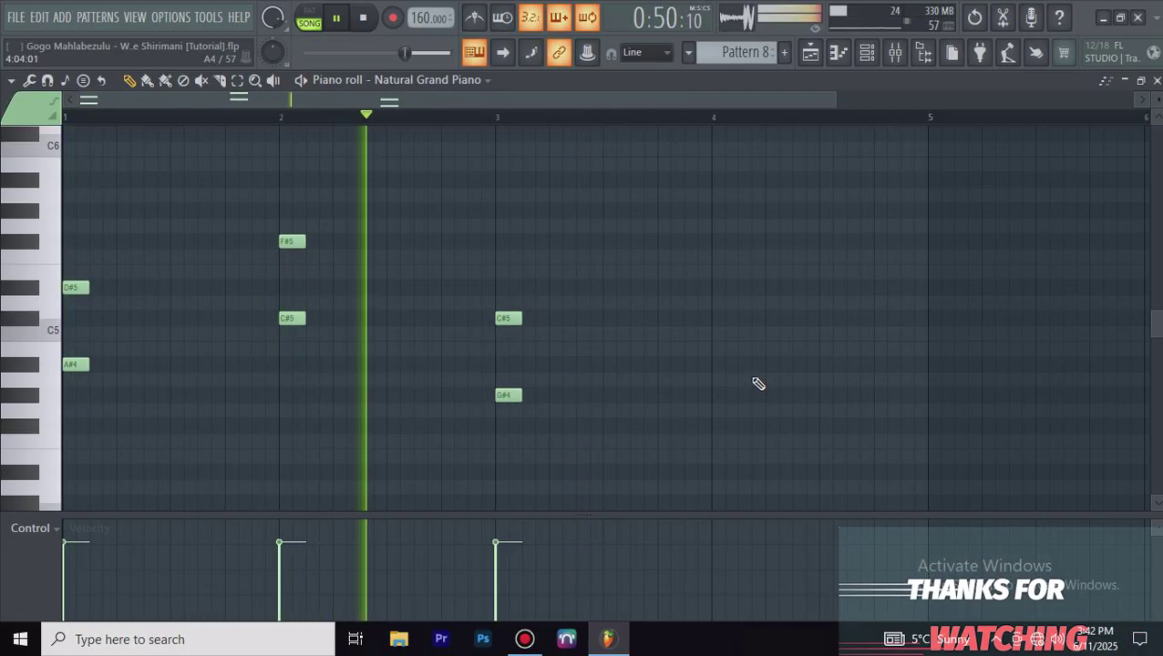
Step: Add A#4 and D#5 at the start of bar 4, with shorter repeats of the chords in bars 4 and 2
click(713, 364)
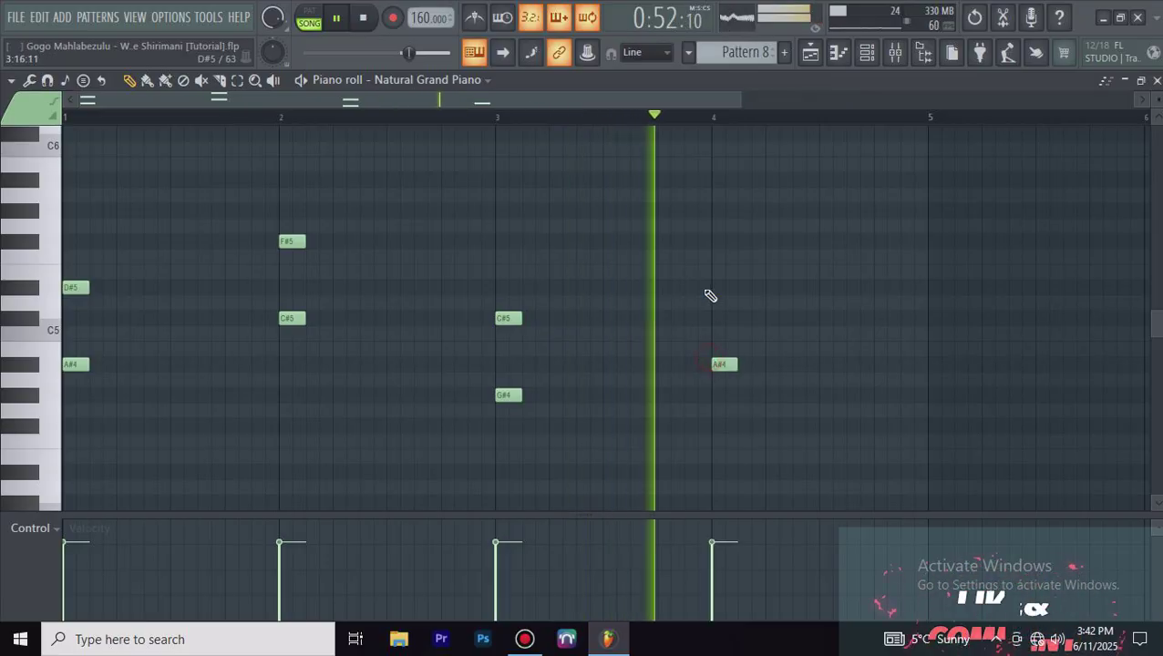
click(716, 287)
click(756, 287)
drag(738, 291, 740, 289)
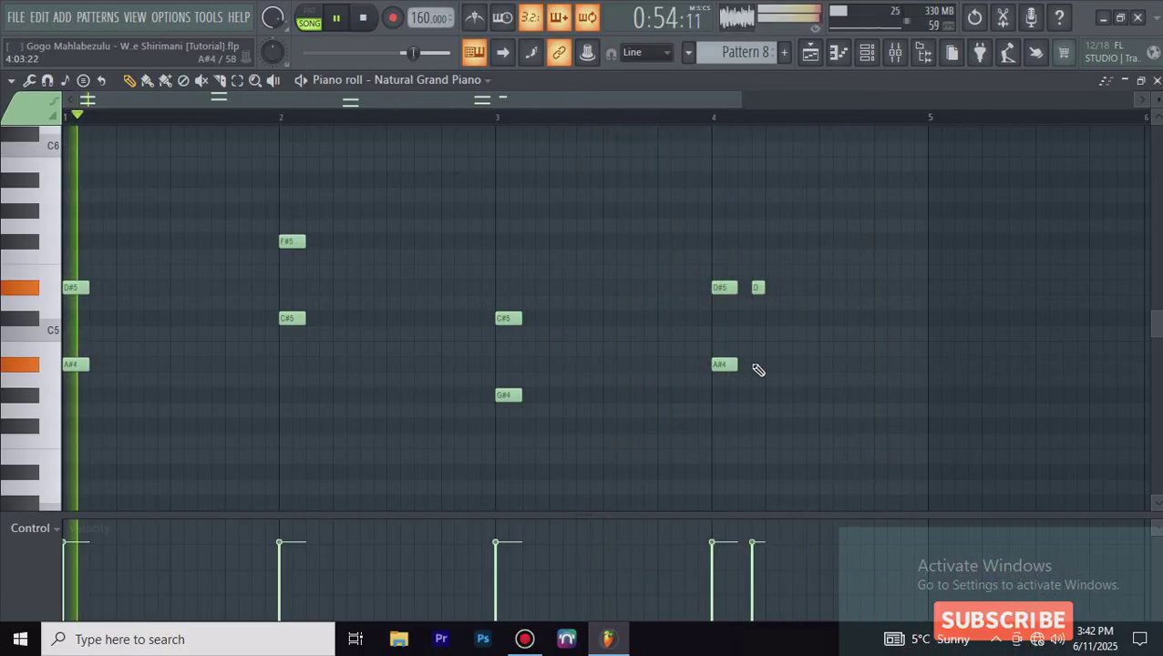
click(757, 365)
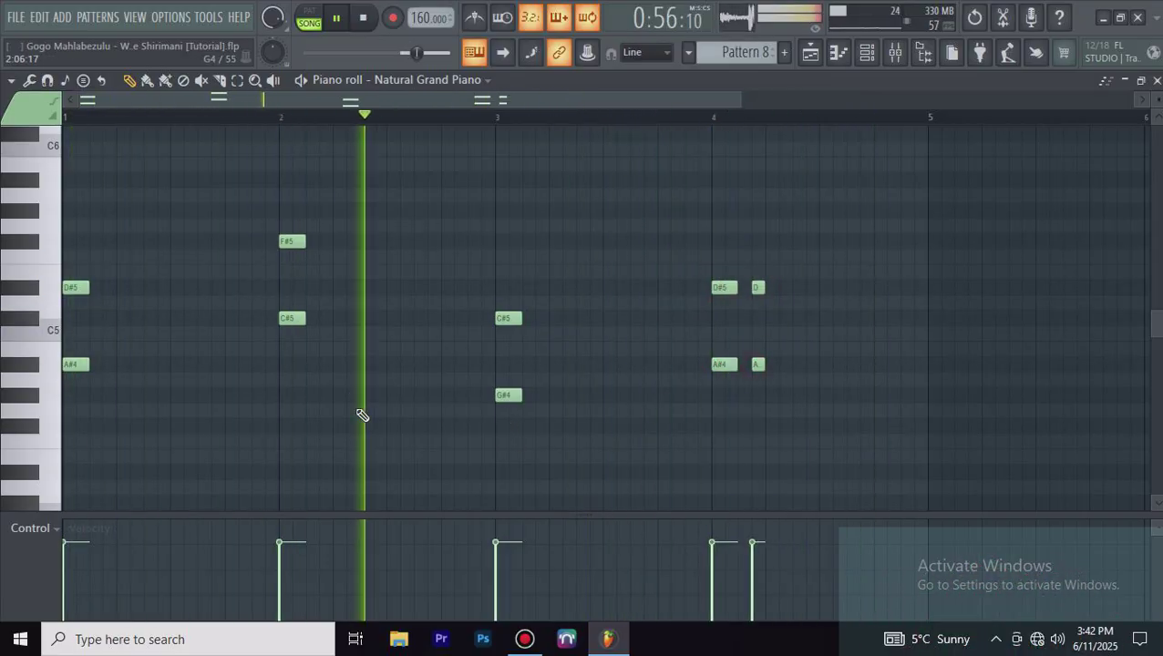
click(321, 318)
click(319, 242)
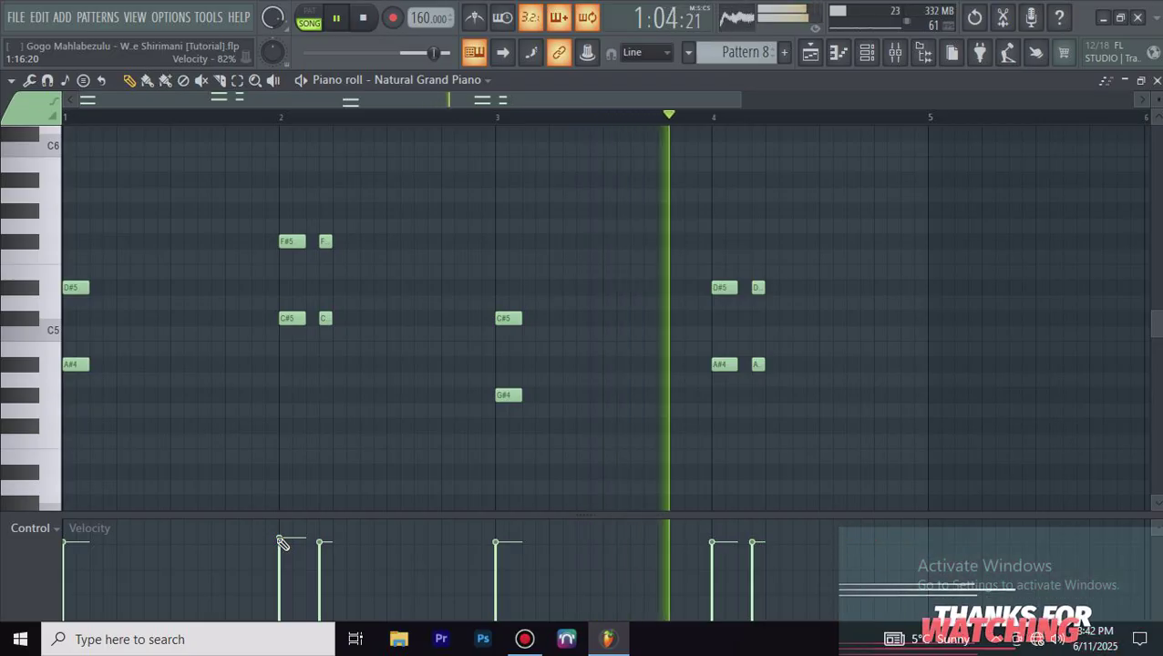
Step: Apply level scaling to the piano notes' velocities and resume song playback
key(alt+x)
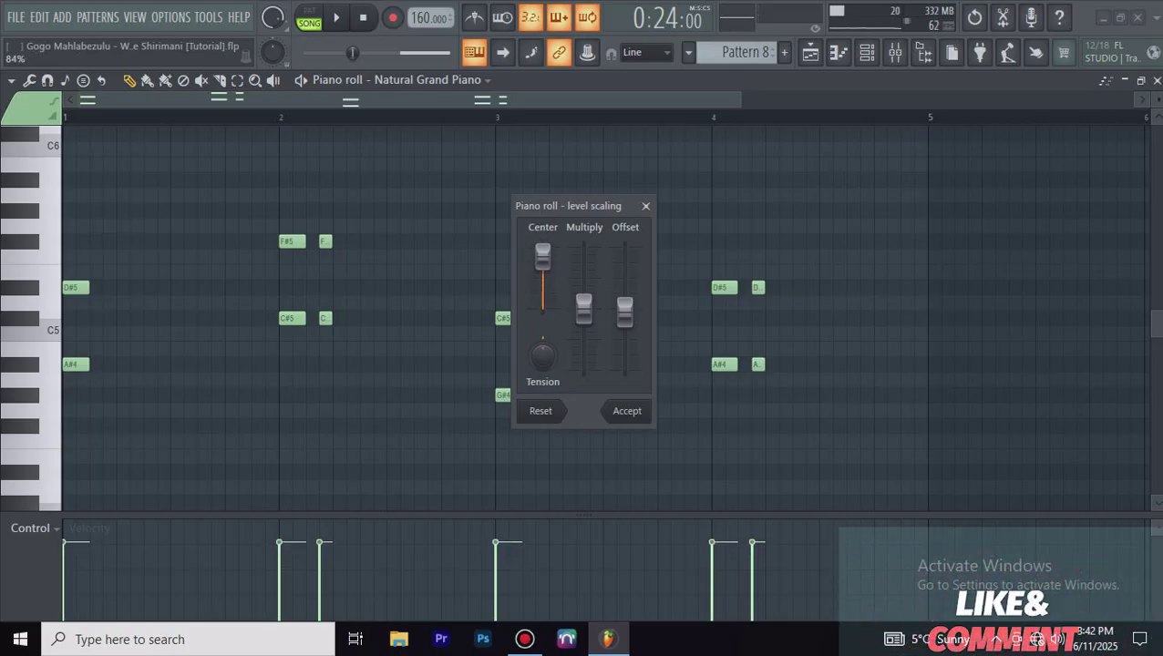
click(628, 410)
key(space)
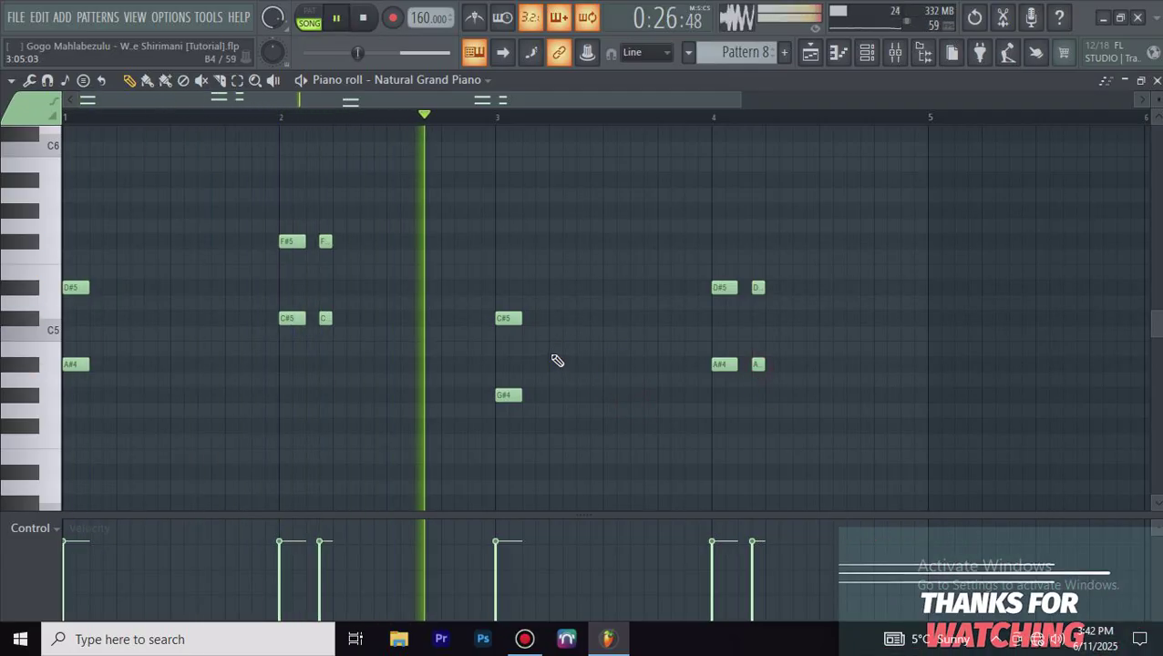
Step: Add lead-in piano notes F#4 and A#4 just before bar 2, D#4 and F#4 just before bar 4, and save the project
click(259, 365)
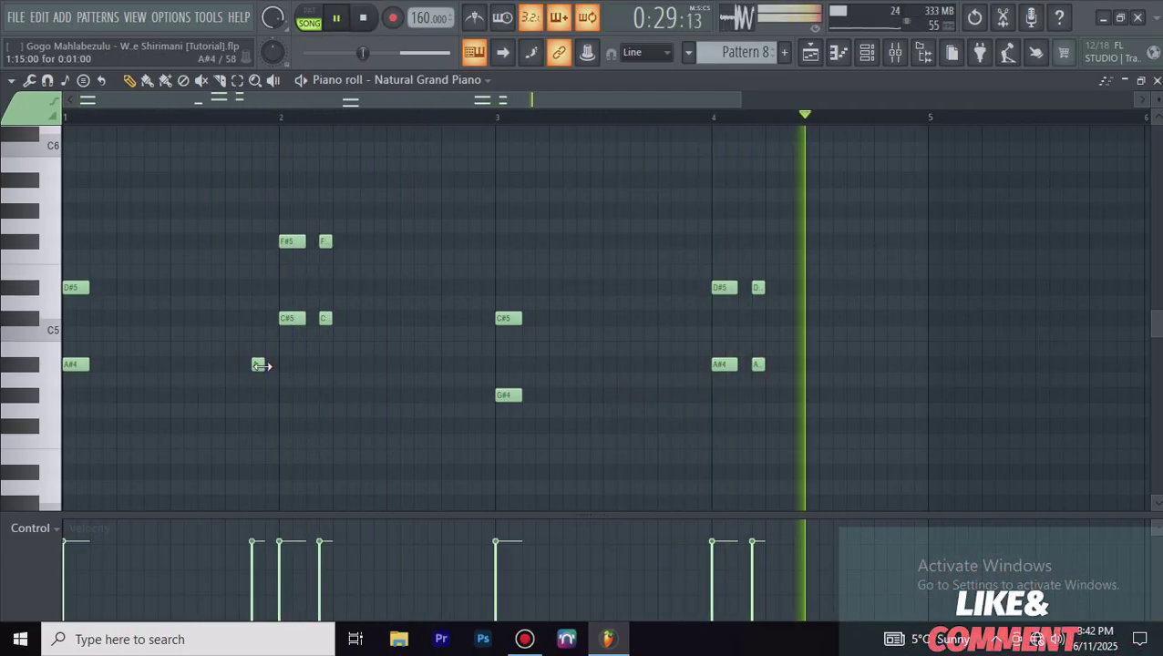
click(242, 426)
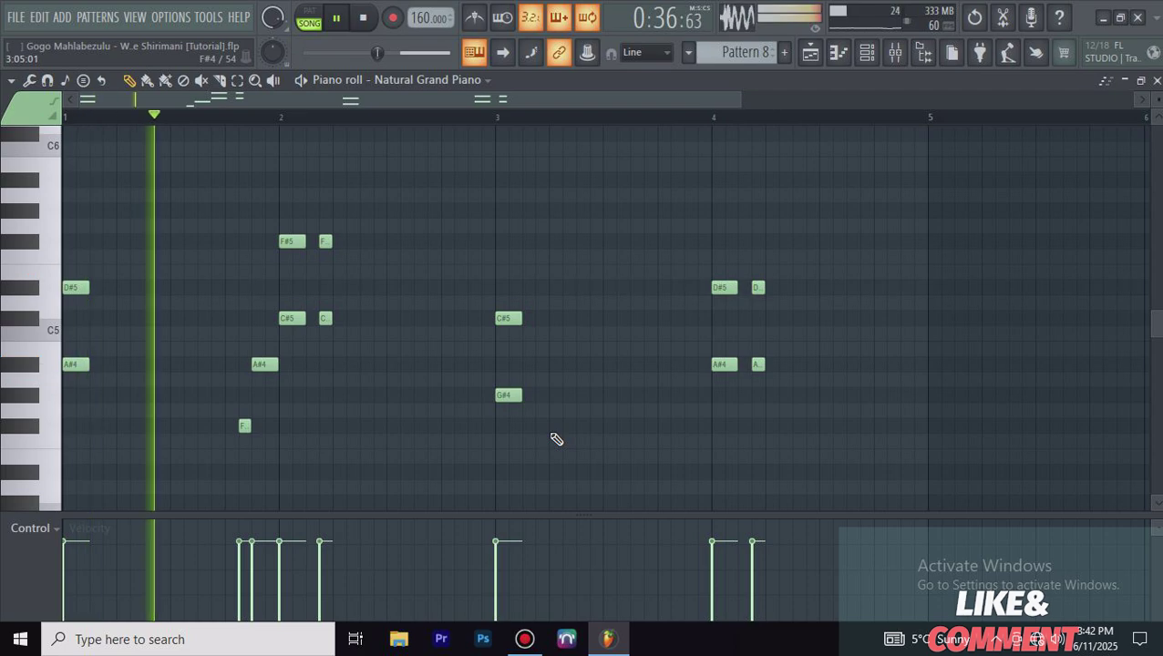
scroll(675, 423, down, 3)
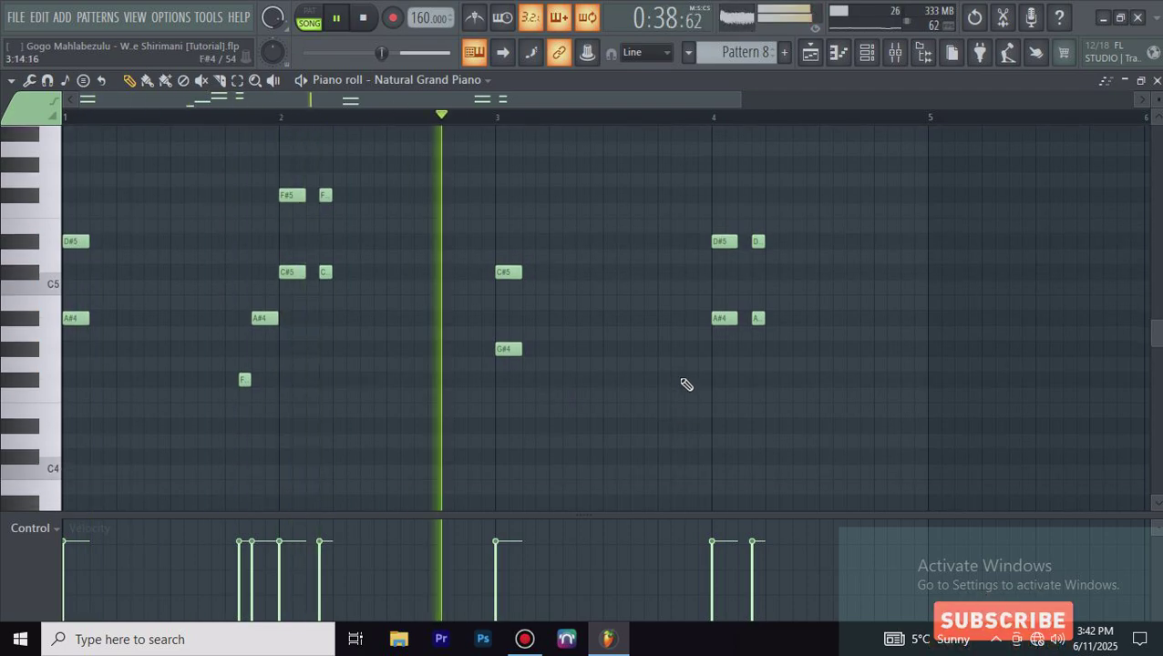
click(686, 379)
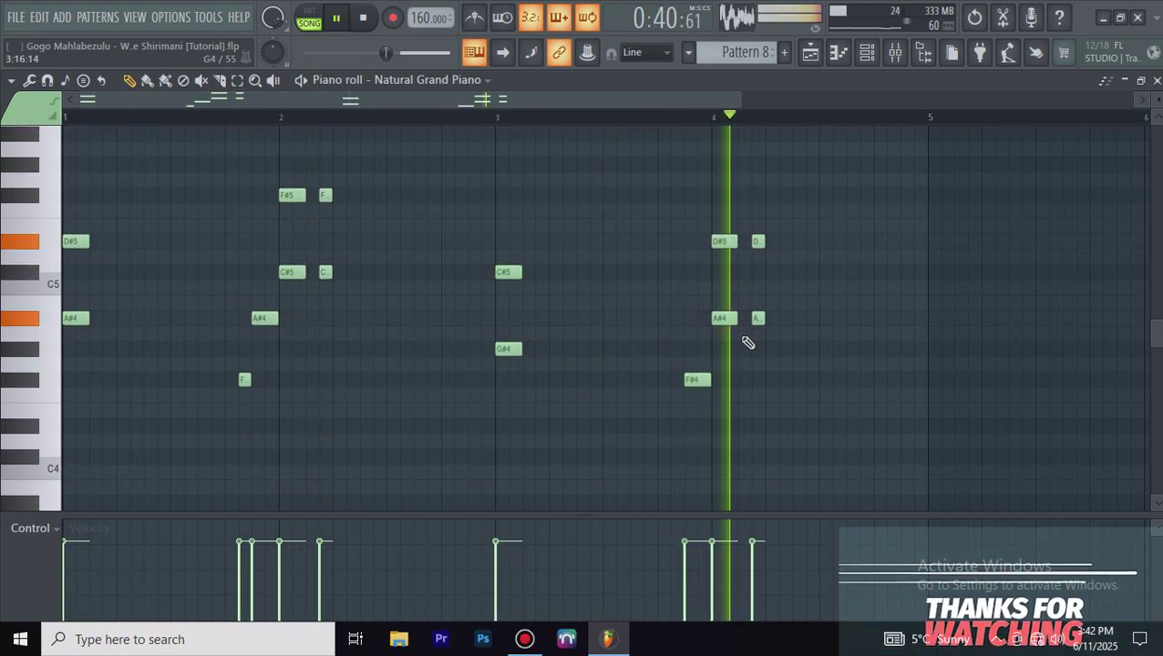
click(675, 425)
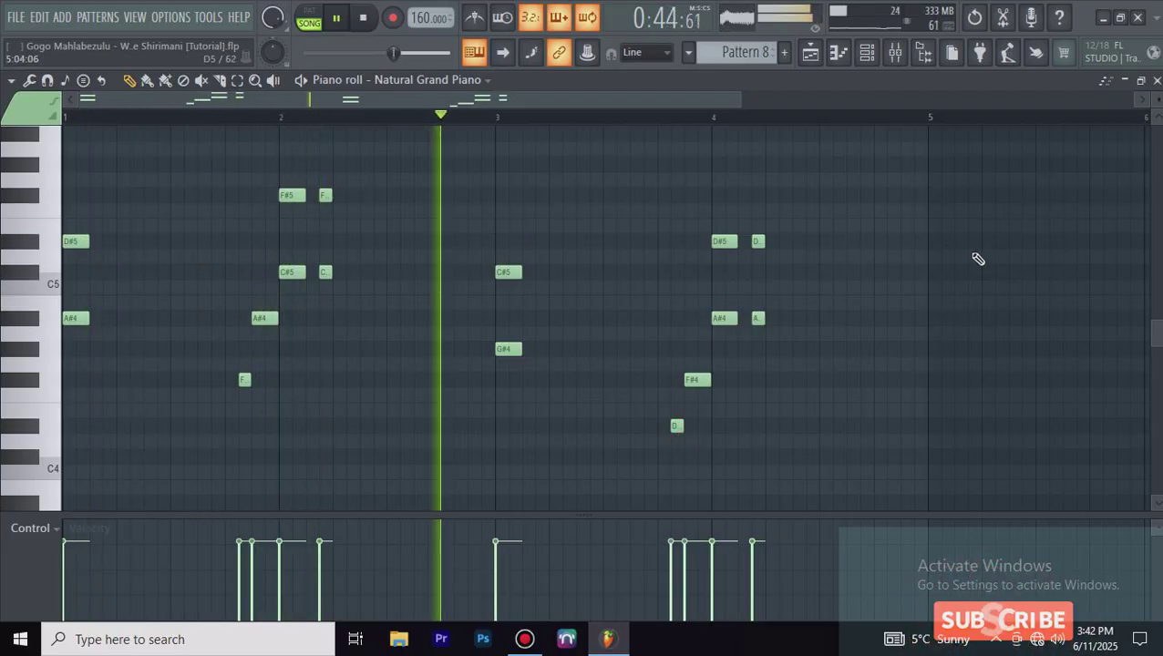
key(ctrl+s)
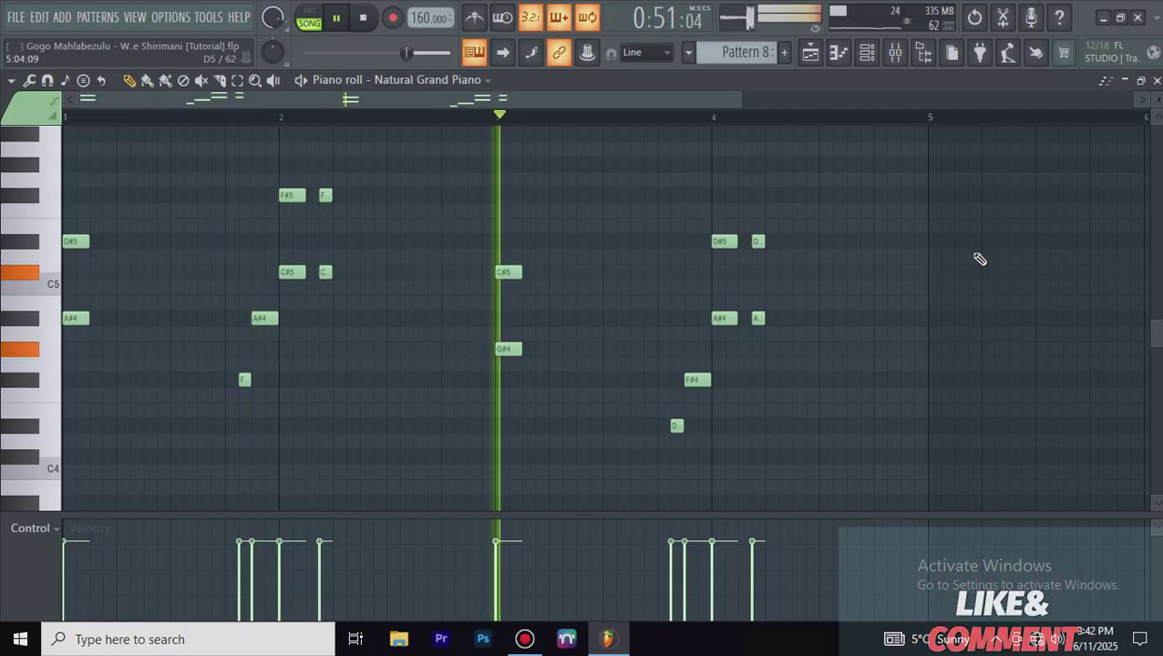
Step: Open the Clavinet channel in the piano roll and place short chords C#5 and F#5 mid-bar 1, and G#4 and C#5 mid-bar 2
click(867, 52)
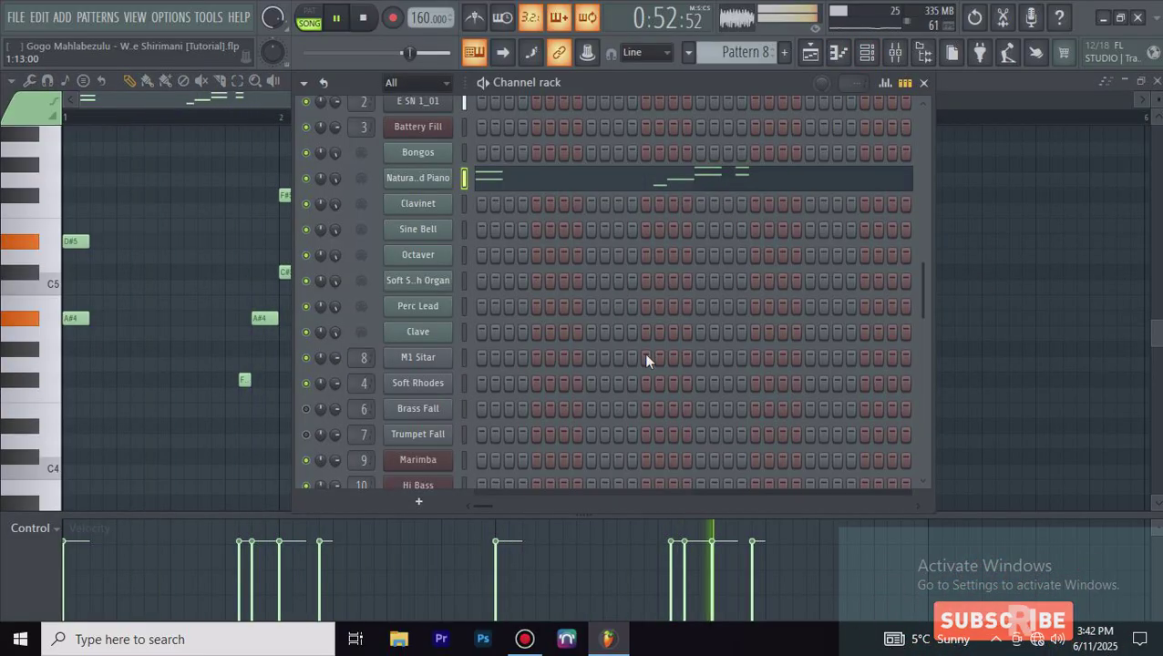
right_click(407, 202)
click(482, 202)
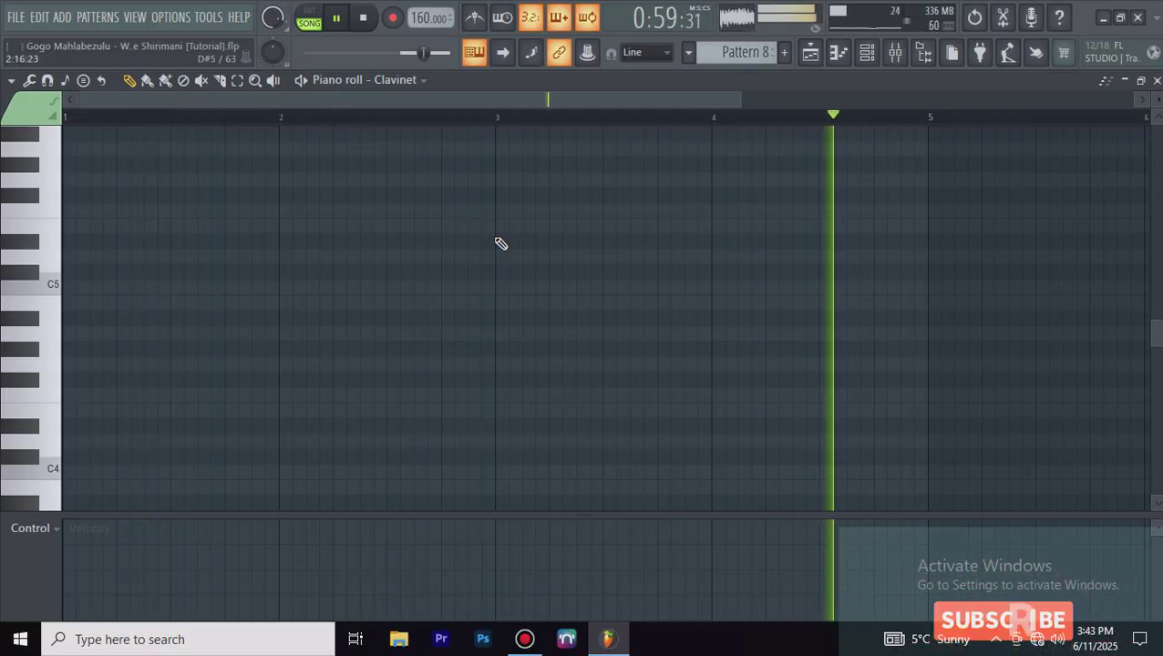
click(176, 272)
click(176, 195)
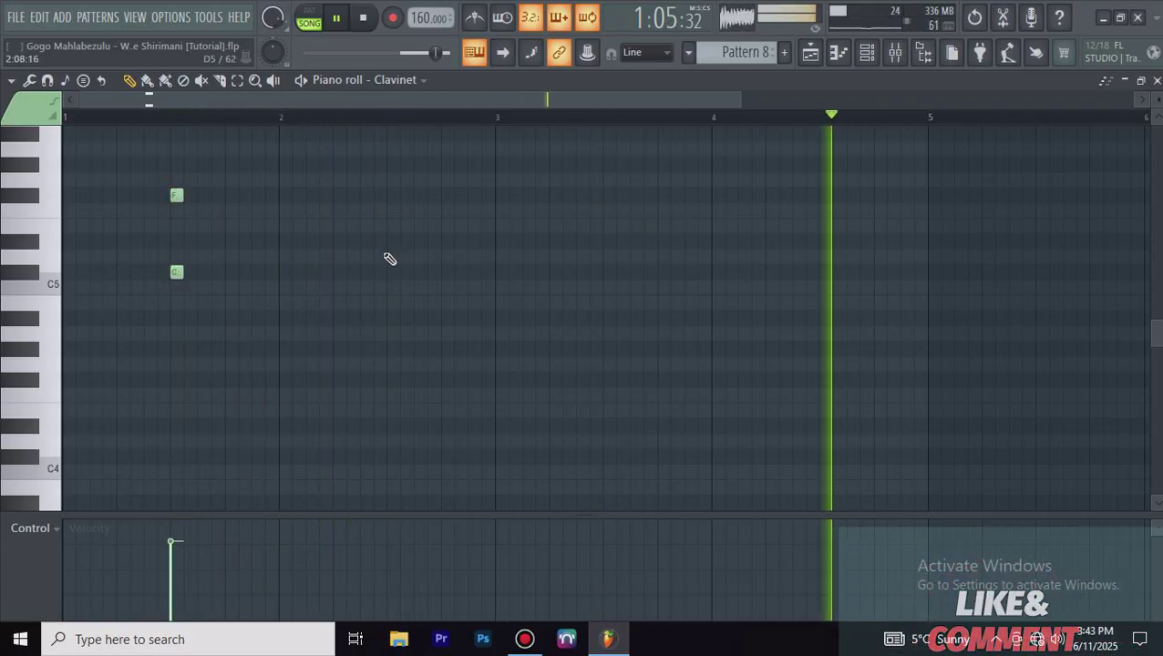
click(393, 349)
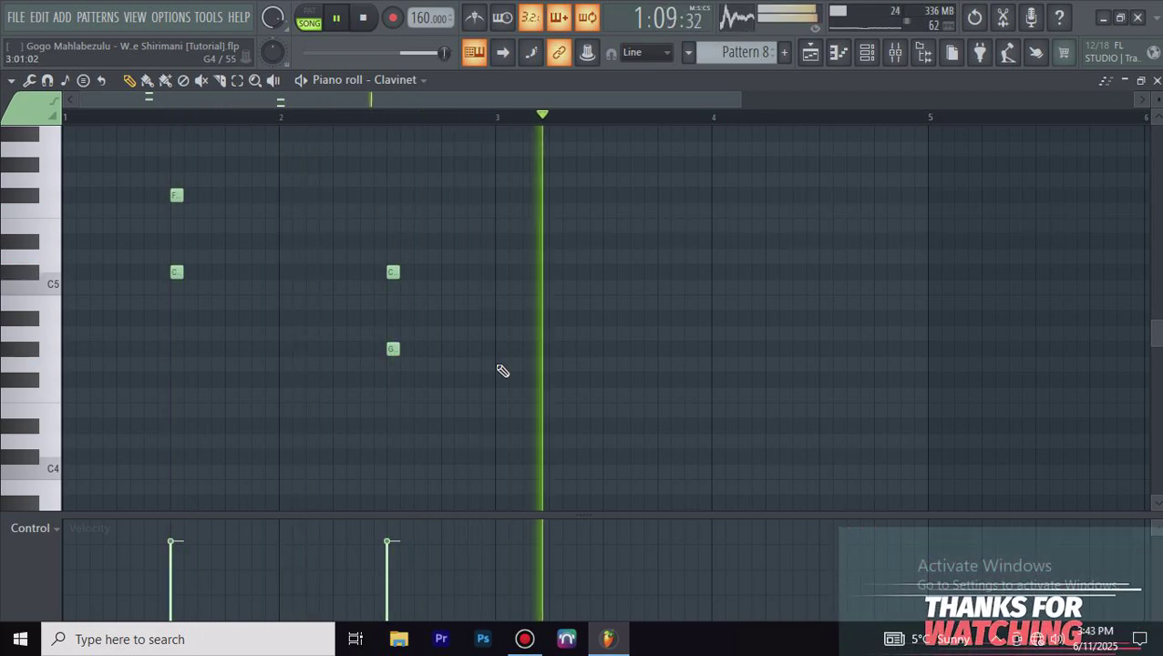
Step: Place short A#4 and D#5 Clavinet chords in the middle of bars 3 and 4 and close the piano roll
click(608, 242)
click(608, 318)
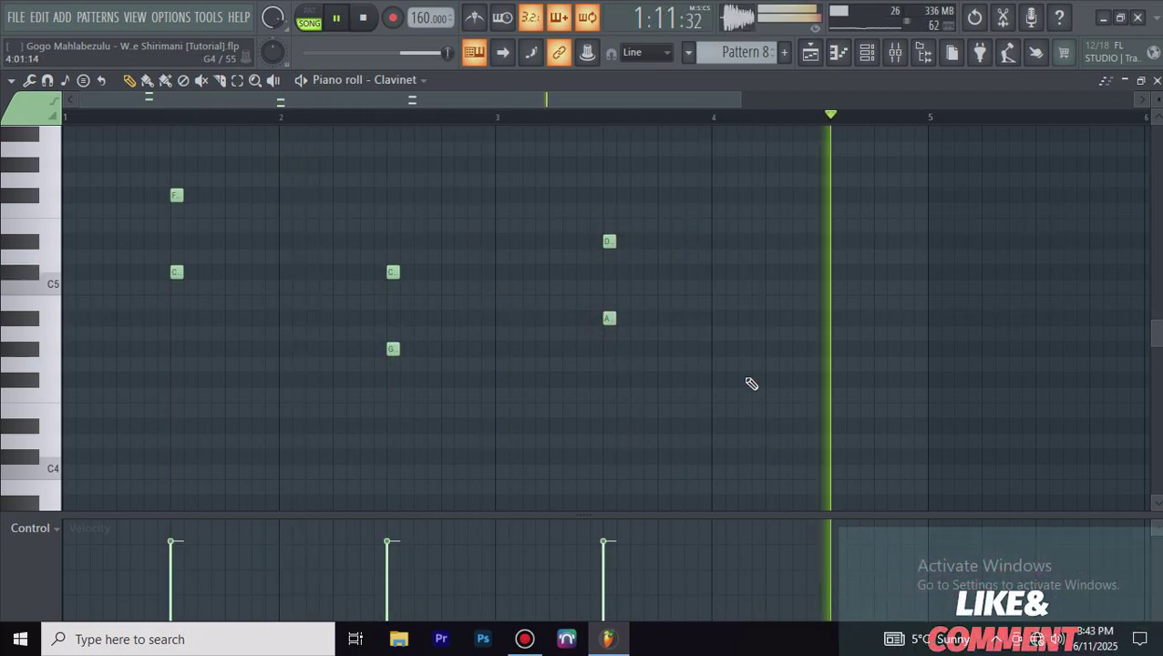
click(825, 318)
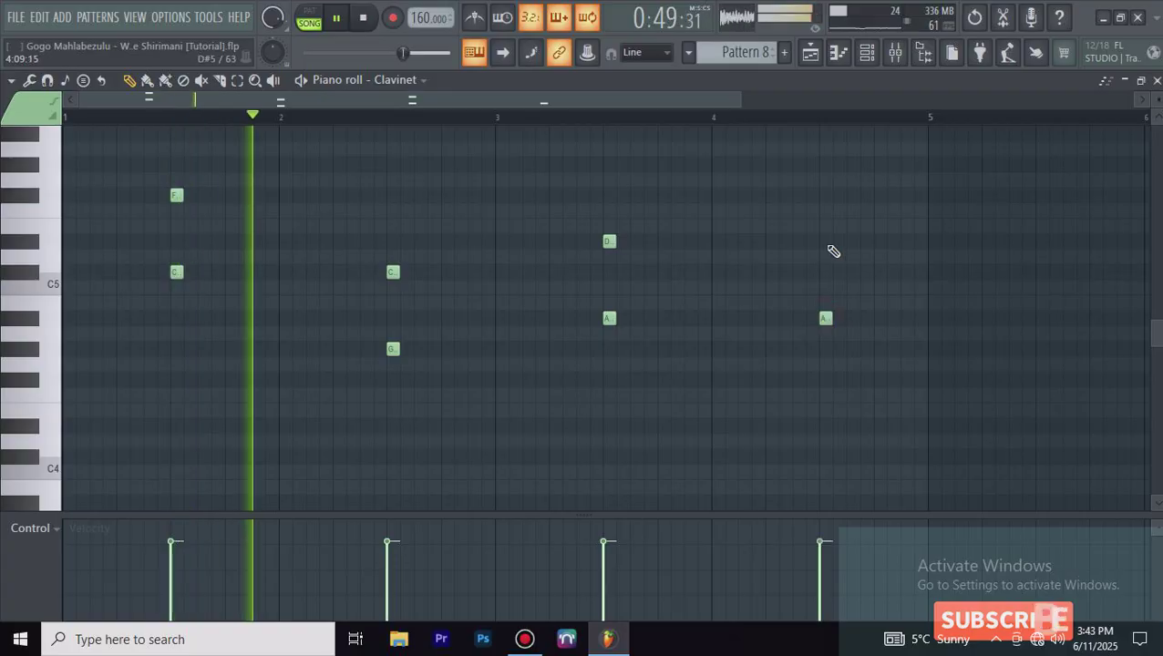
click(839, 242)
drag(838, 242, 812, 247)
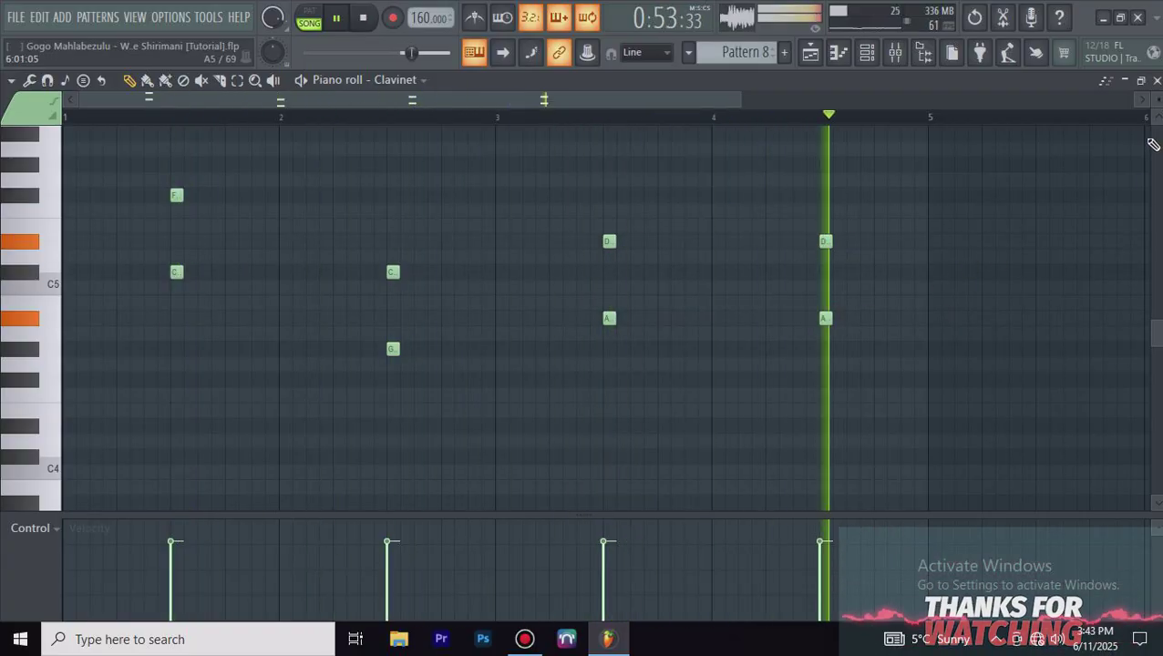
click(1156, 81)
Step: In the Sine Bell channel, add lengthened notes C#5 in the middle of bar 2 and D#5 in the middle of bar 4
right_click(432, 237)
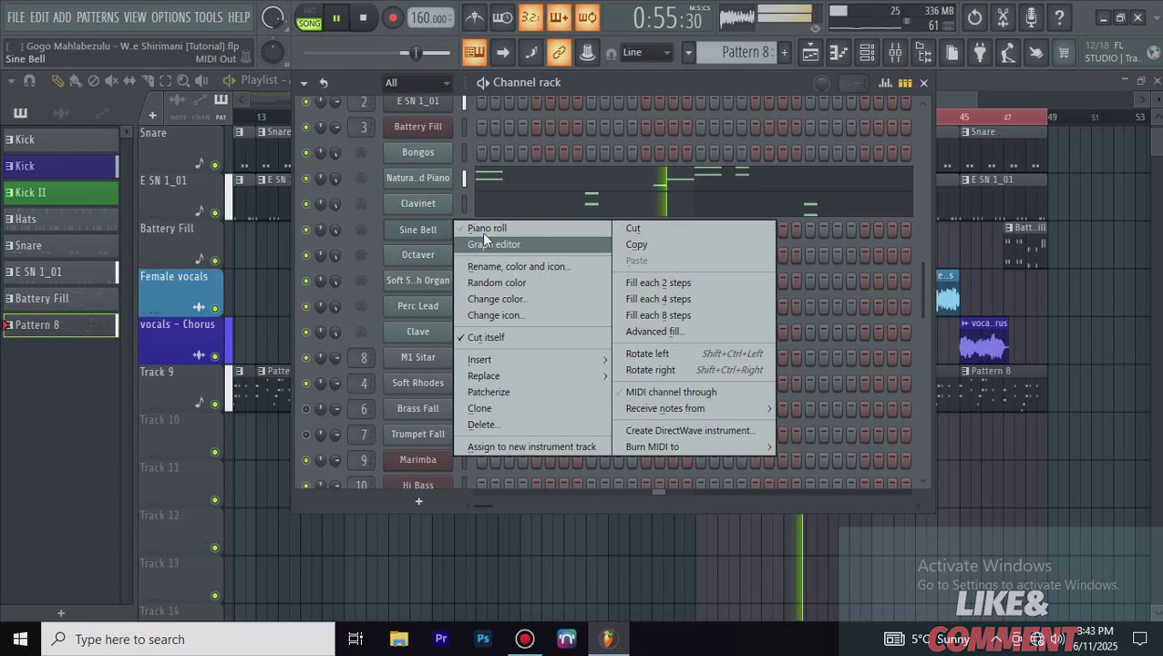
click(485, 228)
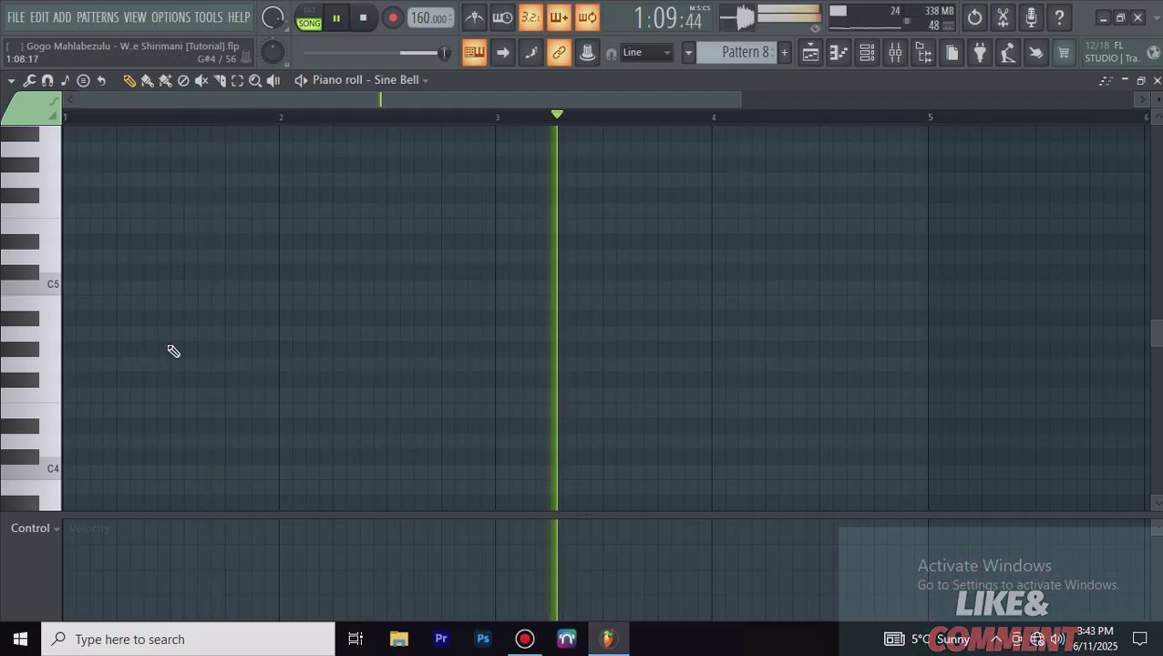
click(390, 272)
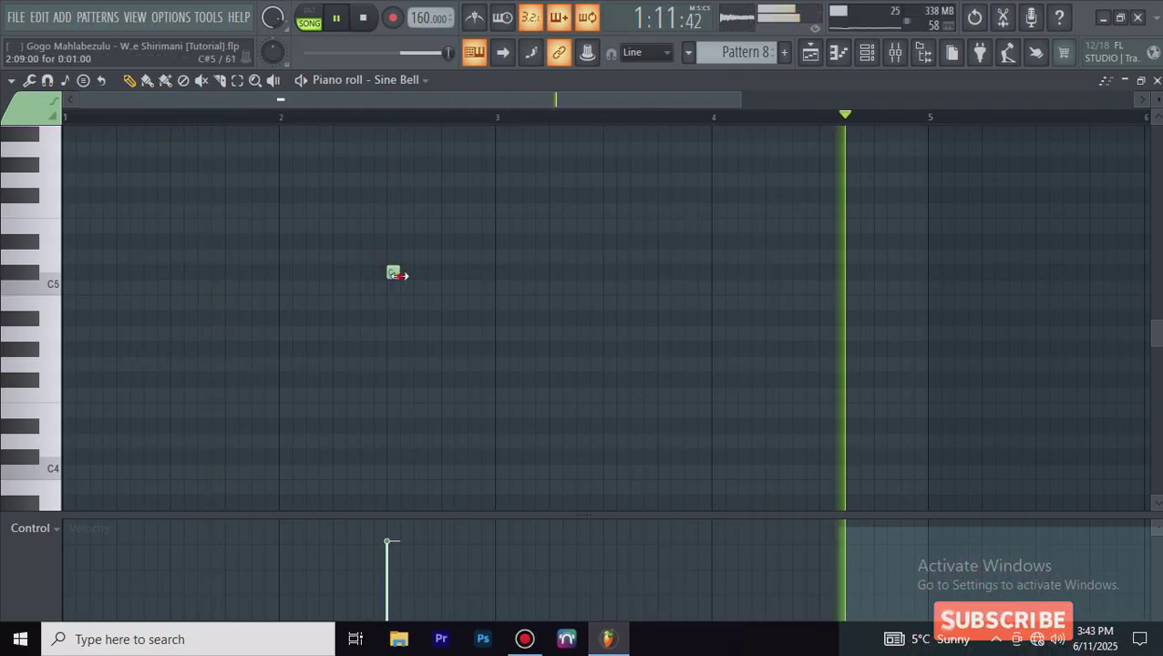
drag(392, 274, 413, 273)
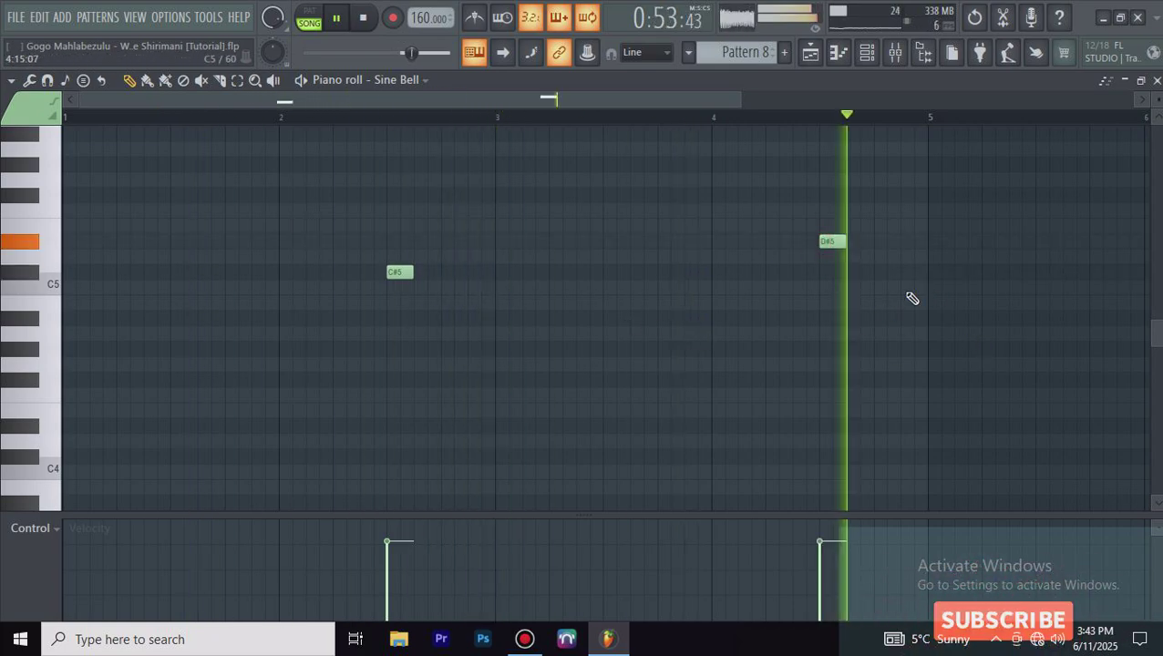
click(1155, 80)
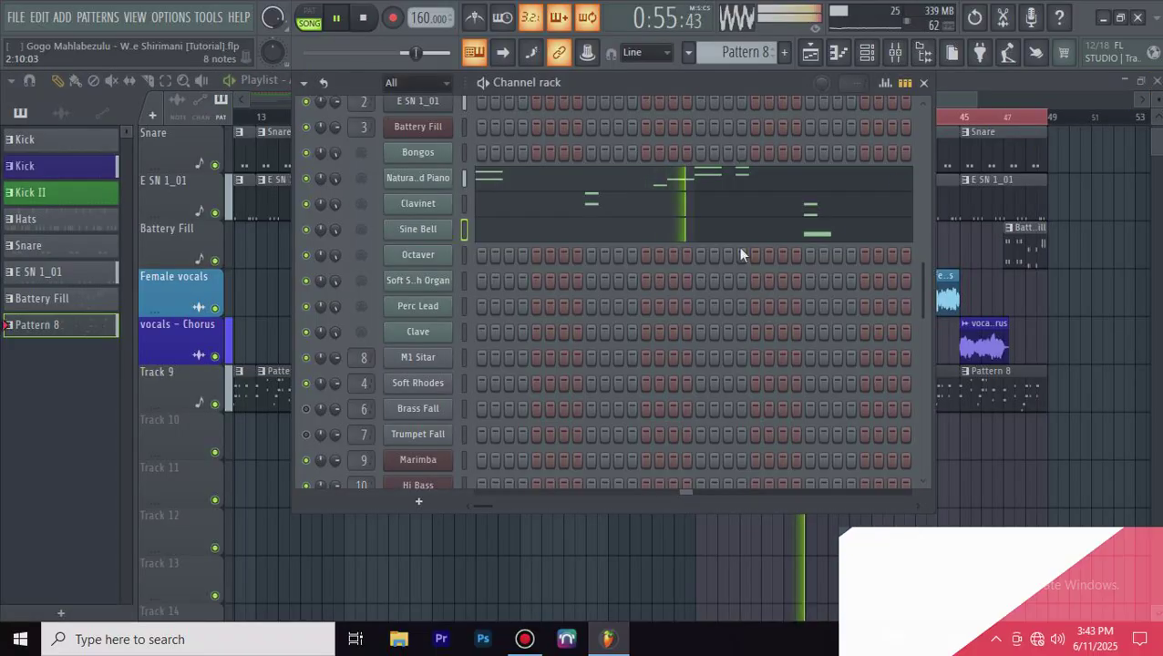
Step: Open the Octaver channel in the piano roll and add two short C#6 notes in the second half of bar 2
right_click(435, 265)
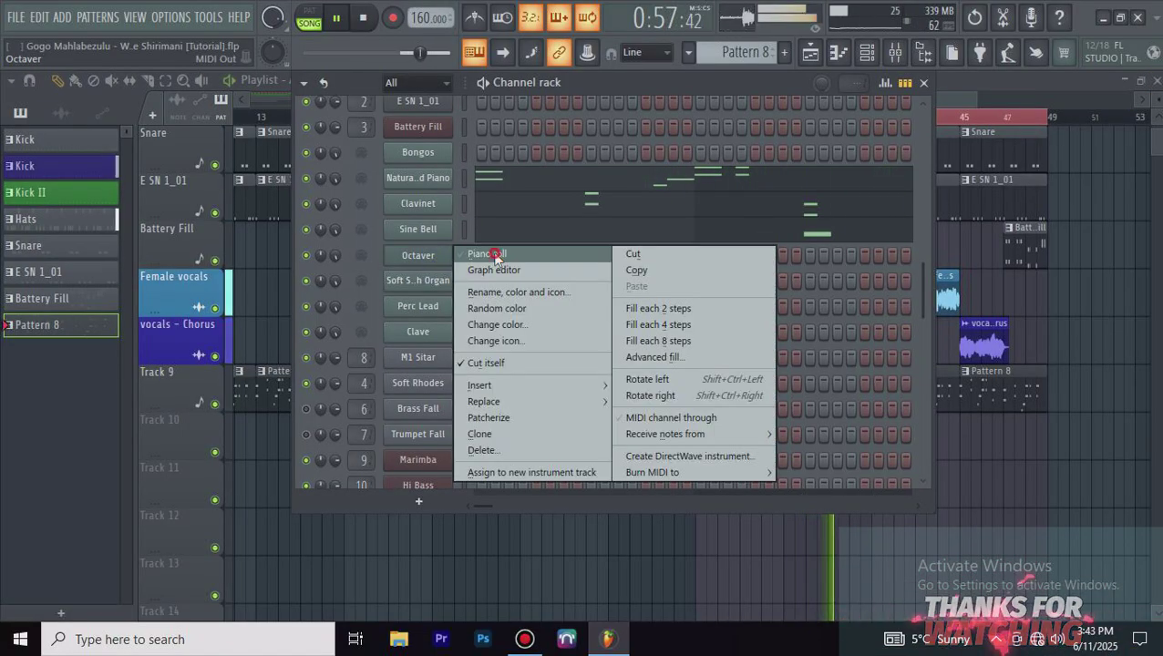
click(490, 269)
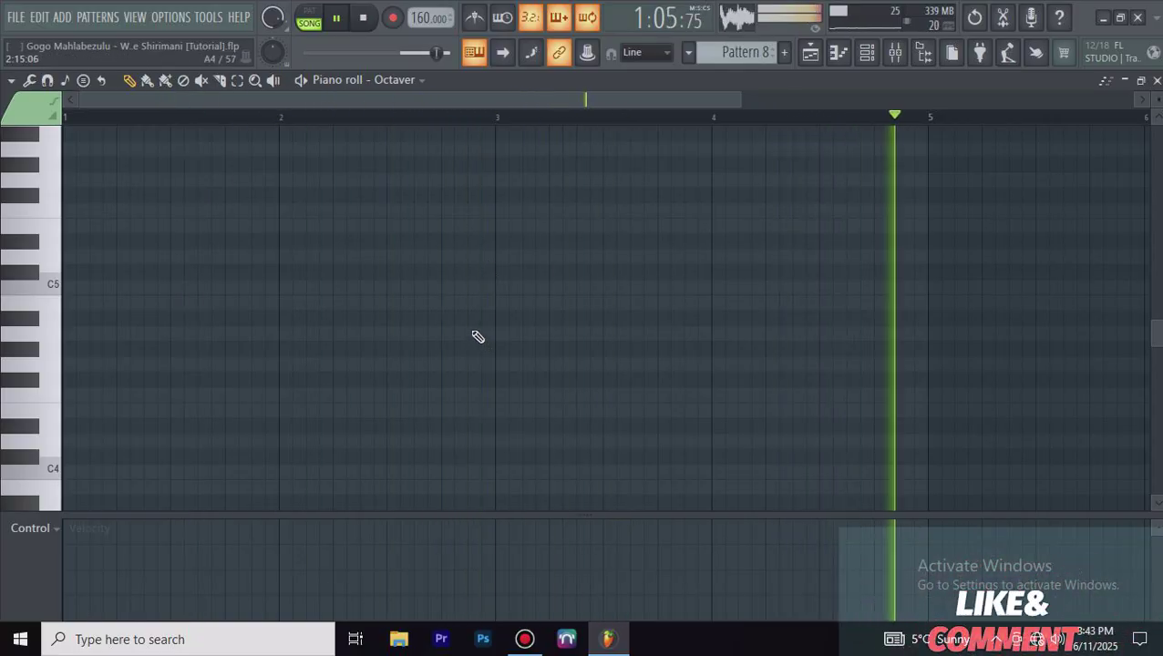
scroll(273, 346, up, 4)
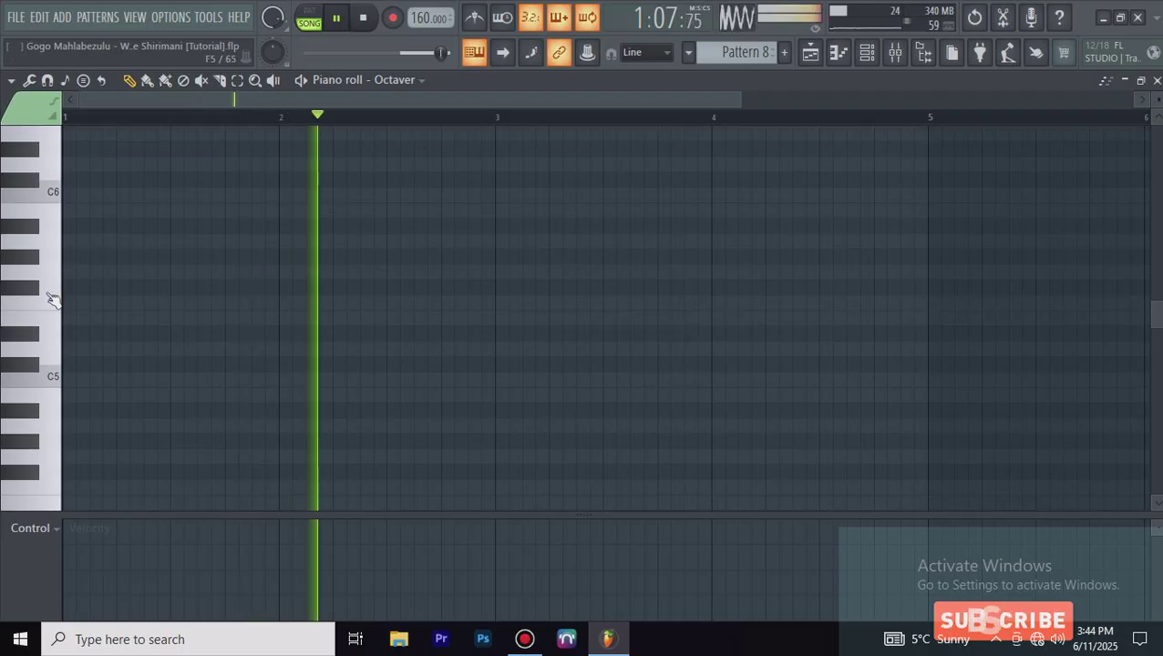
click(11, 182)
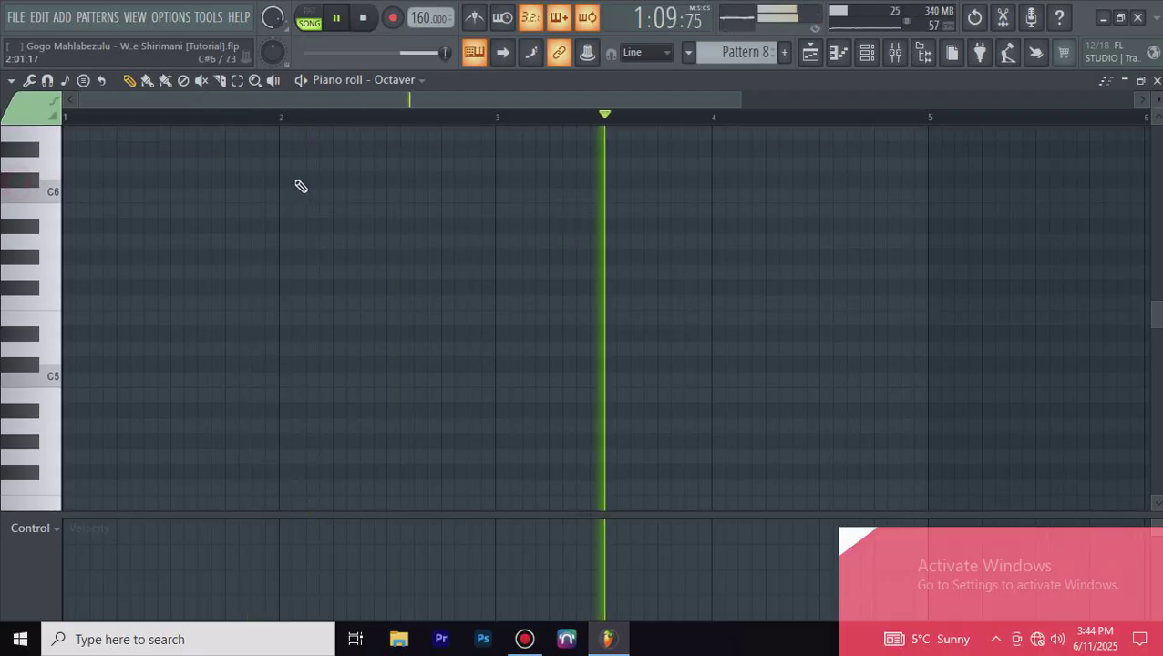
click(387, 178)
click(432, 179)
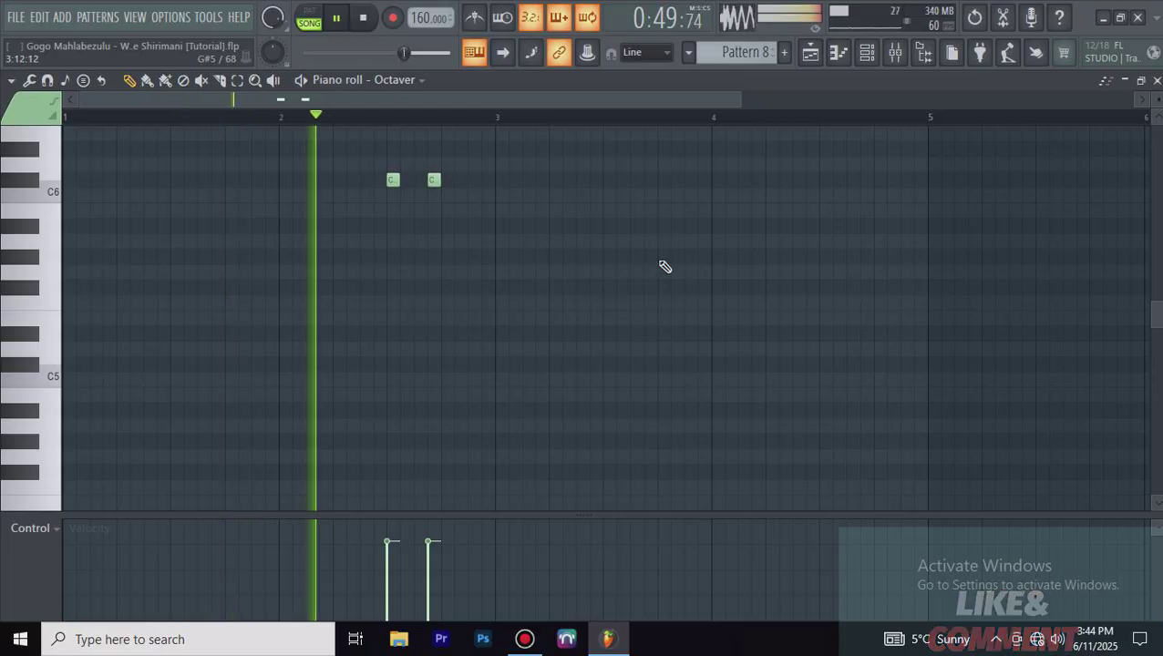
Step: Add two short D#6 Octaver notes in the second half of bar 4 and close the piano roll
scroll(675, 259, up, 1)
click(825, 195)
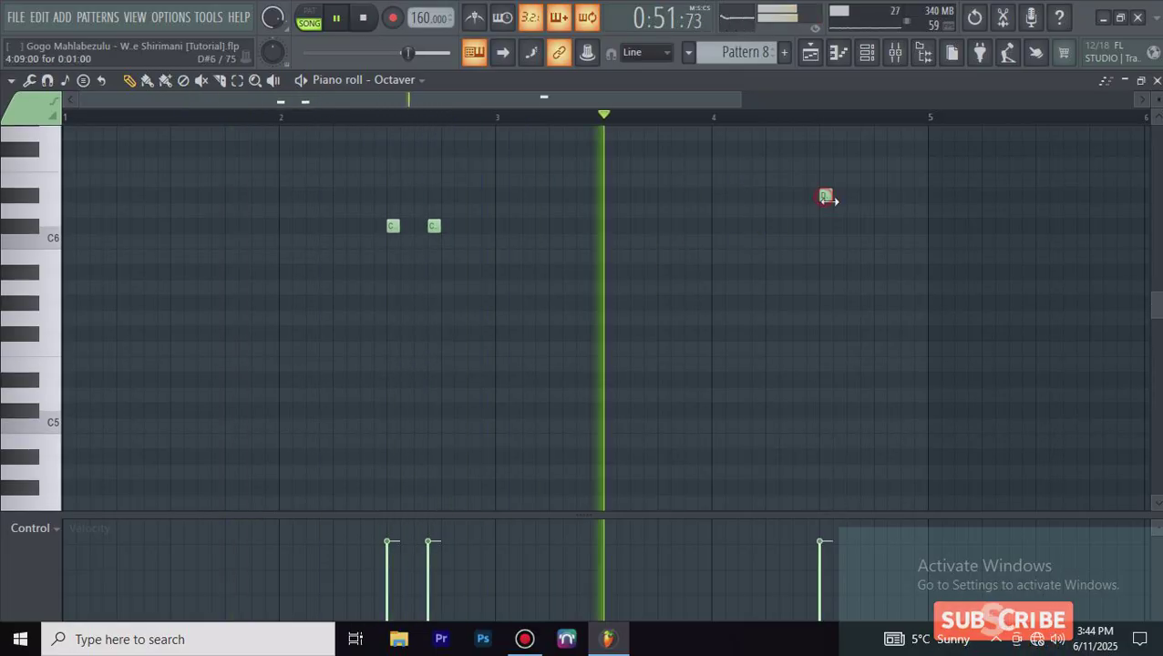
click(864, 195)
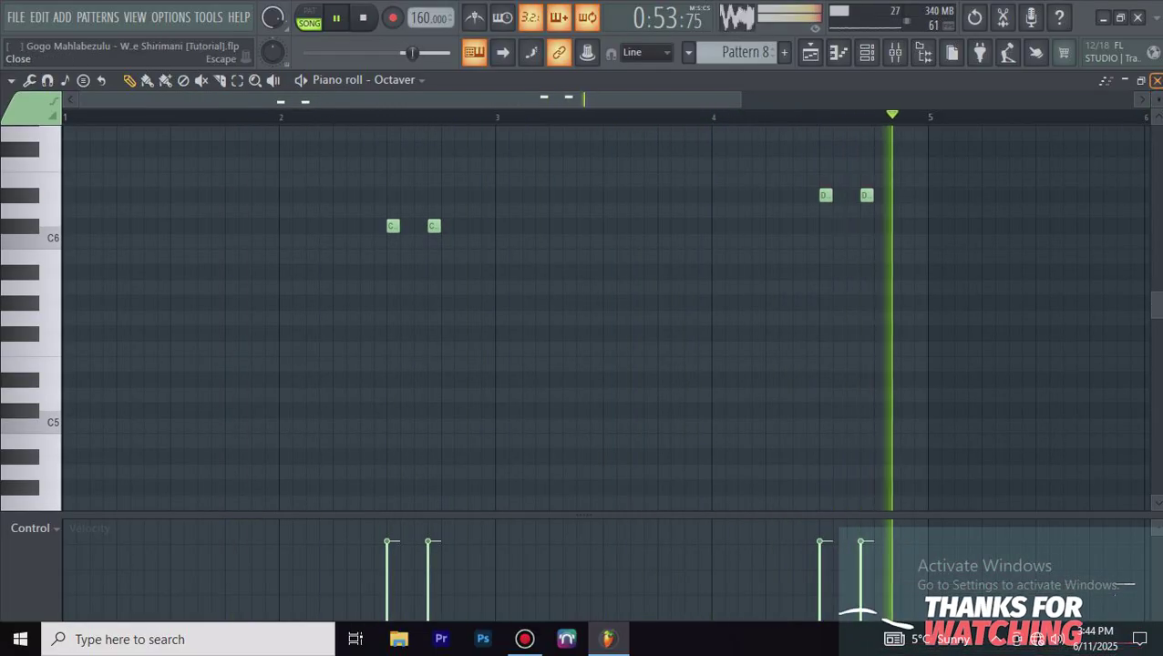
click(1156, 80)
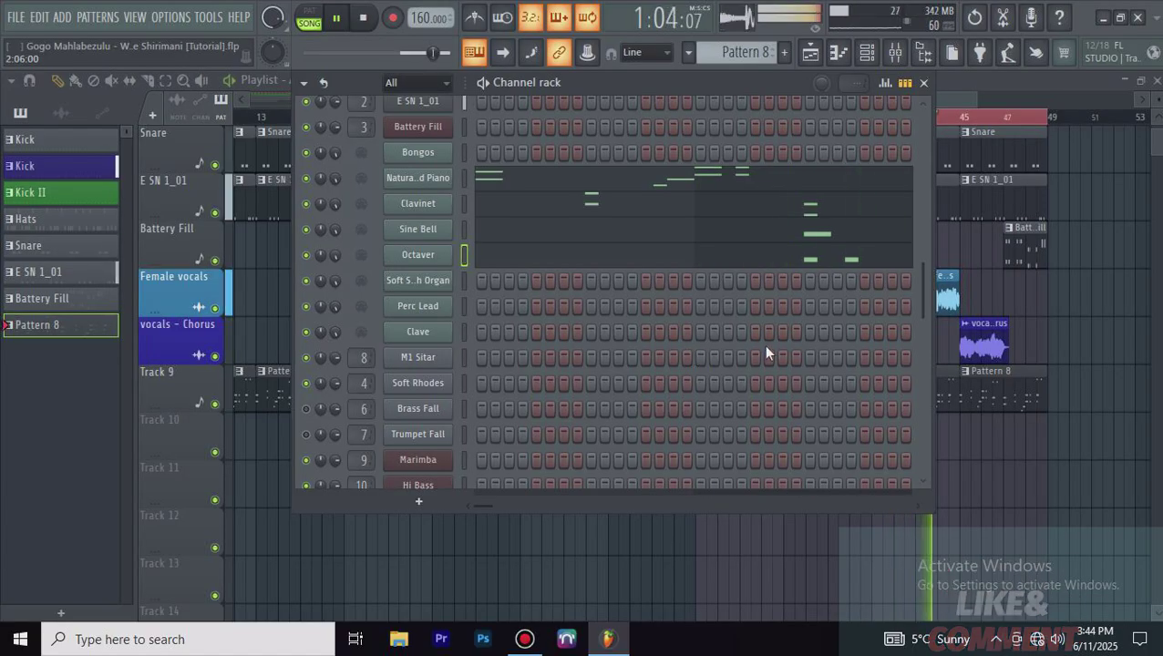
Step: Open the Soft Swoosh Organ channel in the piano roll and place a sustained F#4 and C#4 chord at the start of bar 2
right_click(434, 284)
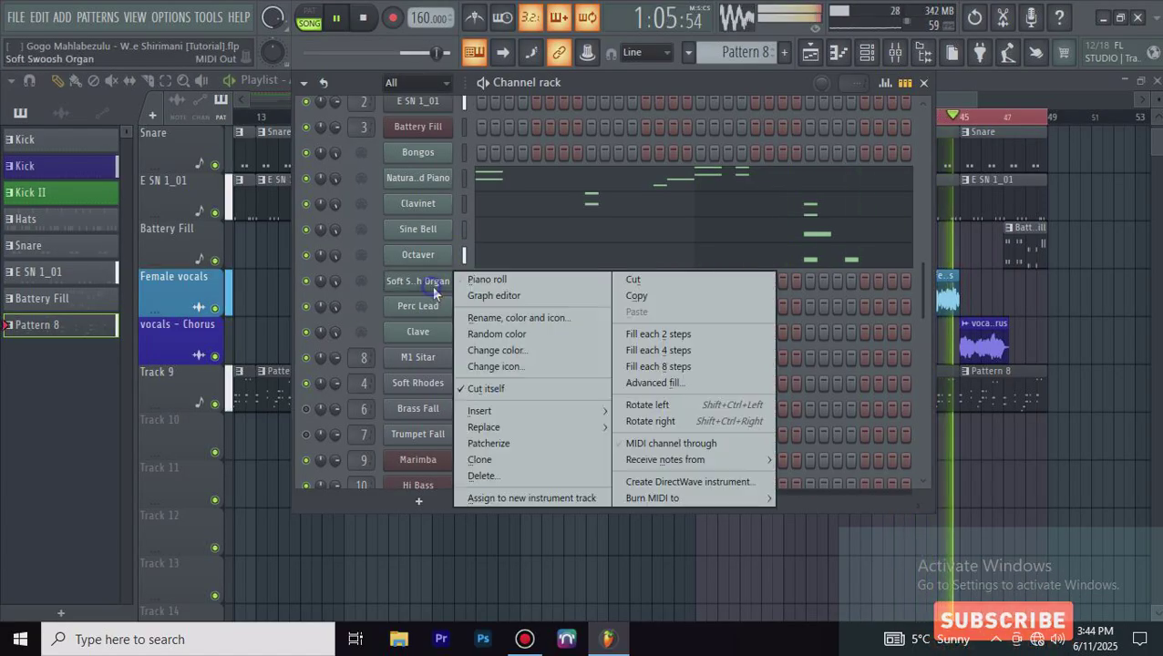
click(489, 281)
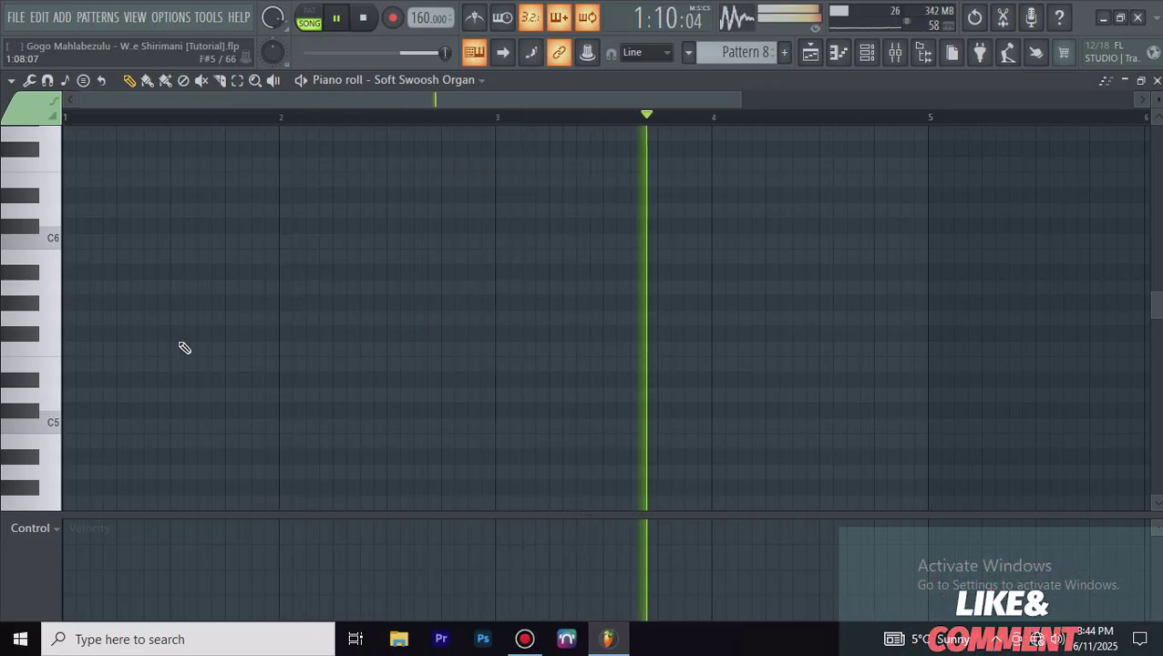
scroll(218, 360, down, 4)
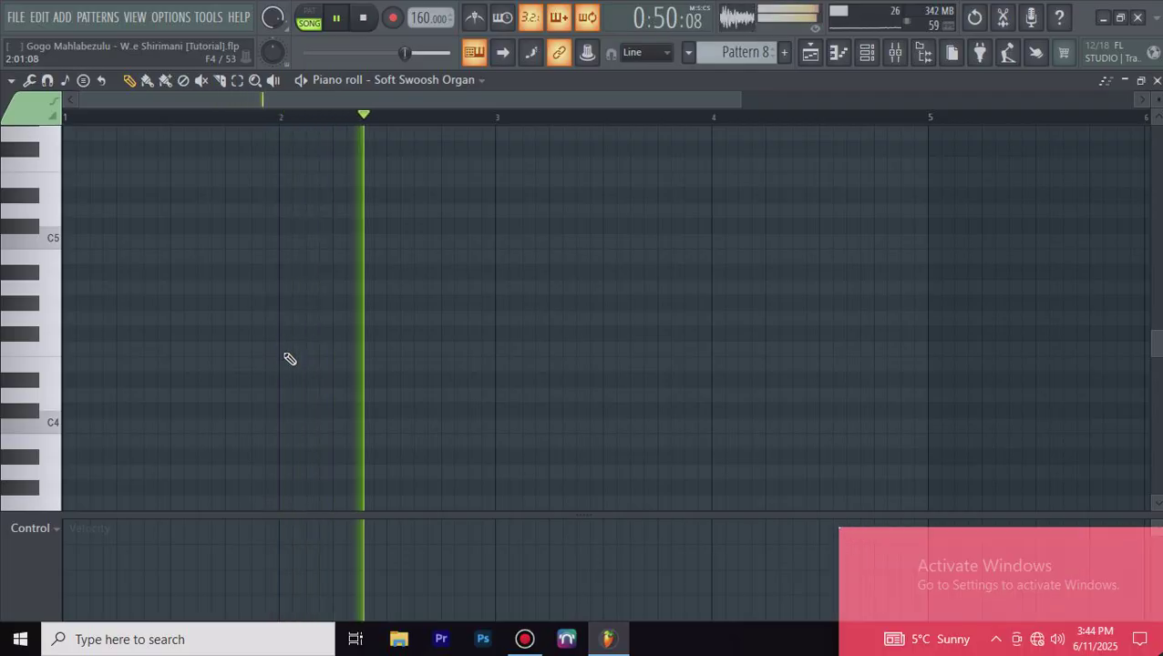
click(279, 324)
right_click(281, 328)
click(281, 333)
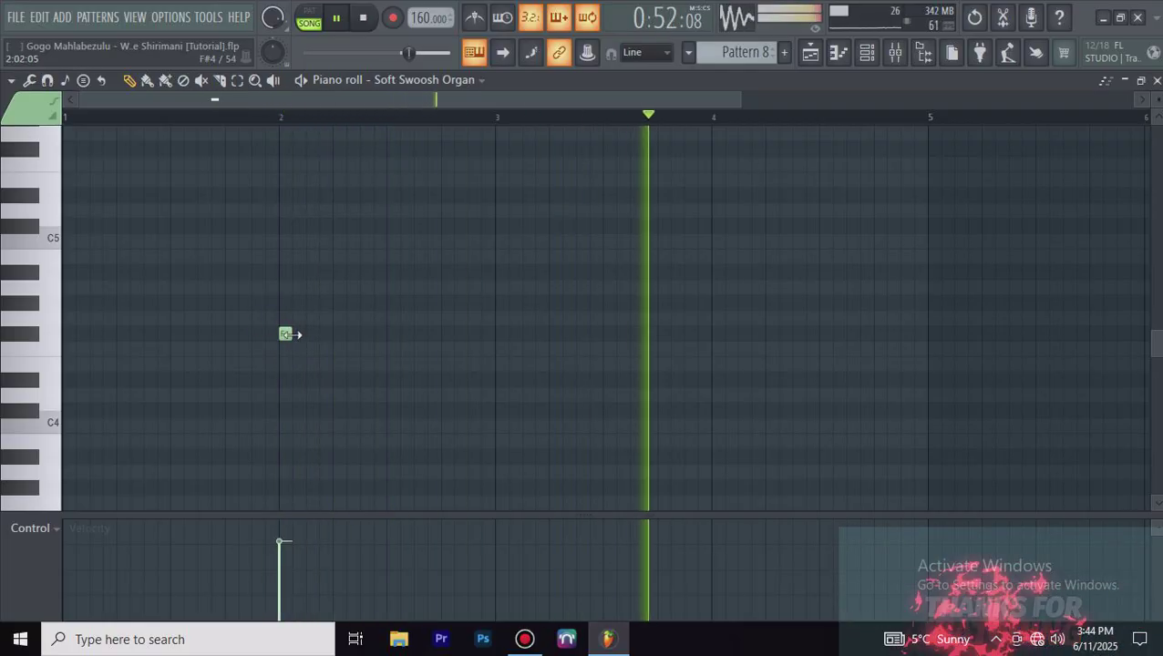
drag(290, 333, 332, 339)
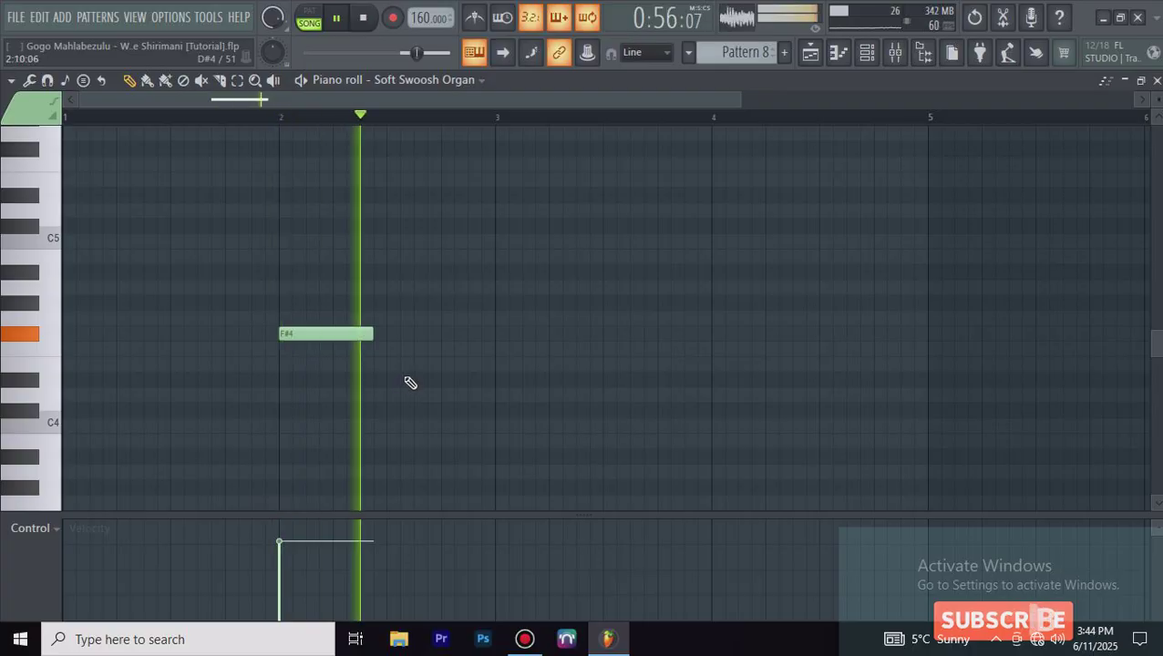
click(283, 412)
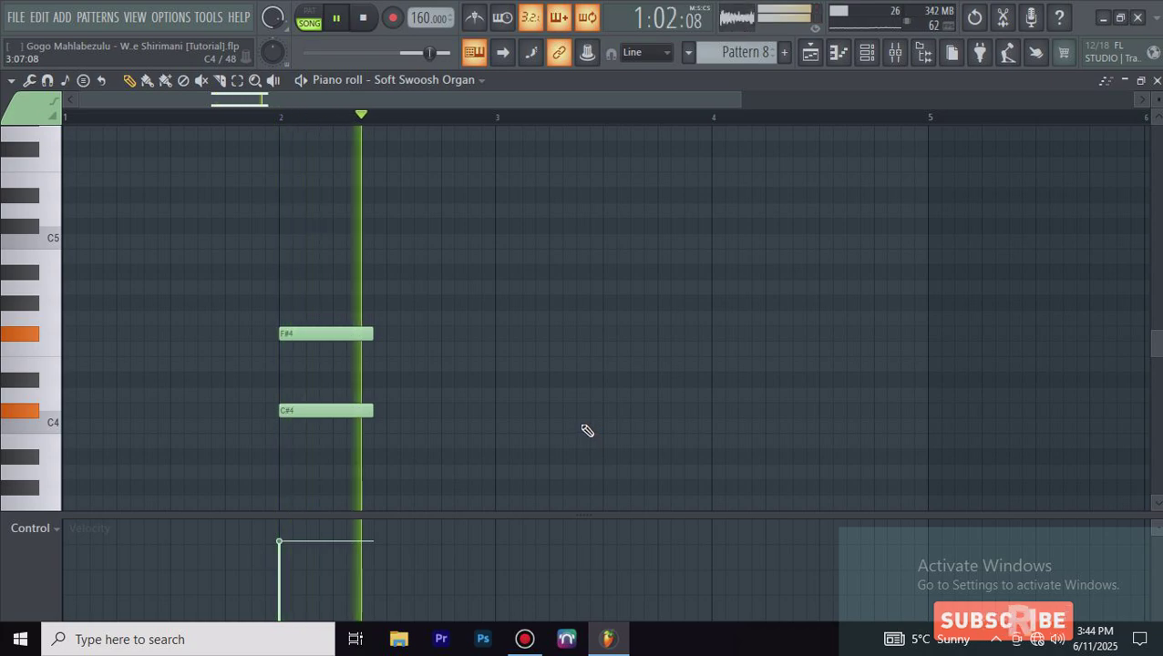
Step: Add Soft Swoosh Organ chords D#4 and A#4 mid-bar 3 and A#4 and D#5 at bar 4's start, save the project, and close the piano roll
click(611, 380)
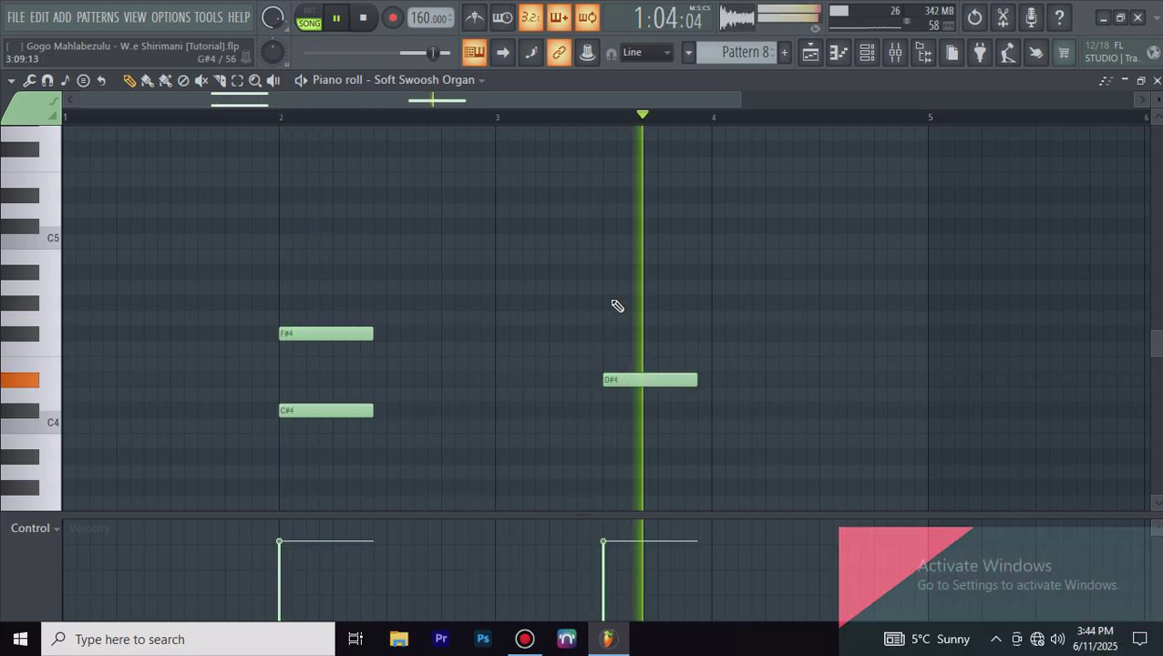
click(606, 271)
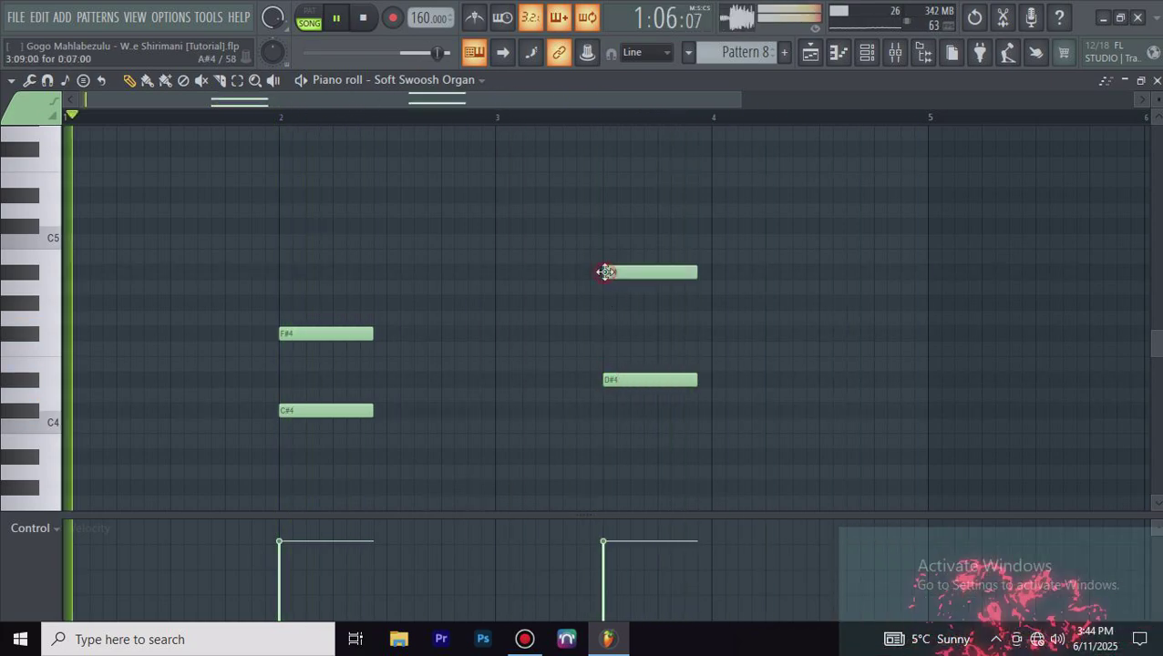
click(720, 272)
click(709, 194)
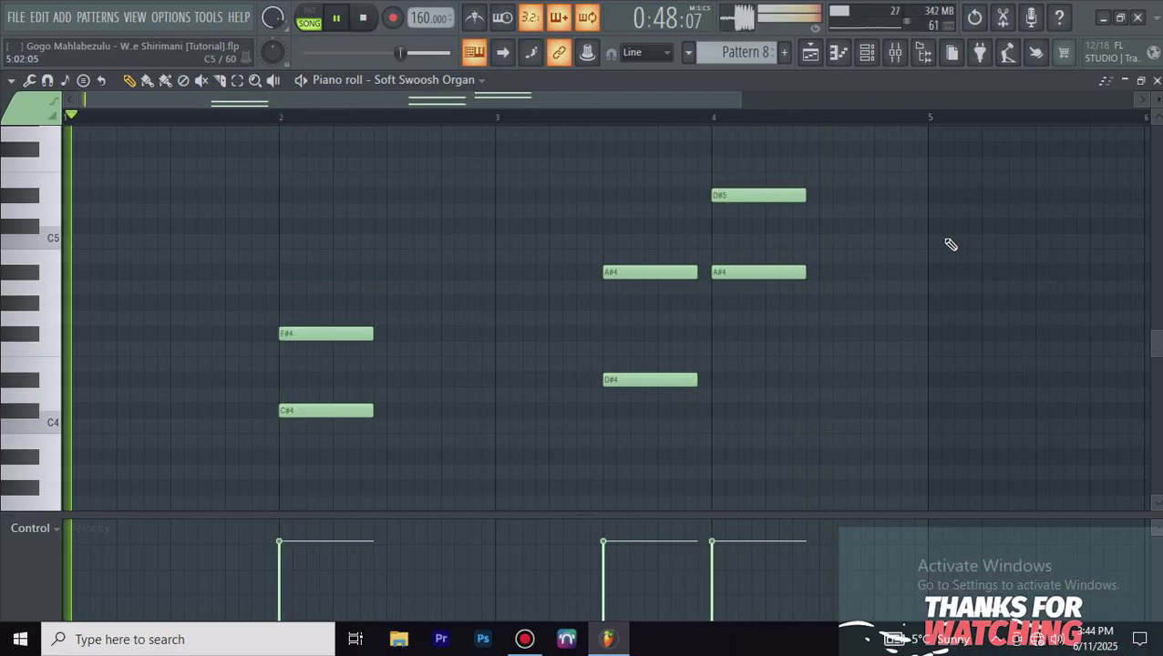
key(ctrl+s)
click(1155, 81)
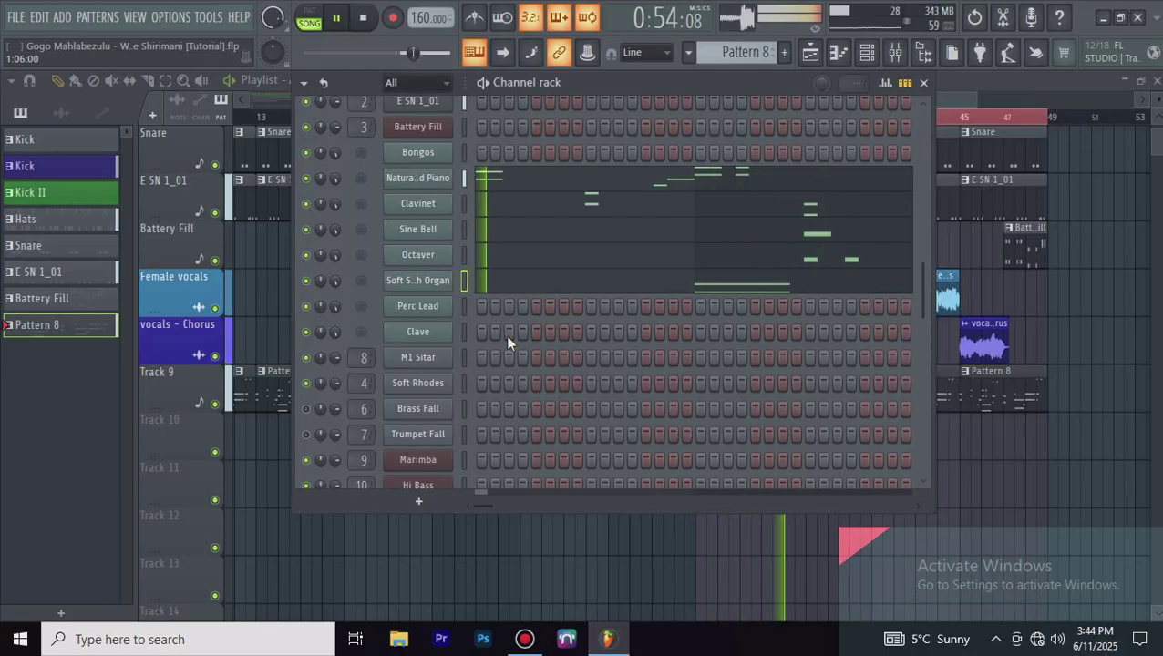
Step: Open the Perc Lead channel in the piano roll and add a five-step A#5 at the start of bar 1, followed by a one-step G#5
scroll(498, 300, down, 3)
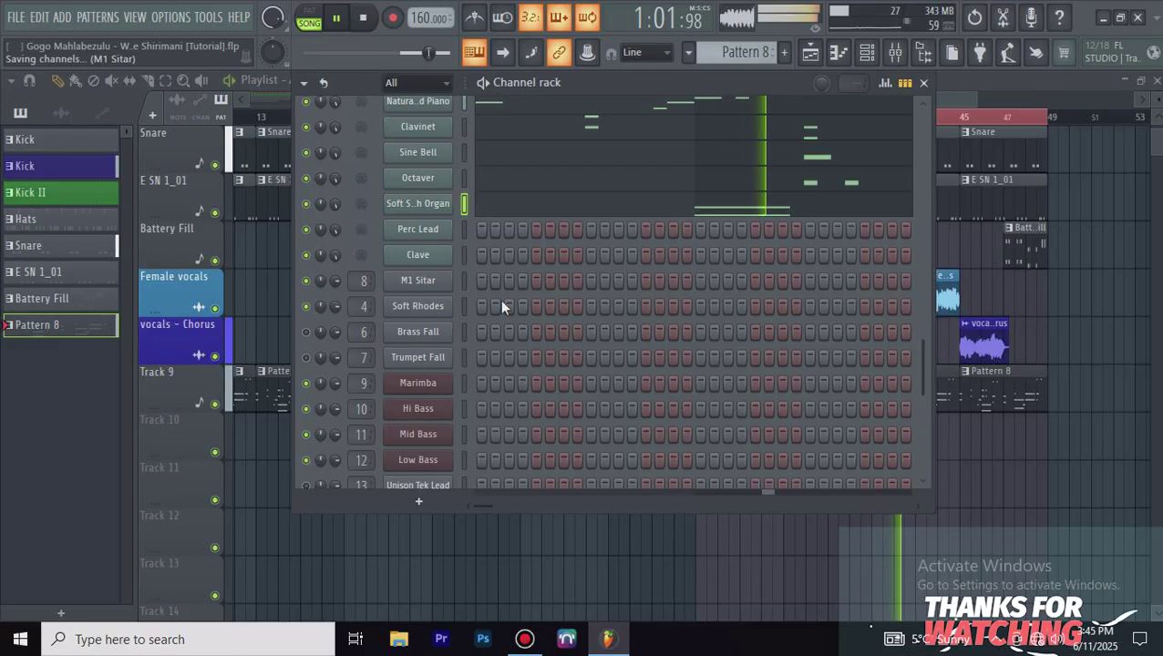
right_click(421, 233)
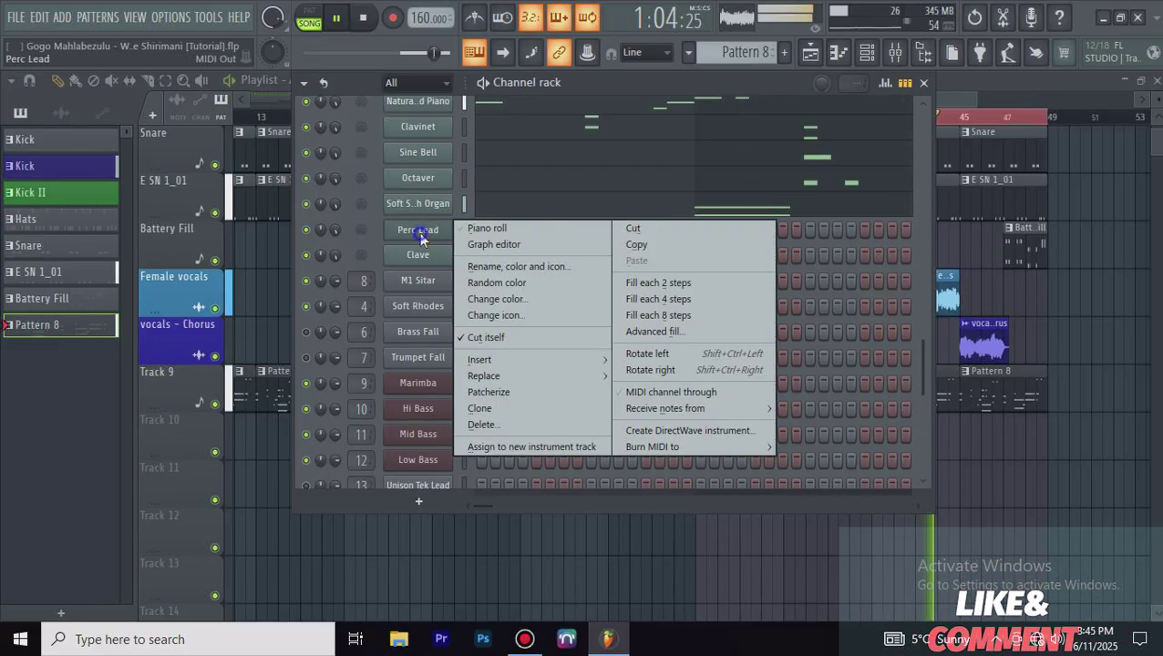
click(481, 229)
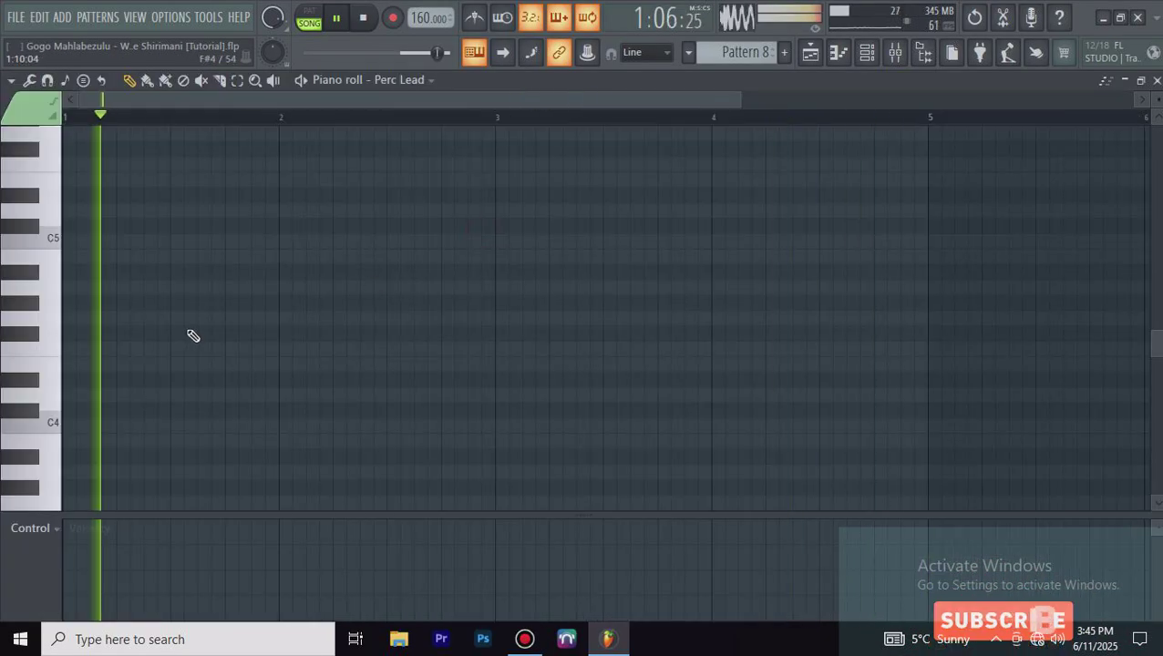
scroll(57, 301, up, 2)
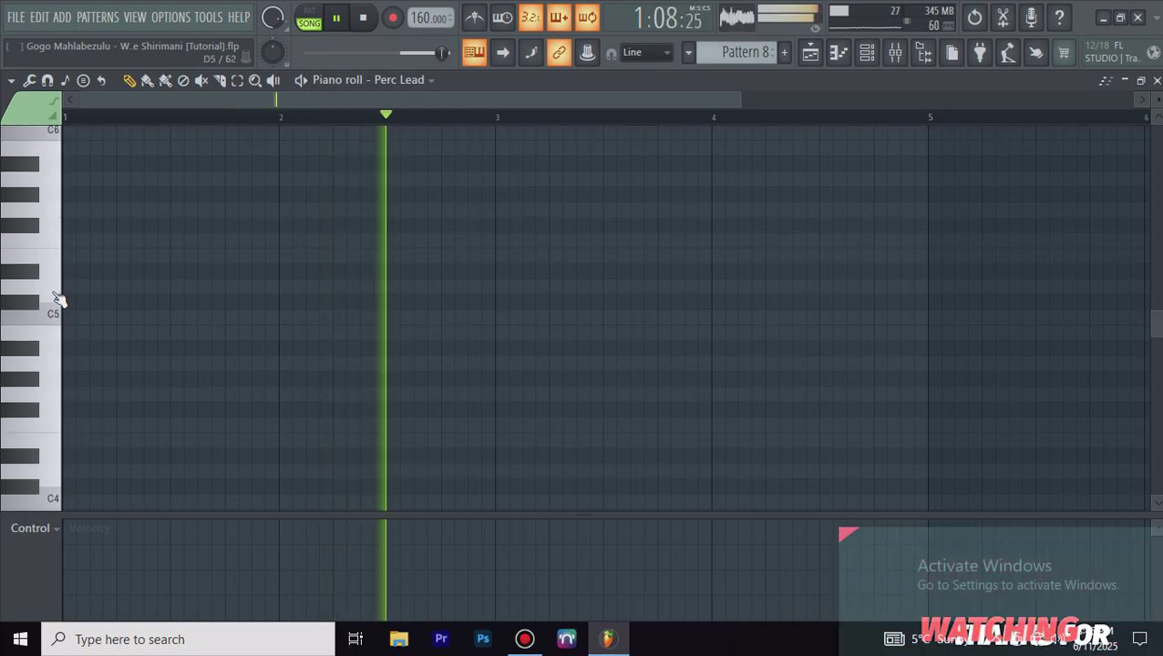
scroll(57, 300, up, 2)
click(36, 226)
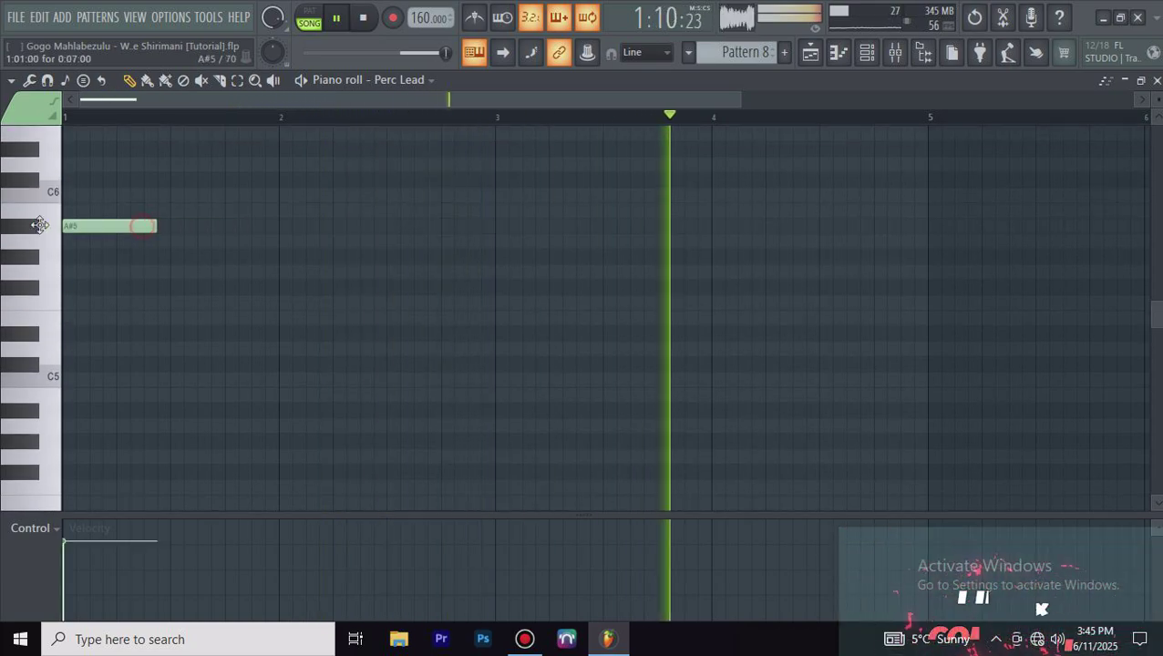
drag(152, 228, 132, 226)
click(137, 257)
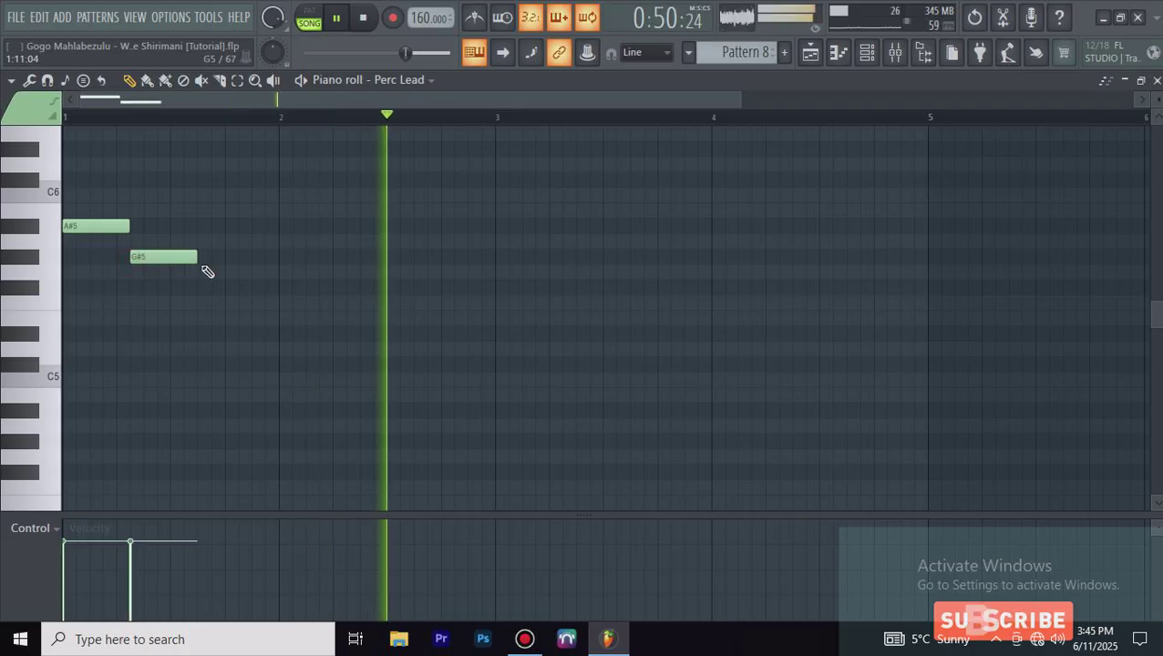
drag(197, 259, 143, 258)
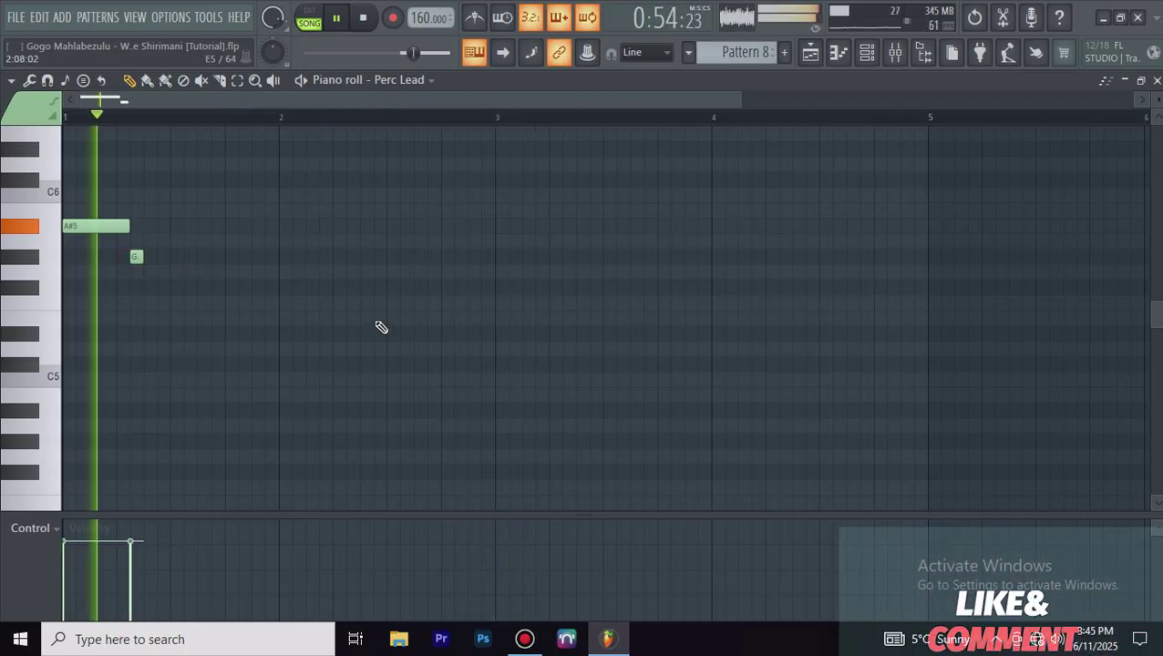
Step: Duplicate the two Perc Lead notes from bars 1–2 to bar 3, lower the copies one octave, and close the piano roll
click(237, 80)
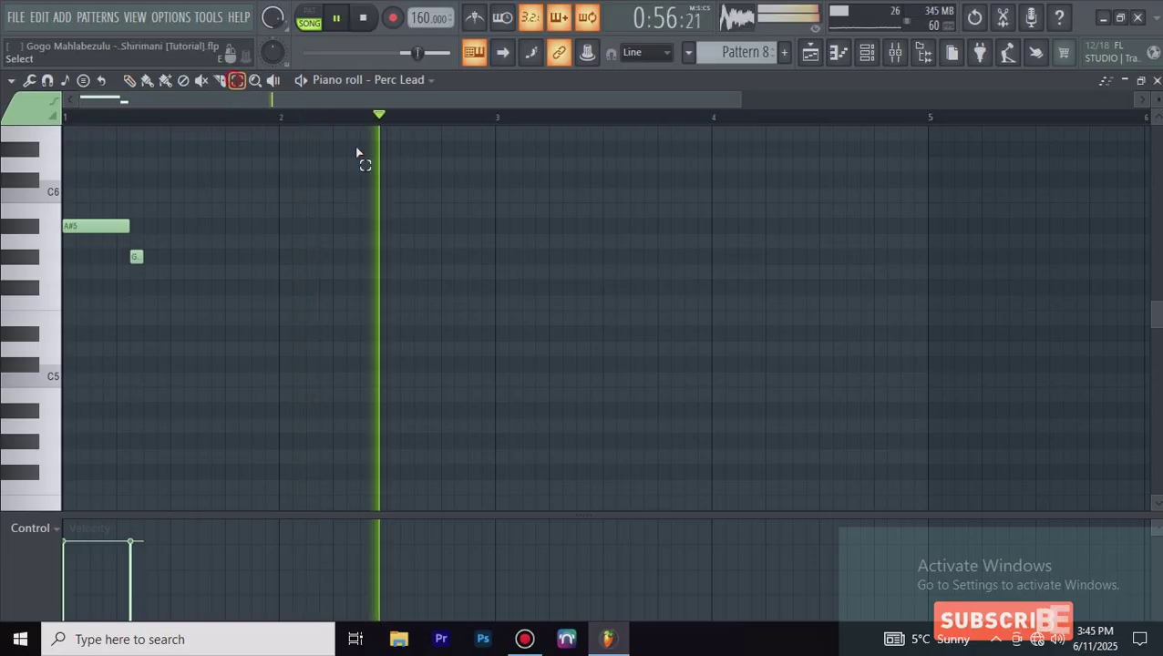
drag(492, 115, 134, 321)
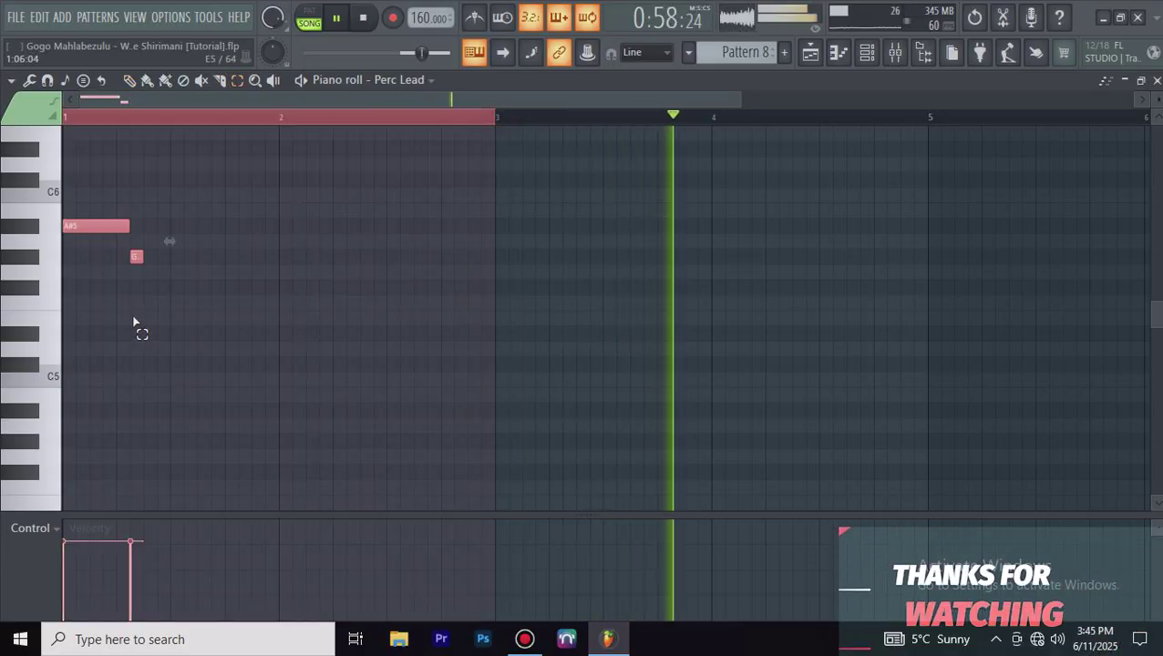
key(ctrl+b)
key(ctrl+Down)
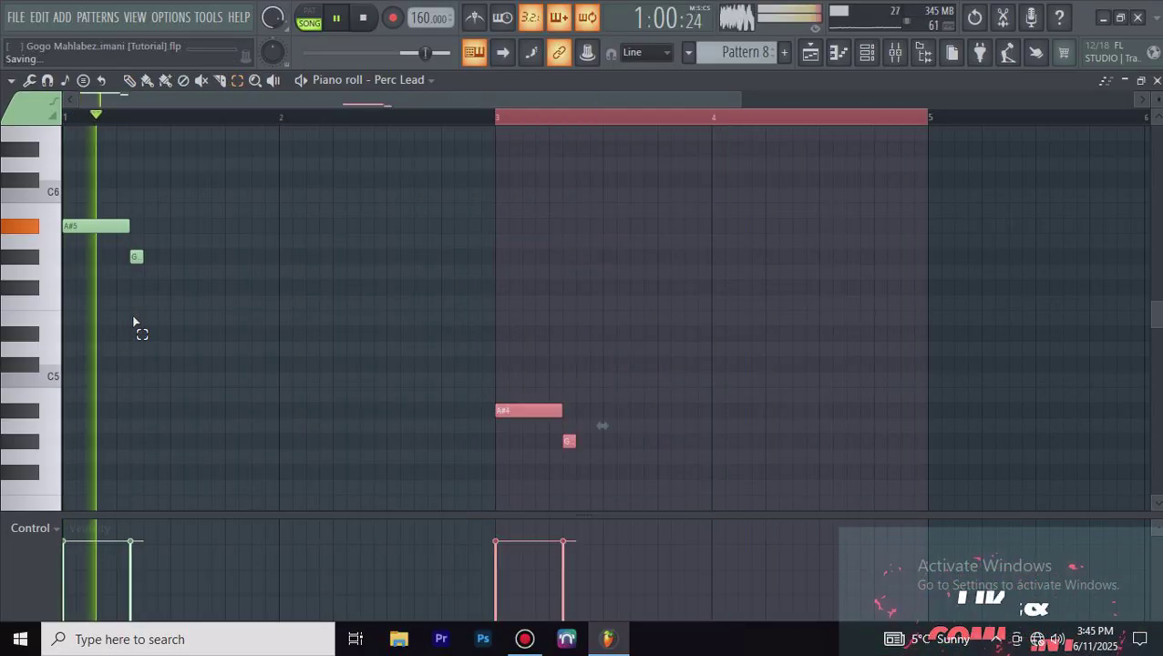
key(F7)
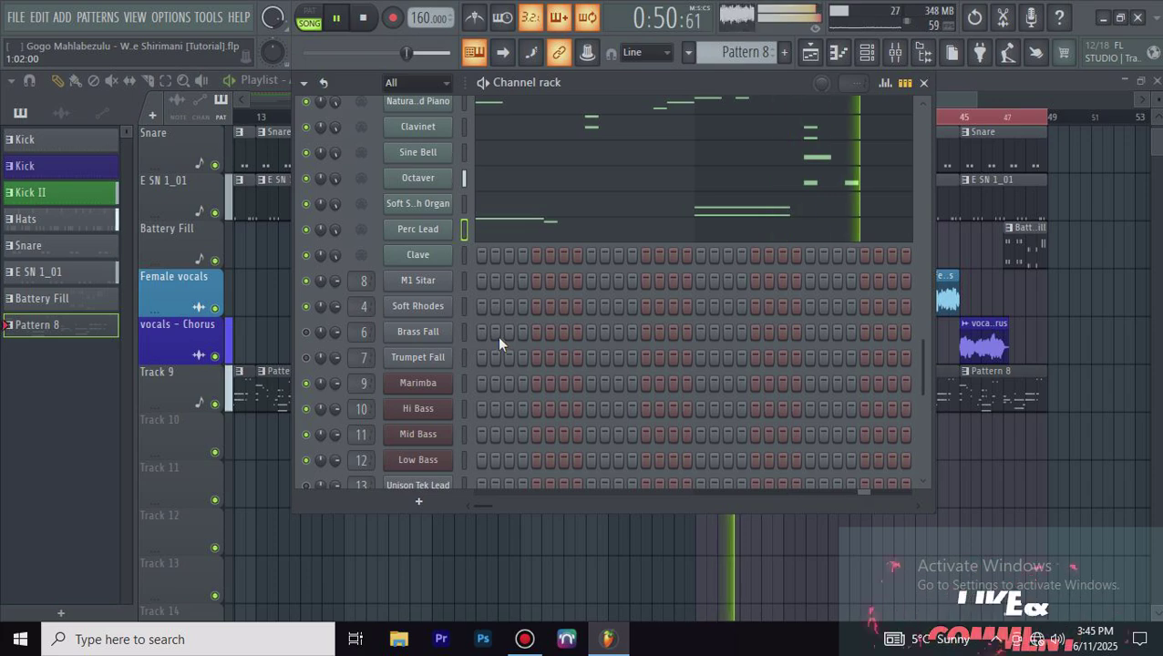
Step: Open the Clave channel in the piano roll and add a short D#4 note at the start of bar 1
right_click(451, 251)
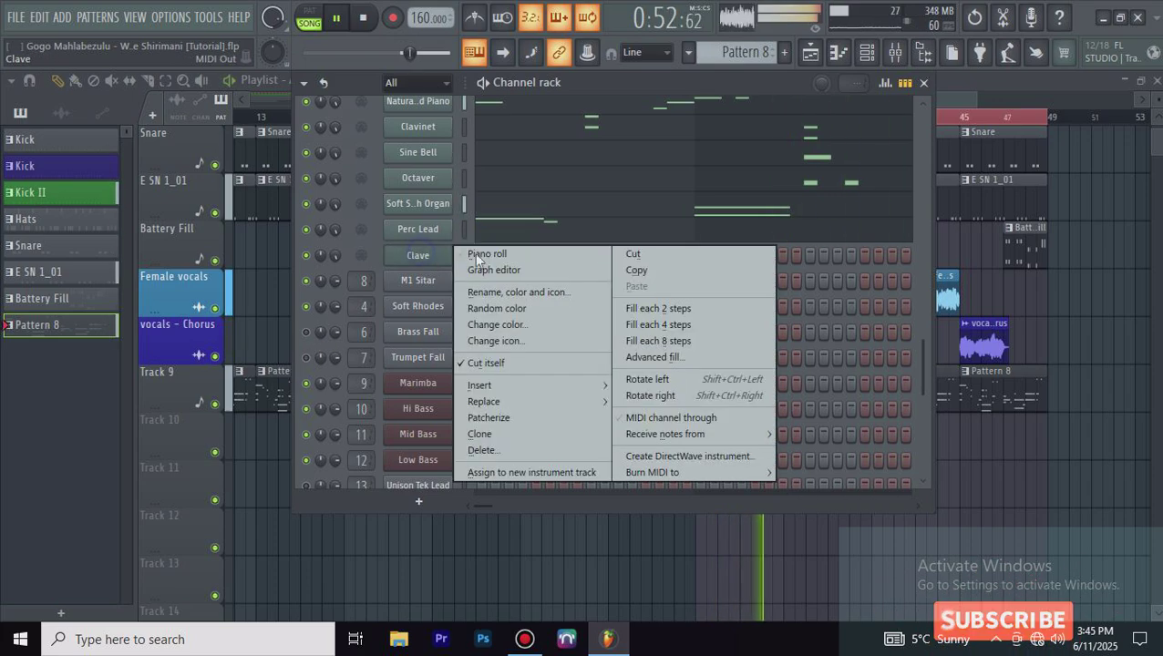
click(483, 256)
scroll(51, 250, down, 3)
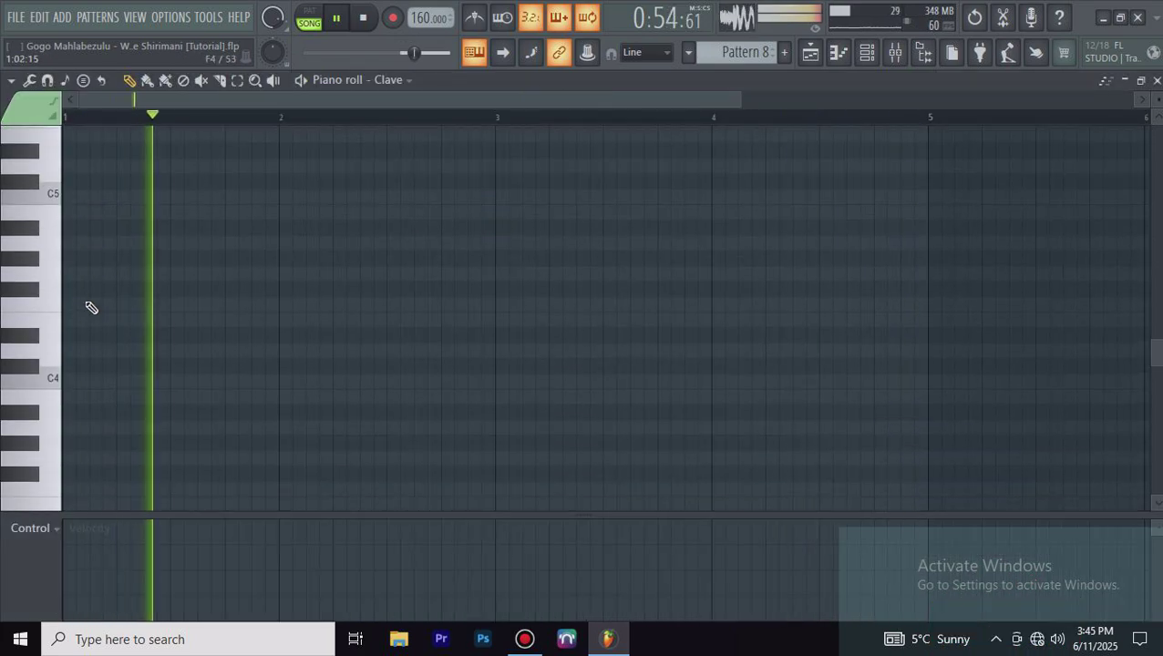
scroll(116, 306, down, 2)
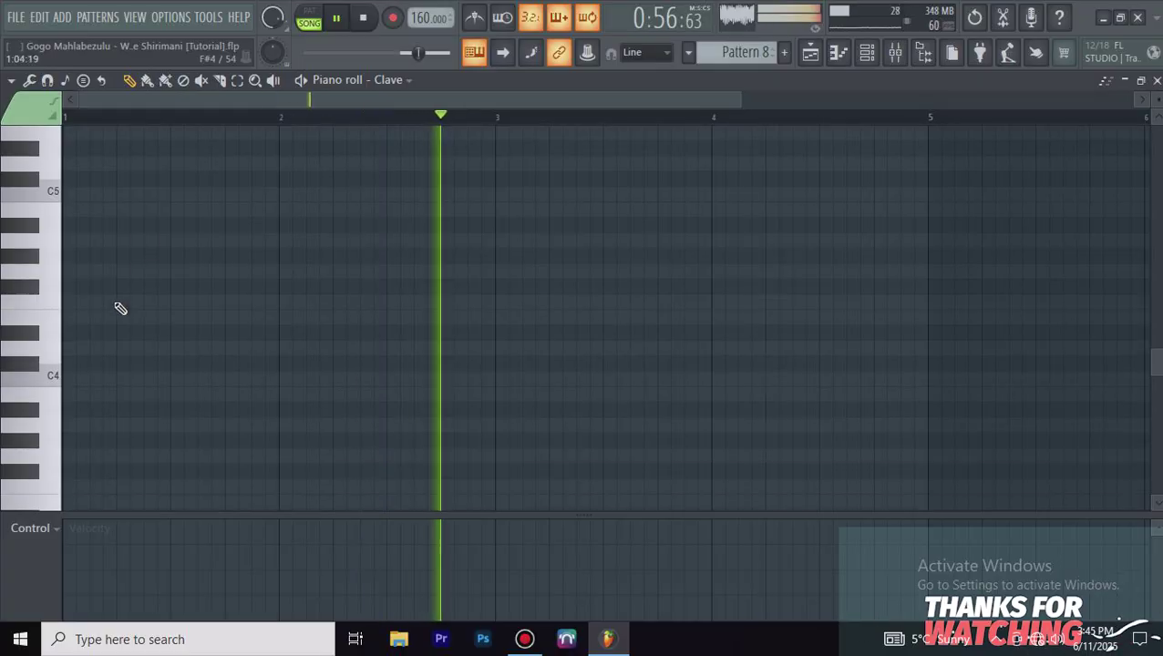
click(73, 287)
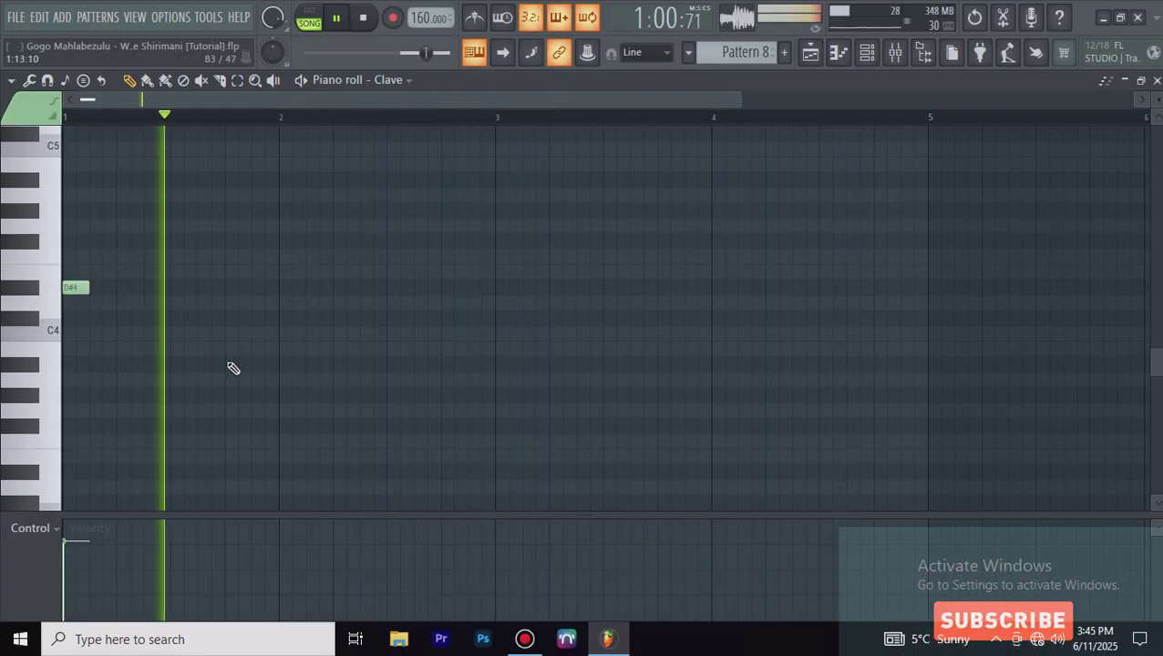
scroll(248, 405, down, 2)
click(249, 379)
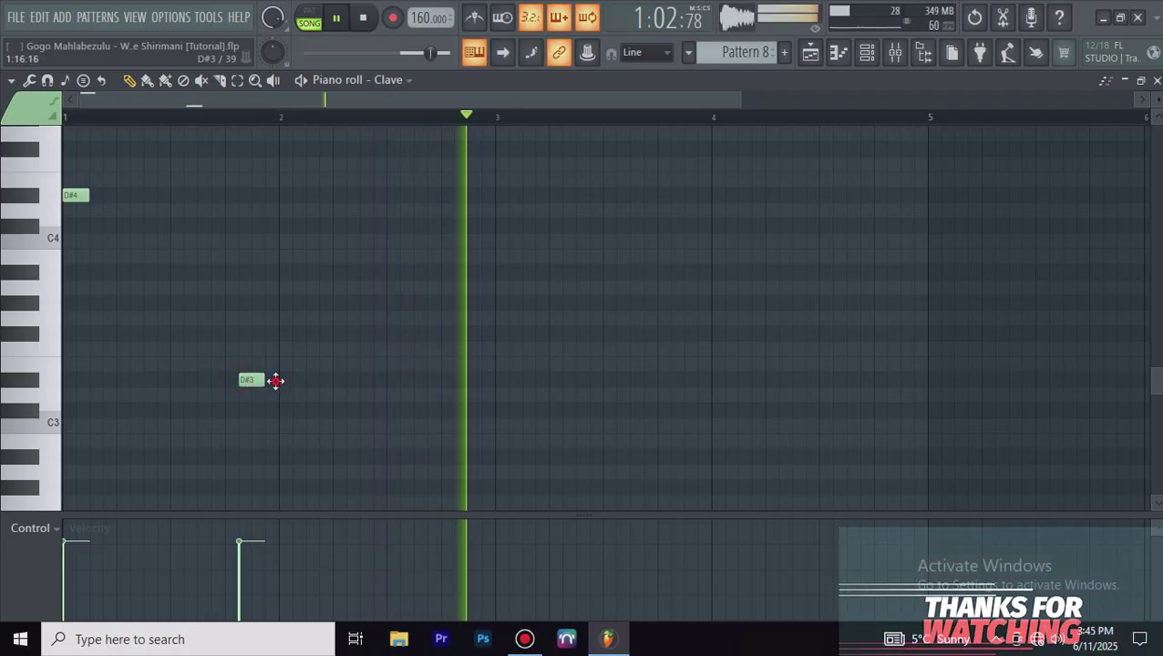
click(290, 379)
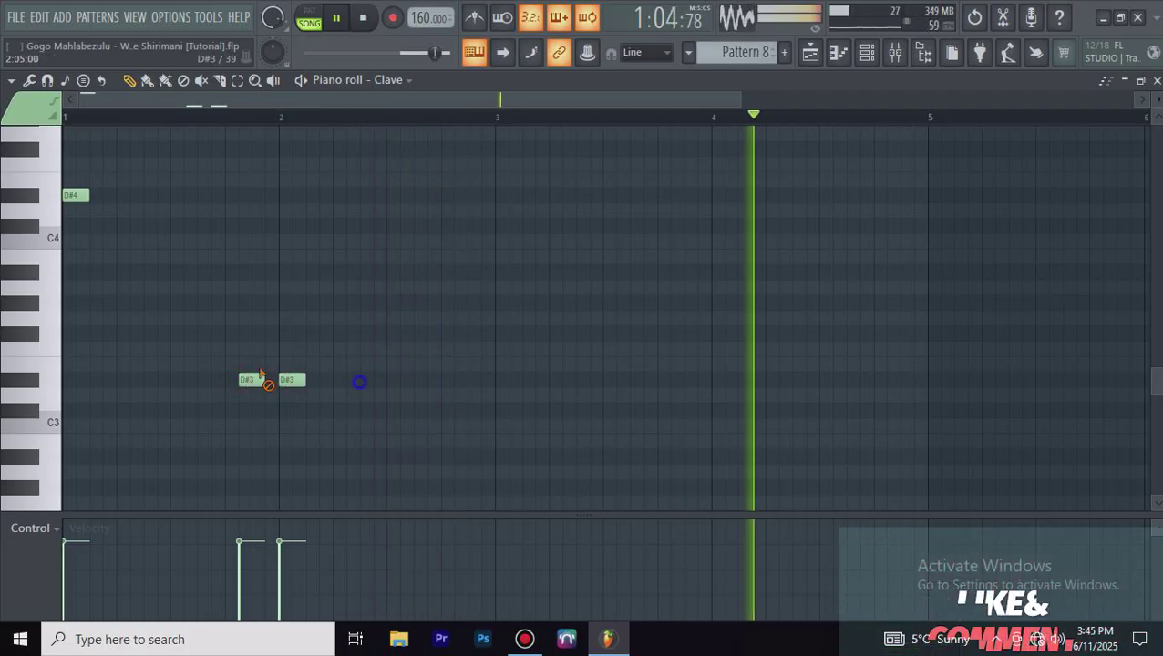
right_click(290, 379)
right_click(260, 379)
Step: Add short Clave notes: F#3 near the end of bar 1 and at the start of bar 2, and C#4 at the start of bar 3
click(251, 333)
click(292, 333)
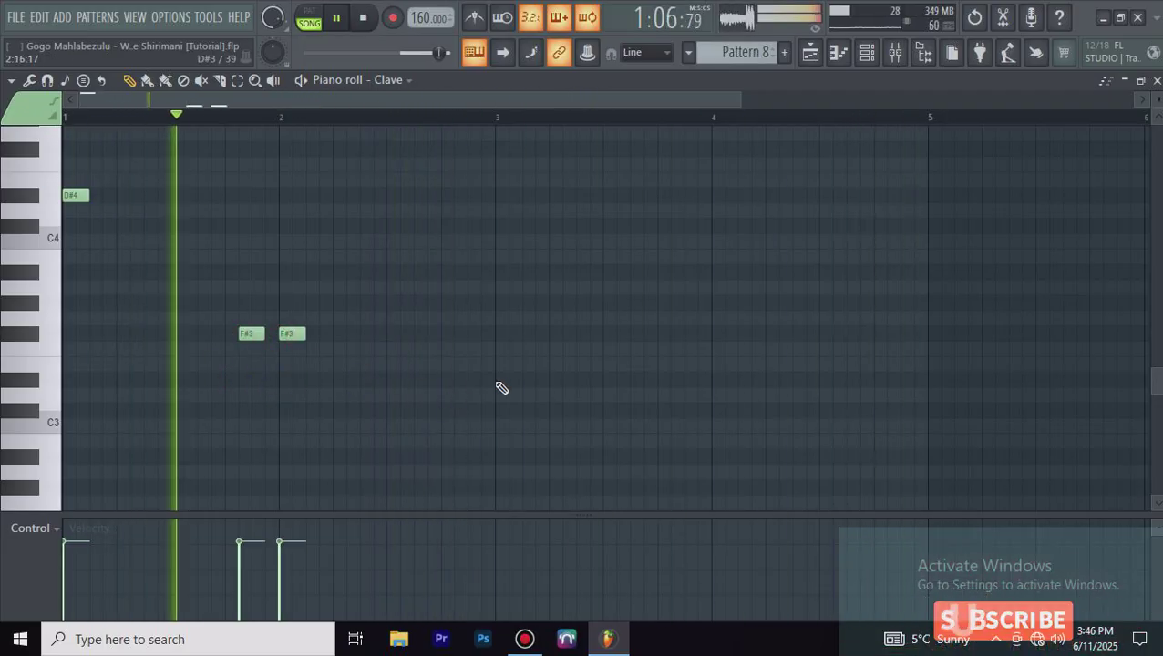
click(503, 226)
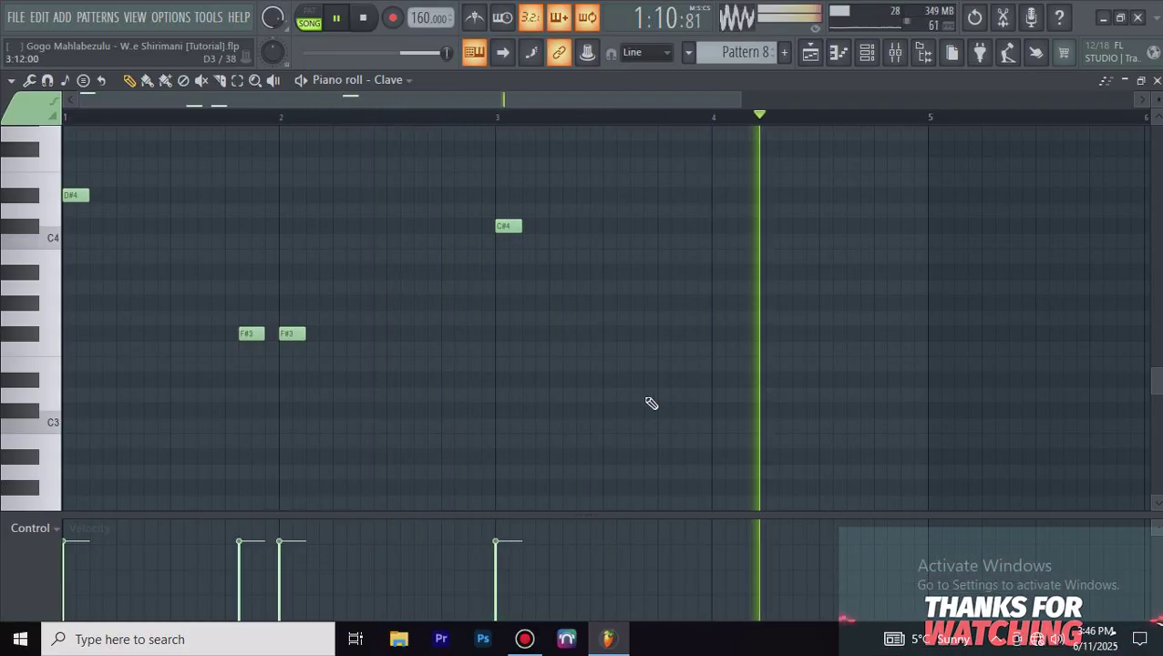
Step: Add short Clave notes D#3 near the ends of bars 3 and 4 and D#4 at the start of bar 4, and close the piano roll
click(673, 380)
click(716, 195)
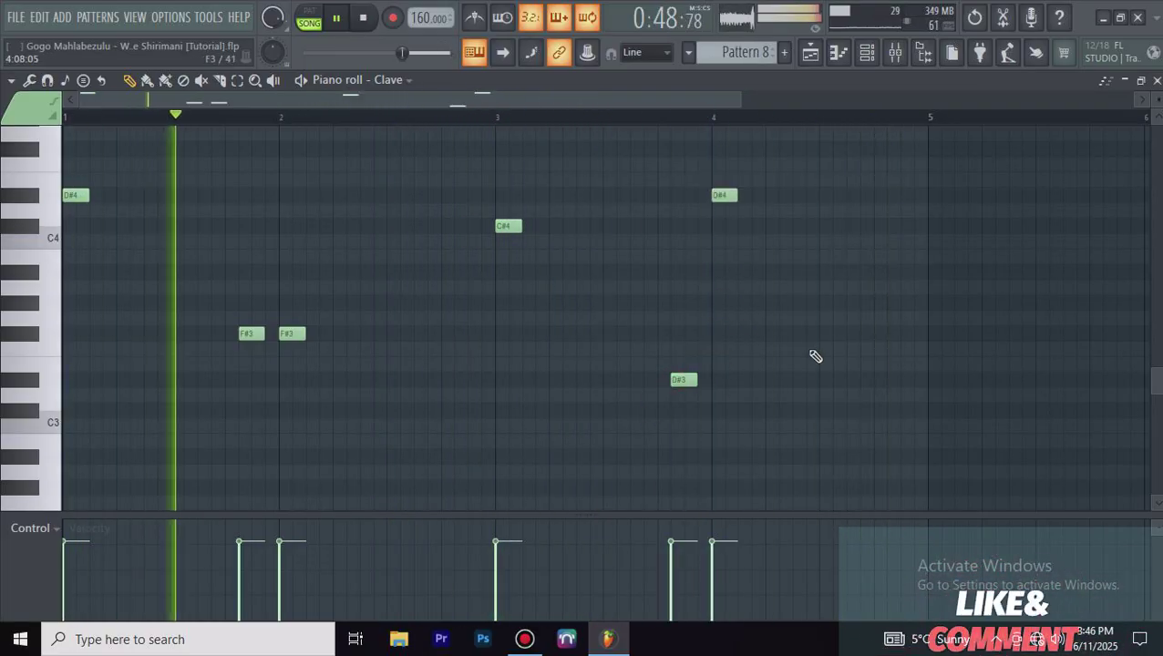
click(889, 380)
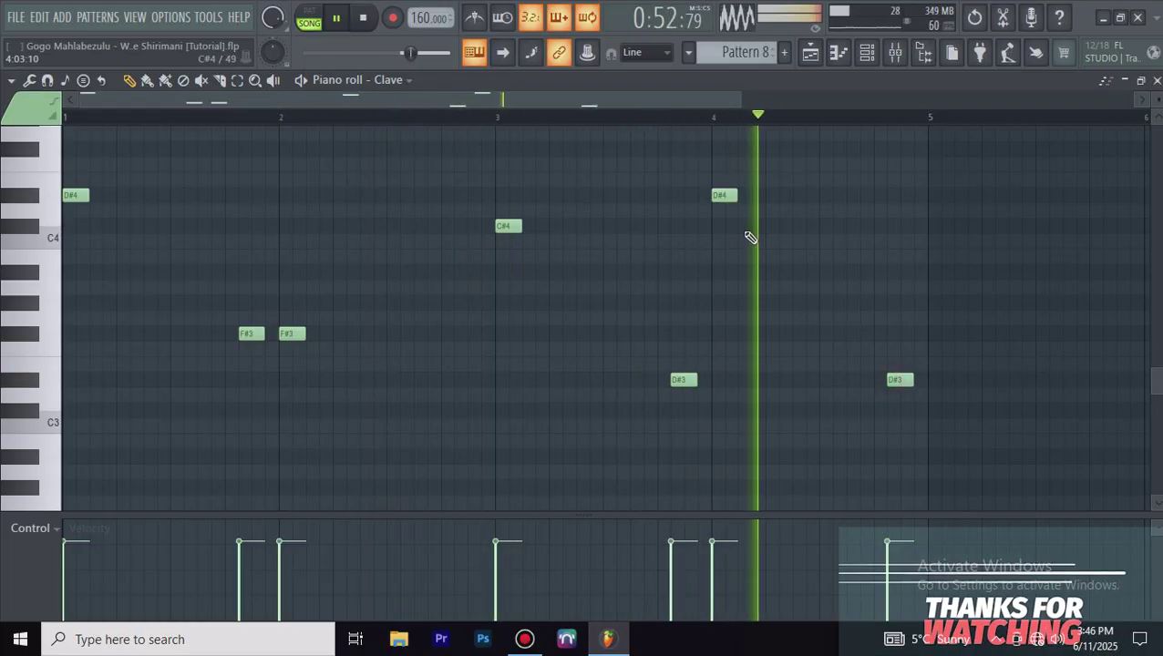
click(1156, 80)
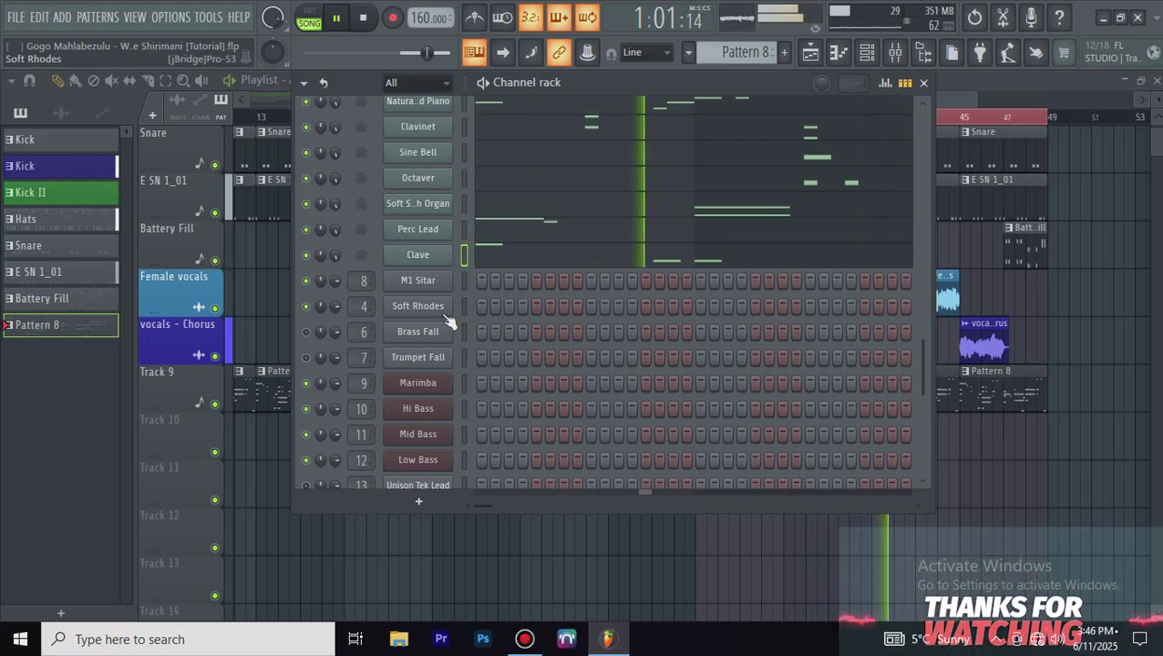
Step: Open the M1 Sitar channel in the piano roll and add a five-step D#6 from the middle of bar 3, followed by a one-step C#6
right_click(416, 281)
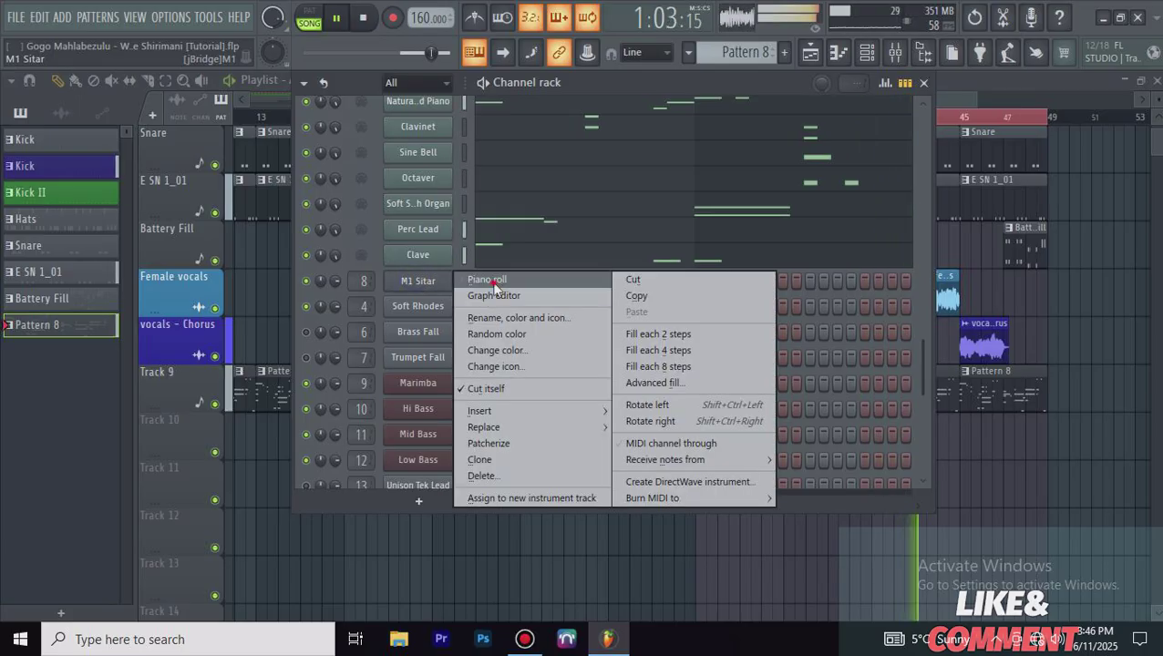
click(456, 281)
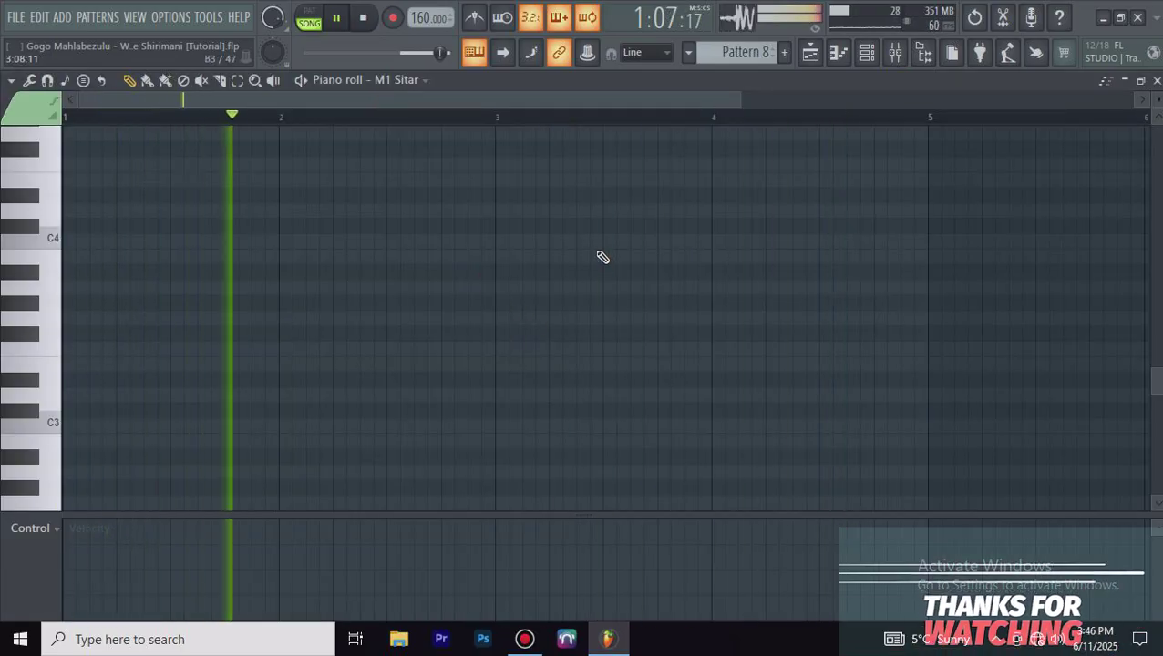
scroll(470, 297, up, 4)
scroll(470, 301, up, 4)
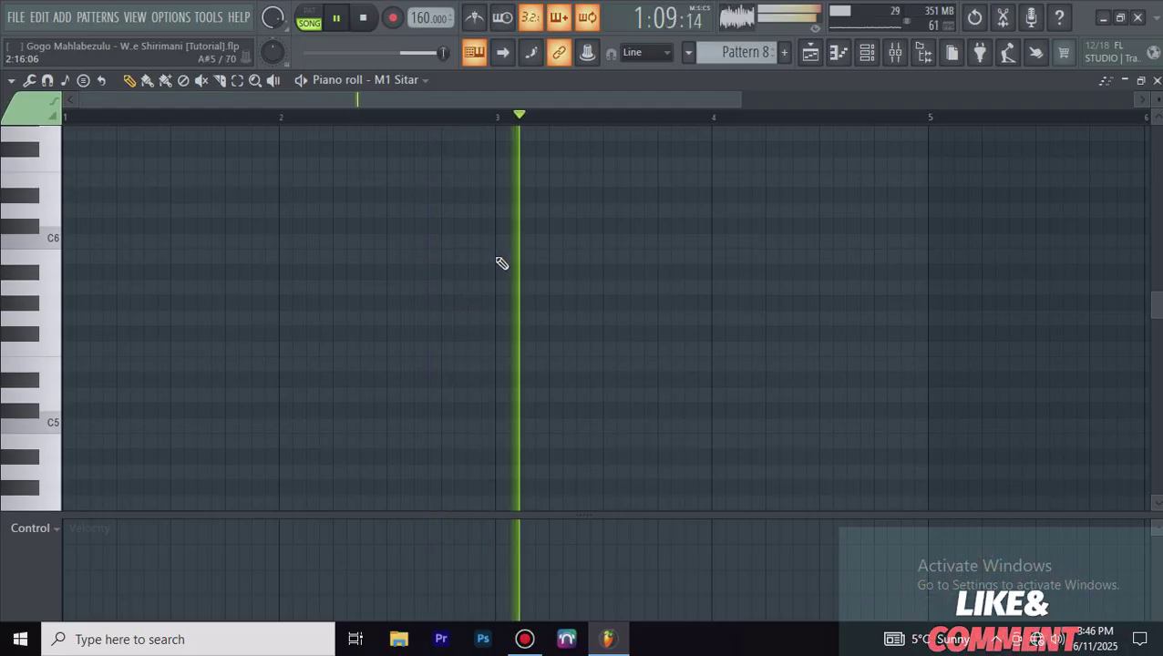
click(609, 195)
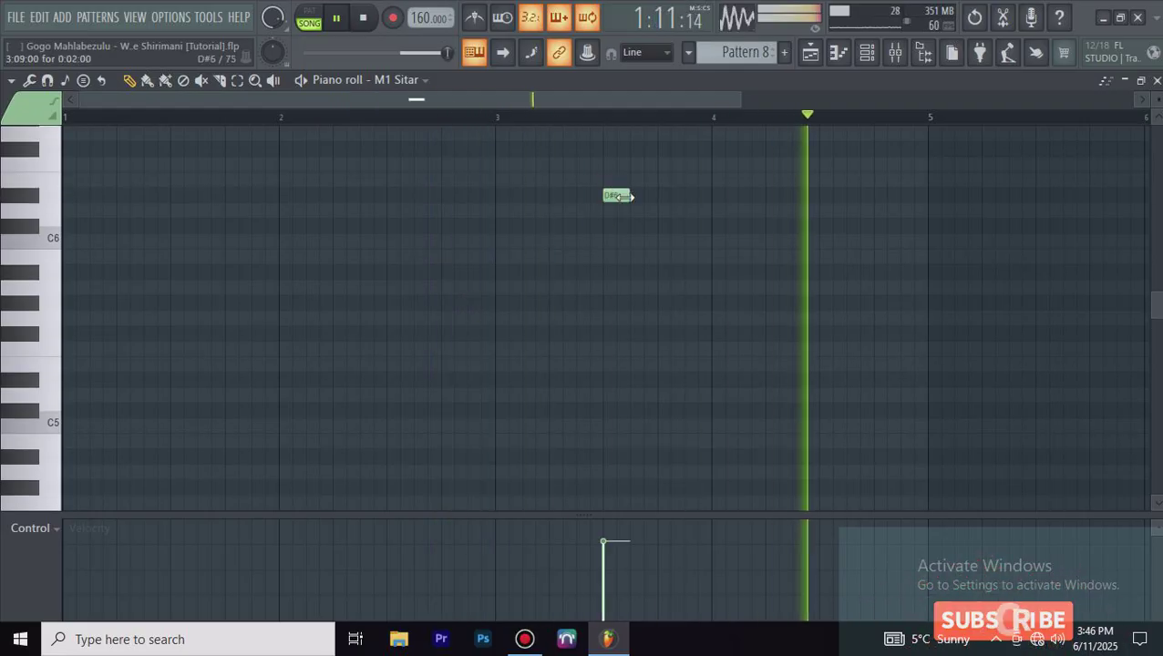
drag(629, 198, 677, 197)
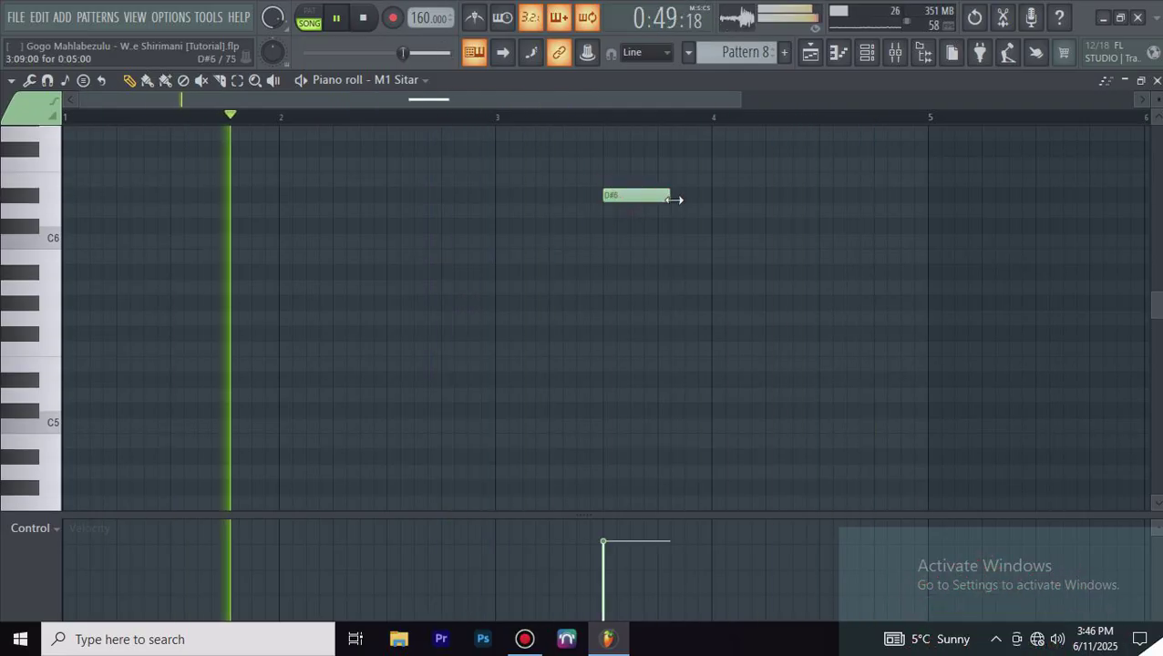
click(674, 226)
drag(735, 226, 683, 226)
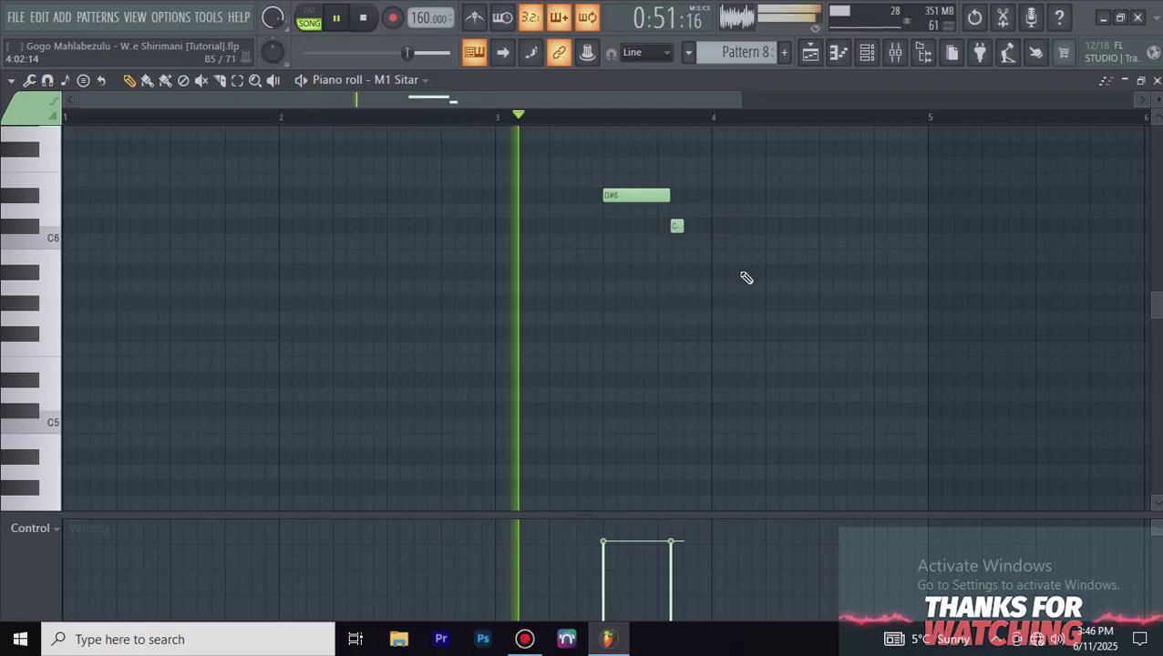
Step: Add one-step F#6 and C#6 notes just before the long M1 Sitar D#6 in bar 3, and close the piano roll
scroll(720, 282, up, 2)
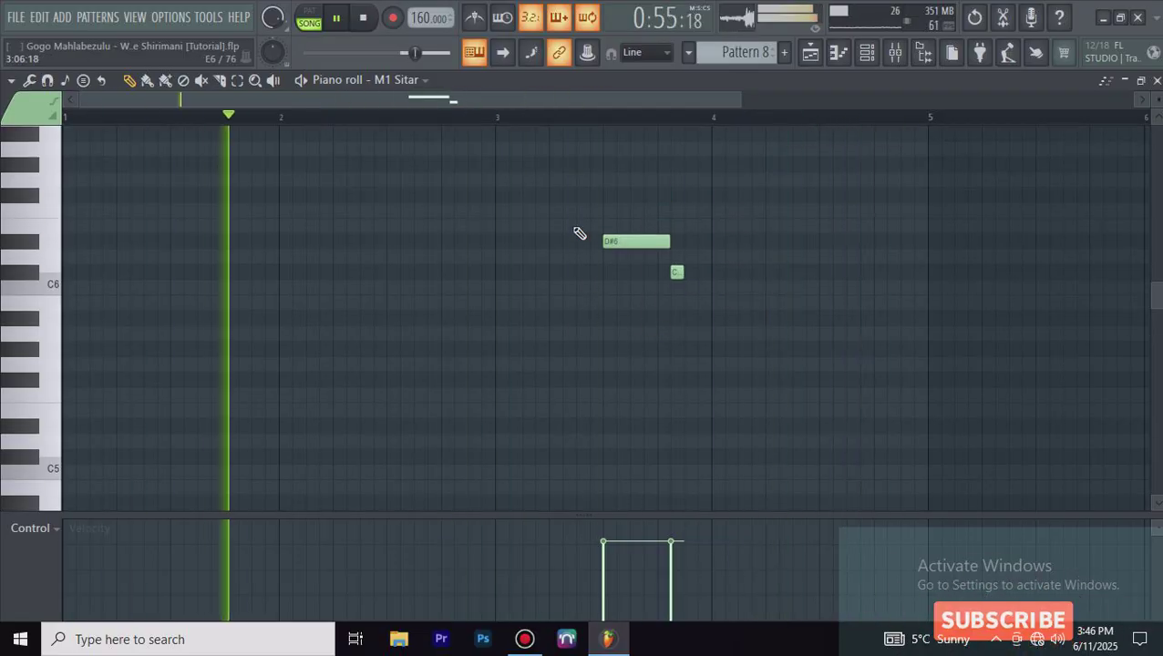
click(566, 196)
click(580, 272)
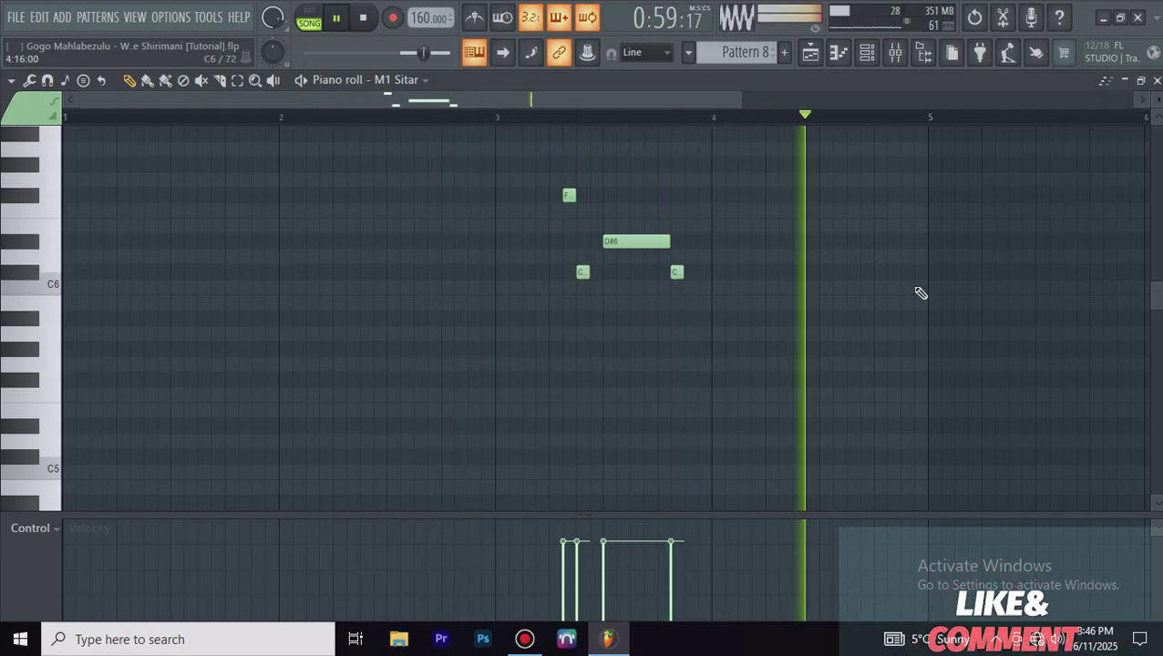
click(1156, 81)
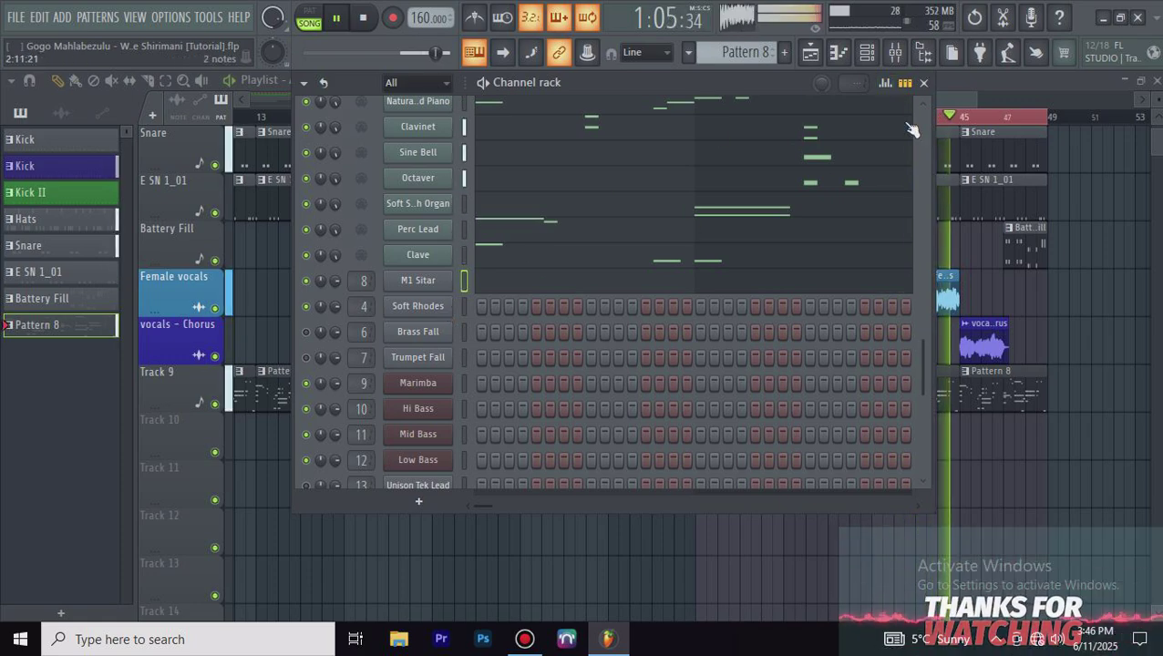
Step: Open the mixer, set the M1 track's volume to 96% (-1.0 dB), and close the mixer
click(896, 54)
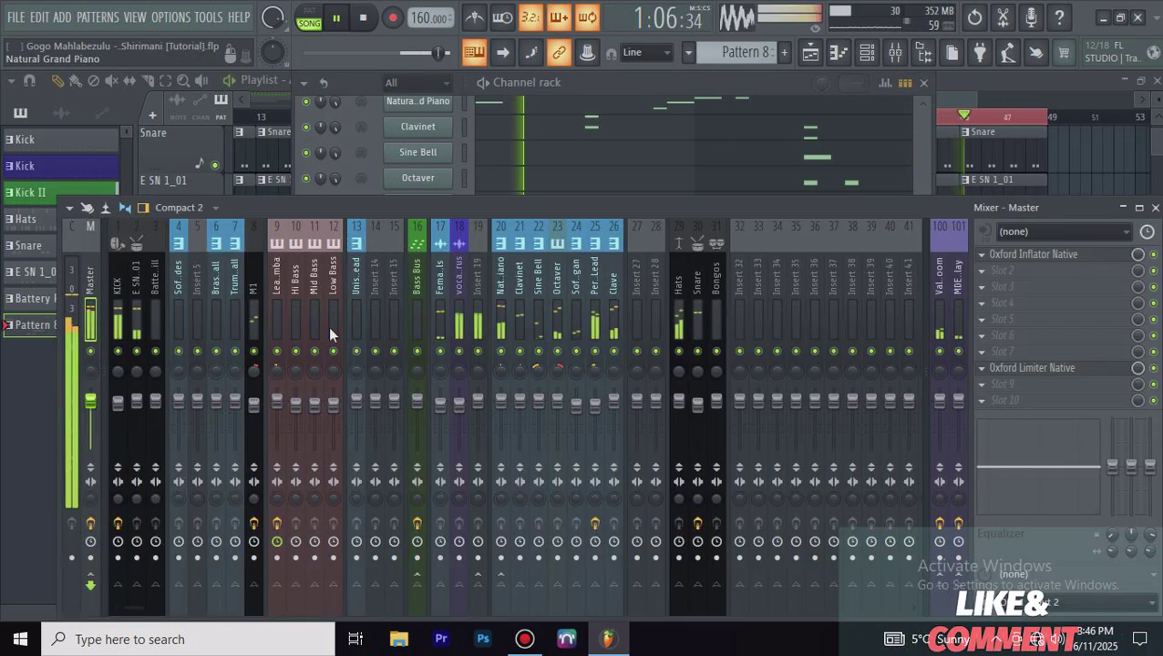
click(255, 282)
right_click(254, 415)
click(284, 344)
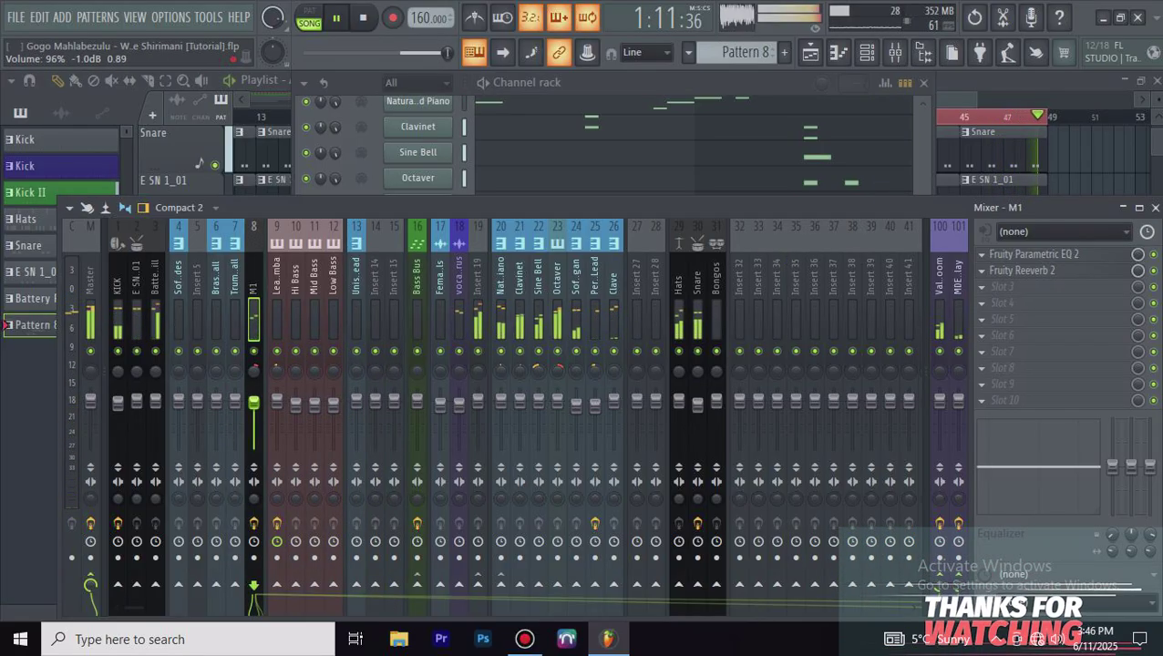
click(1050, 91)
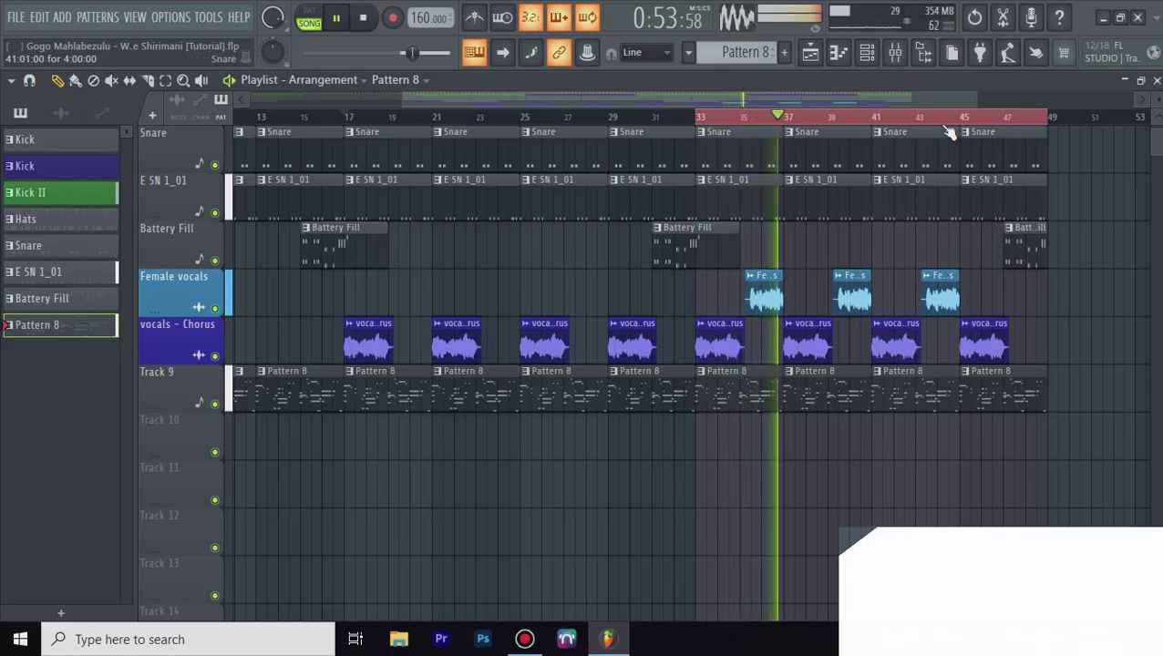
Step: Open the Soft Rhodes channel in the piano roll and add six-step D#5 and A#4 notes at the start of bar 4
click(866, 53)
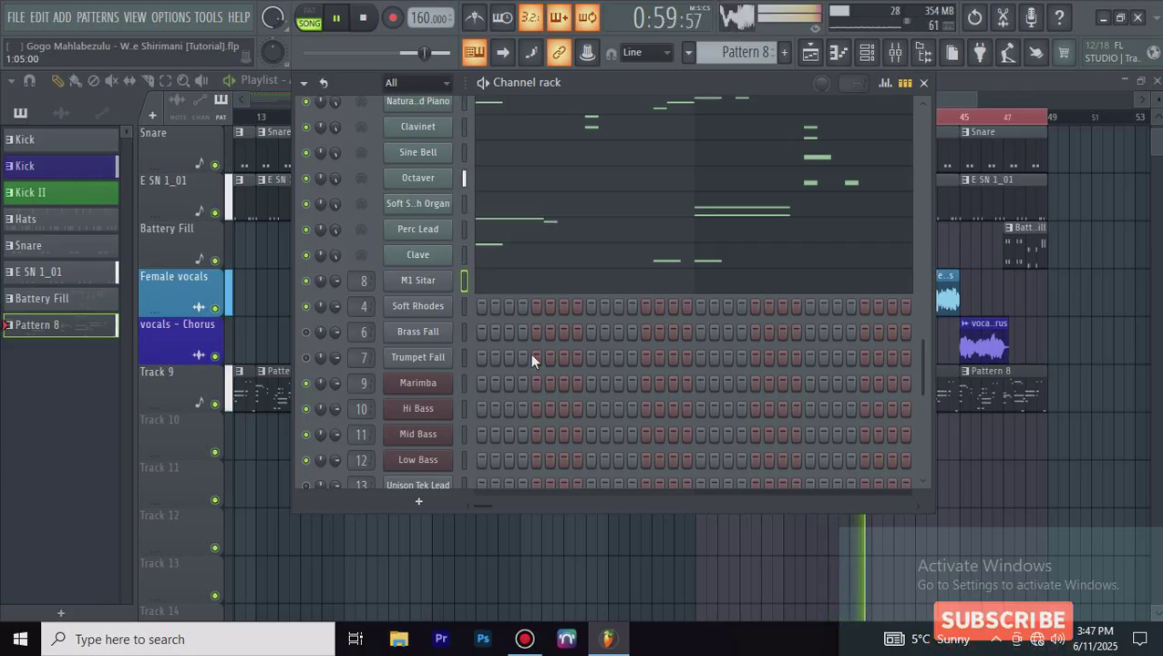
right_click(443, 308)
click(473, 305)
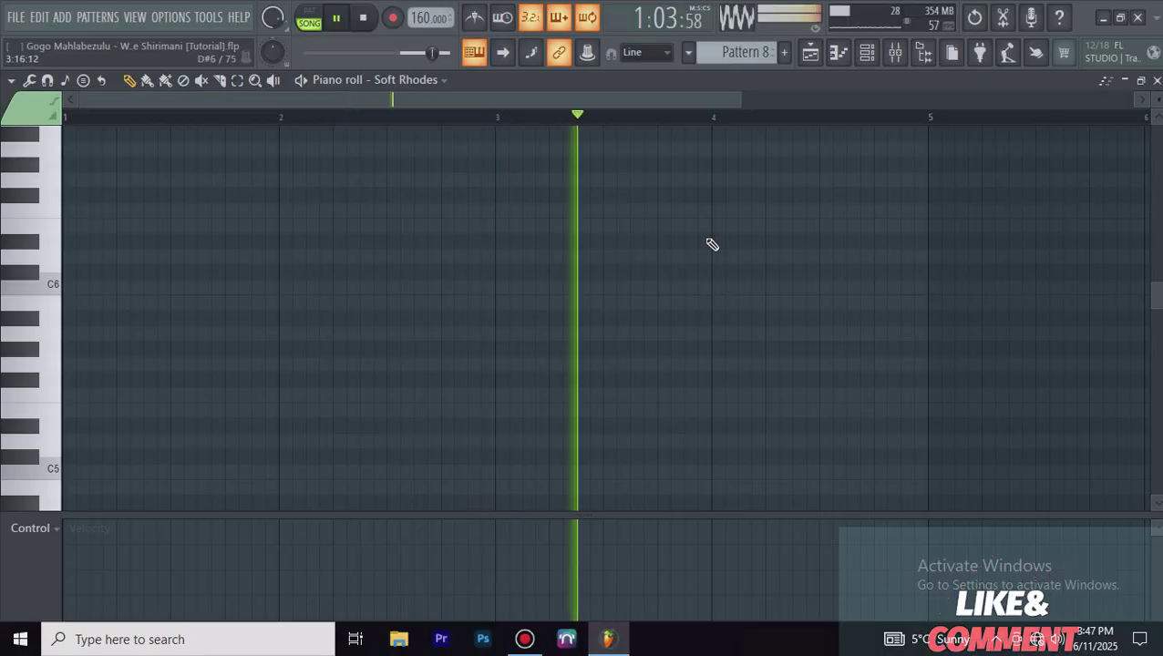
drag(713, 242, 793, 246)
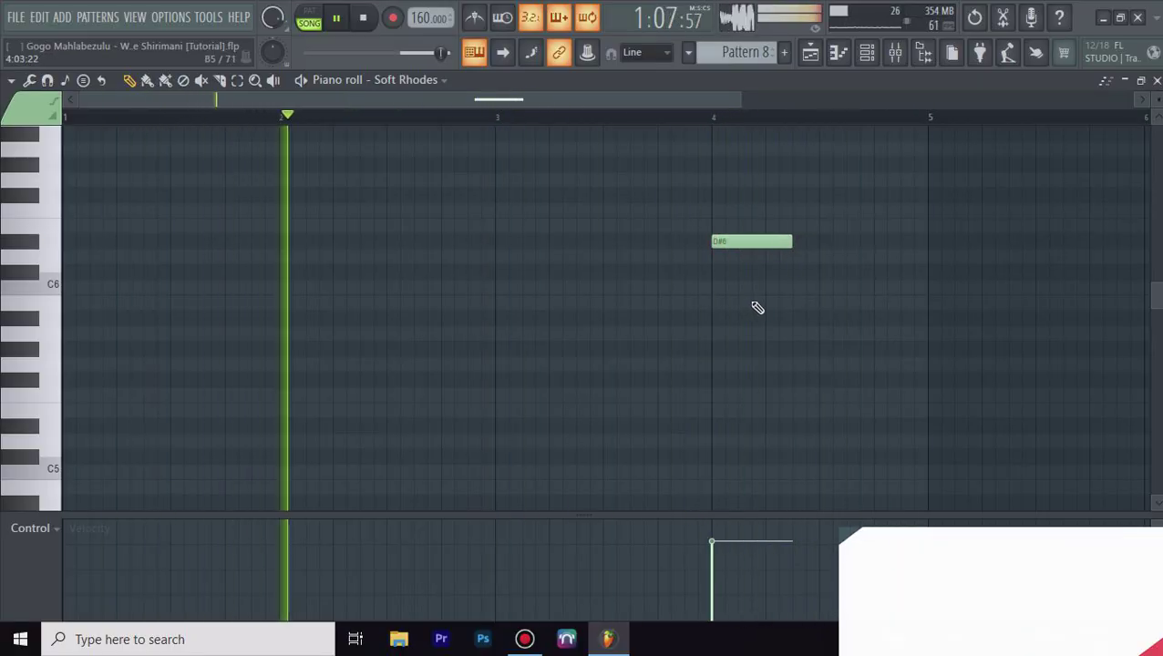
key(ctrl+Down)
scroll(731, 386, down, 3)
click(708, 410)
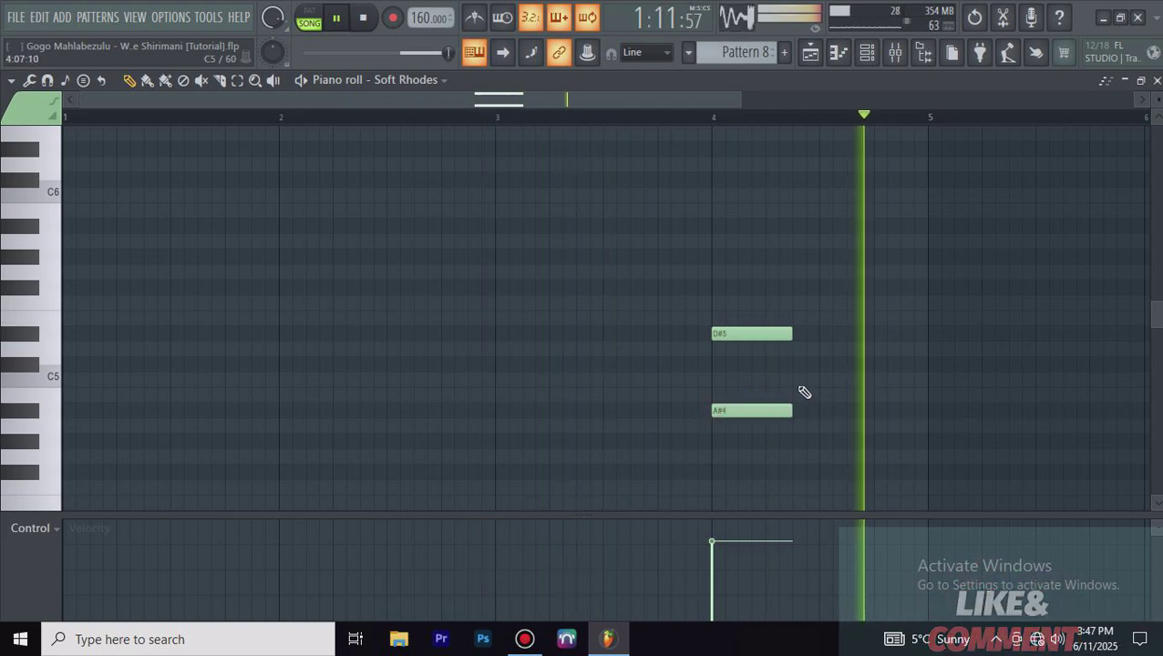
Step: Add a two-step C#5 at step 6 of bar 4 and a six-step A#4 at step 9
click(789, 365)
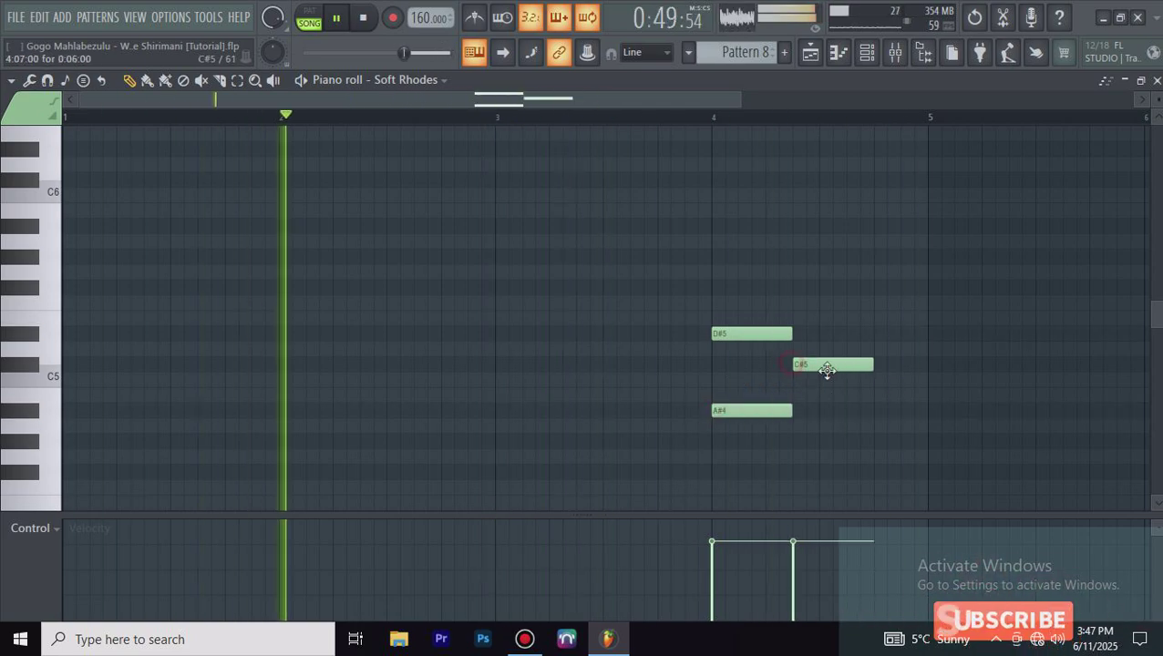
drag(872, 365, 817, 365)
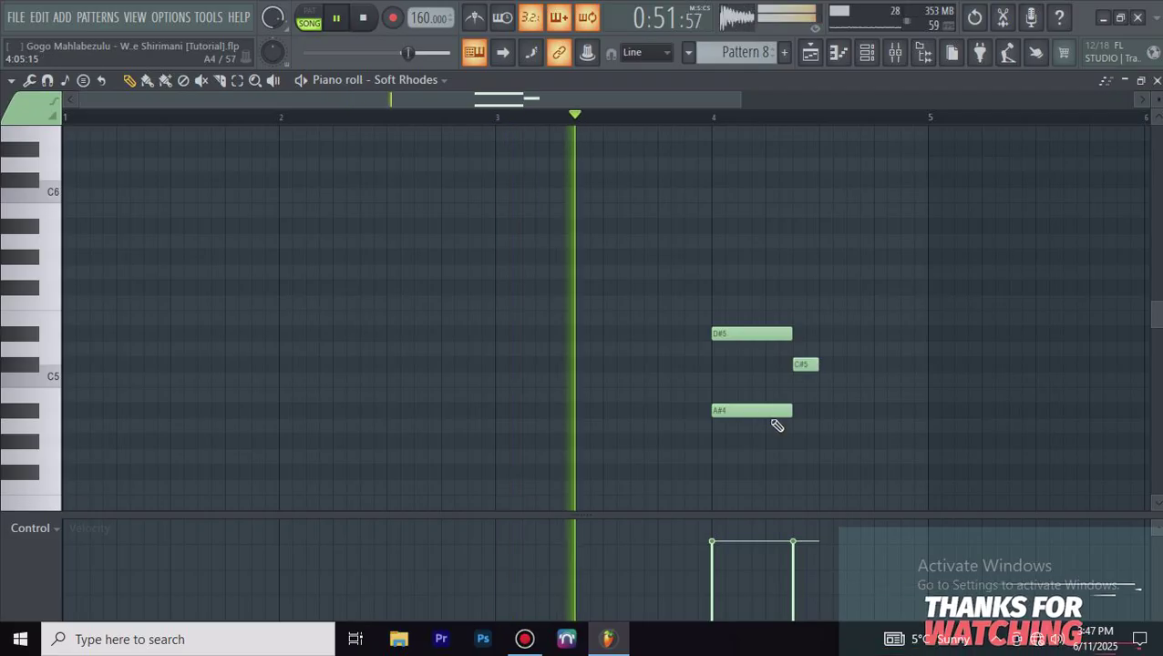
click(824, 412)
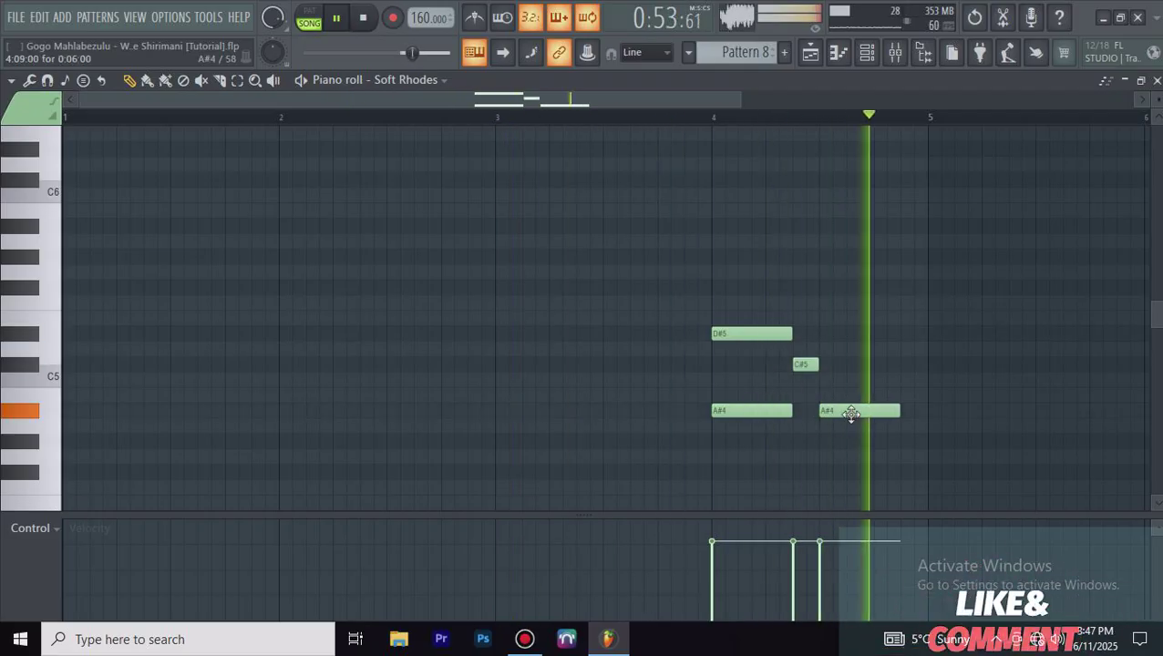
drag(802, 364, 788, 364)
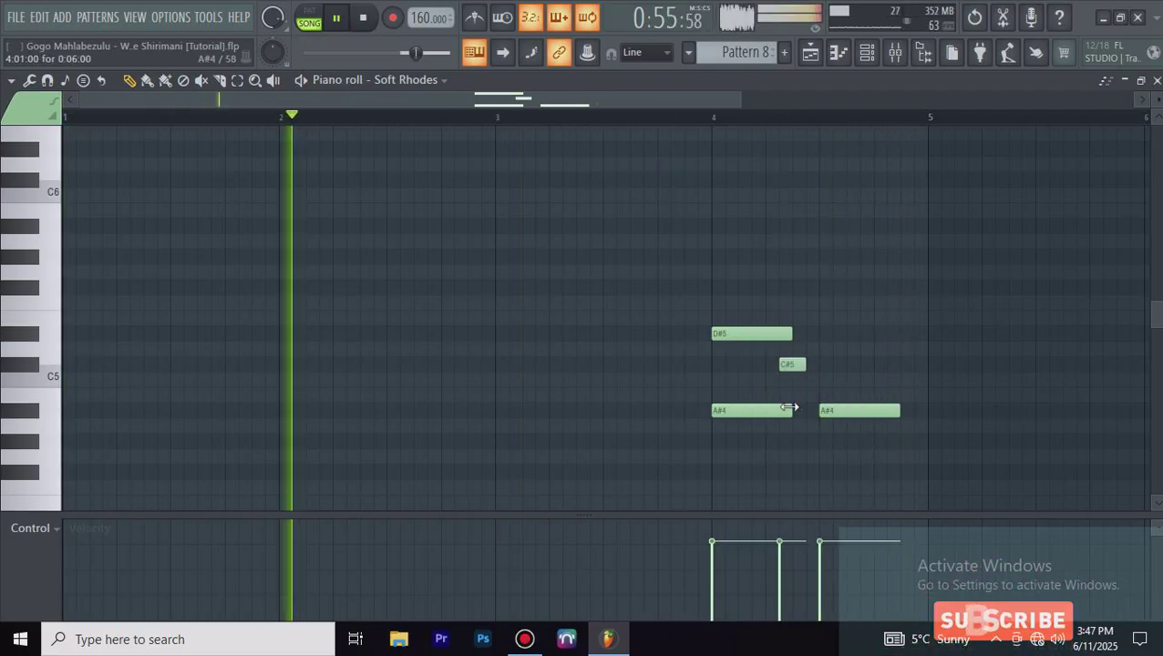
Step: Shorten the opening A#4 and D#5 to five steps, raise all Soft Rhodes notes one octave, and close the piano roll
drag(784, 406, 778, 407)
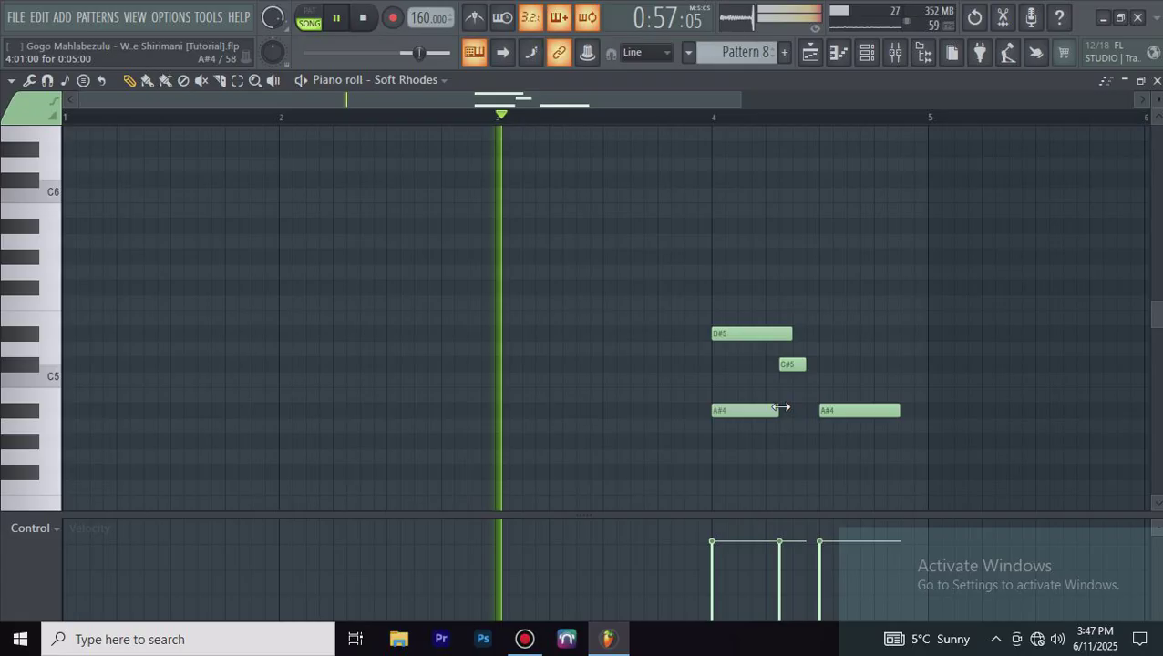
right_click(747, 334)
click(721, 335)
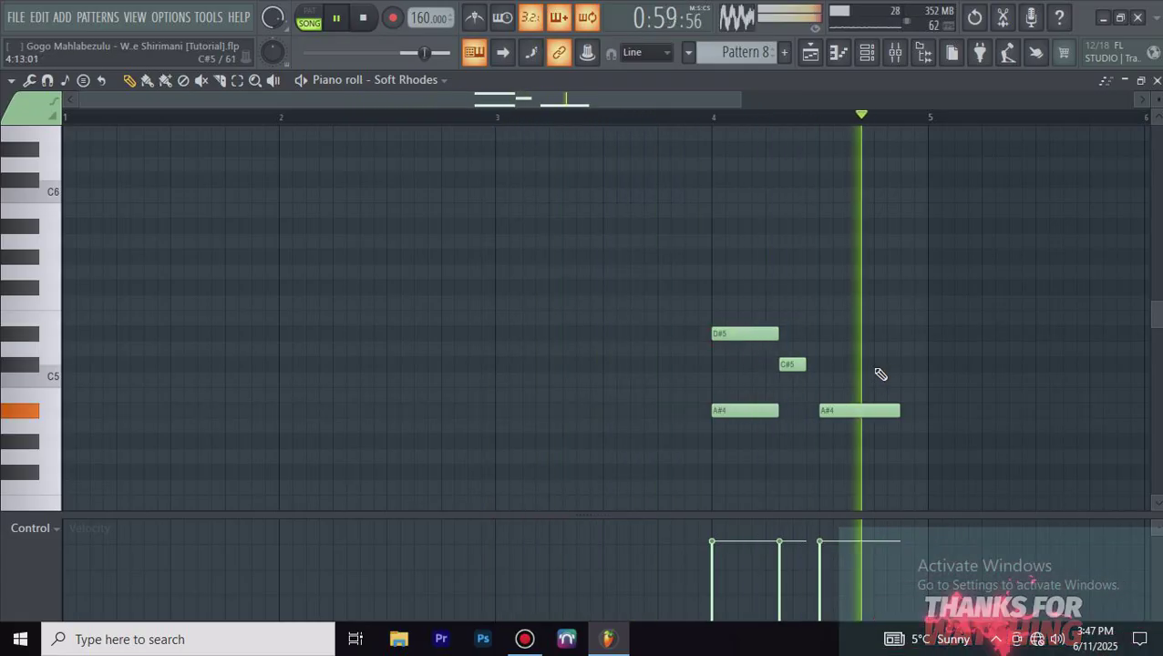
key(ctrl+Up)
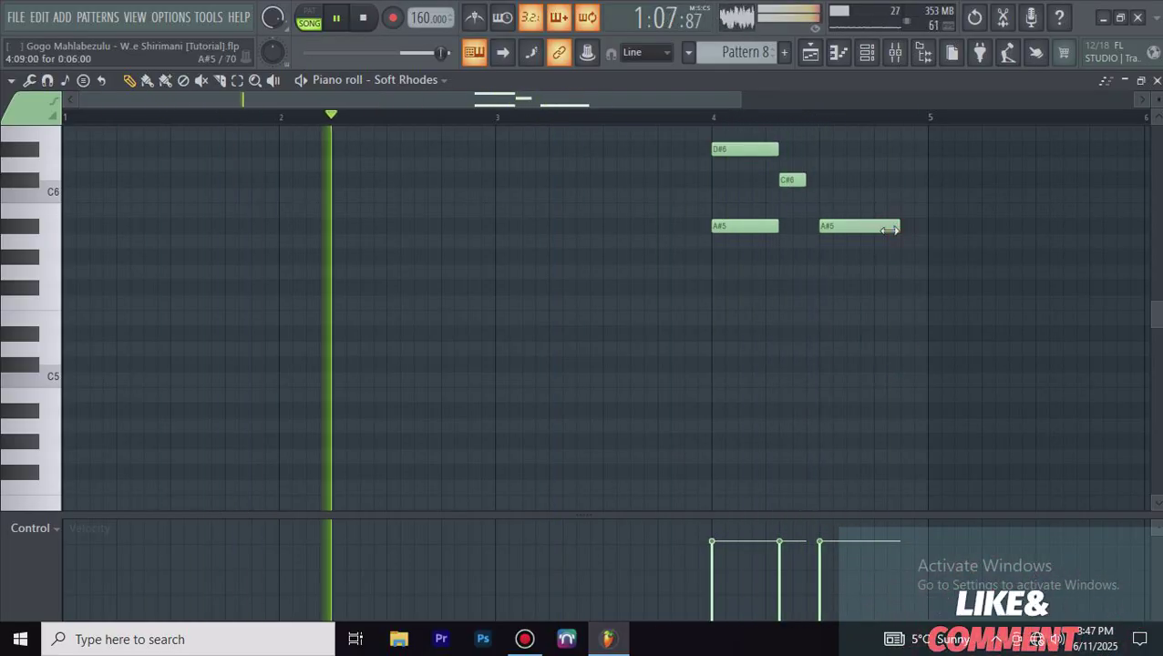
key(F7)
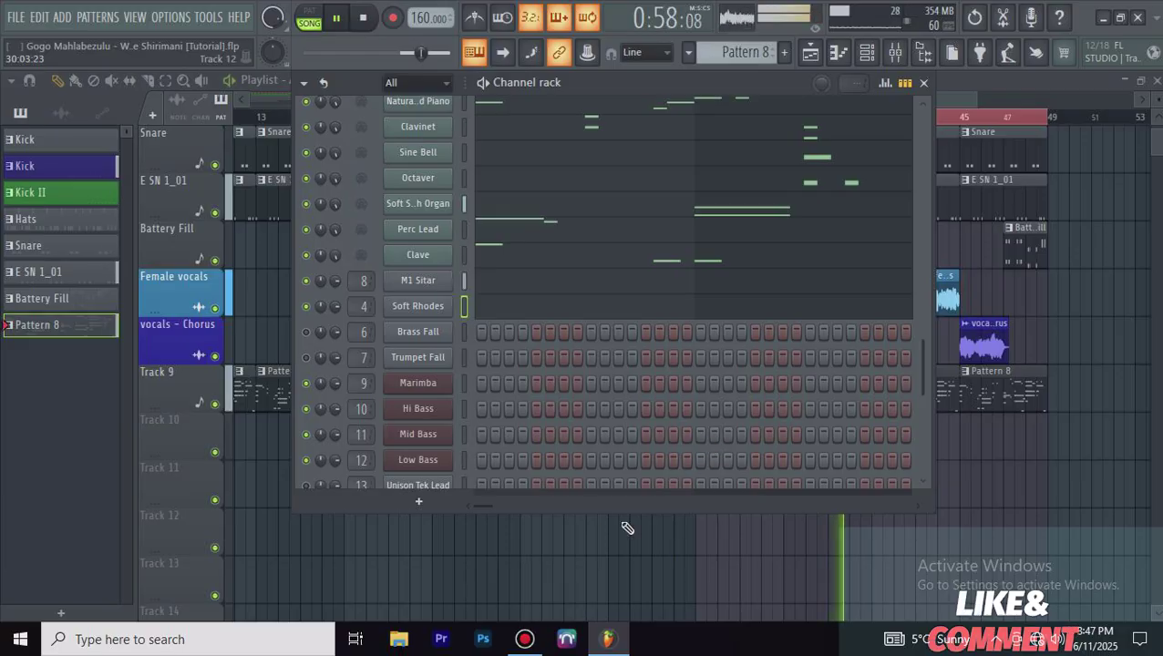
Step: Open the Brass Fall channel in the piano roll and add five-step D#6 and A#5 notes from the middle of bar 3
scroll(310, 366, down, 3)
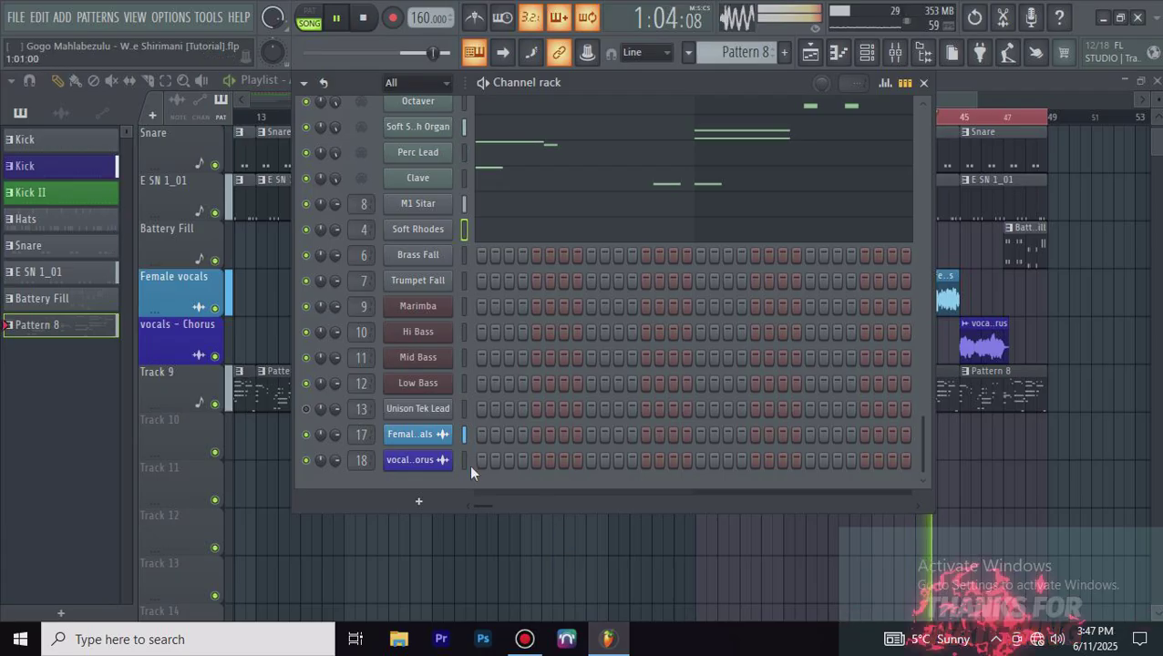
right_click(431, 271)
click(511, 252)
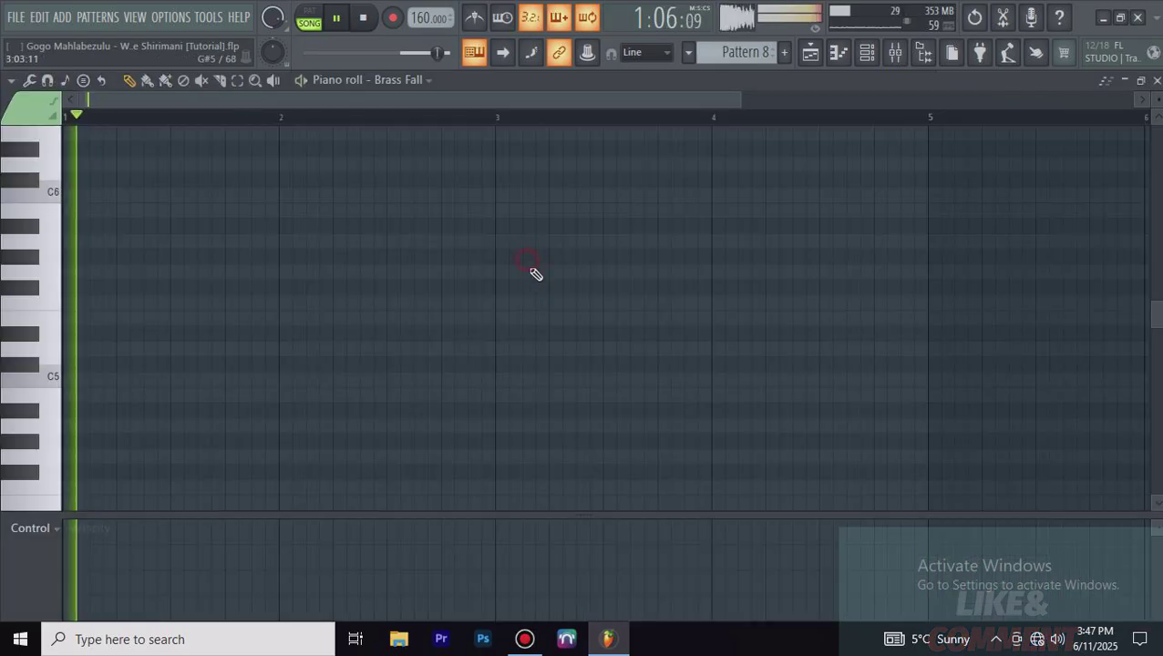
scroll(605, 303, up, 3)
click(620, 288)
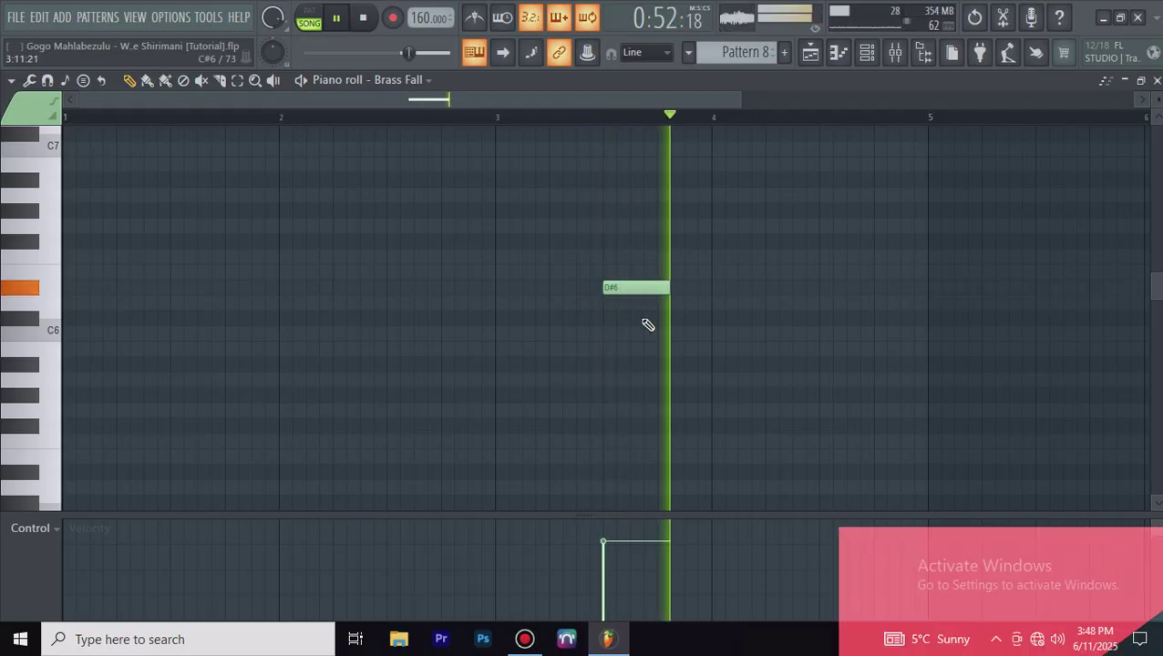
click(619, 363)
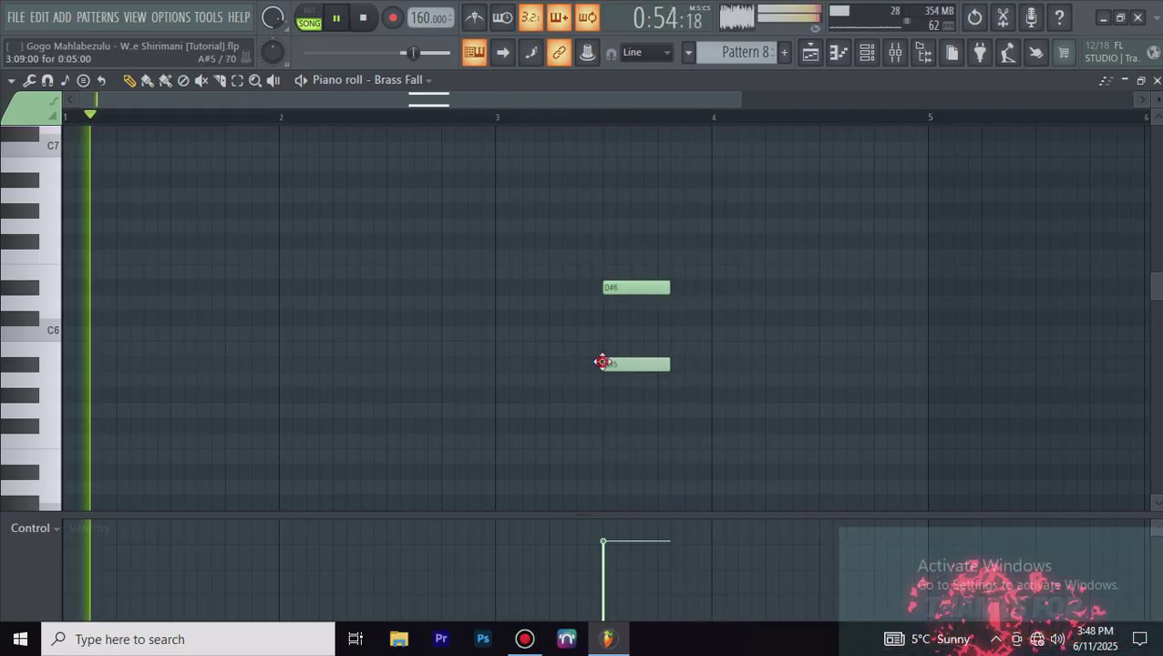
Step: Add a one-step C#6 at step 7 and F#6 at step 6 of bar 3 in Brass Fall, and close the piano roll
click(584, 319)
drag(636, 321, 583, 319)
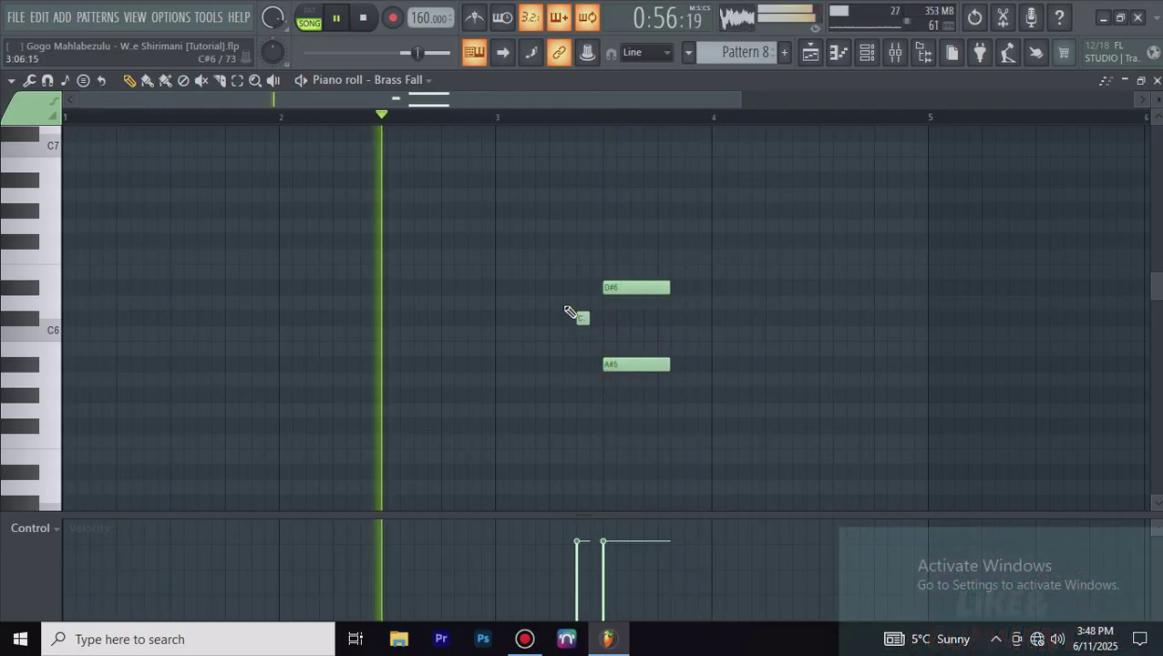
click(567, 242)
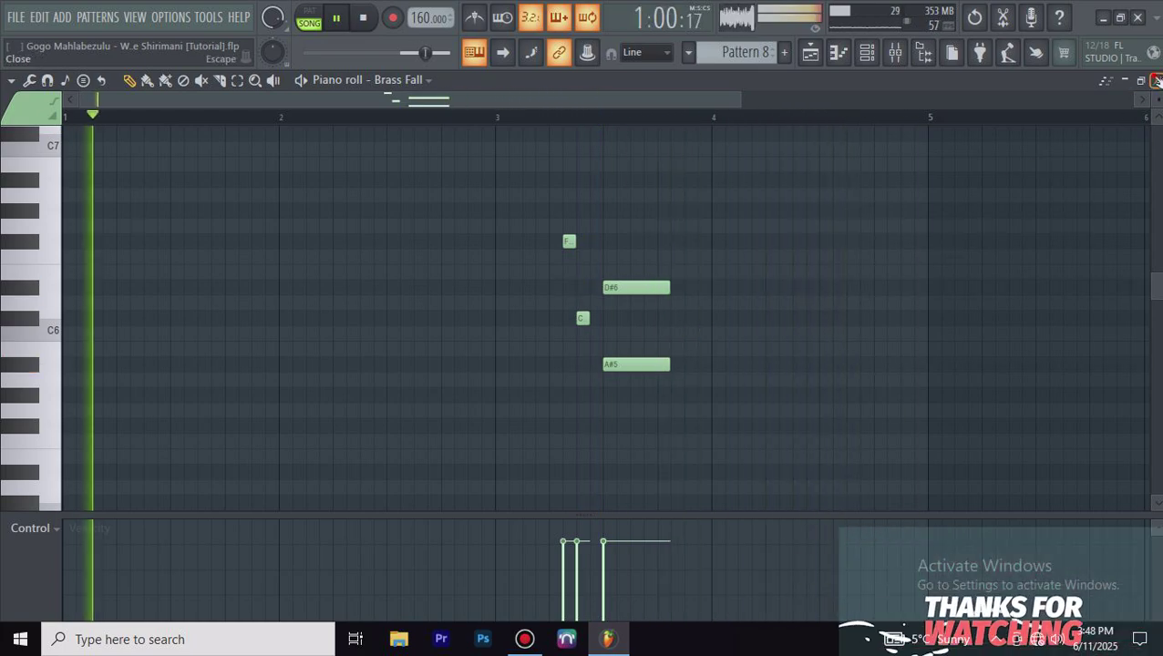
key(F7)
Step: Open the Trumpet Fall channel in the piano roll, add five-step F#6, D#6 and A#5 notes at the start of bar 3, and close it
right_click(420, 282)
click(476, 279)
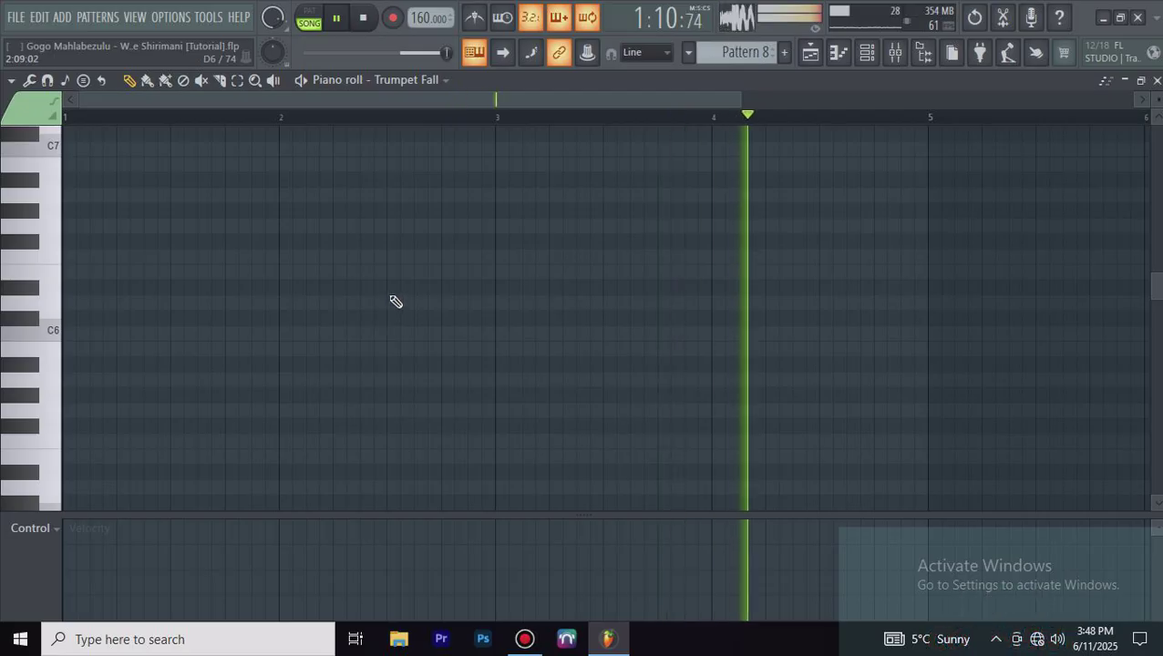
click(497, 242)
drag(512, 241, 563, 240)
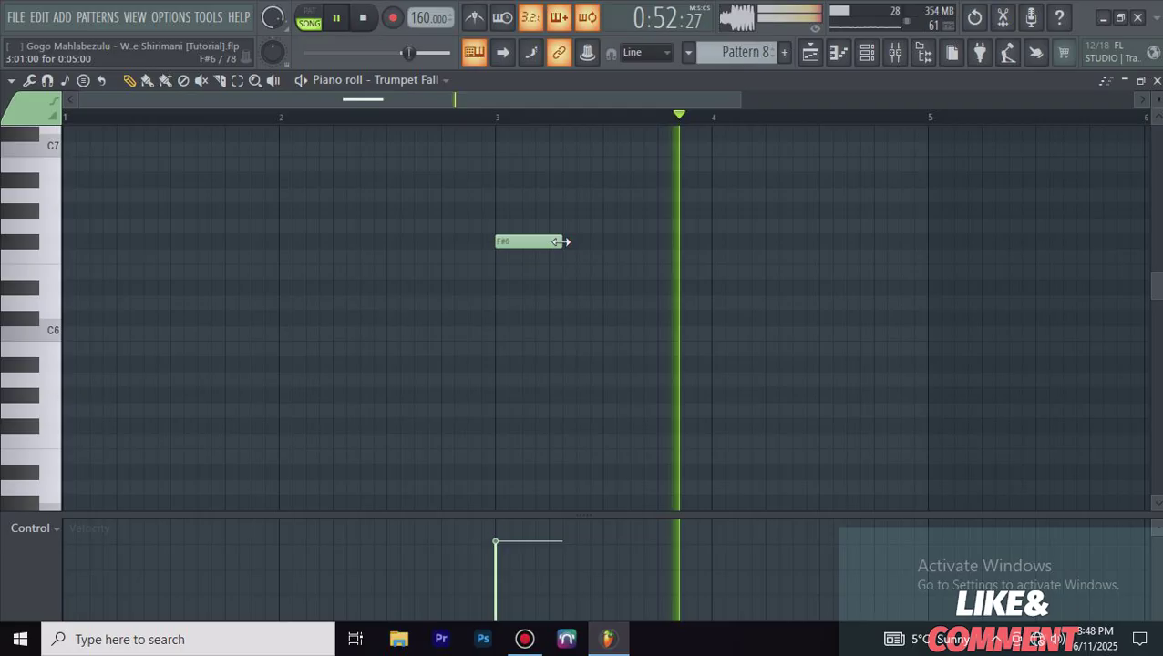
click(496, 288)
click(492, 365)
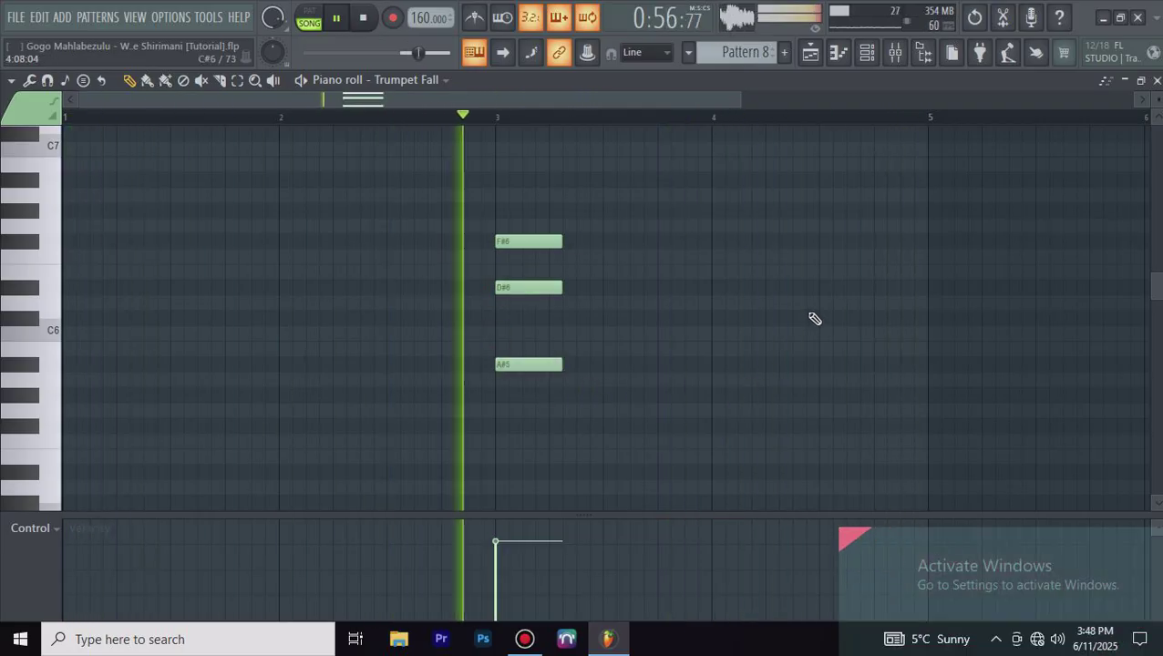
click(1156, 80)
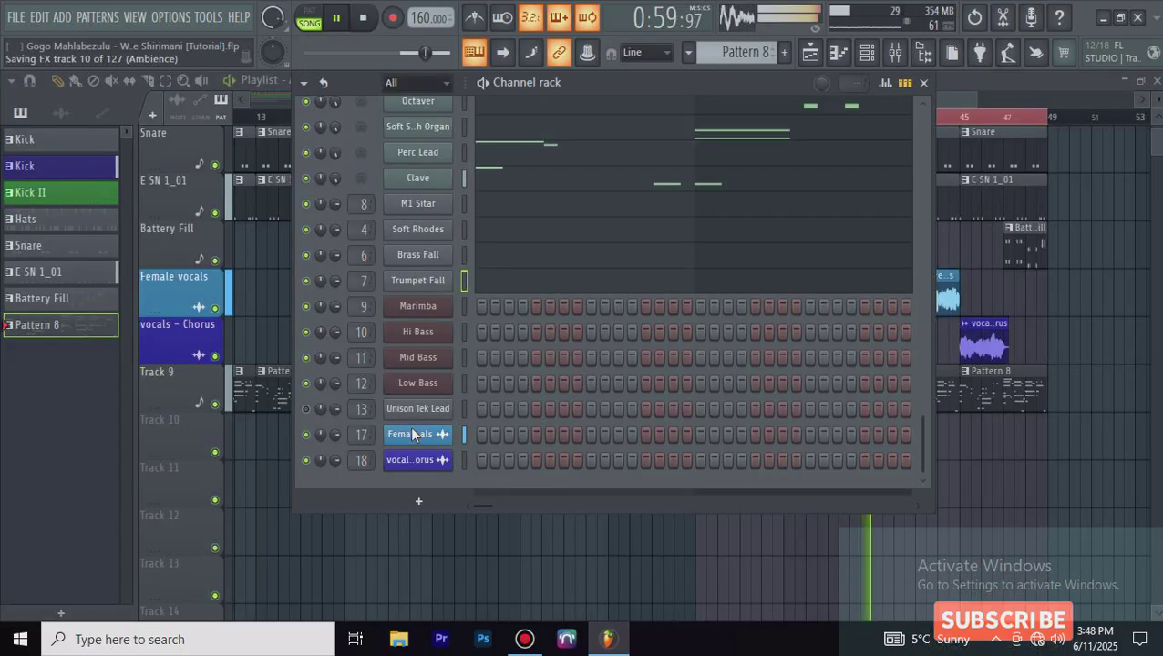
Step: Open the Unison Tek Lead channel in the piano roll and audition the F#5 and F#4 keys
right_click(439, 412)
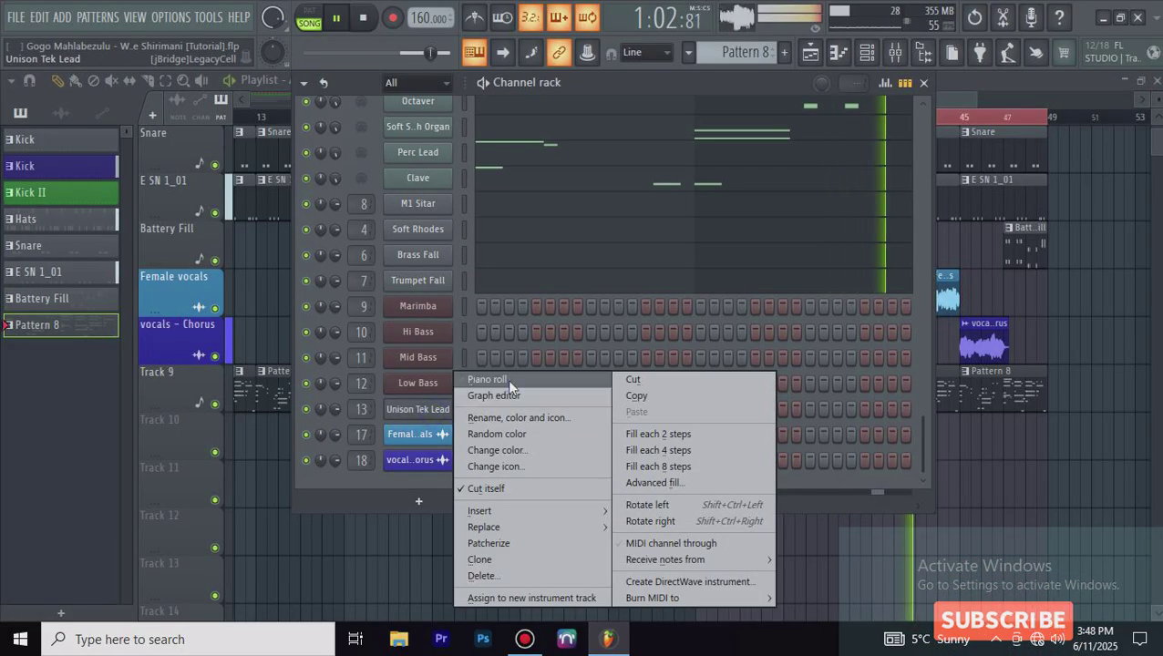
click(507, 379)
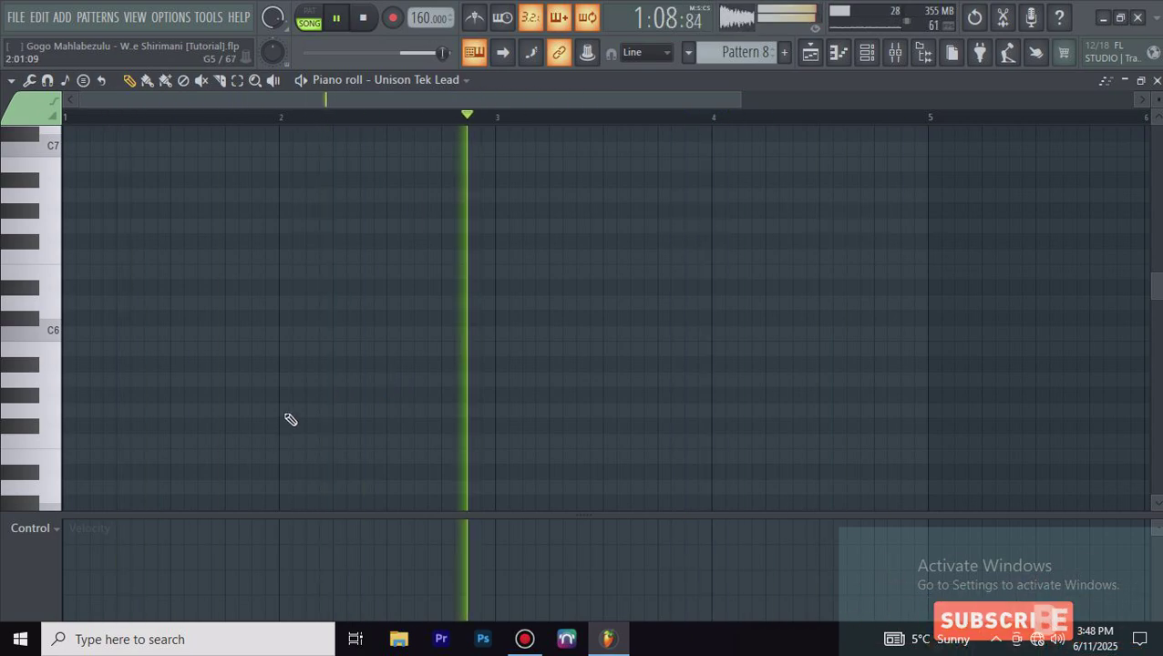
scroll(95, 392, down, 5)
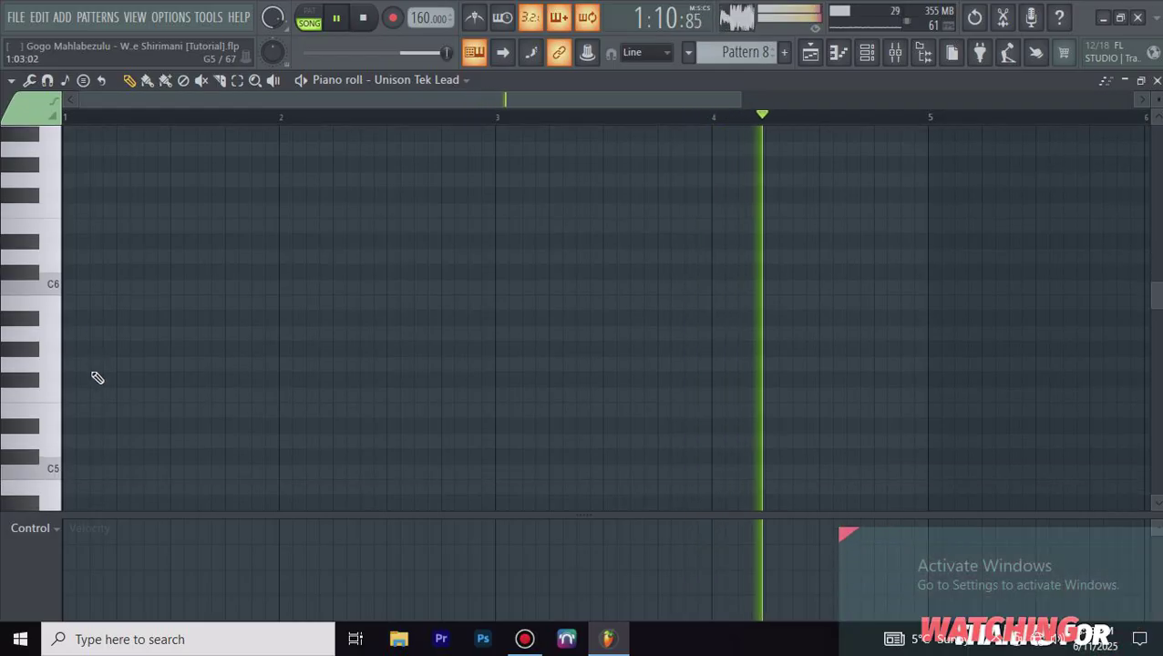
click(30, 387)
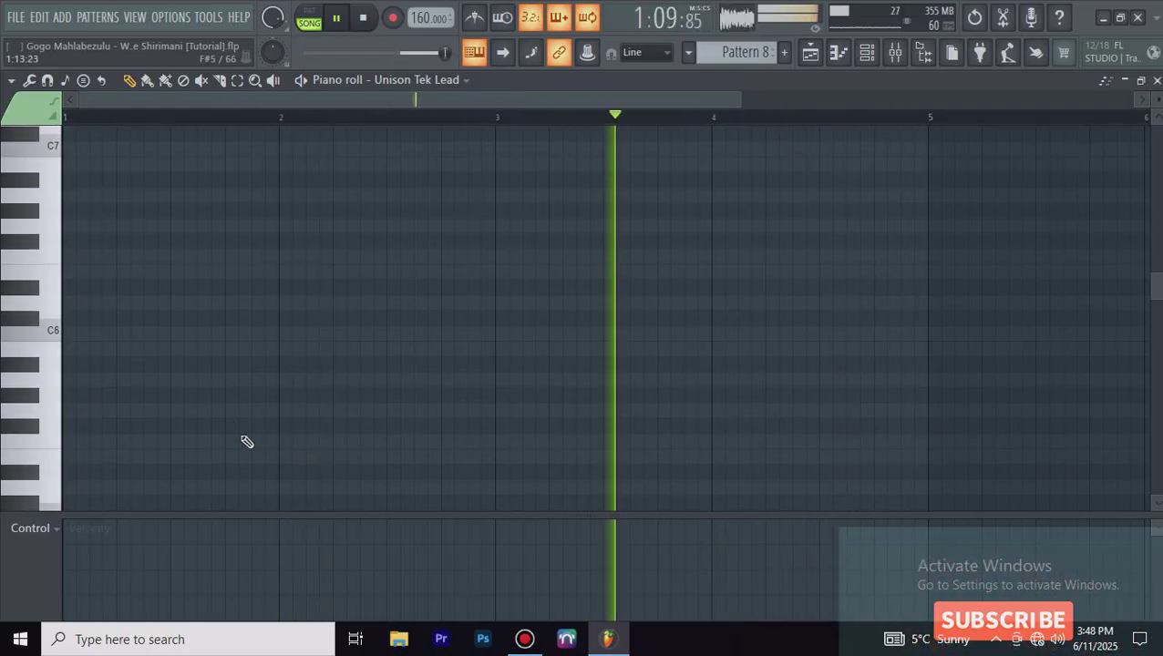
scroll(96, 392, down, 1)
scroll(86, 378, down, 4)
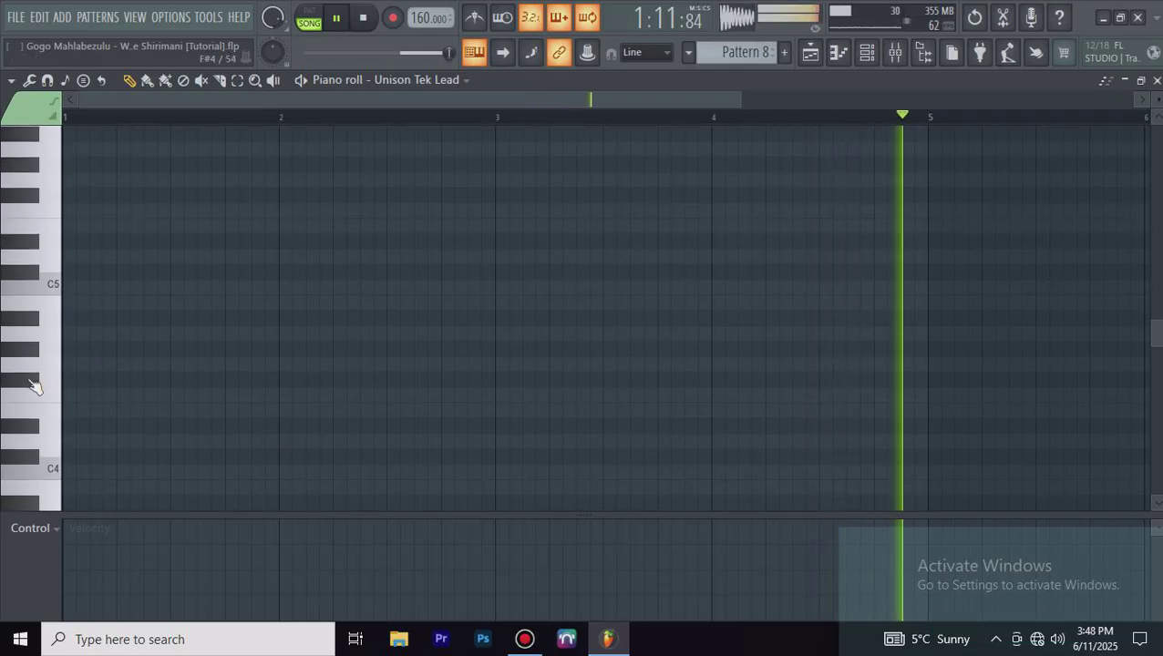
click(31, 383)
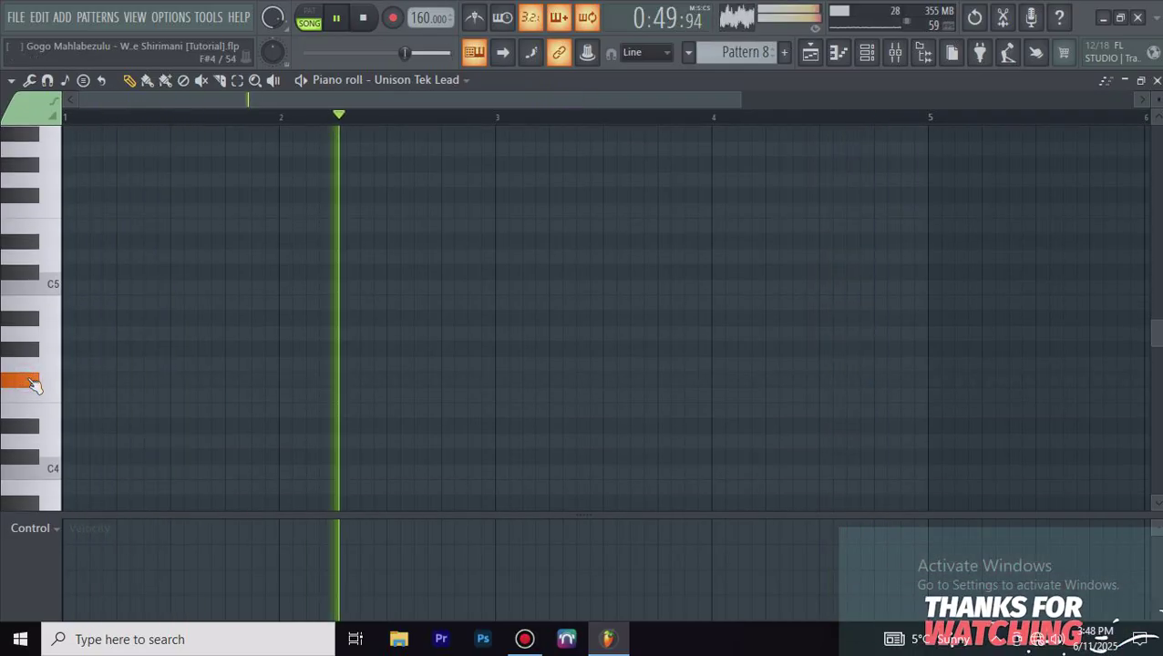
Step: Add a 16-step F#4 from the middle of bar 1 to the middle of bar 2, followed directly by a one-step C#5
click(193, 380)
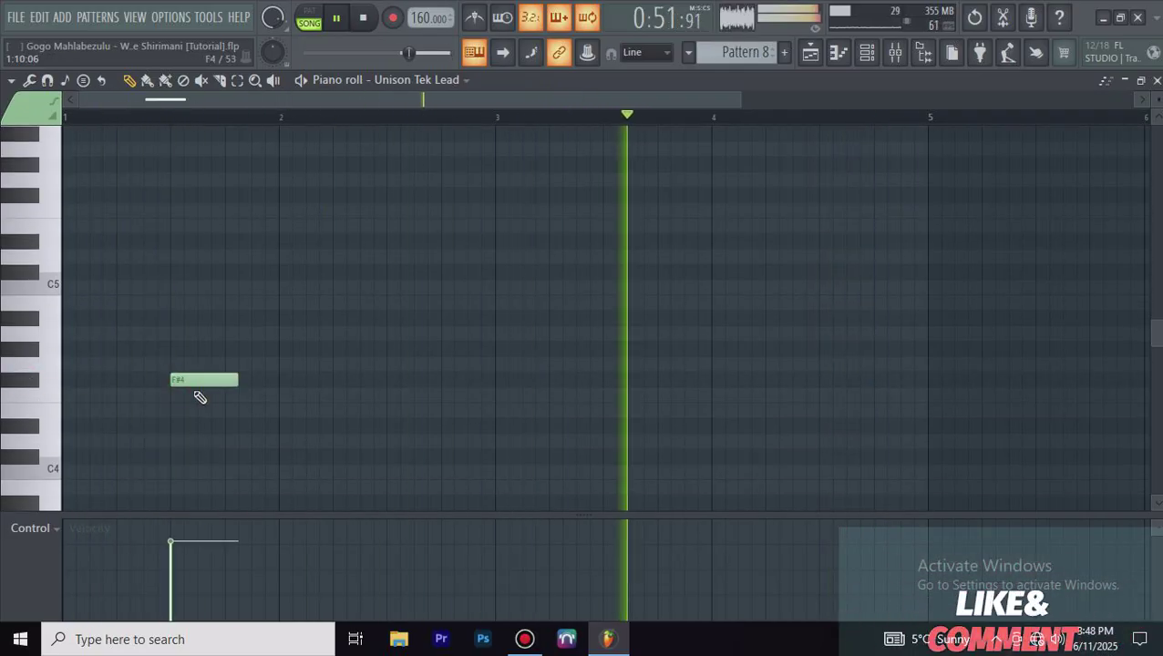
mouse_move(242, 382)
mouse_down()
mouse_move(353, 400)
mouse_move(327, 400)
mouse_move(358, 413)
mouse_up()
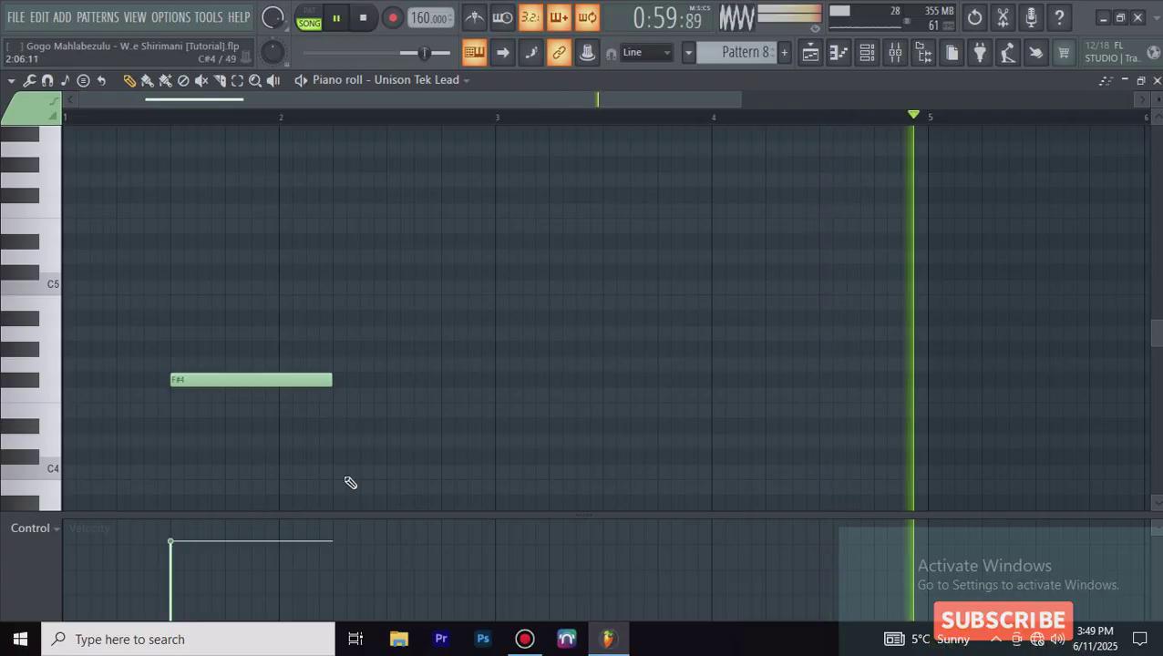
drag(330, 383, 398, 369)
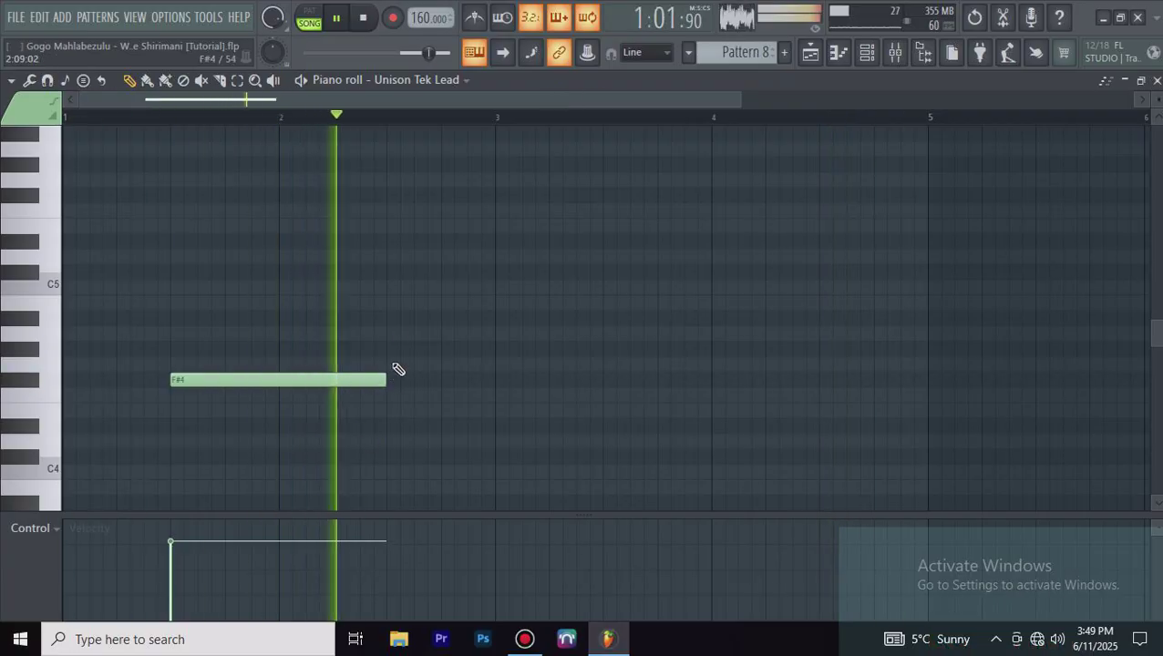
click(394, 273)
drag(602, 271, 278, 399)
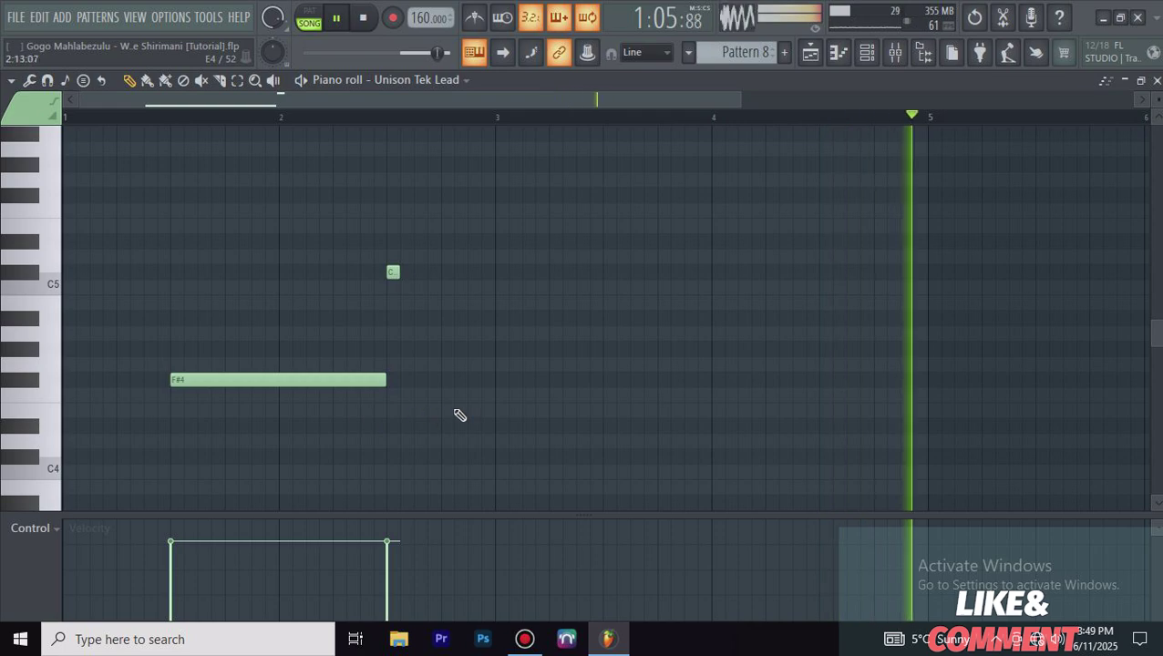
Step: Add a 16-step D#4 from the middle of bar 3 to the middle of bar 4, followed directly by a one-step D#5, and close the piano roll
scroll(447, 411, down, 3)
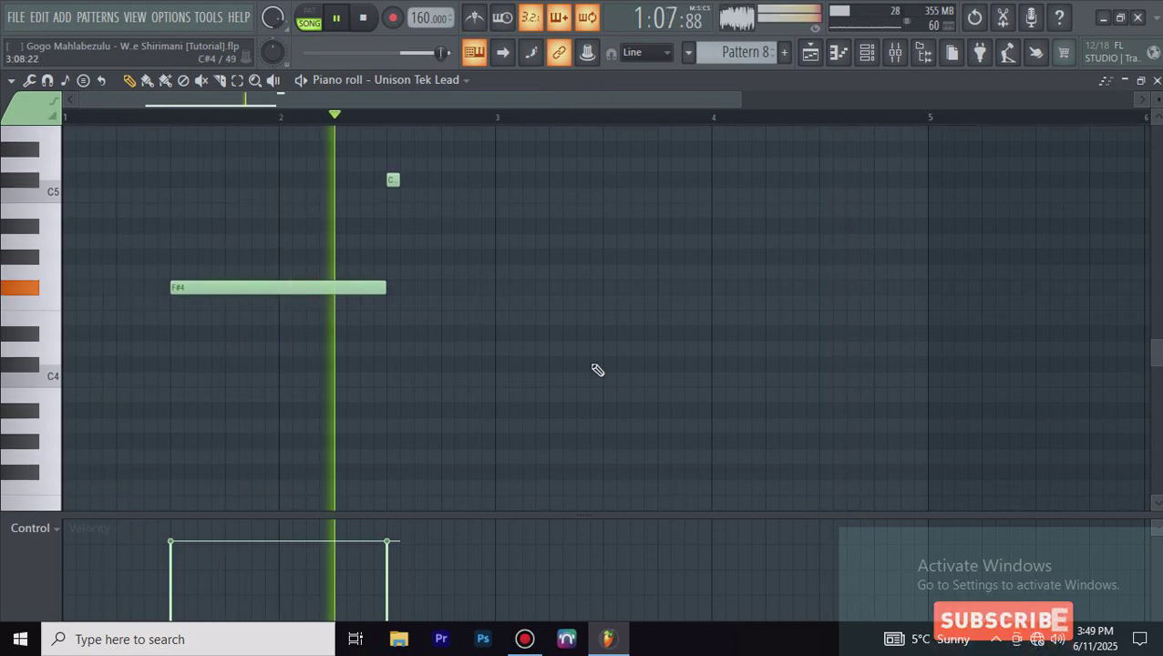
click(607, 335)
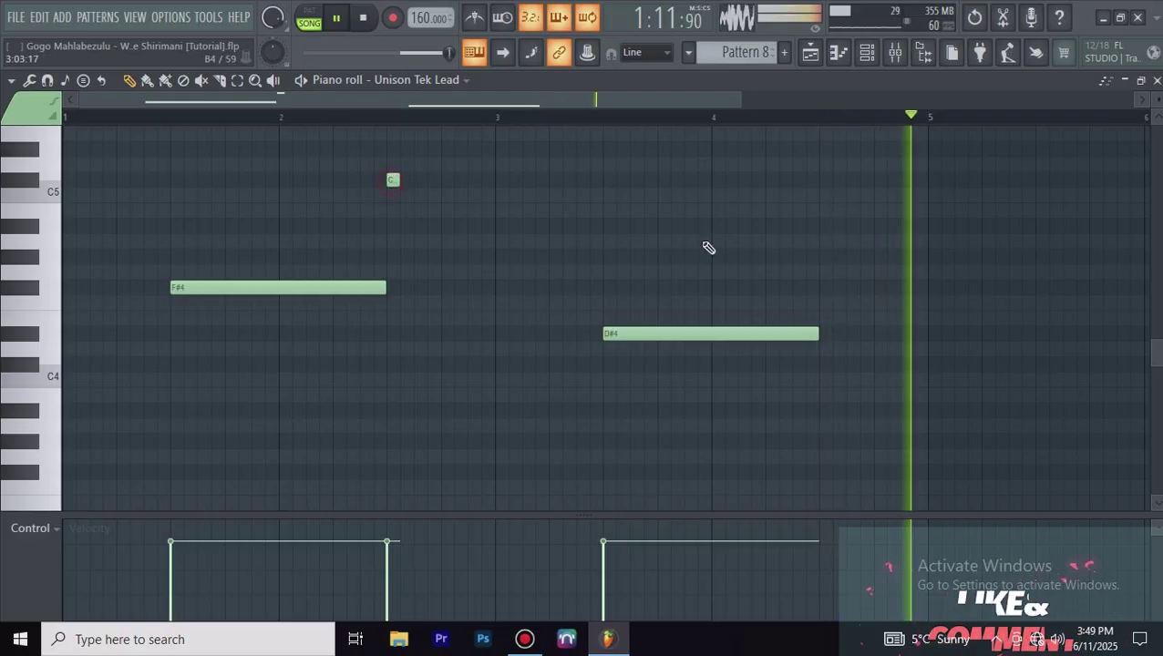
scroll(820, 265, up, 3)
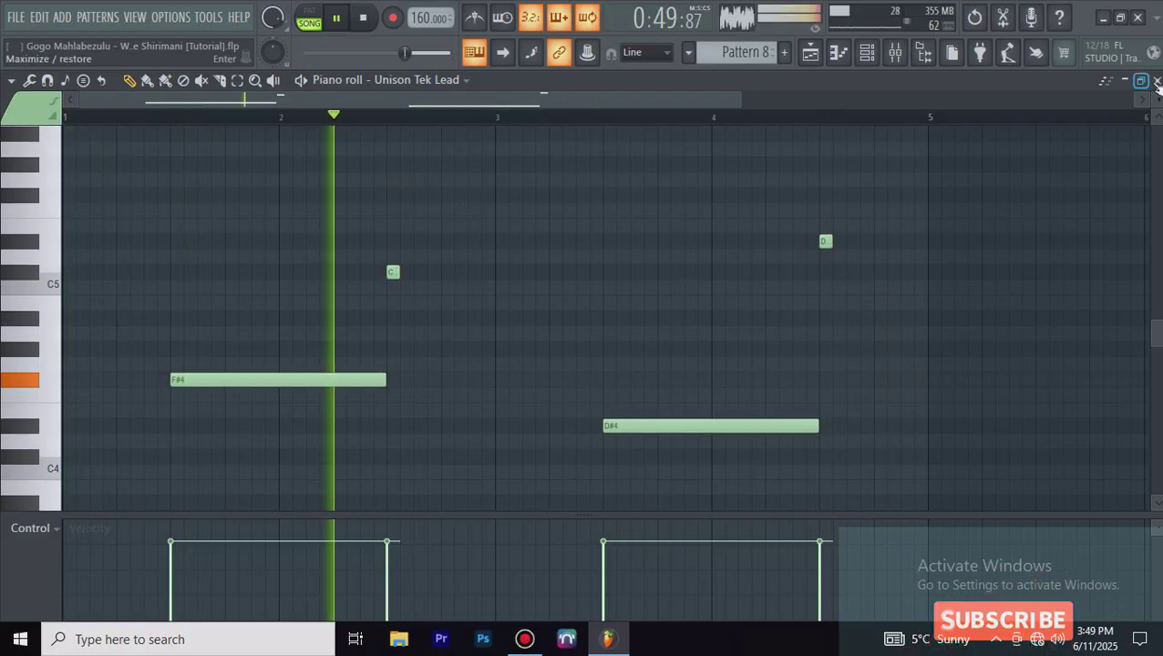
click(1156, 81)
click(643, 418)
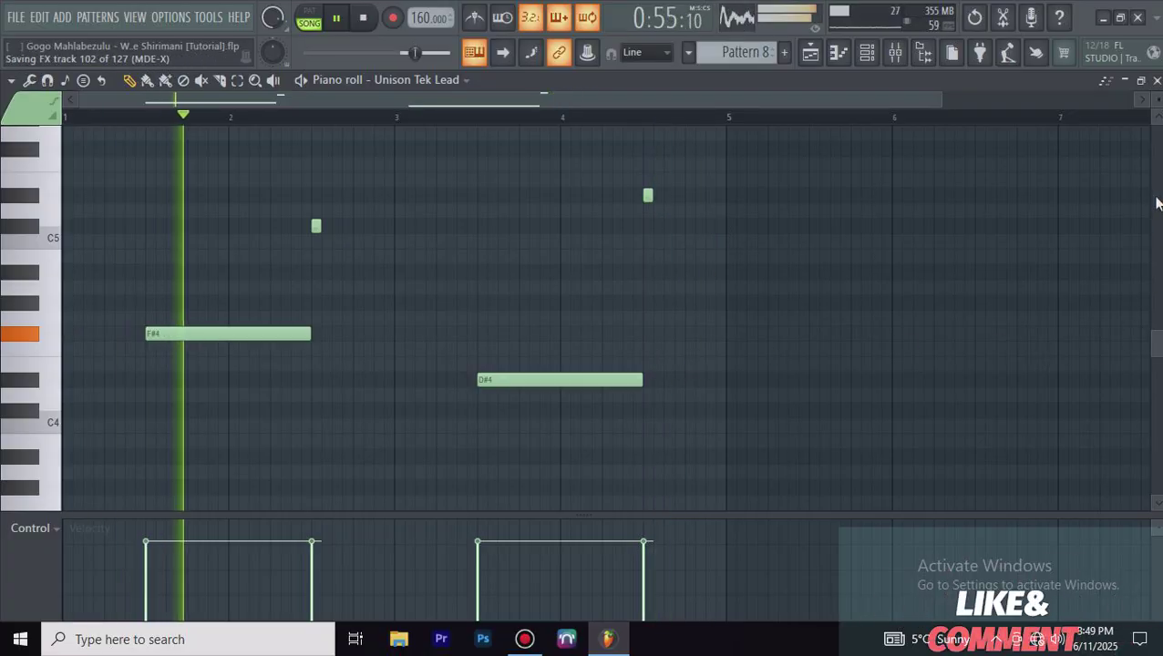
click(1156, 81)
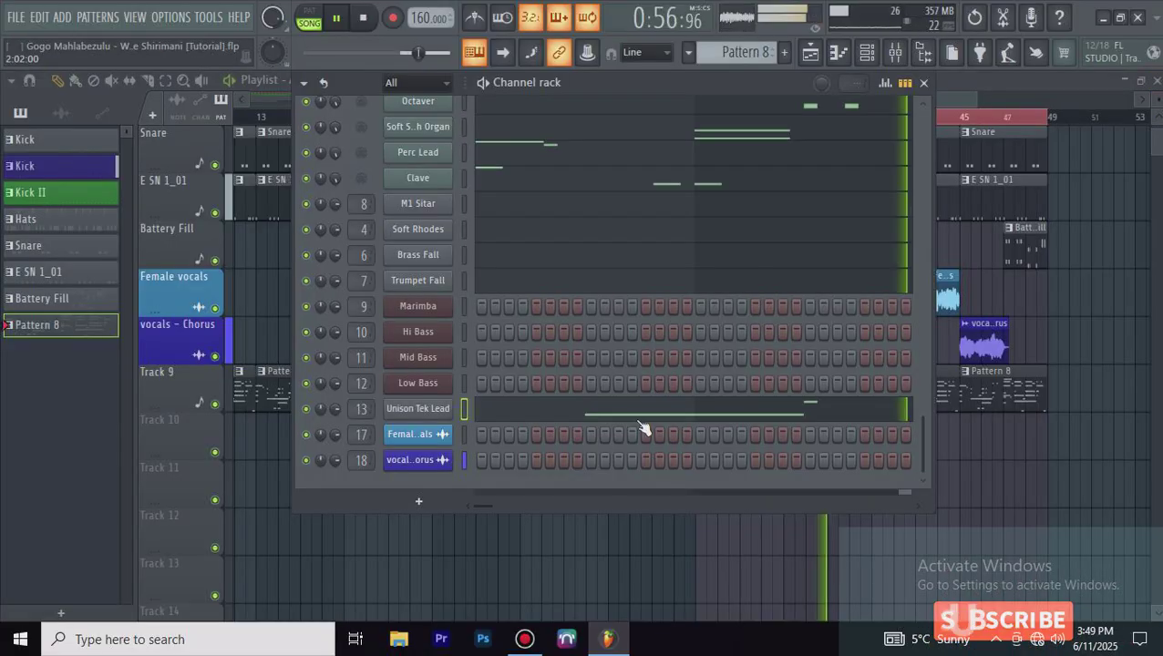
Step: Mute the Unison Tek Lead, Brass Fall, Trumpet Fall and Soft S..h Organ channels
click(306, 409)
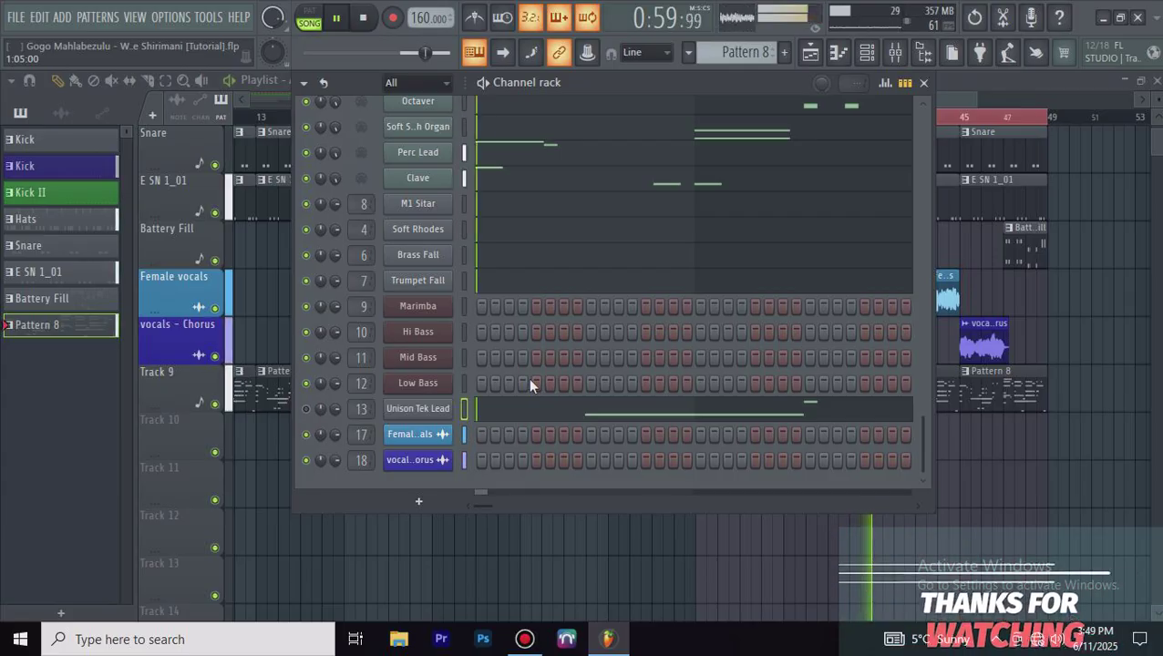
right_click(433, 312)
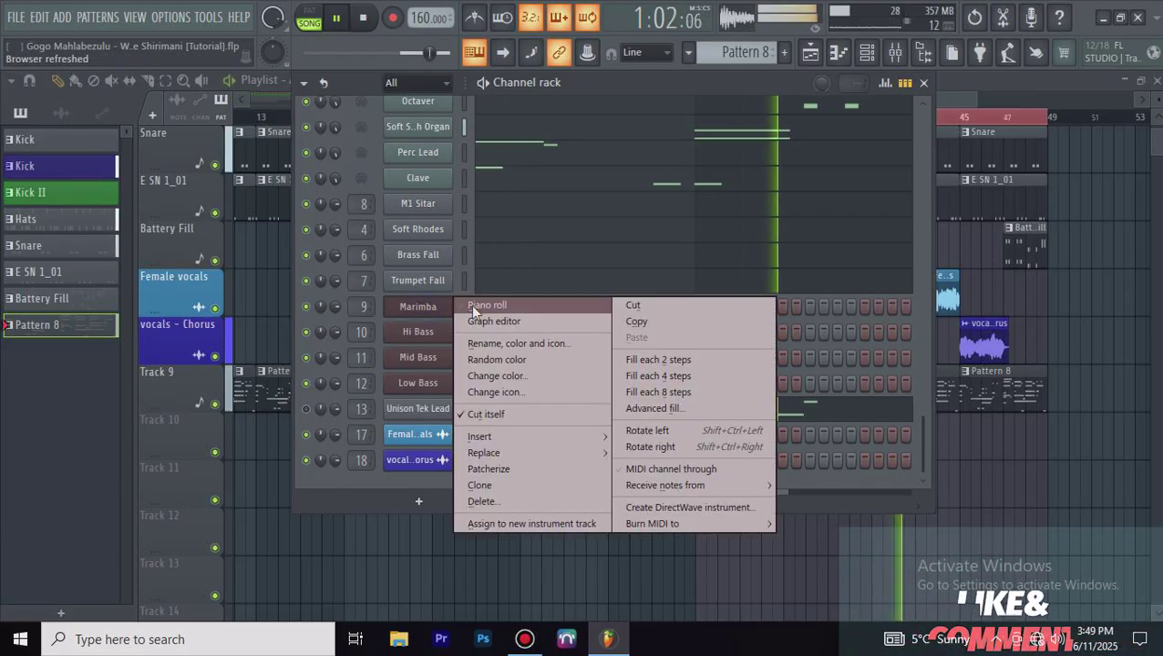
click(306, 255)
scroll(460, 339, up, 2)
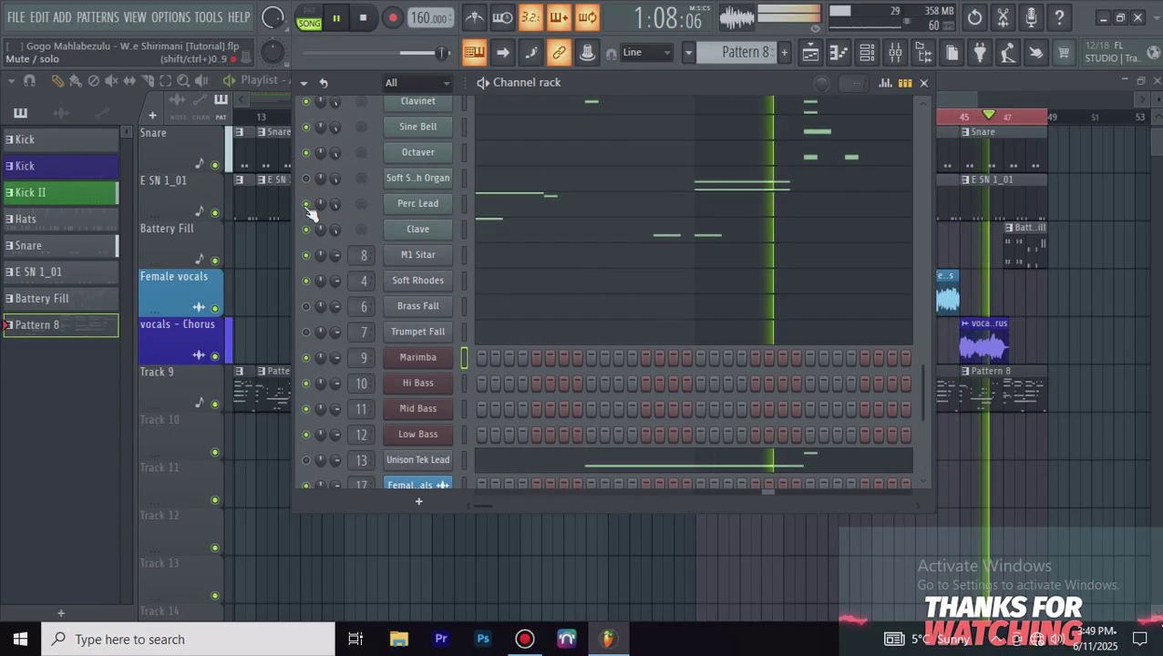
scroll(713, 394, up, 2)
scroll(508, 365, down, 2)
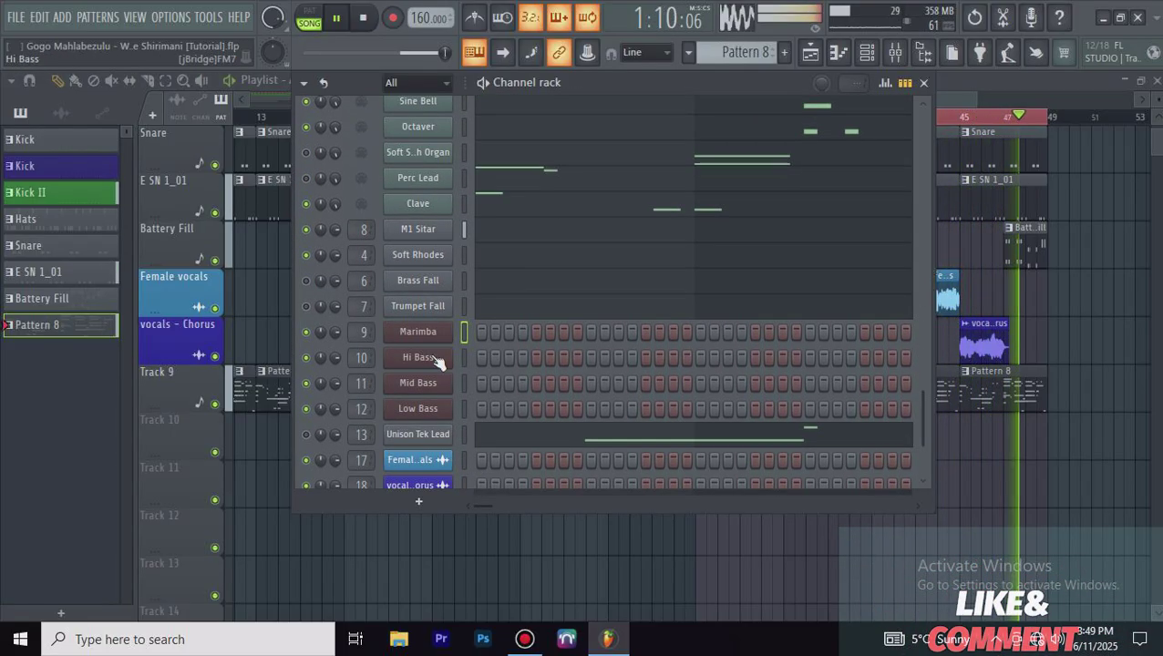
Step: Open the Marimba channel in the piano roll and add one-step D#6 and F#5 notes at steps 9 and 12 of bar 1
right_click(435, 333)
click(470, 331)
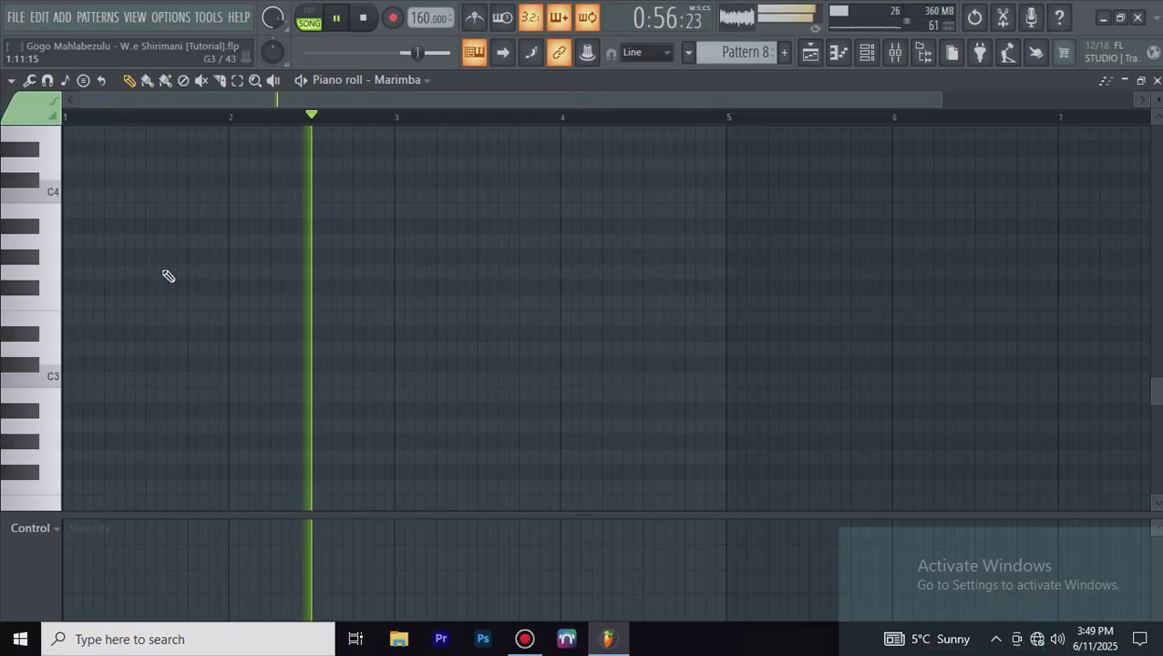
scroll(136, 272, up, 5)
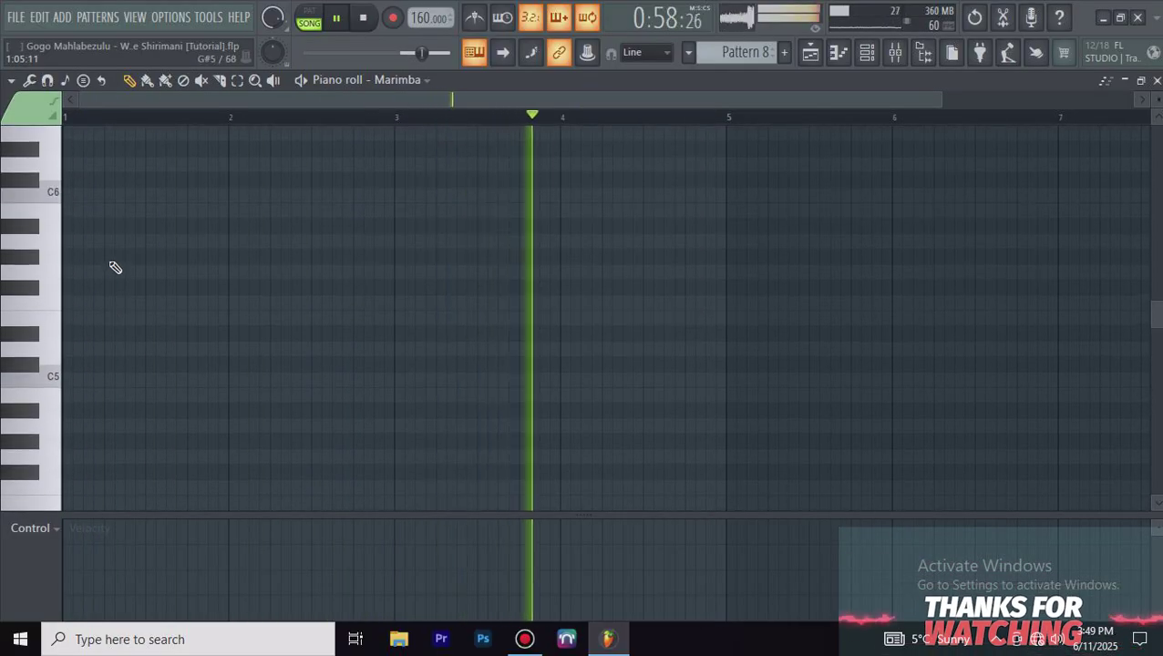
scroll(128, 250, up, 1)
click(144, 196)
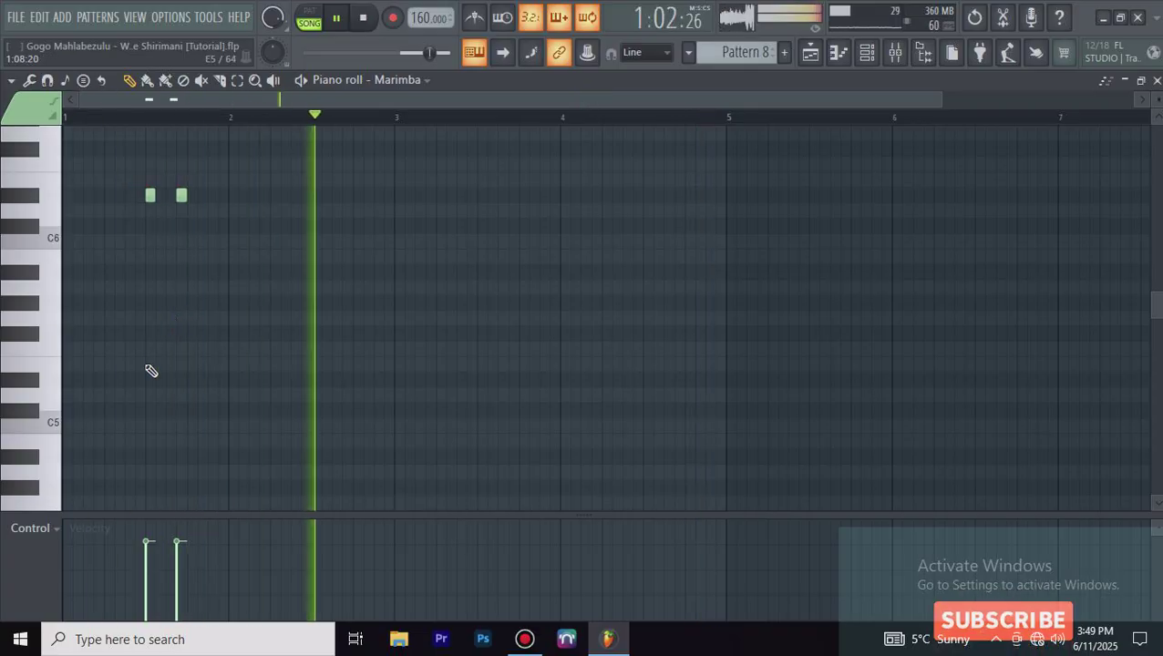
click(153, 335)
click(181, 333)
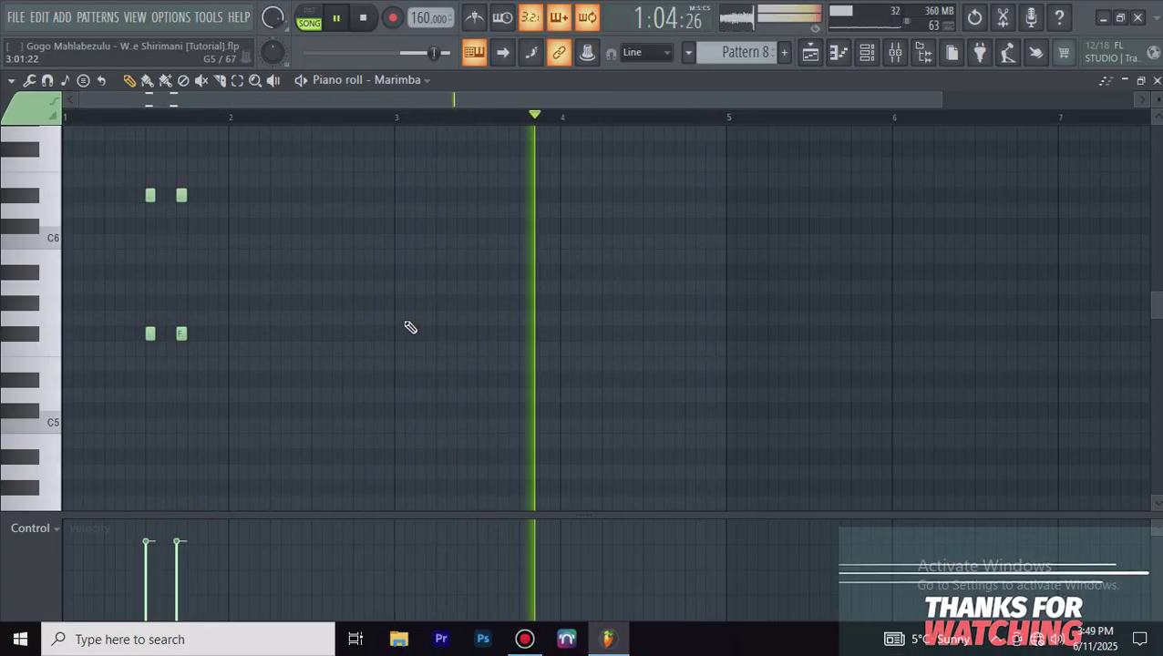
Step: Add one-step C#6 and G#5 notes at steps 9 and 12 of bar 2 in Marimba
click(315, 226)
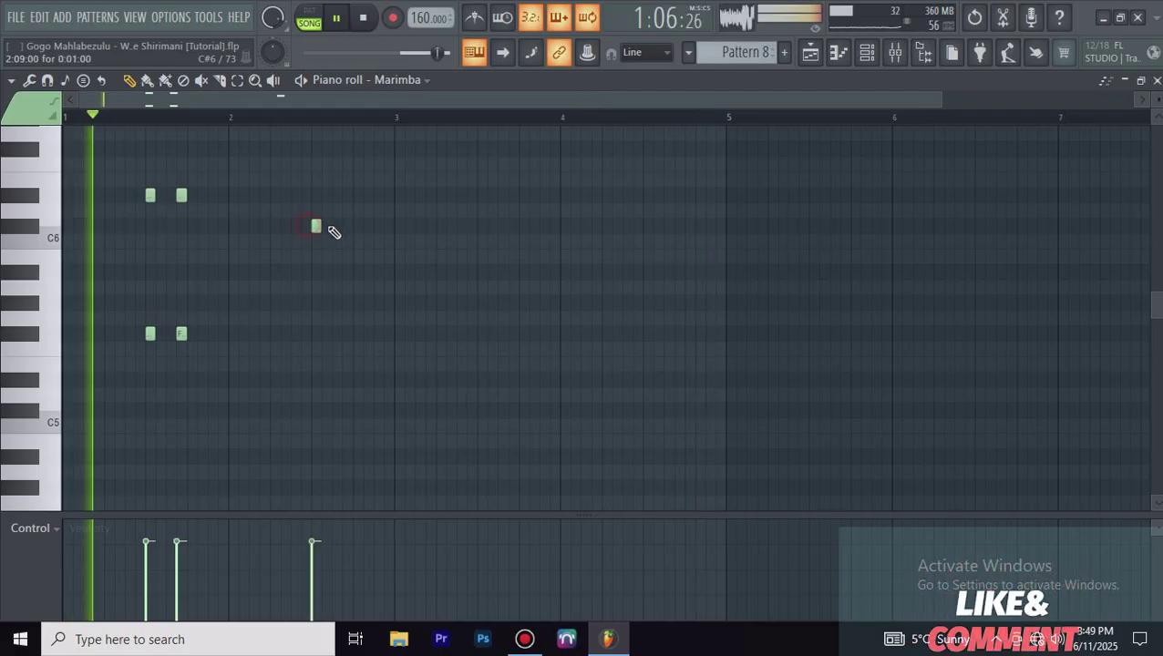
click(347, 226)
click(310, 303)
click(346, 304)
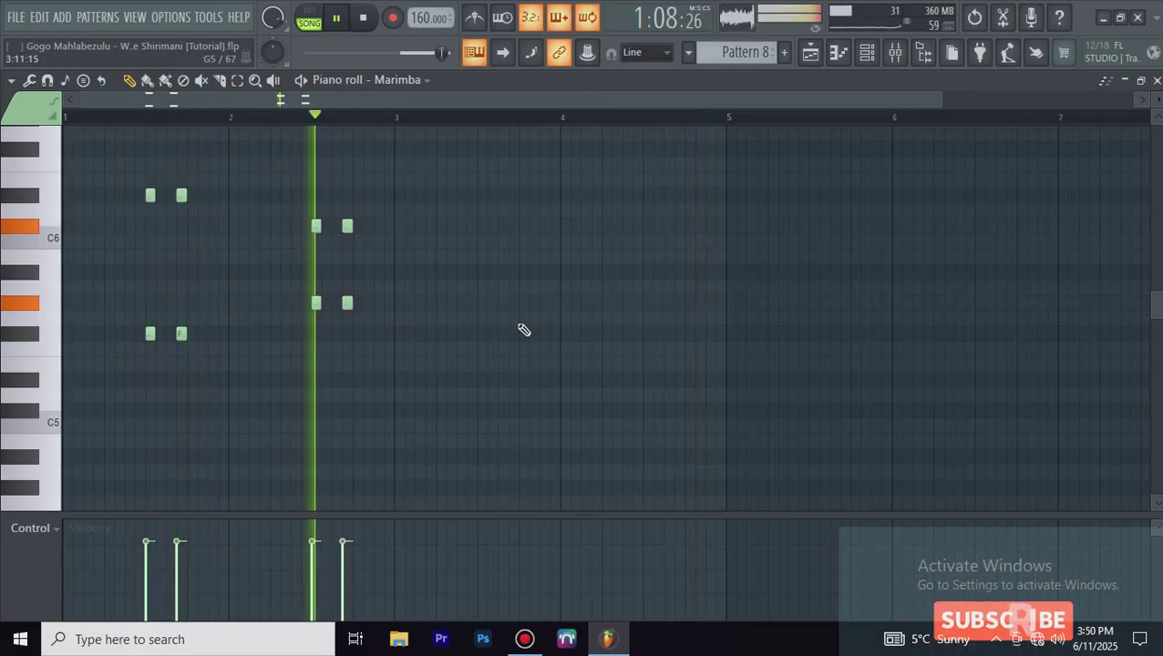
Step: Add one-step D#6 and A#5 notes at steps 9 and 12 of bars 3 and 4 in Marimba, and close the piano roll
click(482, 195)
click(513, 195)
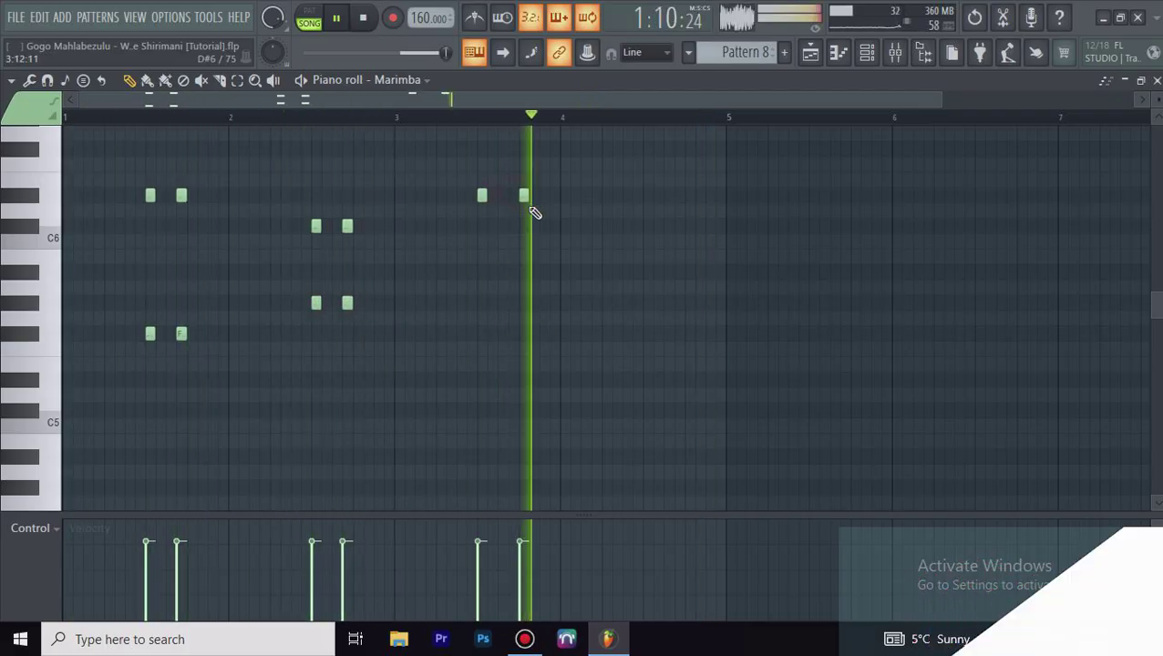
click(481, 271)
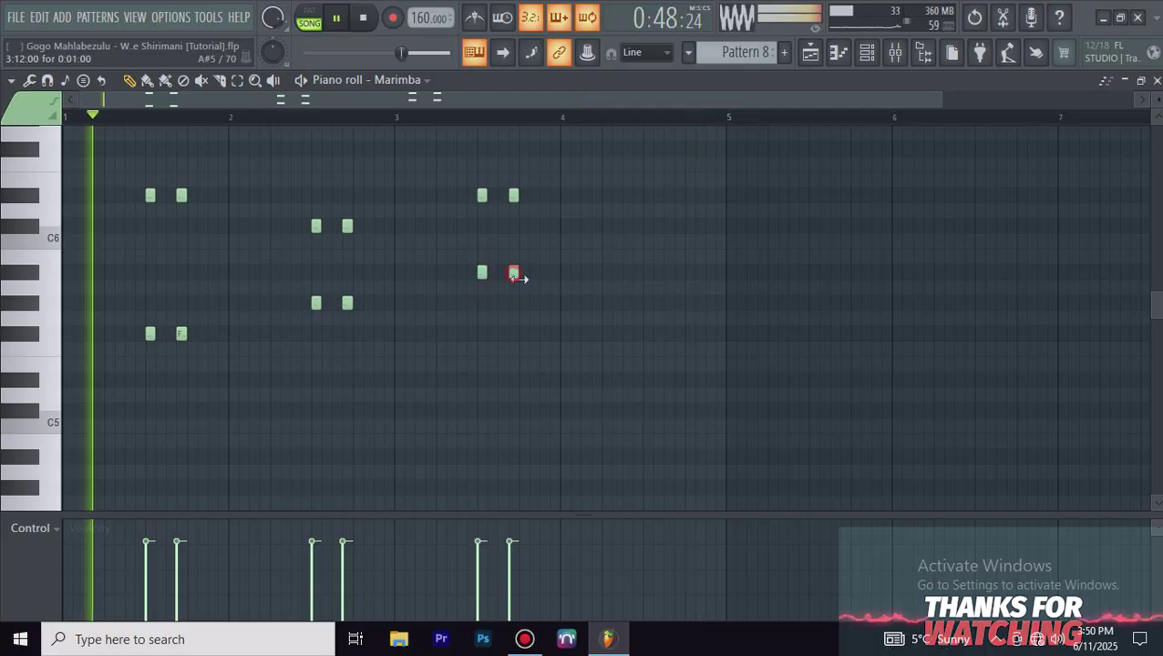
click(513, 271)
click(647, 195)
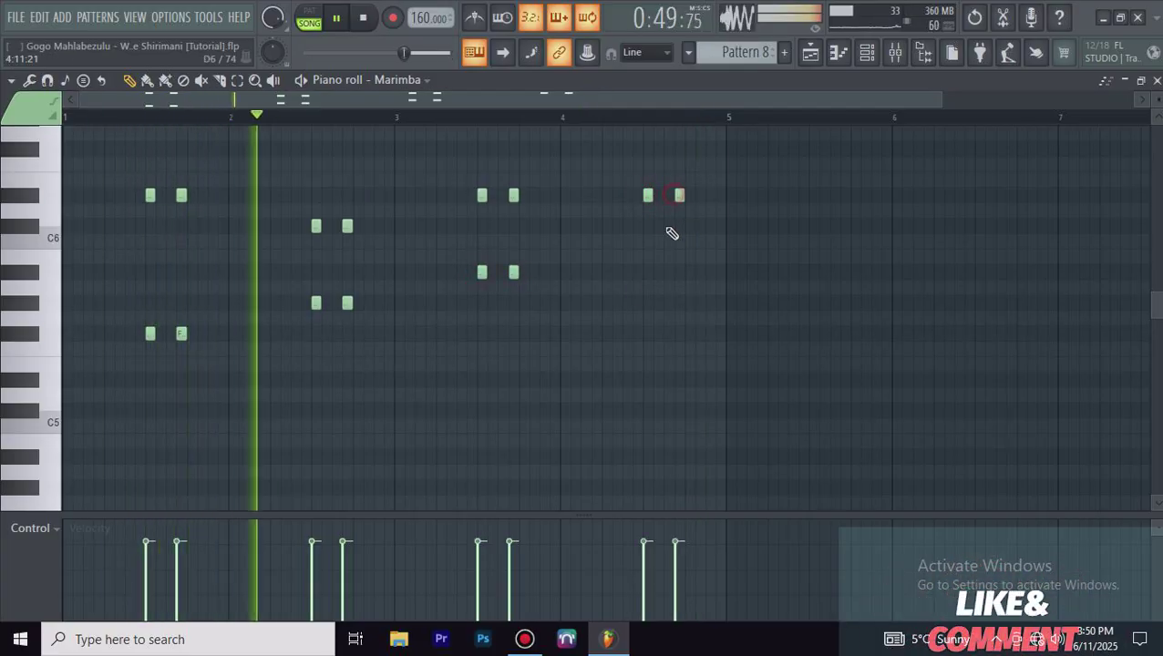
click(647, 271)
click(679, 271)
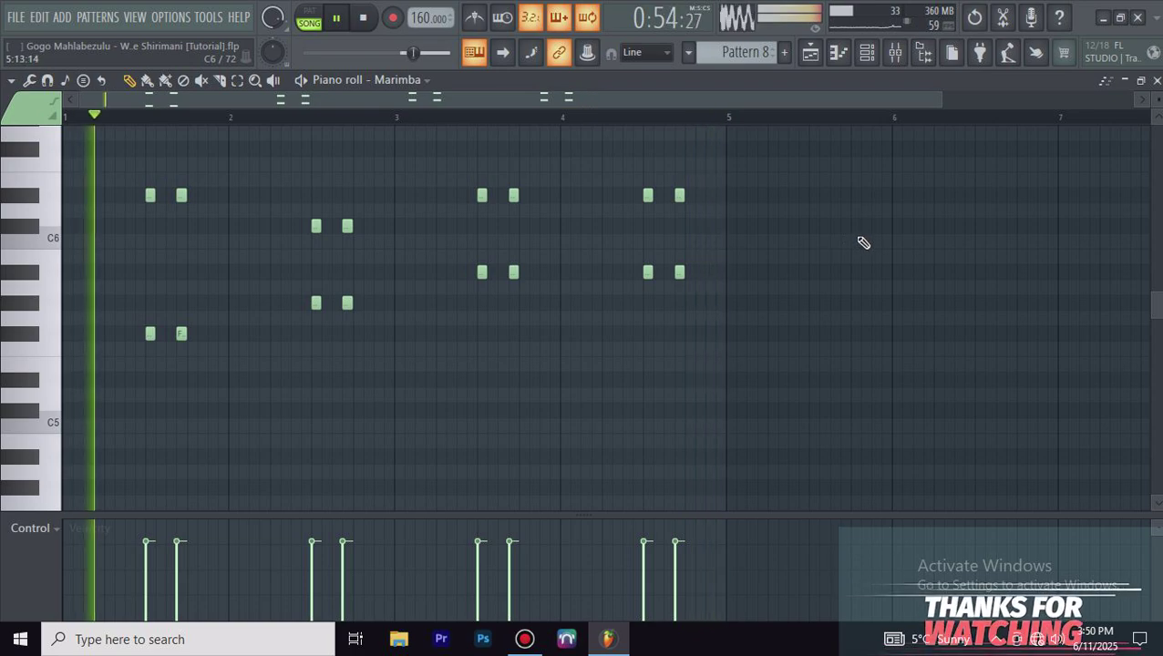
click(1156, 81)
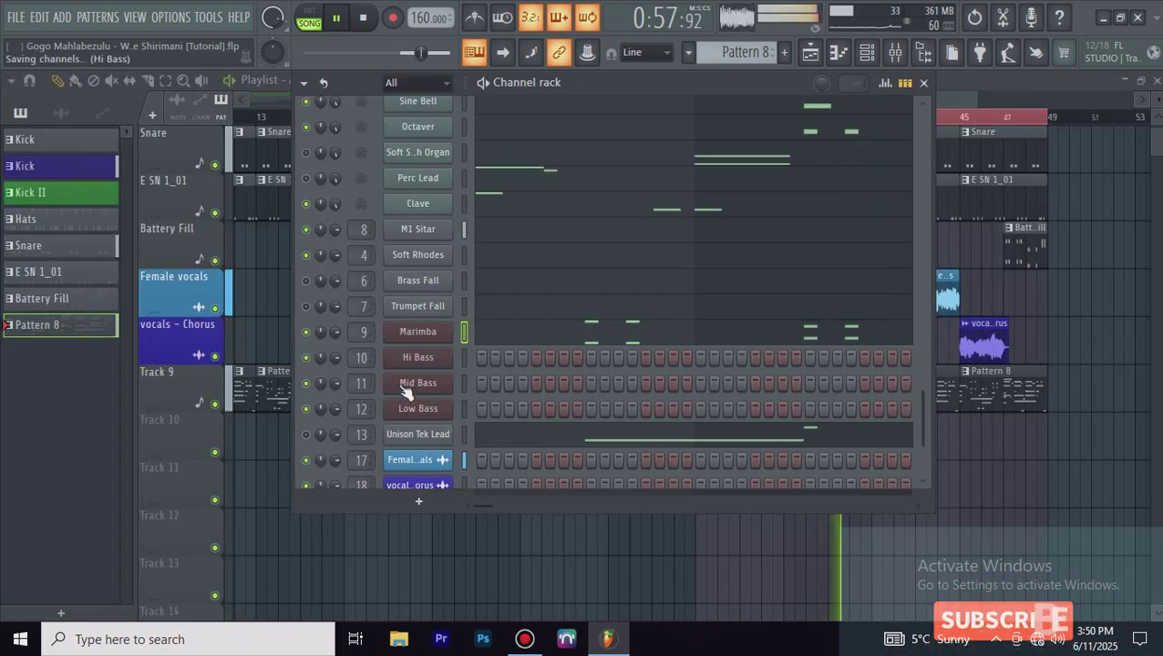
Step: Open the Hi Bass channel in the piano roll and add a one-step D#5 at step 1 and A#4 at step 4 of bar 1
right_click(427, 366)
click(410, 358)
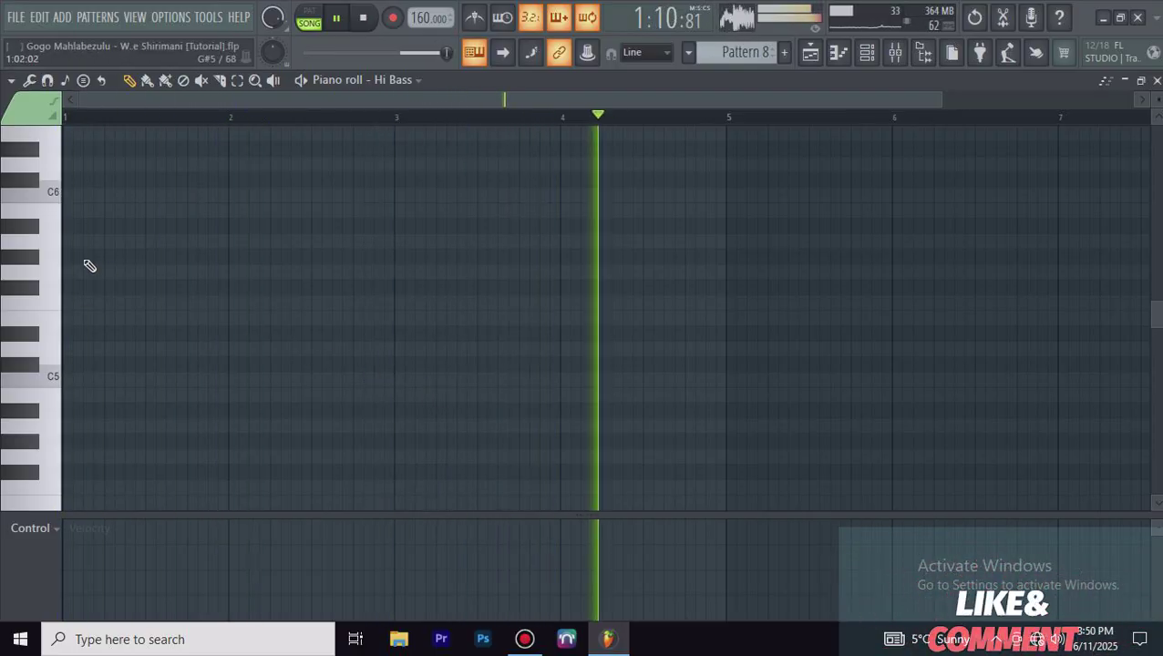
click(114, 332)
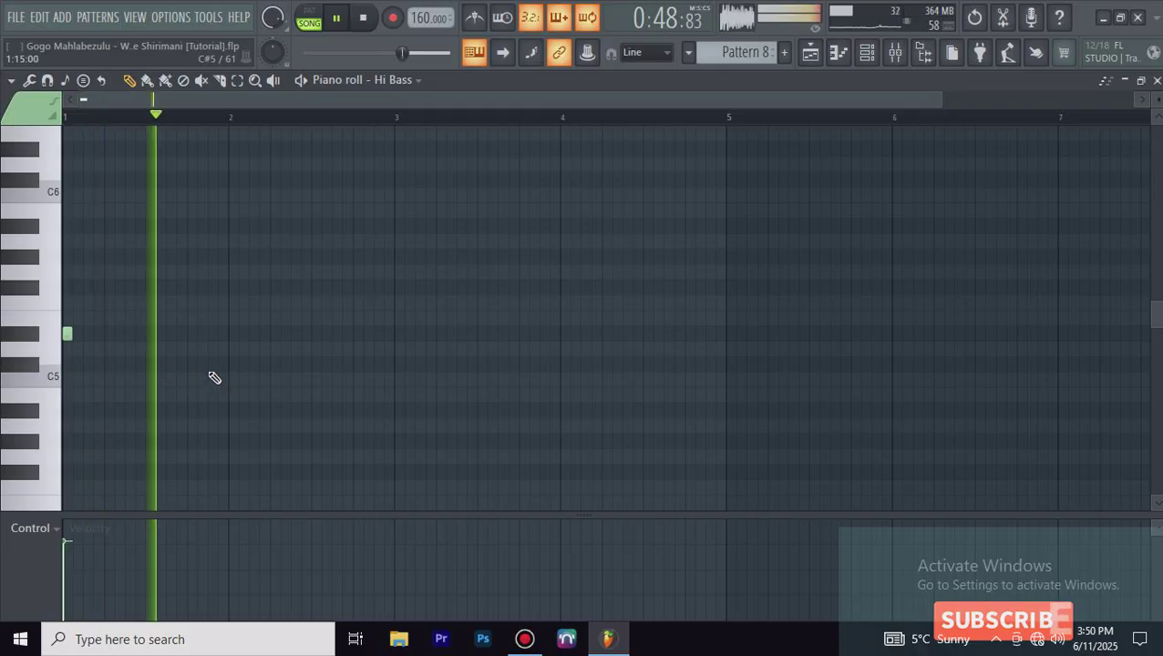
click(98, 409)
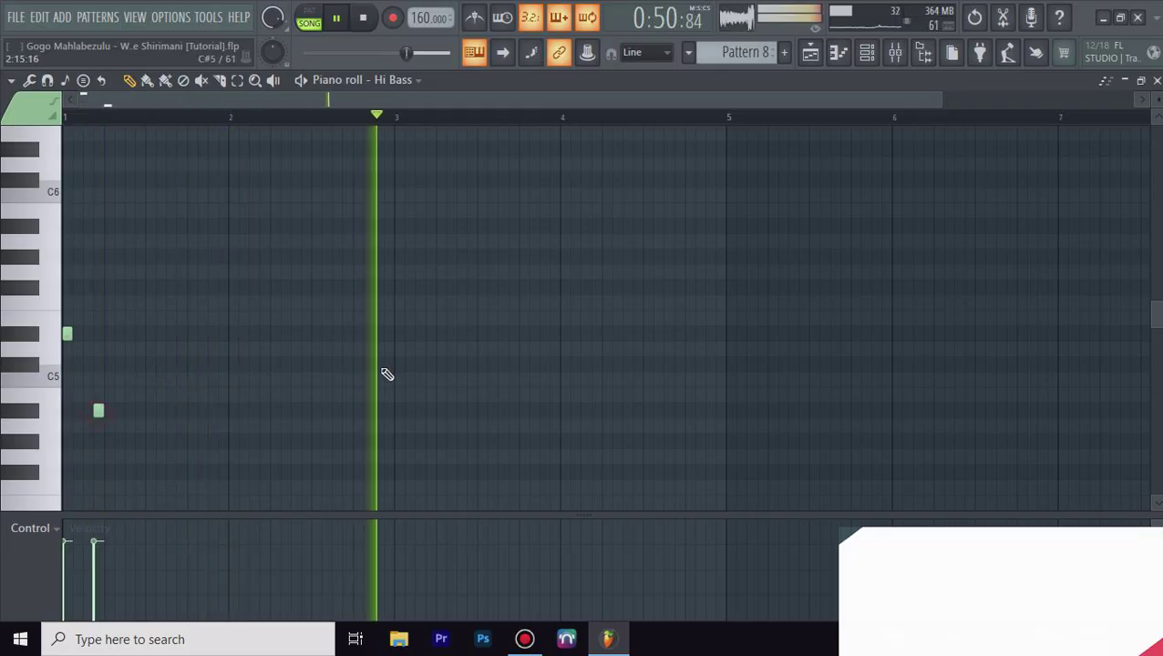
Step: Add one-step F#4 notes at steps 6, 9, 12 and 14 of bar 1 in Hi Bass
scroll(273, 391, down, 3)
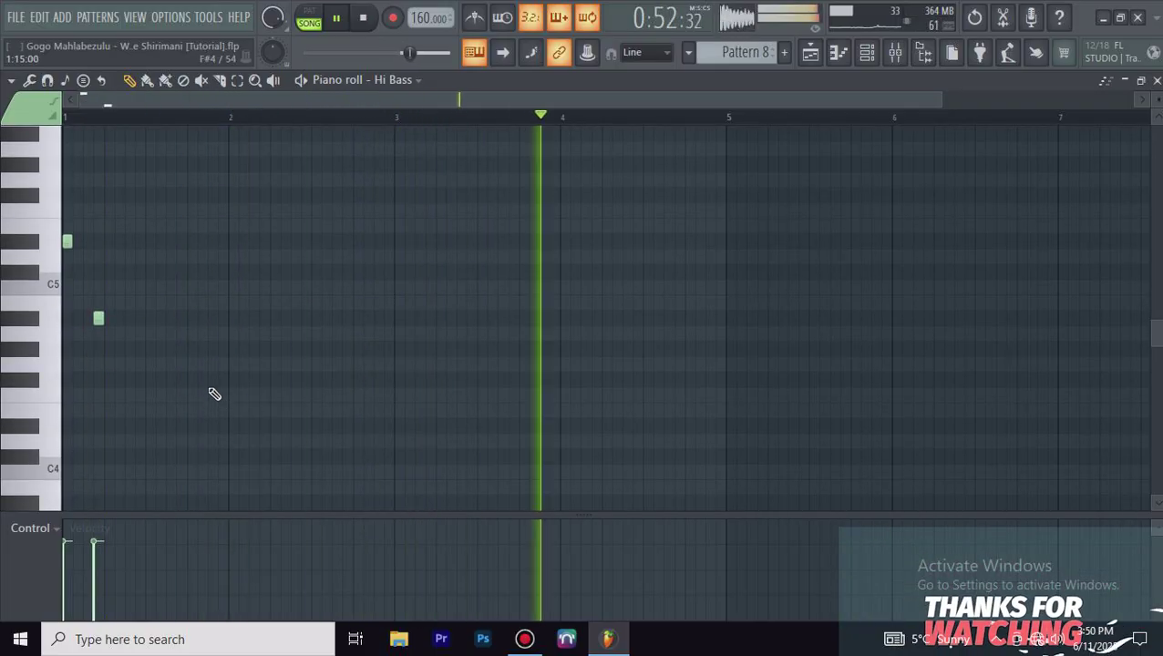
click(118, 380)
click(148, 380)
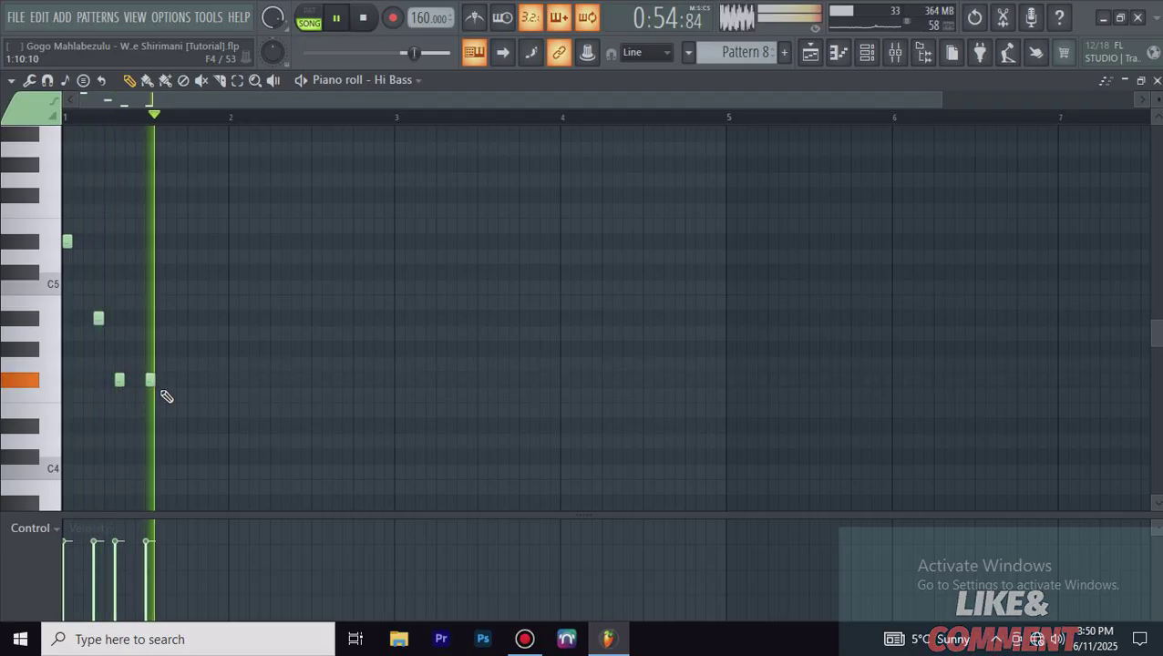
click(180, 380)
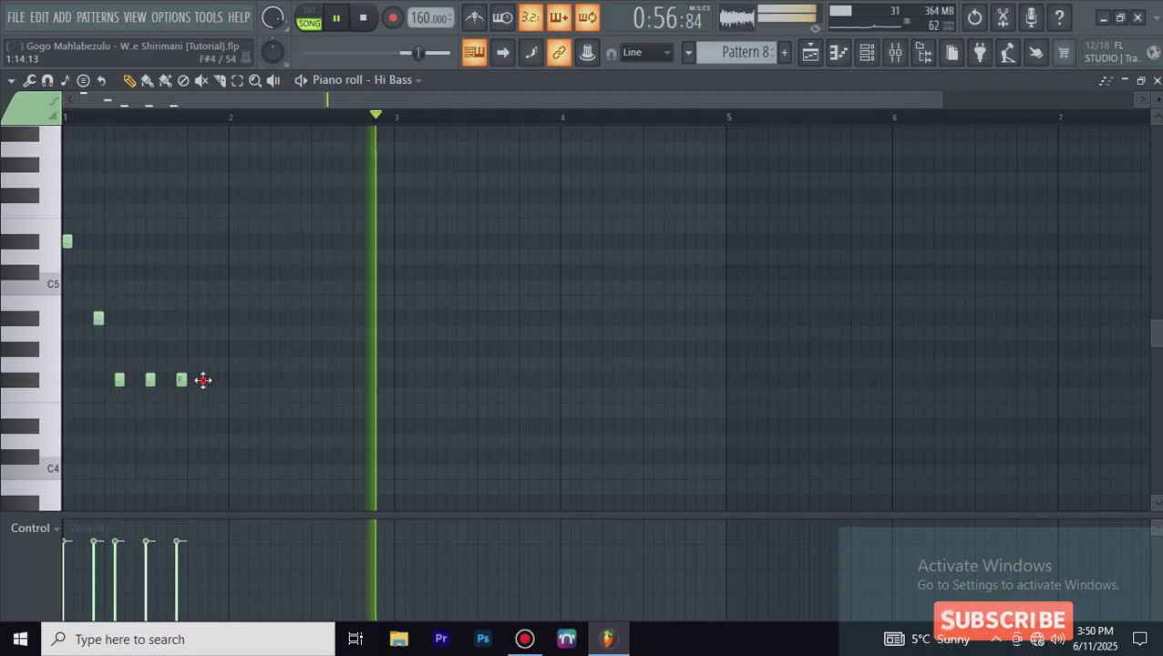
click(211, 380)
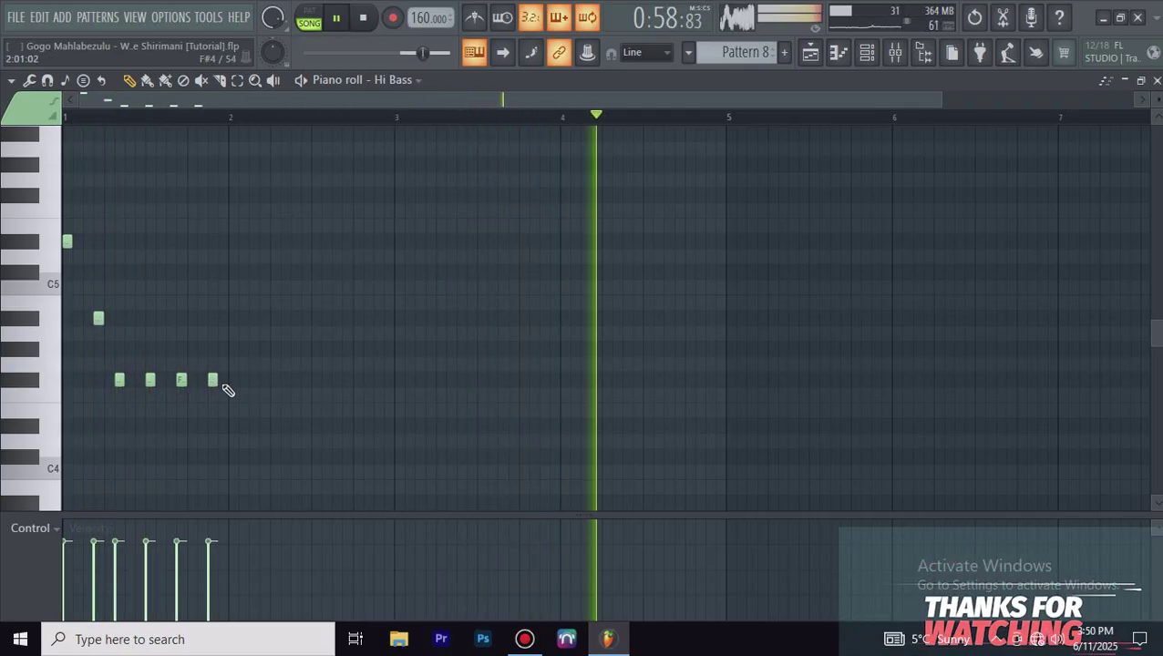
right_click(211, 380)
click(202, 380)
Step: Continue the Hi Bass line with one-step F#4 notes at steps 1, 4 and 7 of bar 2
click(233, 379)
click(262, 380)
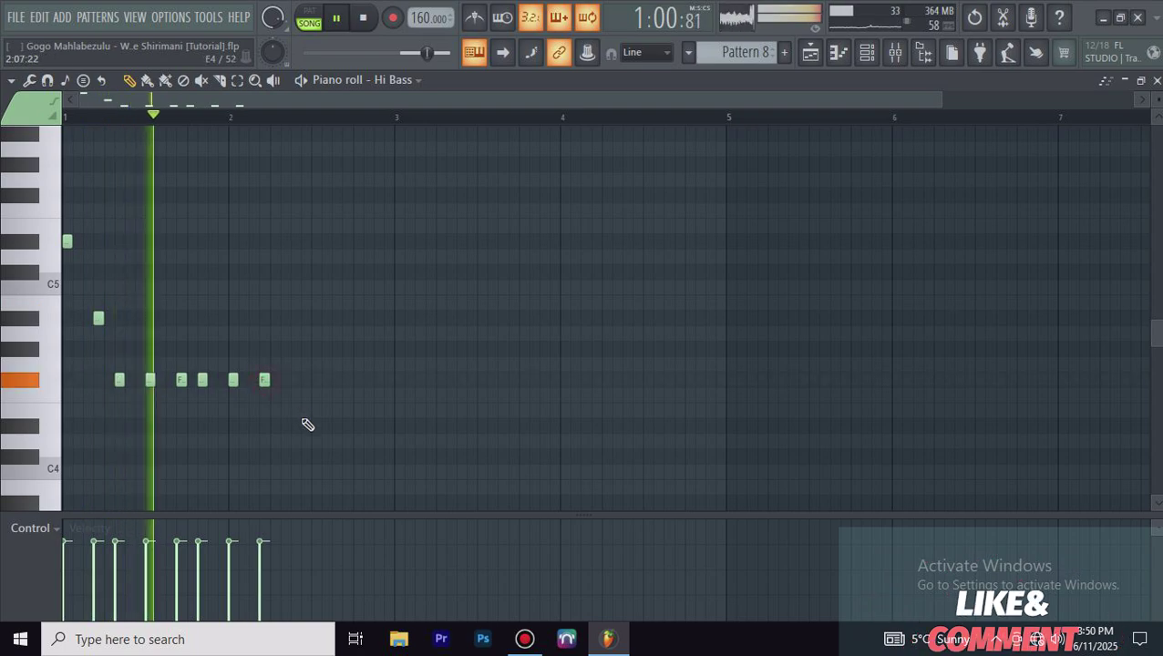
click(294, 380)
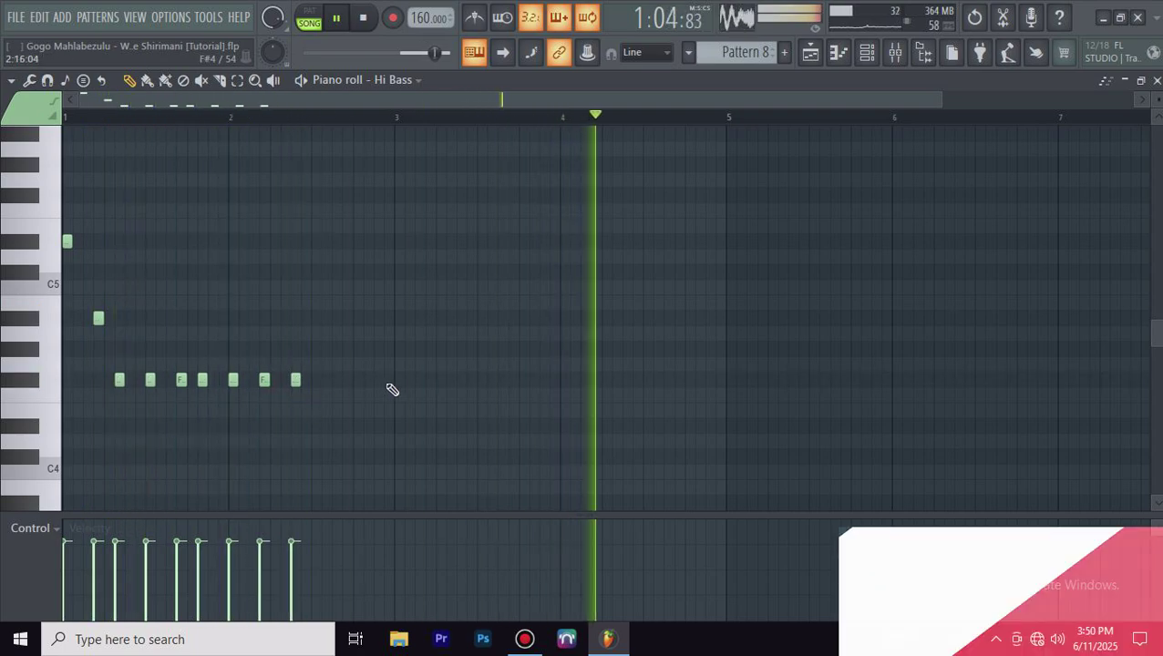
Step: Add one-step C#5 notes at steps 9 and 12 and C#4 at step 15 of bar 2, plus a C#5 at the start of bar 3
click(316, 271)
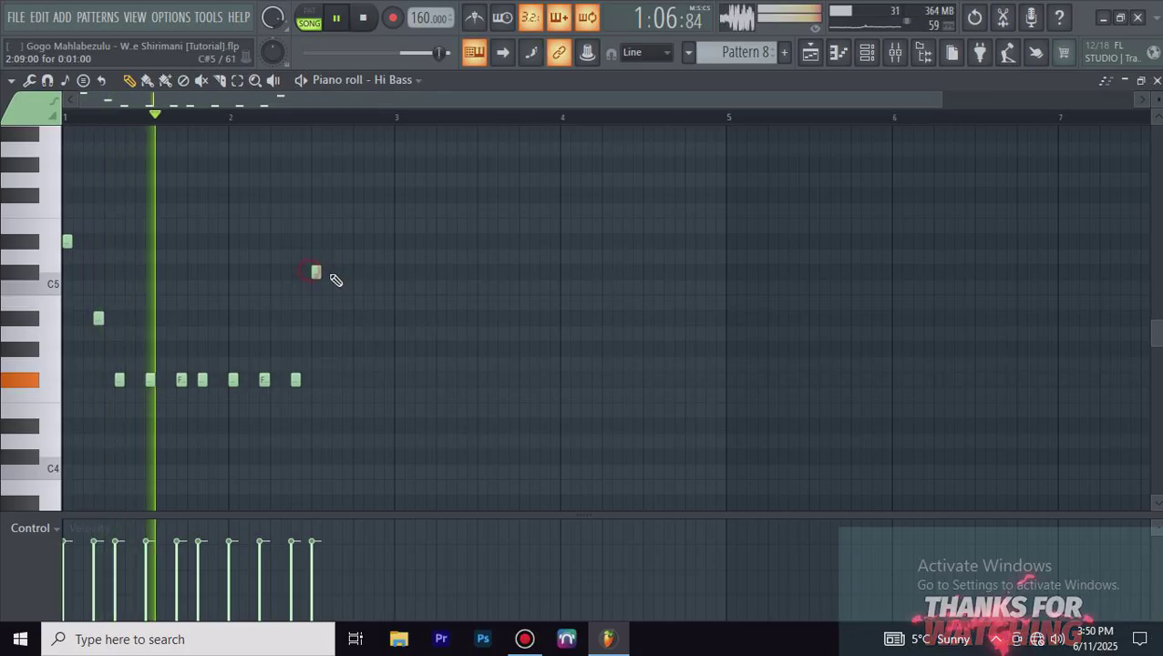
click(347, 271)
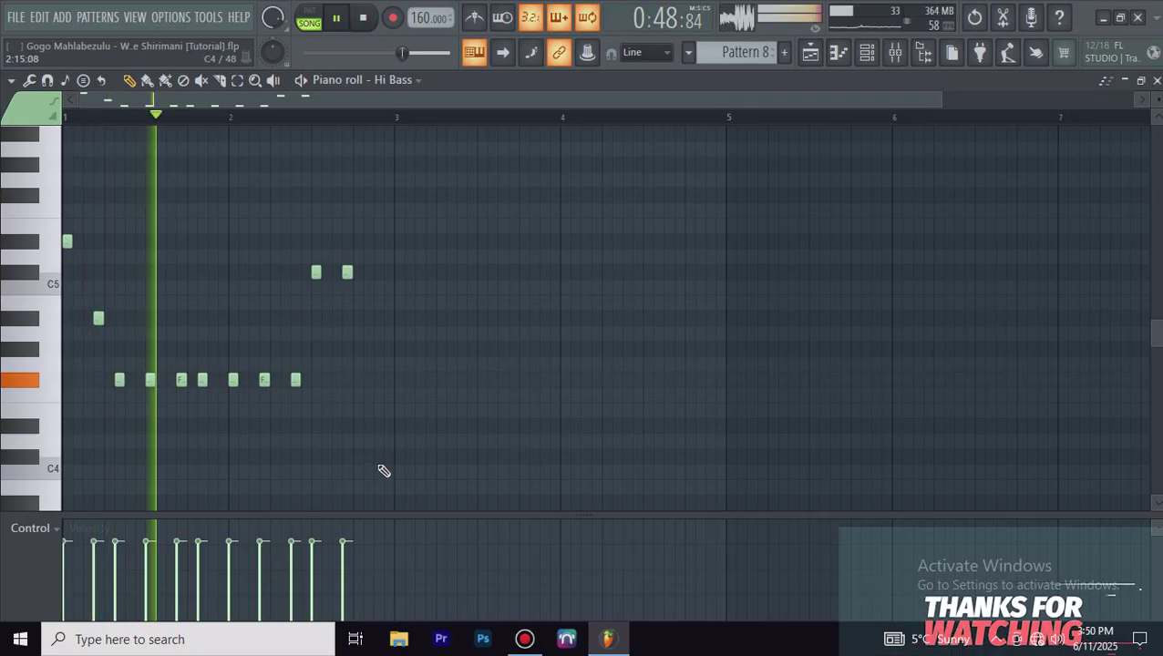
click(378, 456)
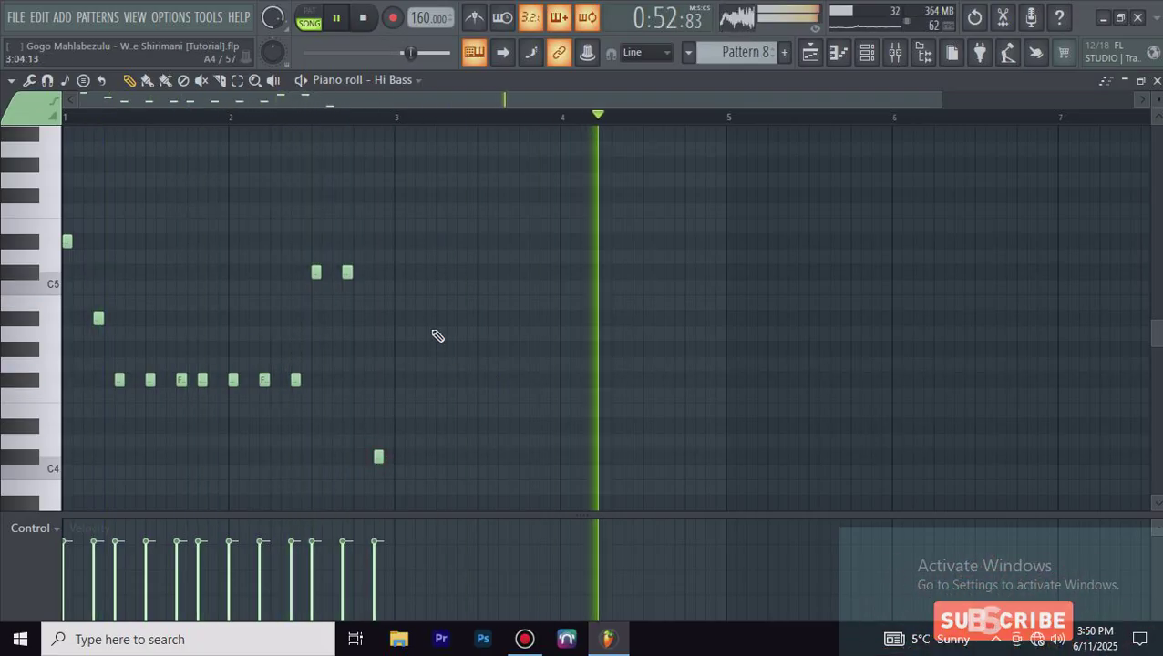
click(398, 272)
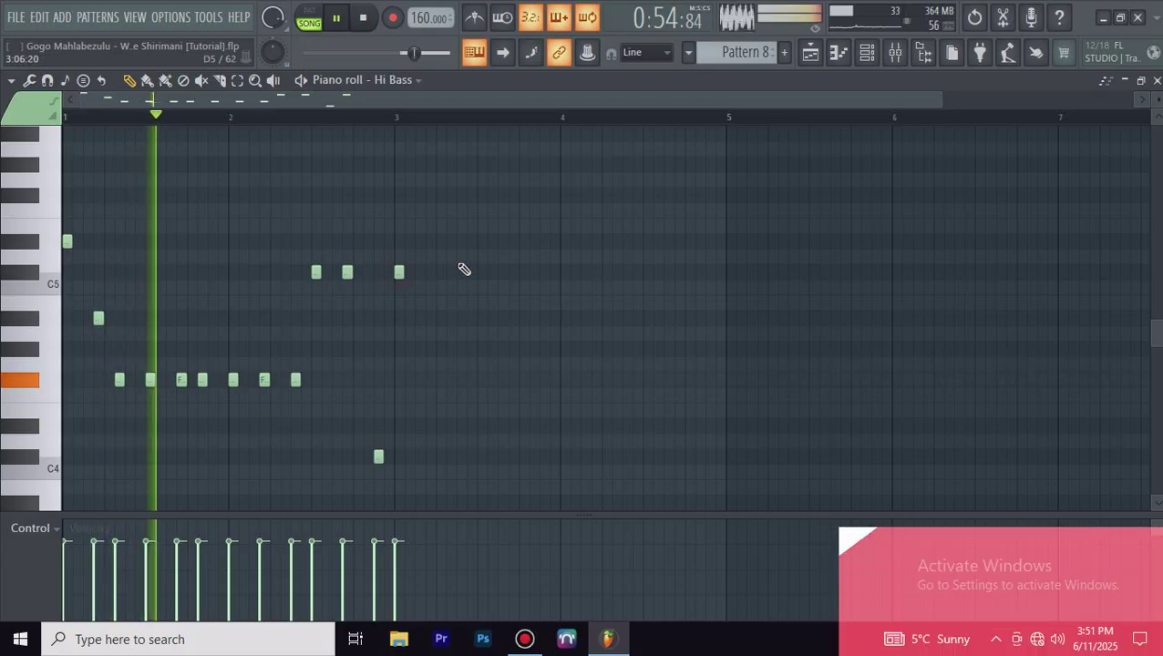
Step: Add one-step D#5 notes at steps 9 and 12 and a D#4 at step 14 of bar 3 in Hi Bass
click(482, 242)
click(513, 242)
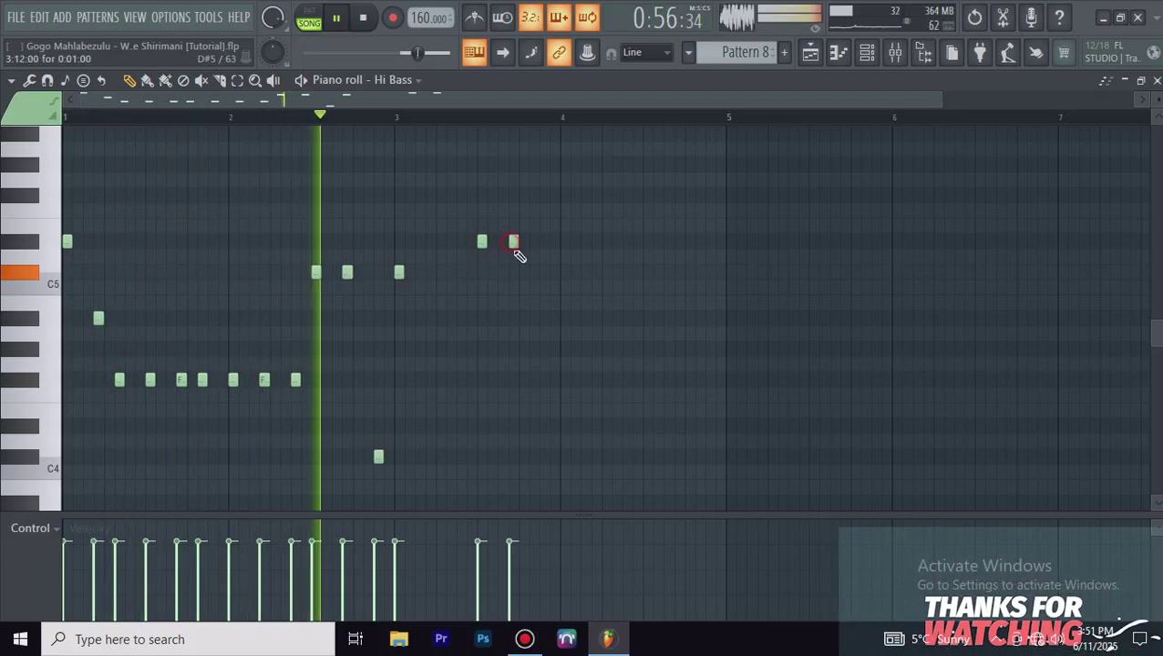
click(534, 426)
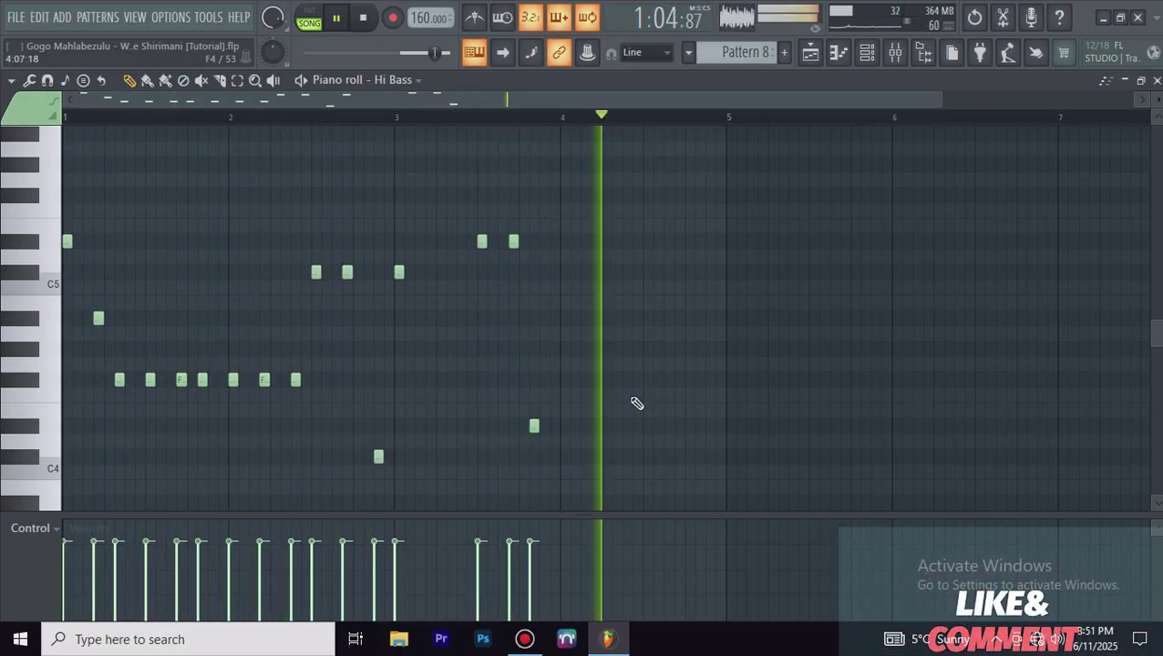
Step: Add one-step D#5 notes at steps 1, 9 and 12 and a D#4 at step 14 of bar 4 in Hi Bass
click(564, 241)
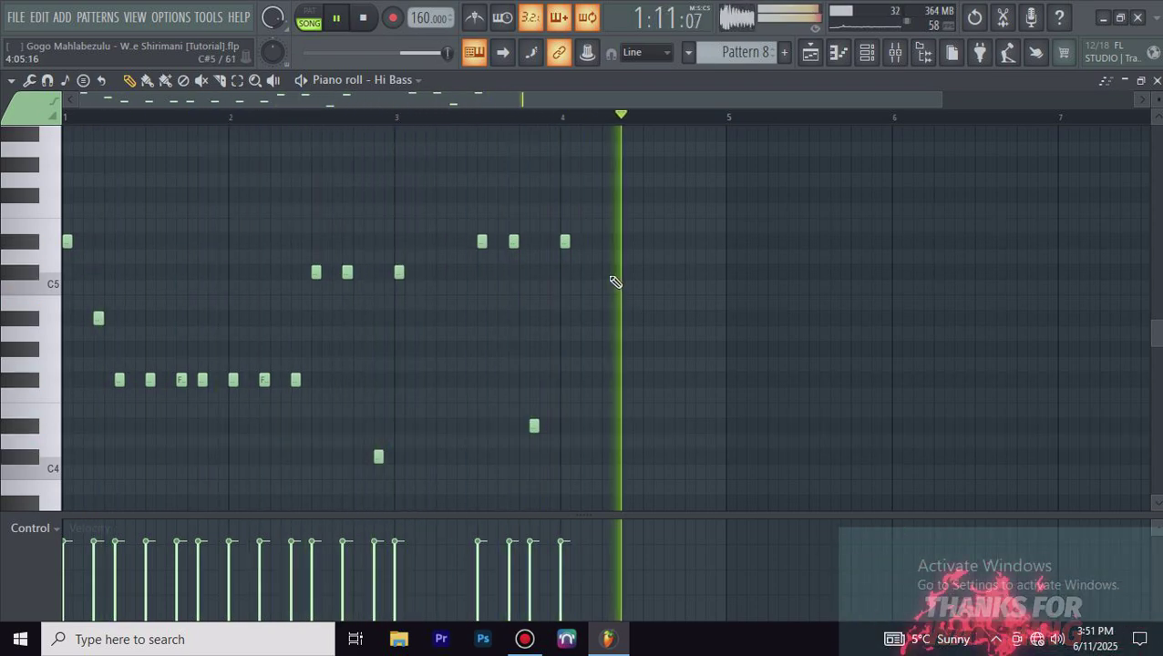
click(647, 240)
click(679, 240)
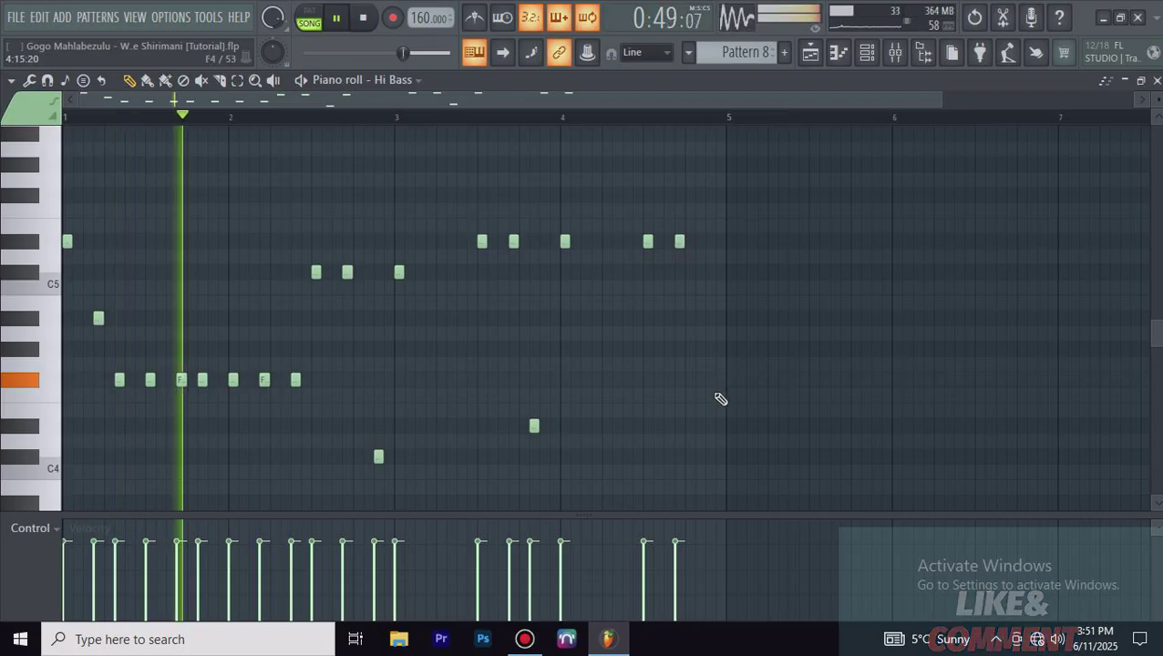
click(698, 426)
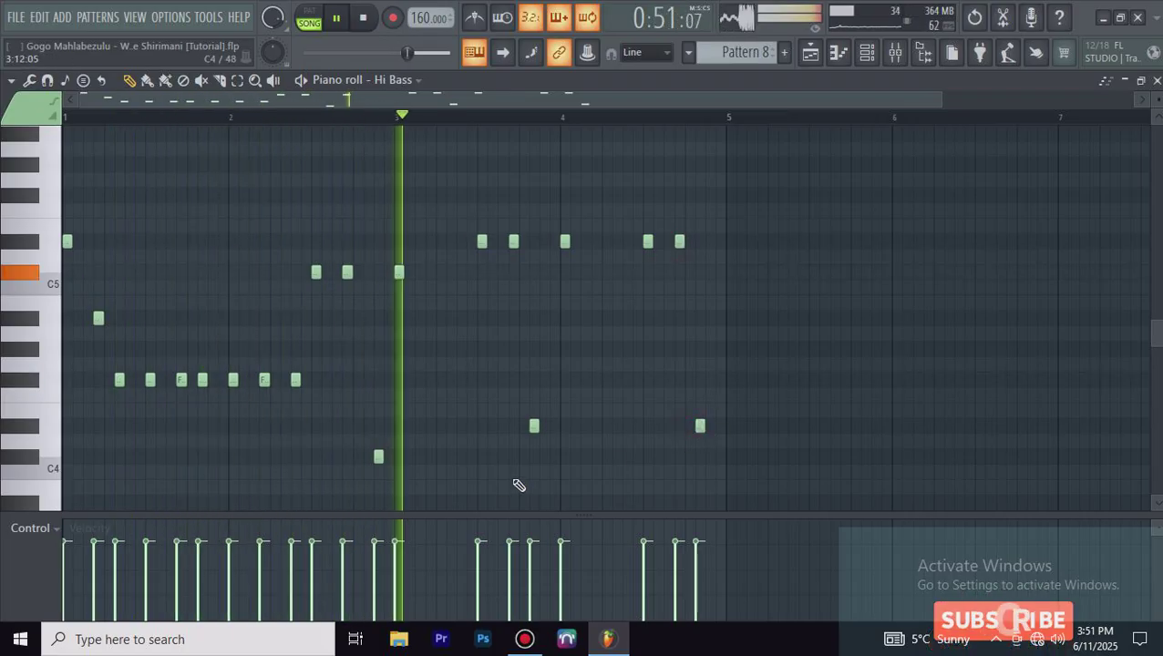
Step: Try the Hi Bass notes one octave higher and return them to their original octave
key(ctrl+Up)
scroll(526, 481, up, 2)
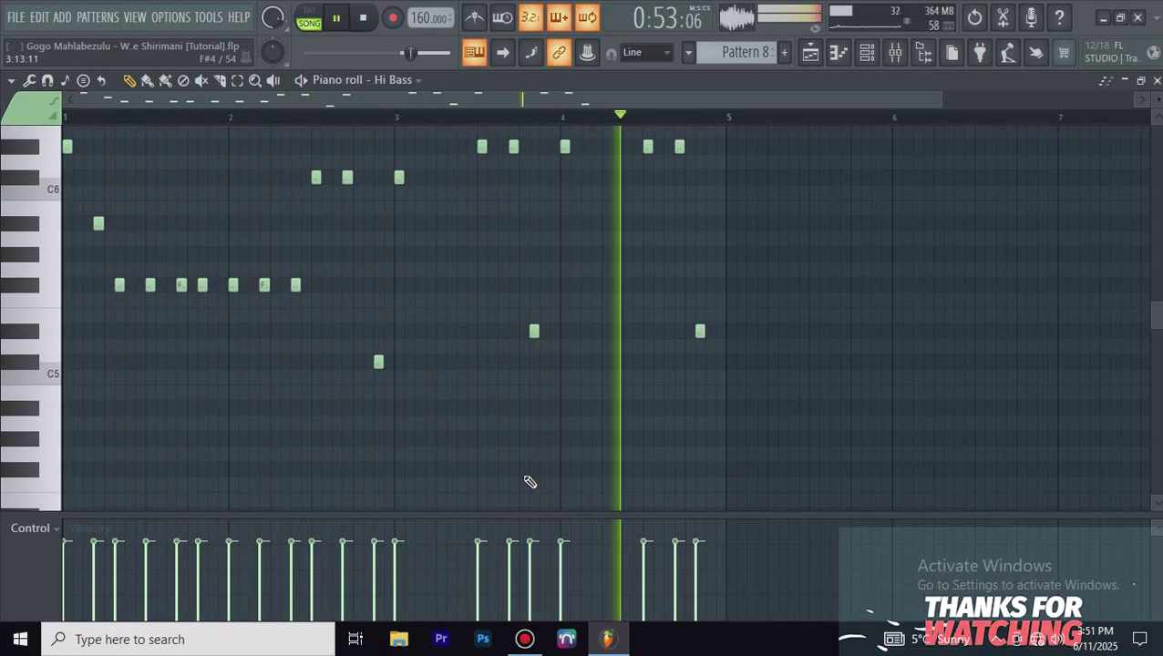
key(ctrl+Down)
scroll(529, 482, down, 1)
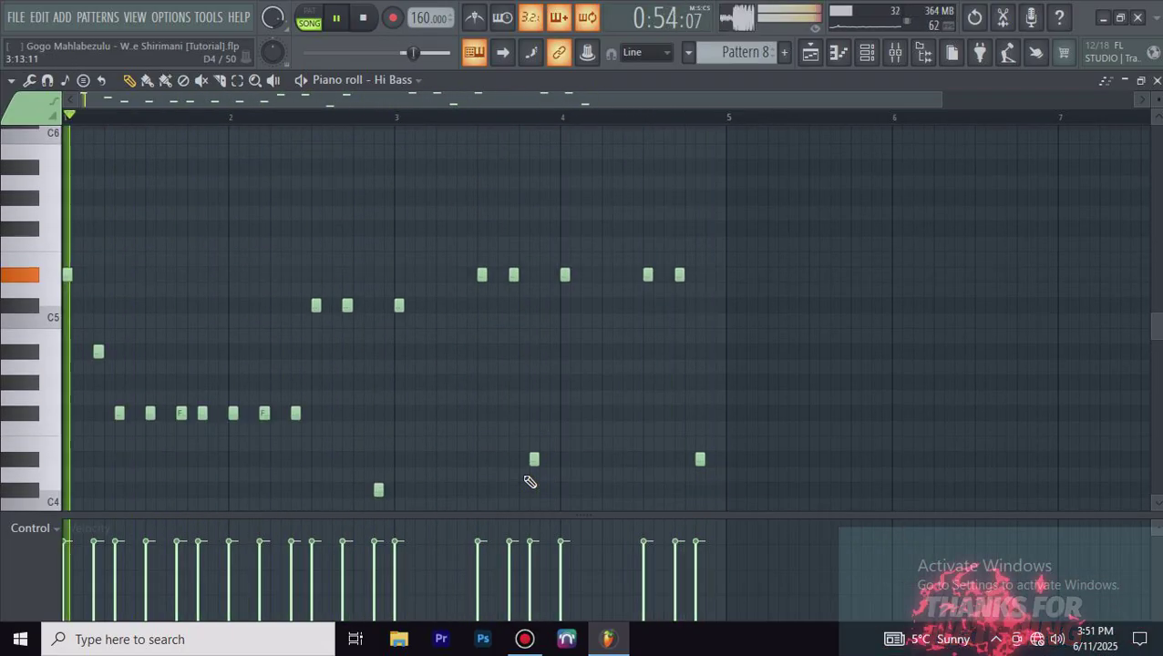
Step: Copy the Hi Bass notes and paste them into the Mid Bass and Low Bass channels
click(1156, 80)
right_click(424, 360)
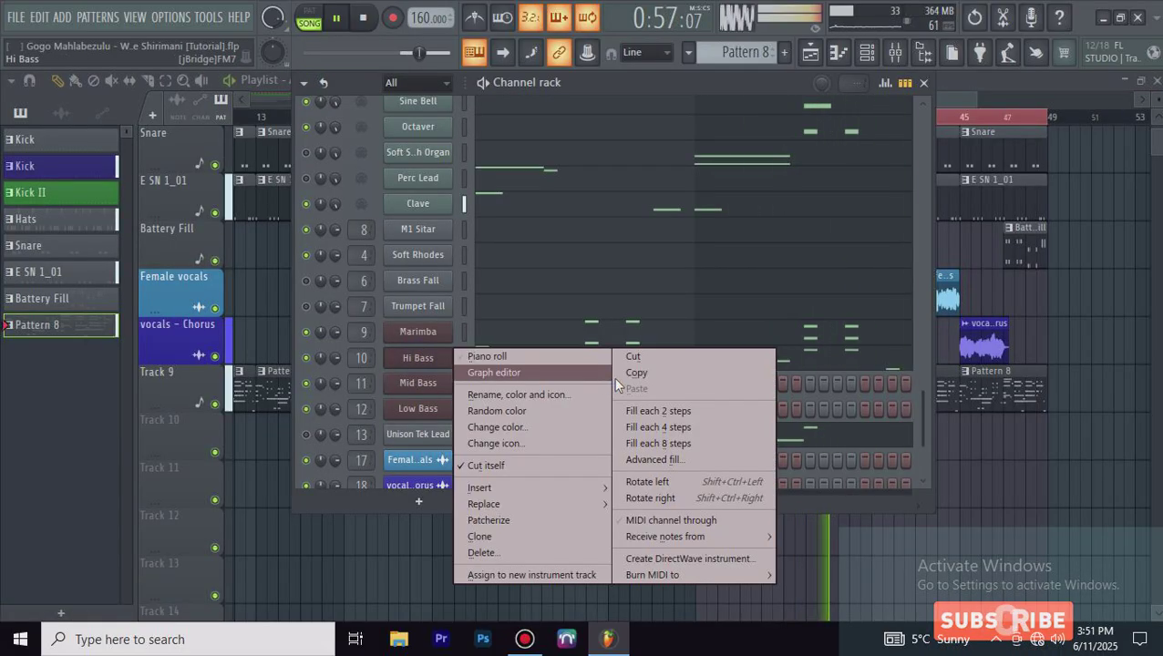
click(642, 379)
right_click(402, 387)
key(Escape)
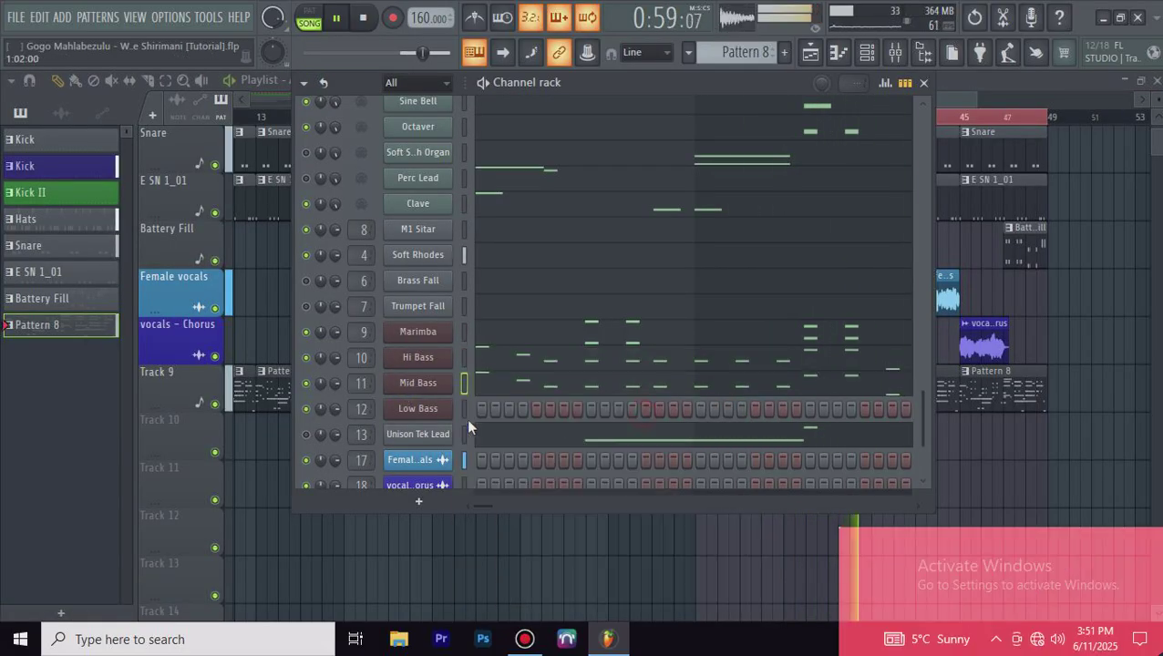
right_click(421, 408)
click(636, 412)
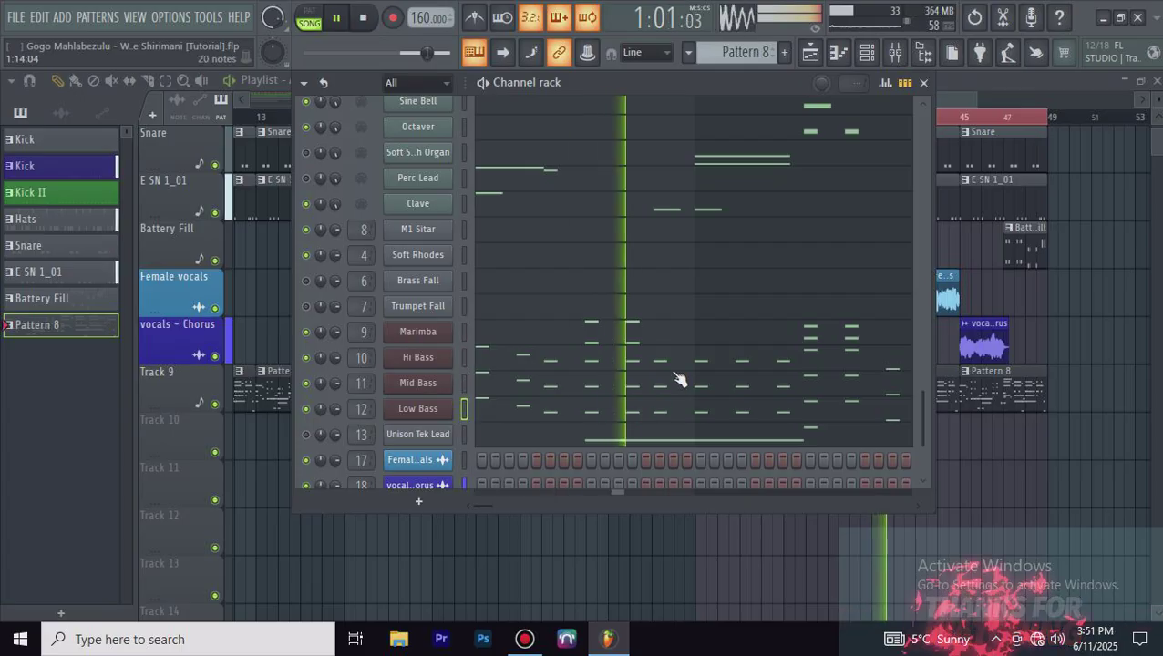
scroll(690, 364, down, 1)
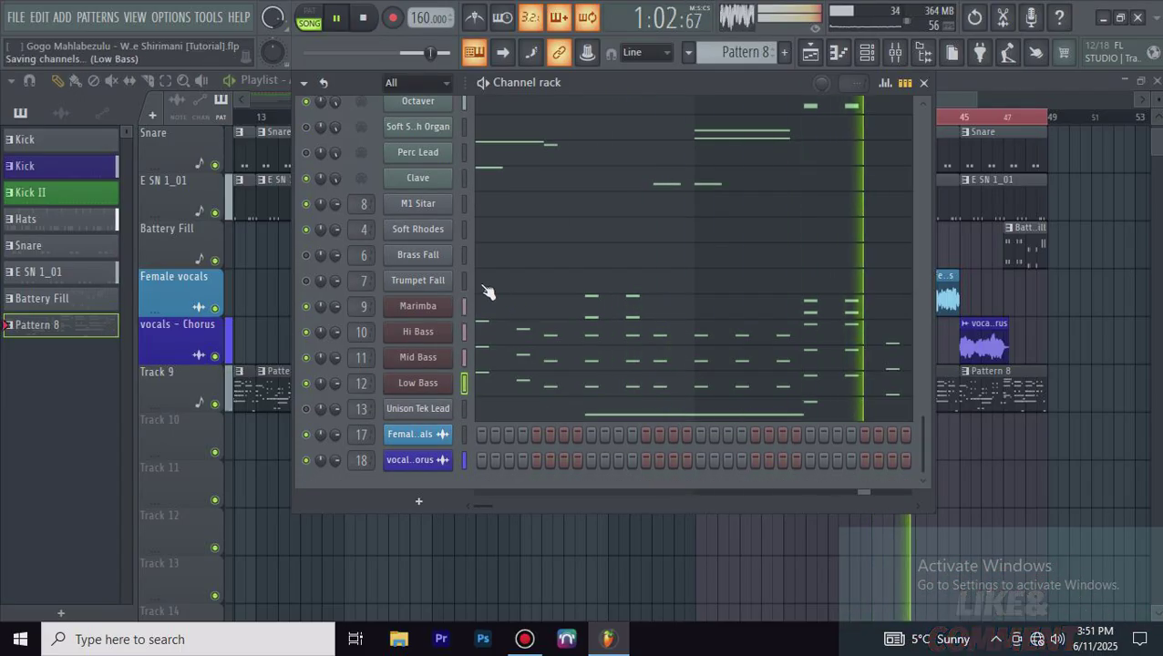
scroll(547, 313, up, 1)
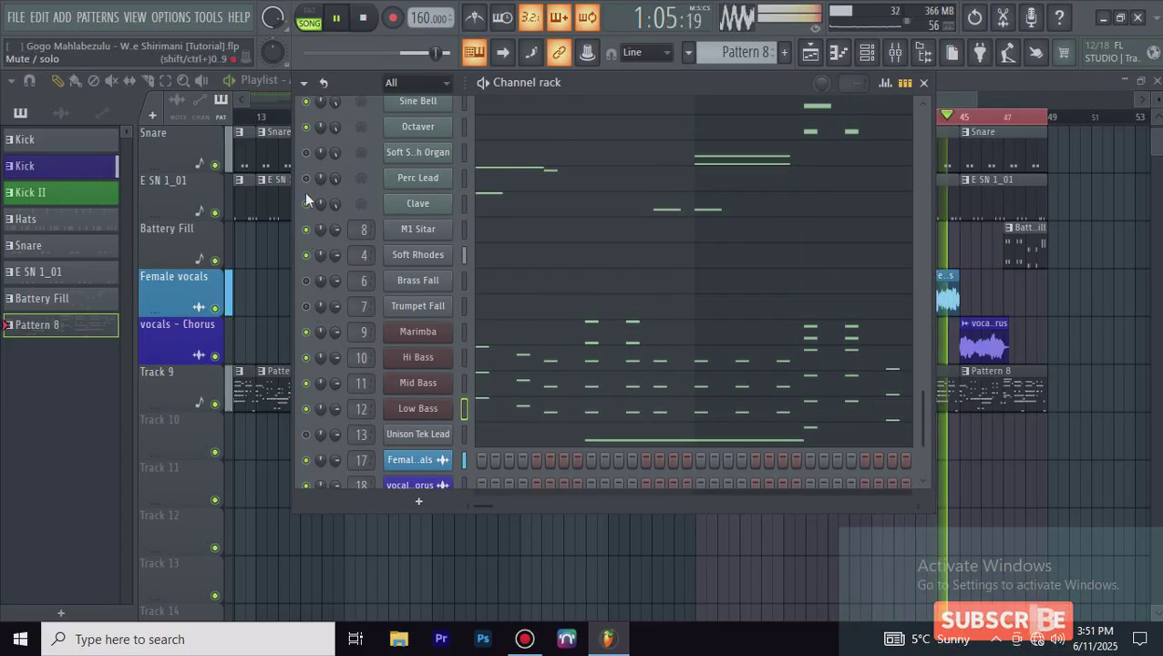
Step: Split Pattern 8 by channel into a separate pattern for each instrument
click(951, 93)
scroll(560, 123, down, 2)
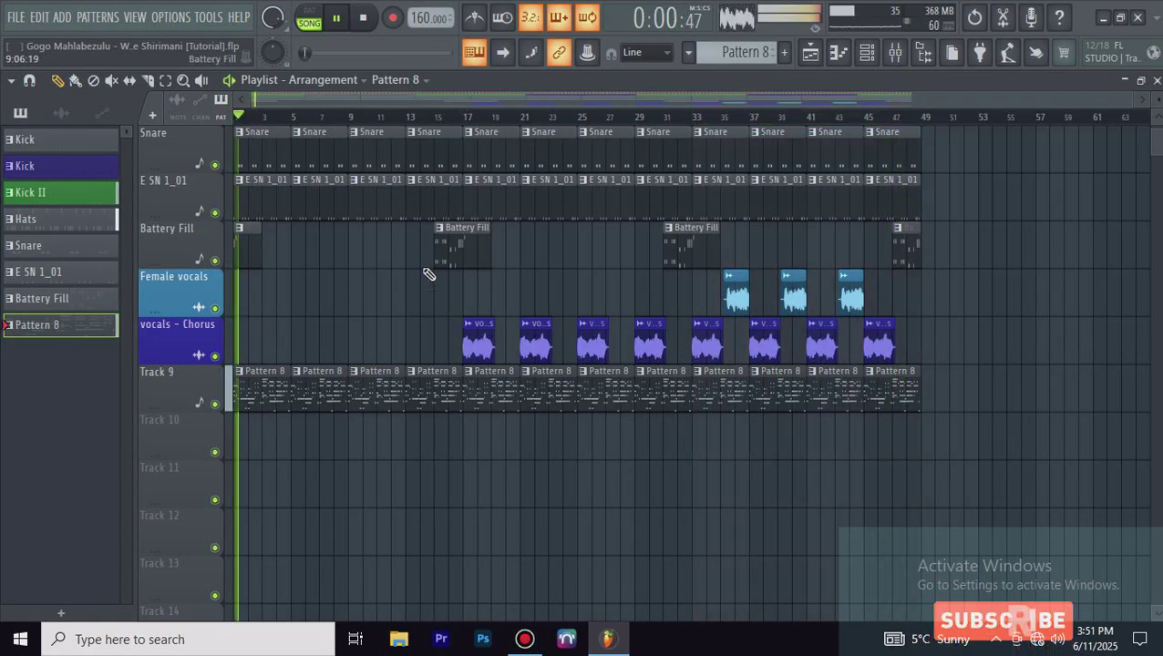
right_click(65, 332)
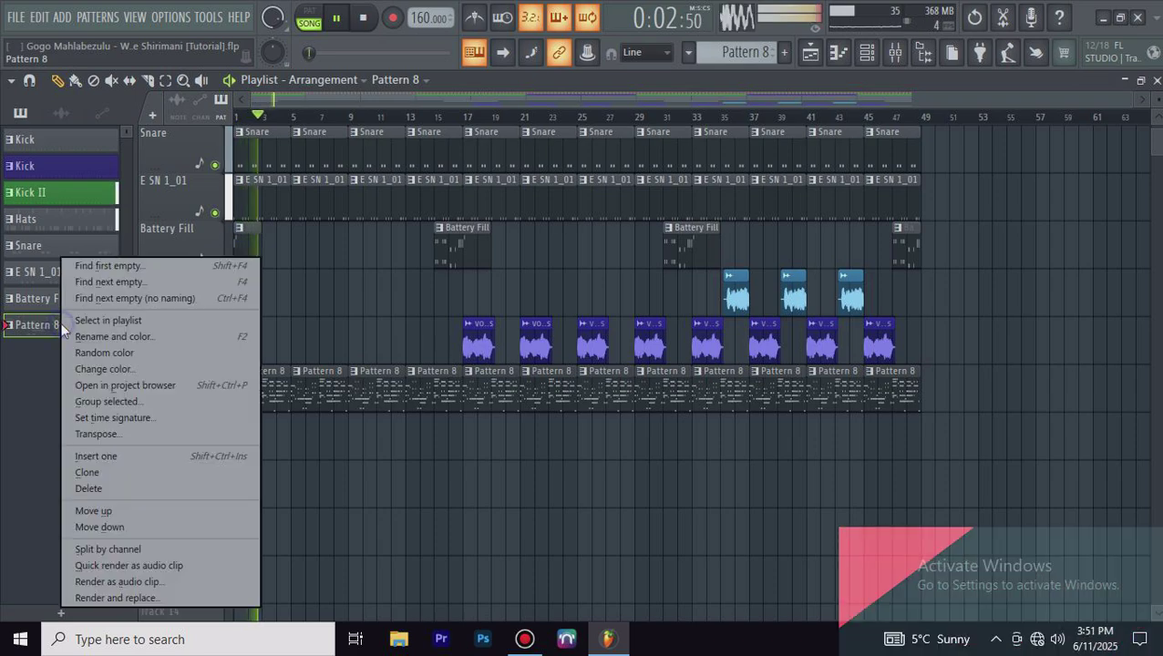
click(132, 550)
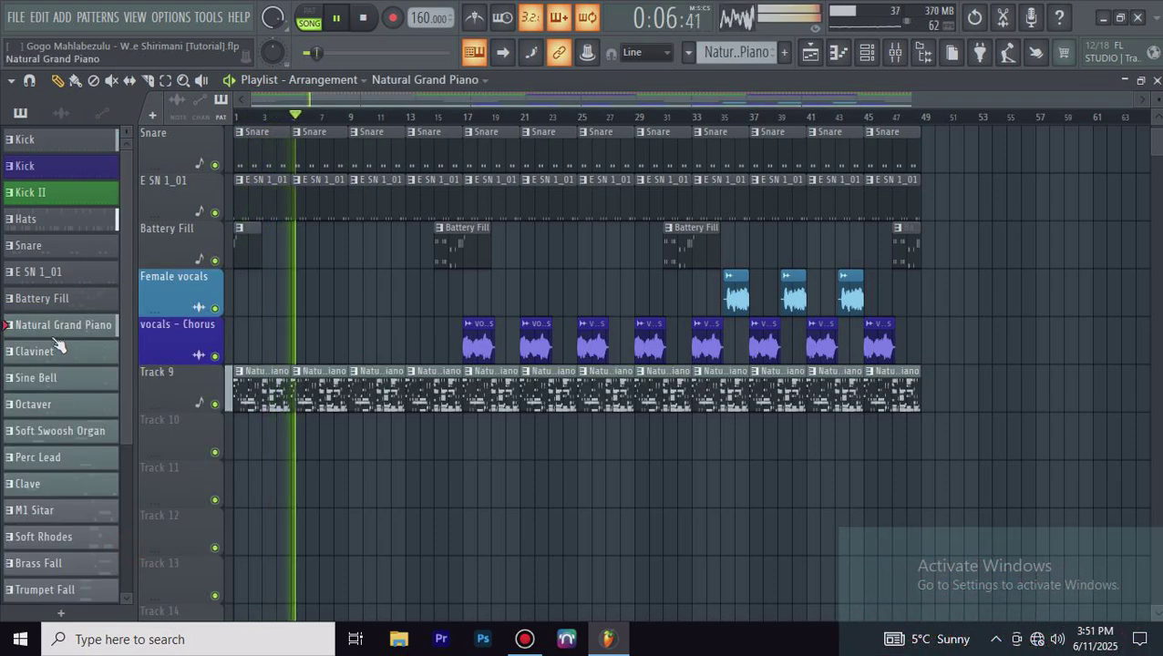
Step: Place the patterns from Natural Grand Piano through Unison Tek Lead at bar 1 on separate tracks below Track 9
scroll(95, 507, down, 5)
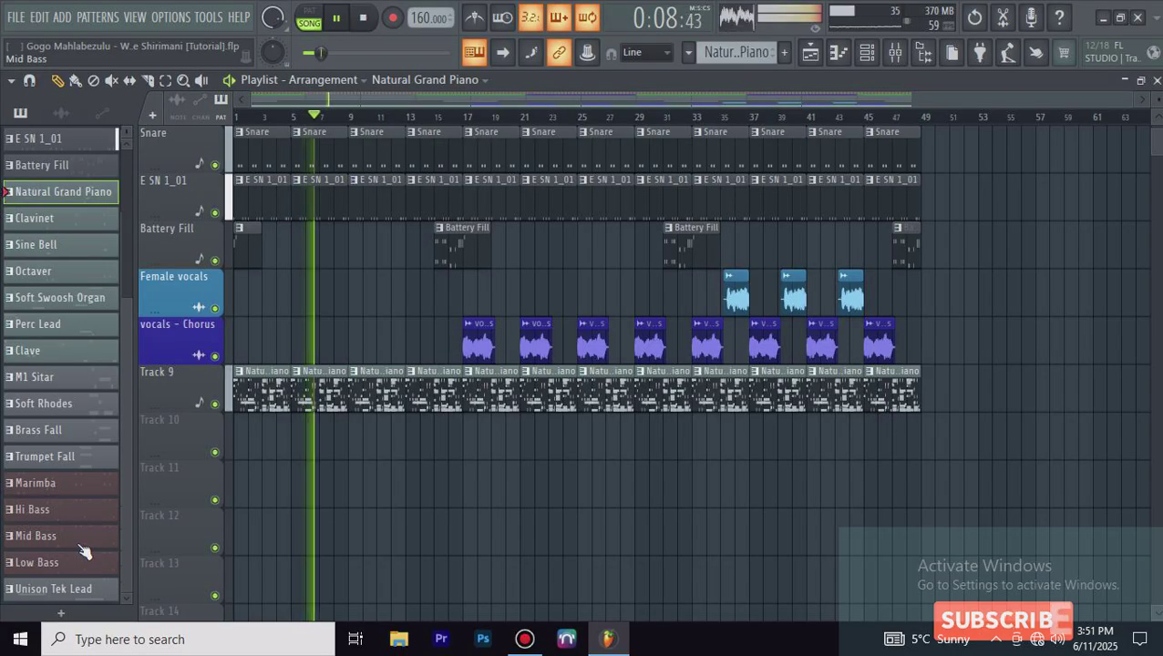
shift+click(78, 589)
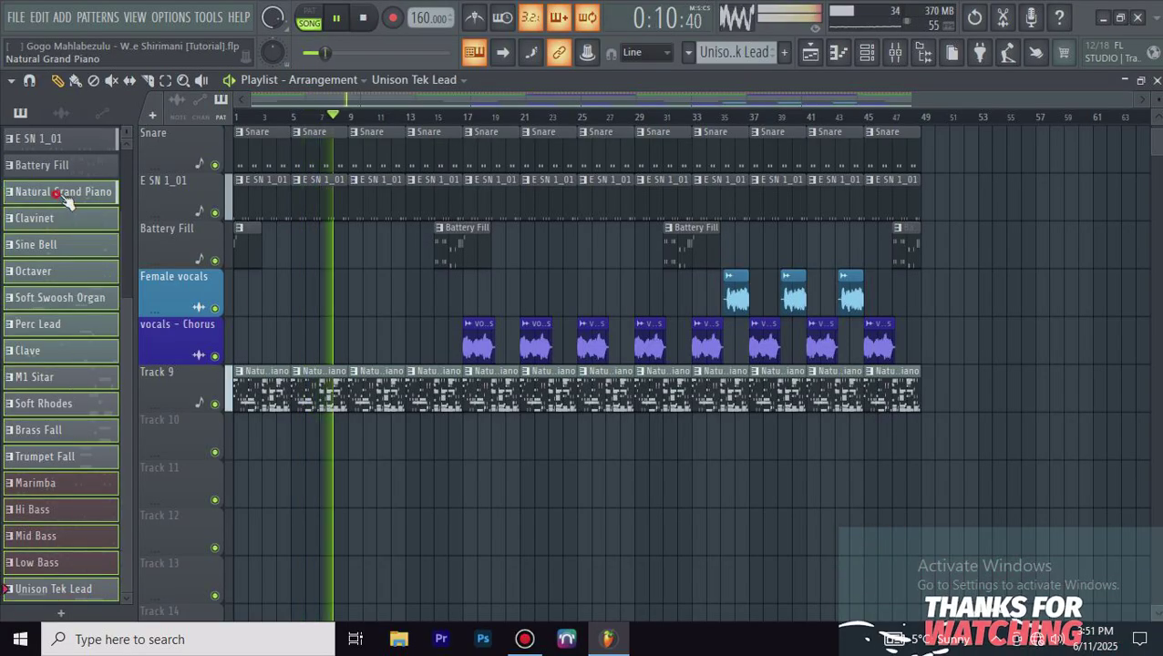
drag(66, 200, 203, 448)
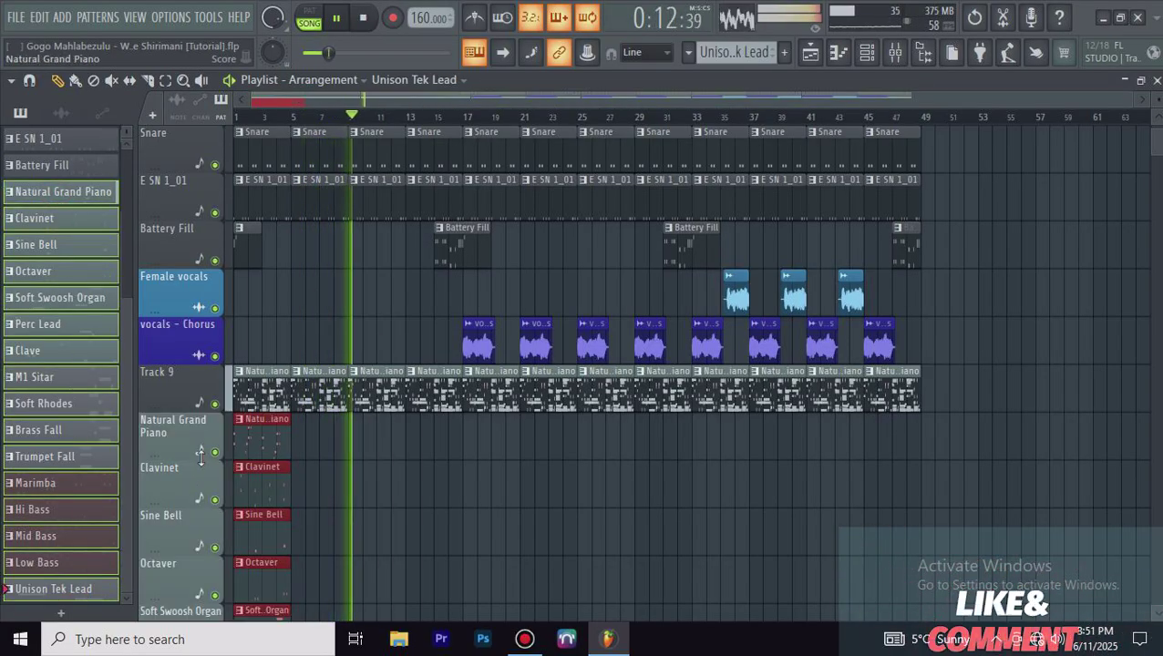
Step: Duplicate the placed instrument clips repeatedly until they fill the arrangement through bar 48
key(ctrl+b)
key(ctrl+b)
key(ctrl+b)
key(ctrl+b)
key(ctrl+b)
key(ctrl+b)
key(ctrl+b)
key(ctrl+b)
key(ctrl+b)
key(ctrl+b)
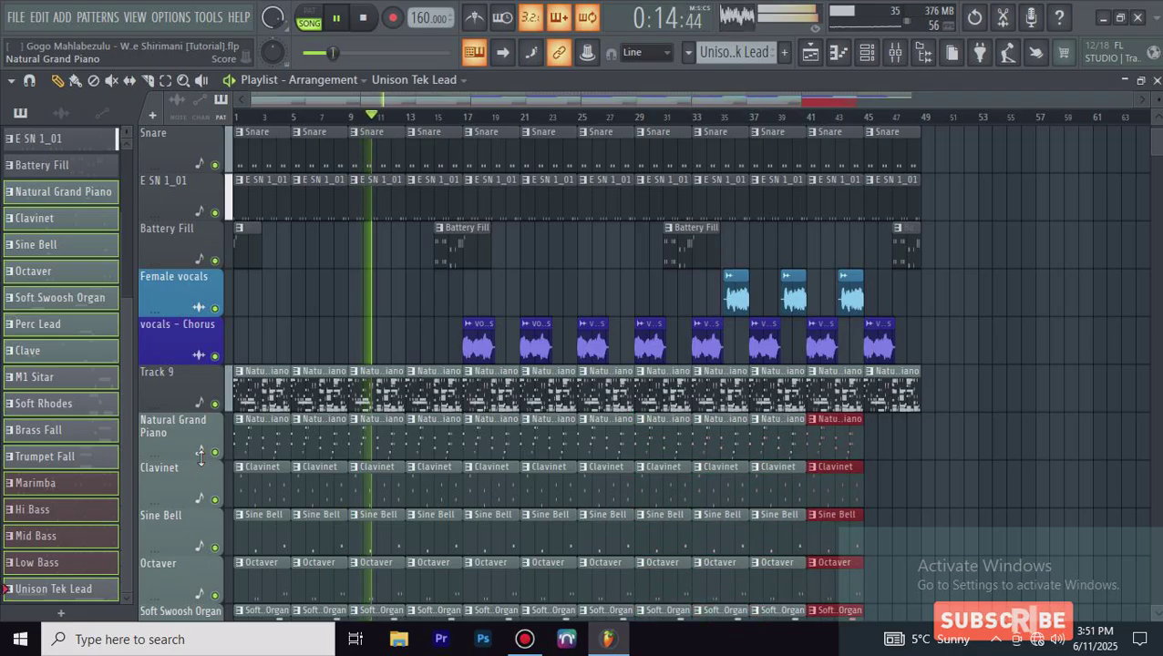
key(ctrl+b)
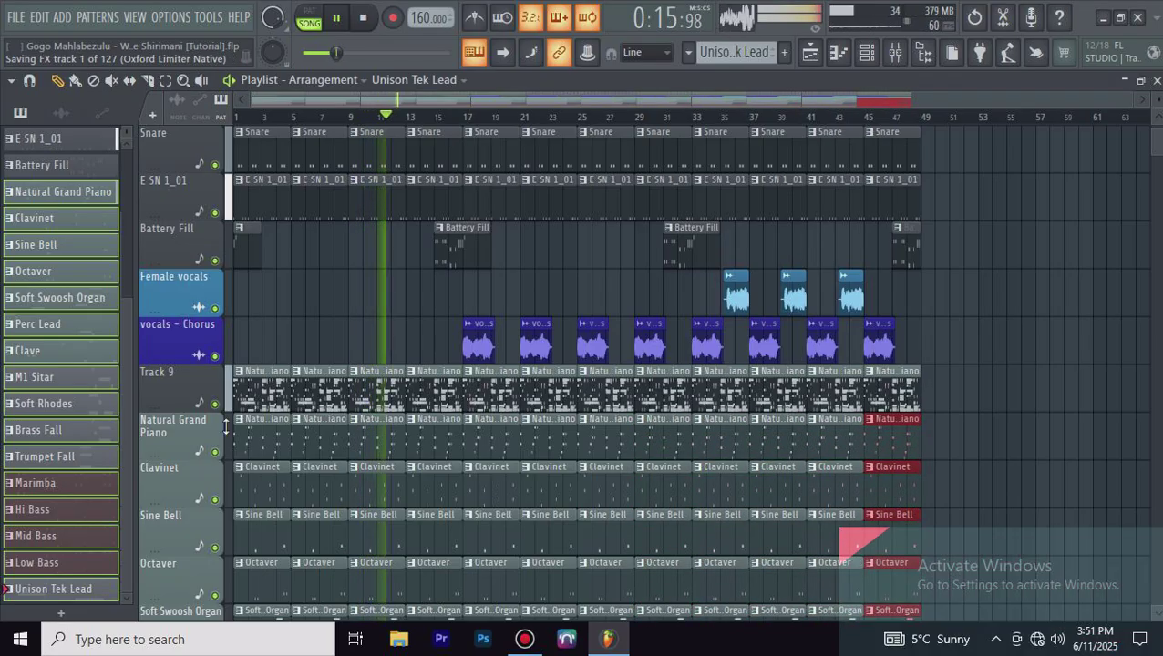
Step: Delete Track 9 with its combined pattern clips from the playlist
right_click(182, 401)
click(220, 559)
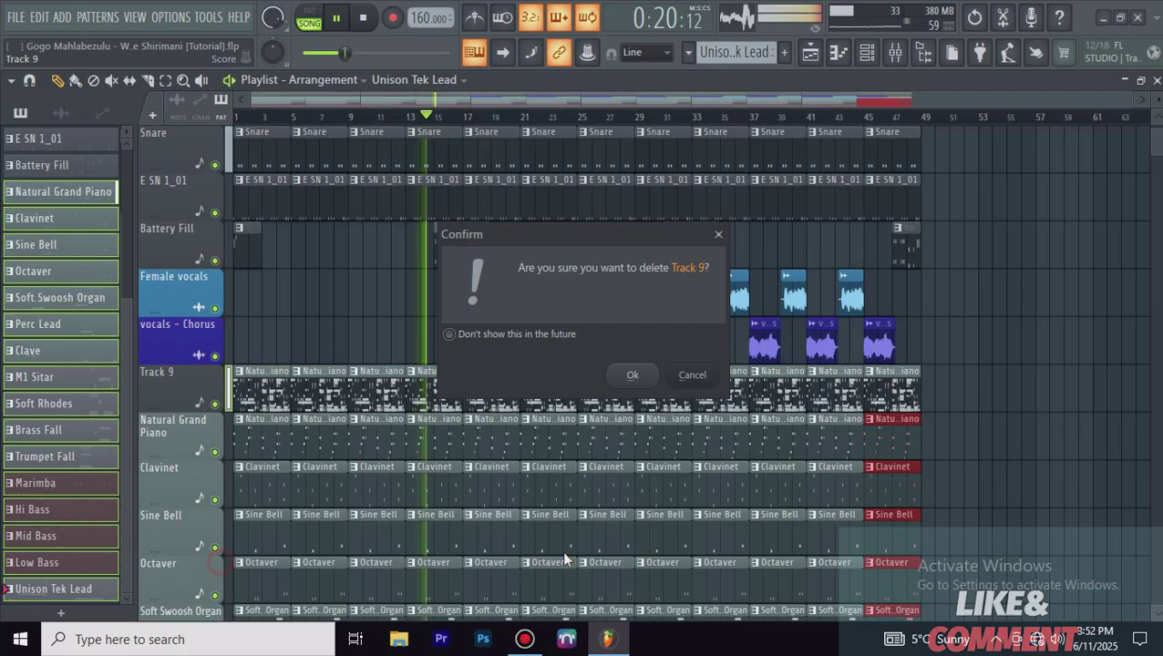
click(632, 376)
Step: Look through the split instrument tracks in the playlist during playback
scroll(1061, 397, down, 7)
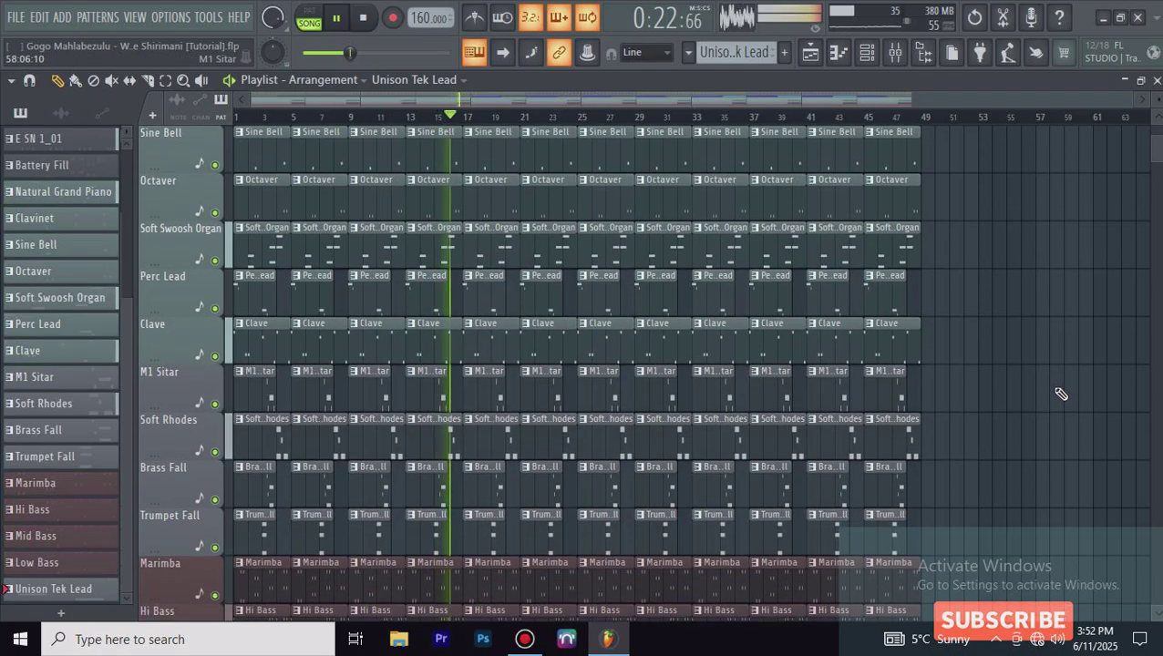
scroll(1060, 393, up, 4)
scroll(1060, 392, up, 3)
scroll(1060, 391, down, 6)
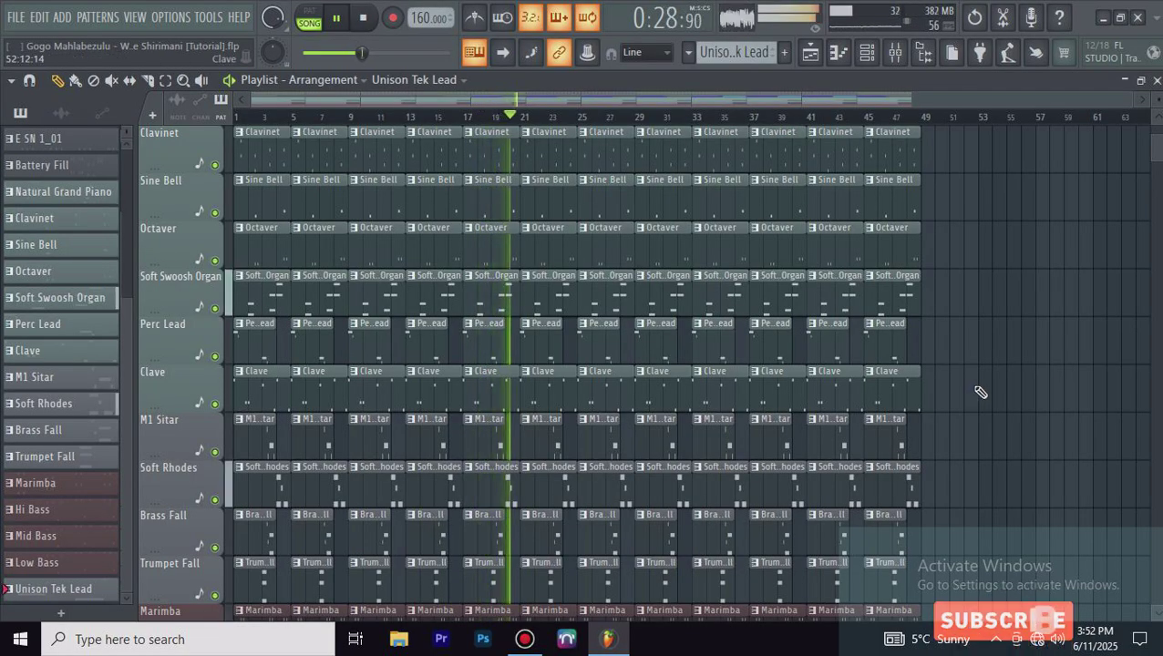
scroll(962, 401, up, 2)
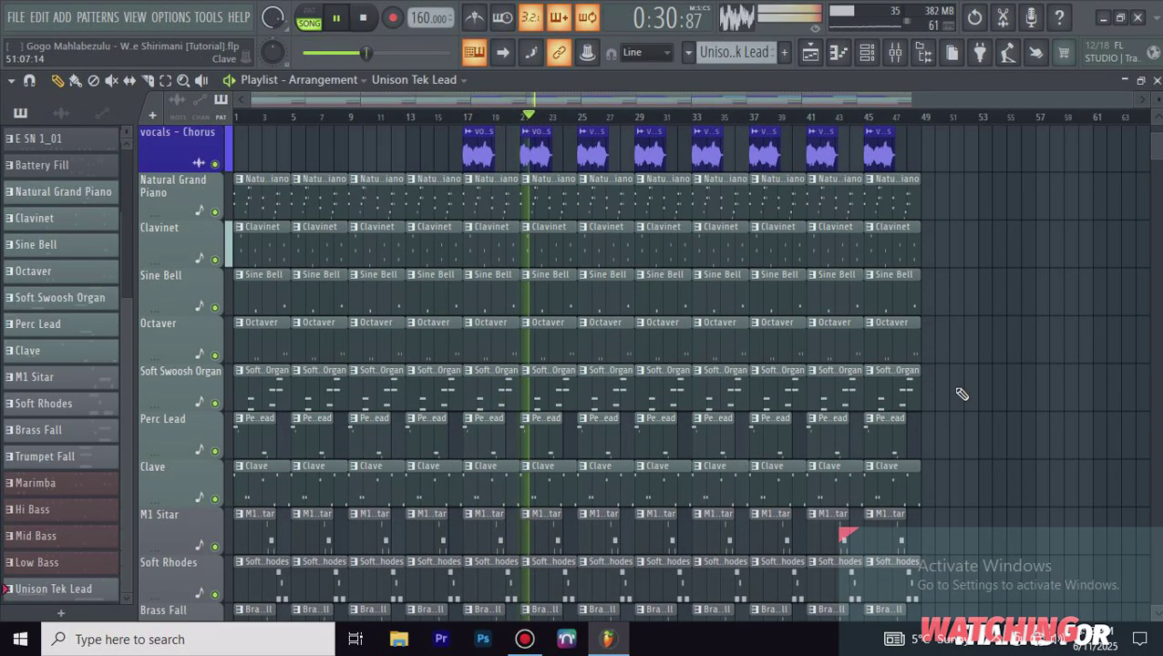
scroll(961, 395, up, 5)
scroll(962, 394, down, 6)
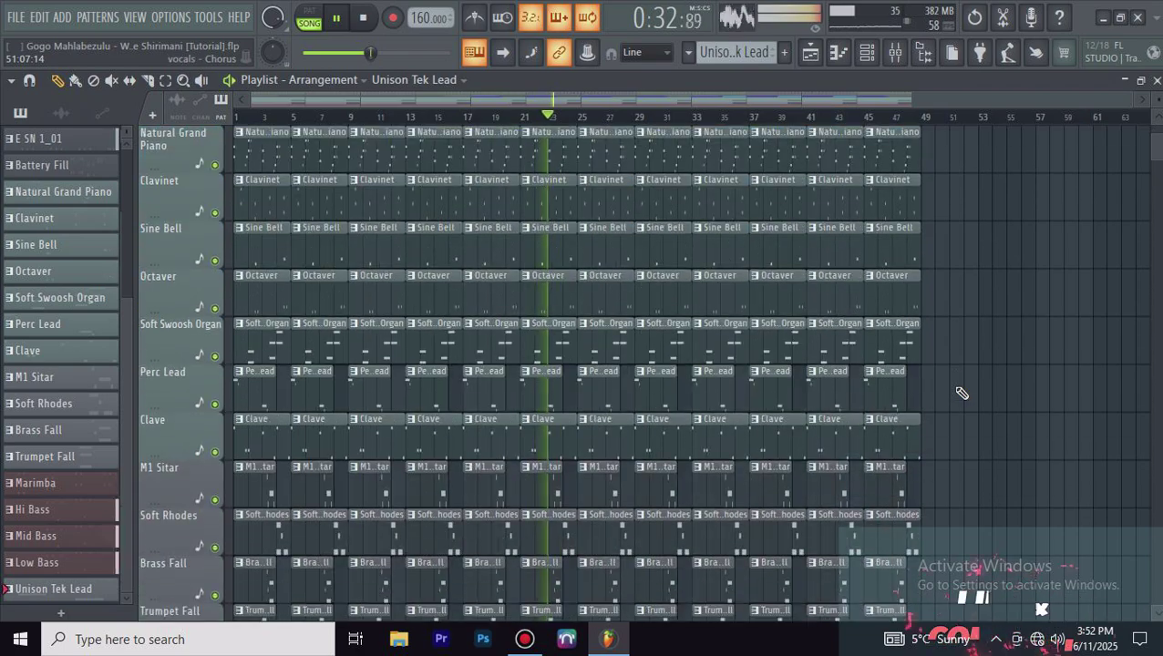
scroll(961, 394, up, 3)
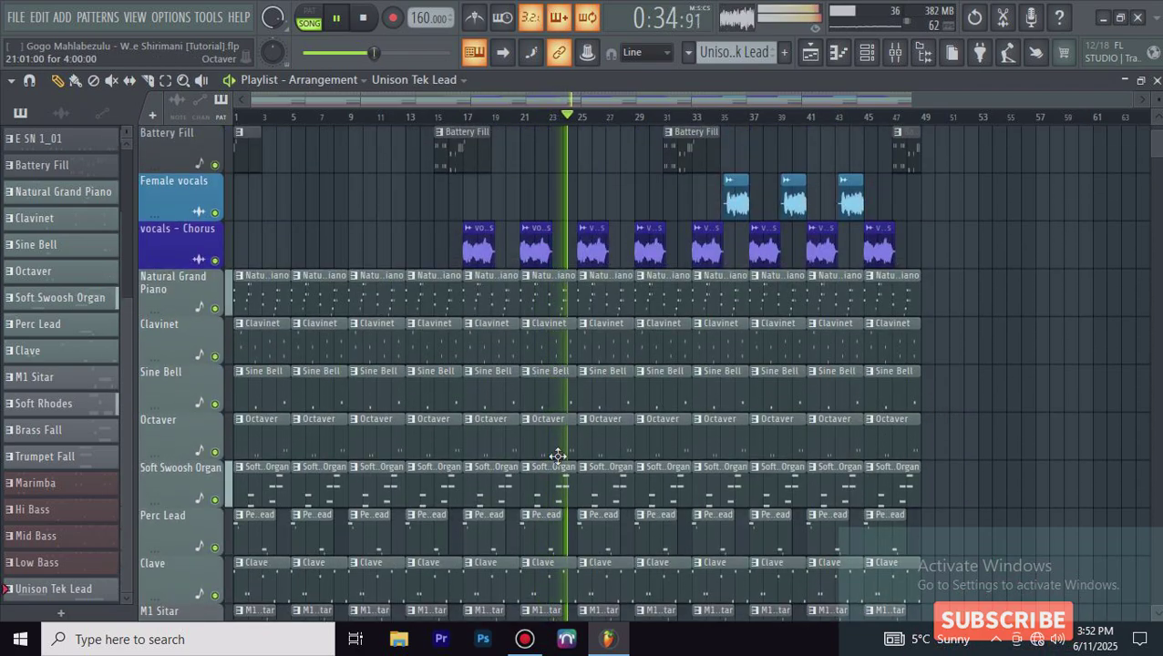
scroll(492, 464, down, 4)
scroll(356, 479, up, 5)
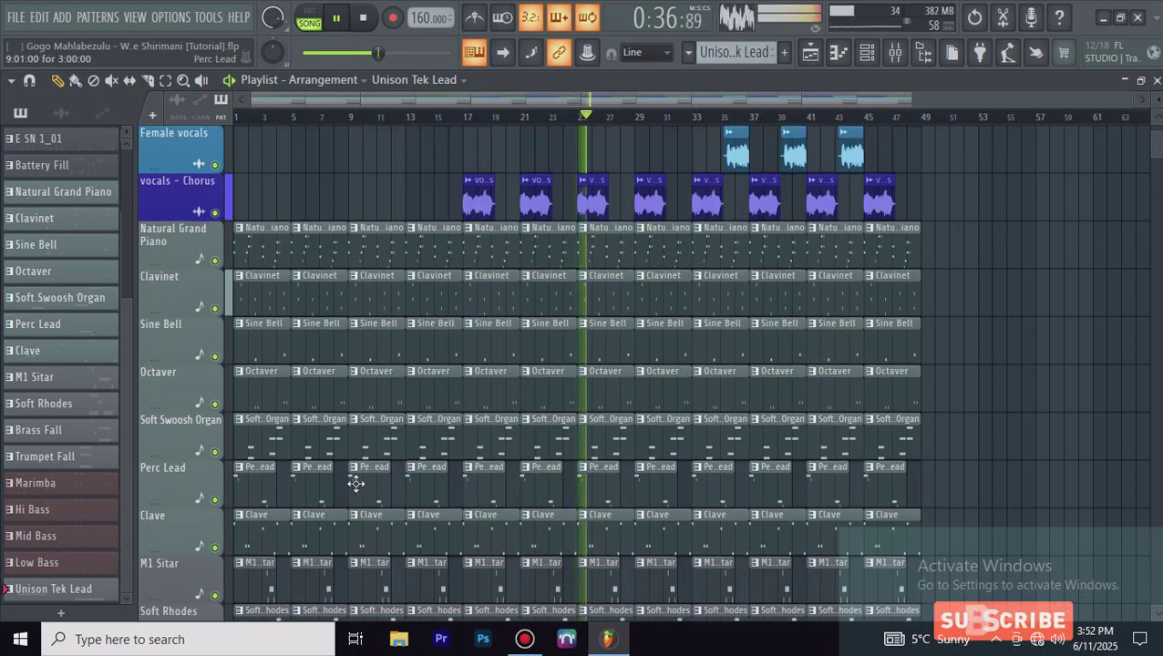
scroll(346, 468, up, 2)
scroll(248, 428, down, 2)
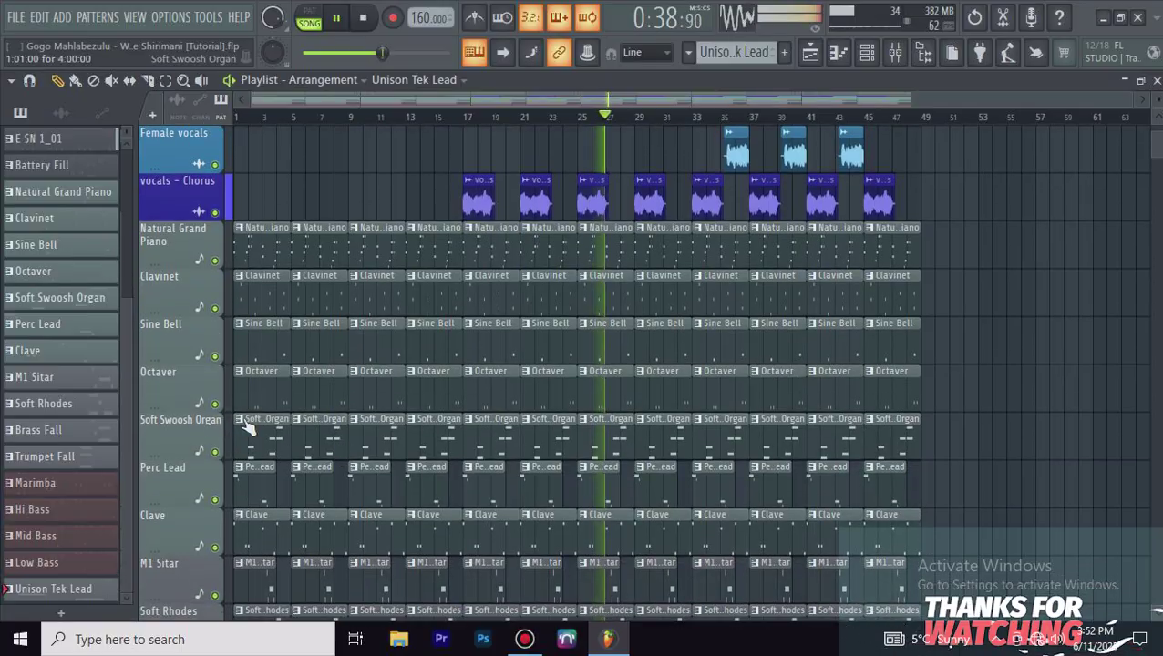
Step: Make the first Soft Swoosh Organ clip unique and delete that track's clips from bar 5 through bar 32
right_click(241, 432)
click(298, 507)
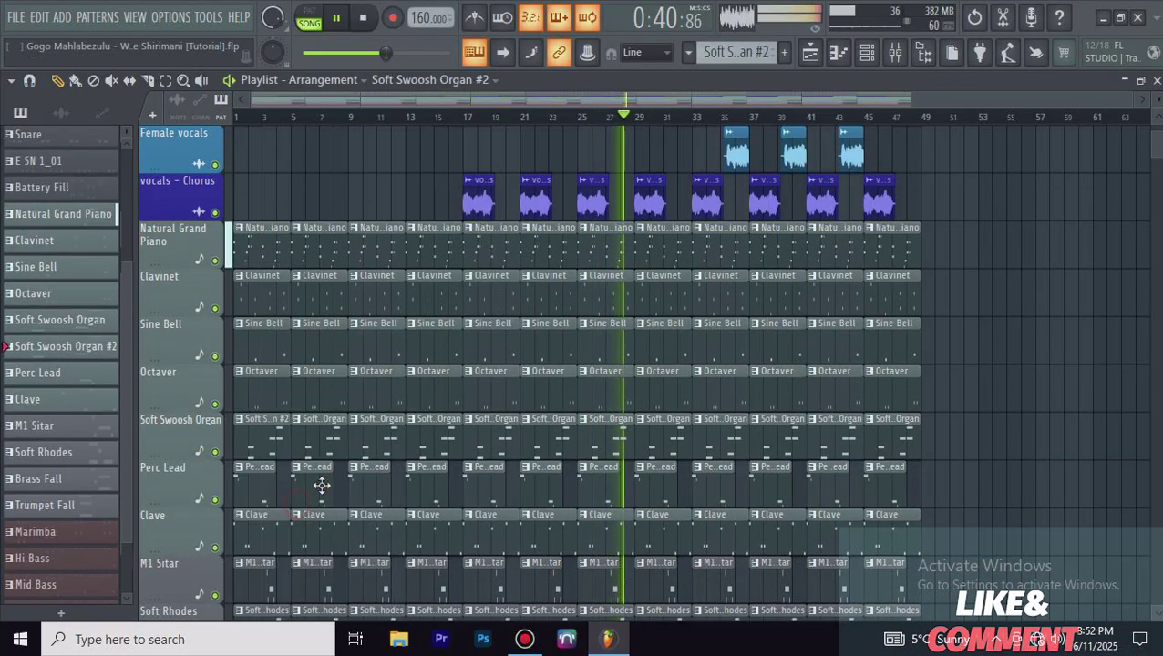
scroll(547, 448, up, 2)
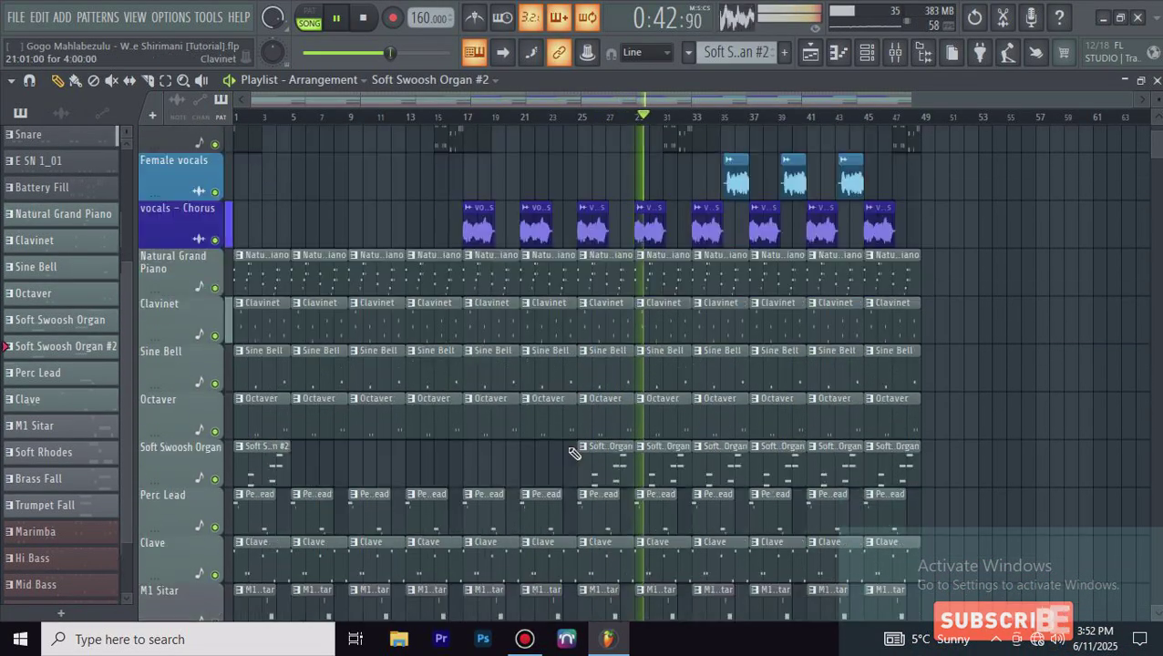
scroll(593, 454, down, 2)
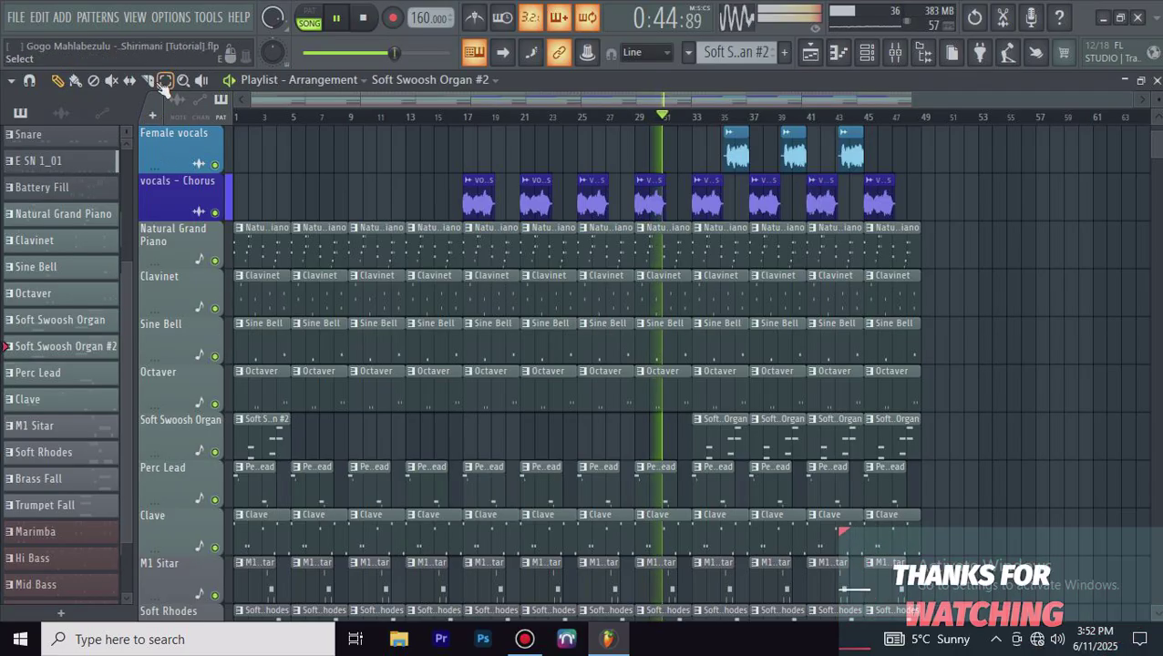
Step: Duplicate the Soft Swoosh Organ #2 clip repeatedly to fill its track through bar 32
key(ctrl+b)
key(ctrl+b)
key(ctrl+b)
key(ctrl+b)
key(ctrl+b)
key(ctrl+b)
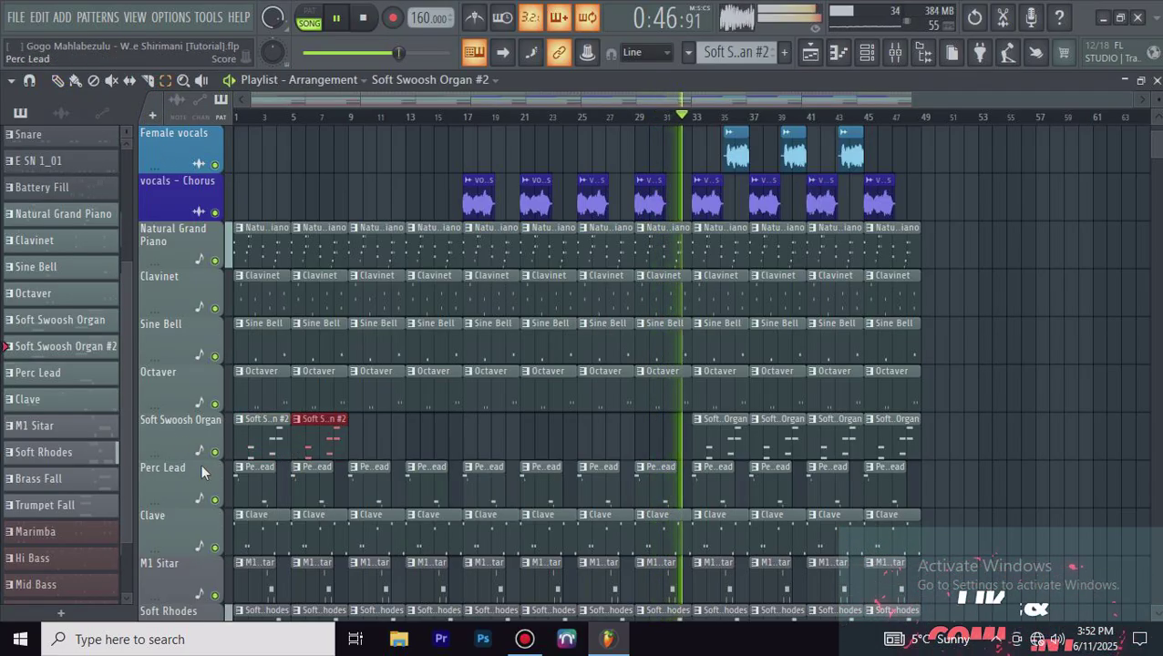
key(ctrl+b)
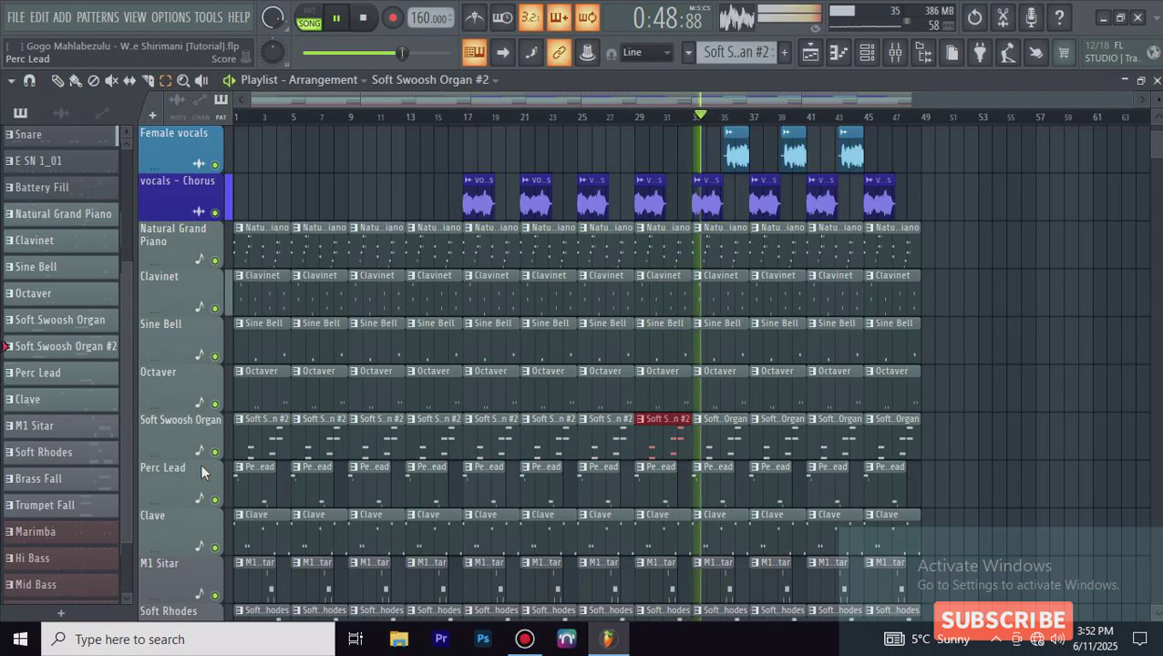
Step: In Soft Swoosh Organ #2, lower the bar 4 chord one octave and delete the A#4 and D#4 notes in bar 3
double_click(272, 432)
drag(400, 99, 72, 146)
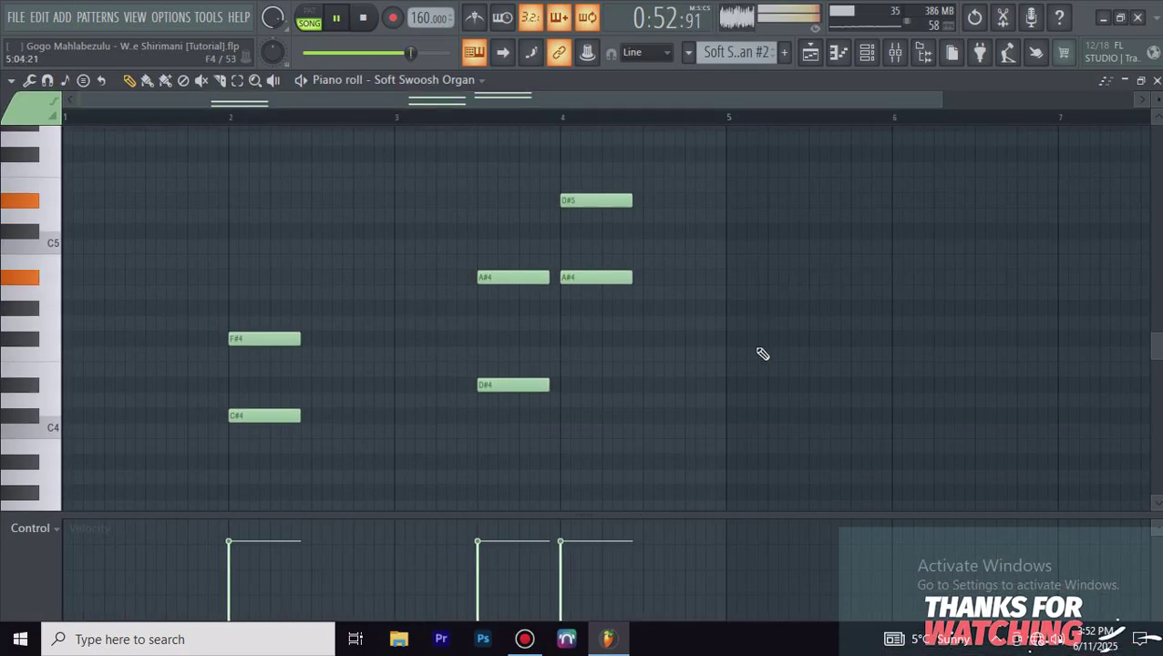
scroll(762, 353, down, 1)
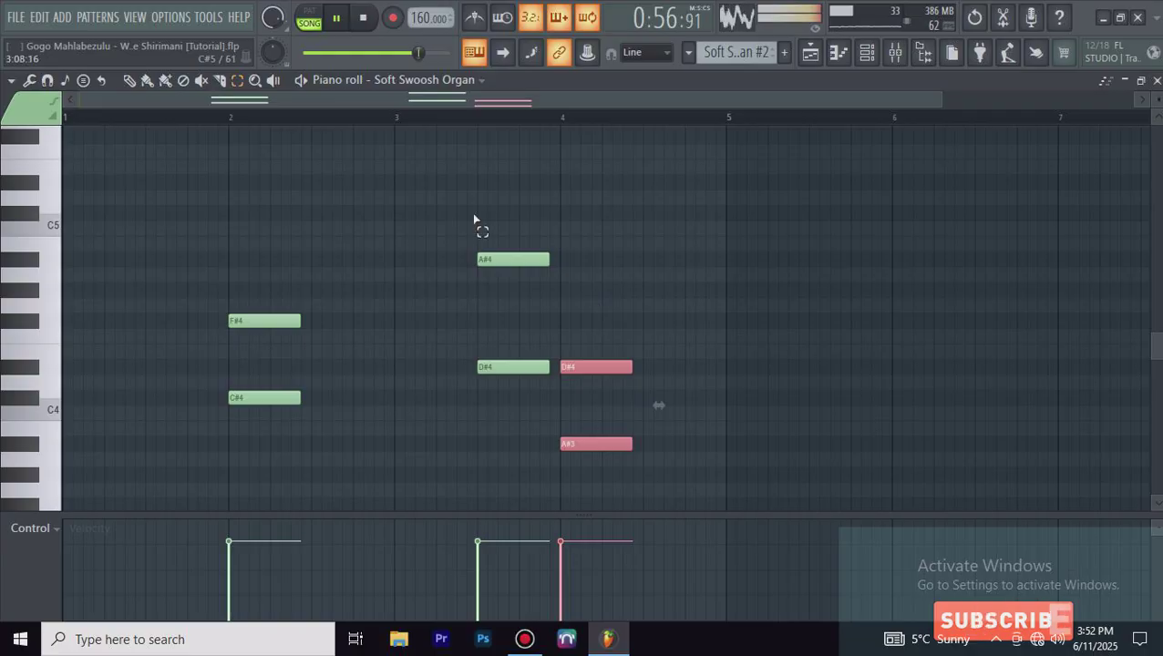
key(Delete)
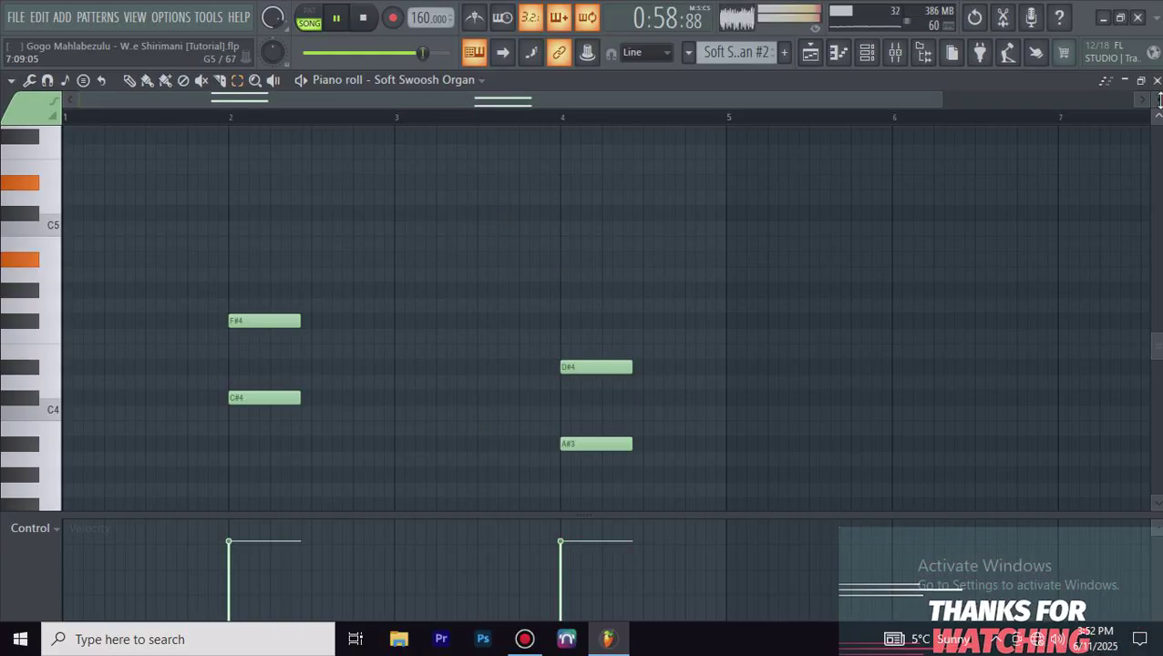
key(F5)
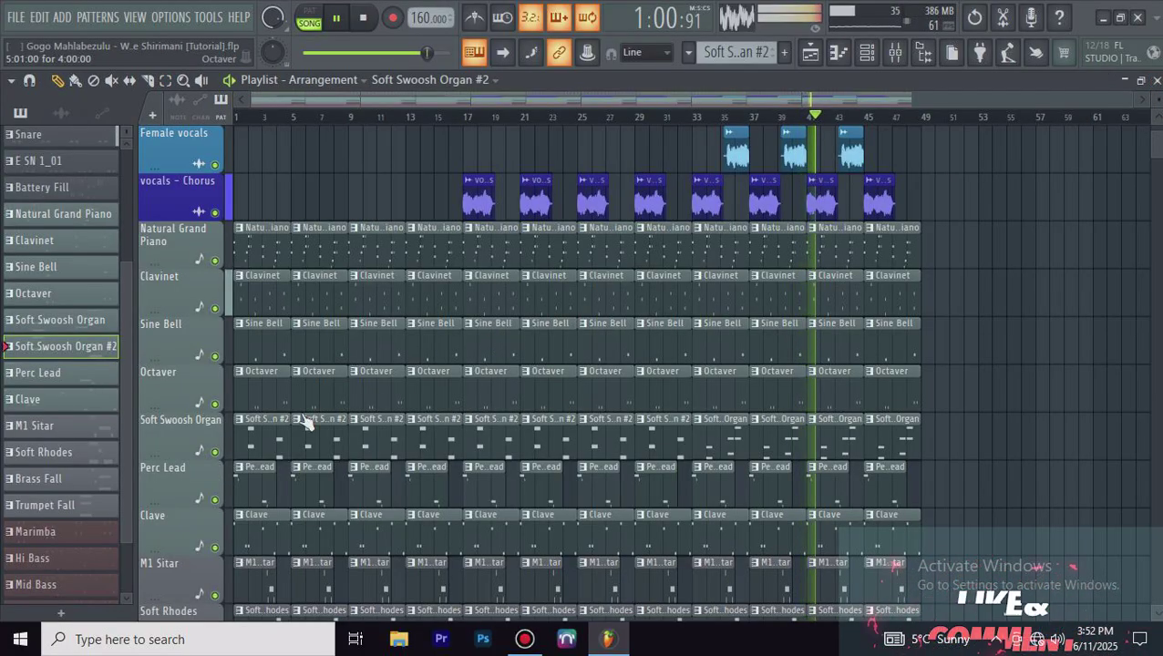
Step: Rename the Soft Swoosh Organ #2 pattern as Soft Swoosh Organ and give it a brighter teal colour
click(241, 419)
click(286, 417)
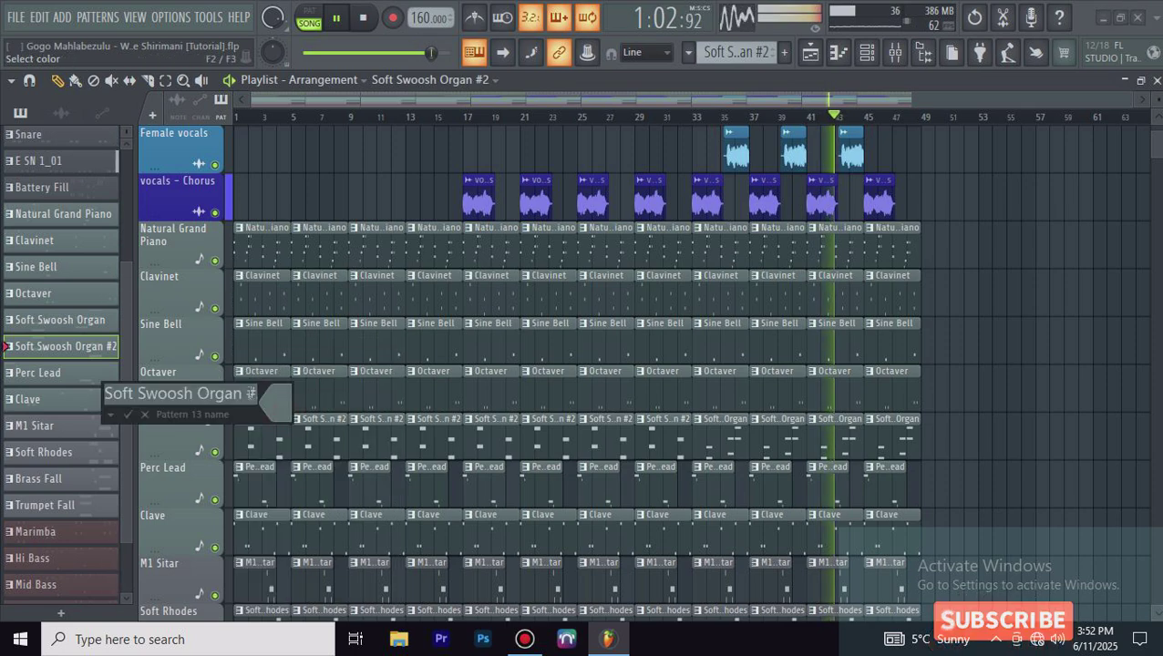
key(BackSpace)
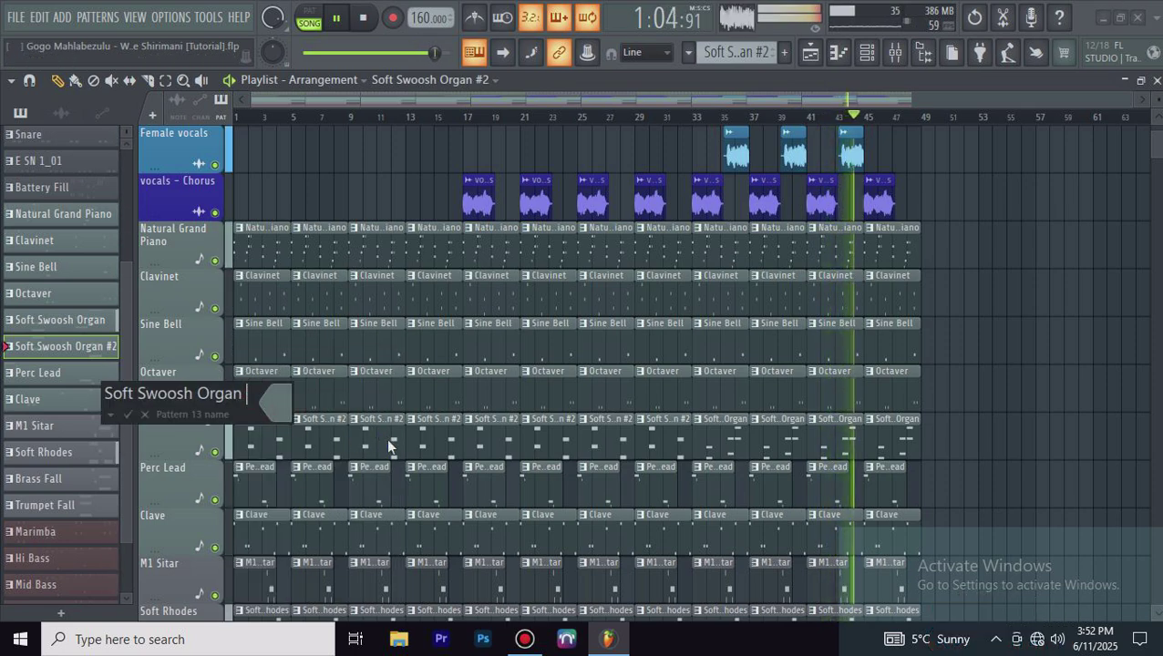
click(280, 415)
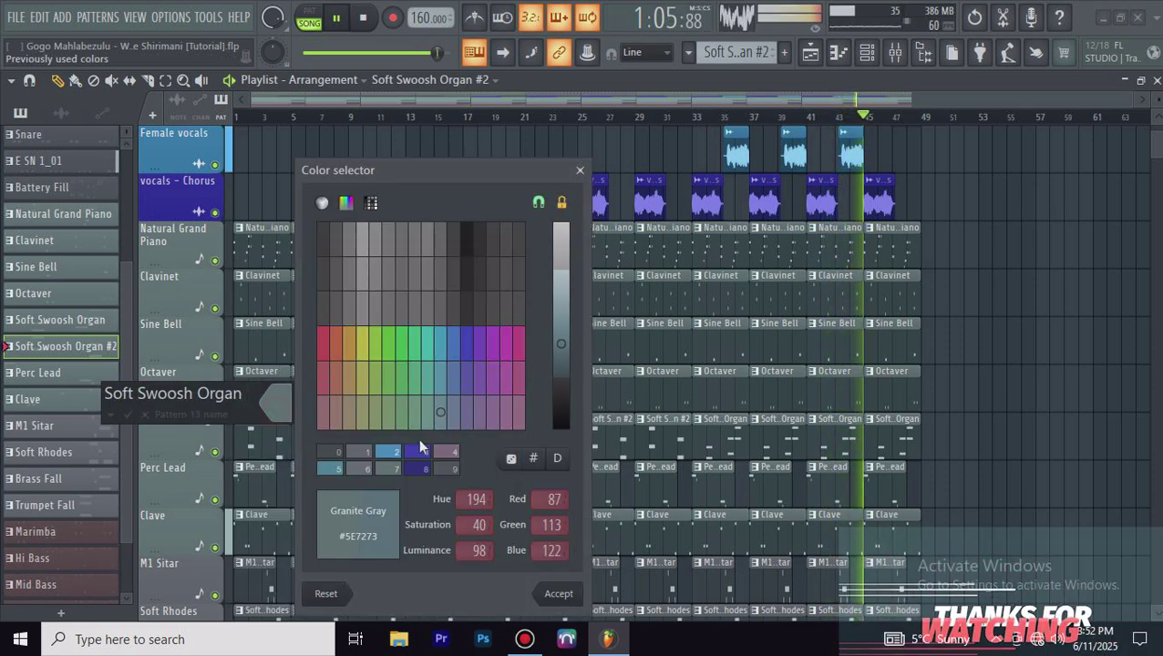
click(556, 593)
key(Return)
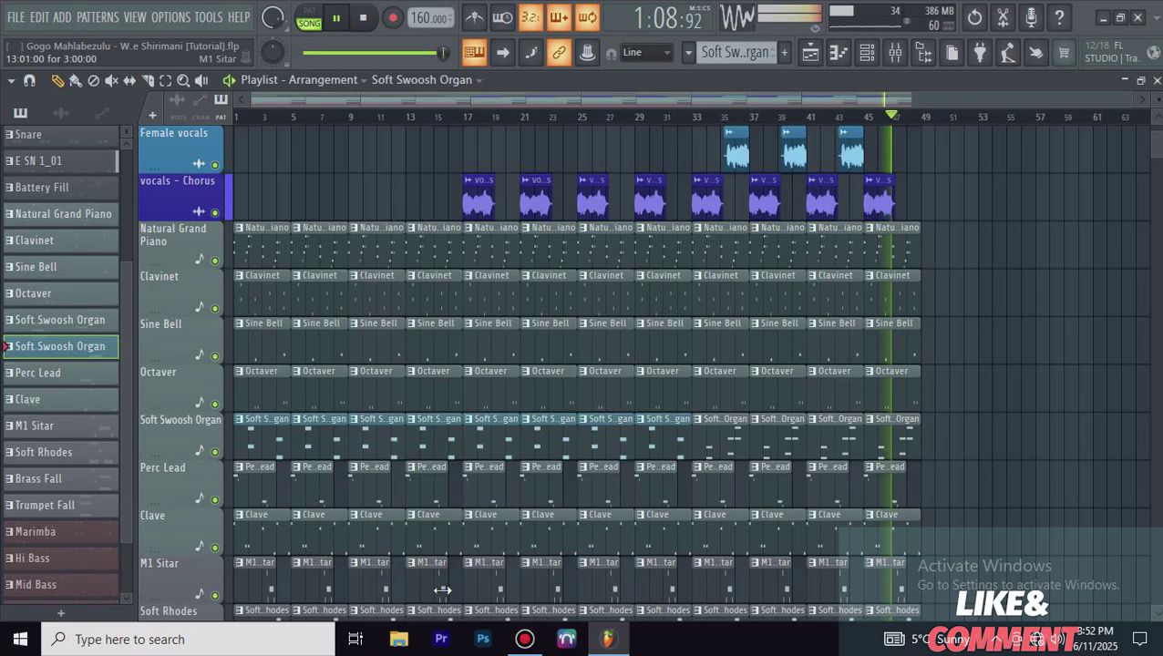
Step: Insert an empty playlist track between Battery Fill and Female vocals
scroll(874, 470, down, 4)
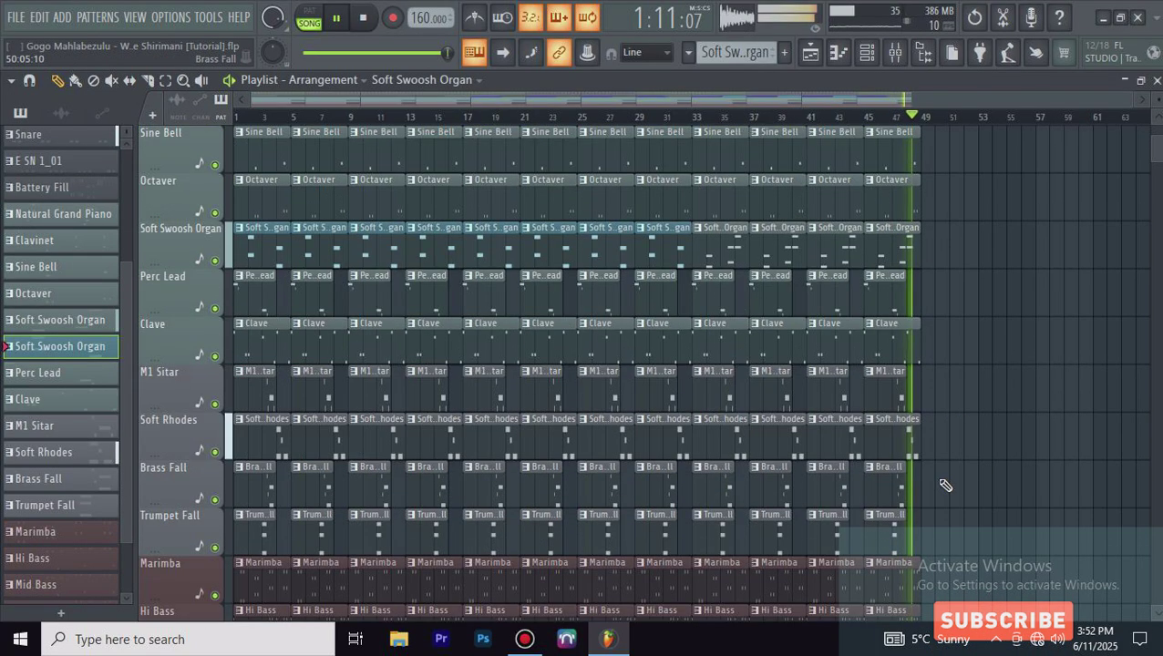
scroll(994, 423, up, 2)
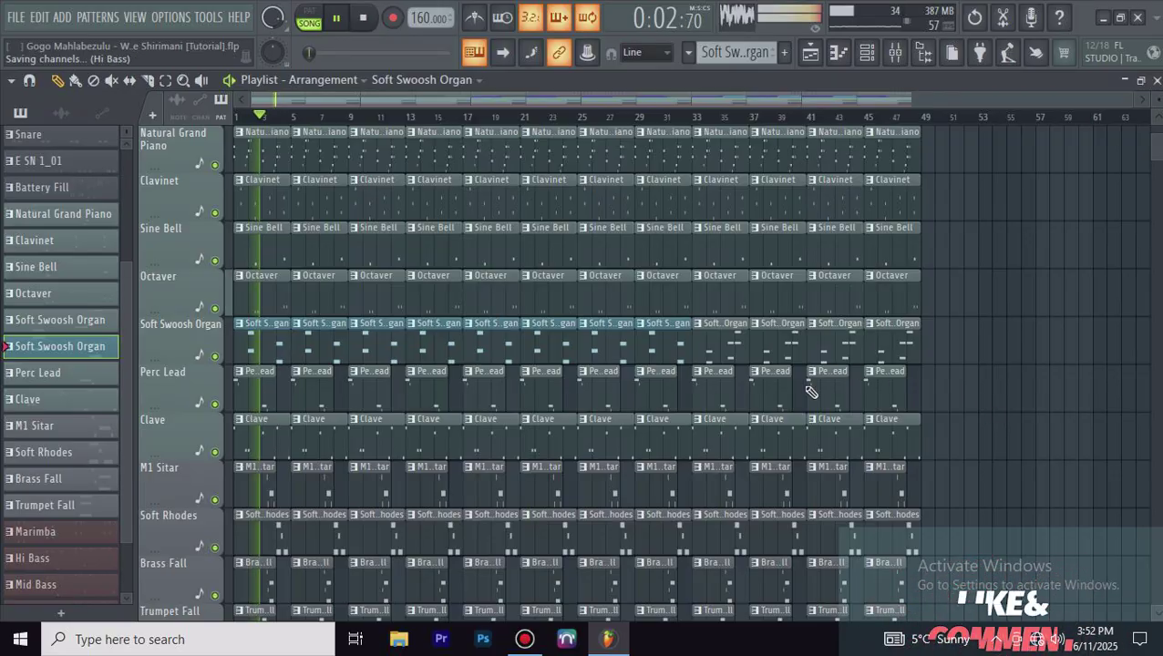
scroll(832, 367, up, 5)
scroll(688, 343, down, 4)
scroll(493, 337, up, 3)
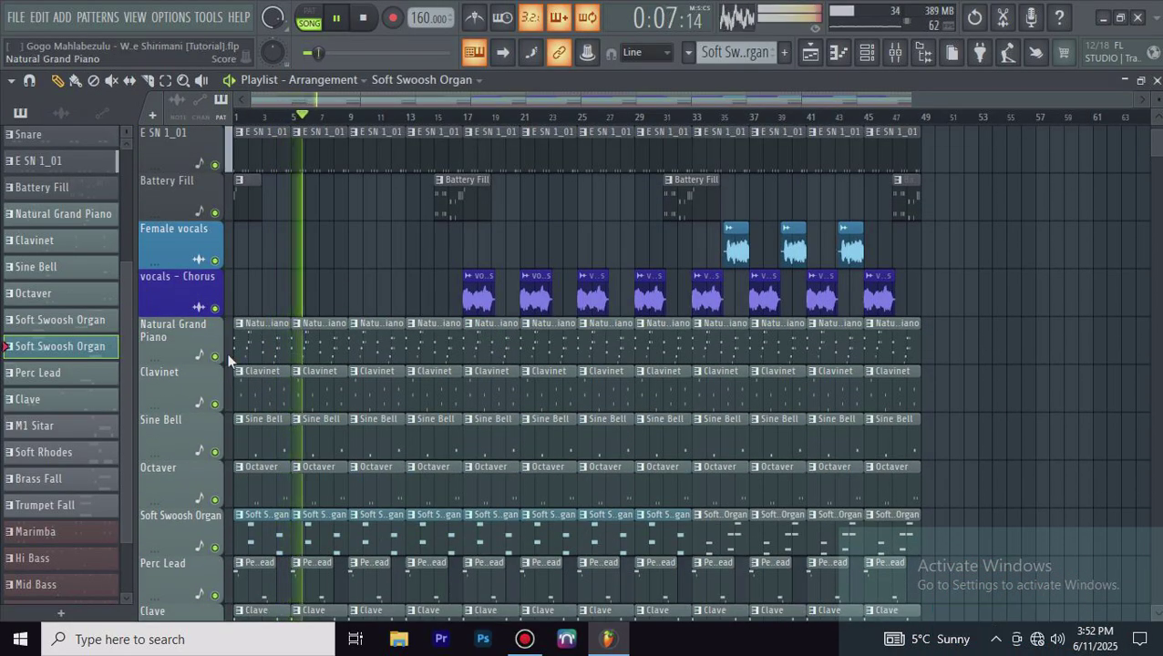
scroll(223, 365, down, 3)
scroll(215, 371, up, 3)
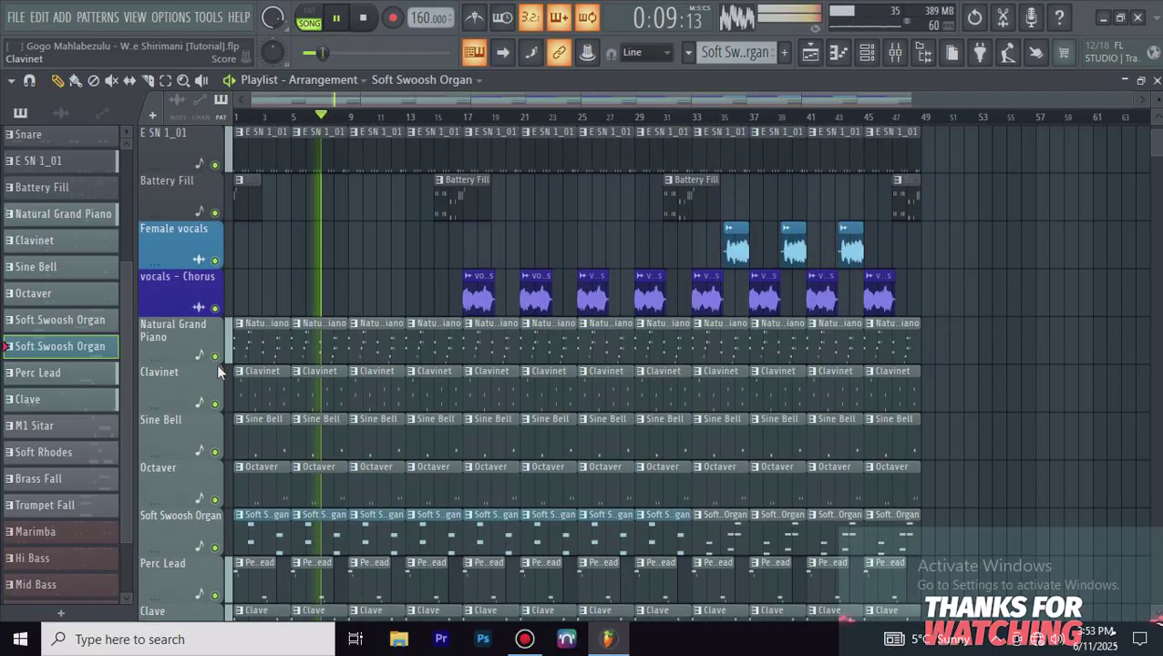
right_click(190, 362)
click(218, 527)
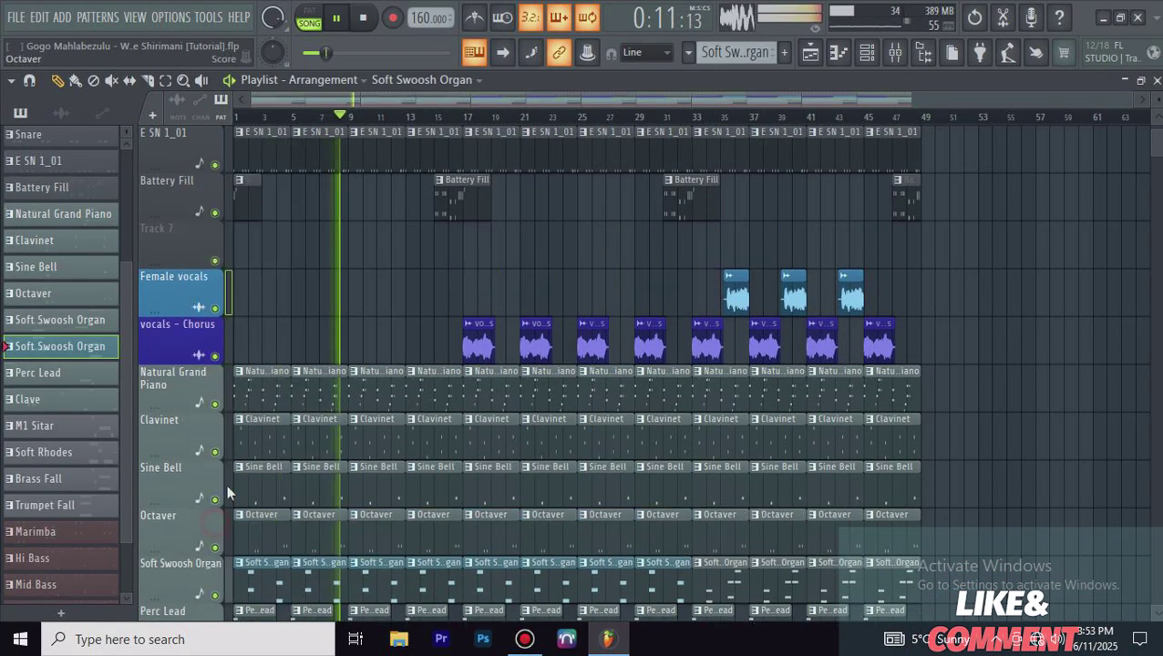
Step: Create a new empty pattern named Bongos
click(243, 247)
click(733, 52)
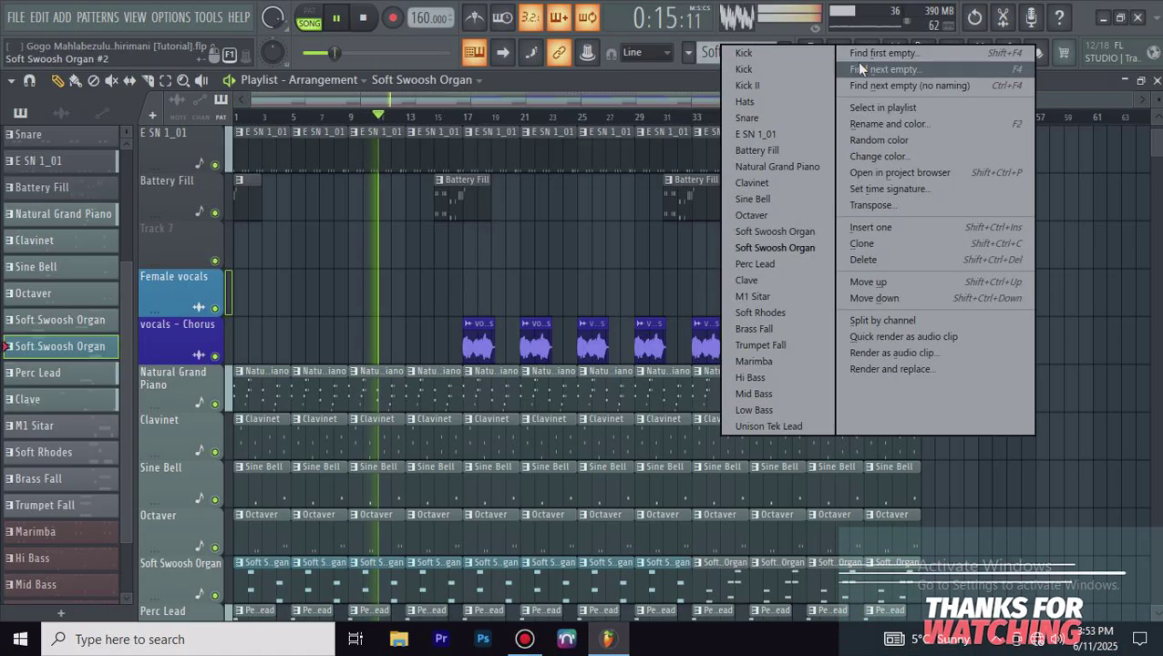
click(855, 62)
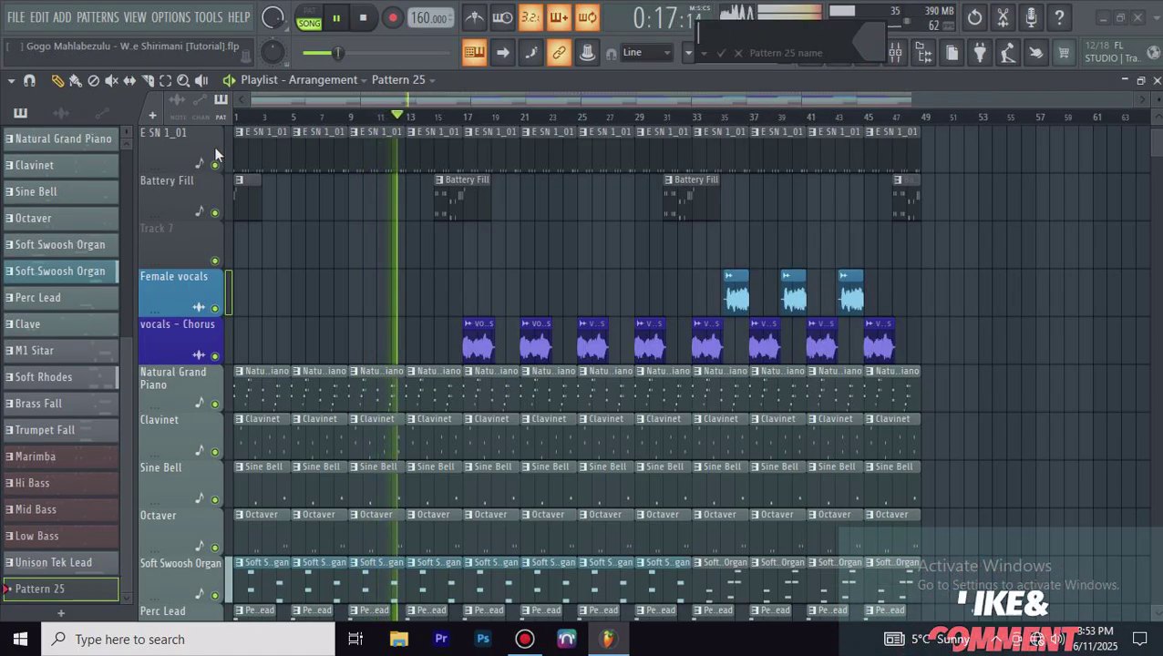
text(Bongod)
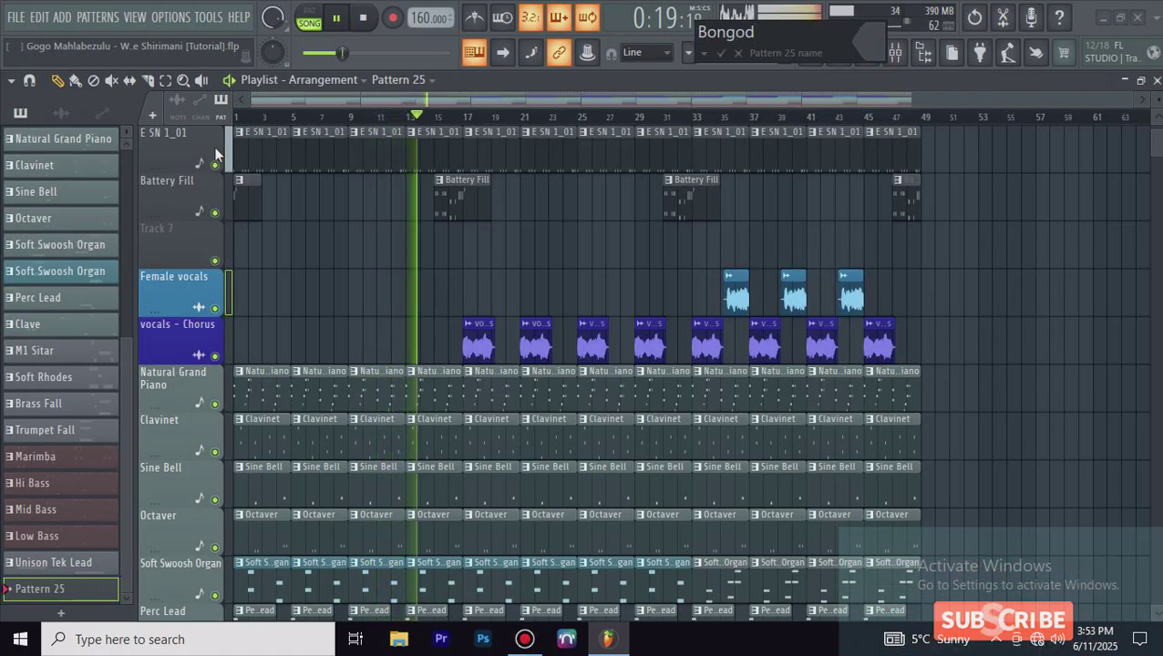
key(BackSpace)
text(s)
key(Return)
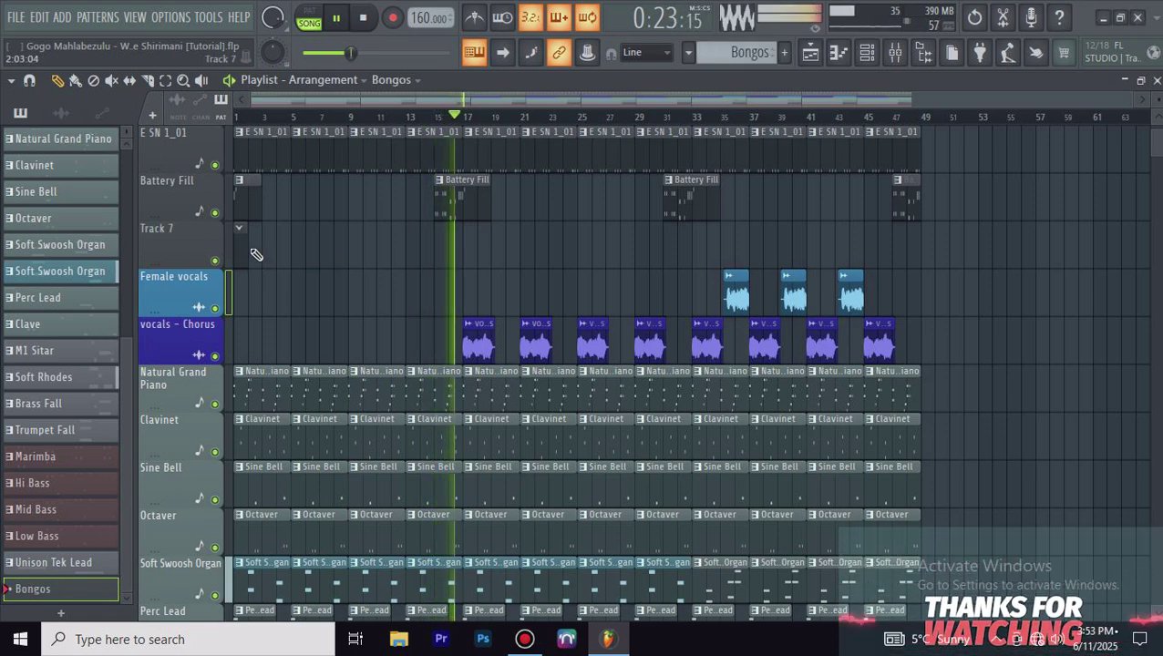
Step: Fill bars 1 to 16 of the empty track with Bongos clips and auto-name the track after them
scroll(425, 295, up, 3)
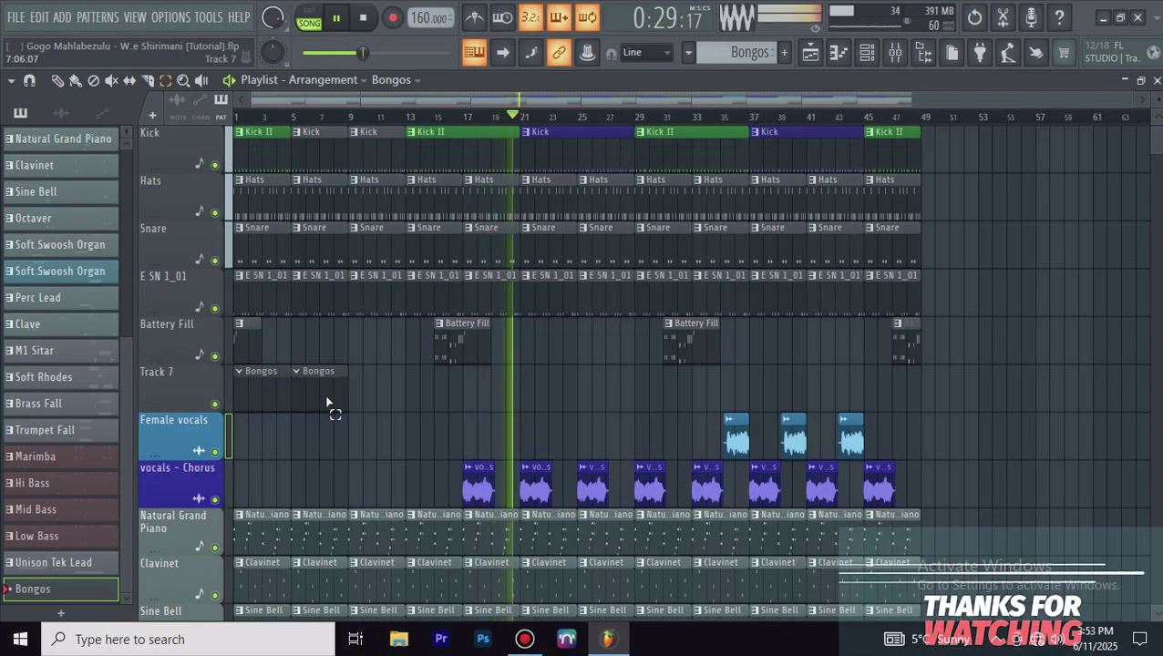
drag(330, 404, 251, 411)
key(ctrl+b)
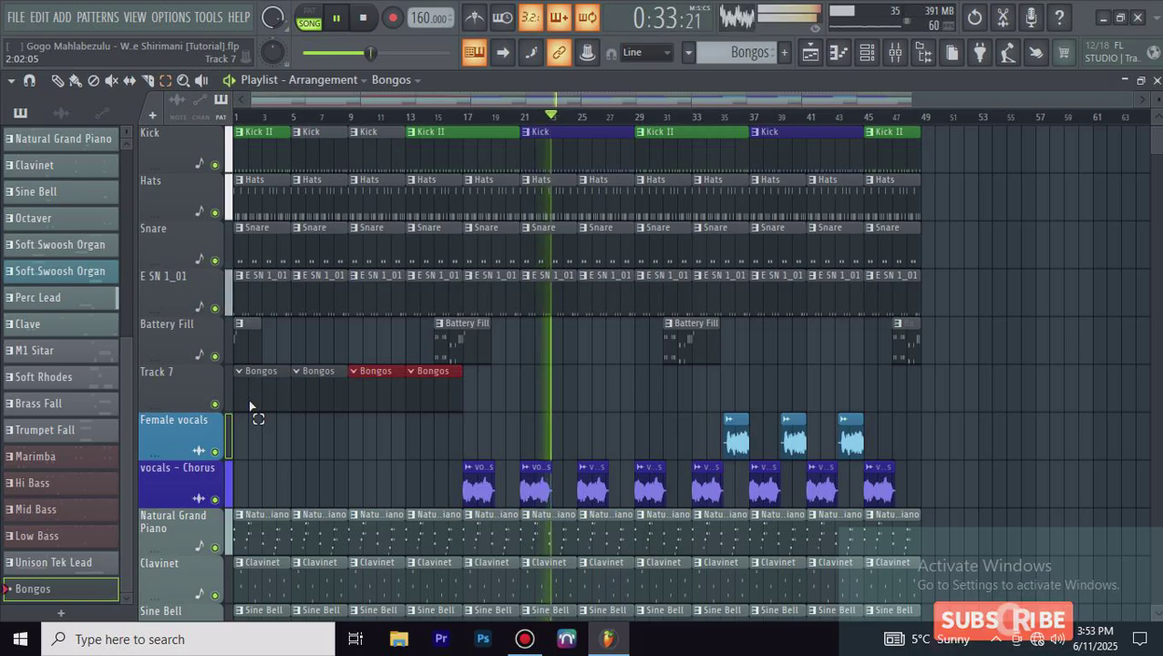
scroll(715, 313, down, 3)
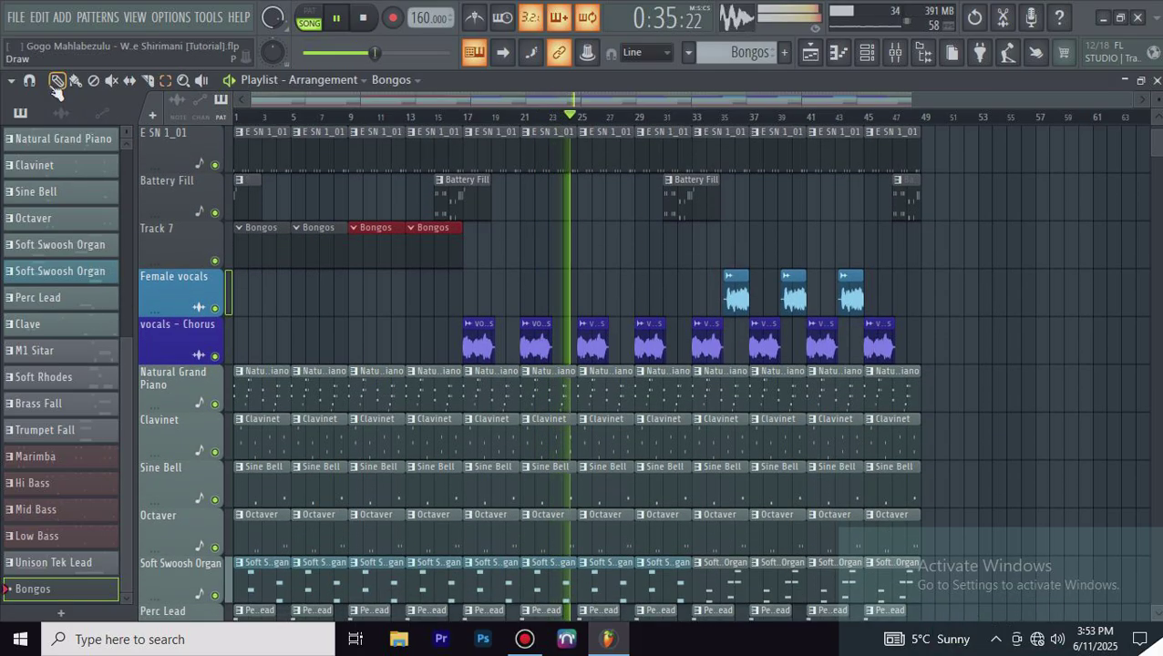
right_click(229, 256)
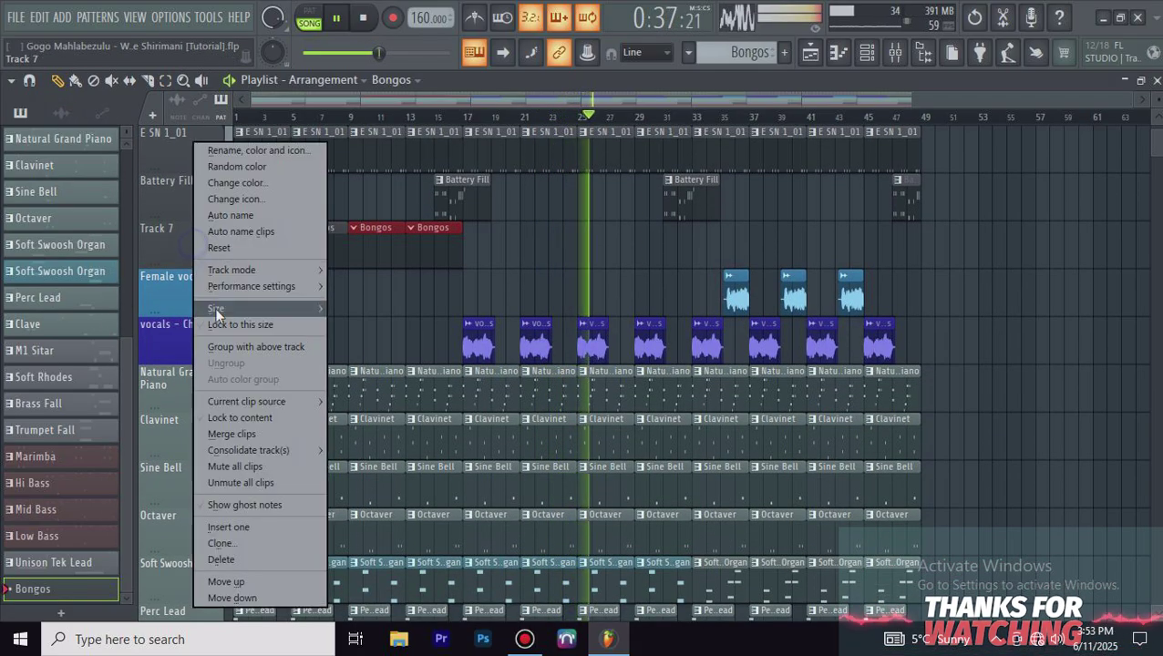
click(242, 216)
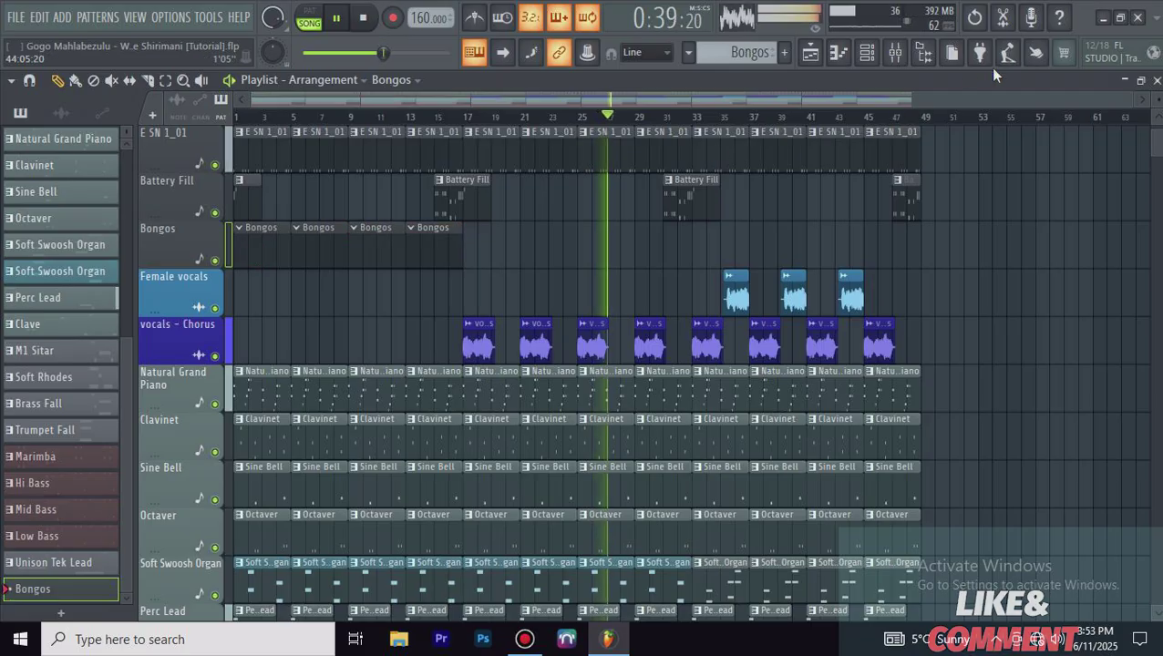
Step: Open the Bongos channel of the new pattern in the piano roll
click(868, 57)
scroll(479, 295, up, 3)
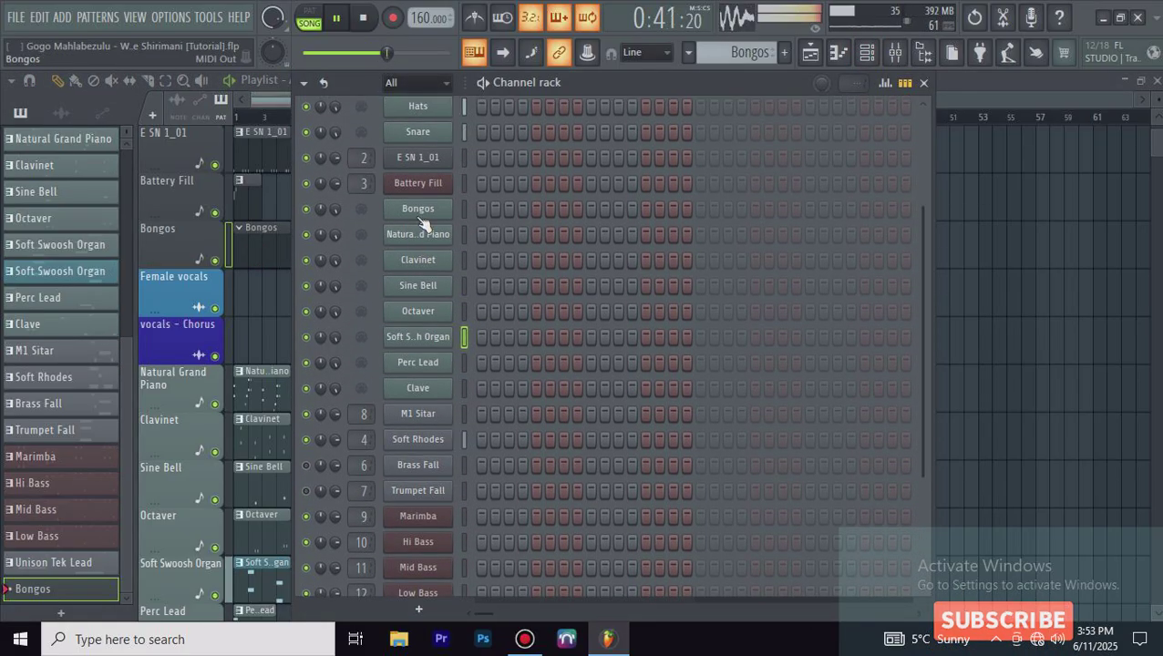
right_click(445, 209)
click(484, 209)
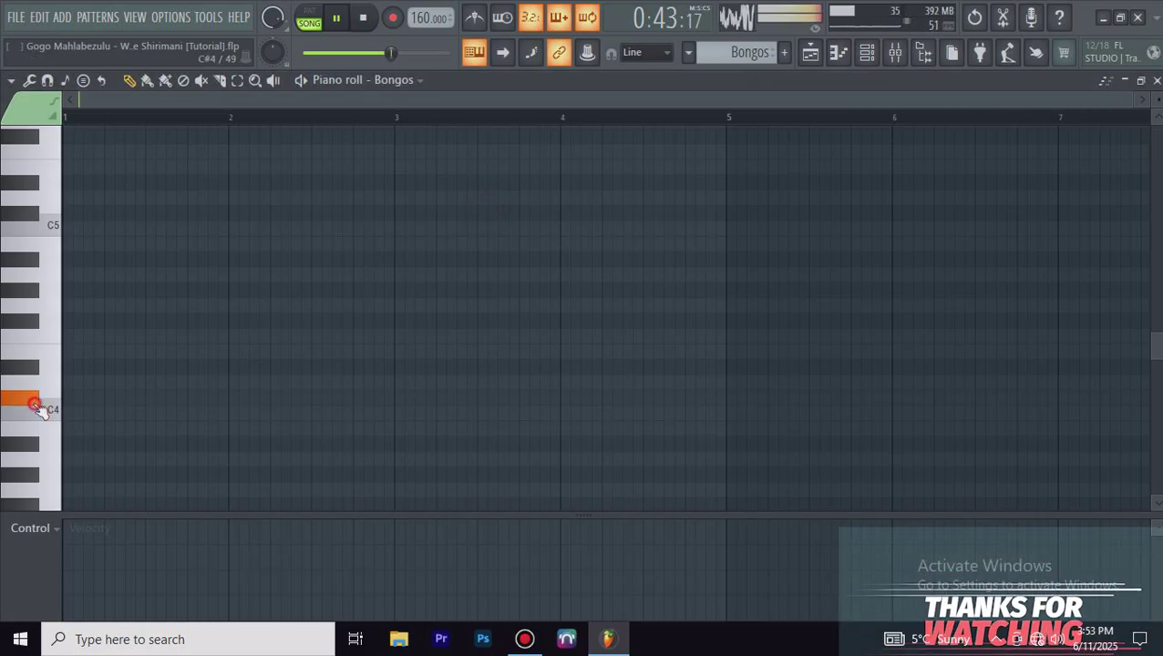
Step: Audition the bongo sounds on piano-roll keys across several octaves
scroll(36, 364, down, 1)
click(37, 292)
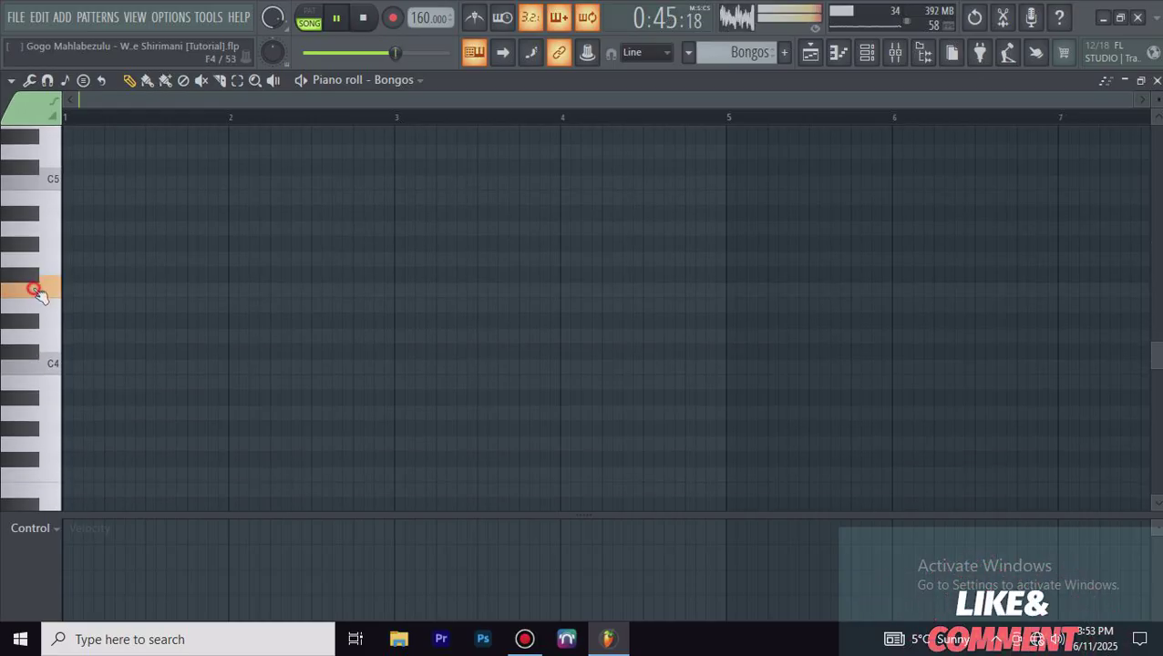
scroll(46, 361, down, 4)
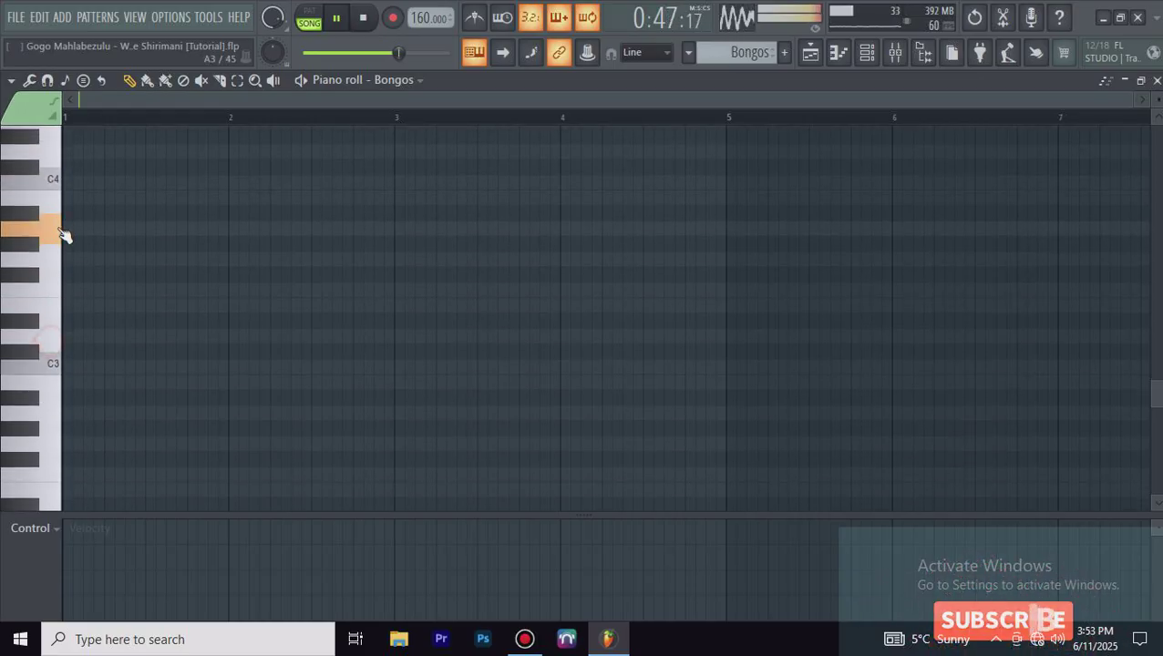
click(36, 339)
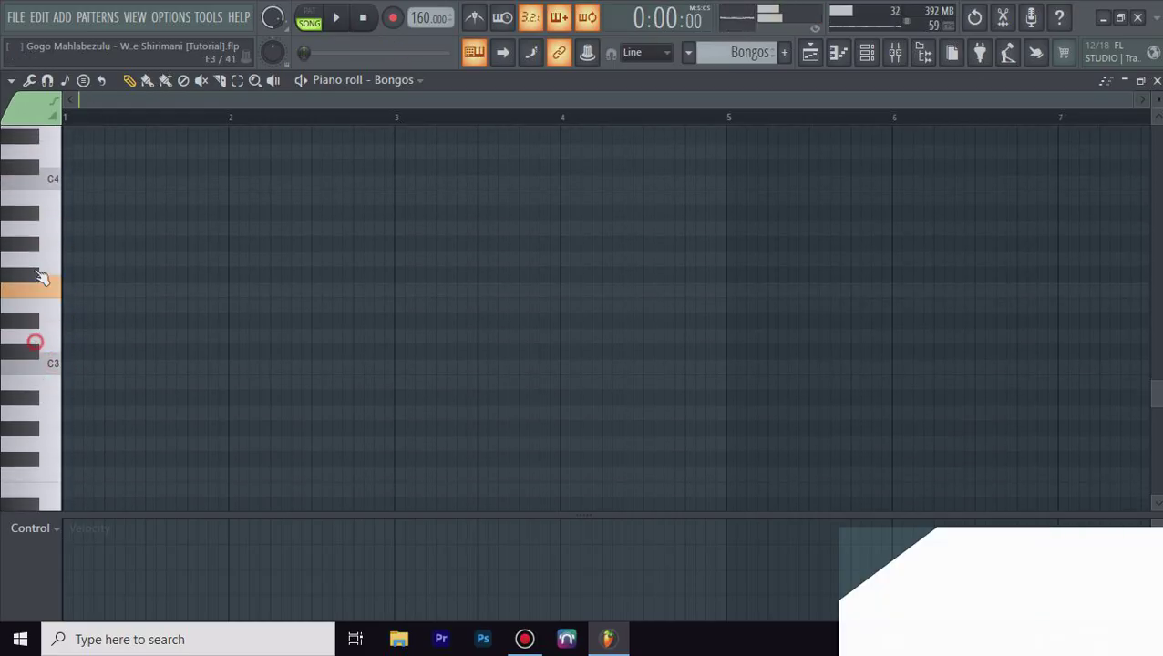
scroll(37, 273, up, 3)
click(32, 193)
scroll(34, 328, up, 5)
click(37, 312)
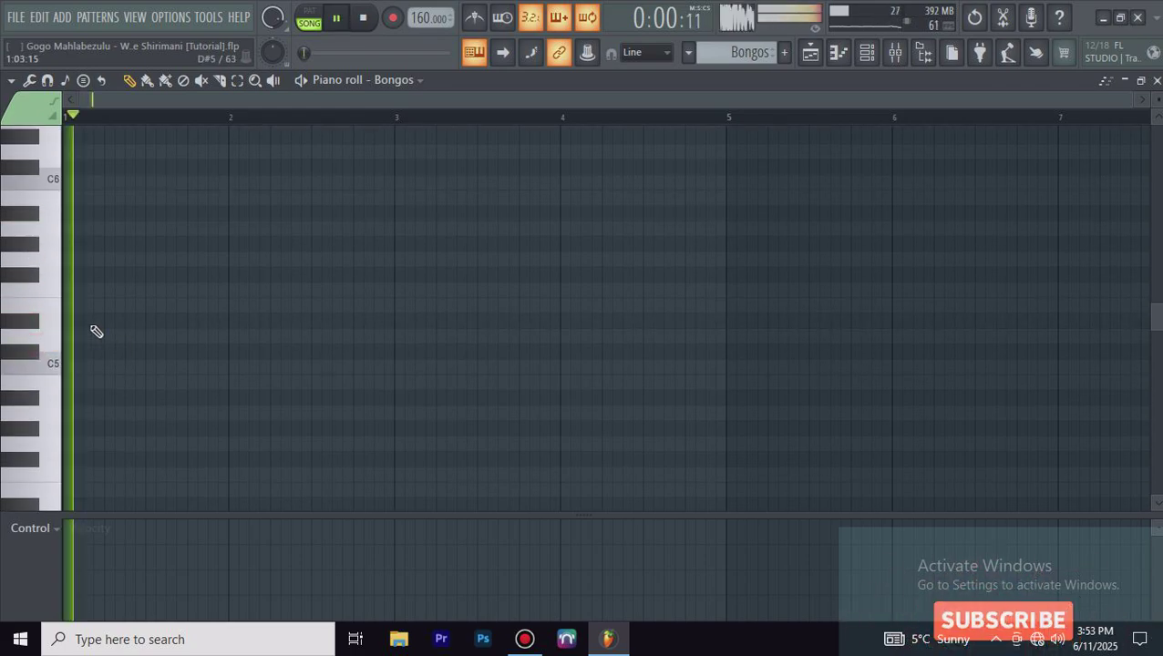
Step: Build two stacked hits of C#5, D5 and D#5 near the end of bar 1 at maximum velocity
click(88, 321)
click(87, 351)
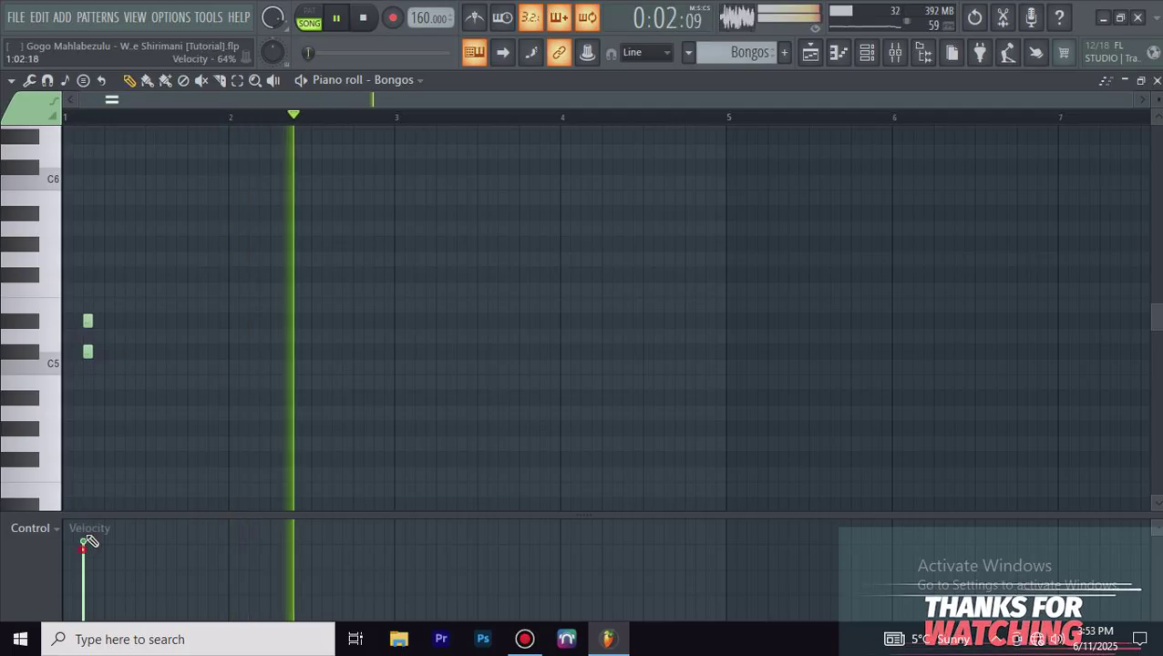
key(space)
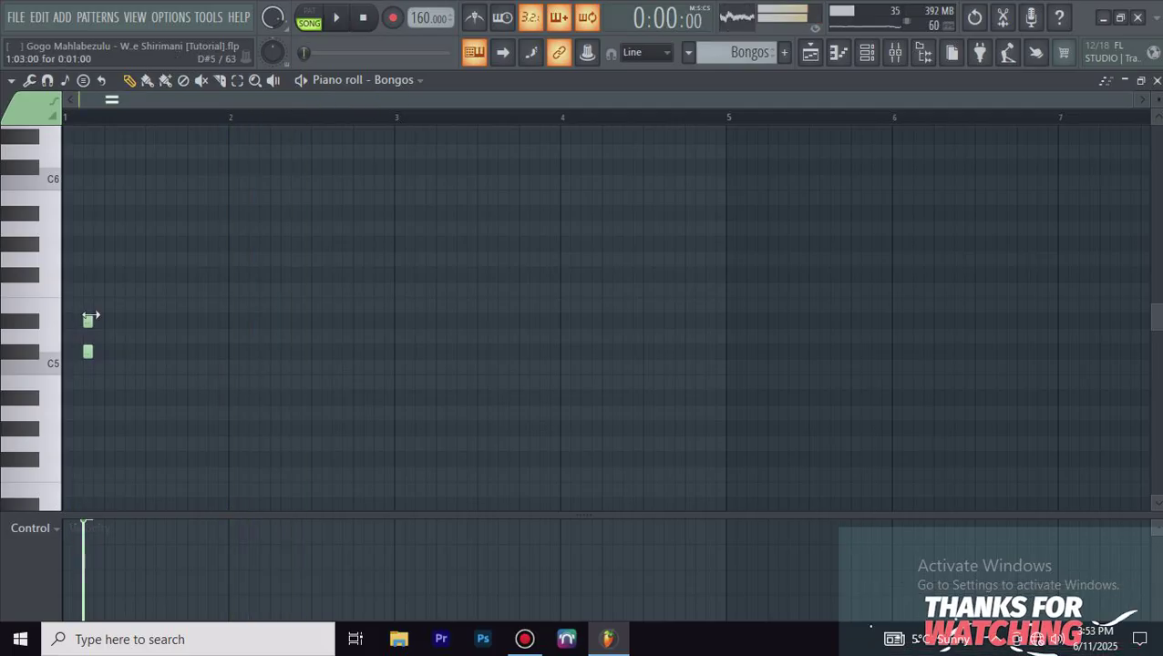
click(197, 336)
key(space)
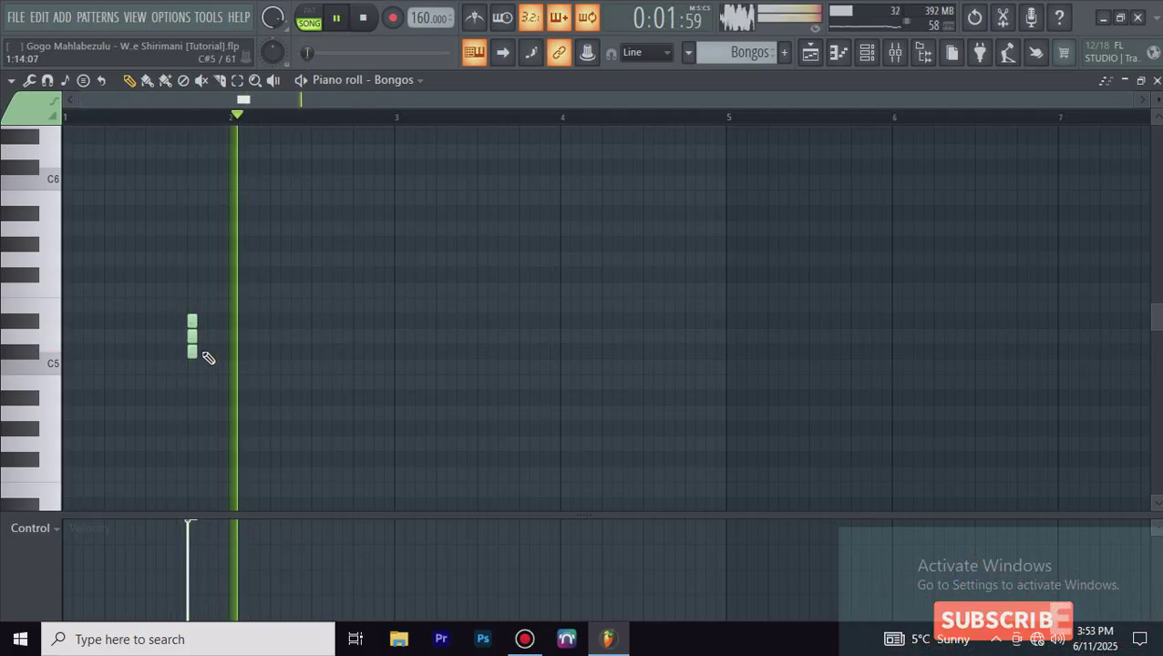
click(211, 352)
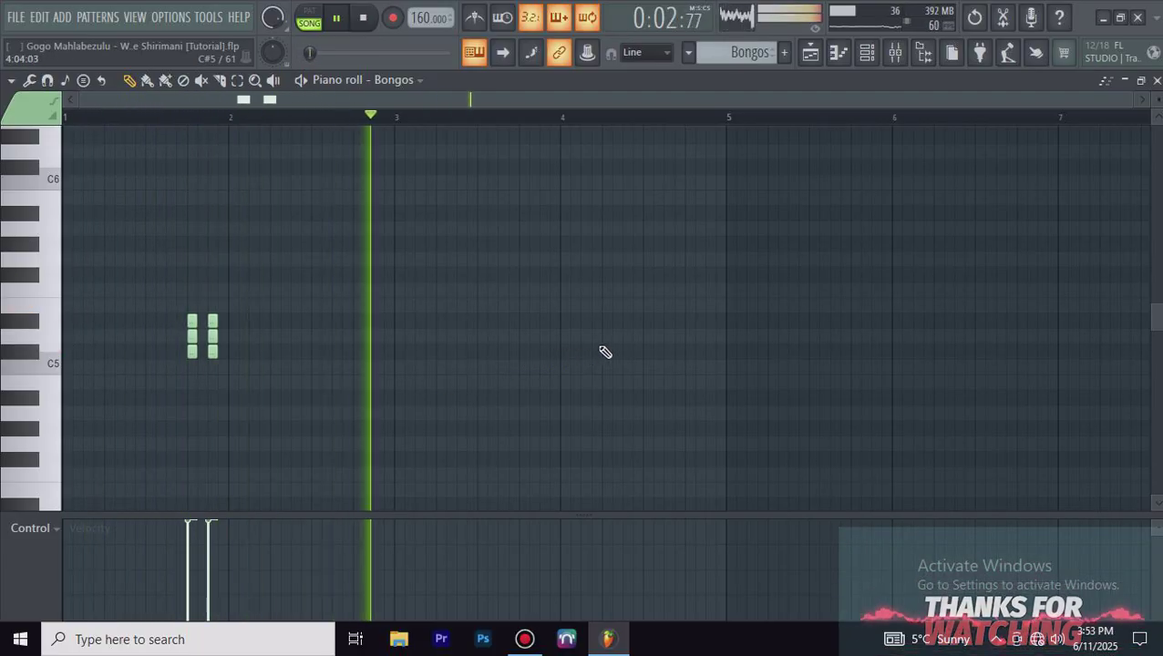
key(space)
Step: Add three consecutive hits of paired C#5 and D#5 notes near the end of bar 3
click(519, 353)
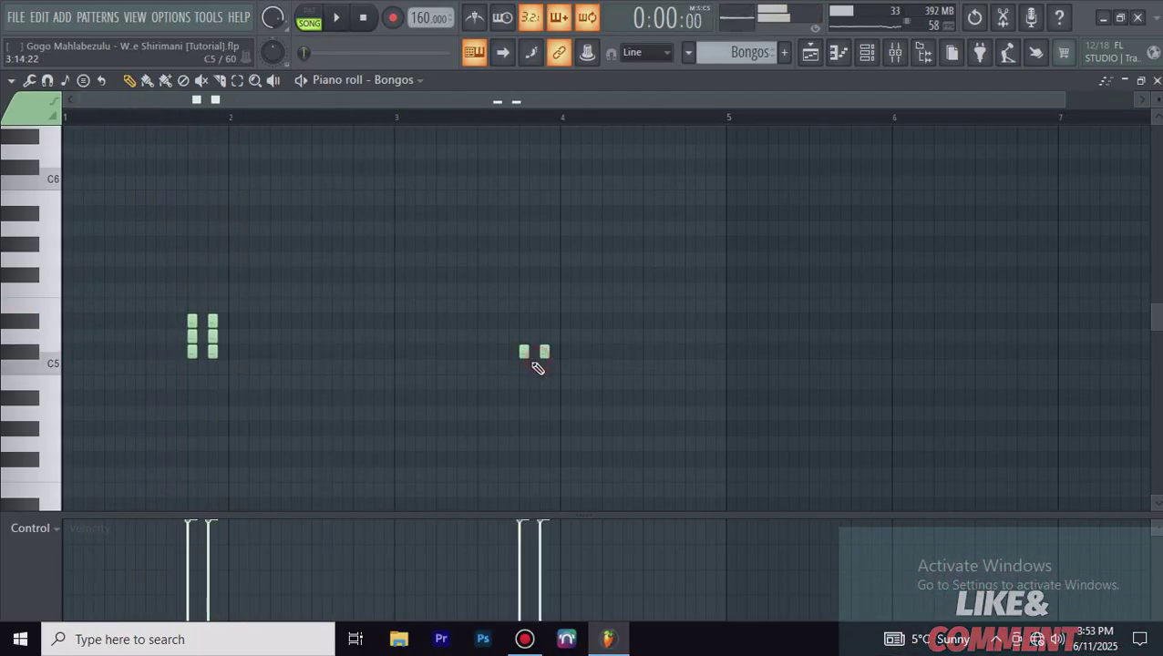
click(544, 321)
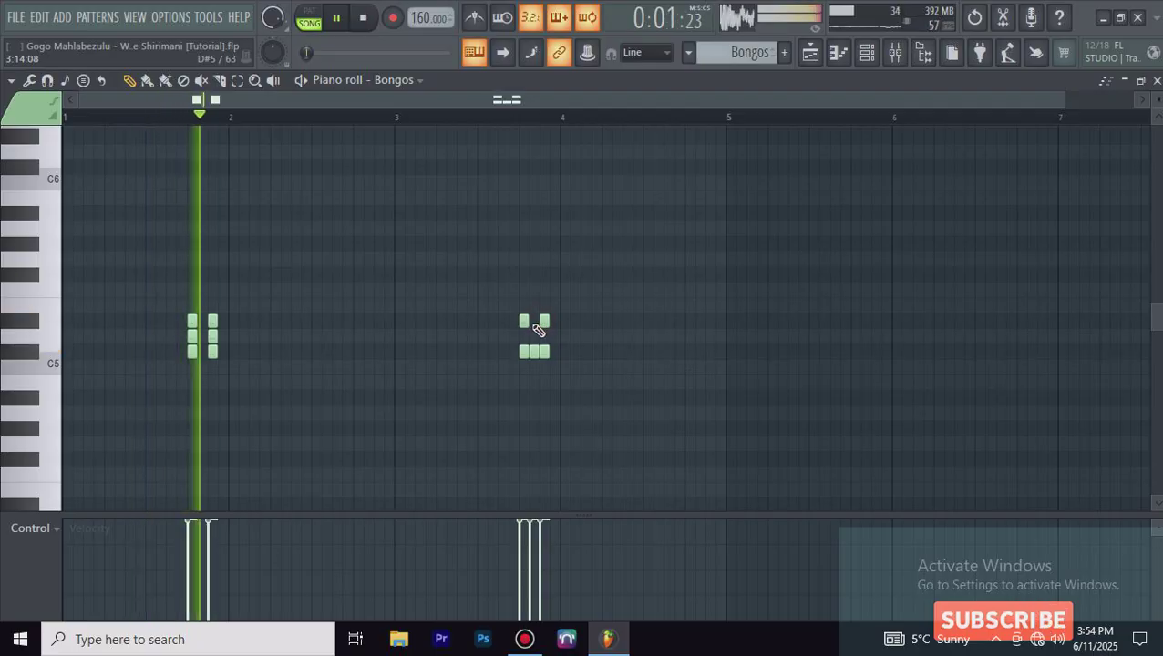
click(534, 321)
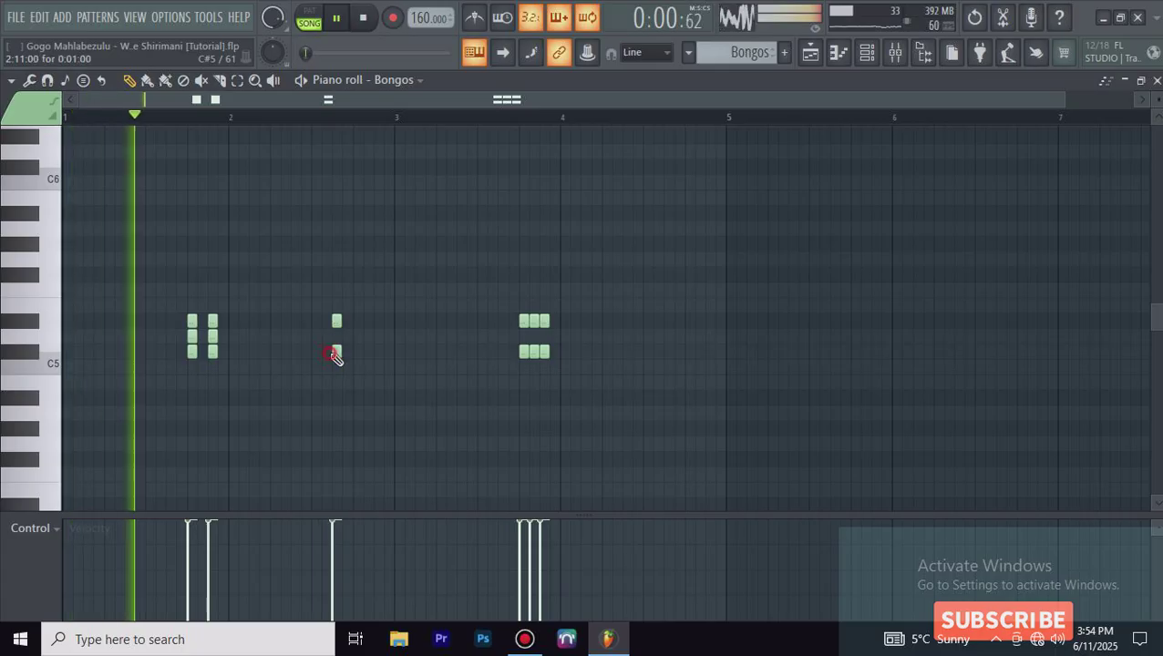
Step: Add paired C#5 and D#5 bongo hits, two late in bar 2 and two at the start of bar 3
click(357, 351)
click(357, 321)
click(394, 321)
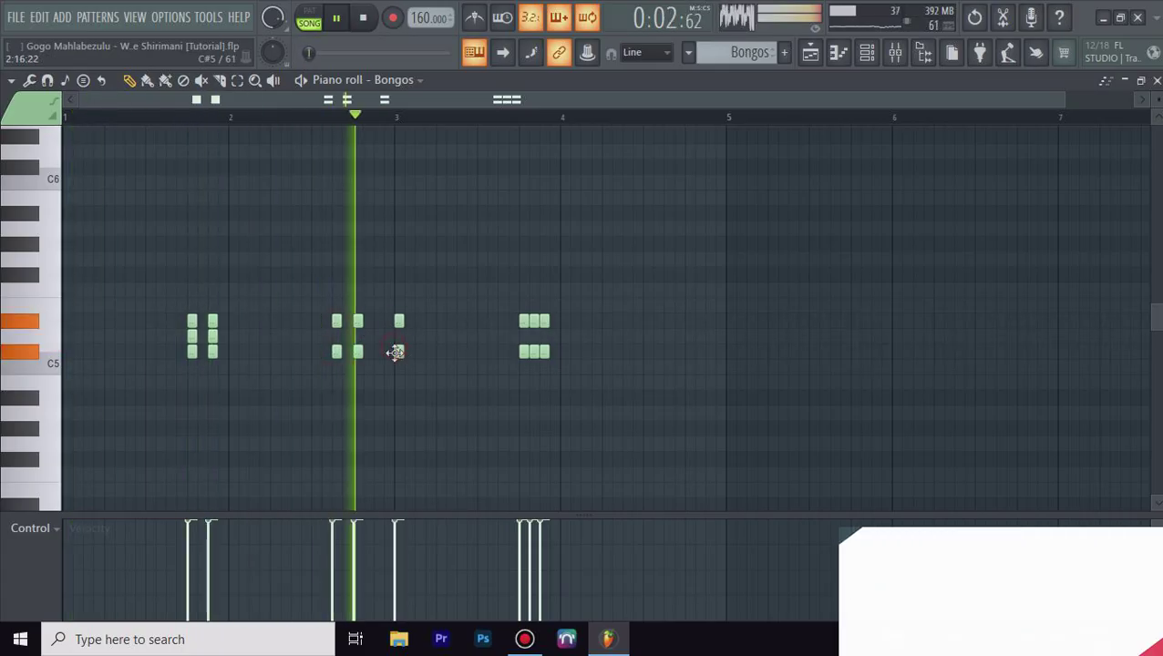
click(398, 352)
click(420, 352)
click(420, 321)
key(space)
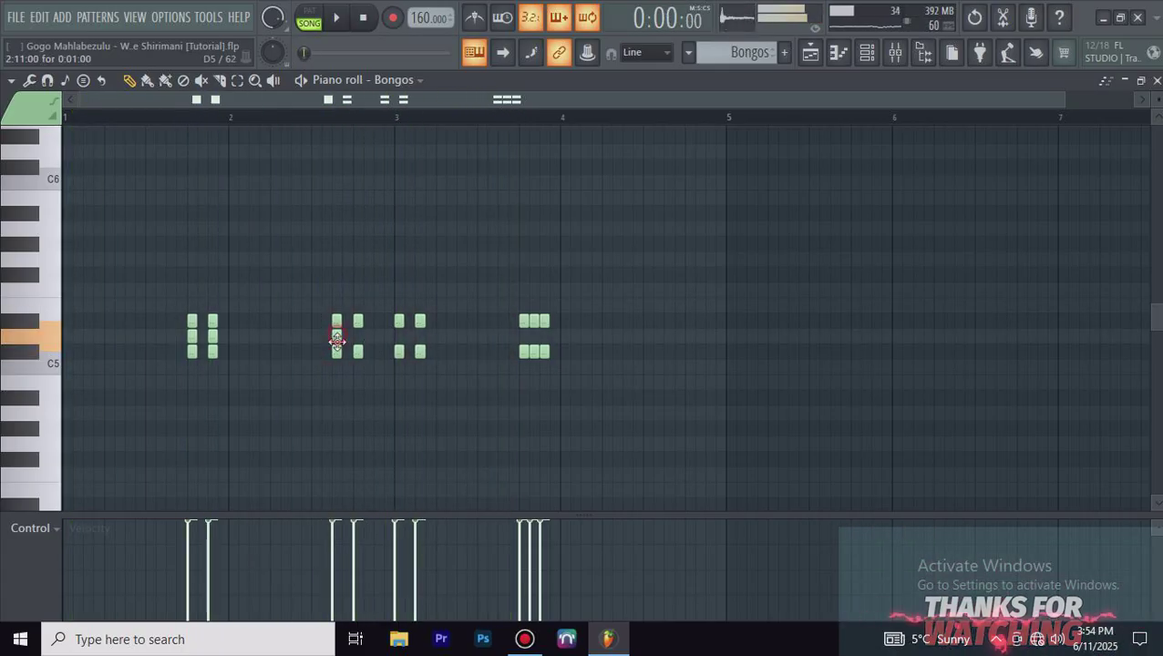
Step: Replace the D#5 notes with D5 in the four hits around the start of bar 3
right_click(420, 321)
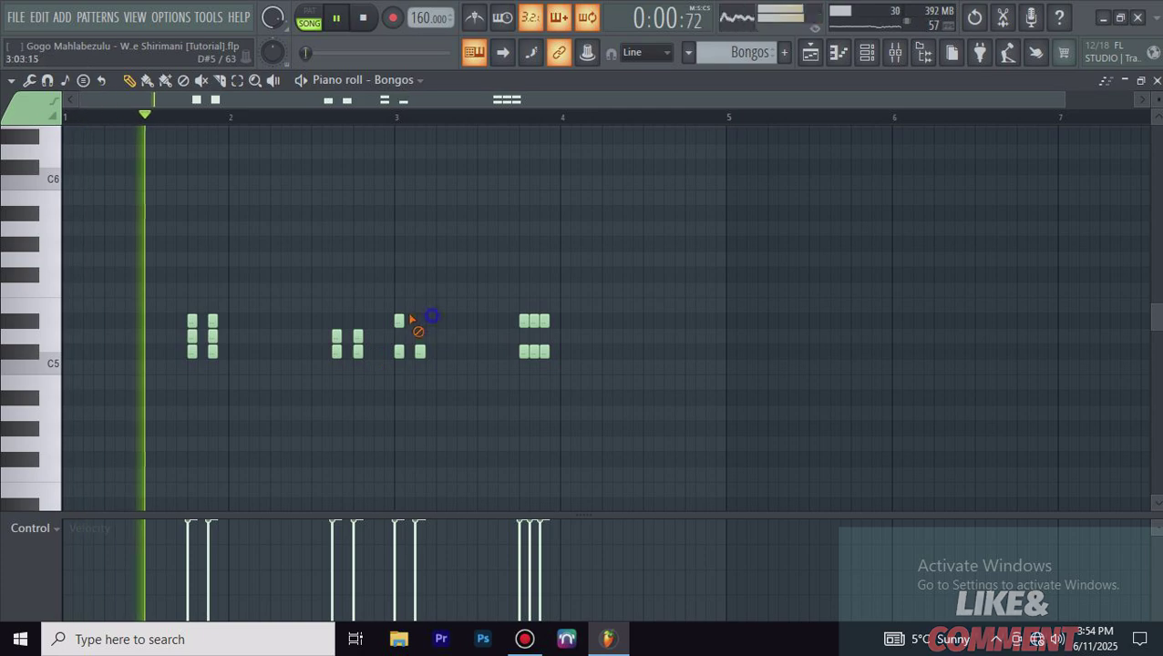
right_click(399, 321)
click(399, 336)
click(420, 337)
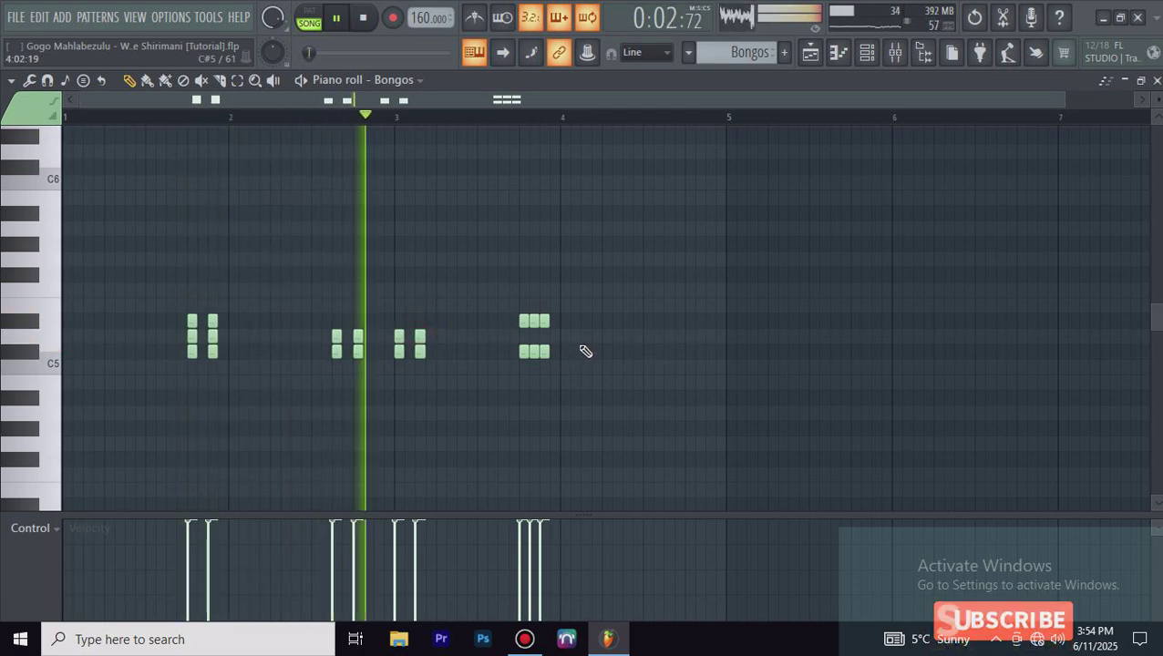
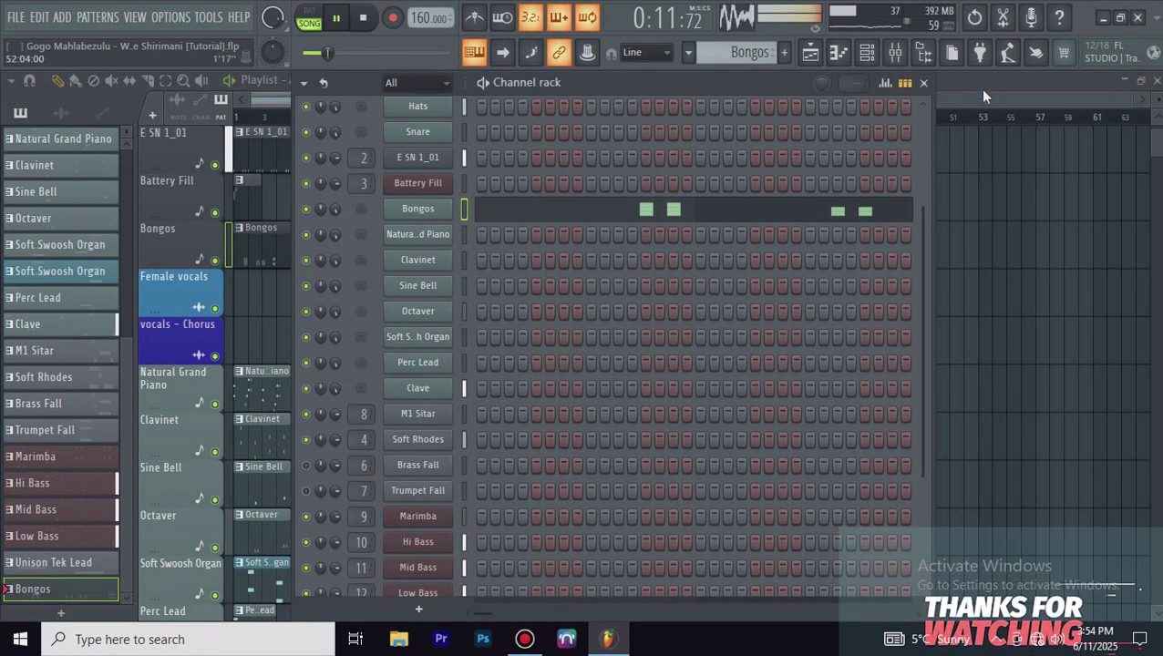
Step: Insert an empty playlist track between the Bongos and Female vocals tracks
click(983, 92)
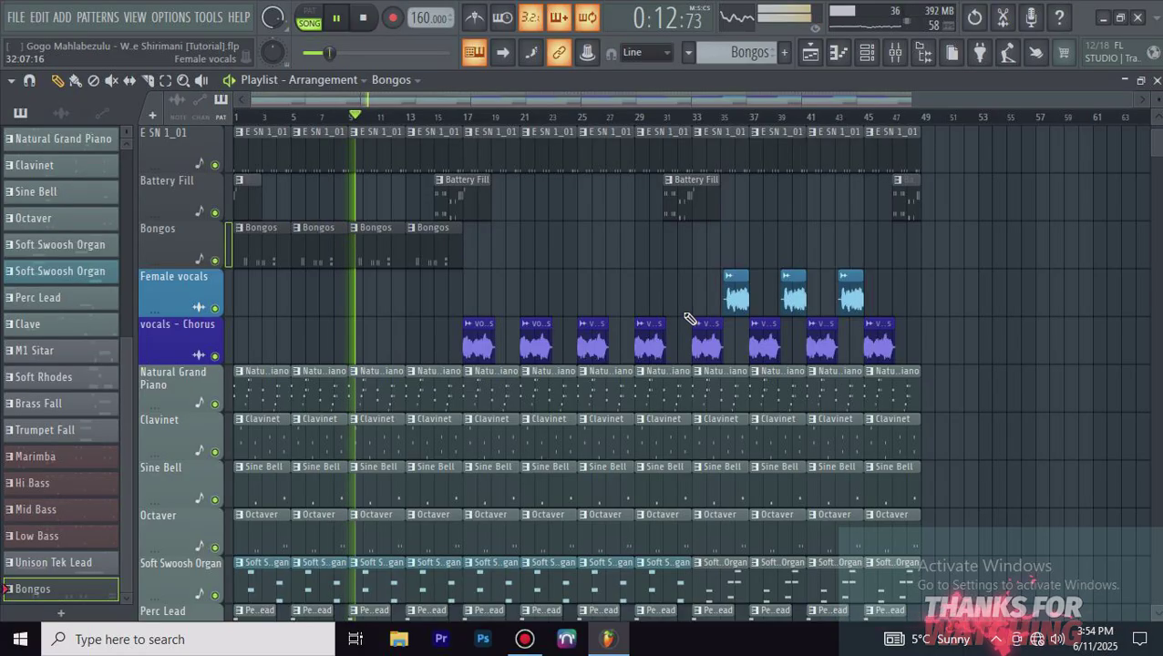
right_click(157, 316)
click(219, 524)
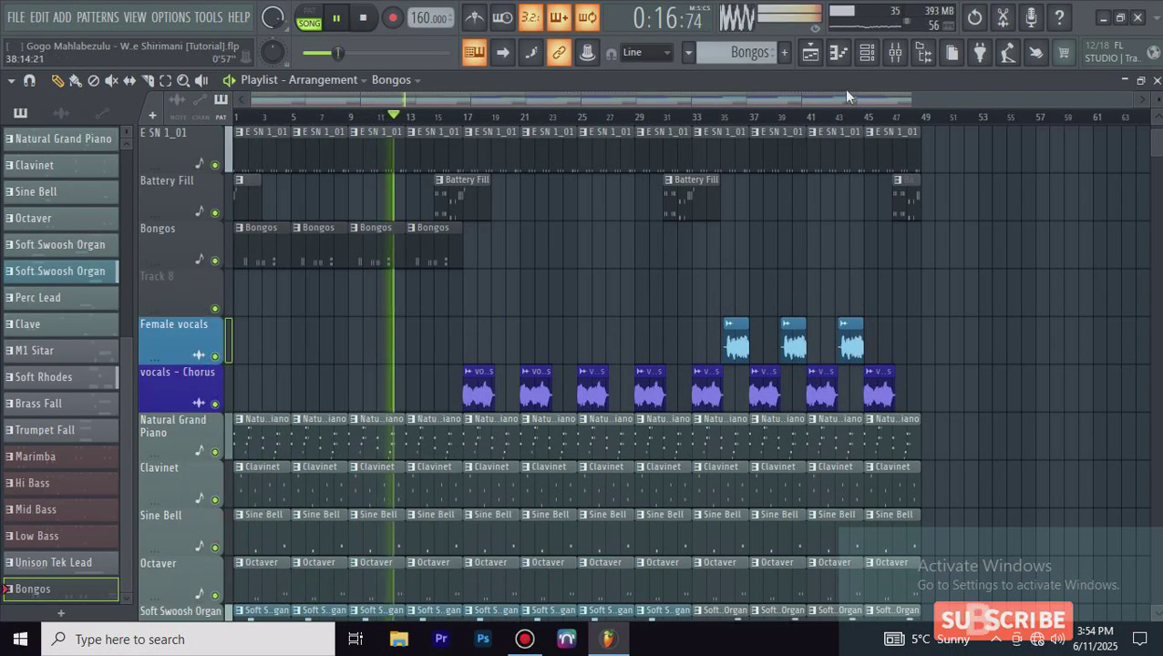
Step: Create a new empty pattern named Clap
click(757, 55)
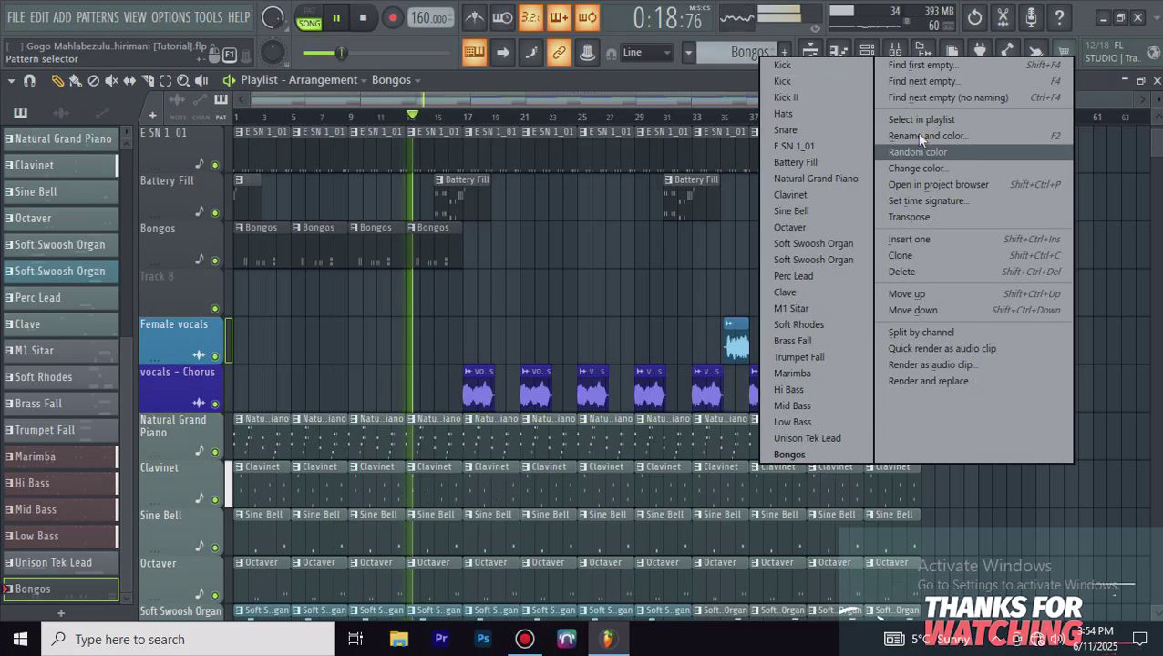
click(944, 66)
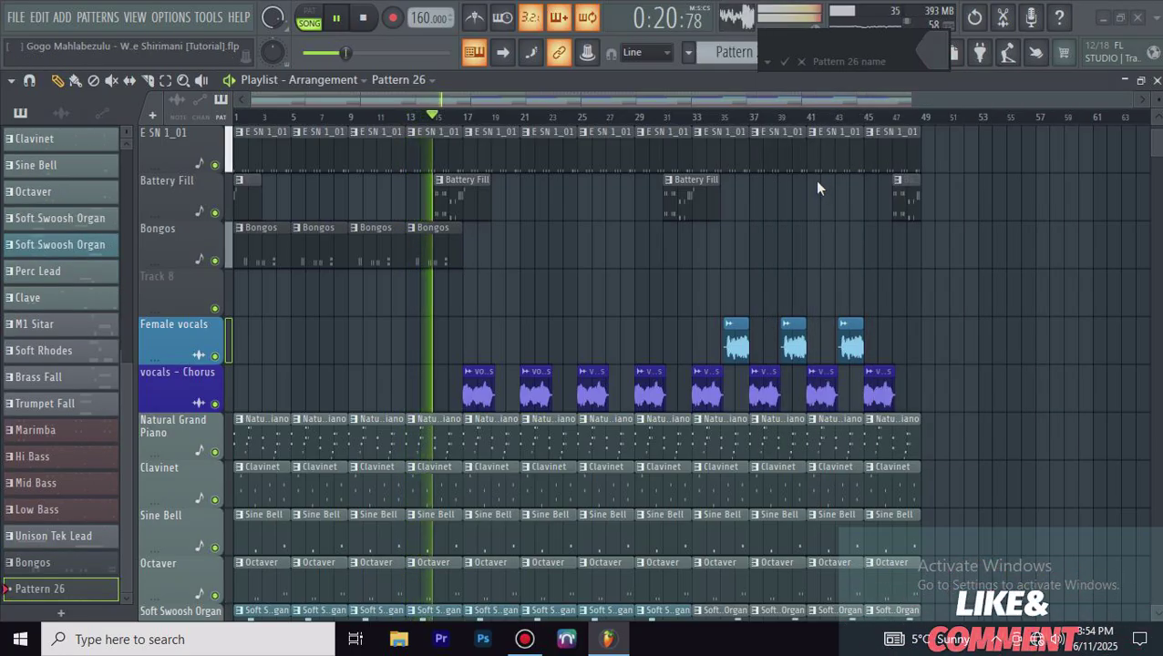
text(Clap)
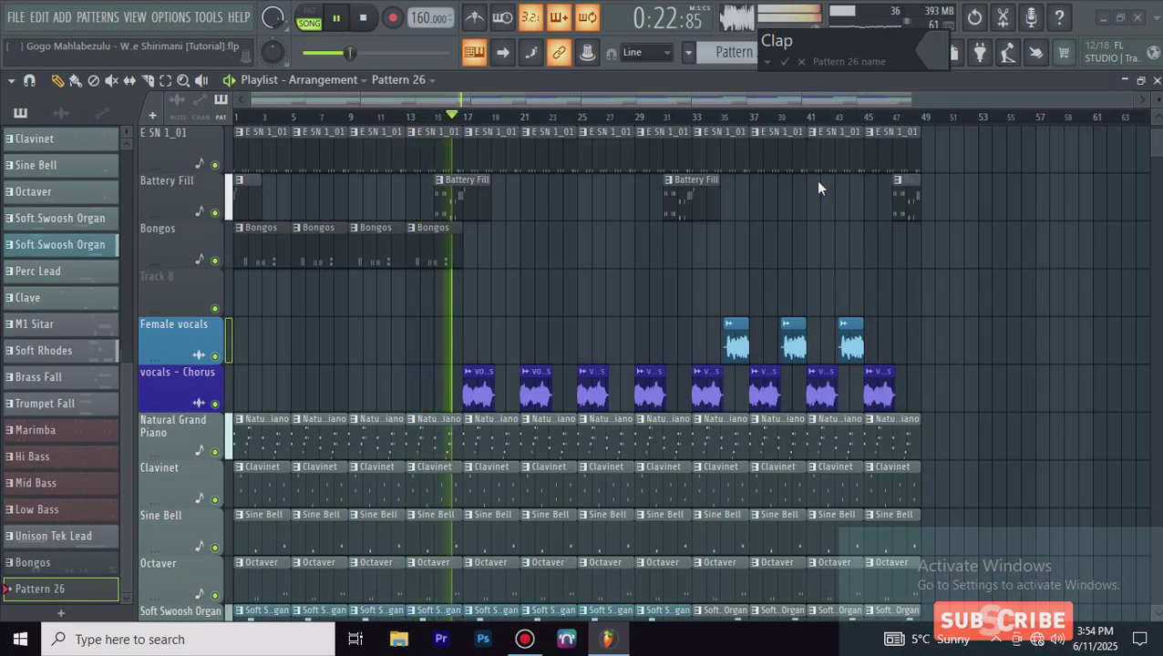
key(Return)
Step: Place four consecutive four-bar Clap pattern clips on the empty track below Bongos, starting at bars 33, 37, 41 and 45
scroll(698, 290, up, 2)
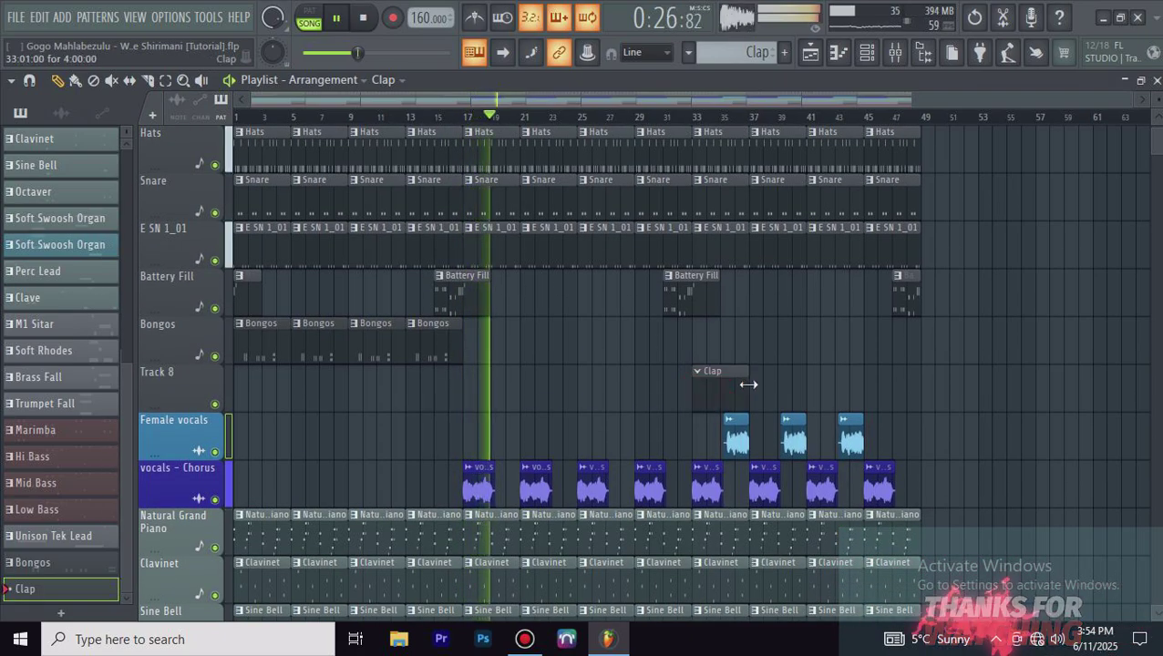
click(770, 390)
click(816, 392)
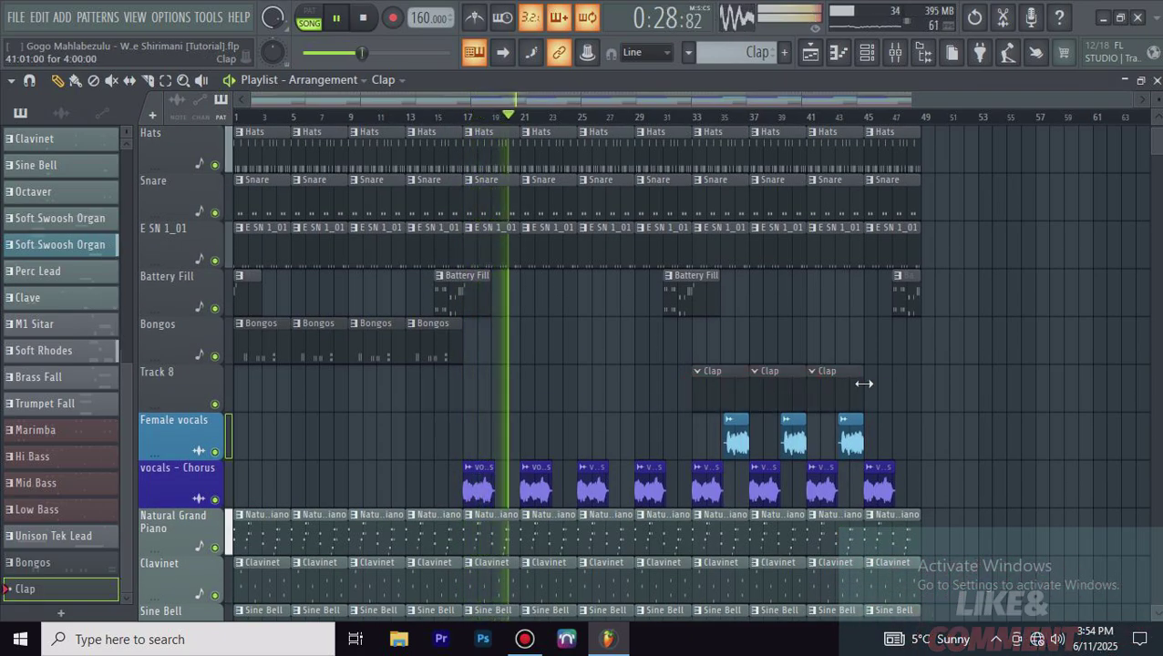
click(866, 381)
Step: Auto-name the playlist track holding the Clap clips after its content
right_click(173, 390)
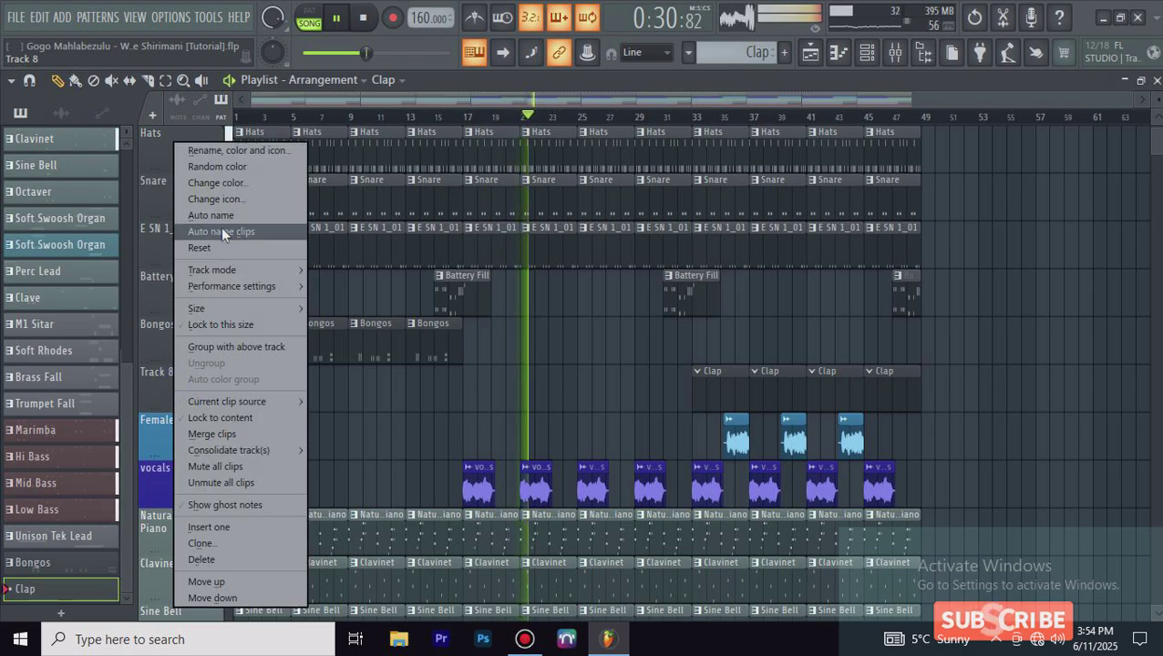
click(221, 226)
scroll(1037, 366, up, 2)
scroll(1037, 366, down, 3)
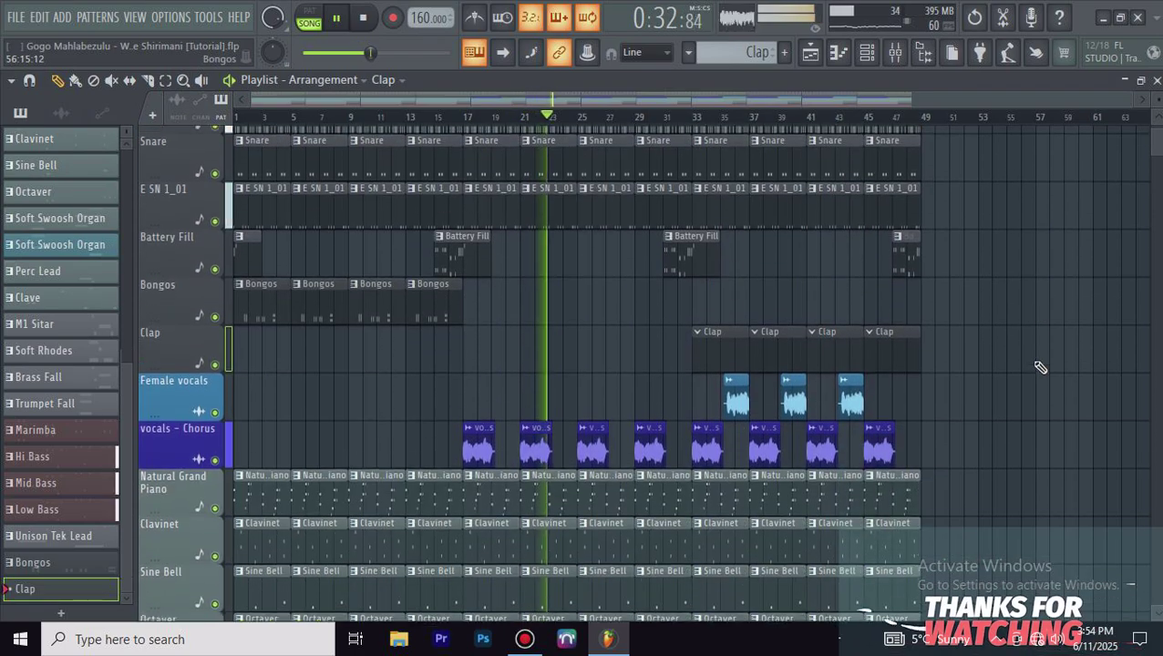
scroll(972, 316, down, 3)
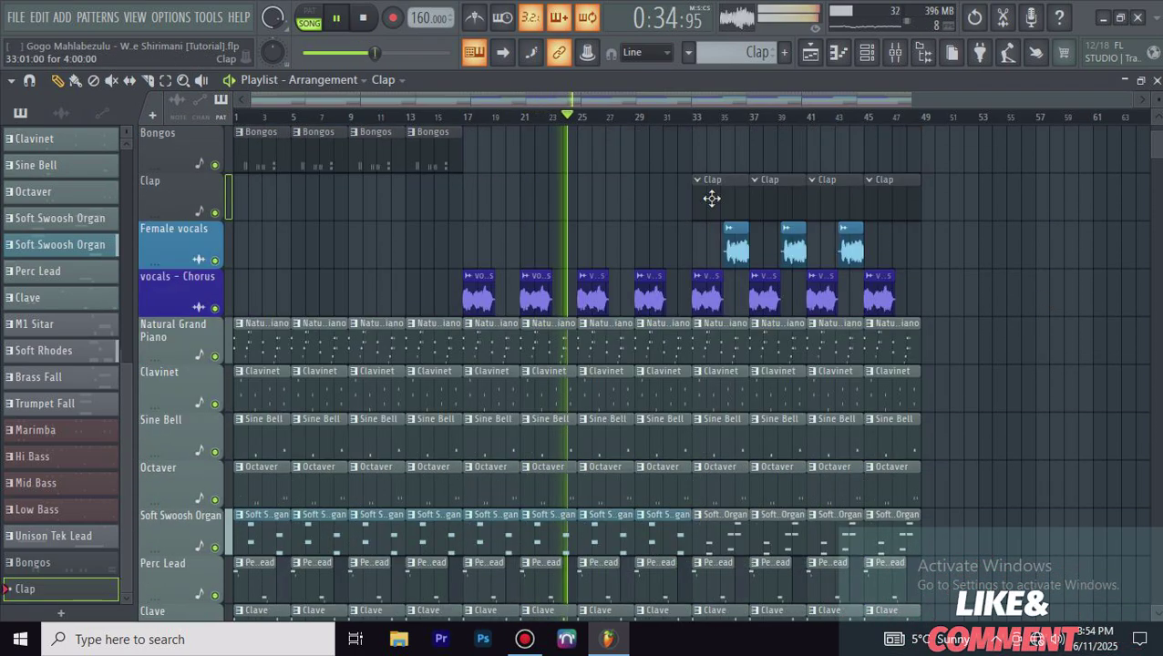
Step: Open the 11 Xitsonga Drumkit Bundle folder inside Crates Records Store in the sample browser
click(923, 58)
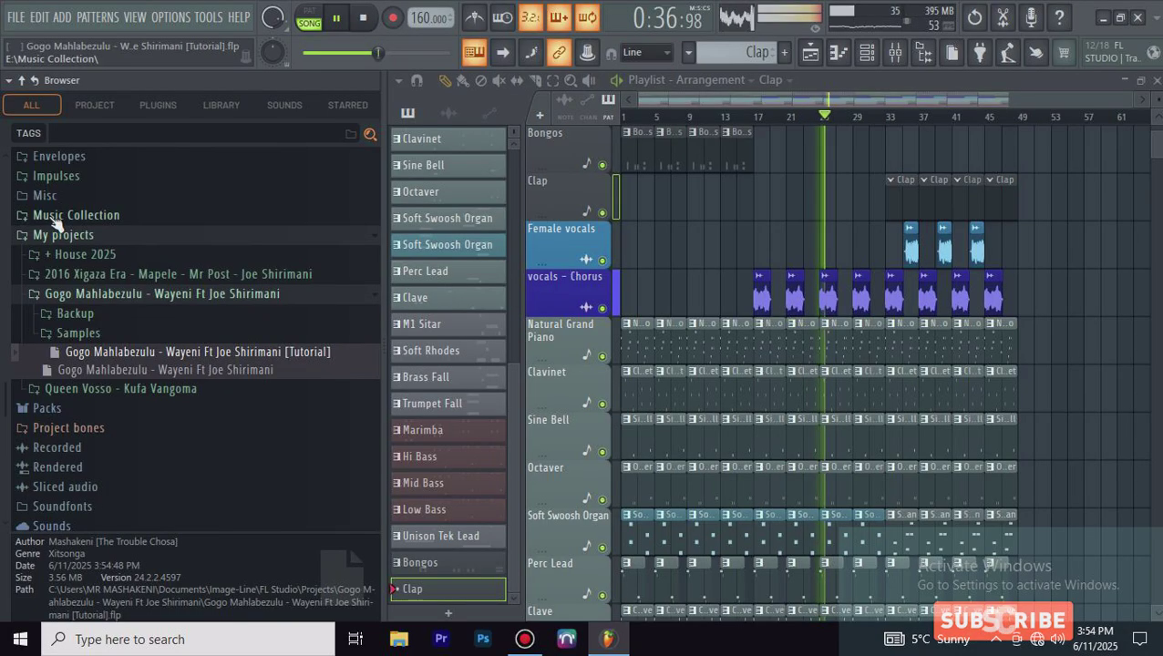
scroll(85, 306, up, 5)
click(114, 360)
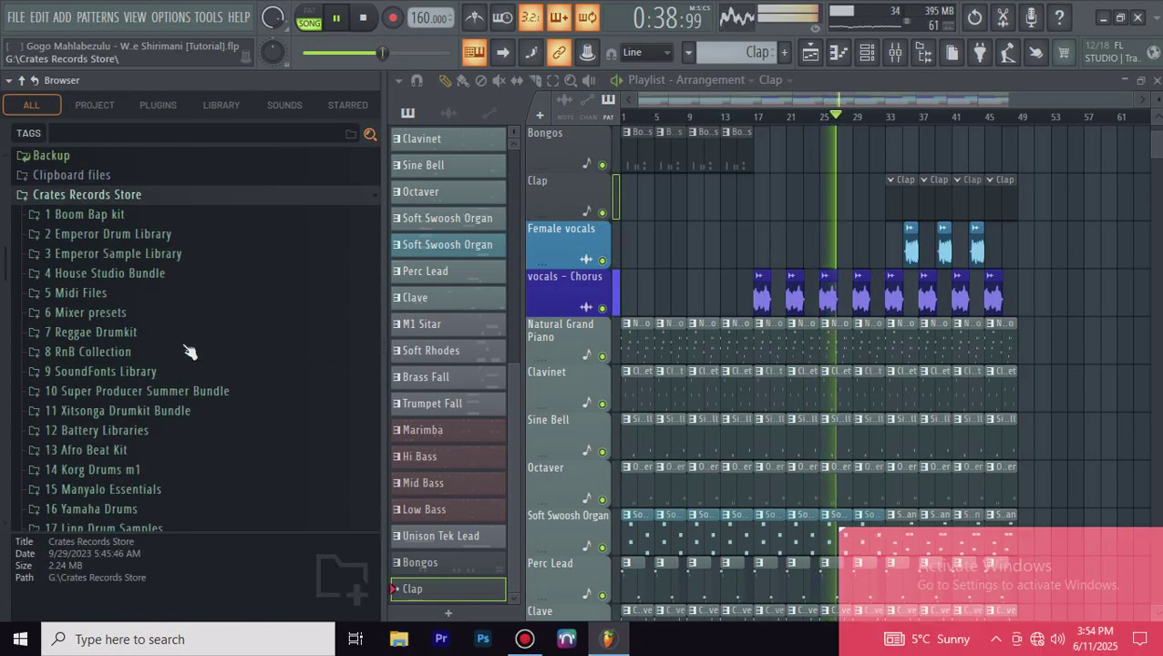
click(117, 351)
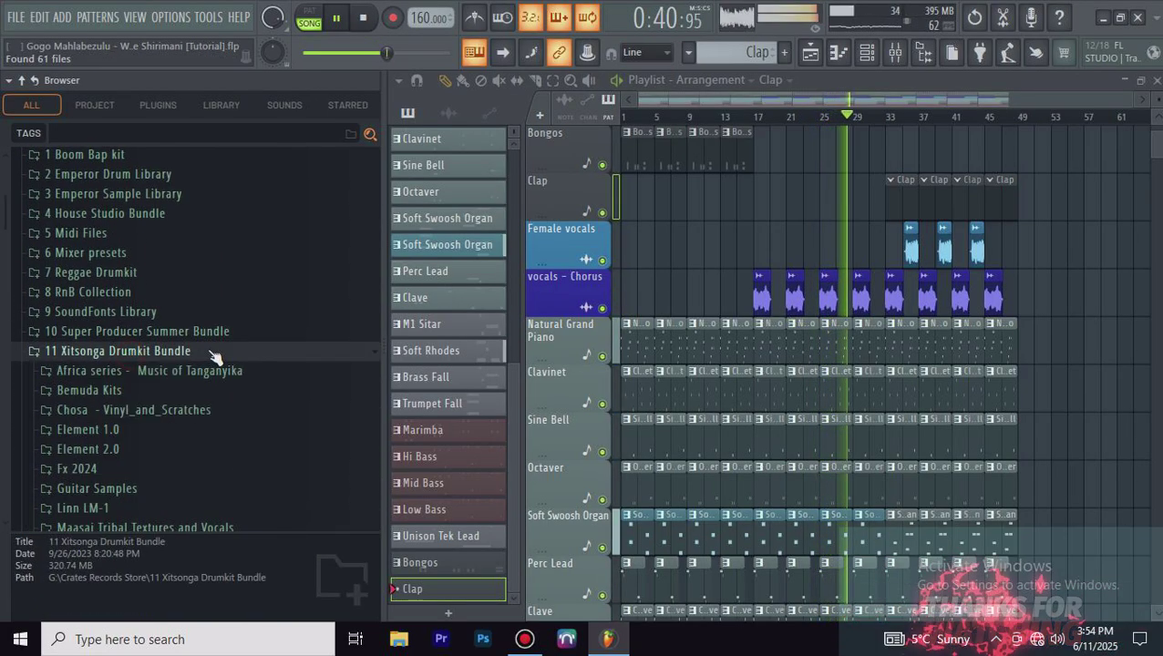
scroll(136, 368, down, 7)
scroll(137, 364, up, 3)
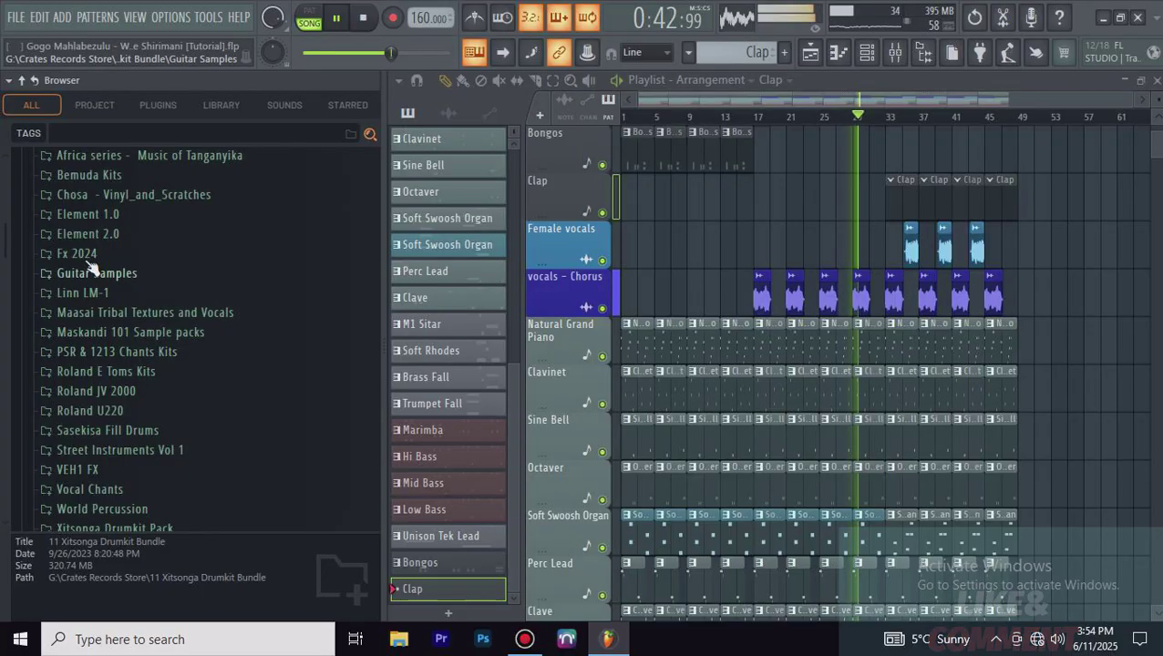
Step: Preview the Clap audio sample from the Element 1.0 folder and bring up the mixer
click(88, 214)
scroll(150, 367, down, 2)
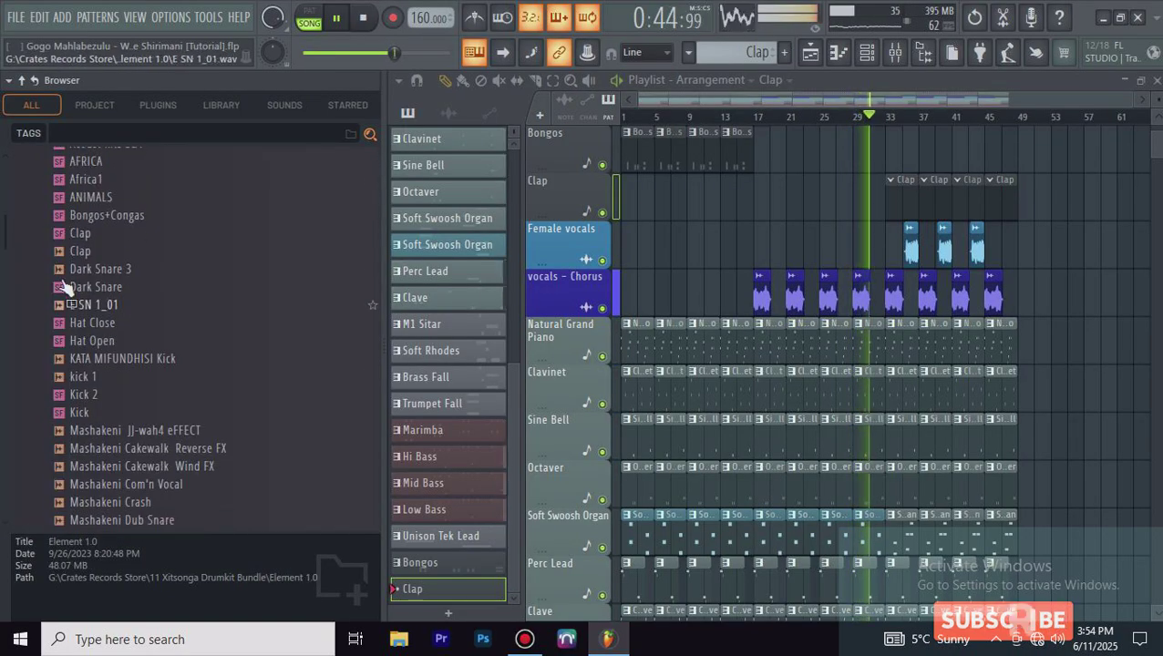
click(87, 252)
click(898, 52)
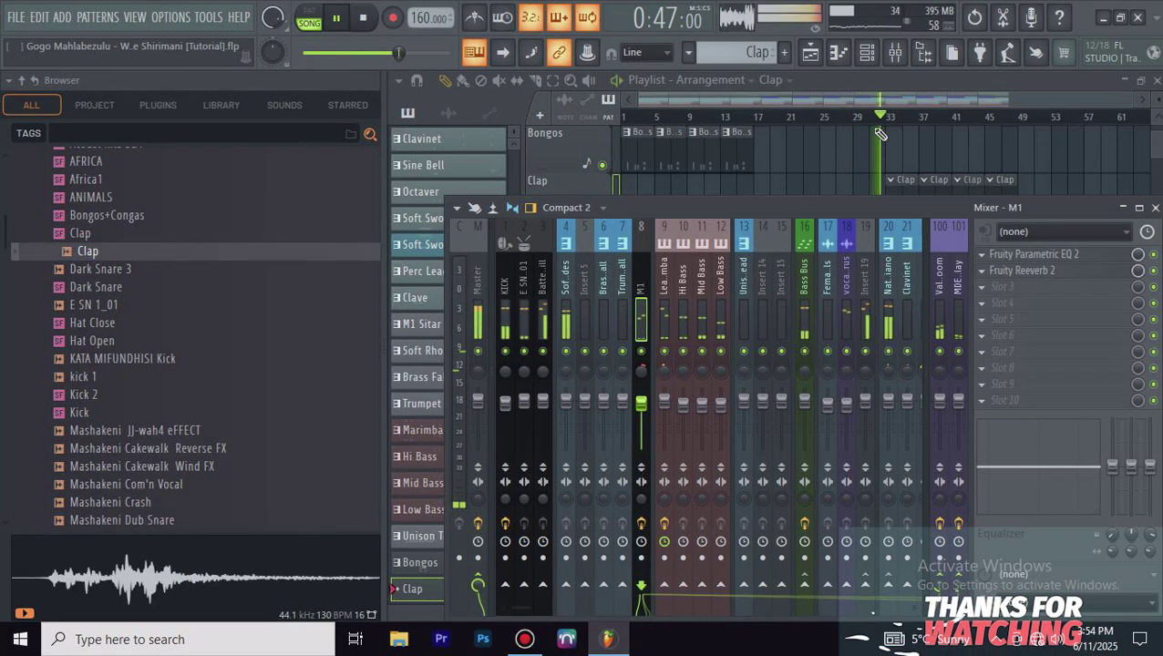
Step: Add the Clap sample as a new channel between Battery Fill and Bongos and route it to mixer track 5
key(F6)
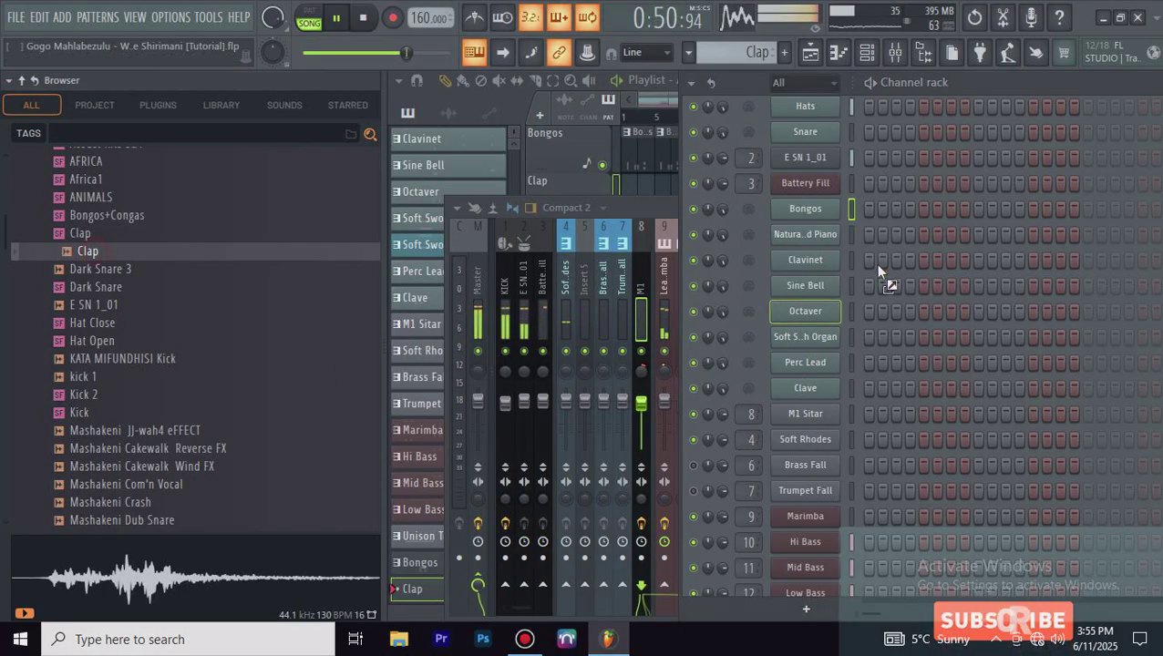
drag(818, 208, 820, 212)
click(805, 209)
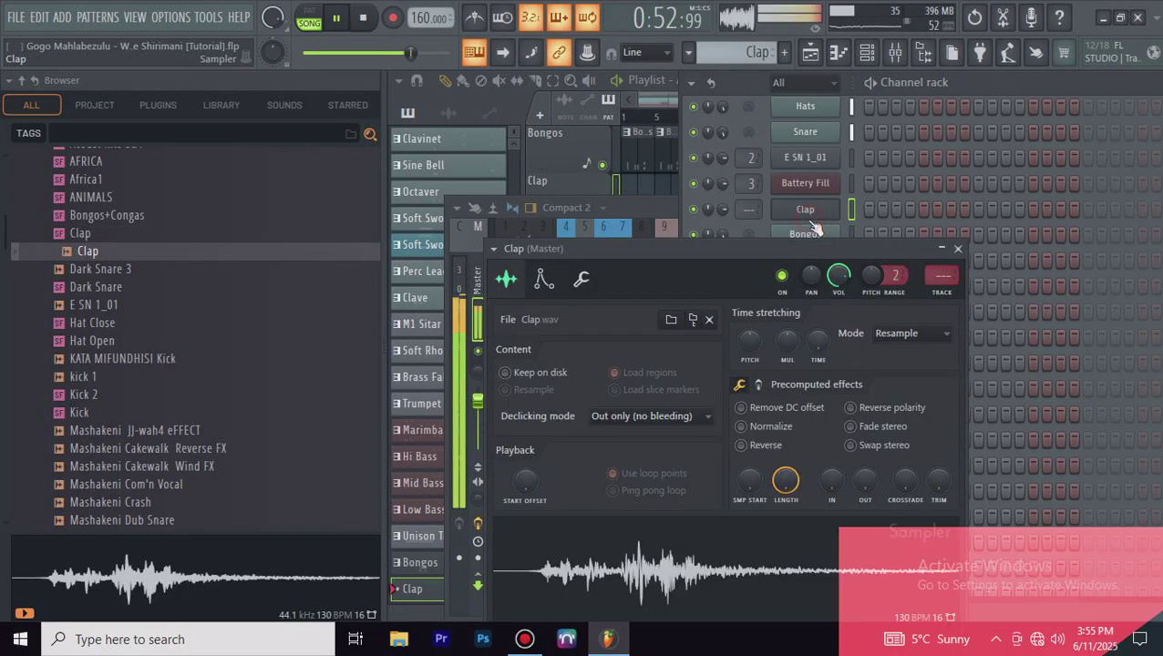
click(940, 296)
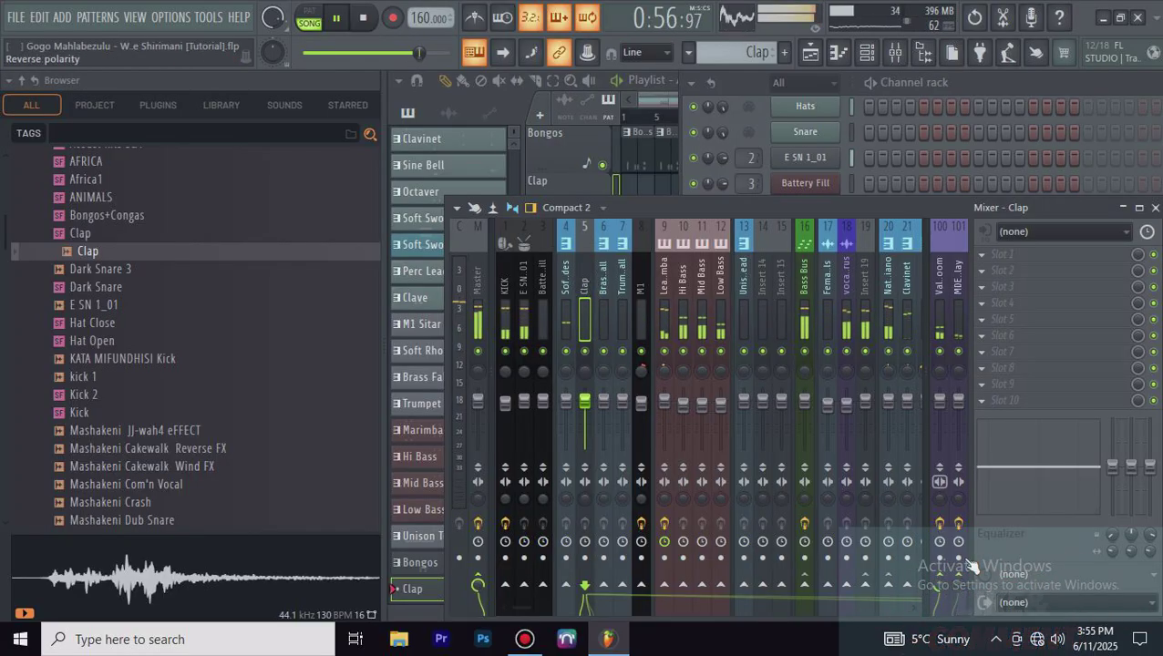
click(991, 87)
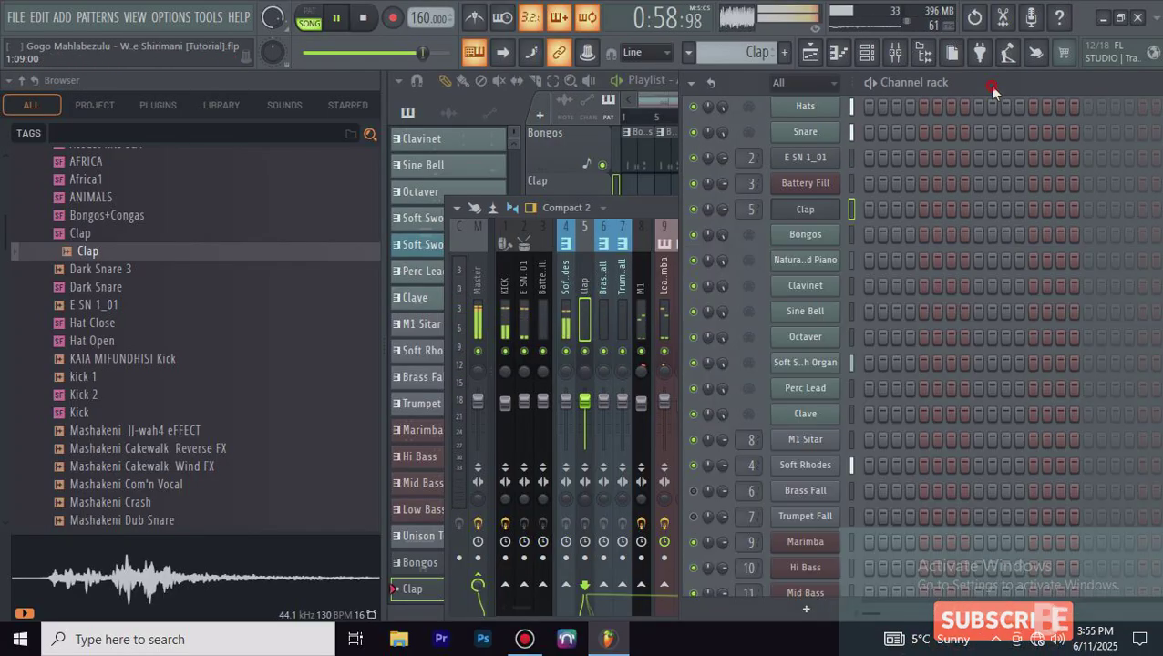
Step: Draw a short C5 note half a beat into bar 1 of the Clap channel's piano roll and enlarge the velocity lane
right_click(817, 211)
click(857, 204)
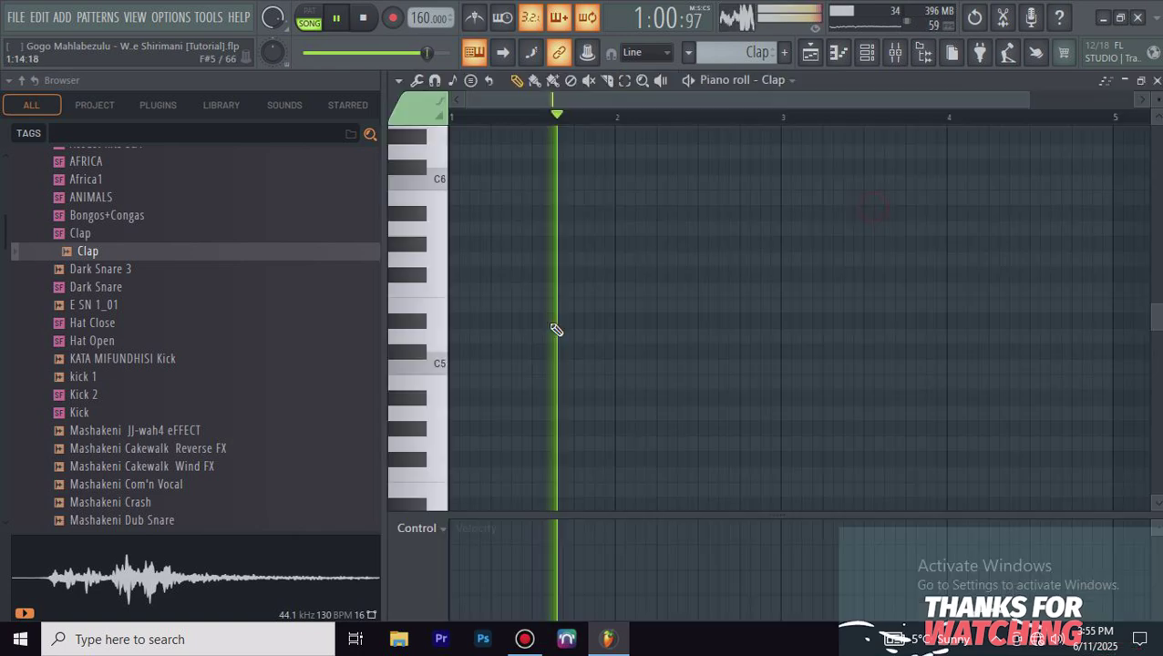
click(472, 368)
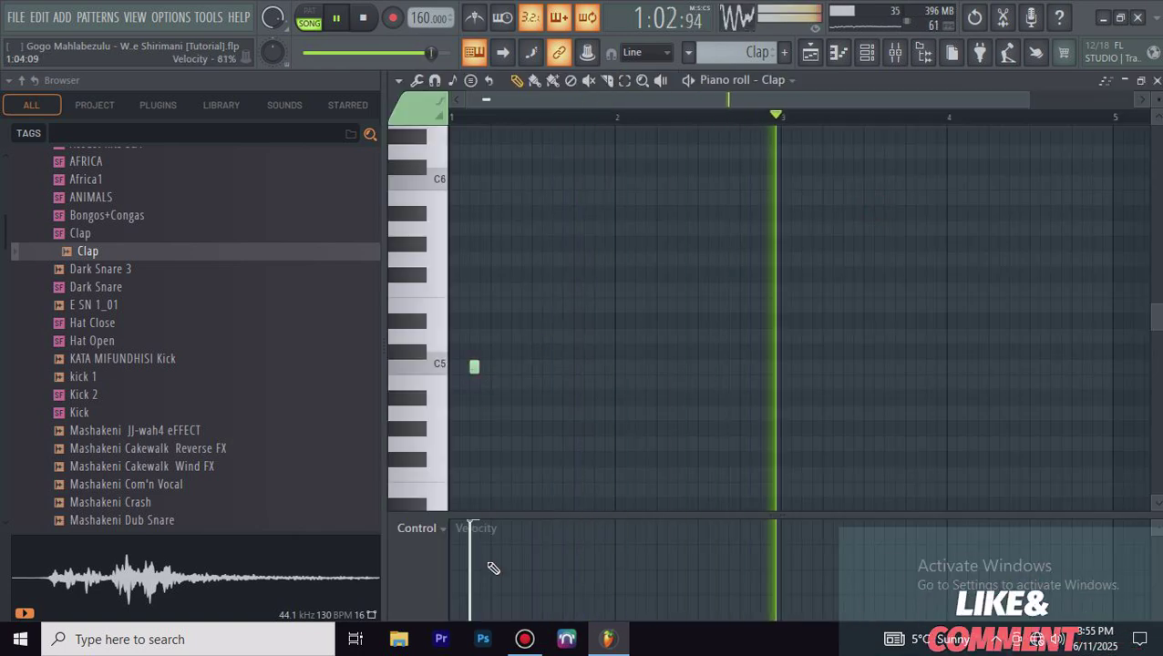
mouse_move(472, 516)
mouse_down()
mouse_move(467, 476)
mouse_move(474, 508)
mouse_up()
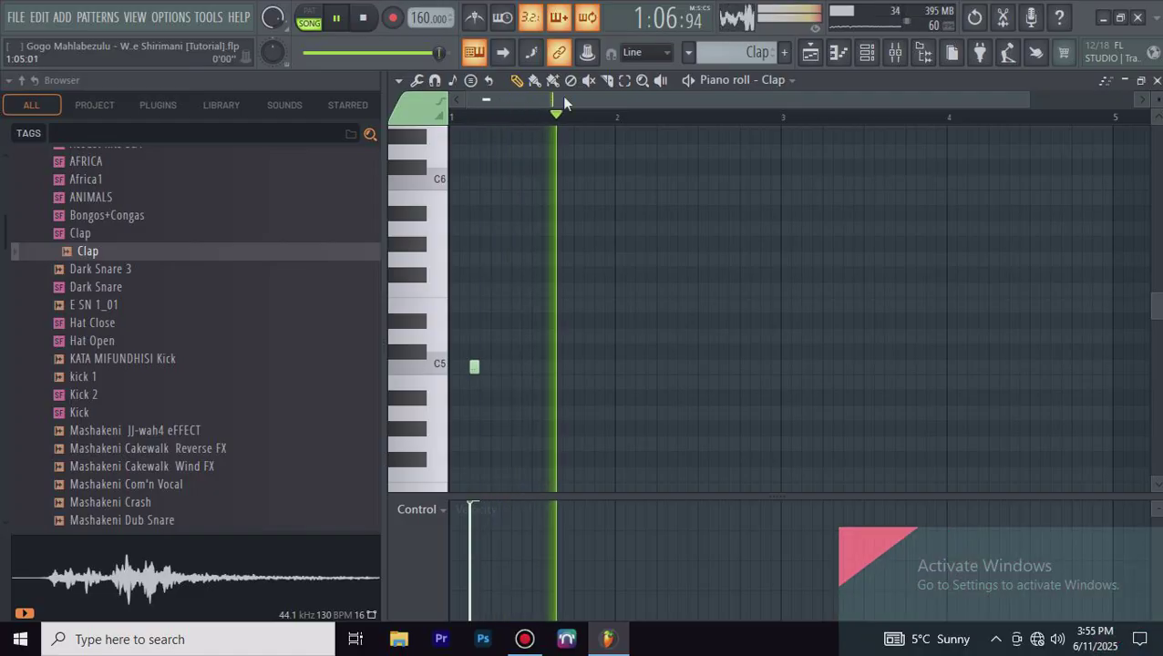
Step: Lengthen the C5 clap note and repeat it on every beat through bar 4, finishing back in the playlist
click(625, 81)
click(474, 367)
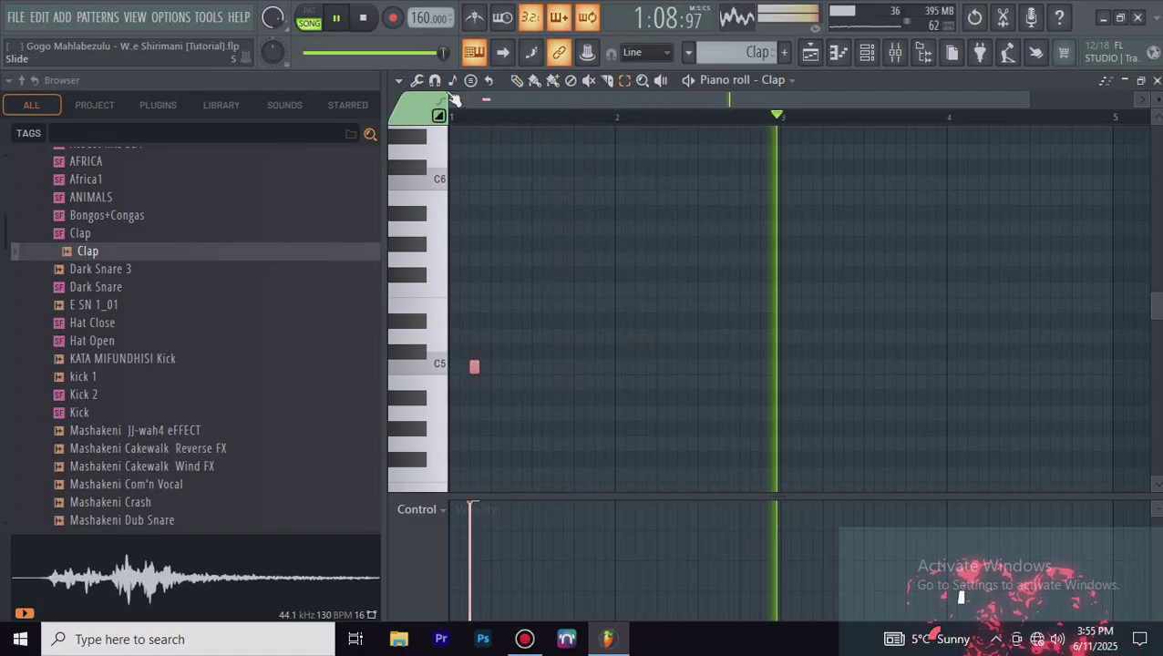
drag(477, 366, 490, 367)
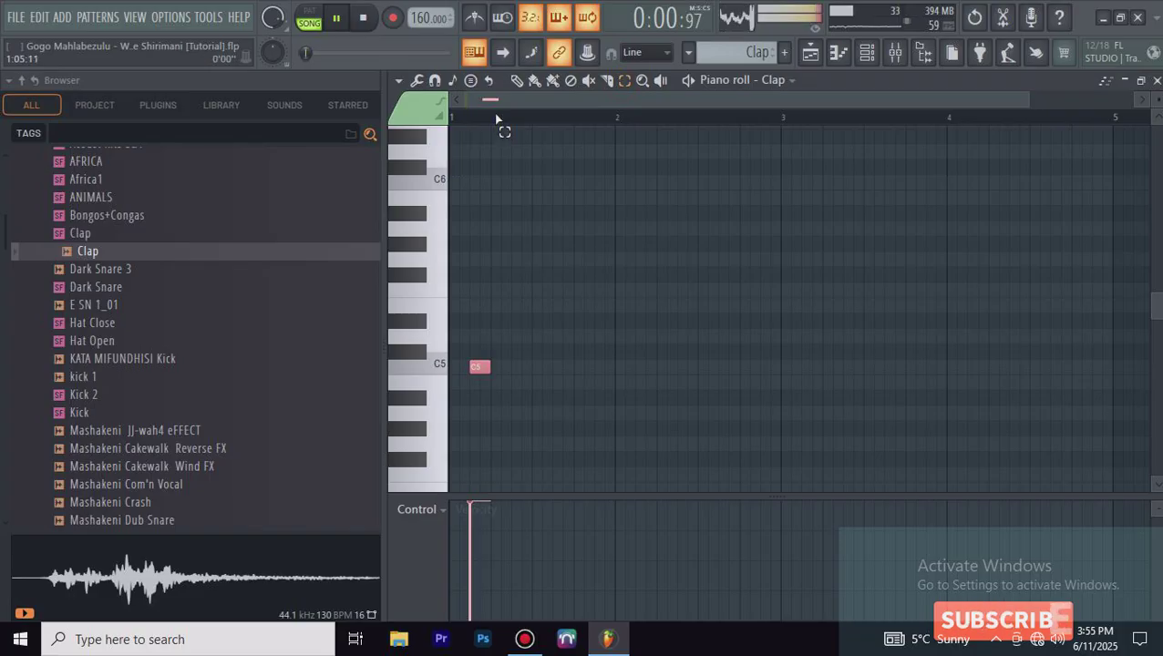
drag(497, 118, 451, 118)
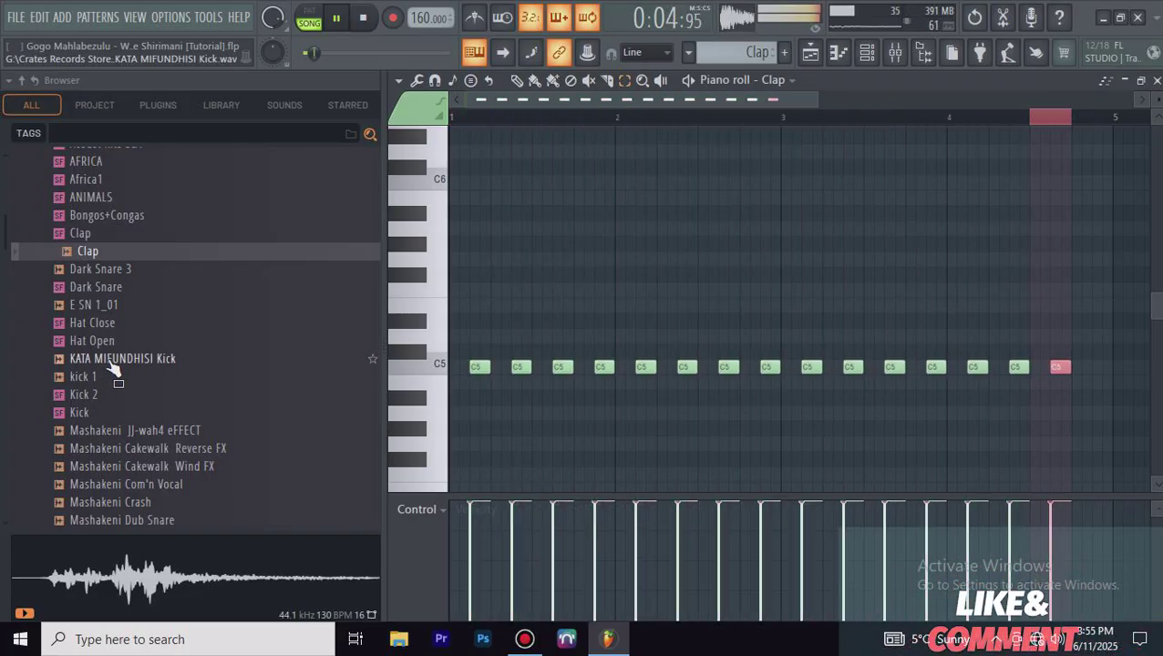
click(1124, 81)
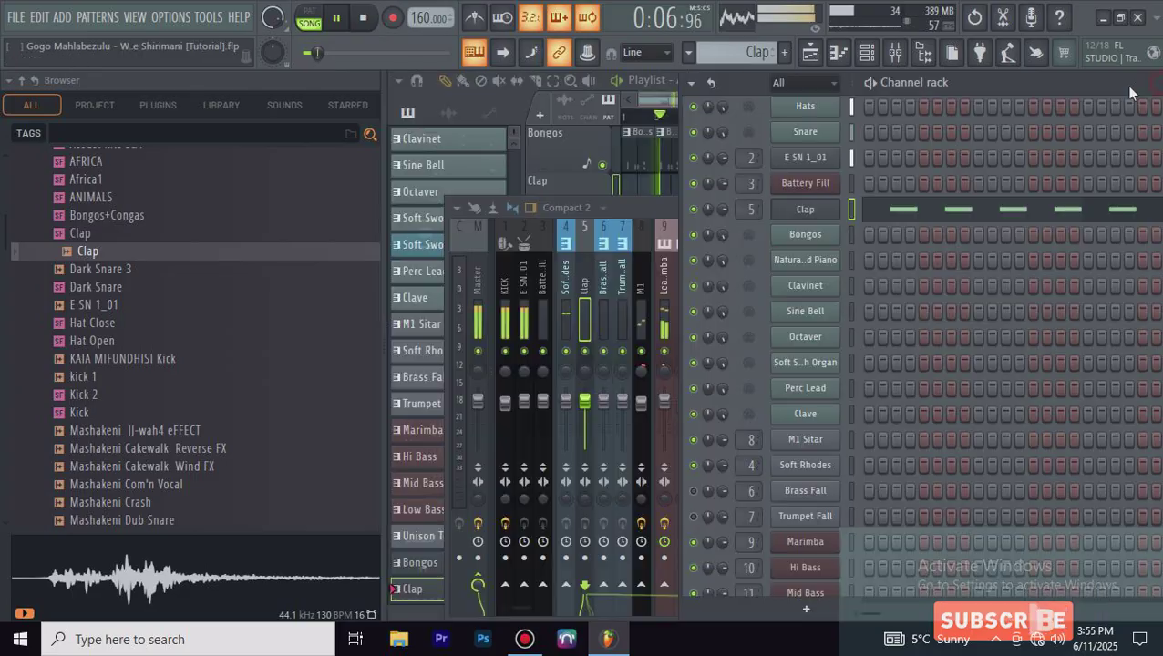
key(F5)
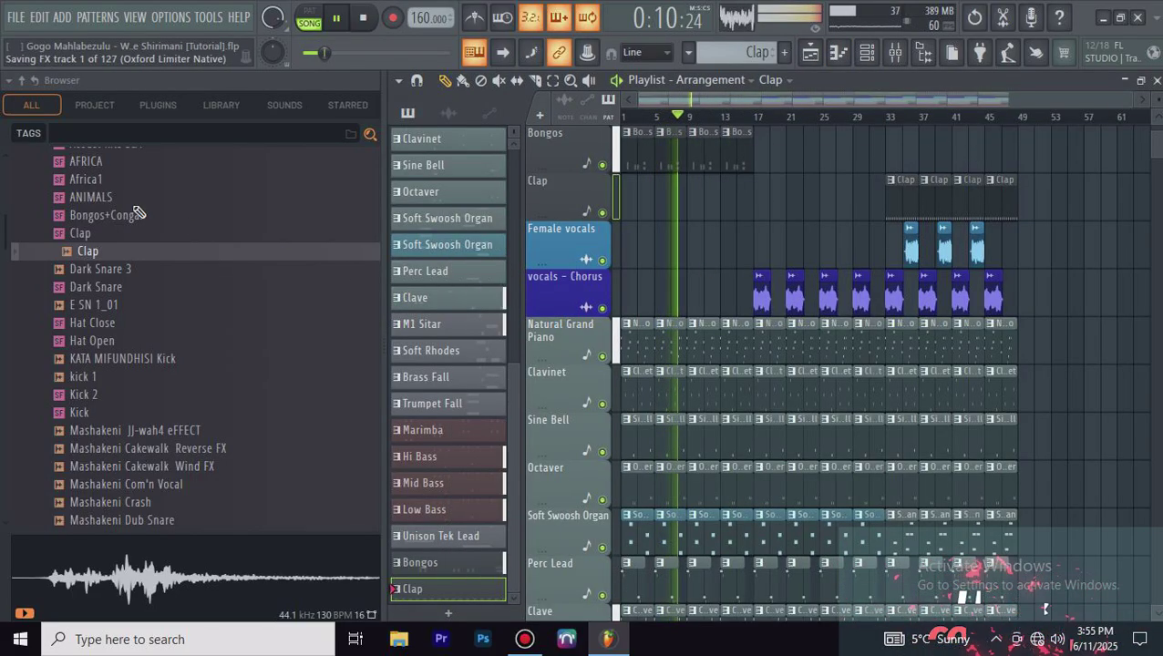
Step: Collapse the open browser folders, look over the playlist tracks, and expand the Crates Records Store sample folder
click(22, 81)
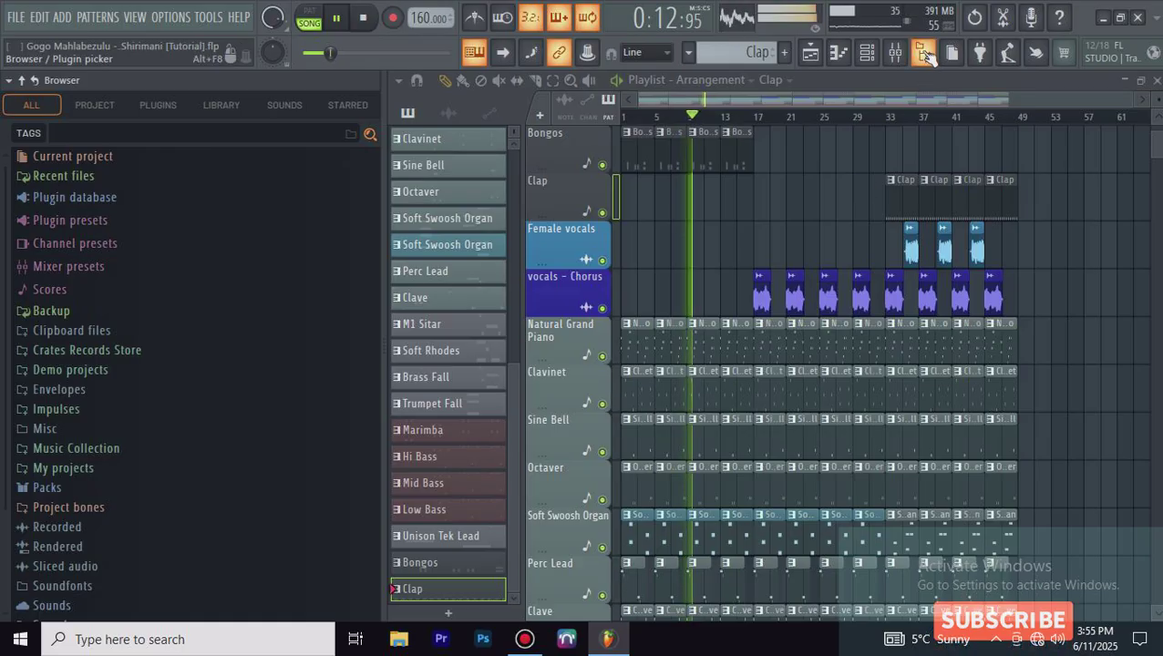
scroll(967, 252, down, 6)
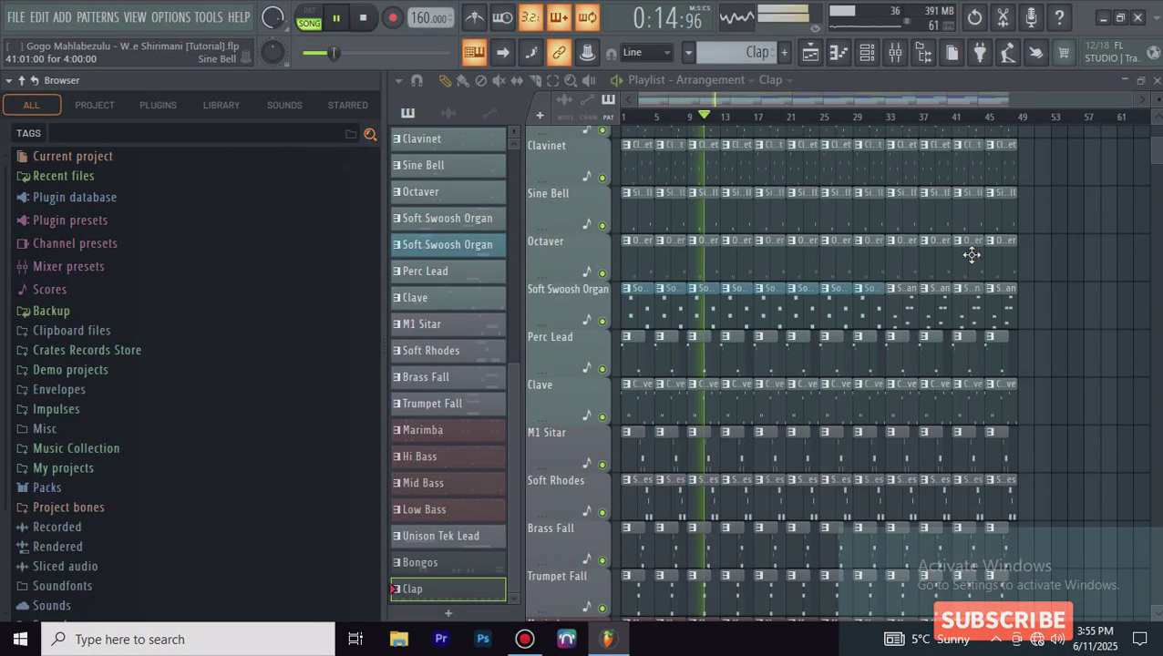
scroll(971, 260, up, 4)
scroll(971, 260, up, 7)
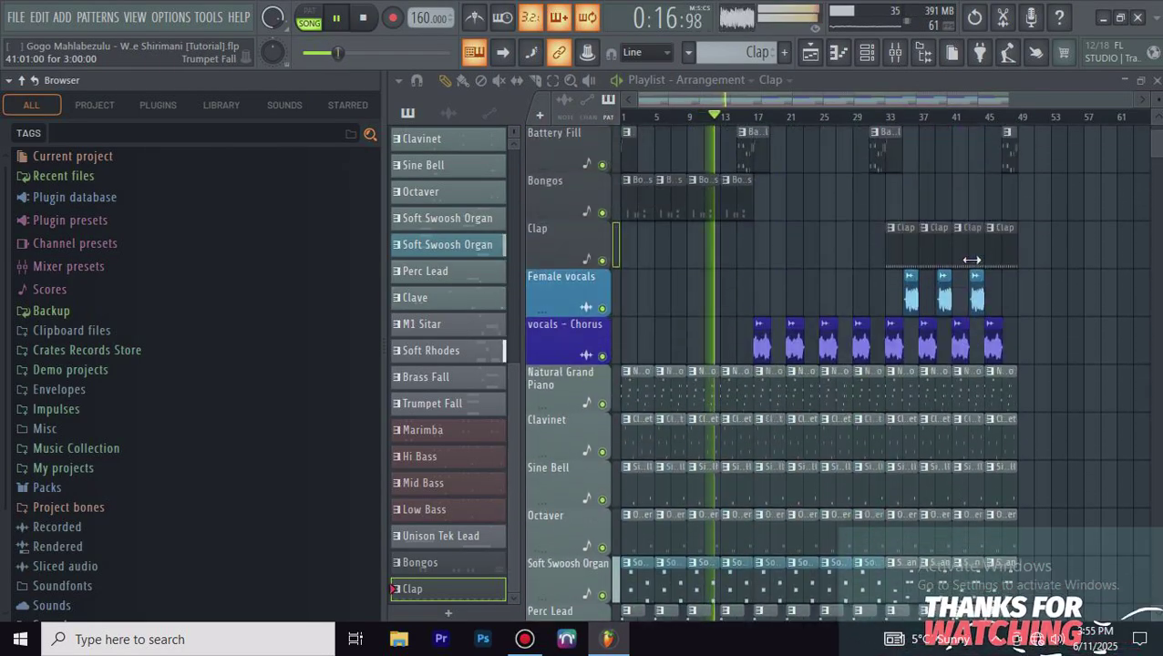
scroll(1135, 247, down, 4)
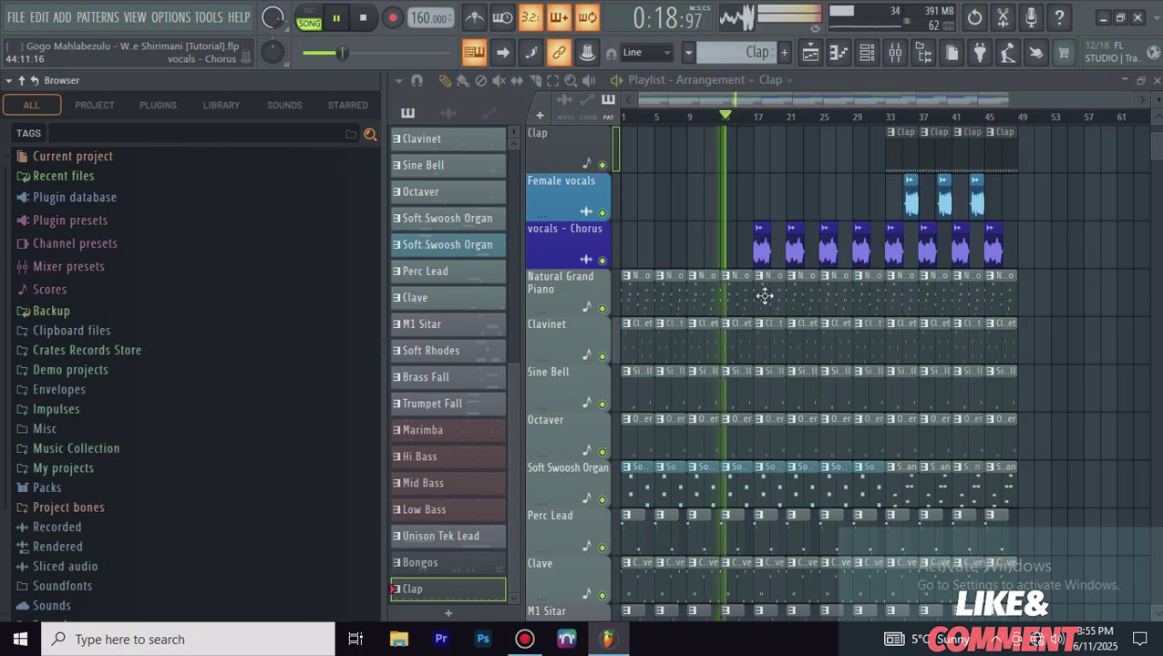
scroll(717, 371, up, 4)
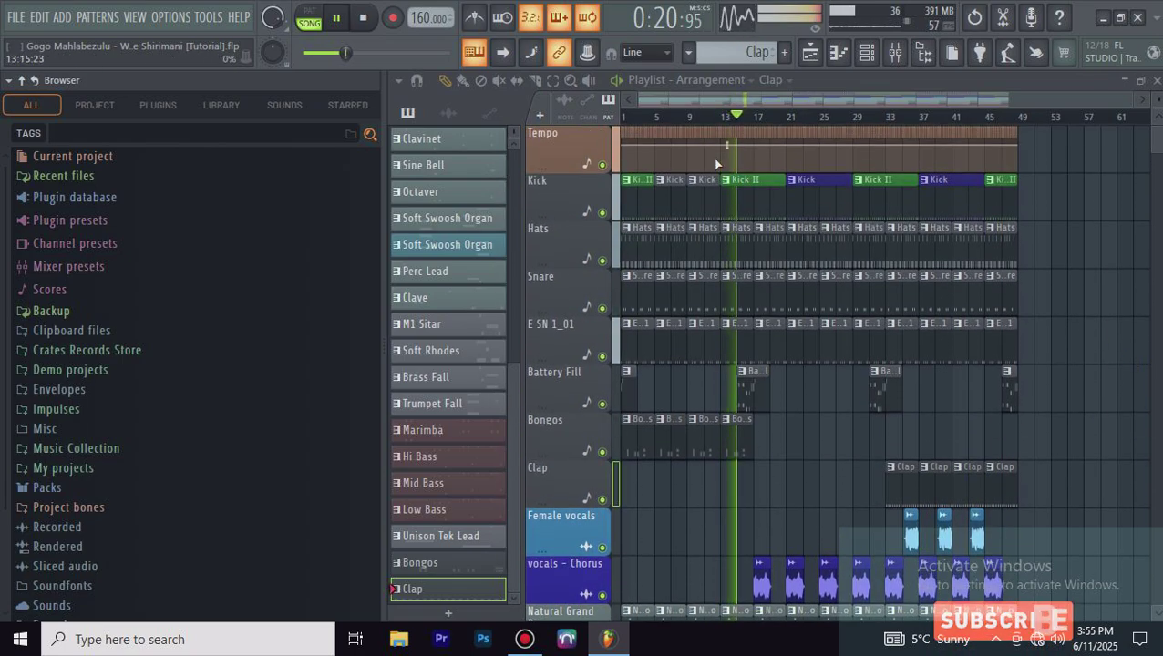
click(91, 350)
scroll(201, 390, down, 2)
scroll(198, 392, down, 3)
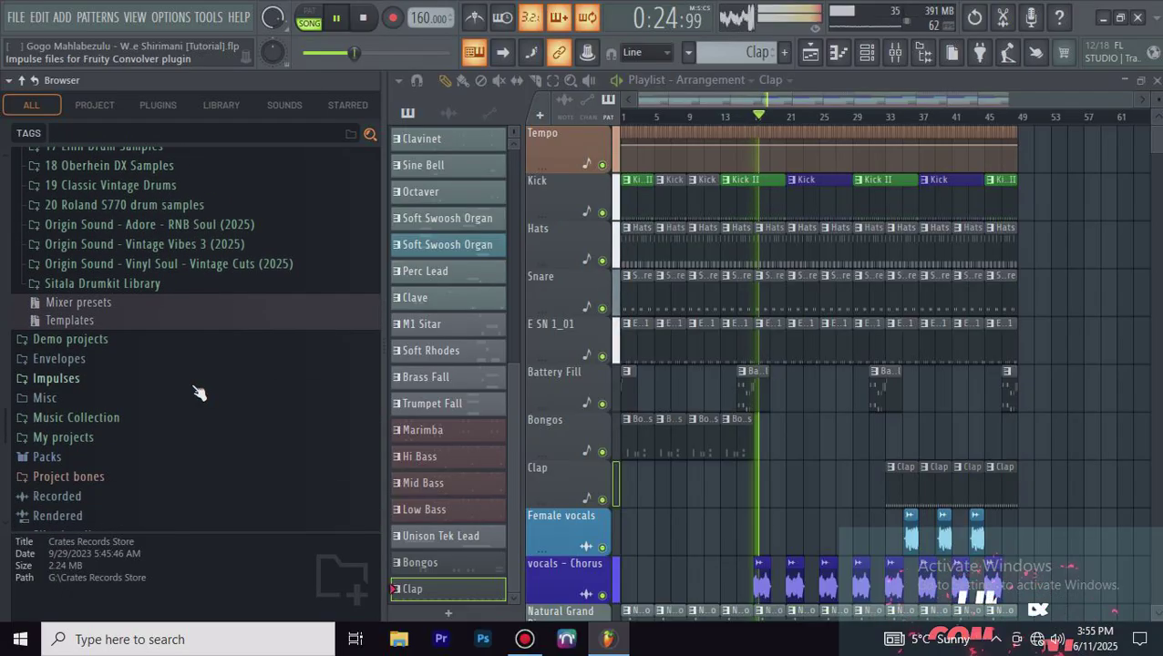
Step: In 11 Xitsonga Drumkit Bundle, open Vocal Chants, expand Track 42 - vocal shouts5 and audition the oh yeah fx2 sample
scroll(146, 373, up, 3)
click(127, 243)
scroll(173, 365, down, 4)
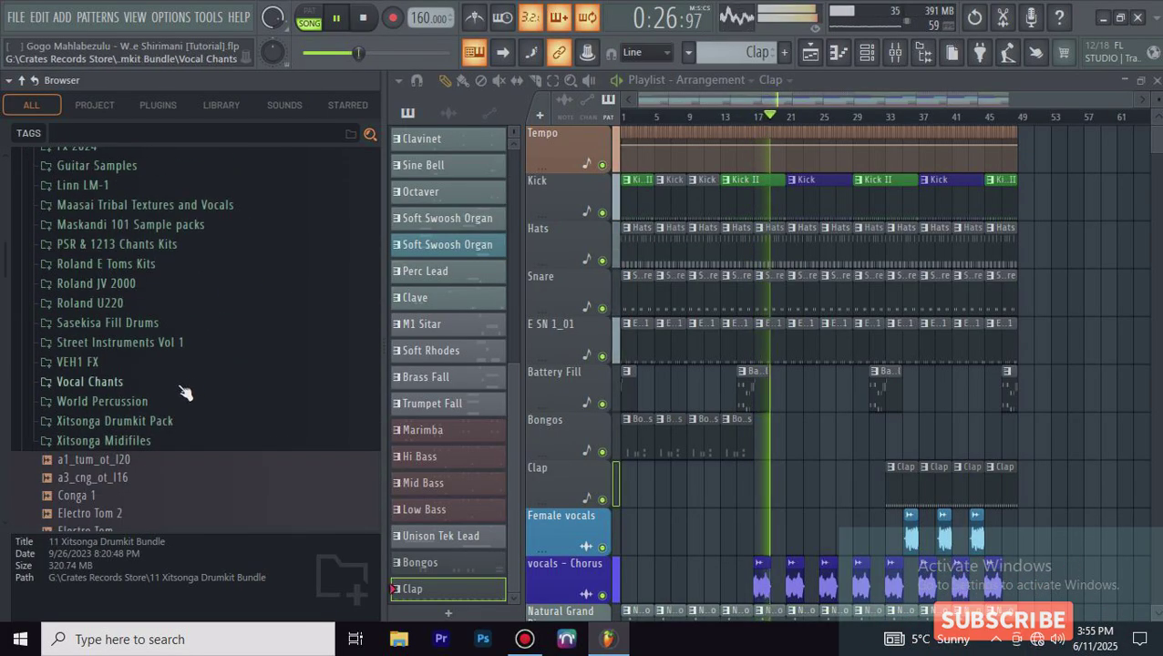
click(101, 382)
scroll(247, 393, down, 4)
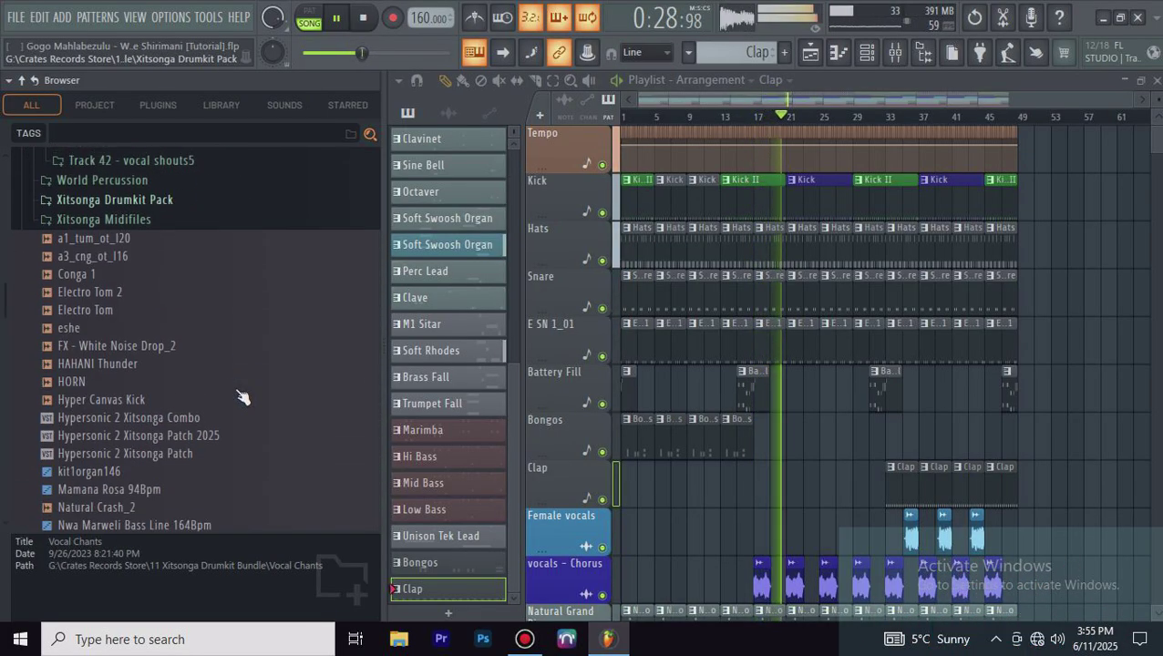
scroll(182, 346, up, 2)
click(153, 264)
click(116, 359)
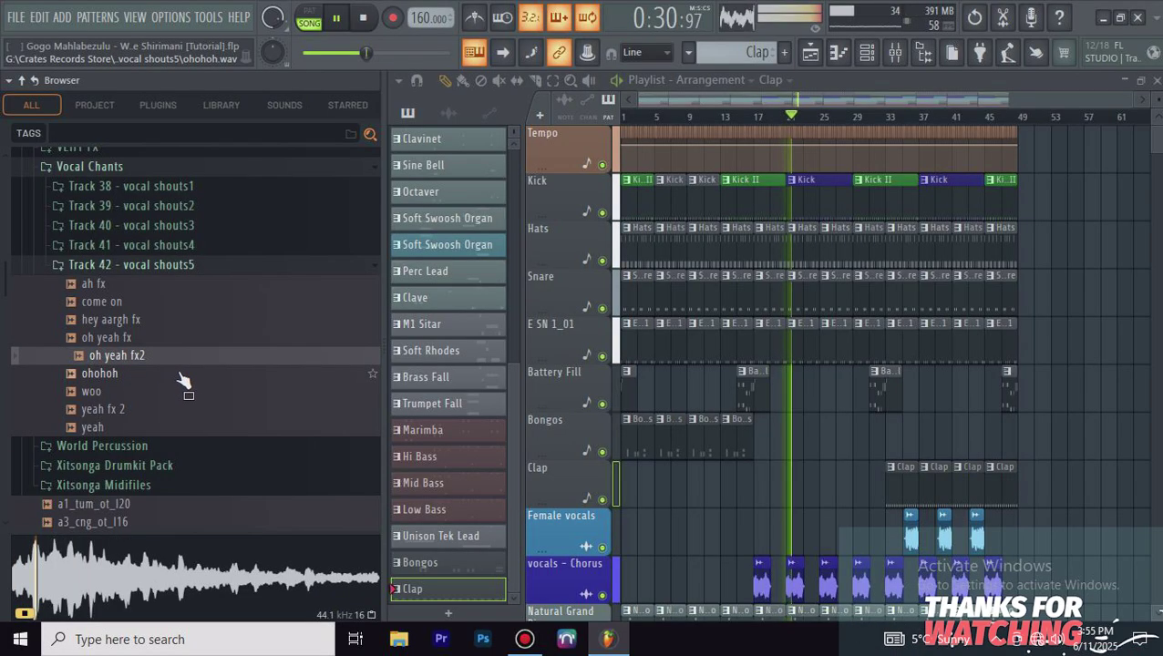
Step: Insert an empty playlist track between vocals - Chorus and Natural Grand Piano
scroll(1159, 358, down, 10)
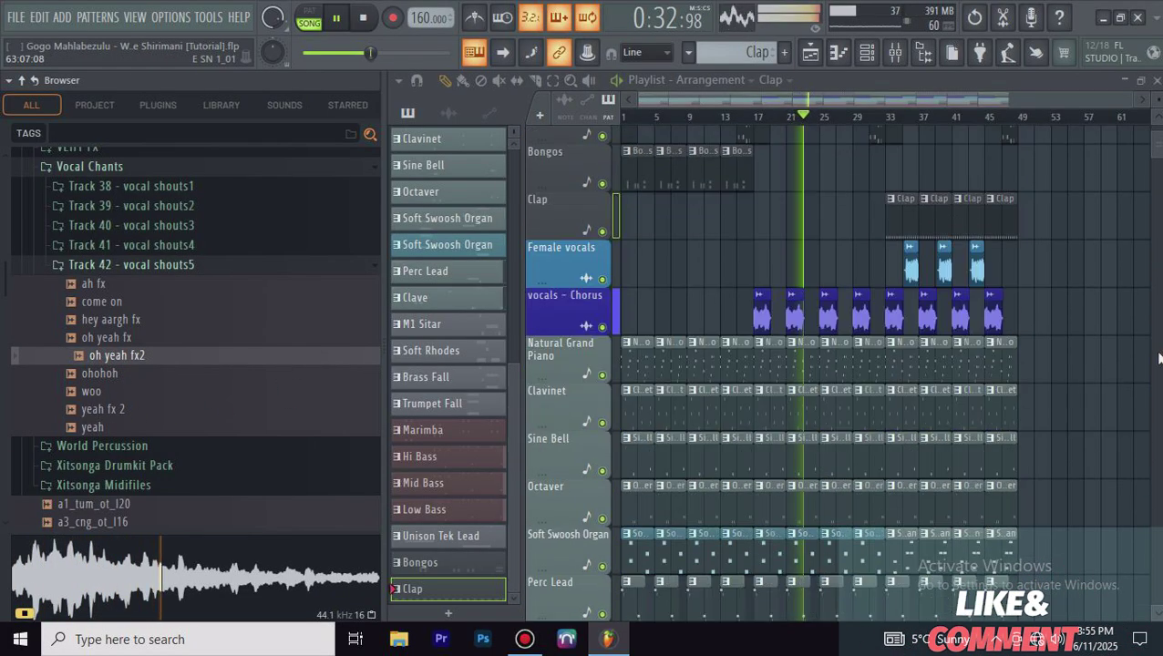
scroll(740, 428, up, 3)
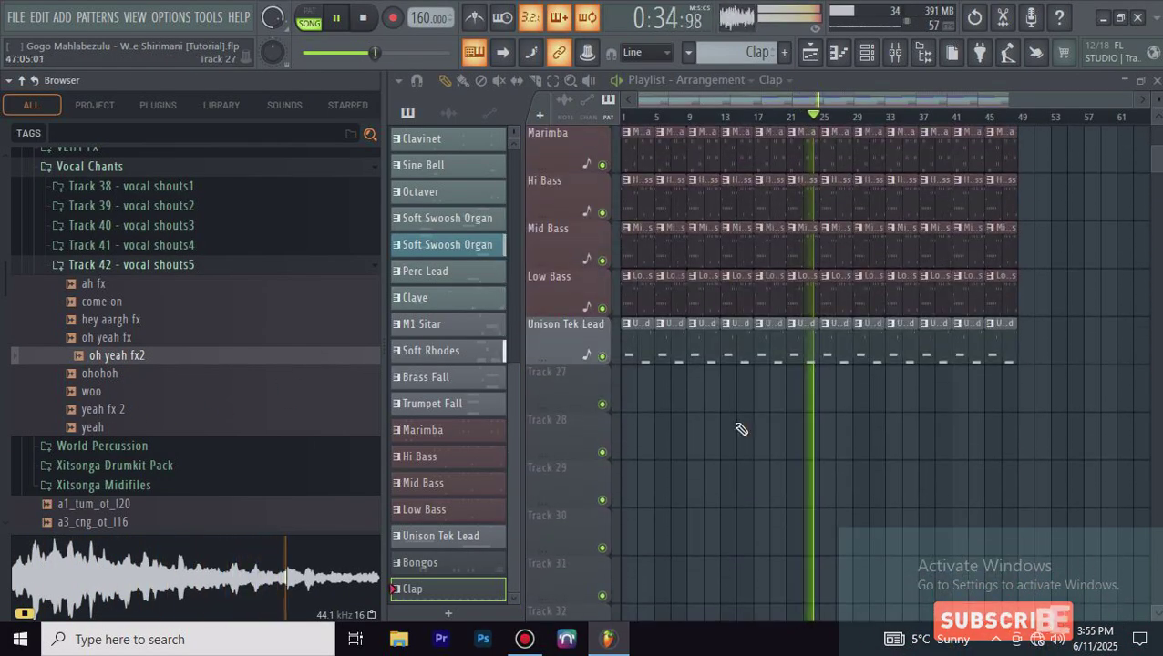
scroll(795, 370, up, 5)
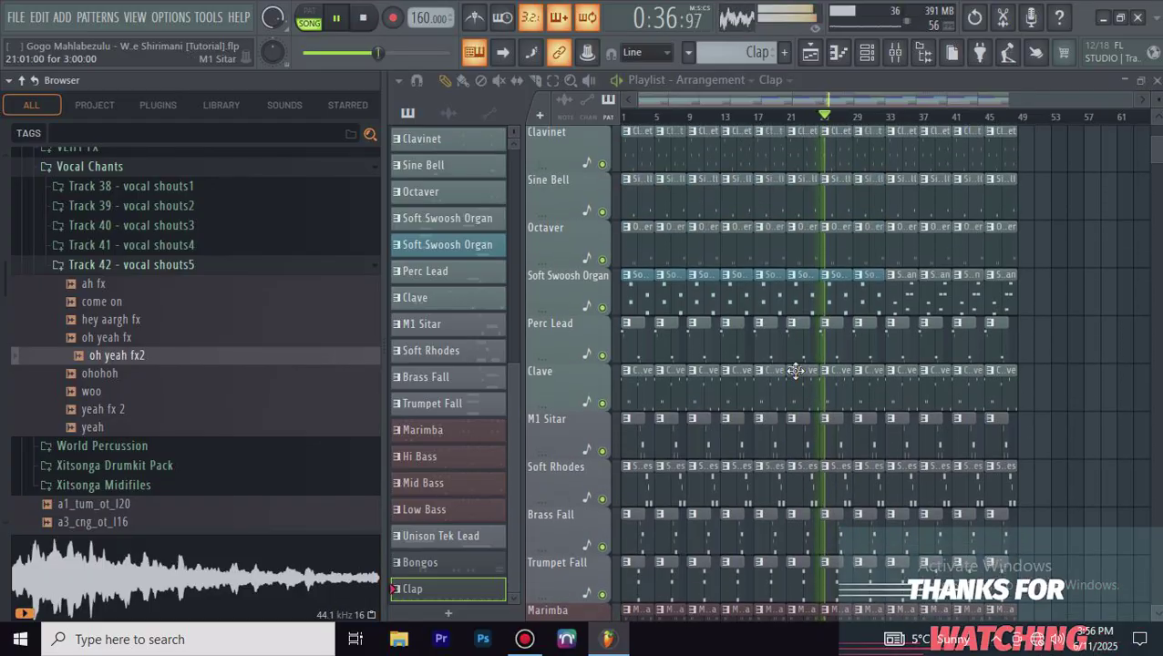
right_click(560, 249)
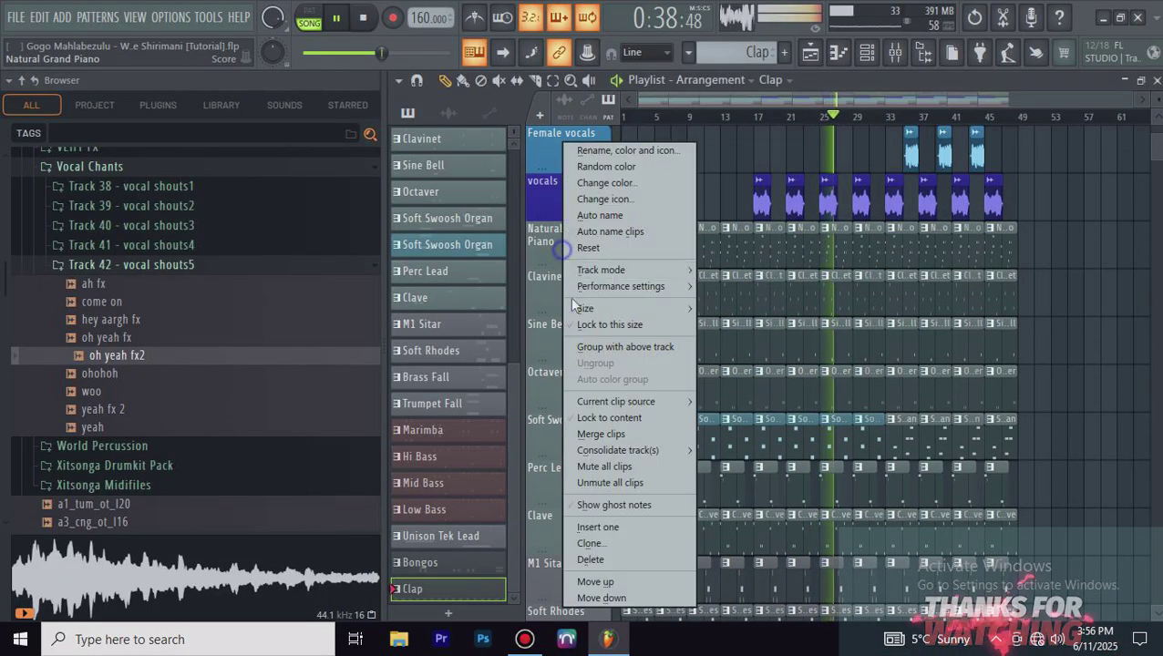
click(592, 526)
Step: Place the oh yeah fx2 sample on the empty track below vocals - Chorus and move the clip to bar 13
click(124, 356)
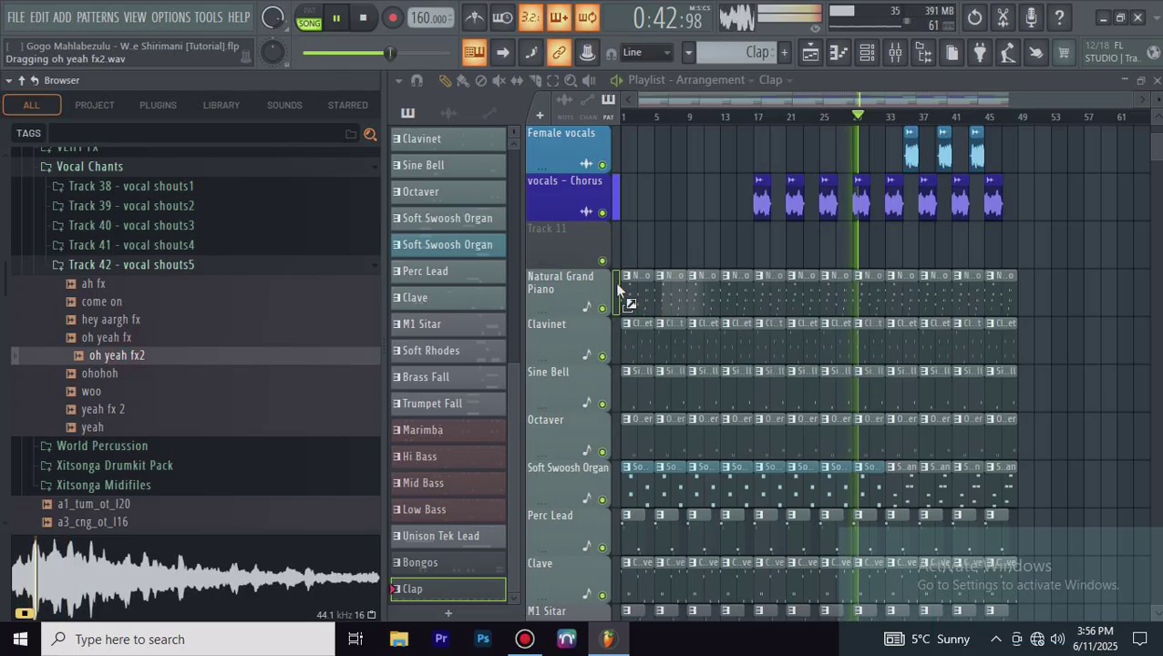
drag(614, 281, 620, 248)
click(465, 369)
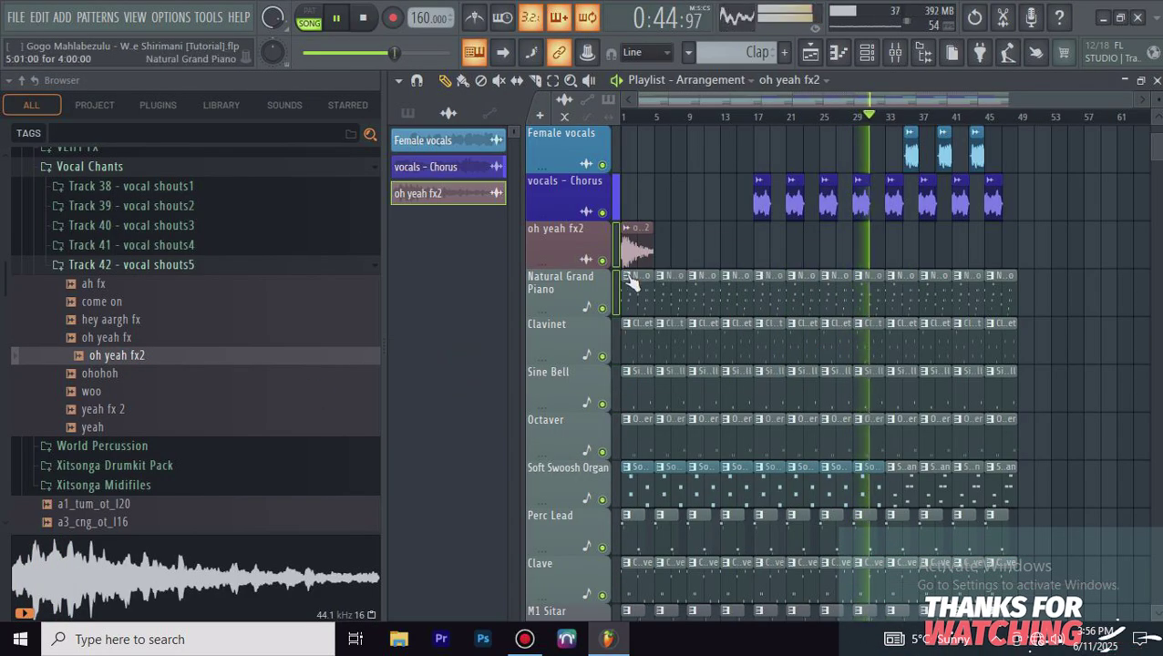
scroll(783, 273, up, 5)
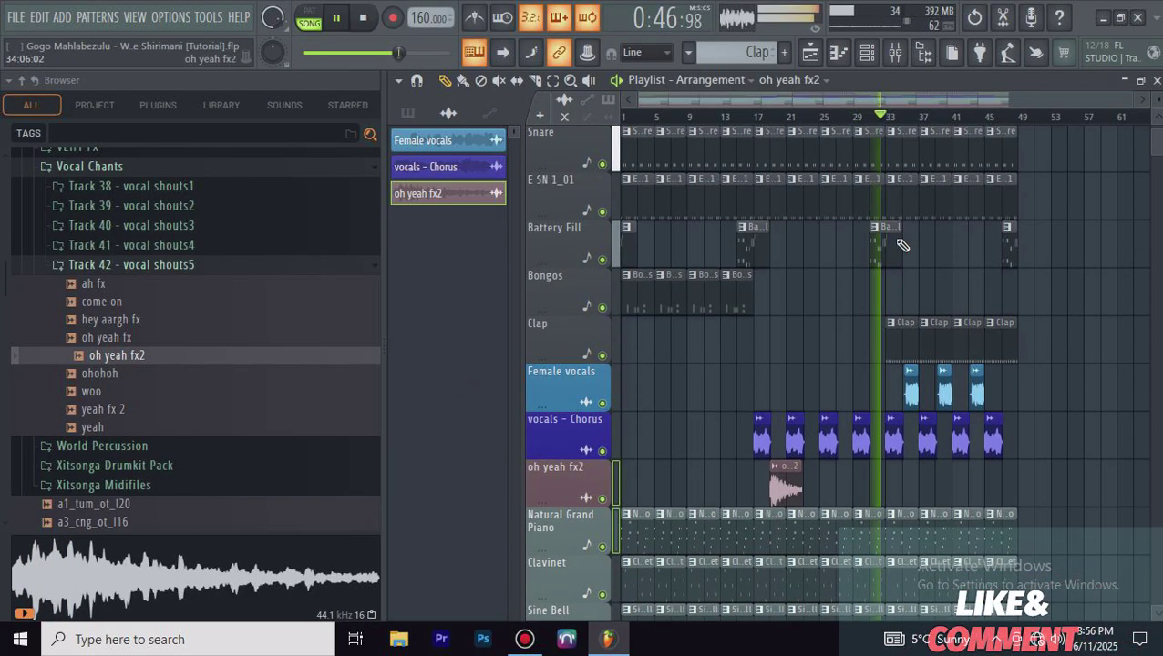
scroll(799, 354, down, 4)
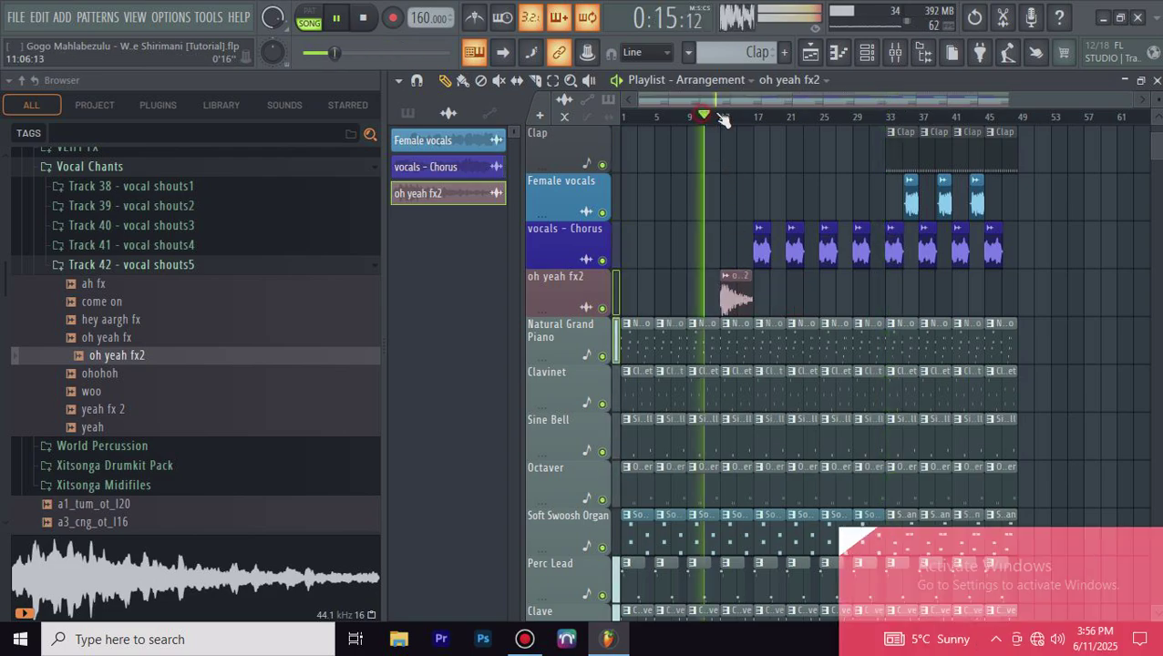
scroll(856, 146, up, 4)
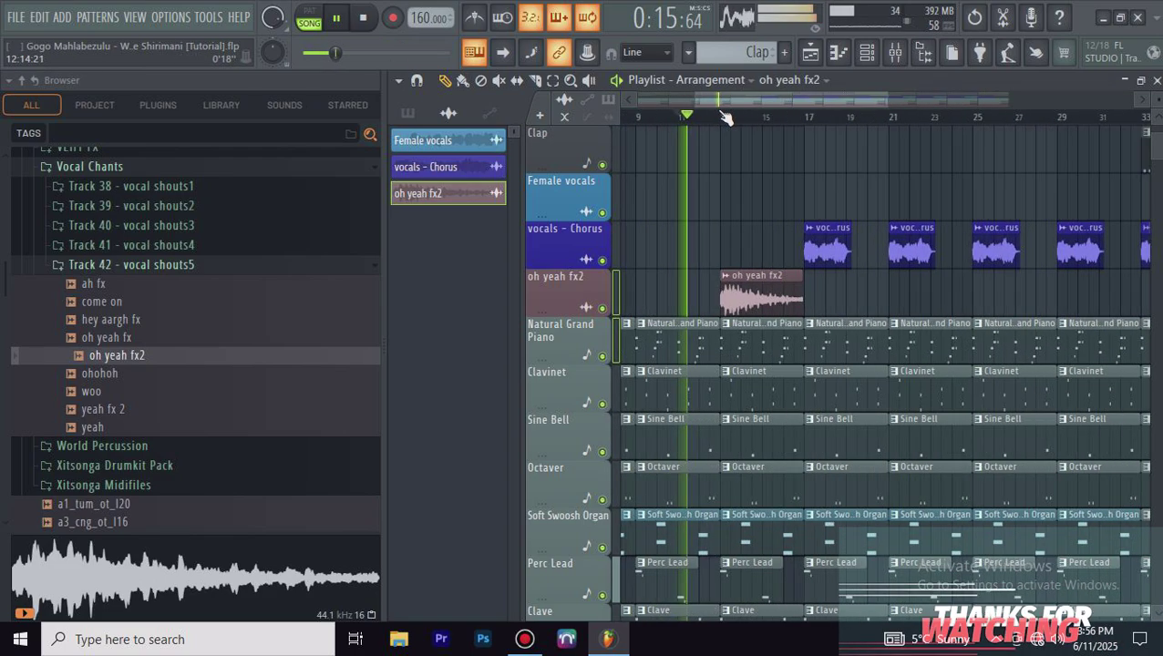
scroll(836, 398, up, 2)
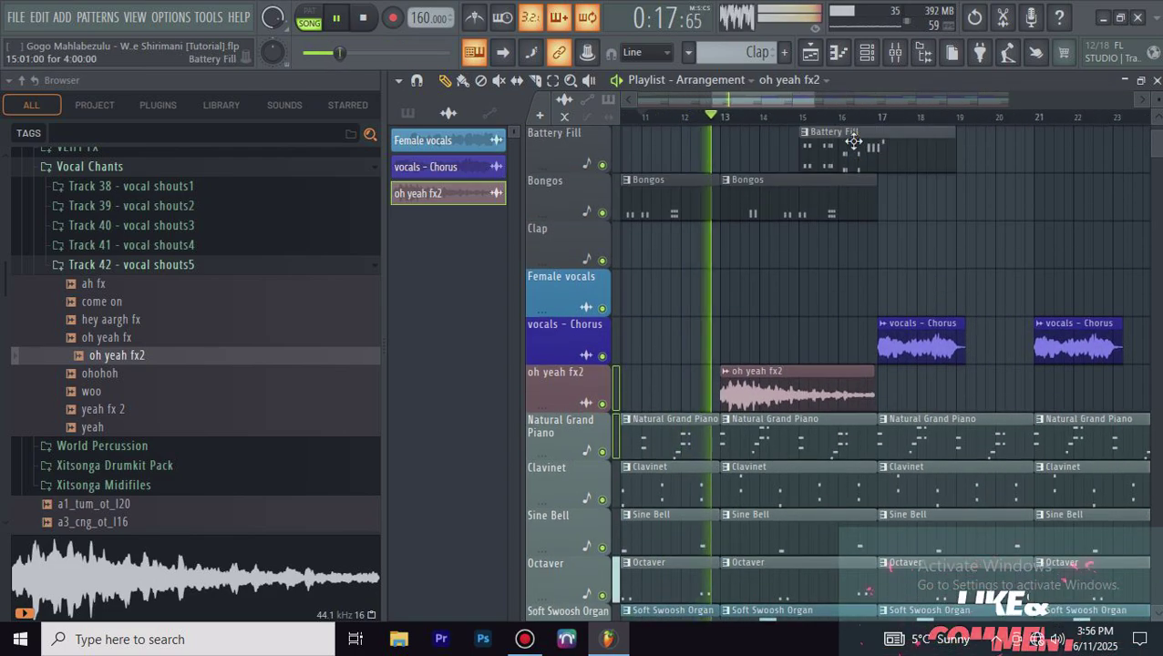
Step: Adjust the oh yeah fx2 clip's time stretching so it fills the four bars starting at bar 13
double_click(833, 395)
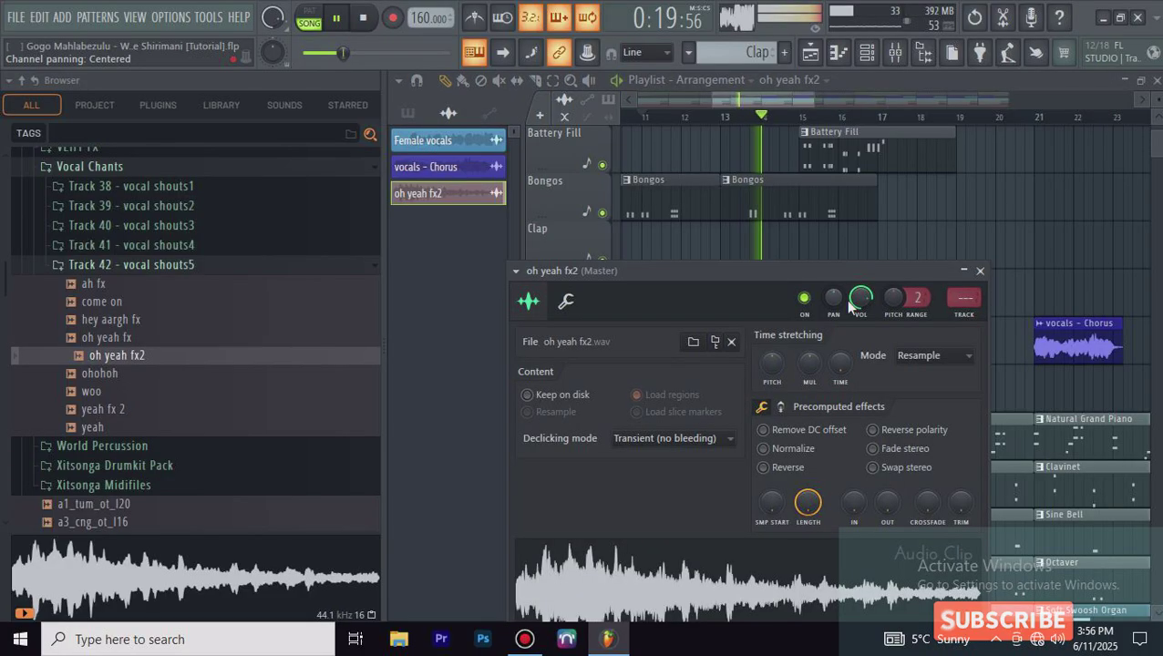
drag(772, 267, 590, 279)
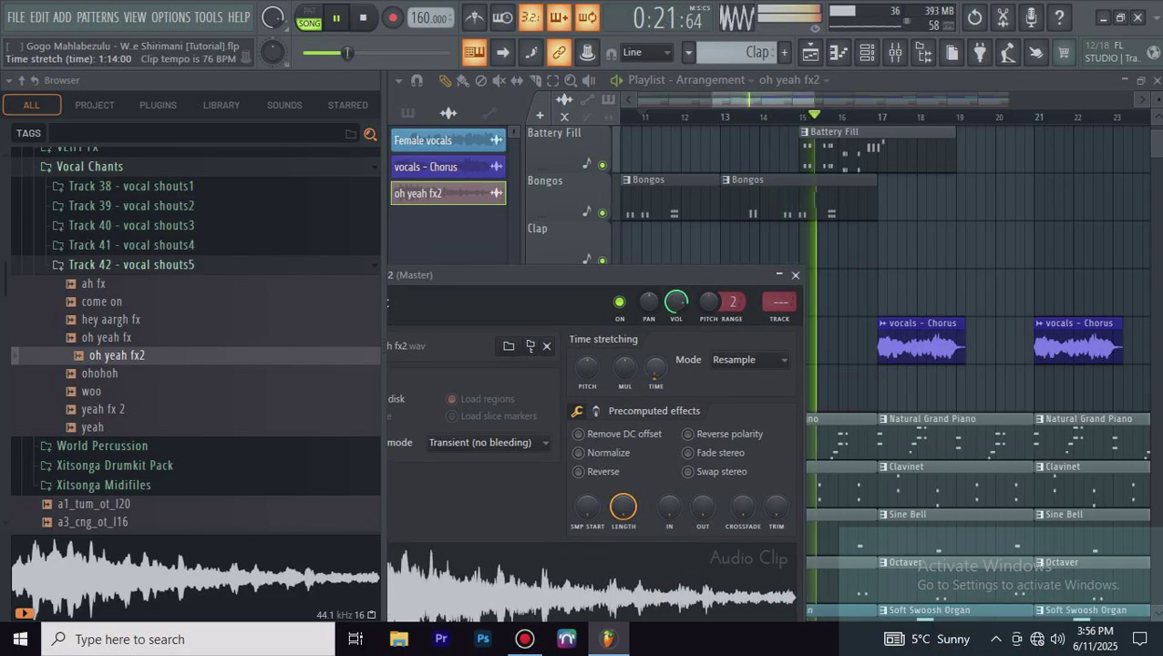
drag(654, 369, 654, 333)
Step: Route the oh yeah fx2 clip to mixer track 14, lower its volume to about 84% and return to the playlist
click(779, 319)
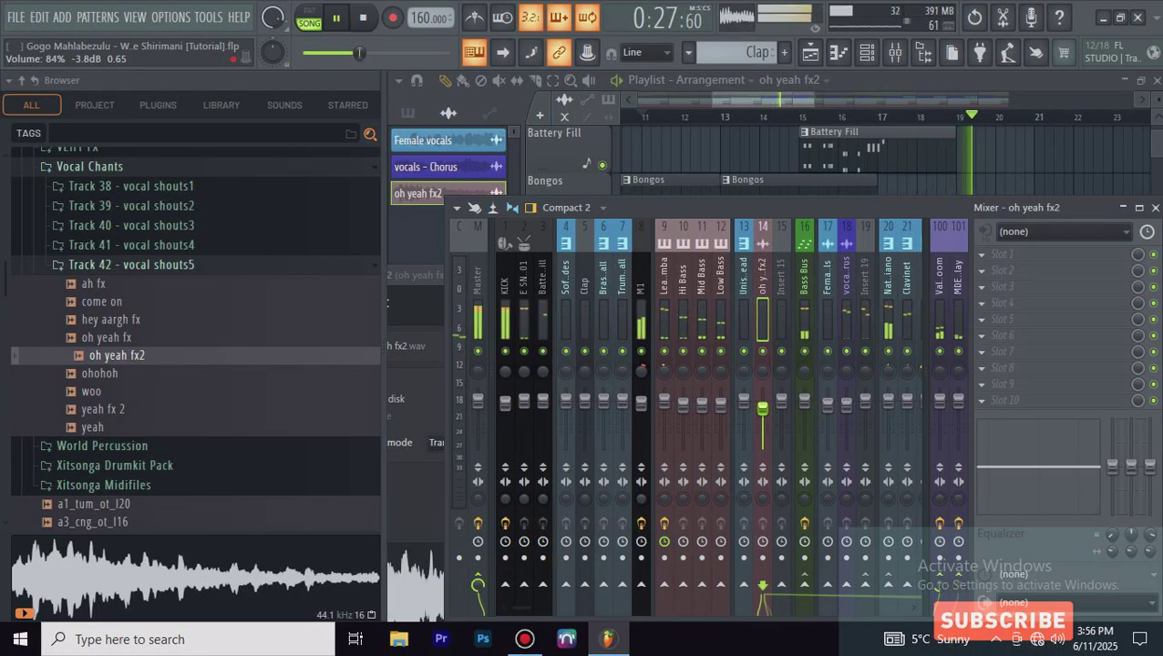
key(F12)
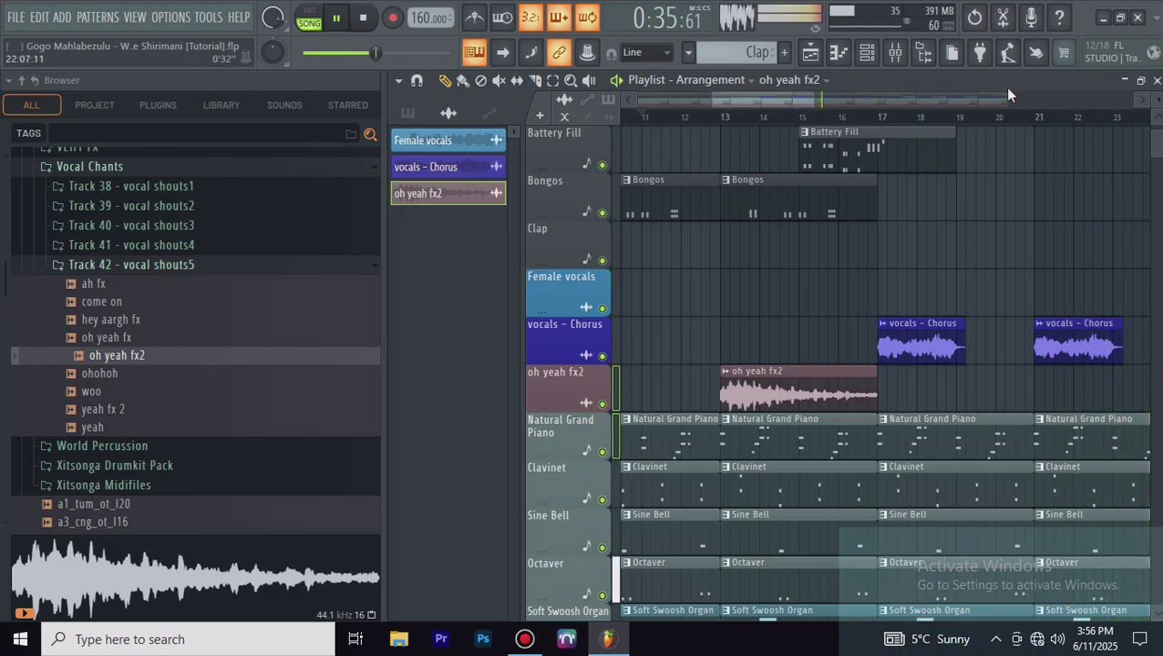
Step: Insert an empty playlist track between oh yeah fx2 and Natural Grand Piano
click(923, 55)
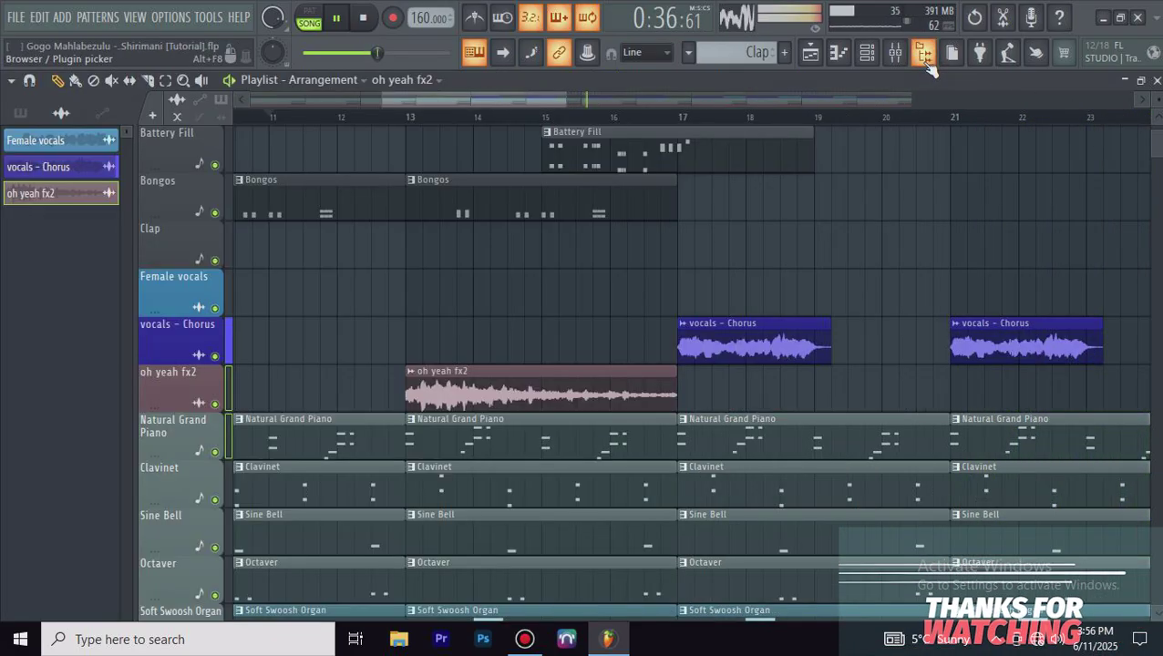
click(401, 121)
scroll(649, 132, down, 1)
scroll(791, 339, down, 2)
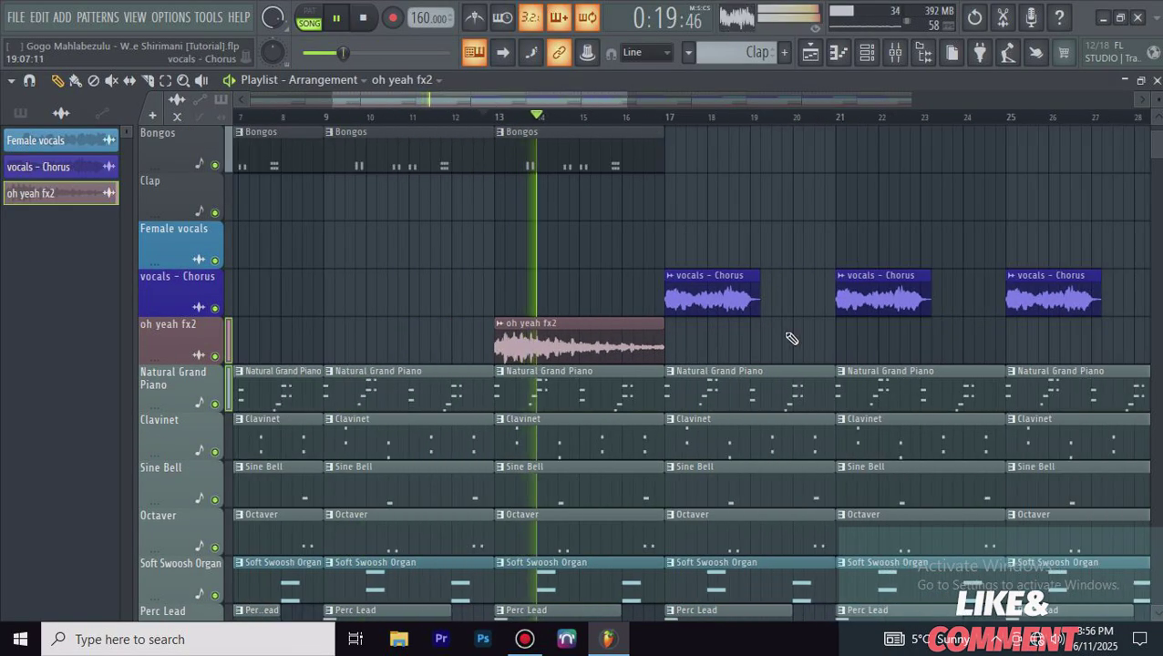
scroll(791, 339, down, 1)
scroll(784, 331, up, 6)
scroll(784, 331, down, 6)
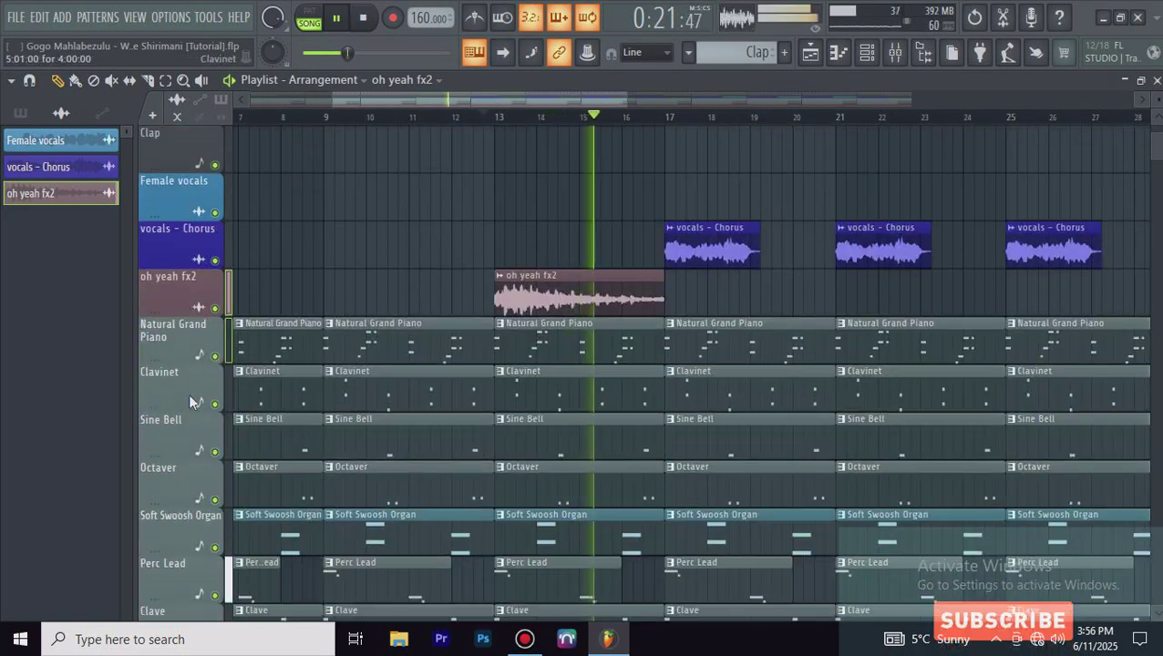
right_click(166, 339)
click(212, 528)
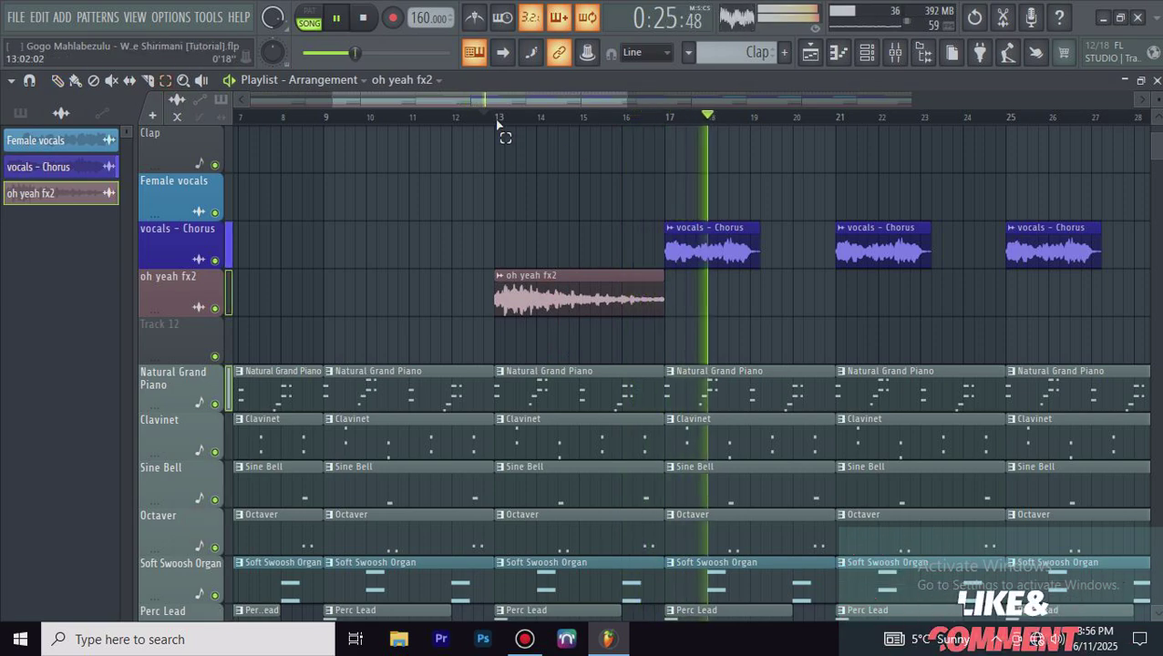
Step: Make a time selection over the four bars starting at bar 13, matching the length of the oh yeah fx2 clip
drag(500, 119, 647, 119)
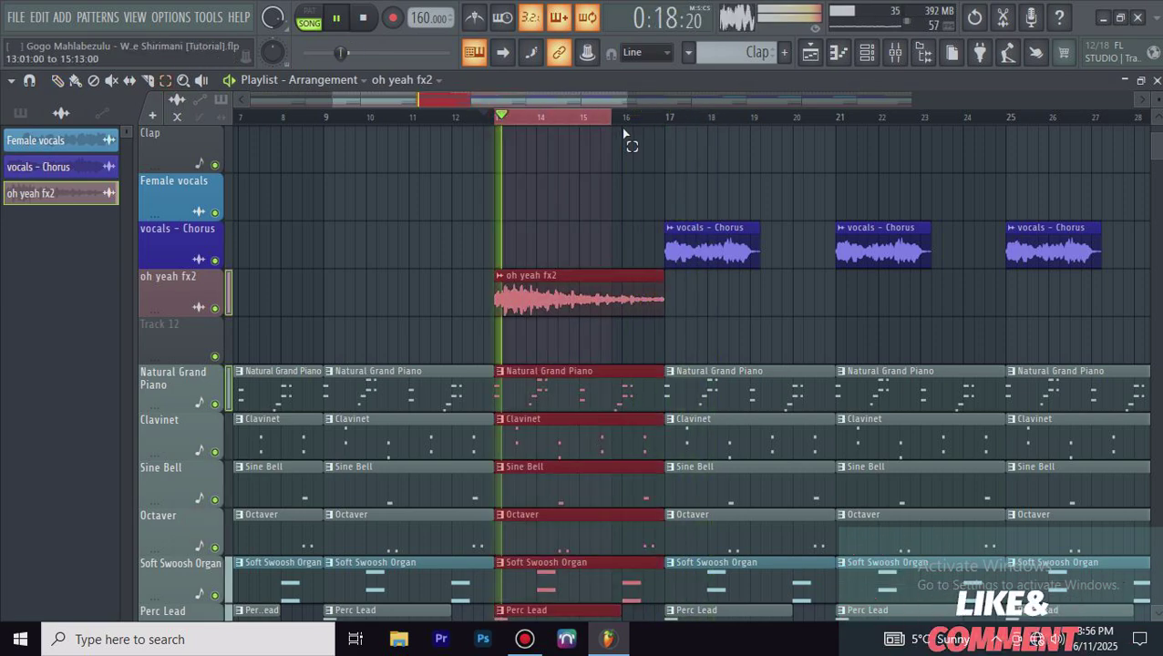
click(57, 80)
click(584, 312)
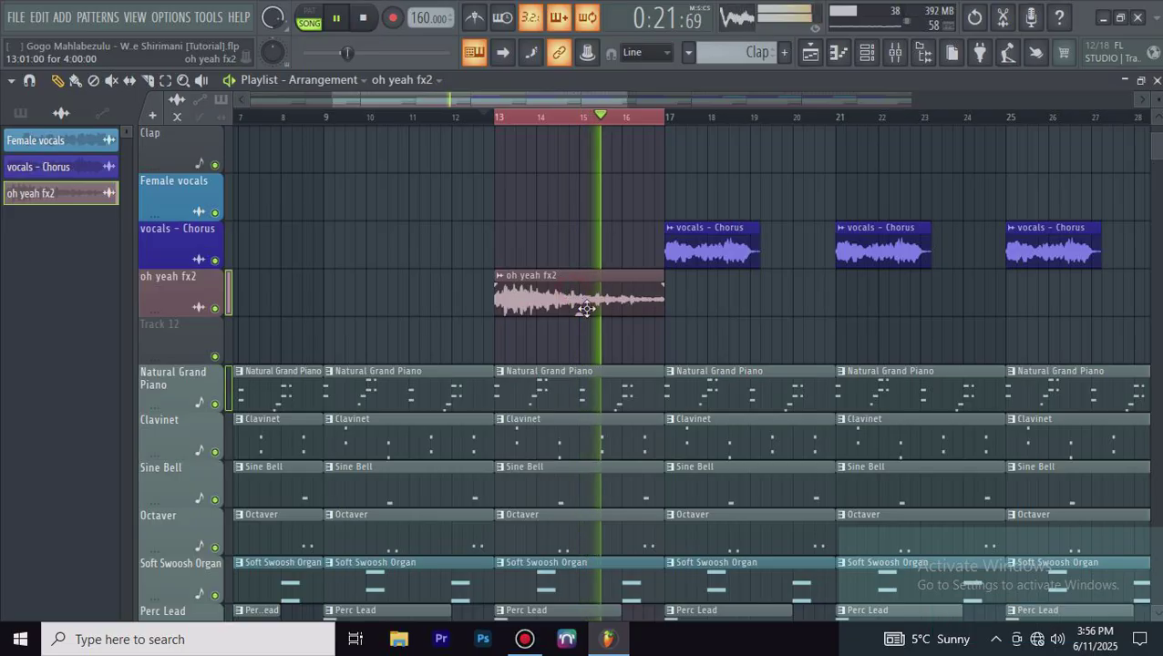
Step: Create an automation clip for the panning of mixer track 14 and move it to the empty track below oh yeah fx2
key(F9)
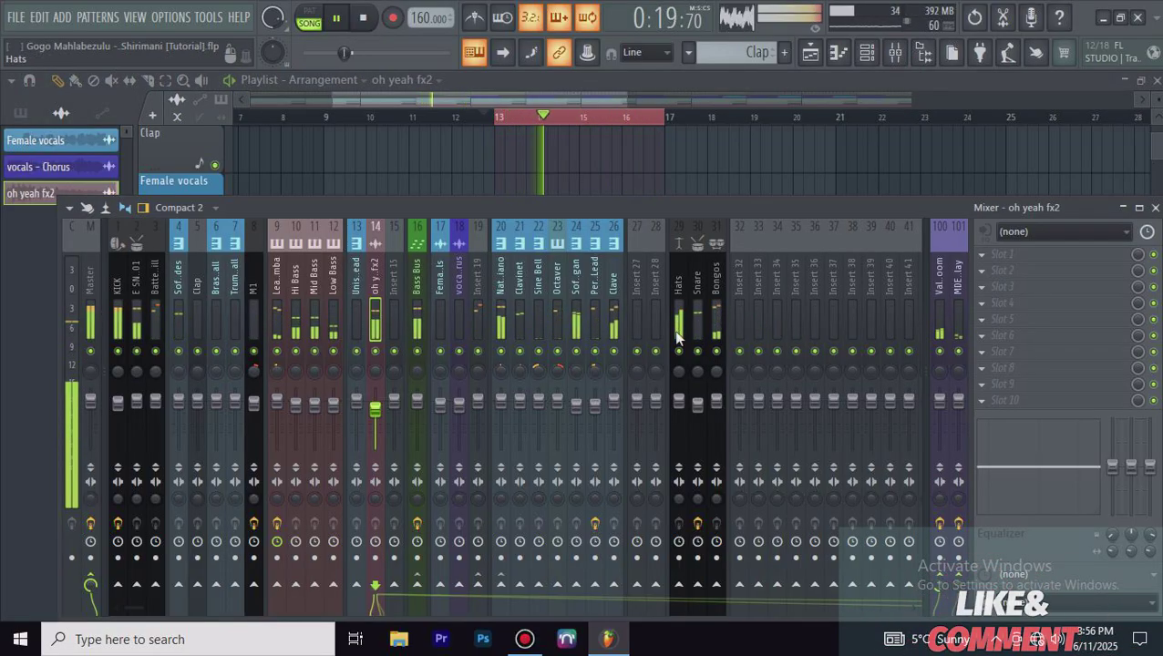
right_click(375, 373)
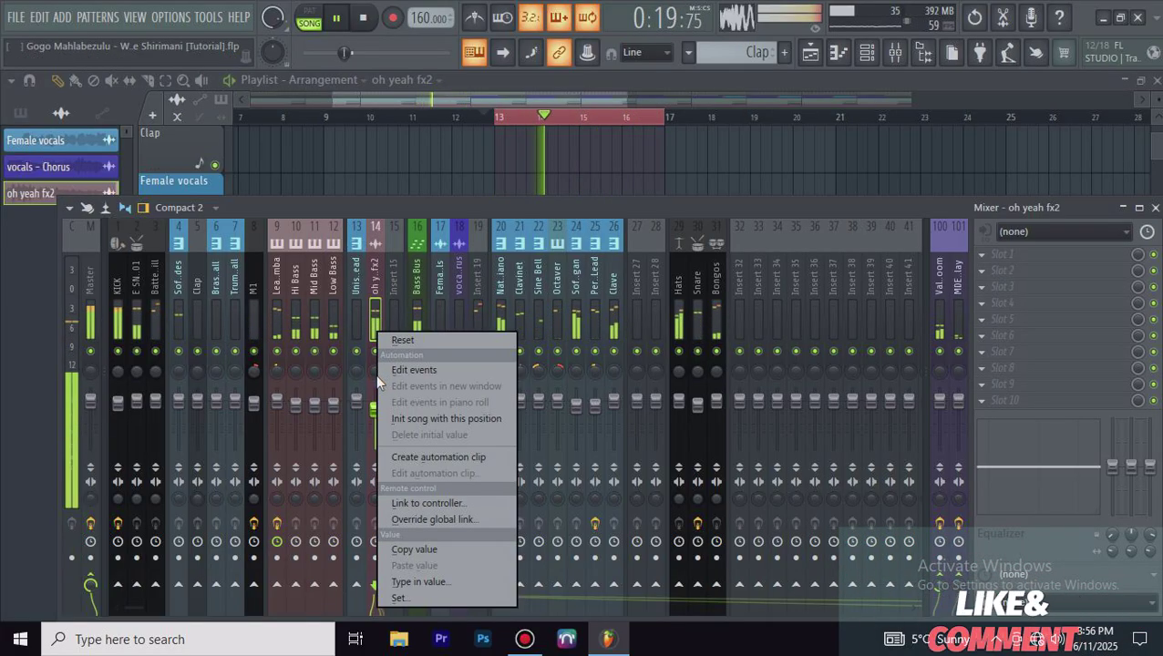
click(455, 457)
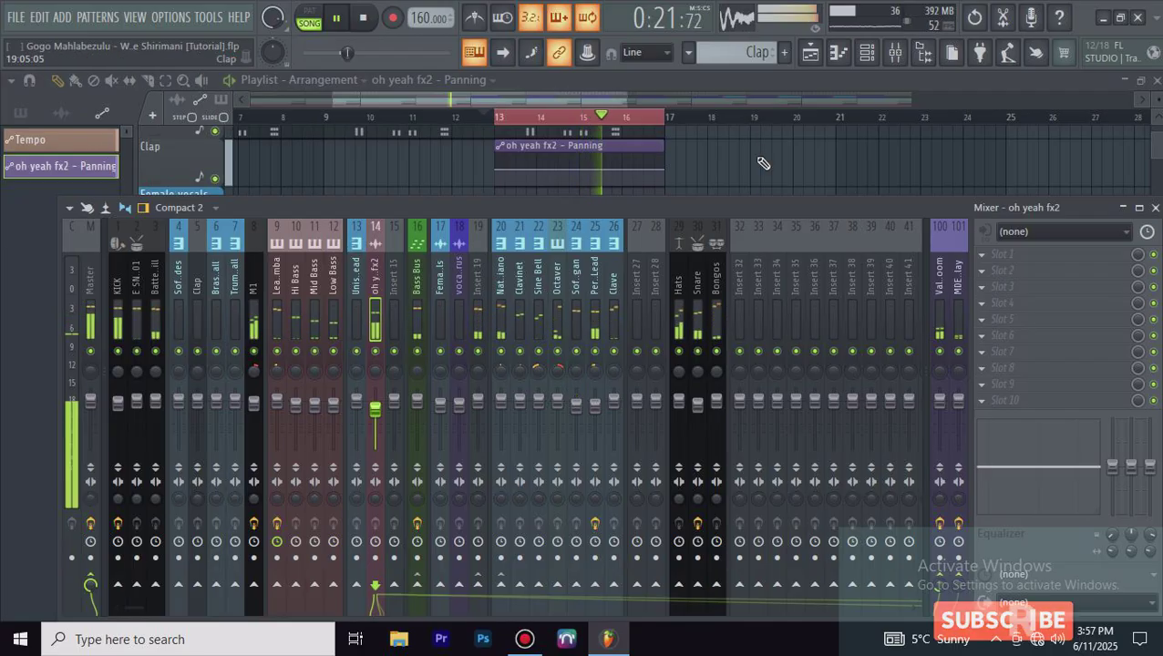
key(F9)
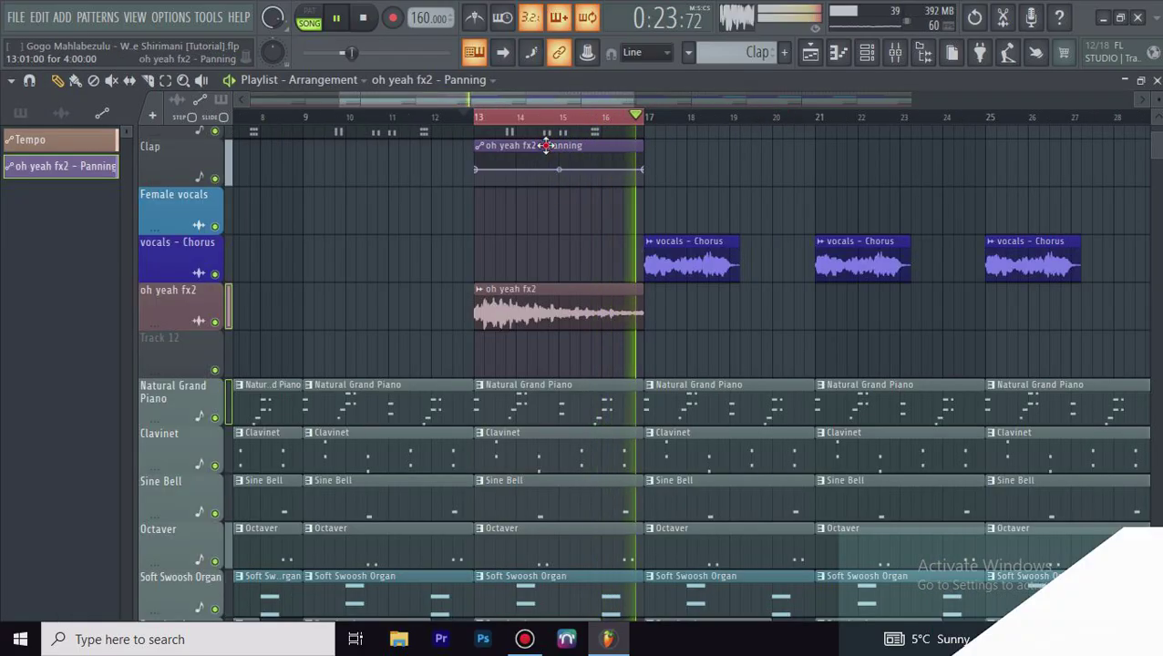
drag(539, 177, 545, 353)
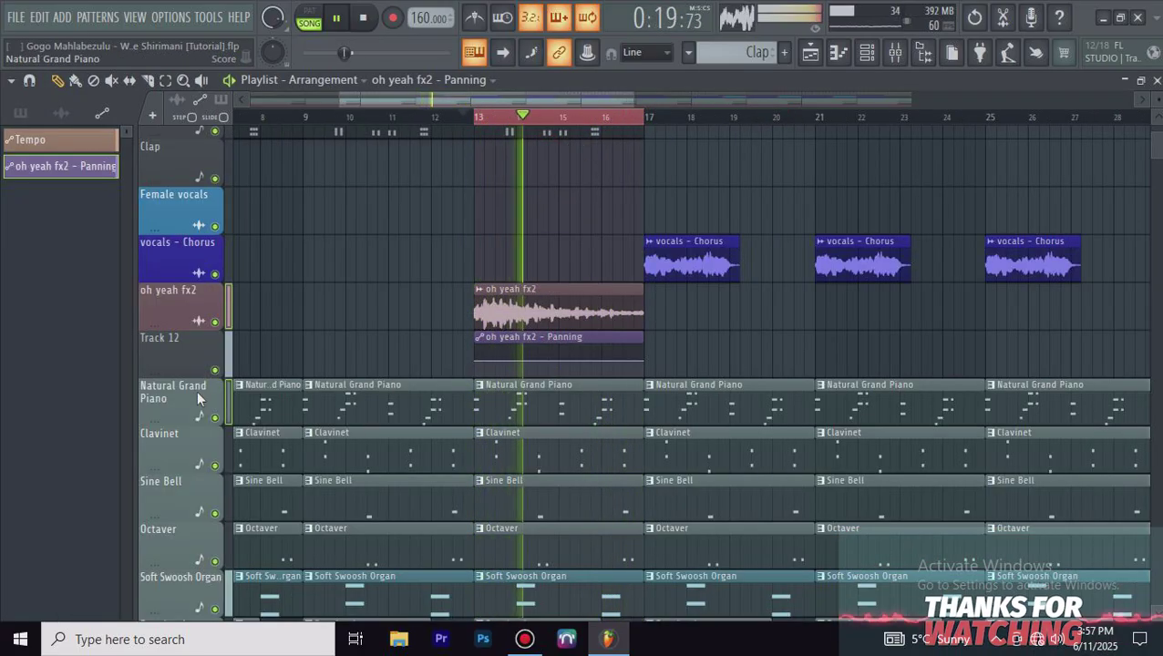
click(480, 338)
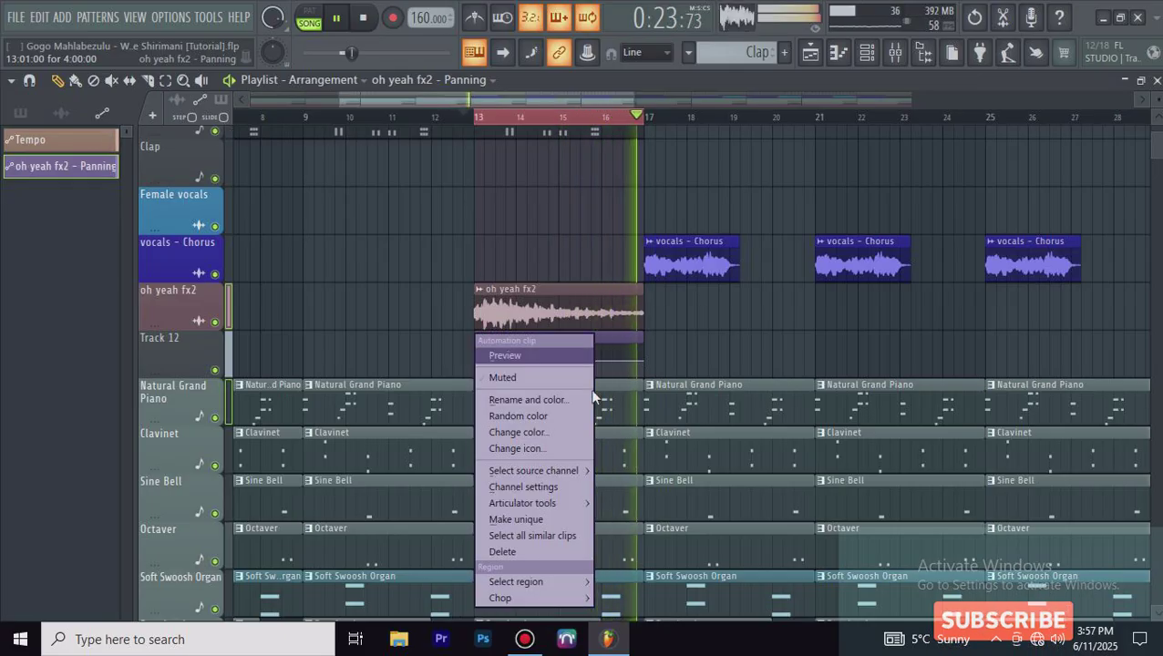
click(990, 238)
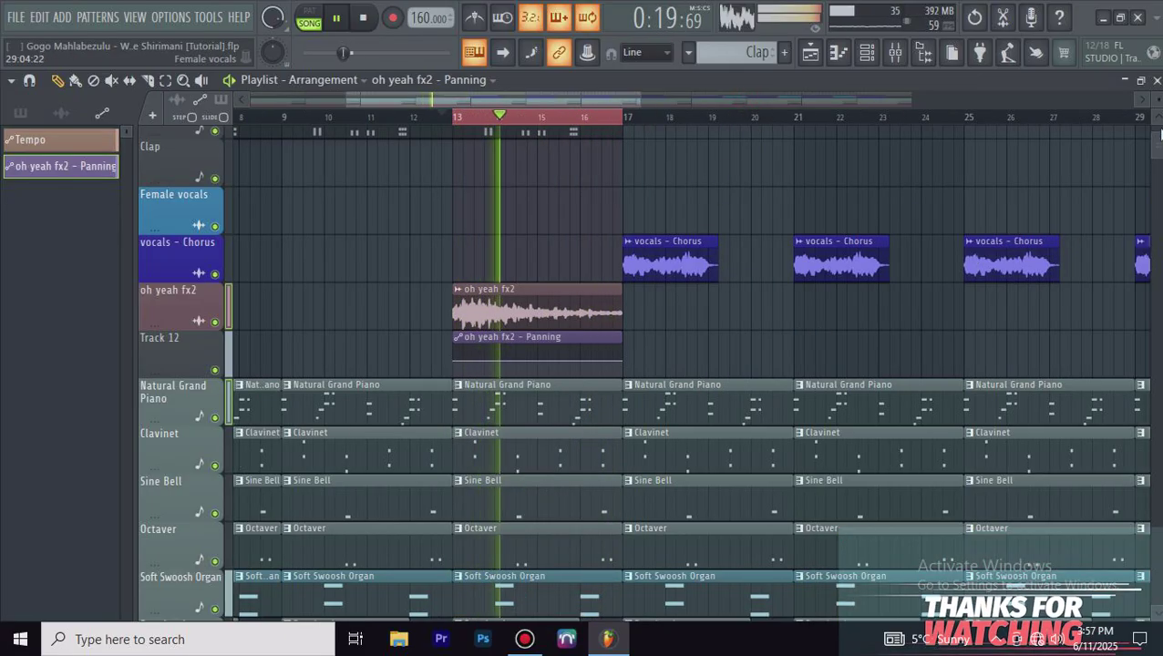
scroll(820, 306, up, 3)
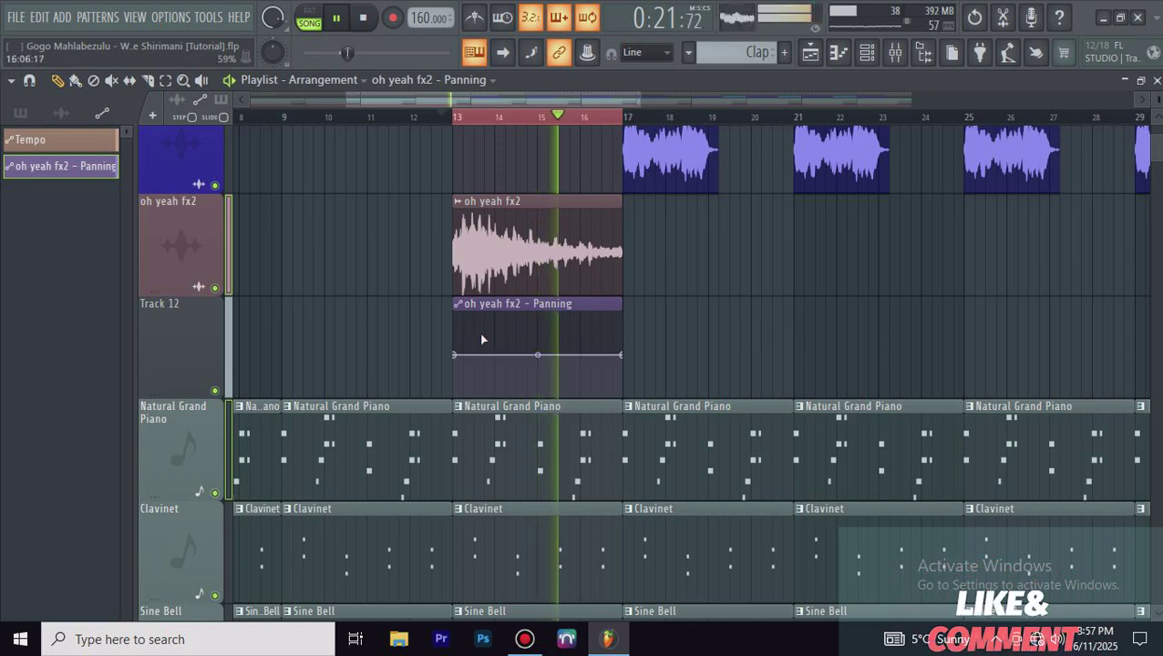
click(462, 307)
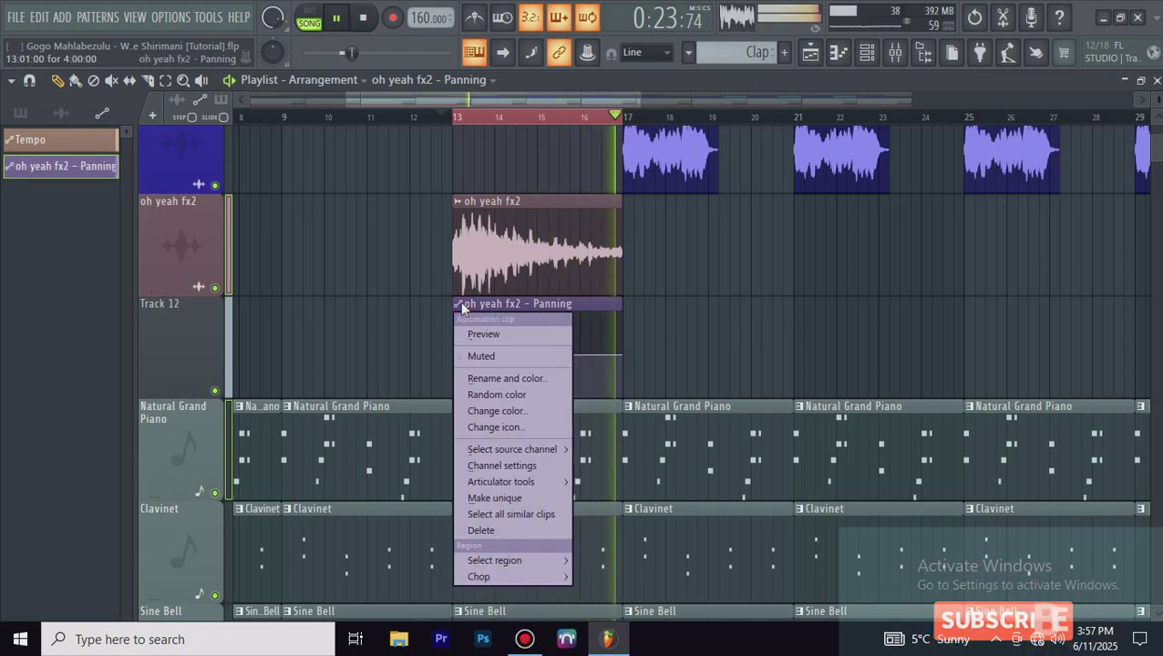
mouse_move(536, 483)
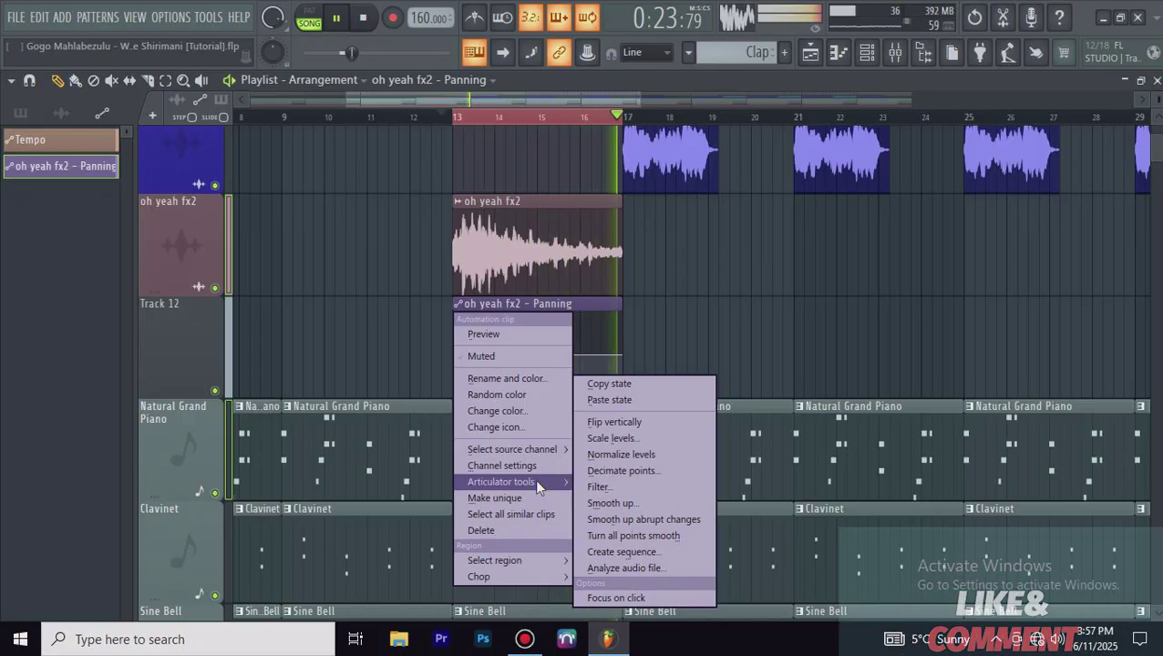
click(644, 567)
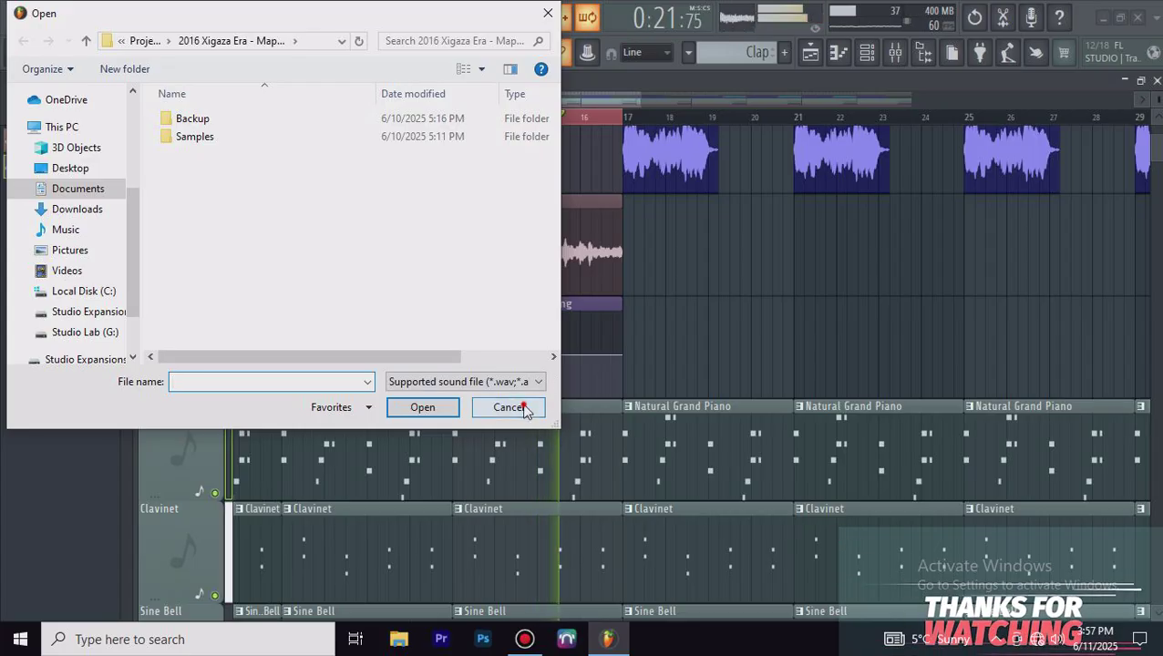
click(527, 406)
Step: Enable the LFO in the oh yeah fx2 - Panning automation clip's editor, then close the editor
double_click(473, 304)
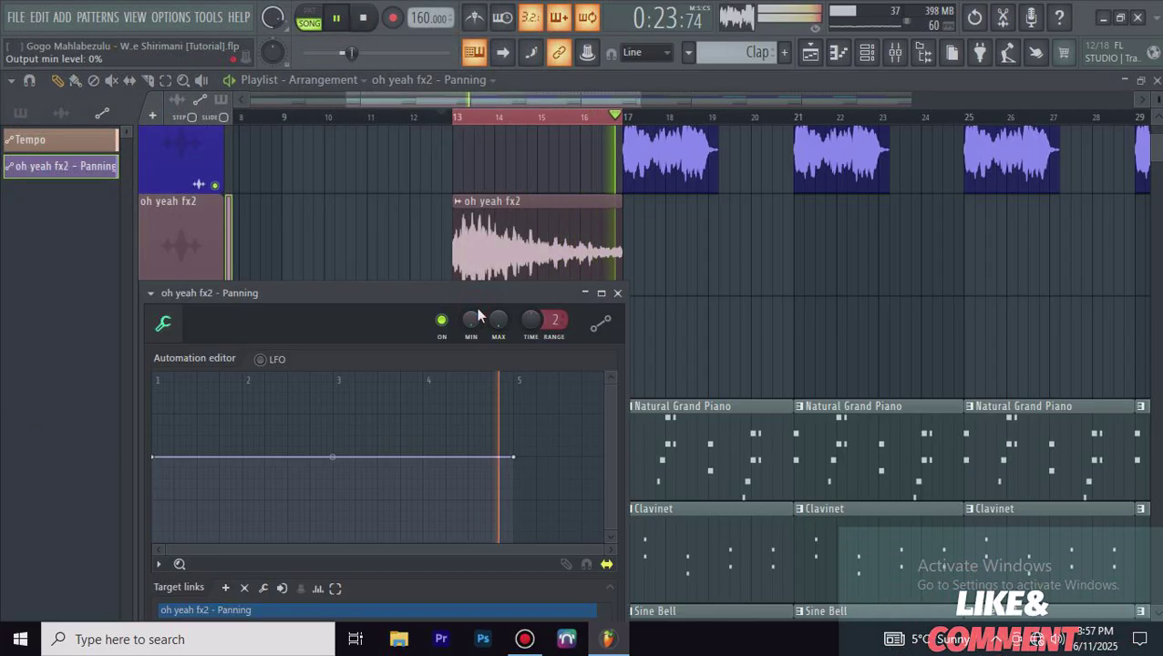
drag(478, 300, 539, 151)
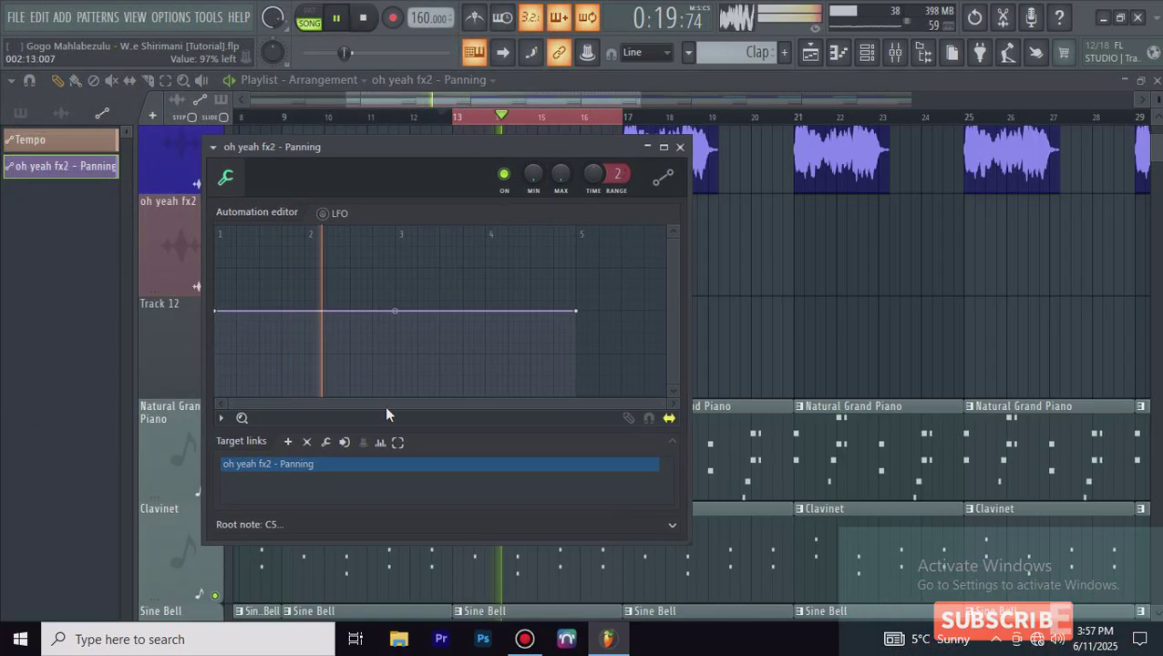
click(323, 215)
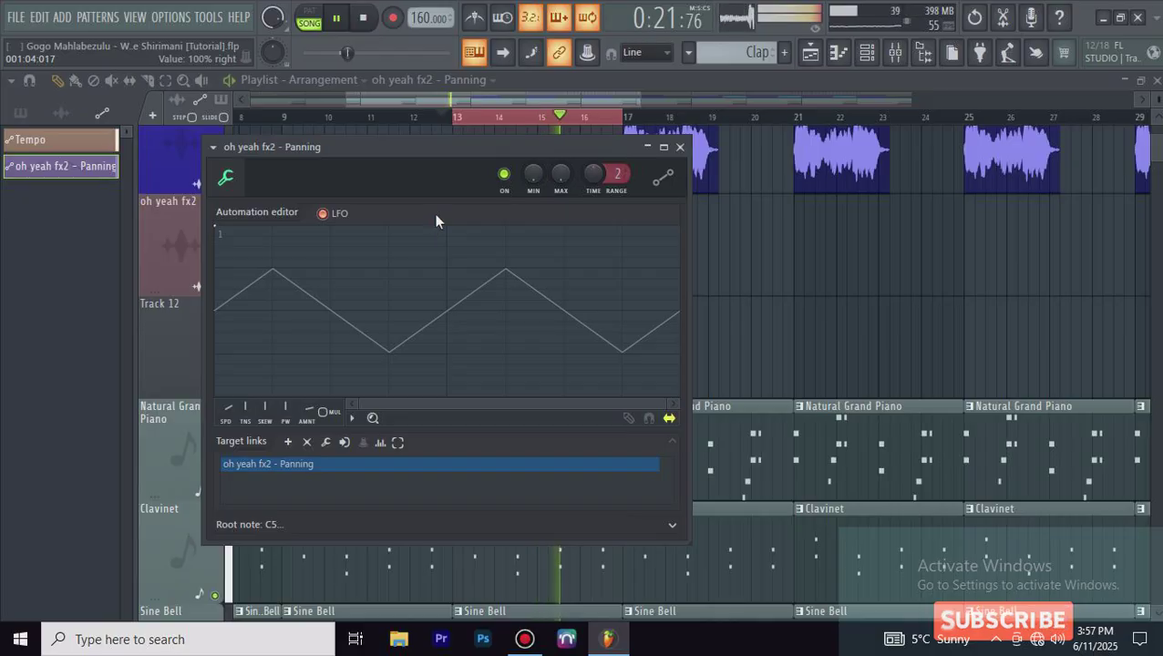
drag(509, 148, 553, 165)
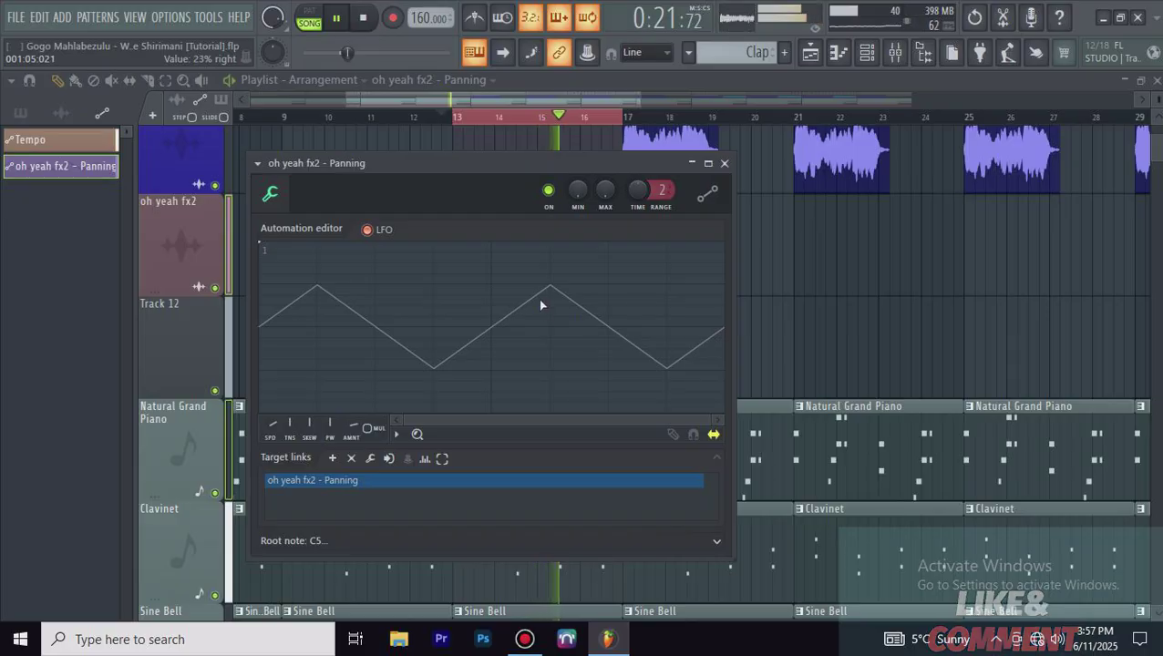
drag(547, 291, 521, 305)
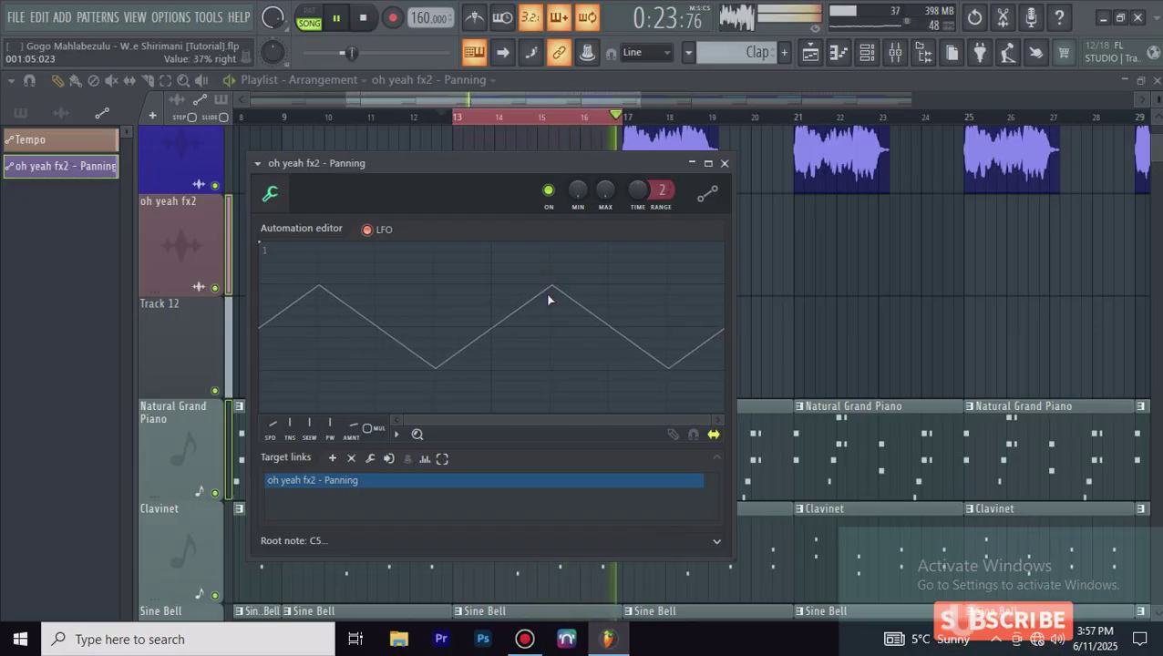
drag(692, 420, 920, 370)
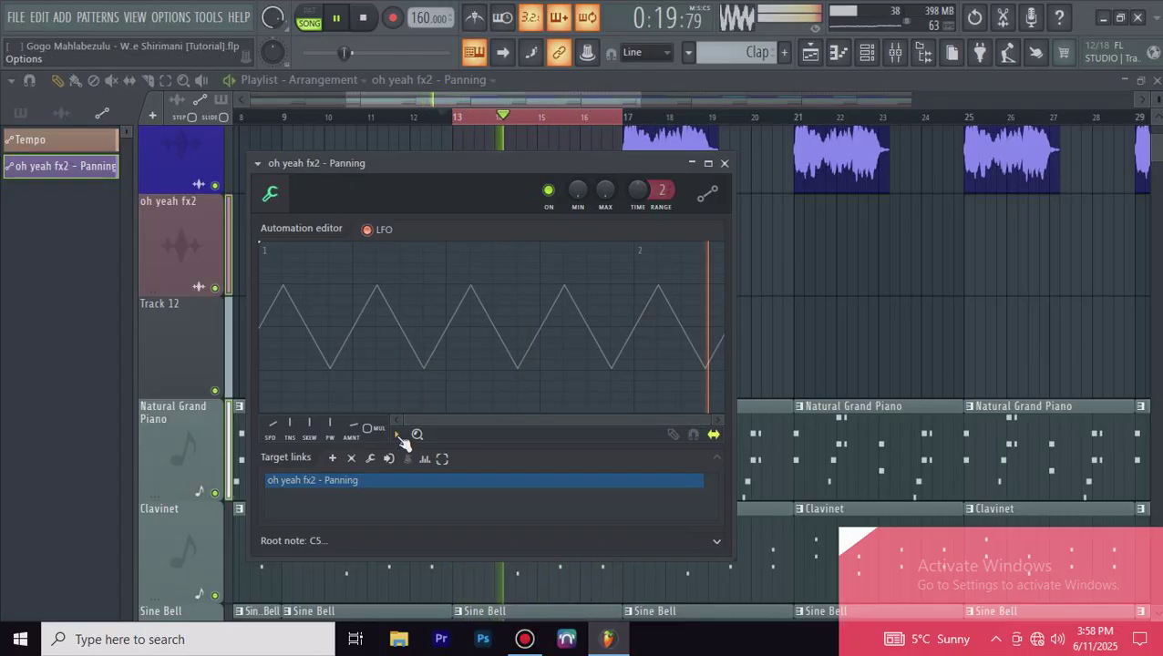
click(331, 458)
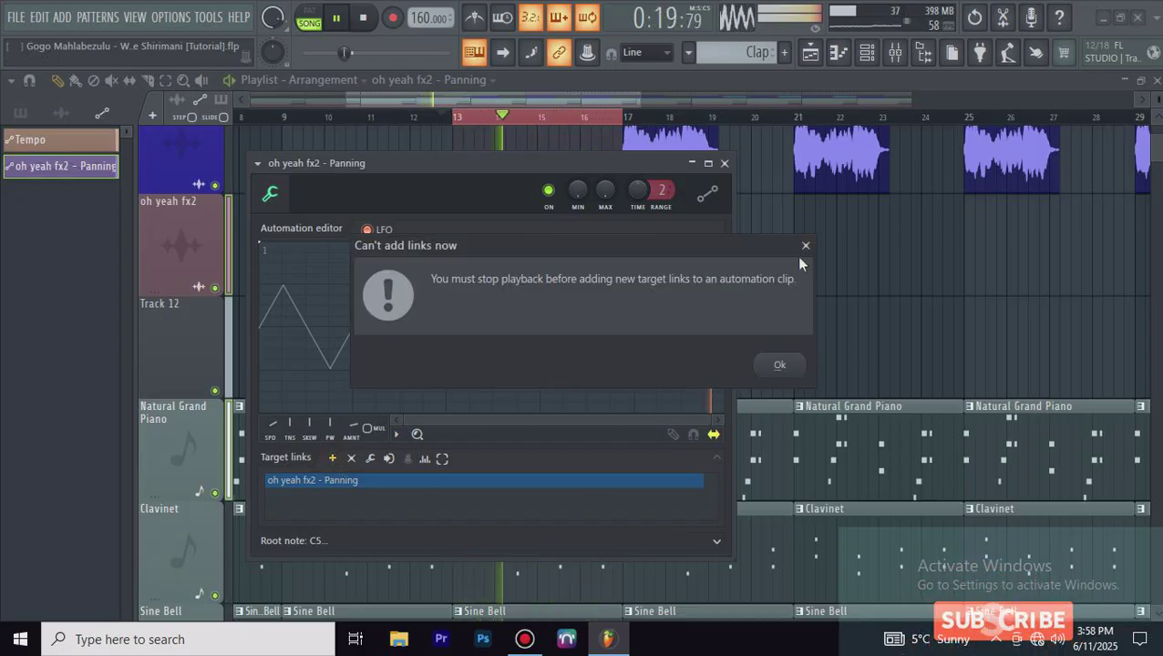
key(Return)
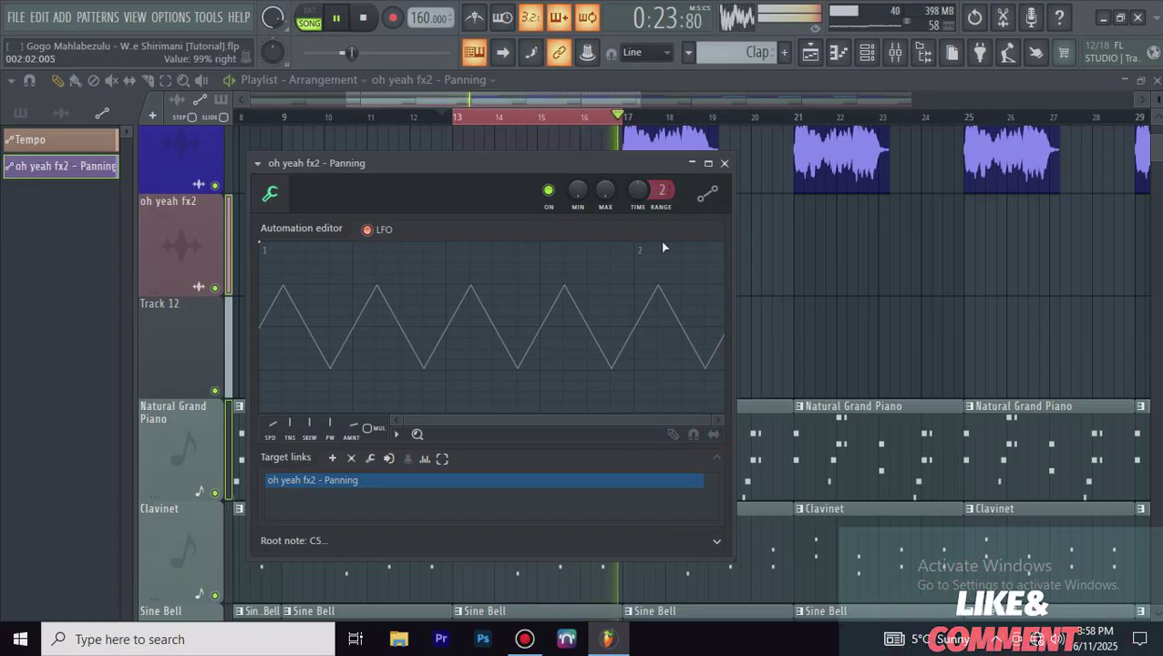
click(724, 163)
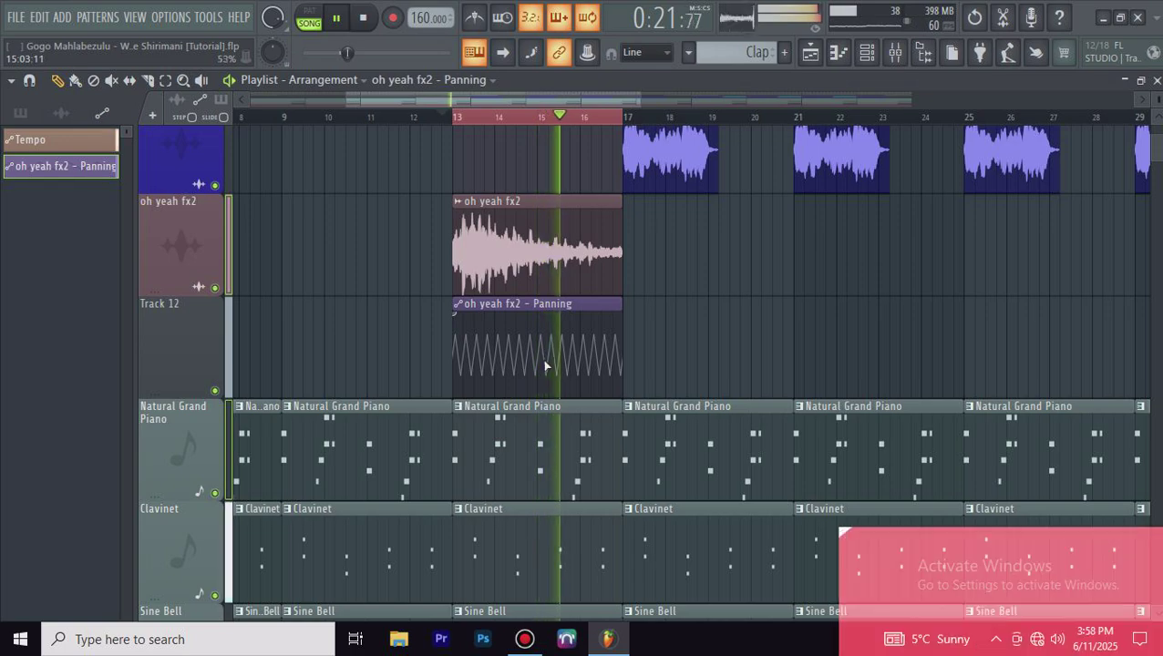
Step: Give Track 12 the name and color of the panning automation clip it contains
right_click(172, 356)
click(212, 215)
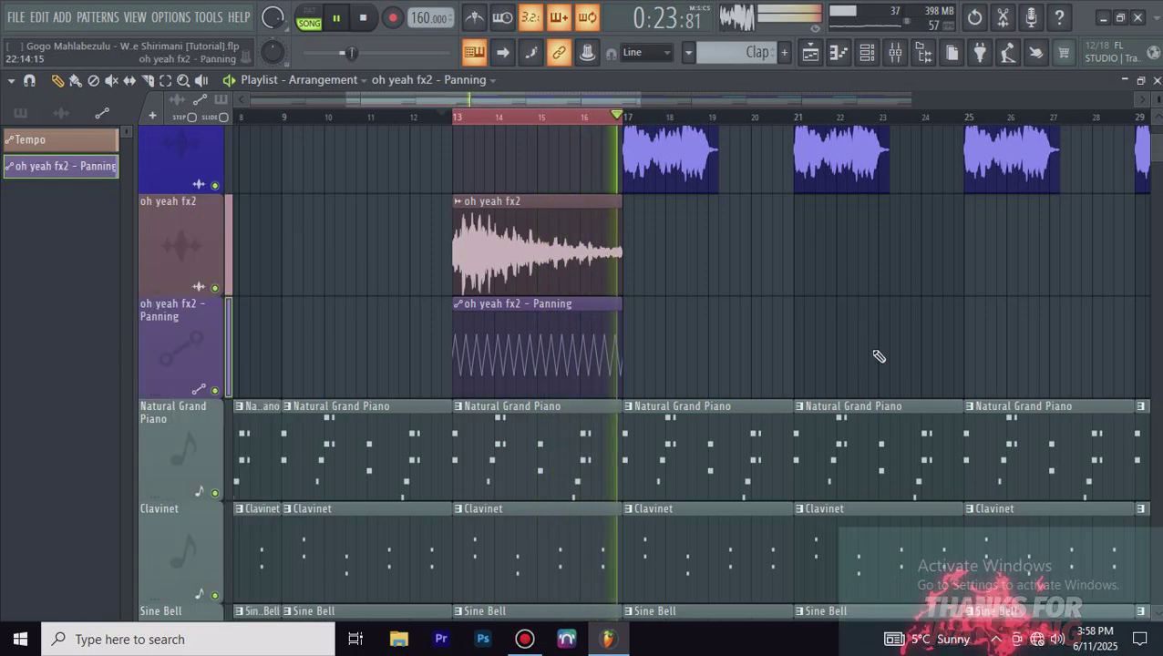
key(F9)
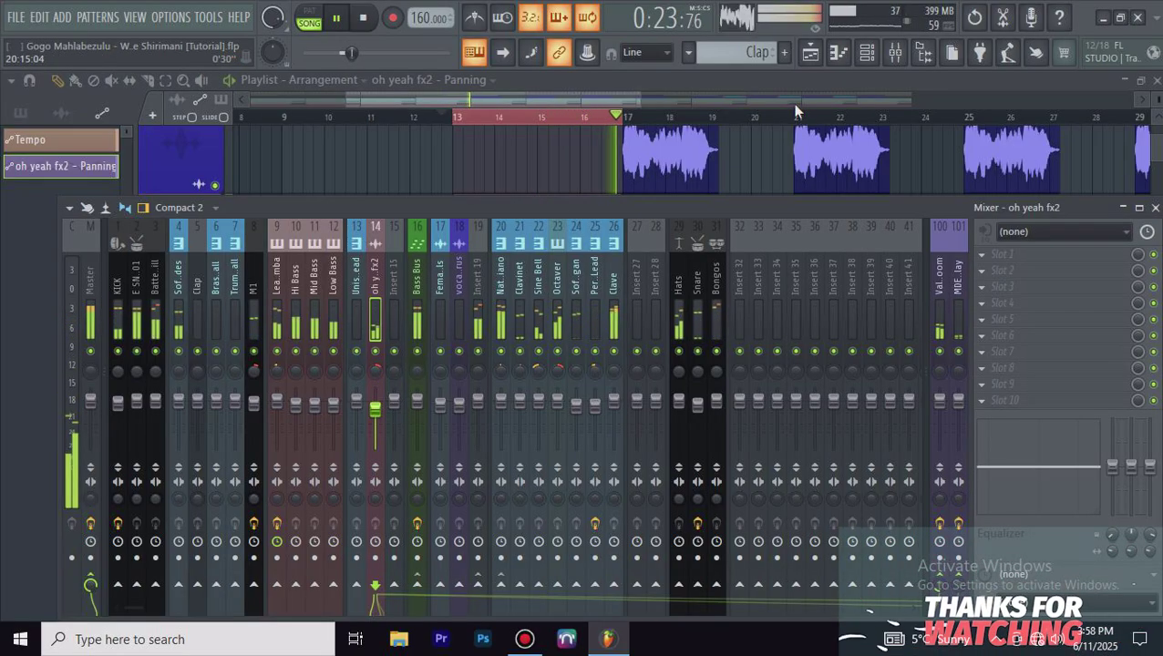
click(895, 52)
click(923, 52)
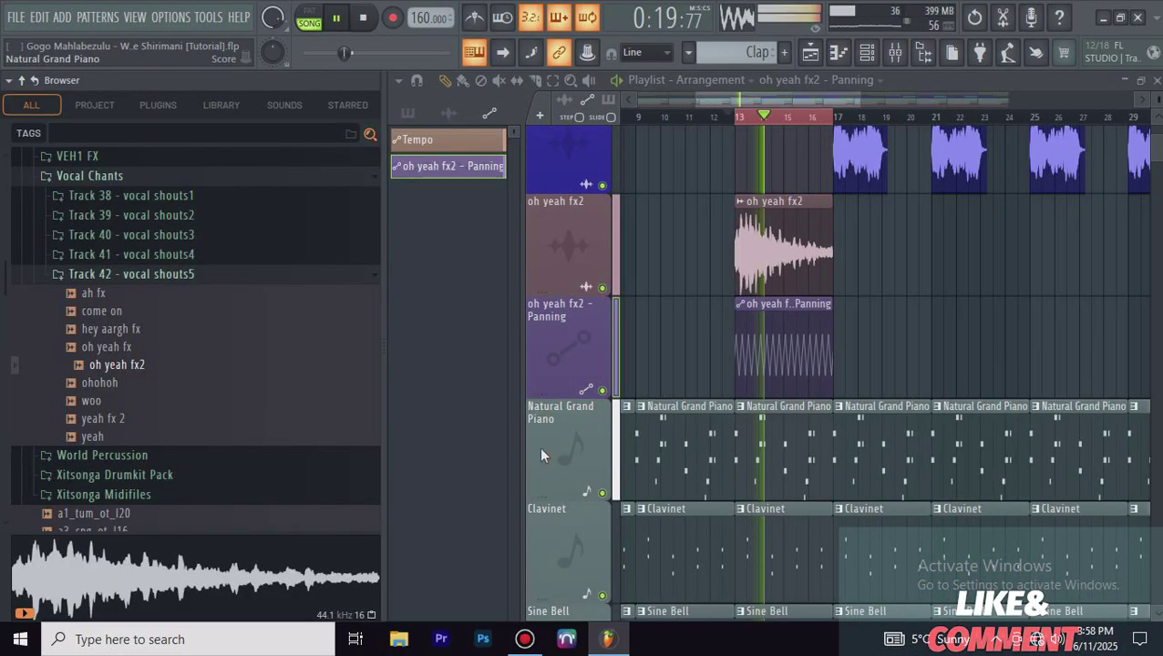
click(923, 52)
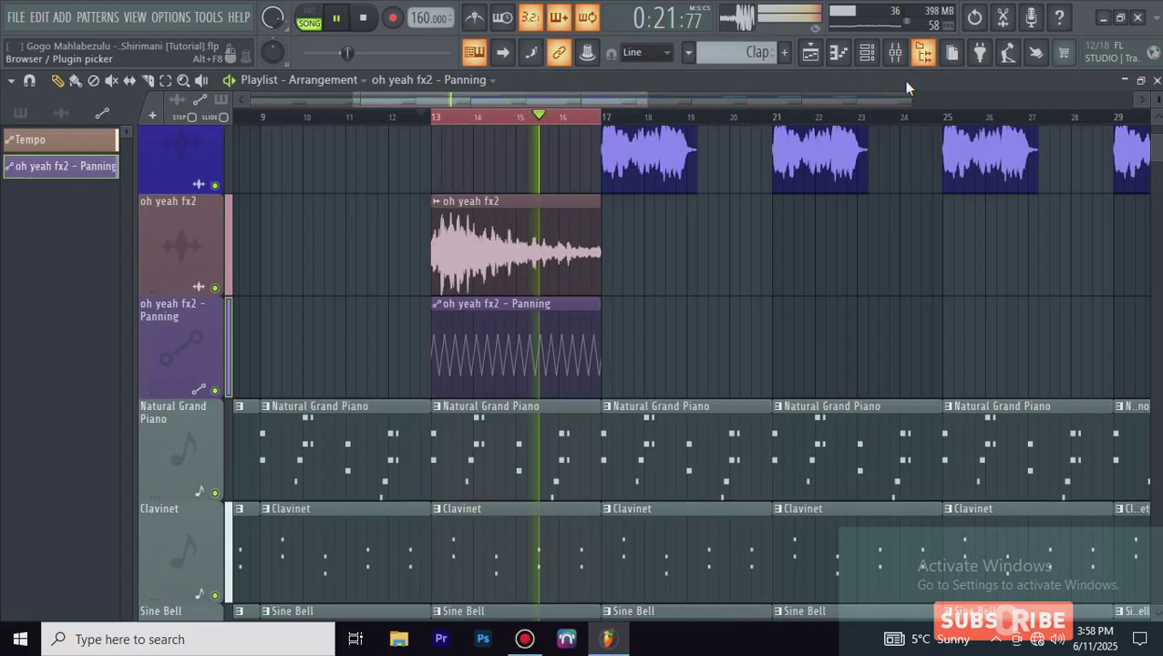
click(923, 52)
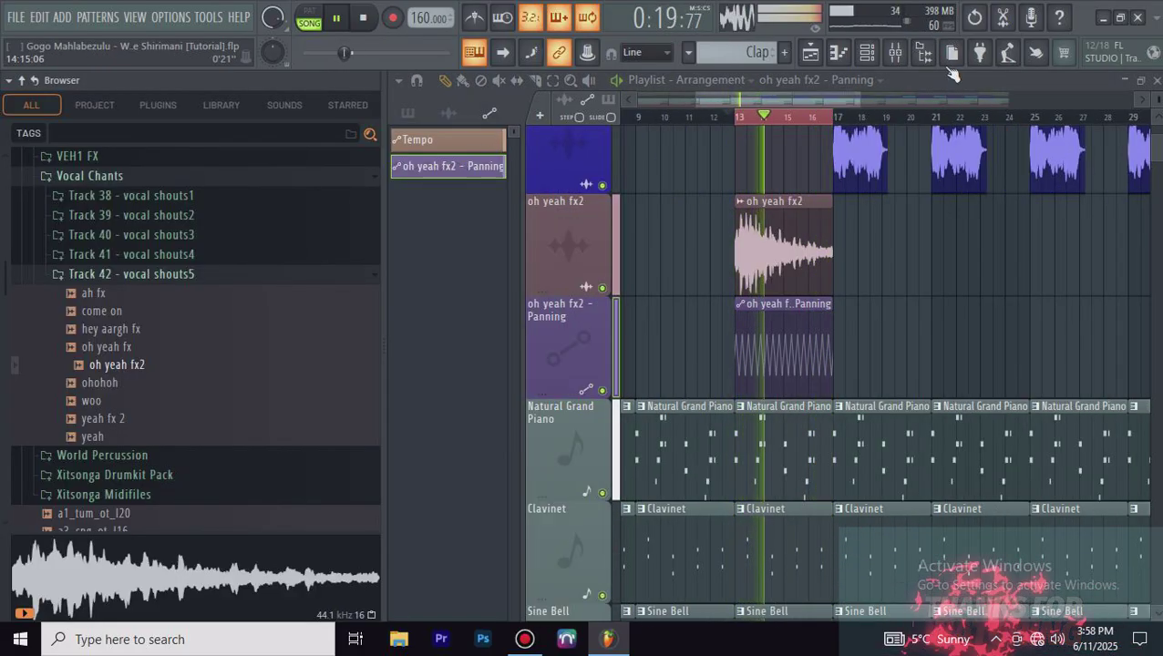
click(923, 52)
Step: Play the song from bar 11 and review the full arrangement across all playlist tracks
click(352, 120)
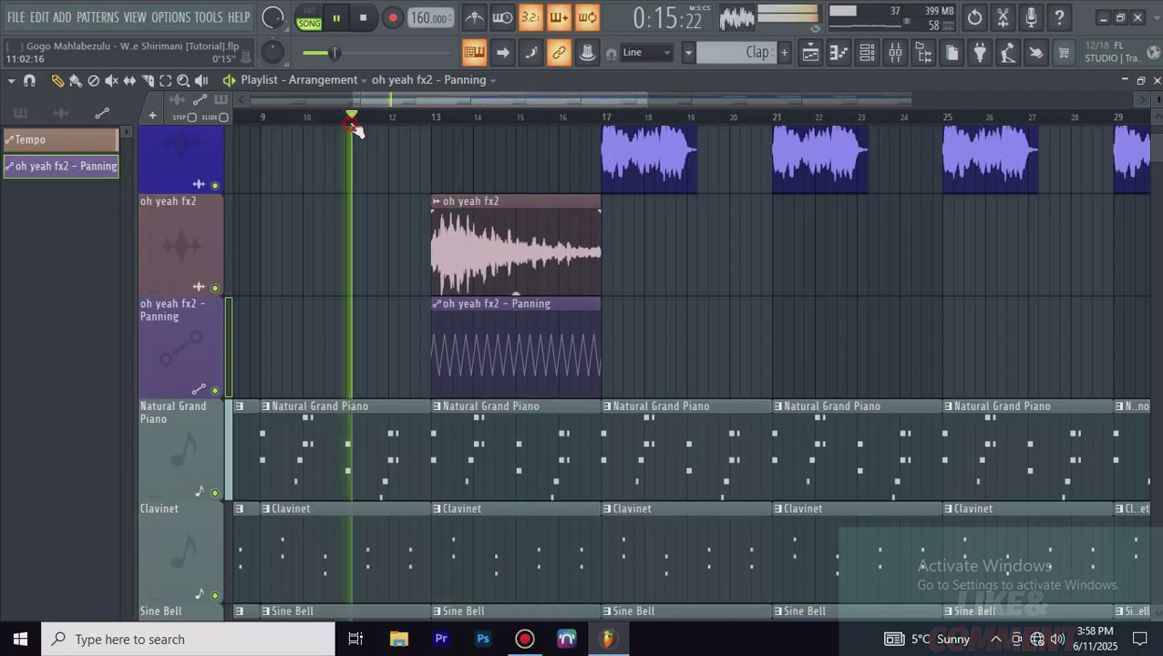
scroll(355, 129, down, 5)
scroll(984, 351, up, 5)
scroll(985, 351, down, 3)
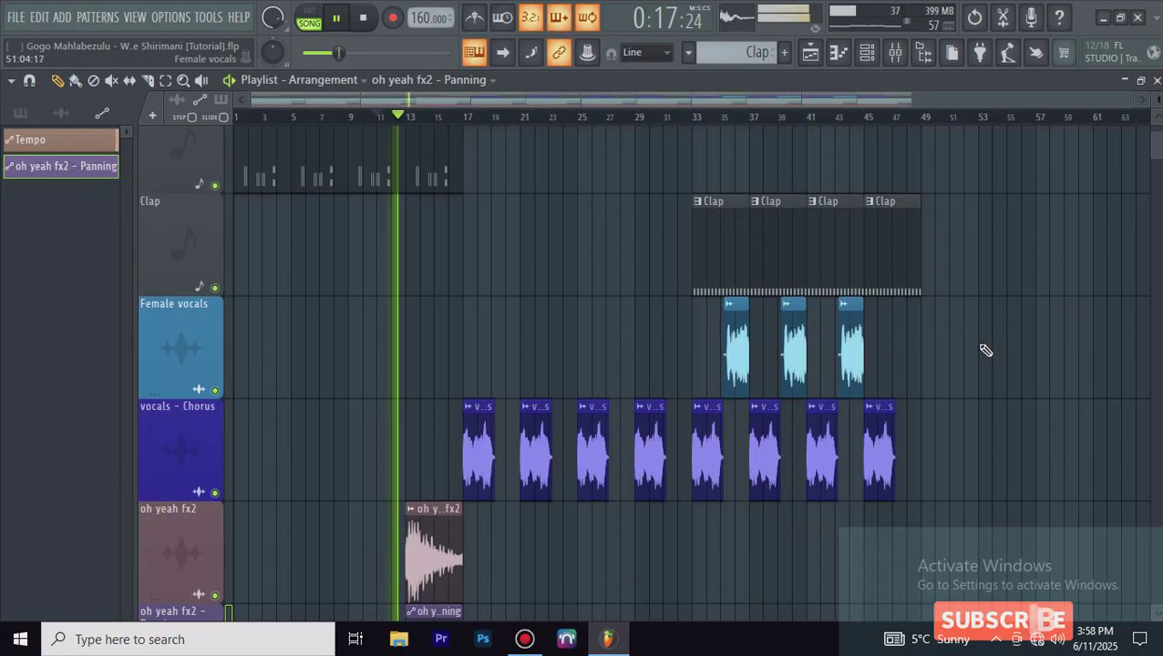
scroll(985, 351, down, 4)
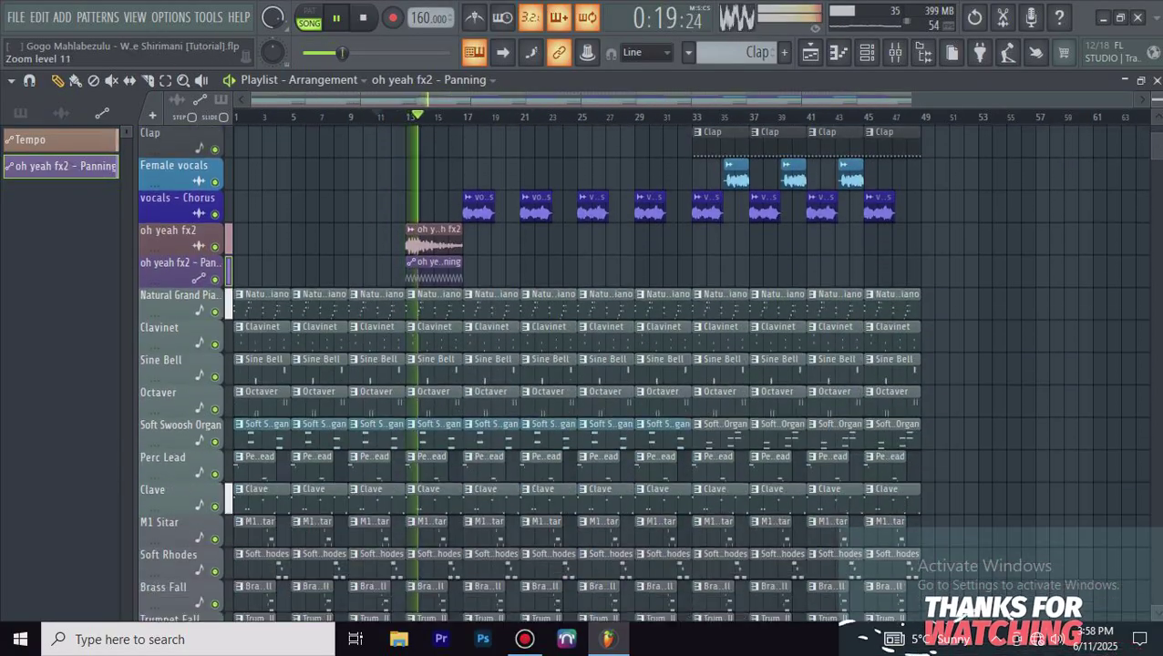
scroll(994, 352, down, 2)
scroll(994, 353, up, 2)
scroll(994, 353, down, 5)
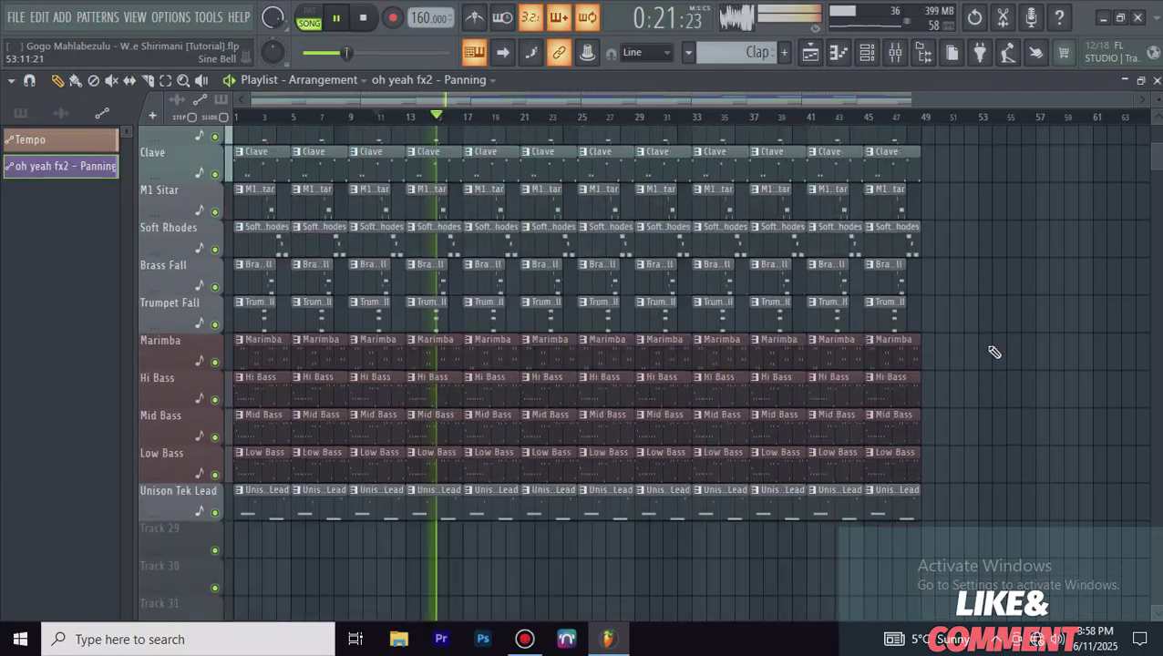
Step: Review the playlist tracks from Kick down to Unison Tek Lead while the song plays
scroll(994, 353, down, 1)
scroll(1014, 369, up, 3)
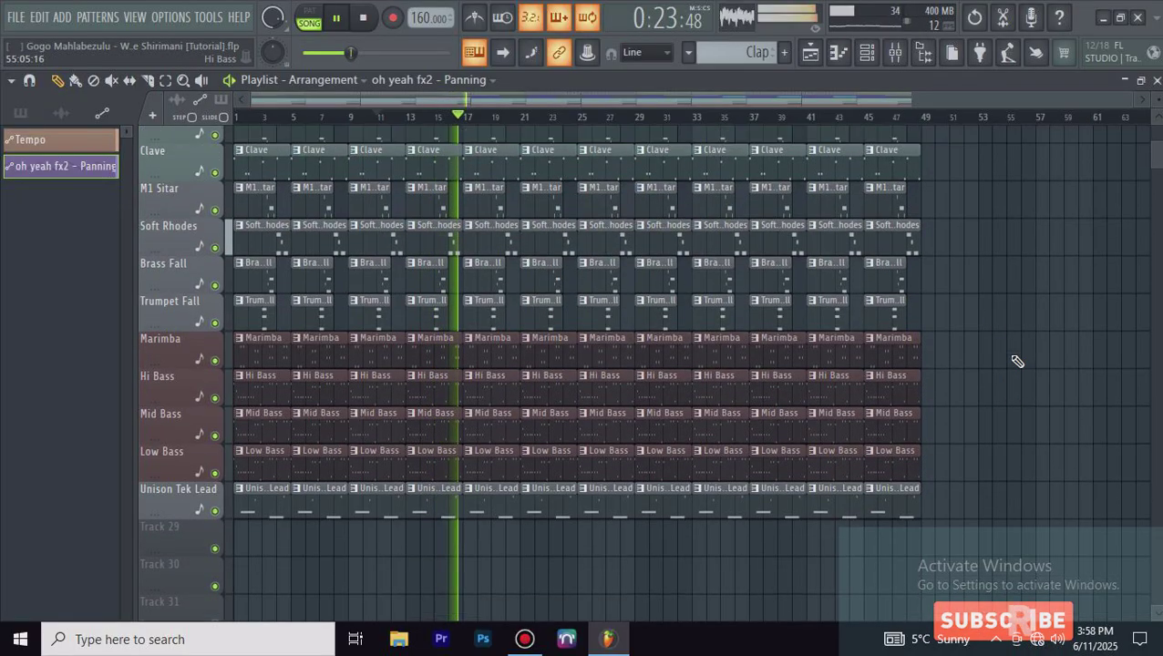
scroll(1017, 362, down, 4)
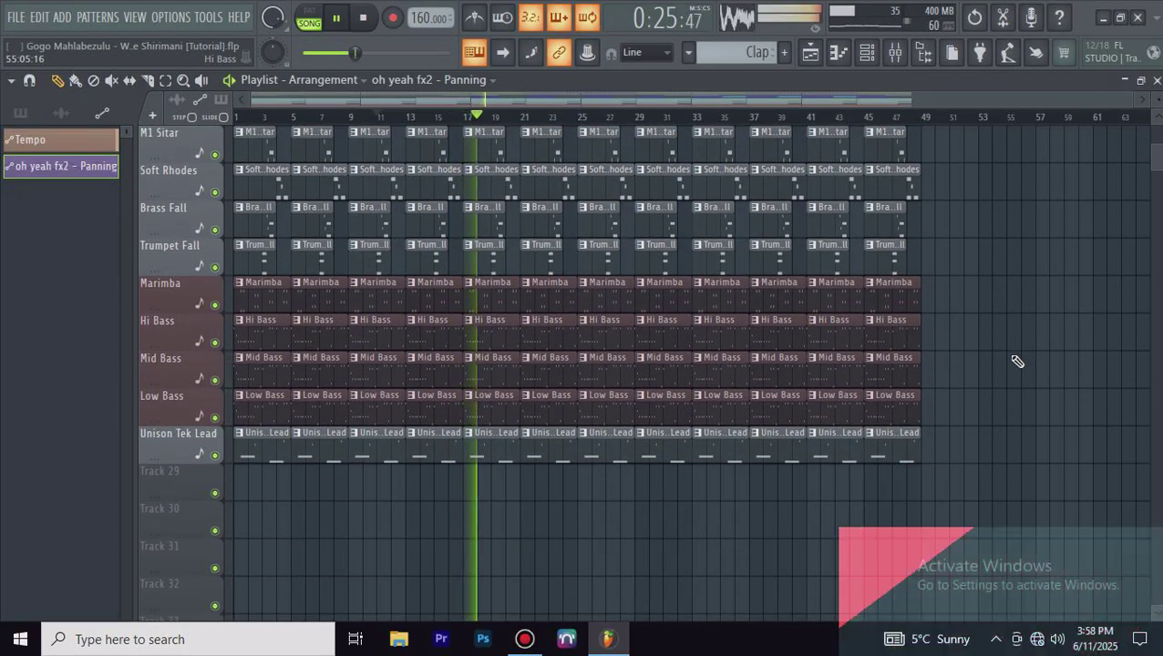
scroll(1038, 390, up, 4)
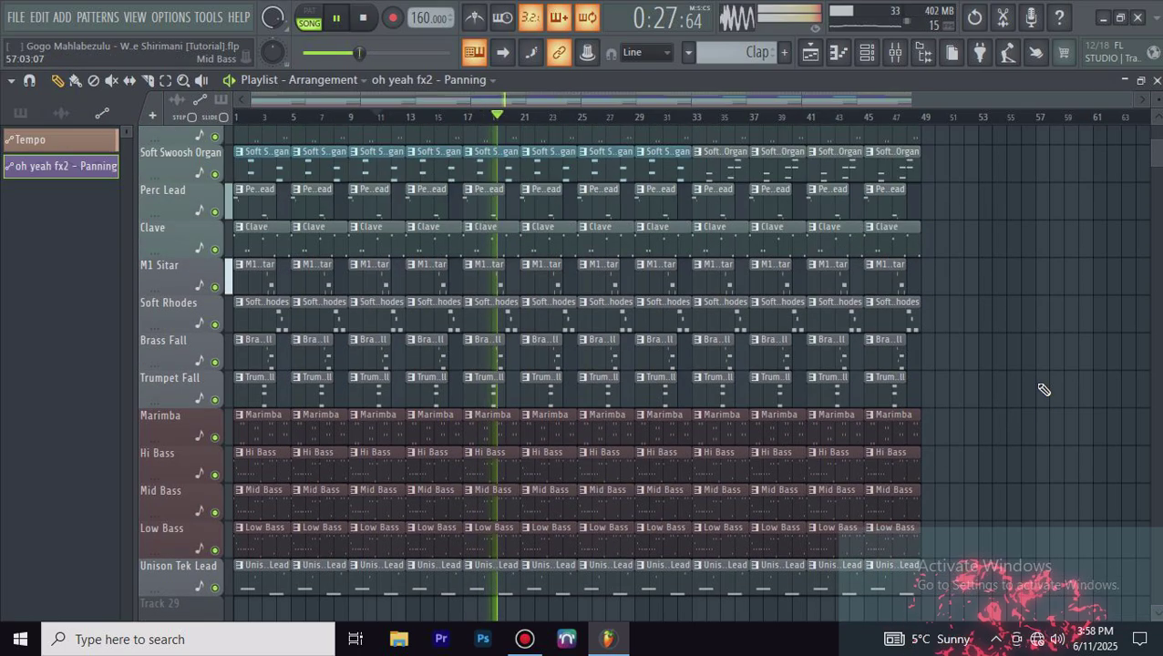
scroll(1044, 389, down, 4)
scroll(1044, 389, up, 7)
scroll(1044, 389, up, 8)
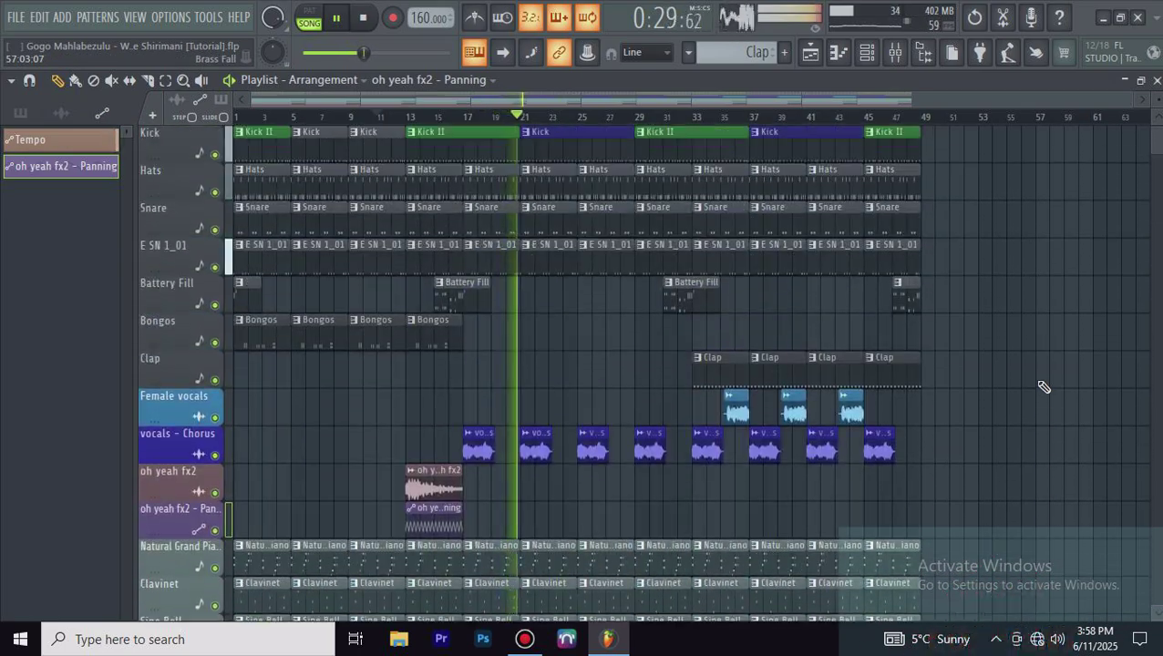
scroll(1044, 387, down, 12)
scroll(1044, 387, down, 5)
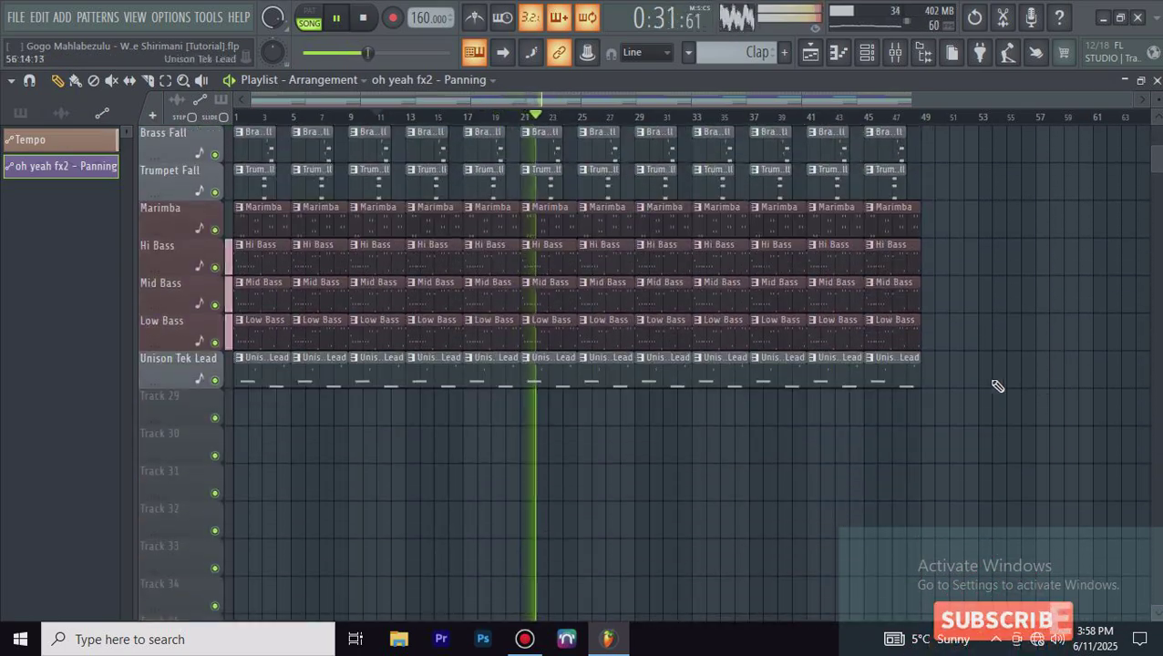
Step: Delete every other Unison Tek Lead clip, keeping those that start at bars 5, 13, 21, 29, 37 and 45
right_click(820, 381)
right_click(603, 380)
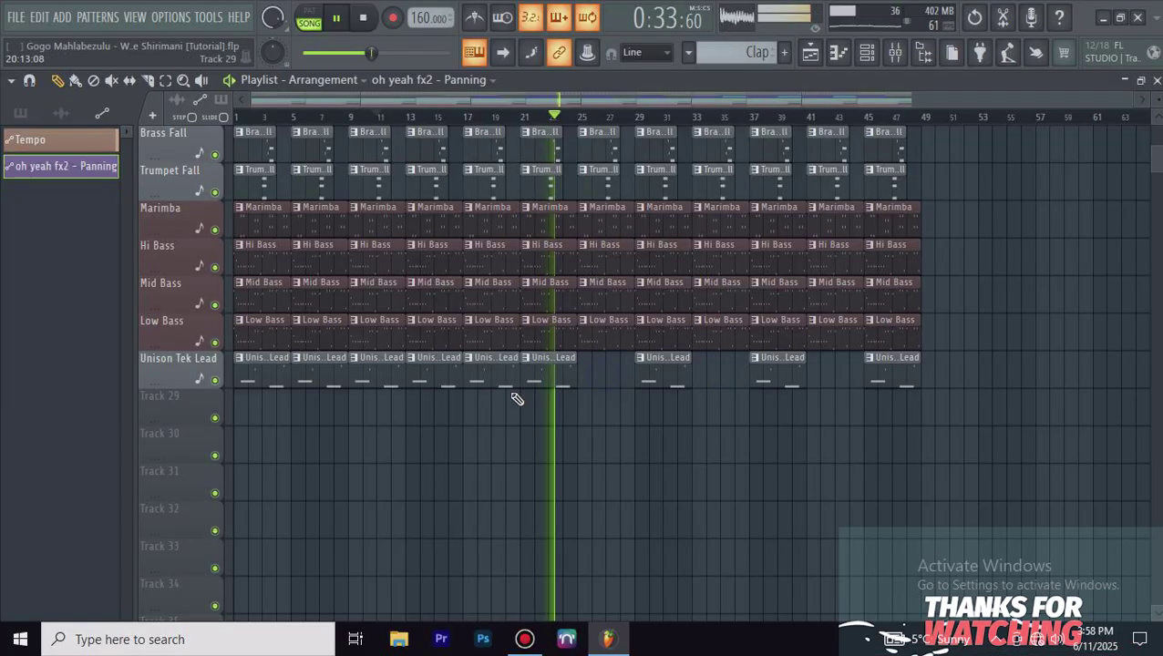
right_click(483, 373)
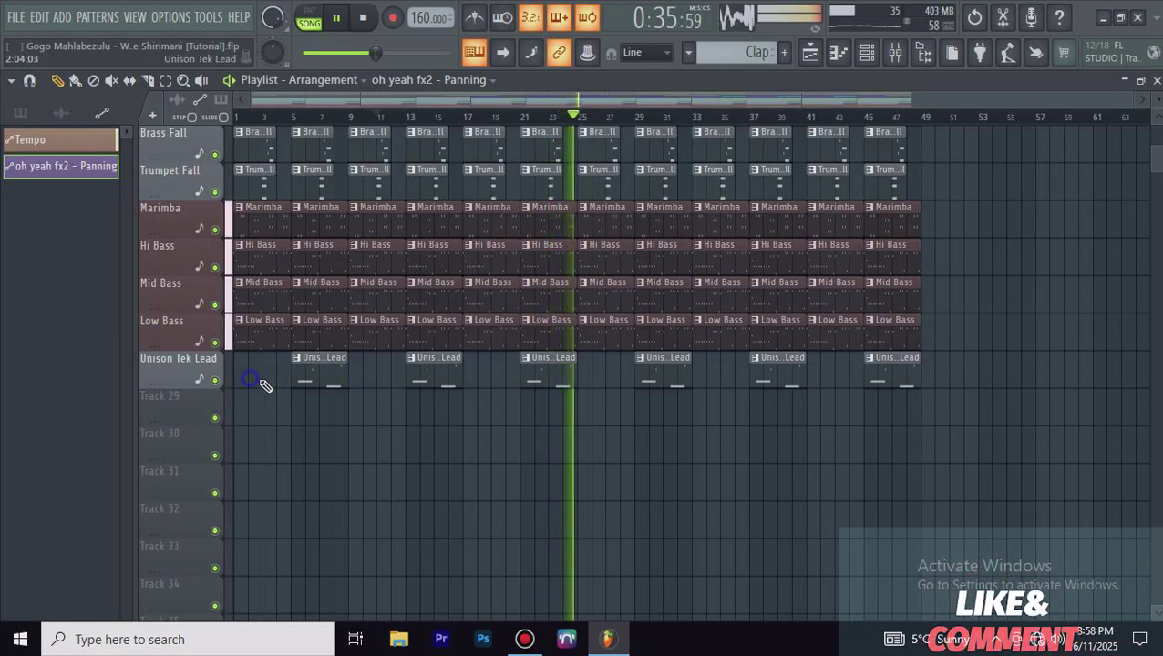
Step: Show all channels in the channel rack and route M1 Sitar to mixer track 6, then return to the playlist
click(893, 54)
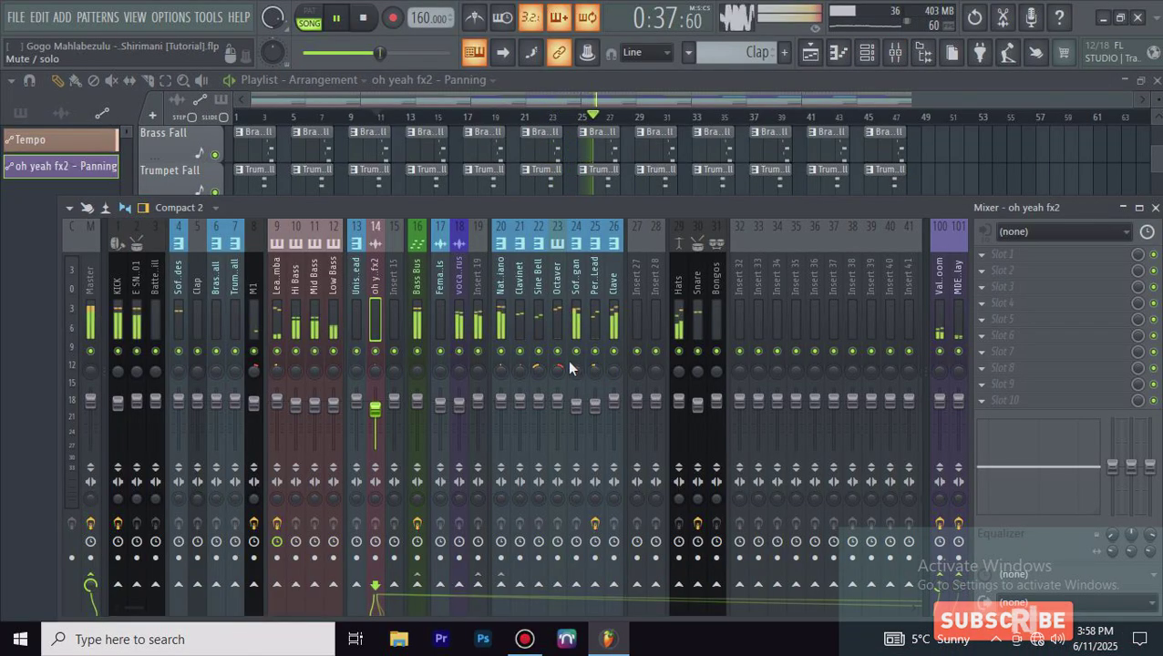
click(866, 52)
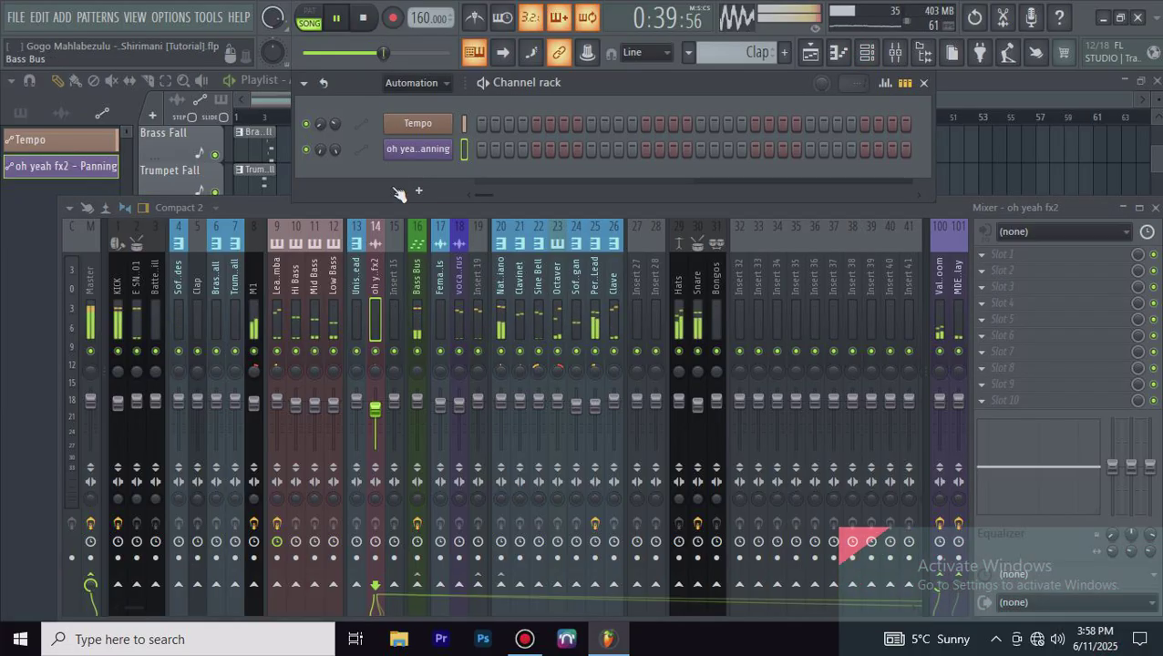
click(432, 83)
click(397, 93)
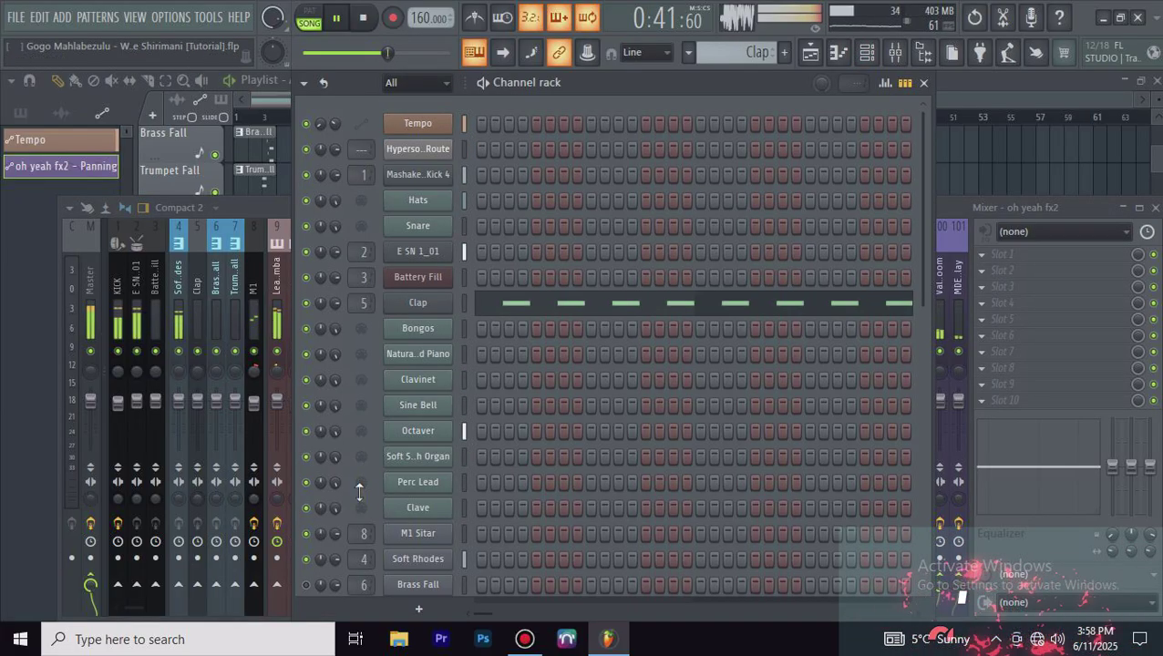
scroll(359, 492, down, 3)
scroll(305, 525, down, 1)
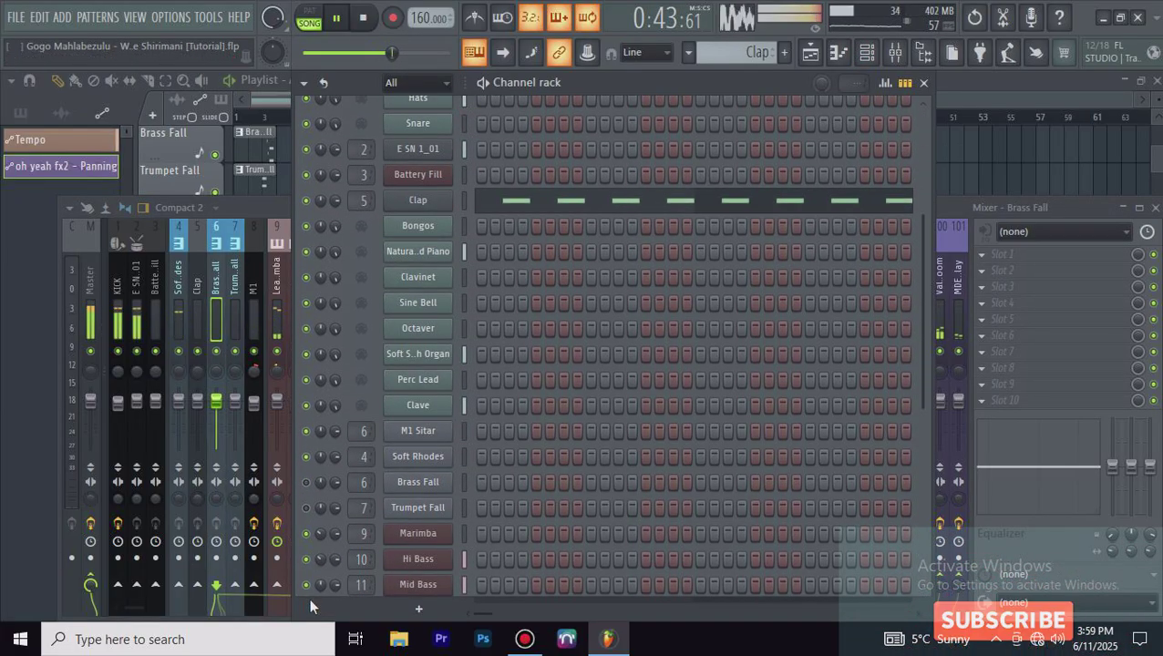
scroll(349, 563, down, 7)
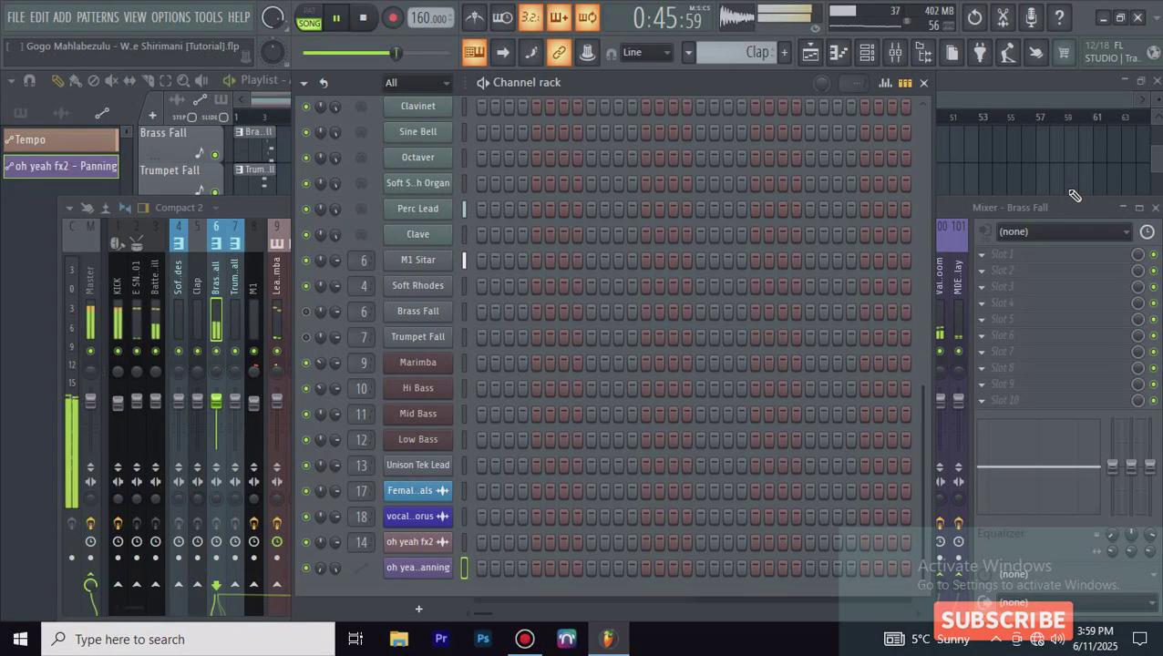
click(1038, 146)
Step: Examine the clip layout from the vocal tracks down to Marimba while the song plays
scroll(1060, 355, up, 5)
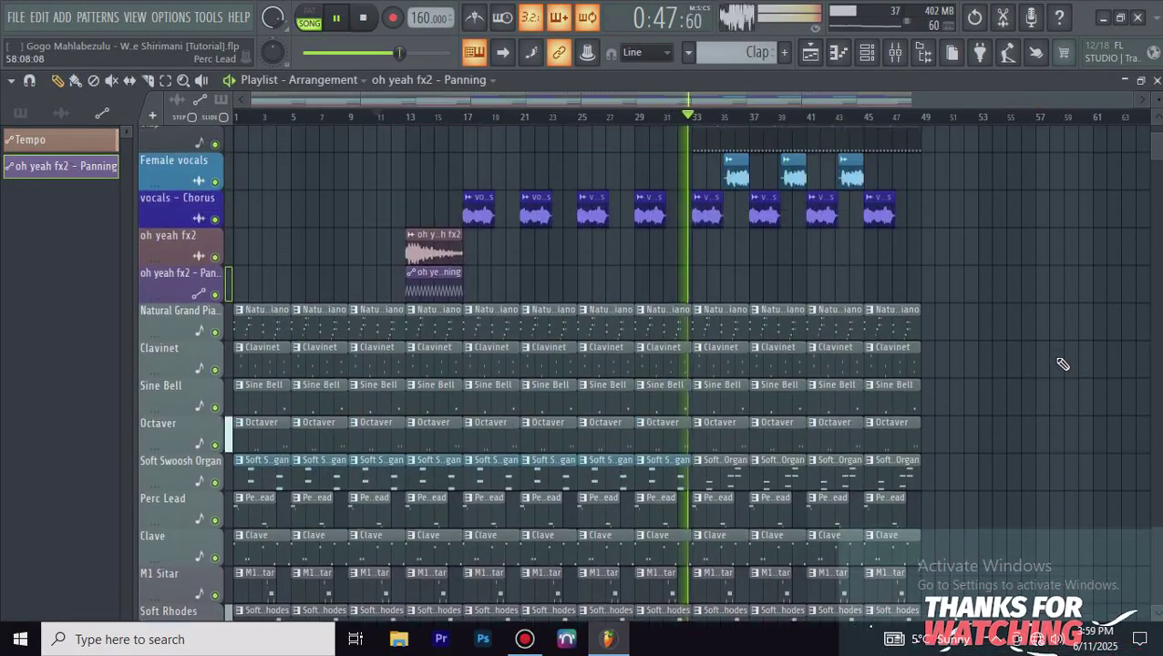
scroll(1062, 365, up, 6)
scroll(1063, 364, down, 6)
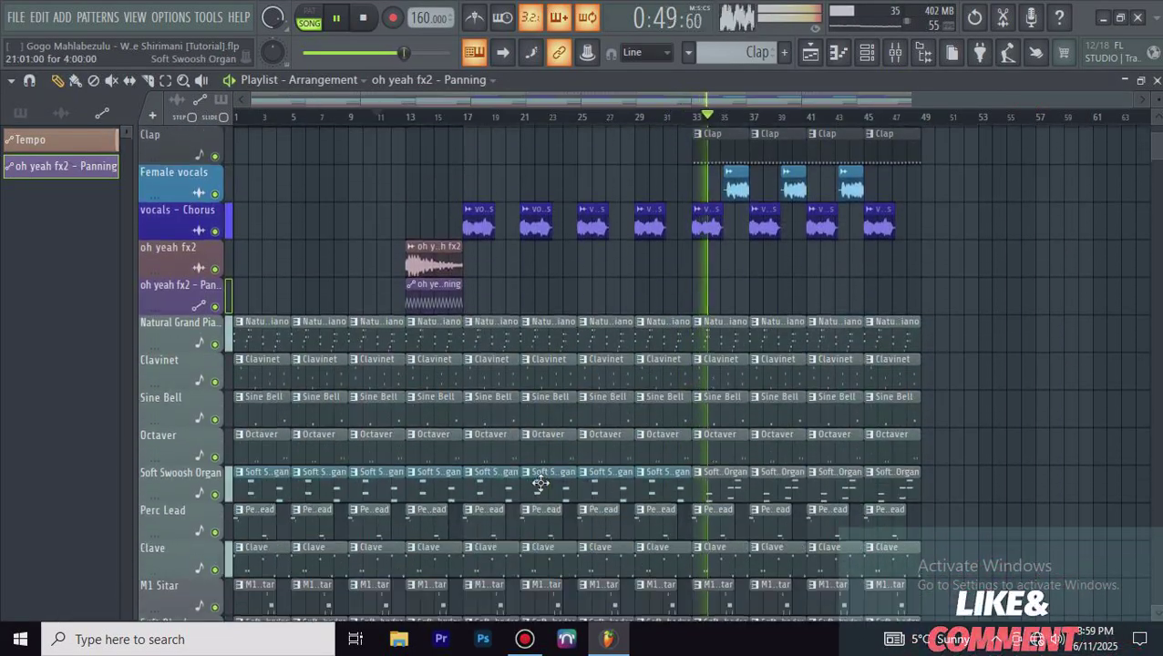
scroll(540, 483, down, 4)
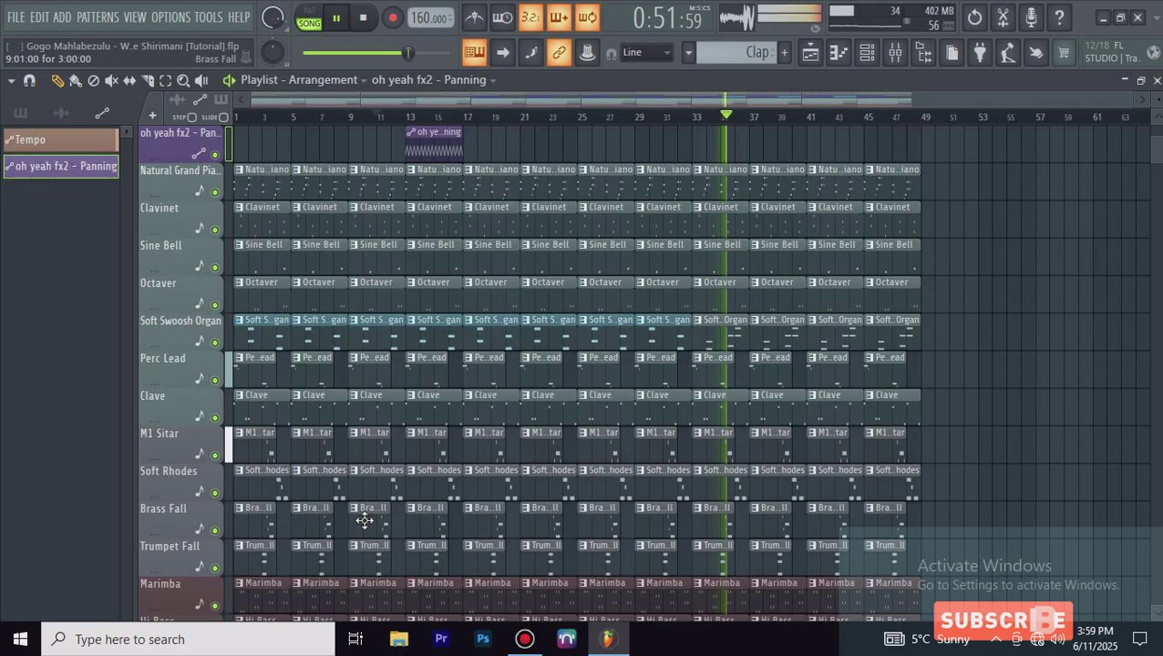
scroll(422, 522, down, 1)
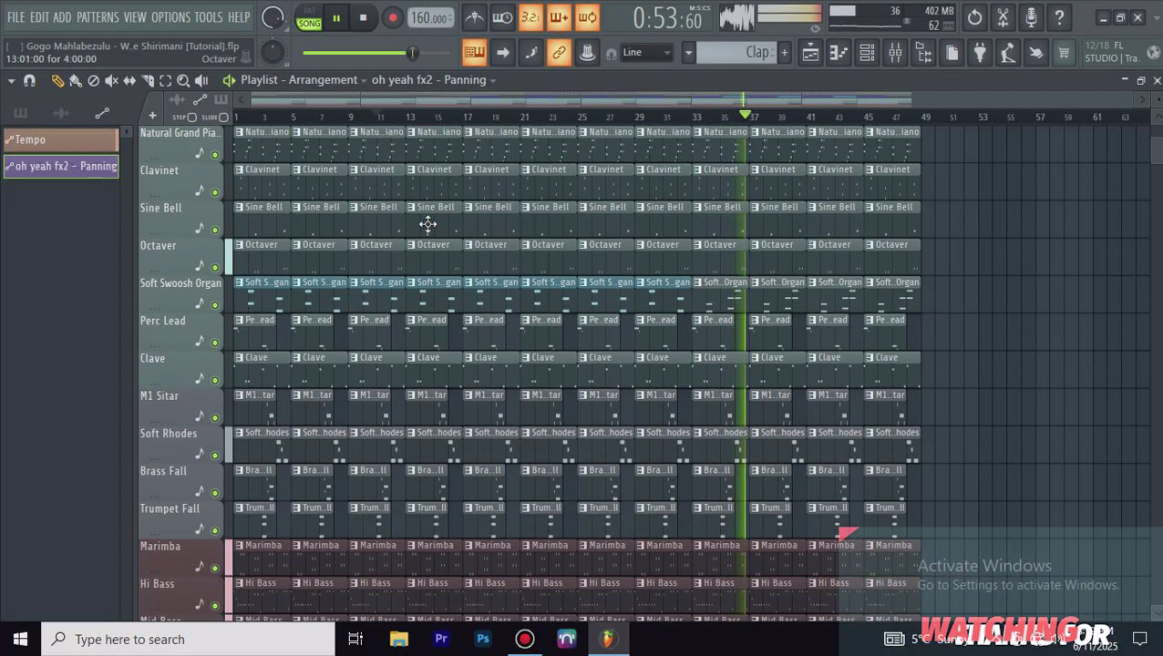
scroll(429, 128, up, 1)
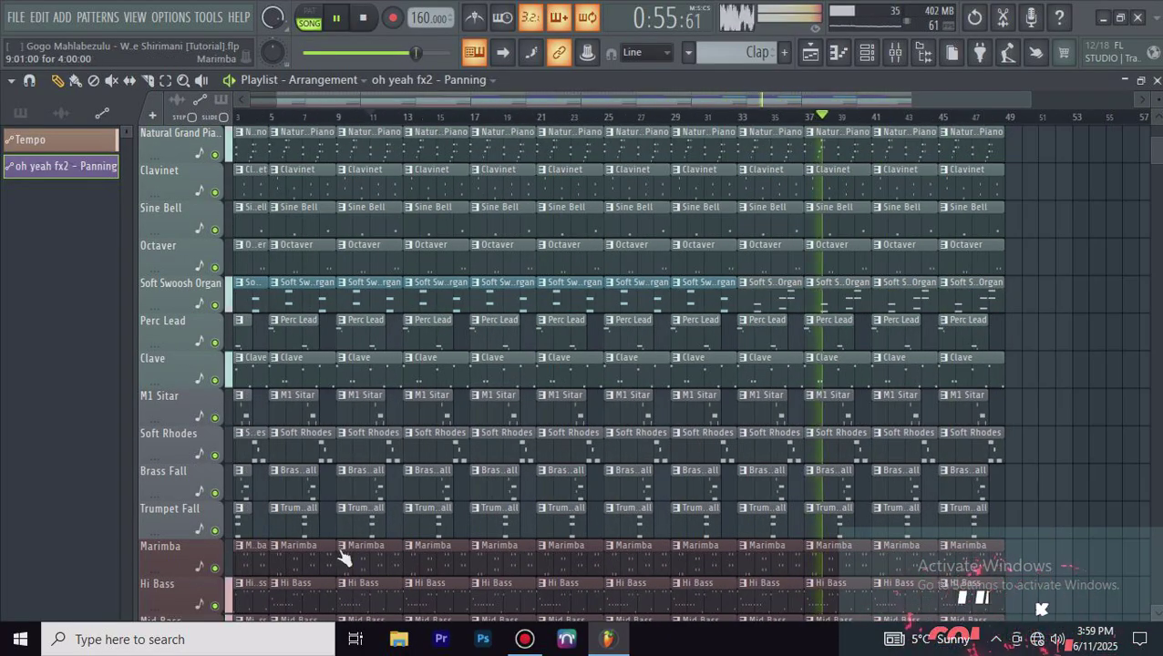
scroll(434, 117, down, 1)
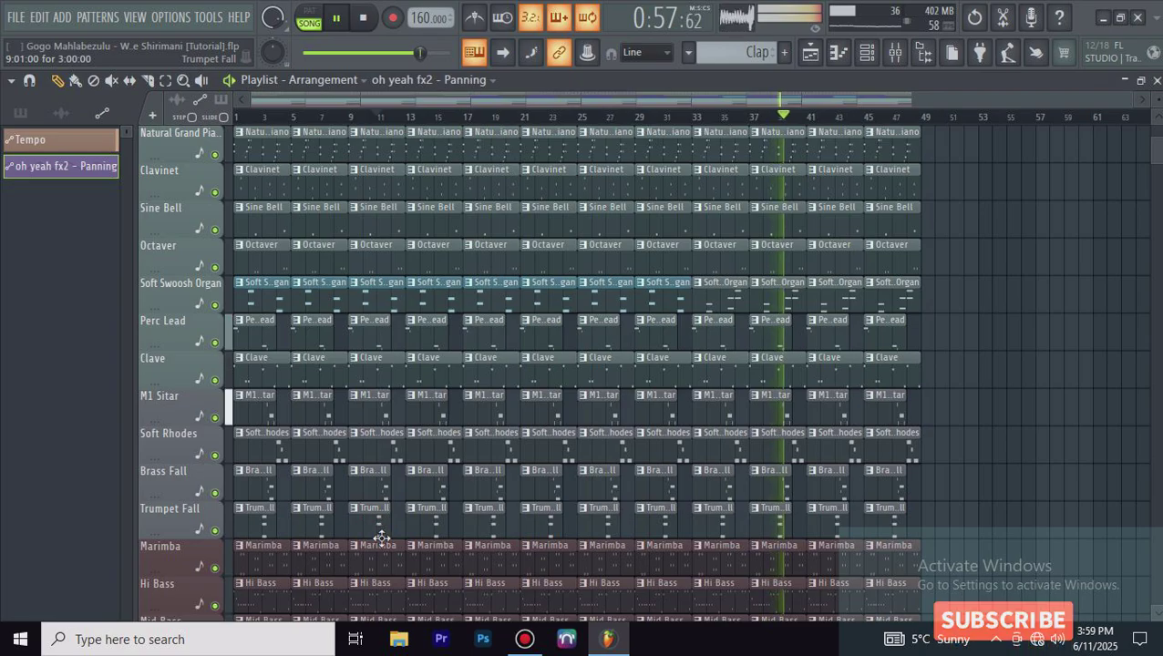
Step: Delete the Brass Fall and Trumpet Fall clips before bar 29, keeping only the pair at bar 13
scroll(381, 537, up, 5)
scroll(383, 493, down, 6)
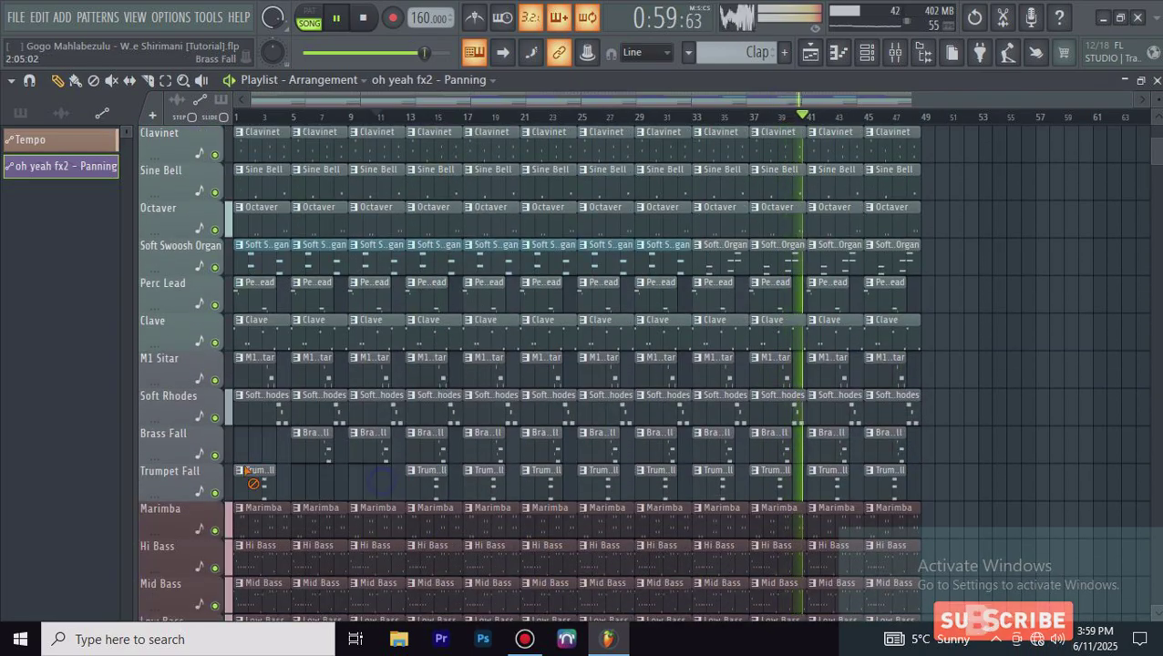
scroll(658, 470, up, 8)
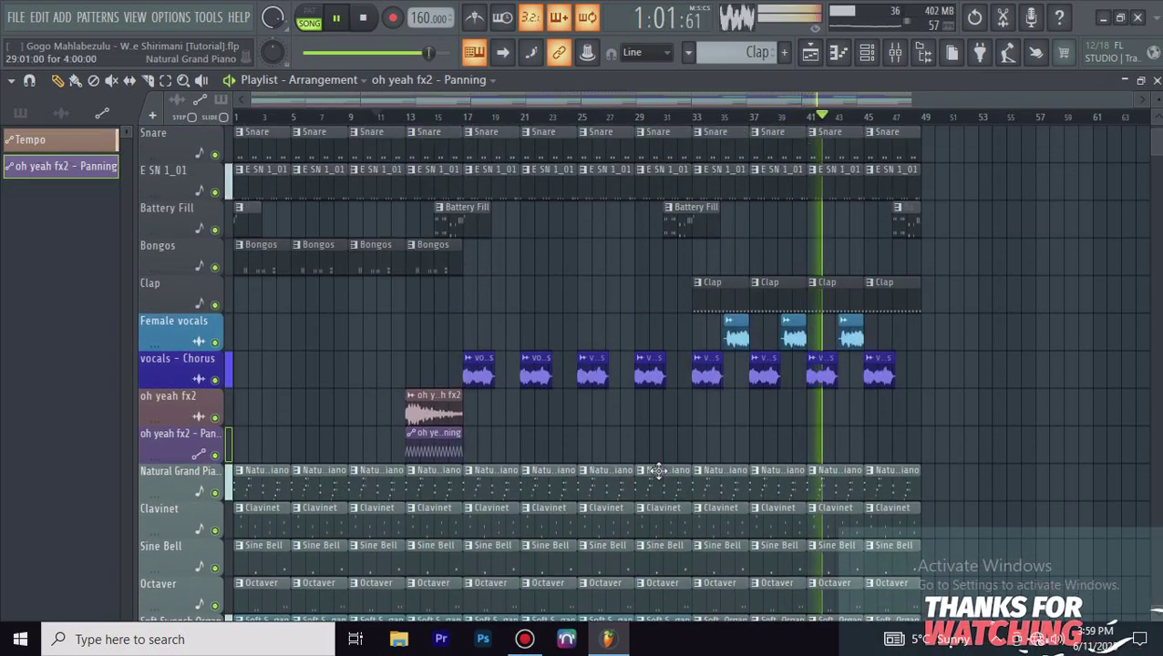
scroll(657, 471, down, 10)
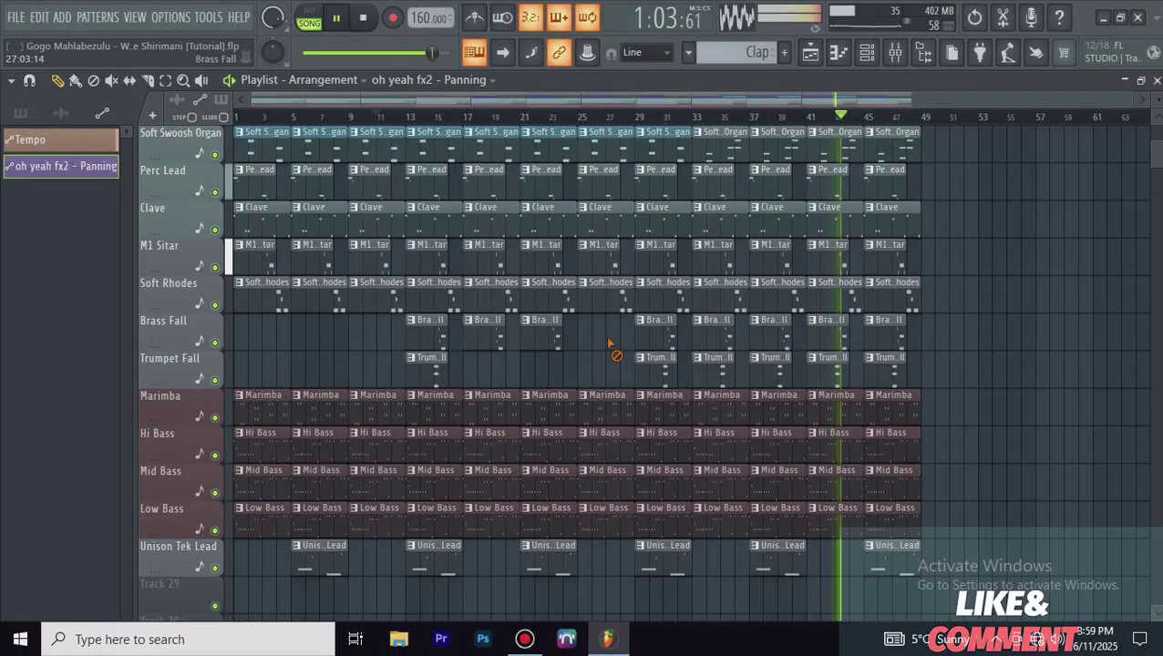
scroll(739, 409, up, 8)
scroll(739, 409, down, 7)
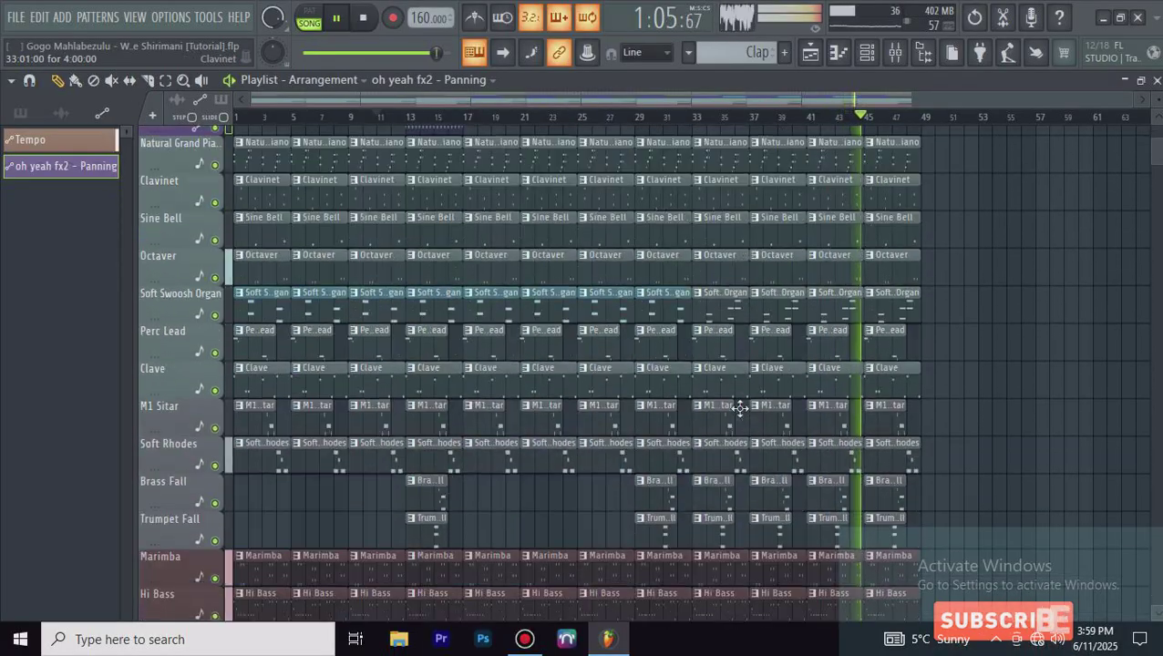
Step: Delete the Brass Fall and Trumpet Fall clips at bars 33, 37 and 41, and check both channels in the channel rack
right_click(715, 364)
right_click(773, 365)
right_click(829, 364)
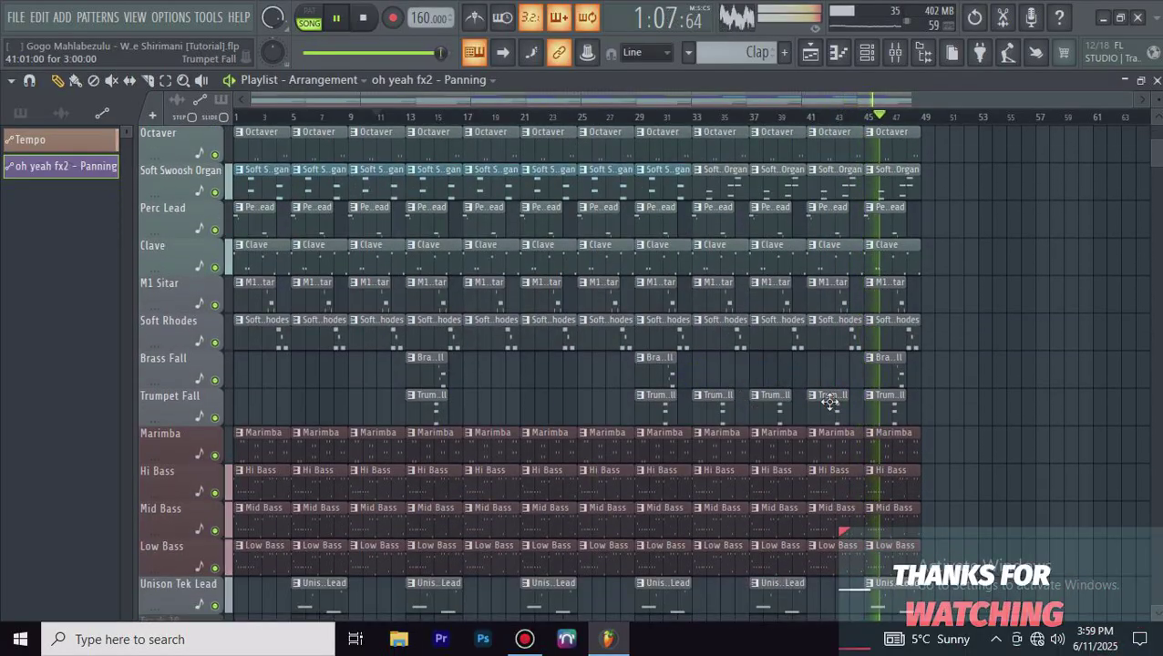
click(873, 53)
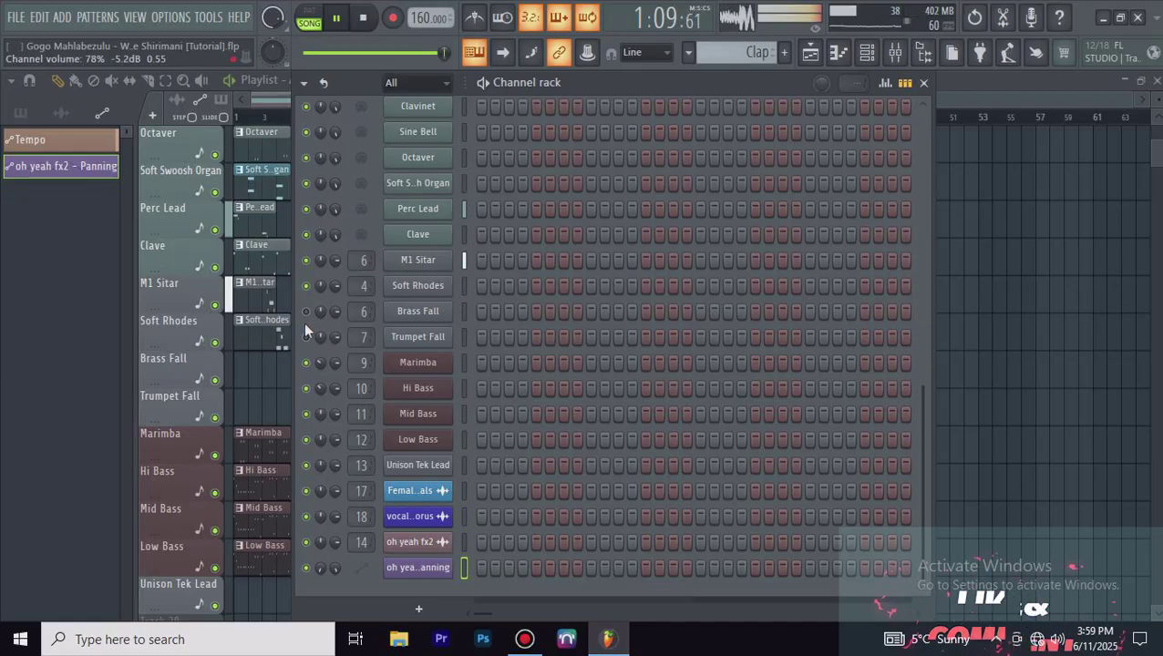
click(975, 108)
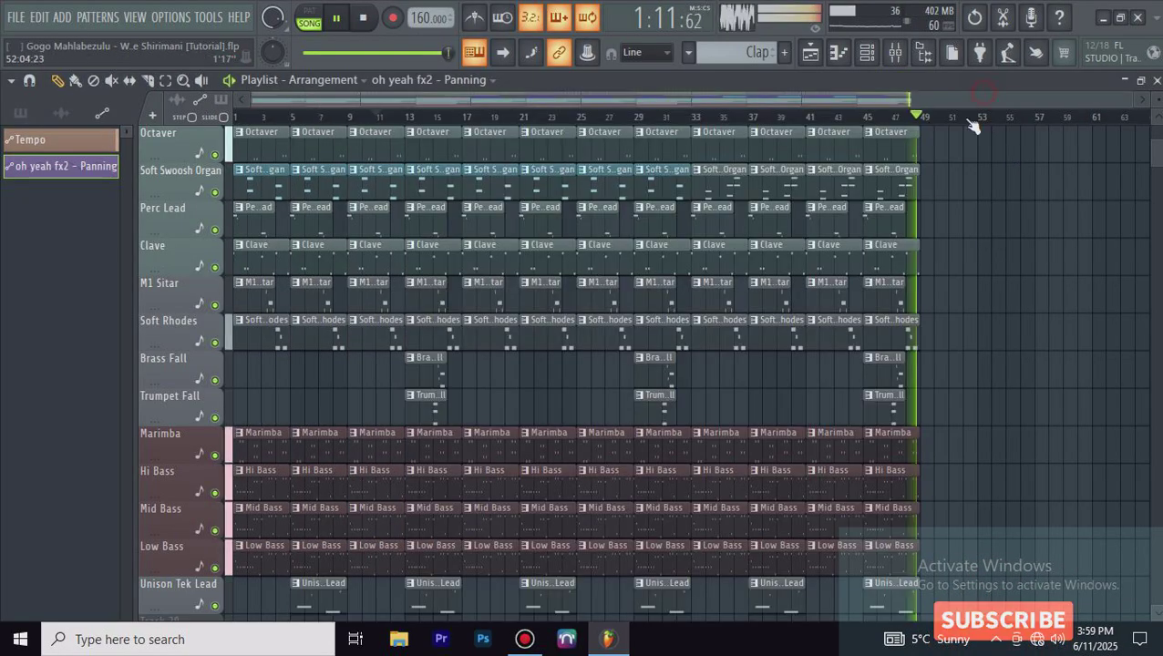
Step: Review the trimmed arrangement from Tempo down to Unison Tek Lead with slightly shorter tracks, and save the project
scroll(1025, 290, up, 2)
scroll(1016, 273, up, 13)
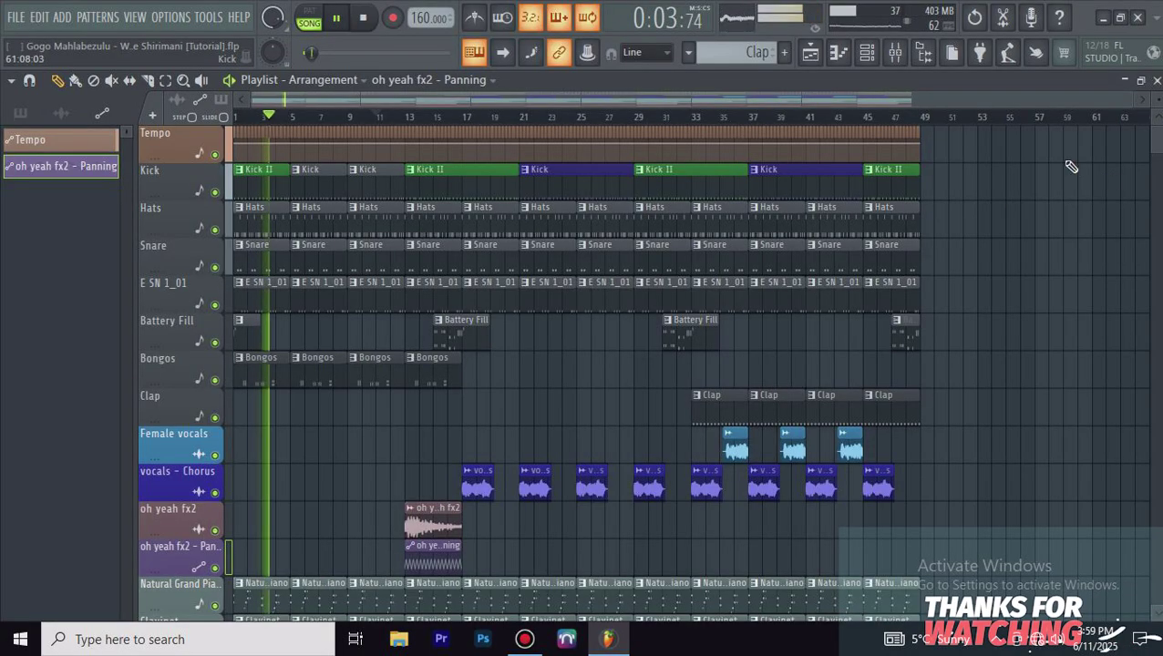
mouse_move(1159, 102)
mouse_down()
mouse_move(1159, 121)
mouse_move(1159, 109)
mouse_up()
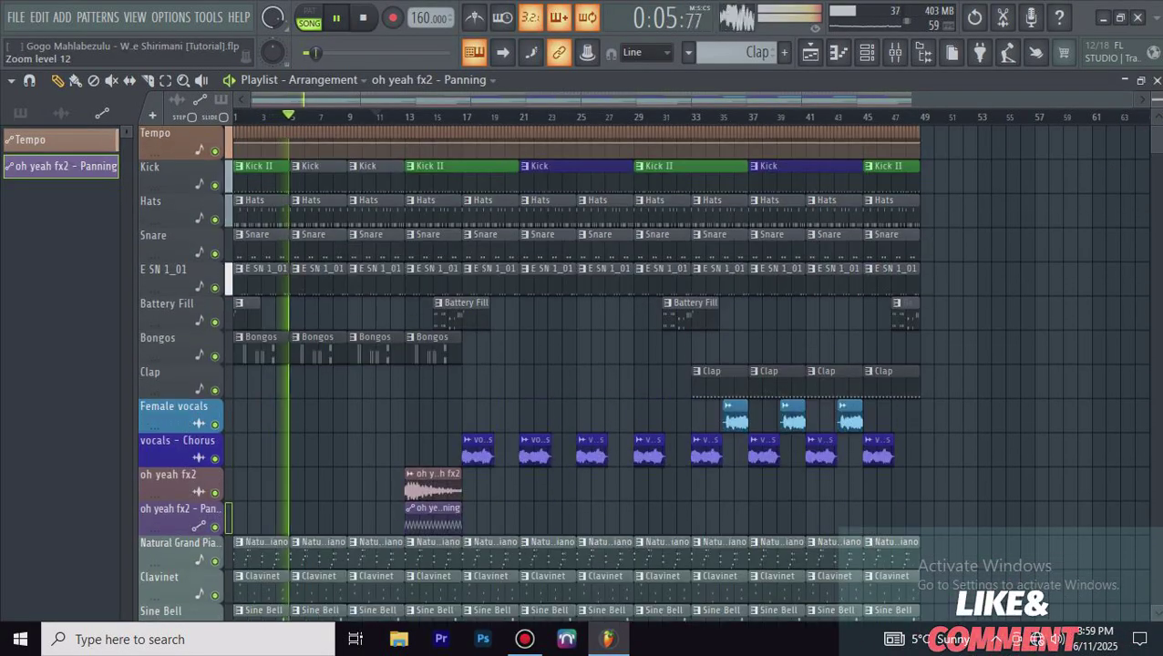
scroll(937, 317, down, 17)
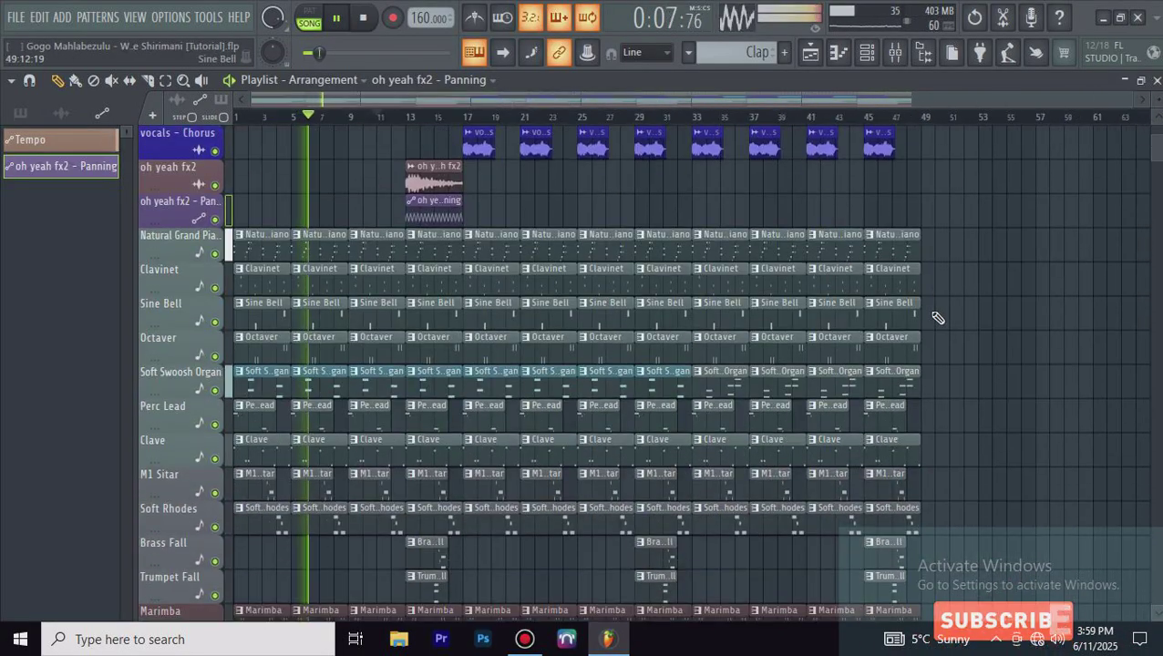
scroll(936, 314, down, 2)
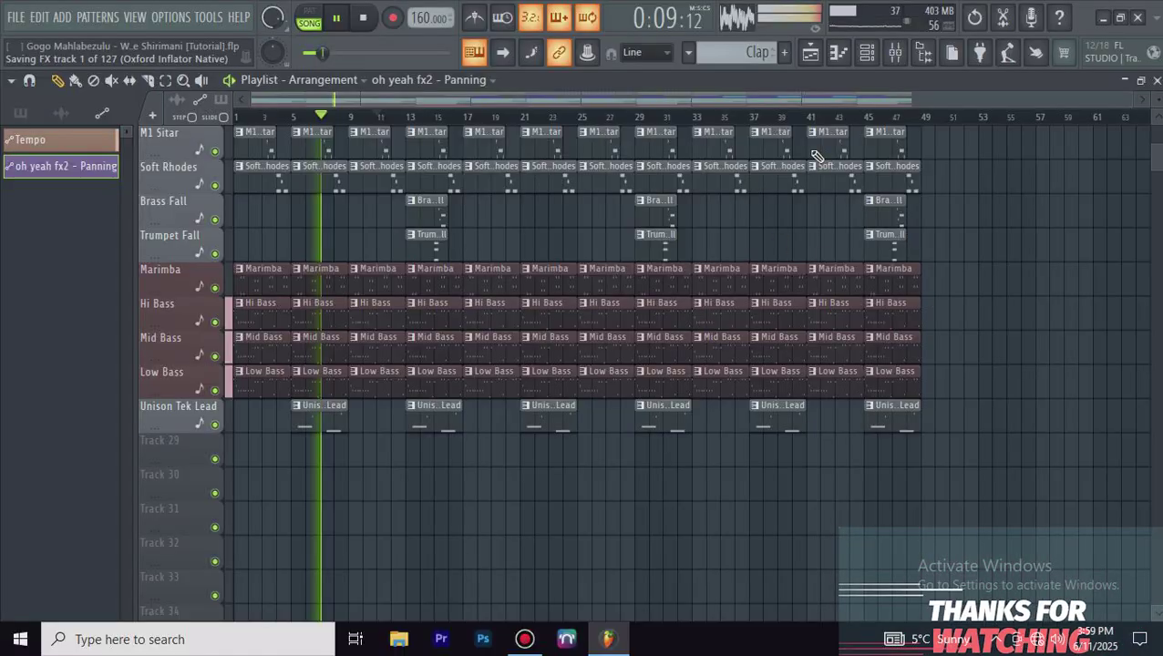
Step: Duplicate all clips of the 48-bar arrangement so that the copy starts at bar 49
scroll(1013, 261, up, 13)
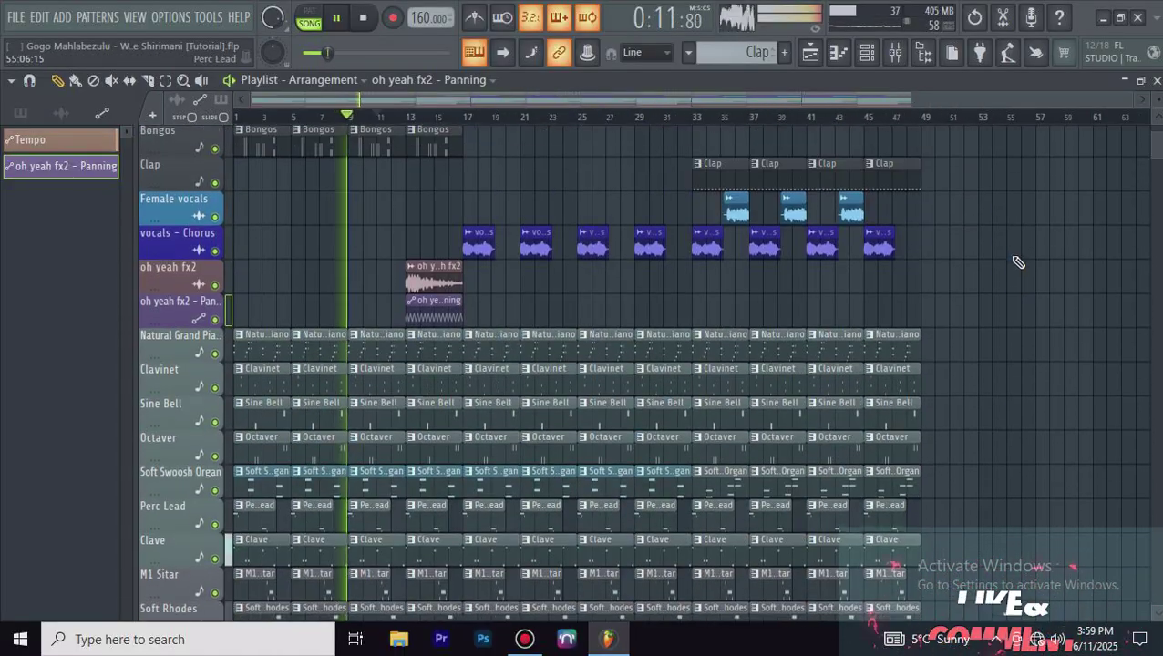
scroll(1018, 262, up, 6)
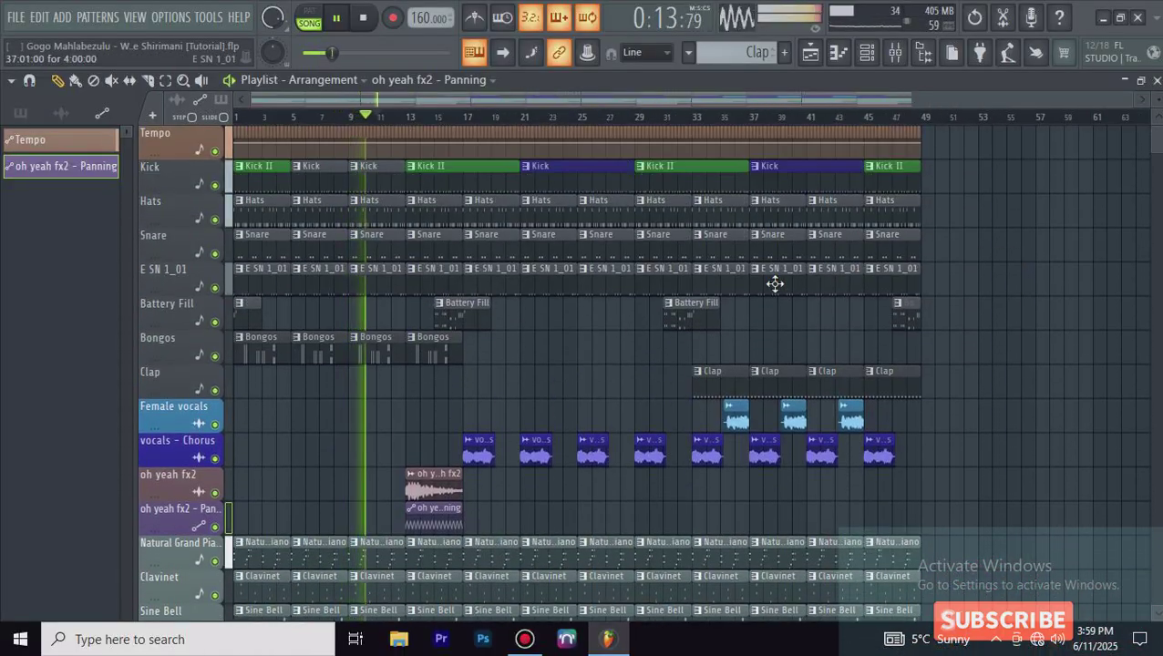
key(ctrl+a)
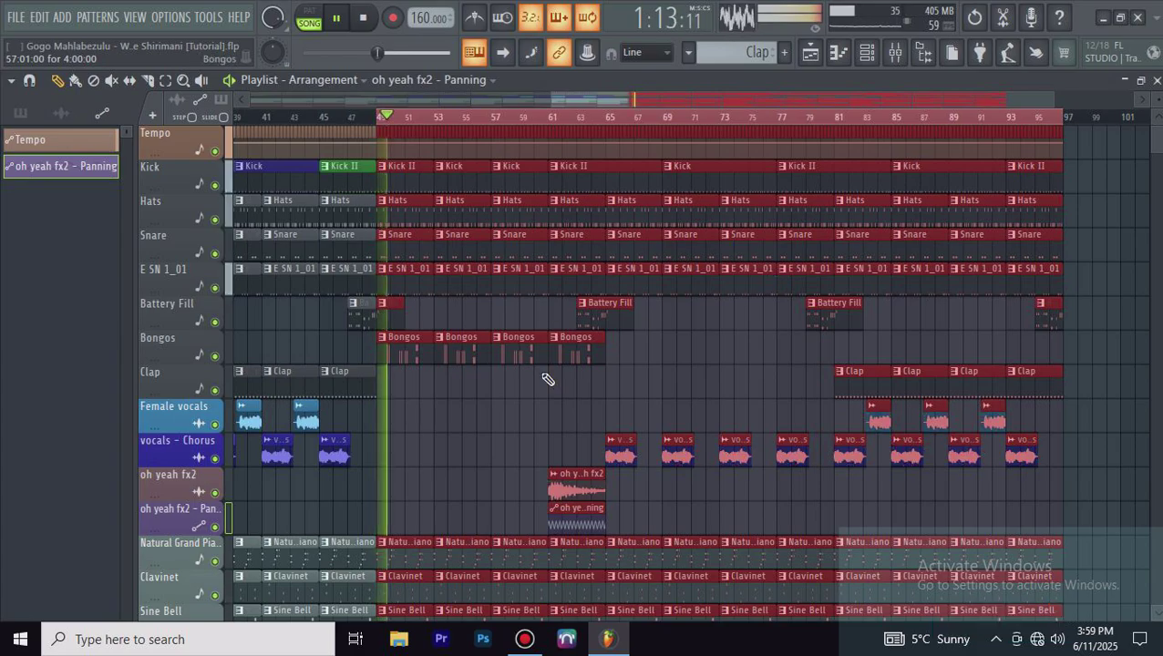
Step: Deselect the duplicated clips, play from bar 44 and review all tracks around the transition into the duplicated section
click(318, 125)
scroll(527, 254, up, 2)
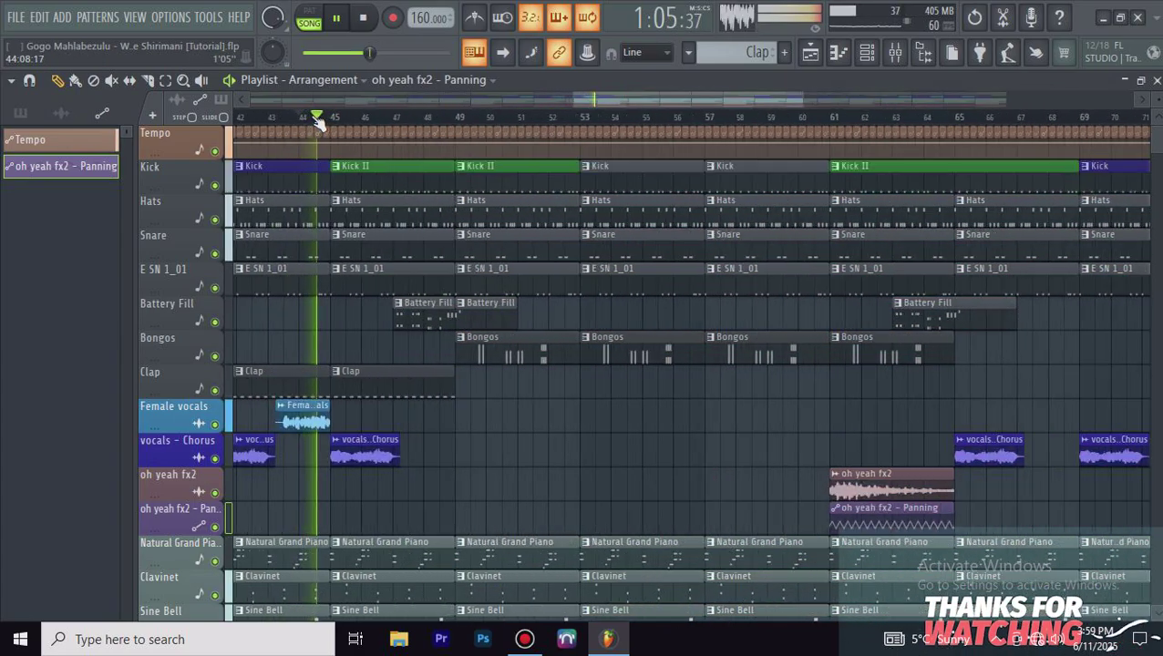
scroll(554, 295, down, 7)
scroll(554, 295, down, 10)
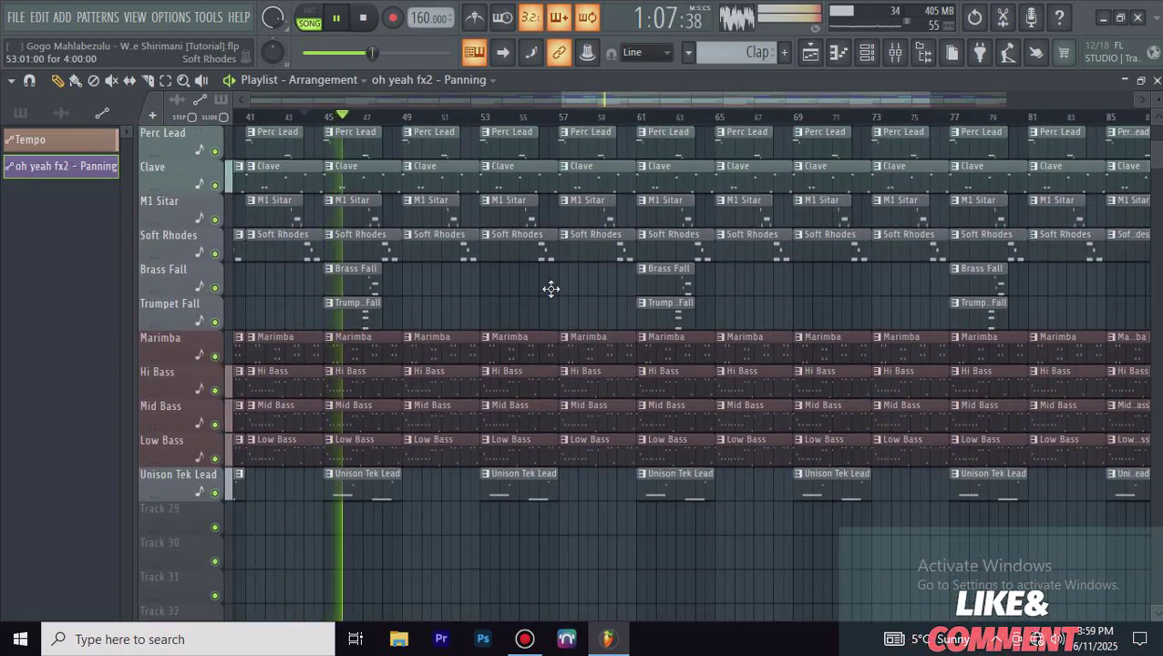
scroll(551, 292, up, 14)
scroll(551, 288, down, 14)
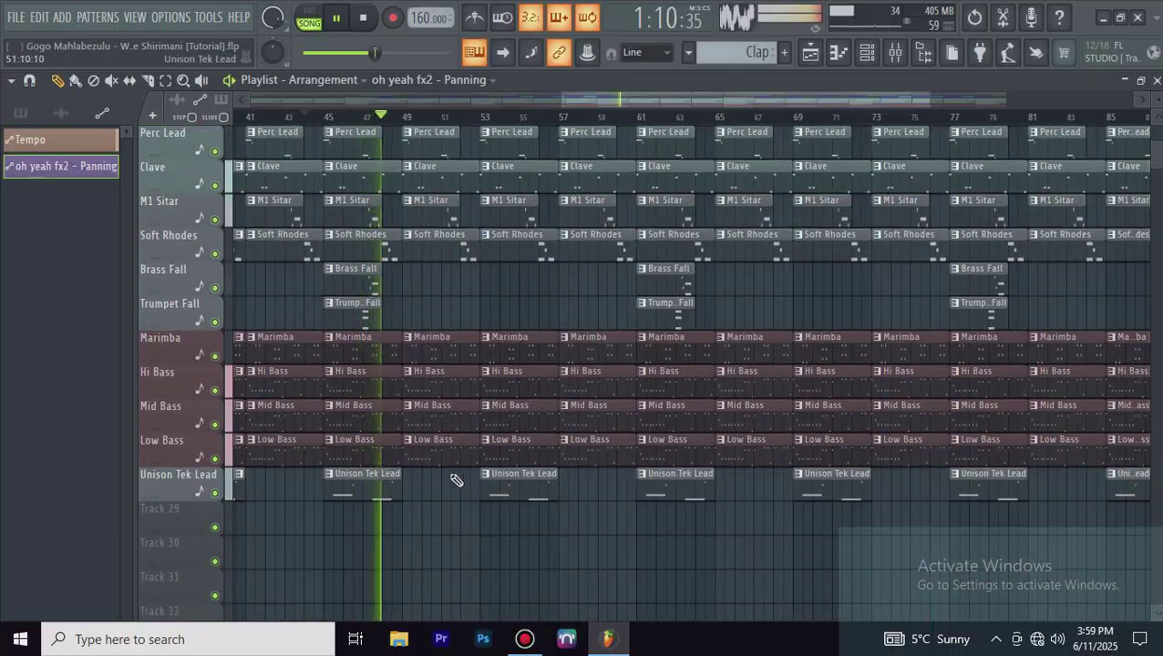
Step: Delete the Hi Bass, Mid Bass and Low Bass clips at bars 49 and 53, plus the Mid Bass clip at bar 57
right_click(453, 447)
right_click(454, 413)
right_click(457, 378)
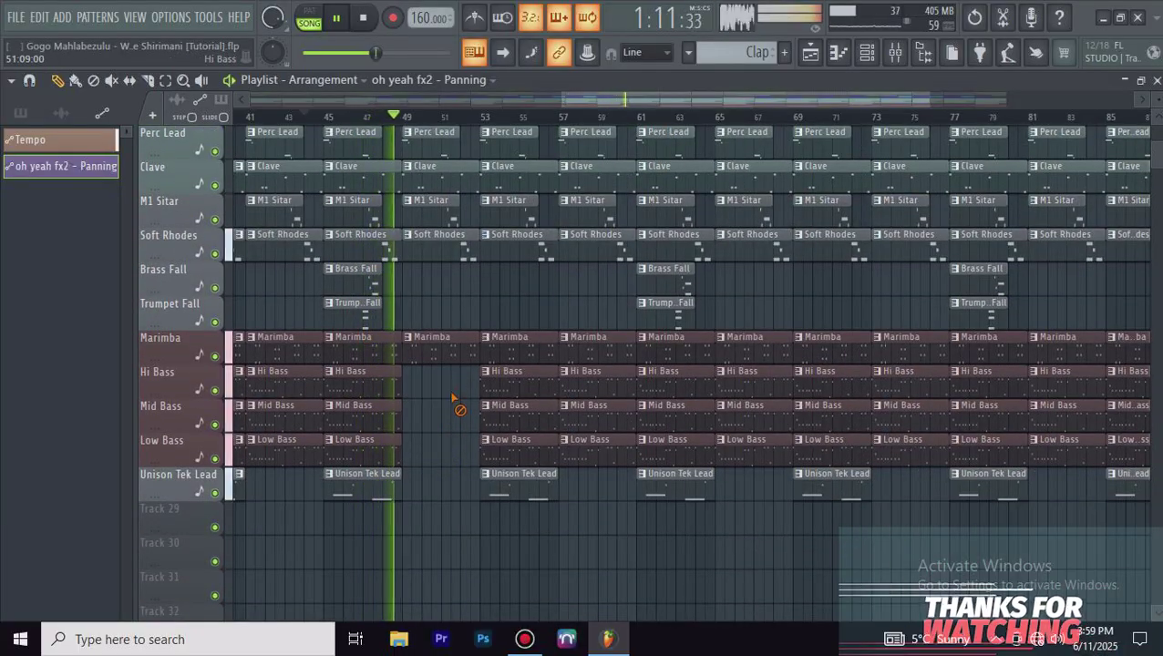
scroll(573, 444, up, 1)
scroll(573, 443, up, 7)
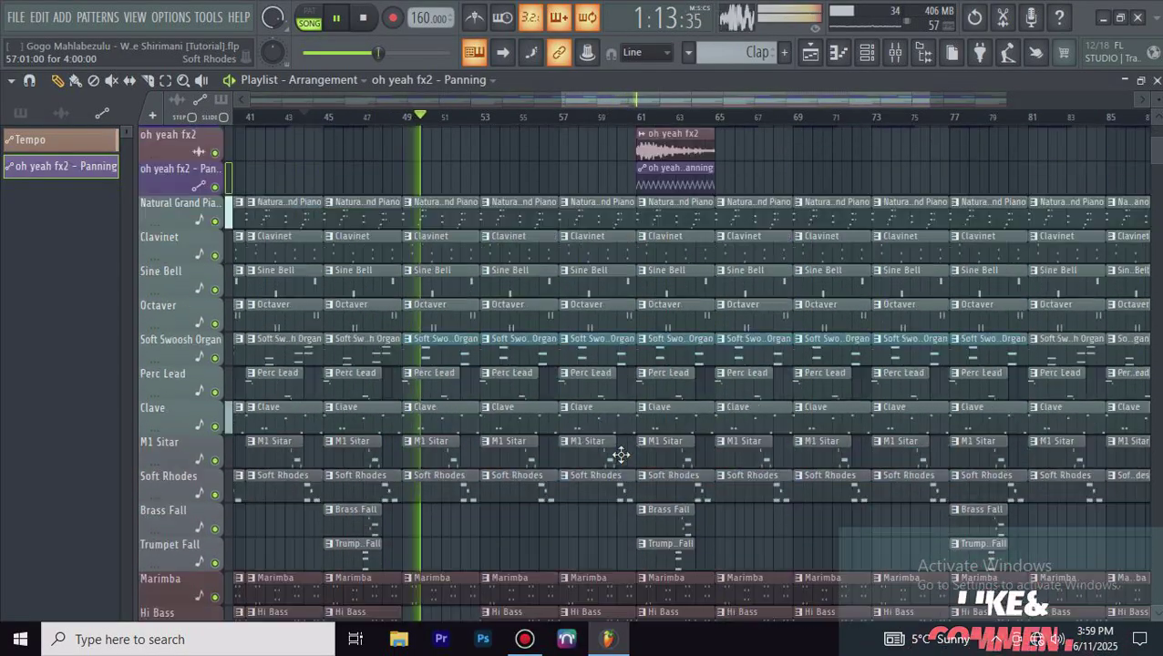
scroll(547, 435, down, 8)
right_click(534, 421)
right_click(544, 383)
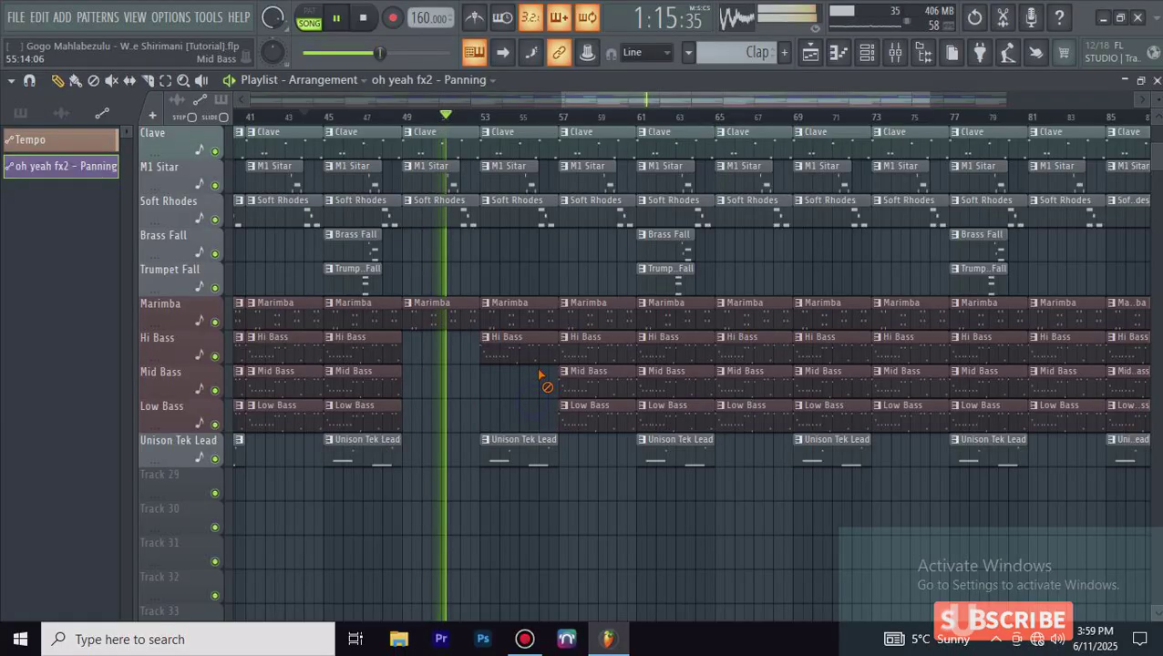
right_click(546, 351)
right_click(597, 375)
Step: Shorten the Mid Bass clip at bar 61 to end at bar 63, and trim the Hi Bass and Low Bass clips there to start at bar 63
drag(714, 376, 675, 375)
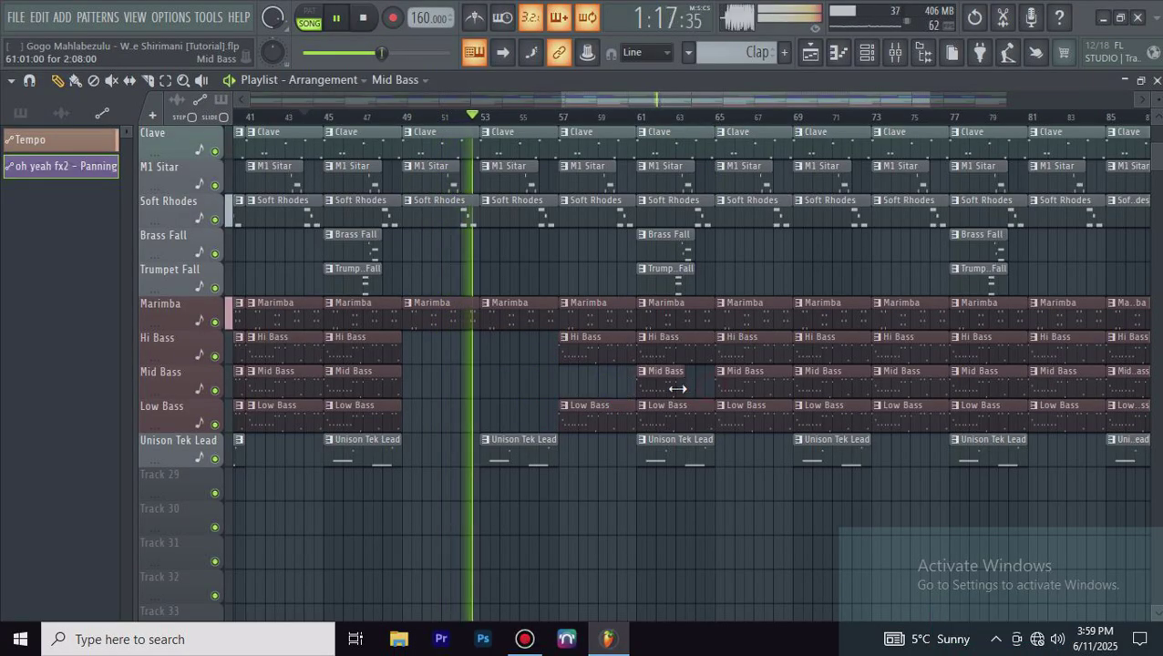
click(646, 356)
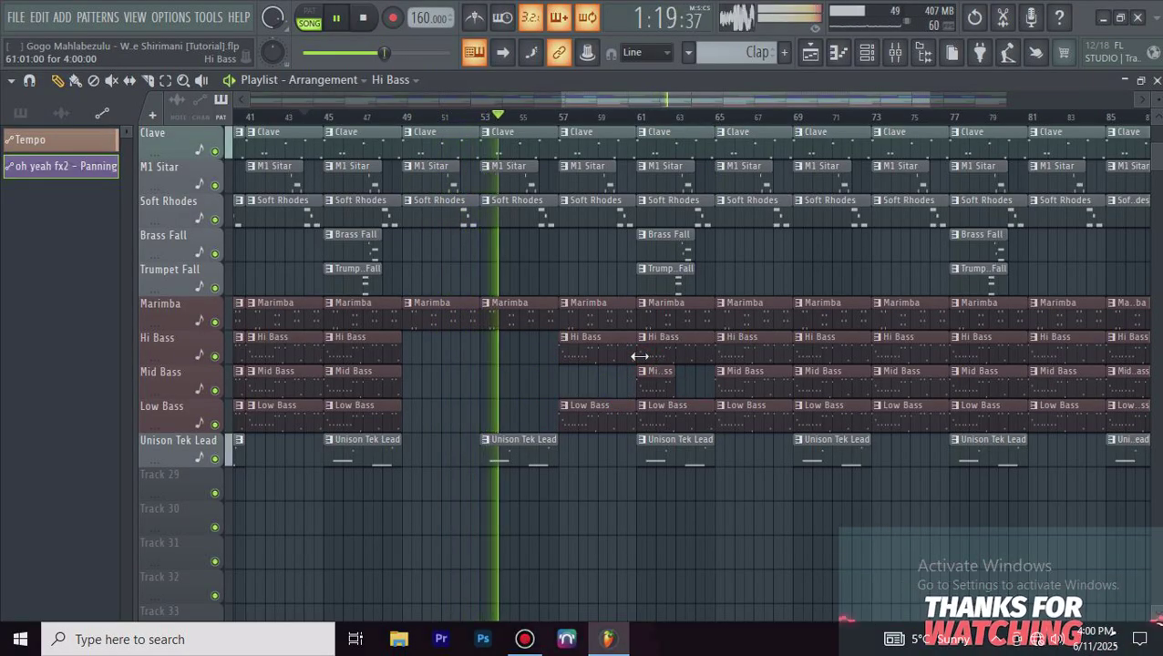
drag(645, 356, 678, 357)
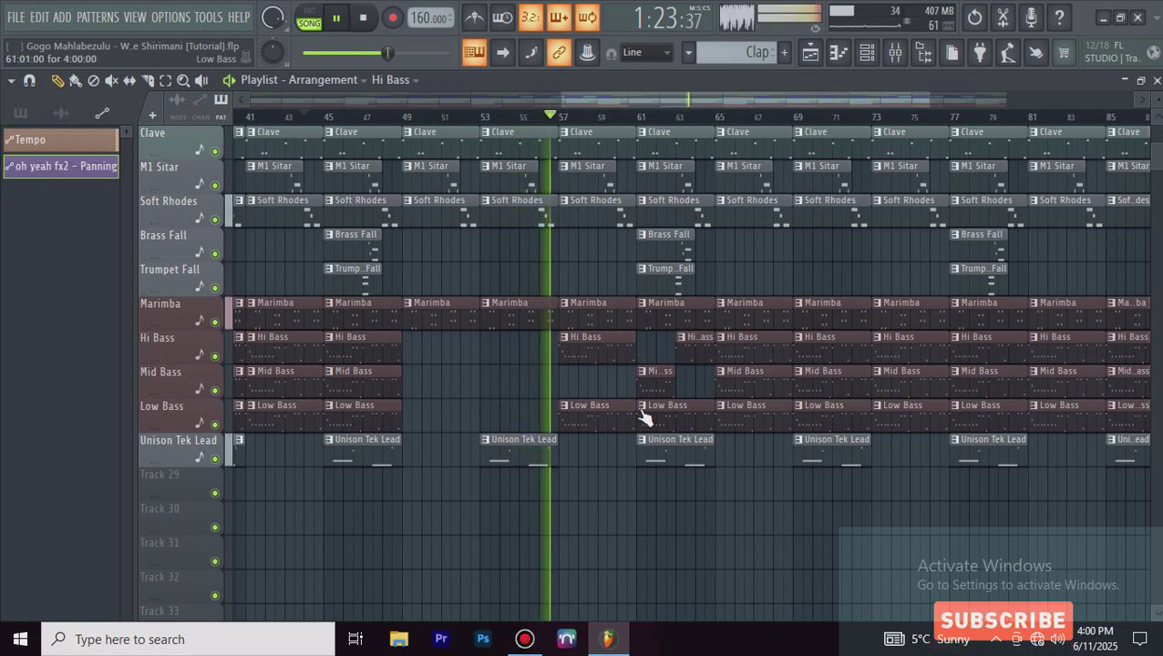
drag(639, 412, 672, 412)
Step: Play from just before bar 57 and shorten the Kick clip at bar 57 so it ends at about bar 60
scroll(683, 421, up, 10)
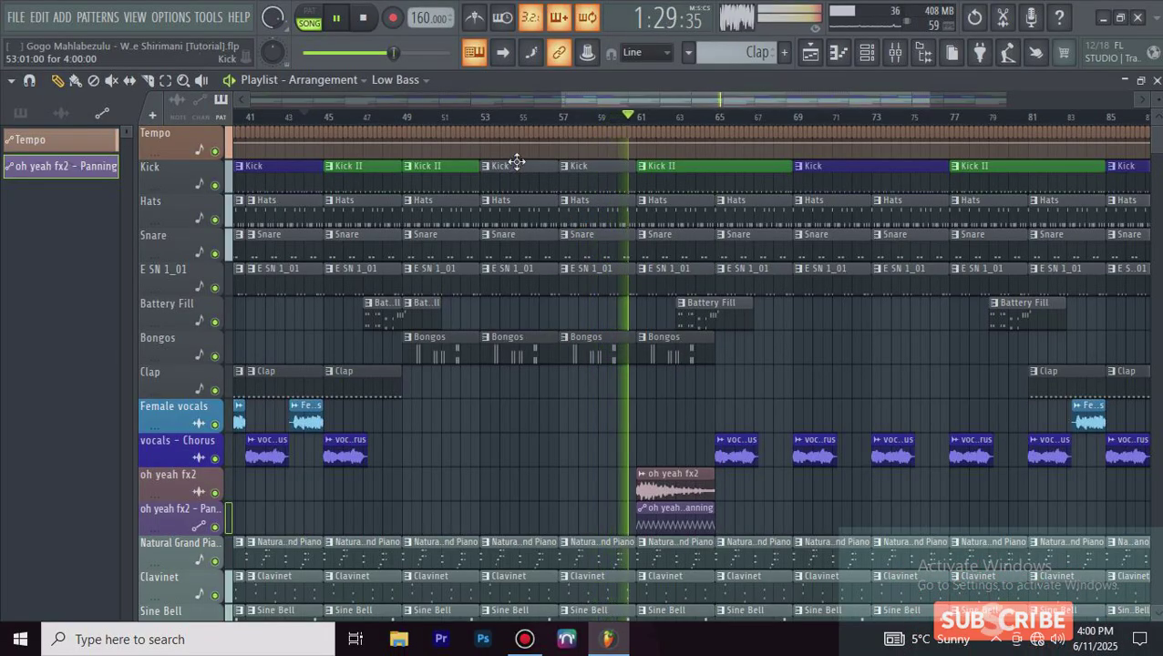
click(552, 119)
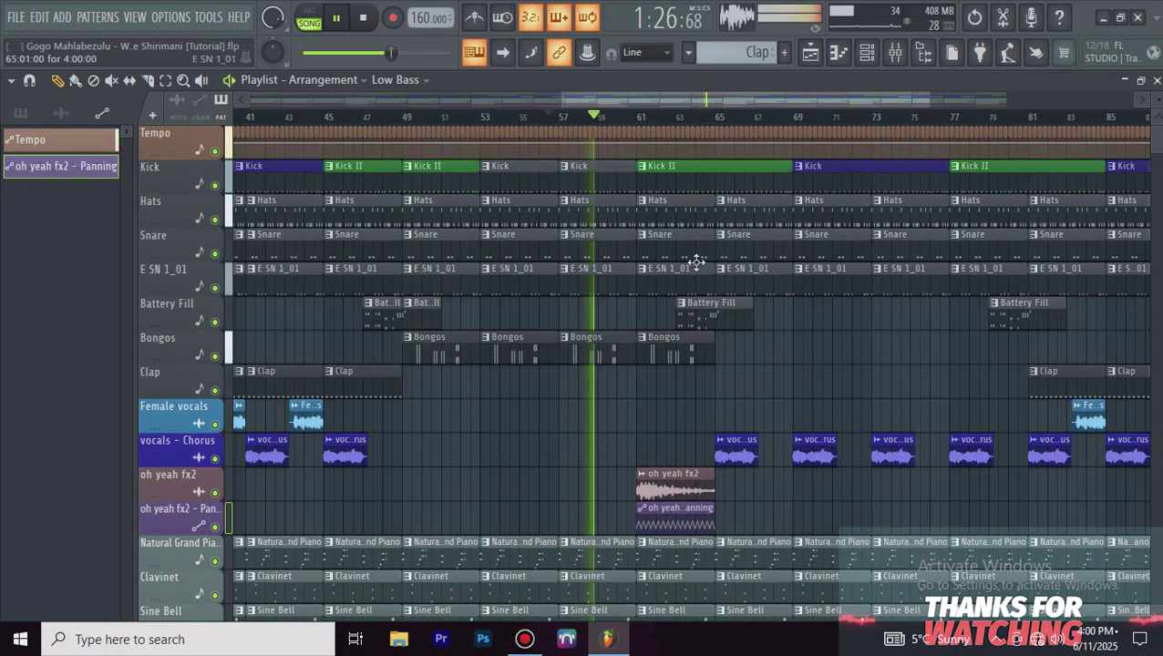
key(space)
key(space)
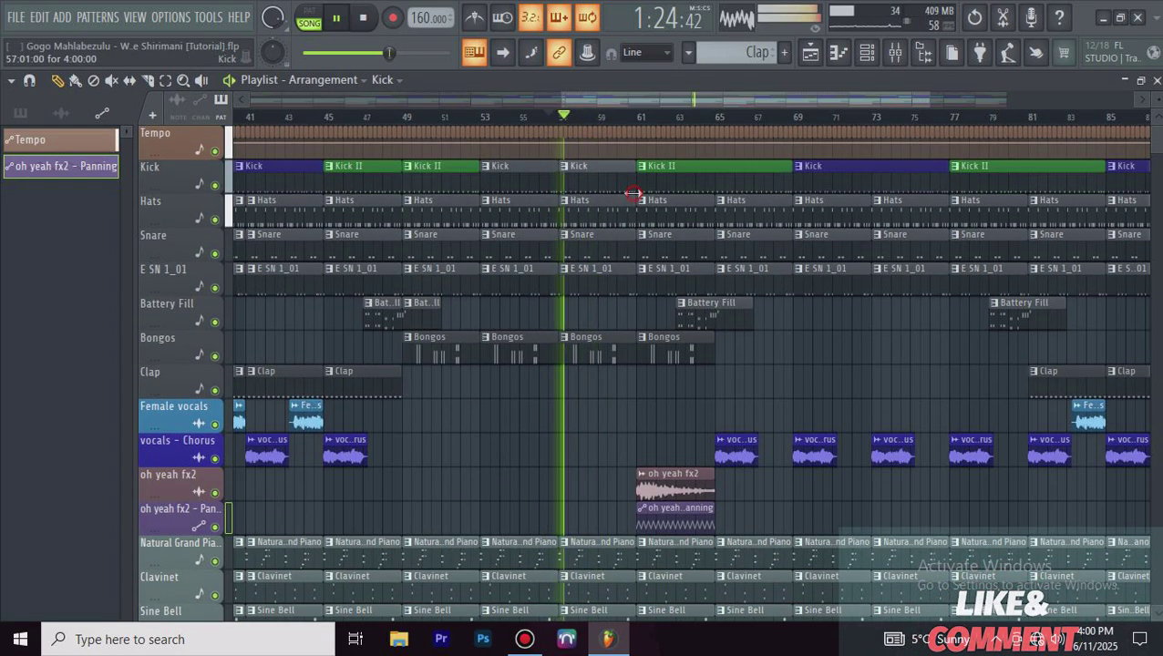
scroll(732, 327, down, 3)
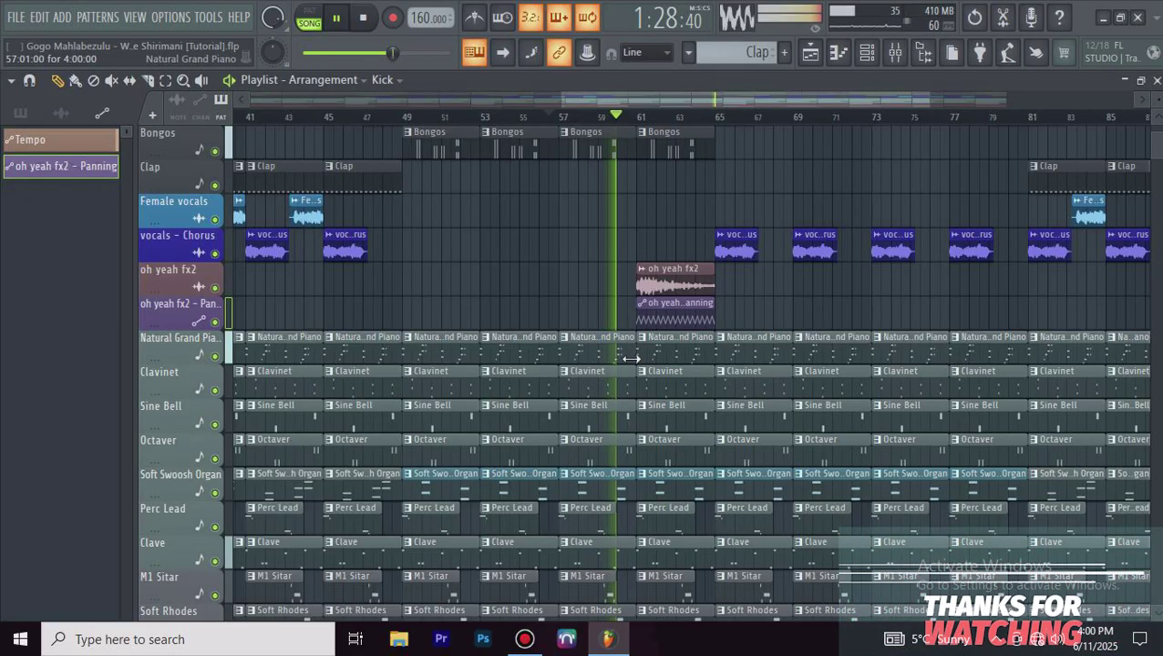
Step: Delete the Natural Grand Piano clip at bar 61 and the Soft Swoosh Organ and Perc Lead clips at bars 57 and 61
scroll(716, 363, up, 2)
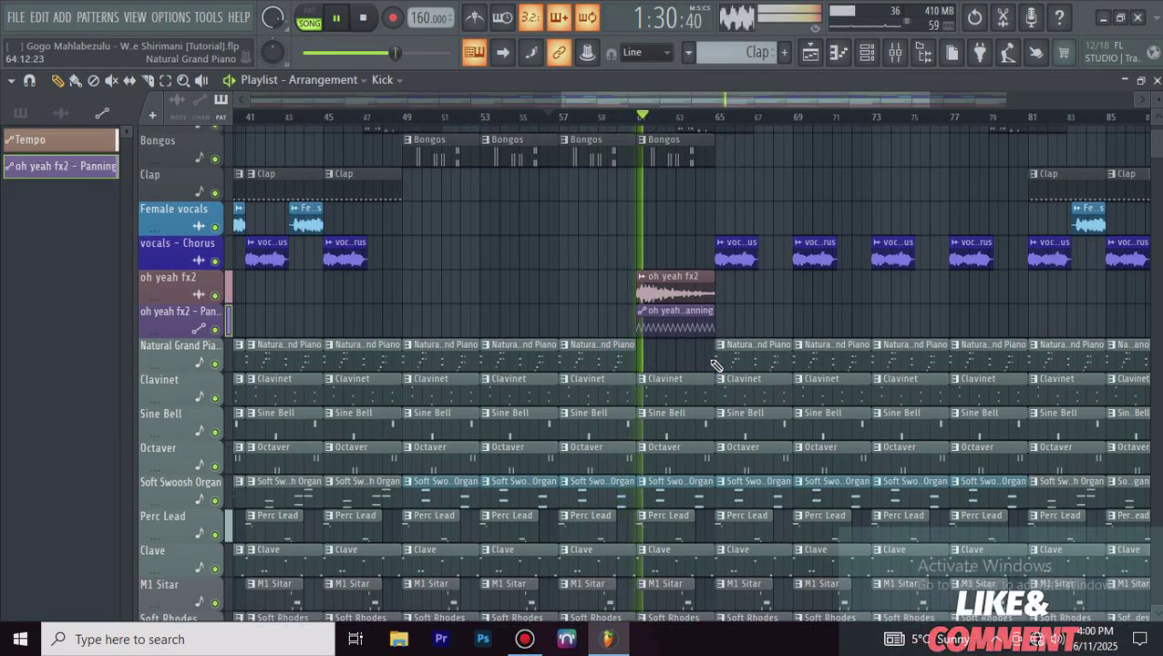
scroll(786, 358, down, 4)
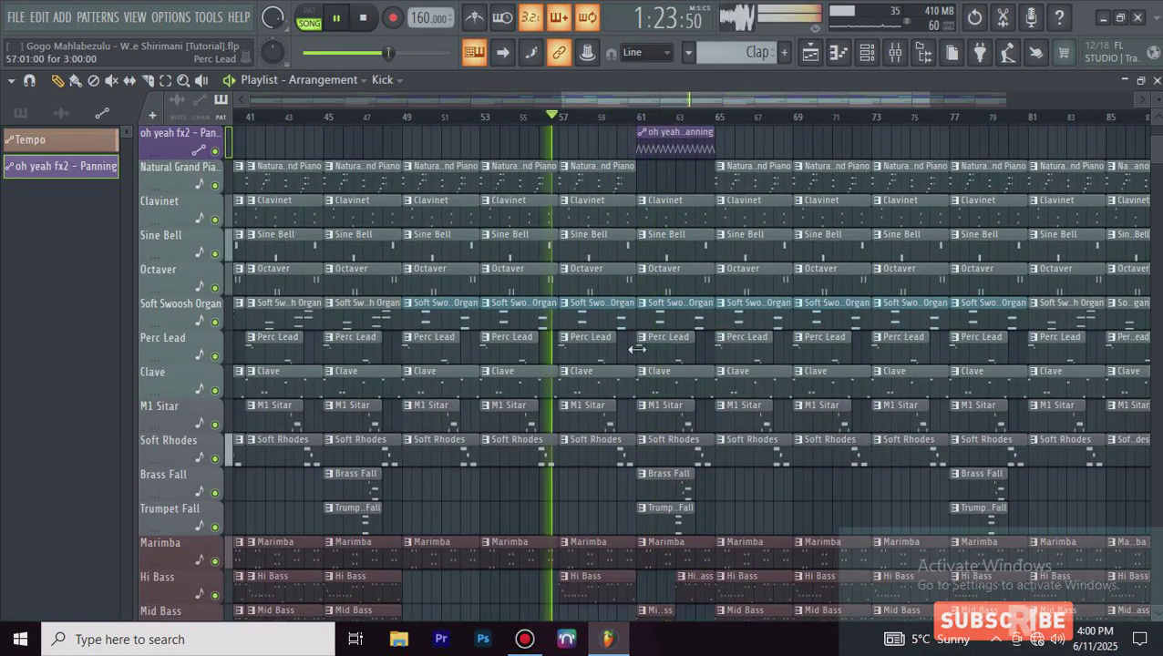
scroll(729, 351, down, 2)
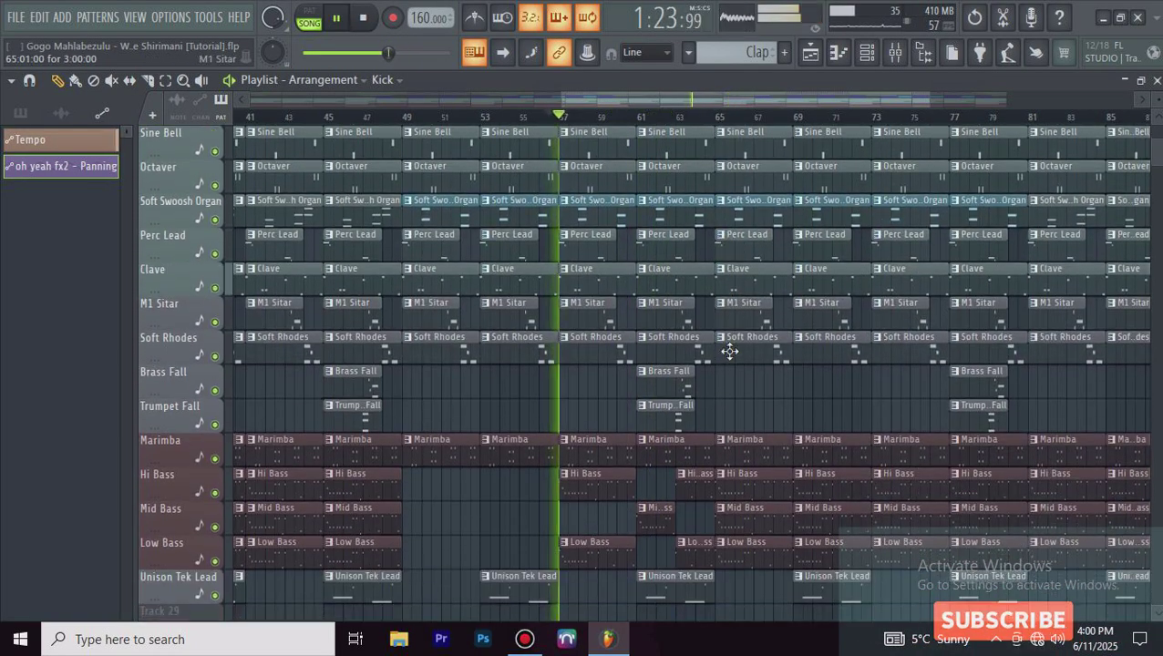
right_click(597, 211)
right_click(670, 214)
right_click(592, 248)
right_click(649, 257)
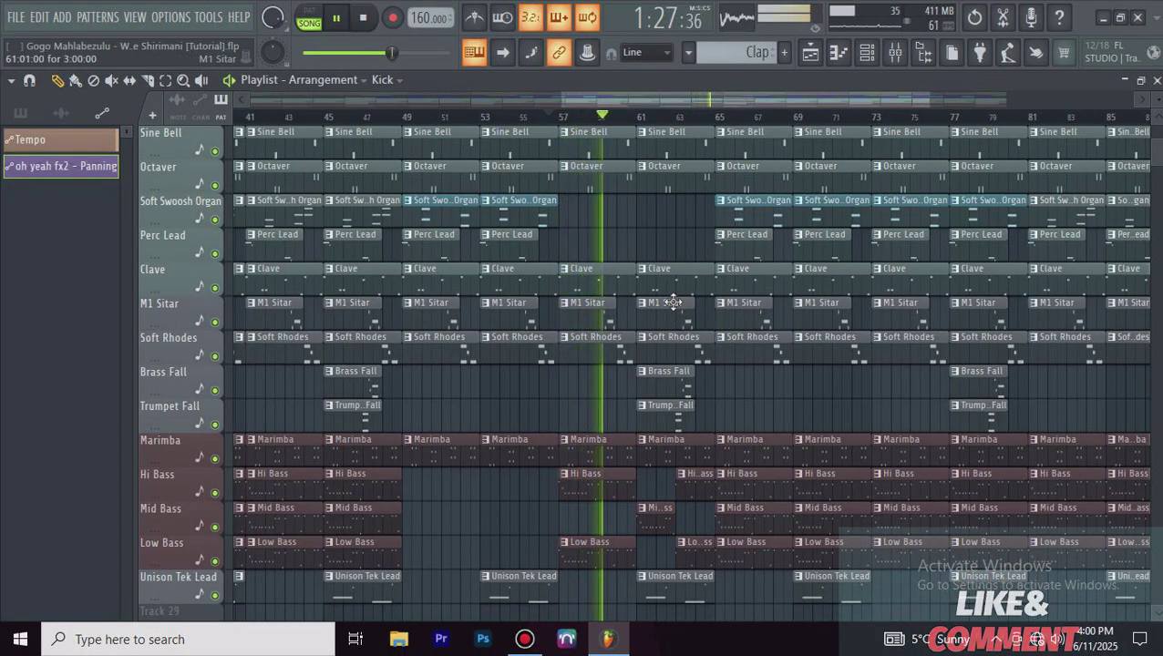
Step: Trim the Clave clips at bars 61 and 65 to leave a gap from about bar 61.5 to 68.5, and save the project
drag(711, 282, 789, 284)
scroll(834, 322, up, 3)
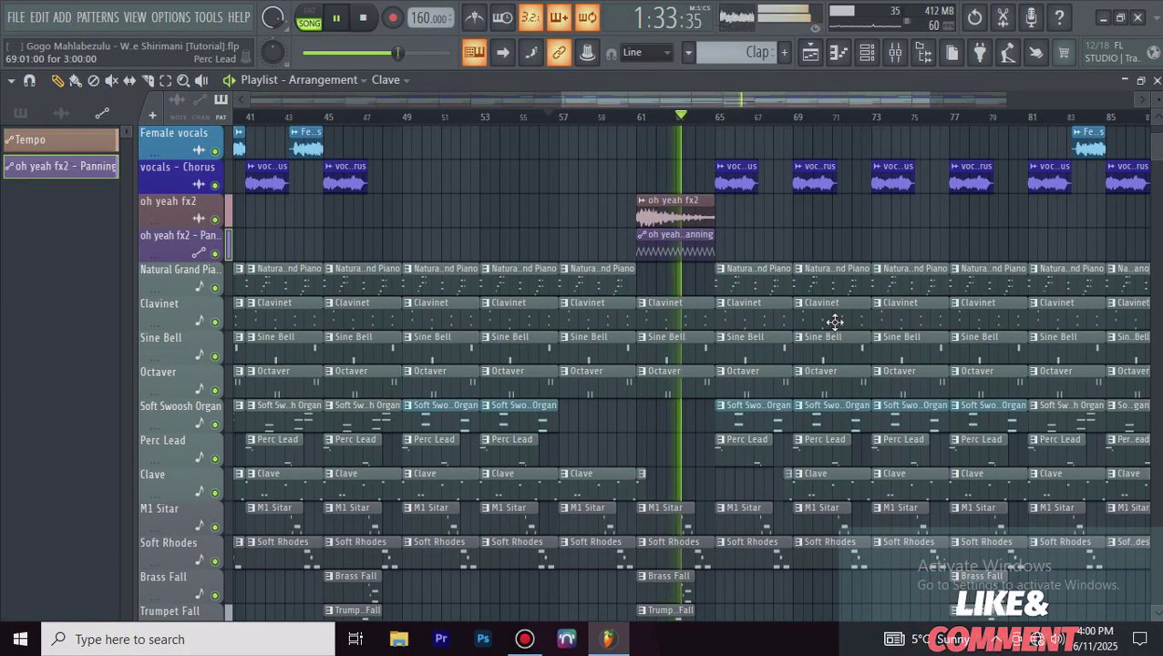
scroll(835, 321, up, 5)
scroll(838, 328, down, 8)
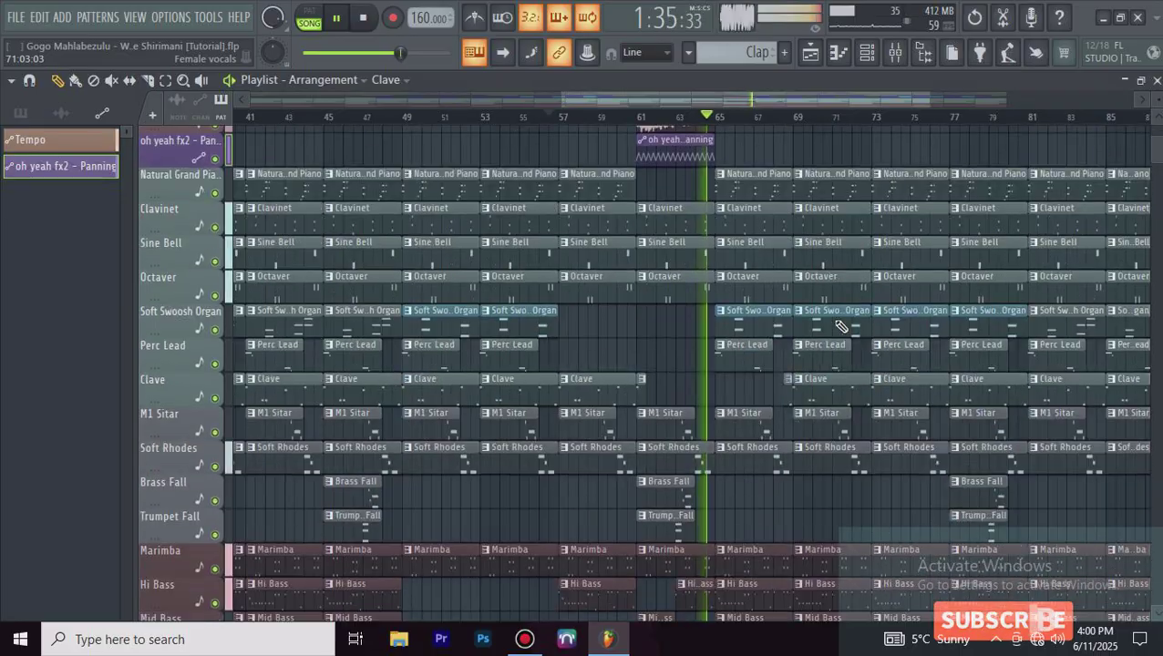
scroll(840, 326, down, 3)
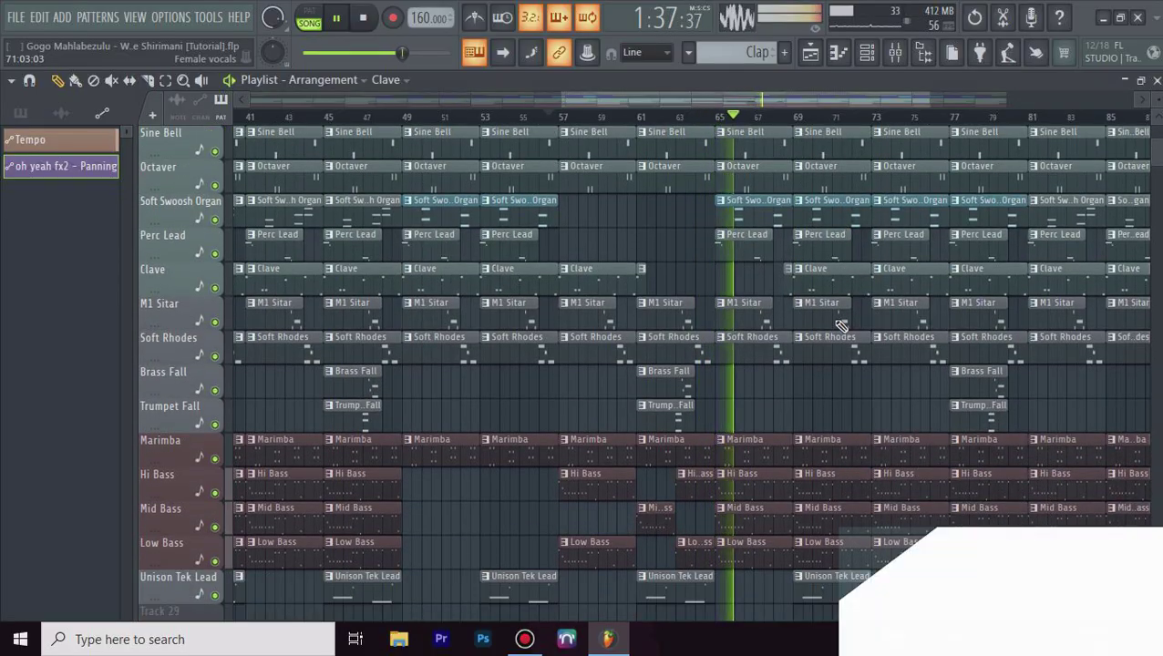
key(ctrl+s)
scroll(702, 290, down, 3)
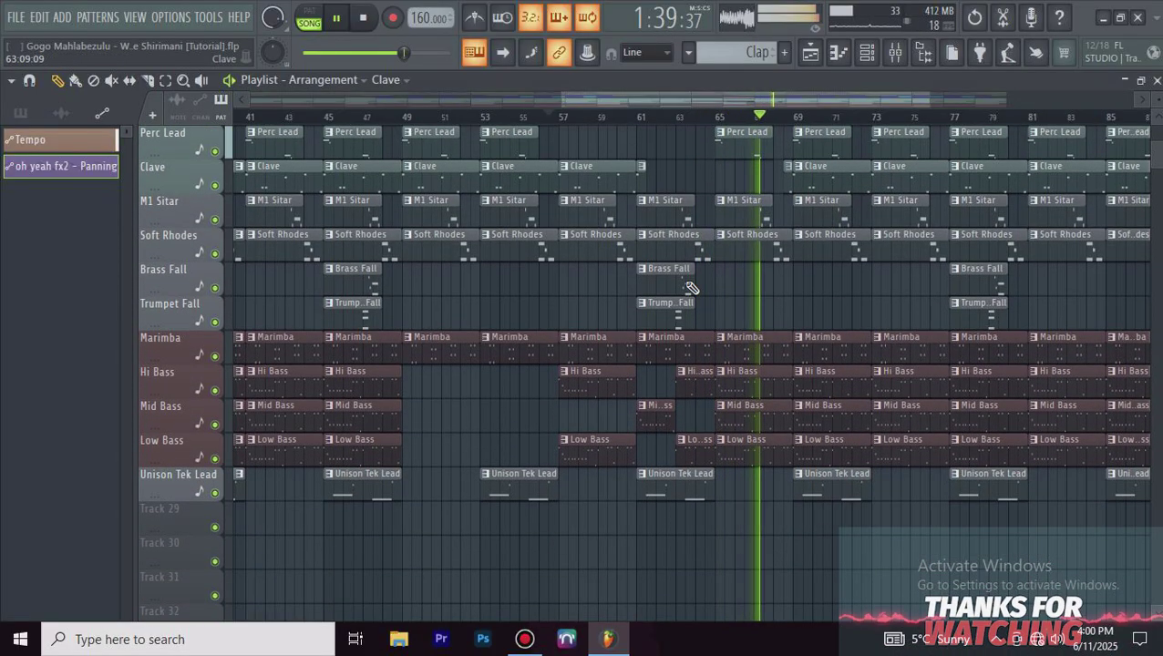
Step: Play from about bar 44 and review all tracks through the thinned-out breakdown between bars 49 and 65
scroll(695, 288, up, 3)
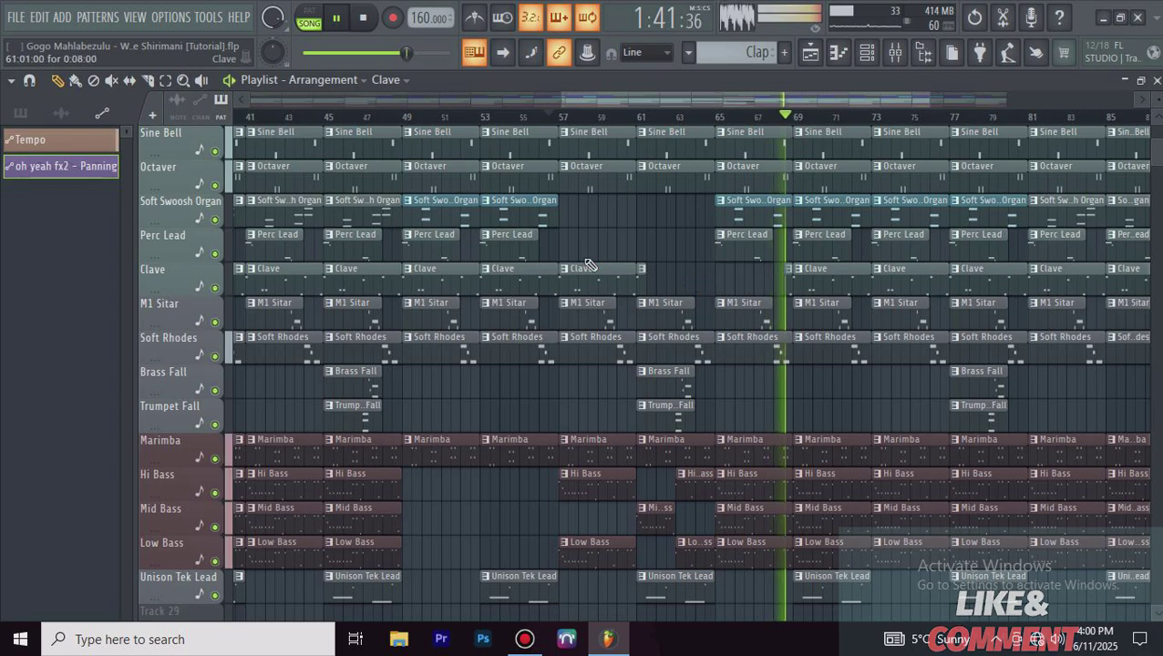
scroll(502, 226, up, 2)
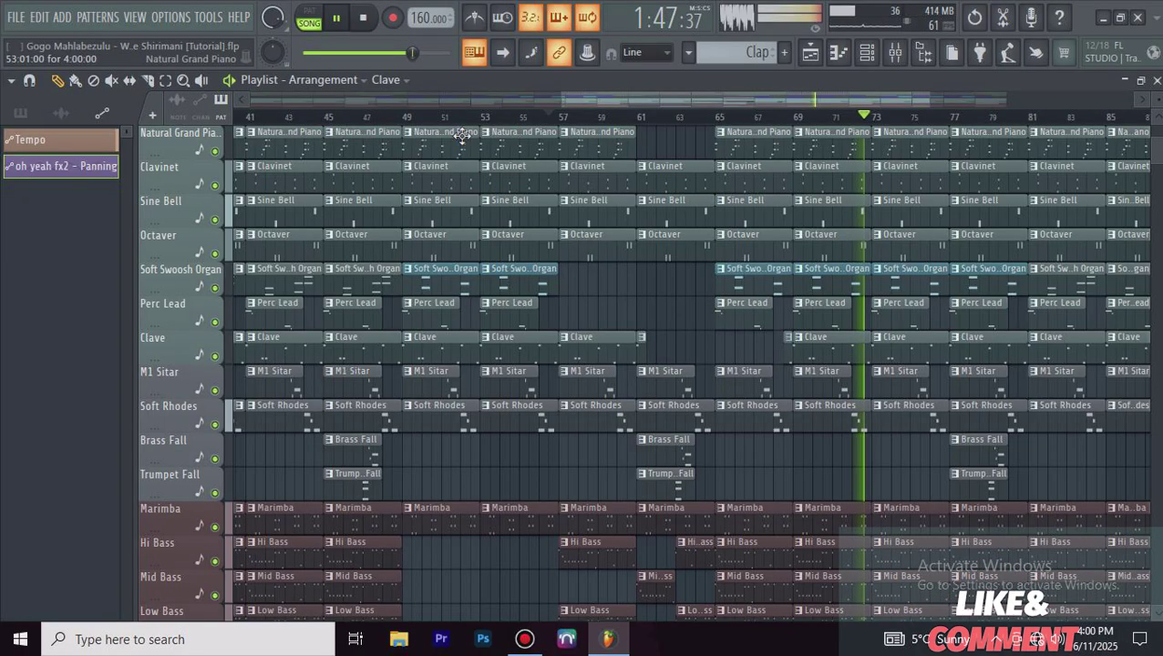
click(317, 116)
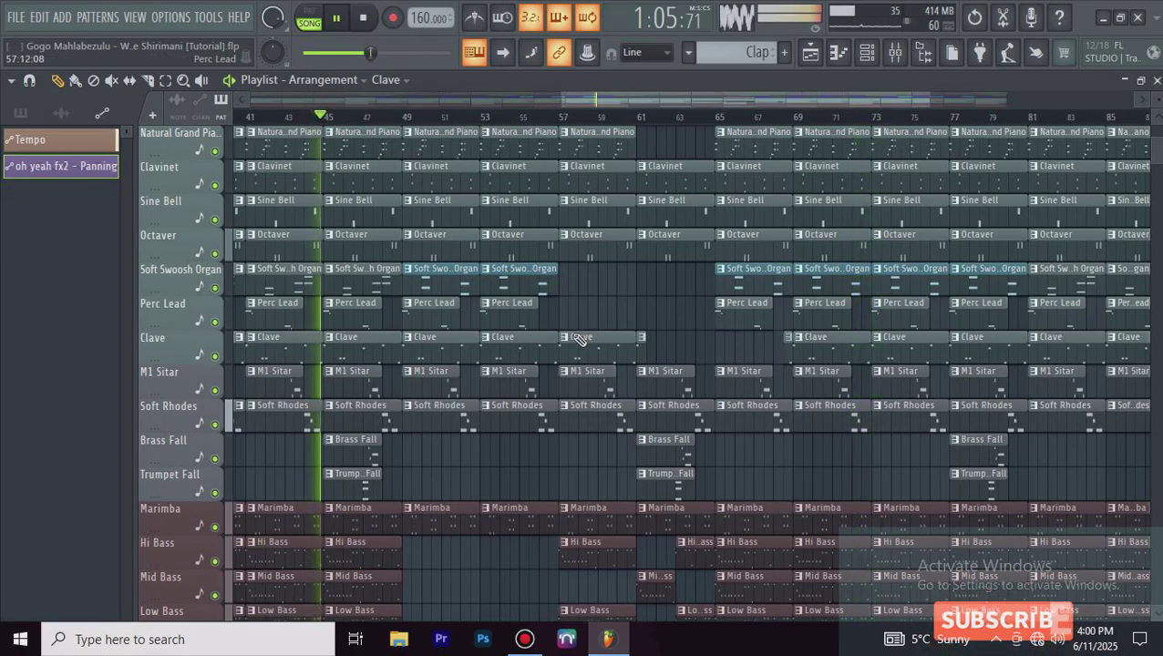
scroll(576, 338, down, 5)
scroll(574, 339, up, 10)
scroll(565, 333, up, 7)
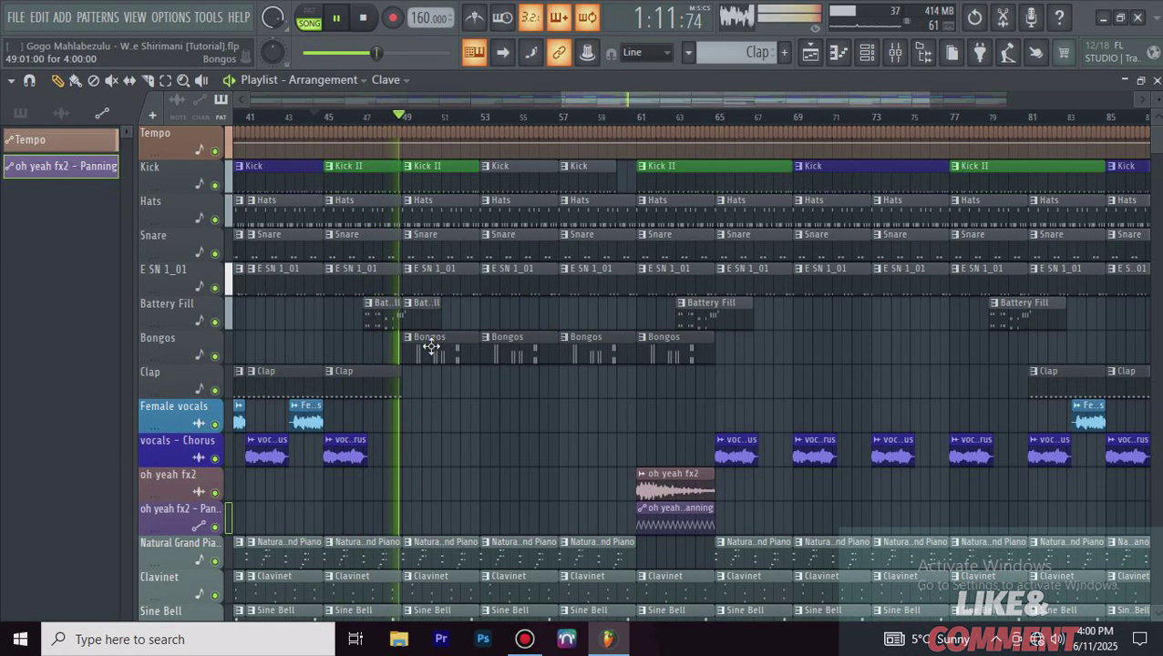
scroll(547, 331, down, 4)
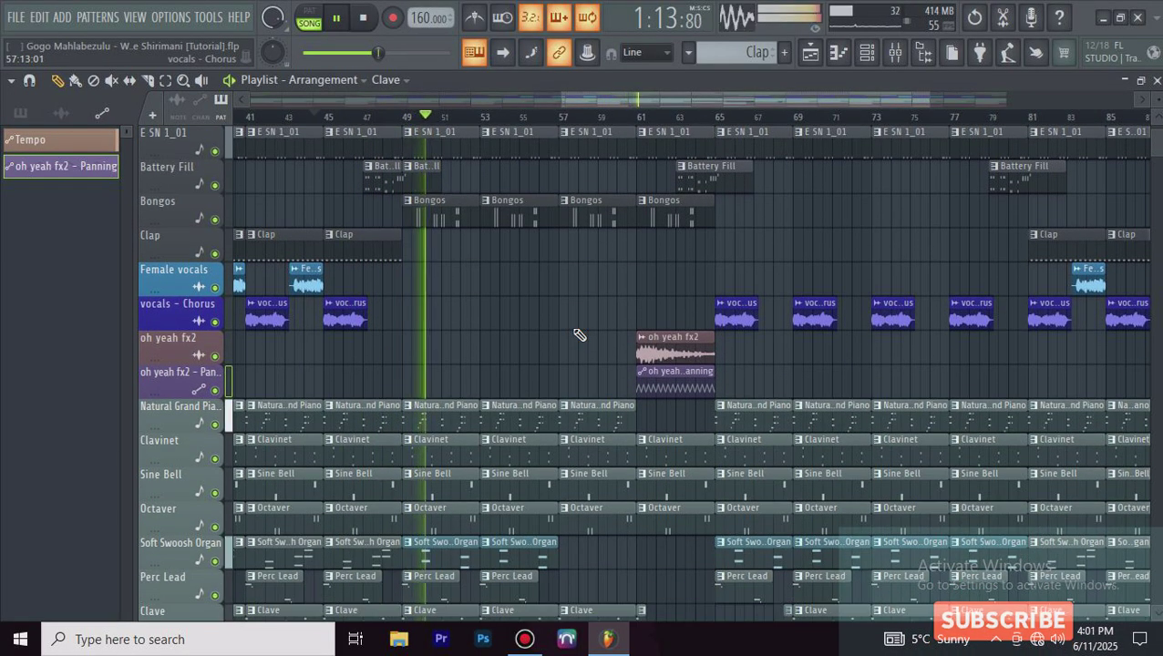
scroll(614, 128, down, 3)
scroll(614, 128, down, 2)
scroll(779, 401, down, 5)
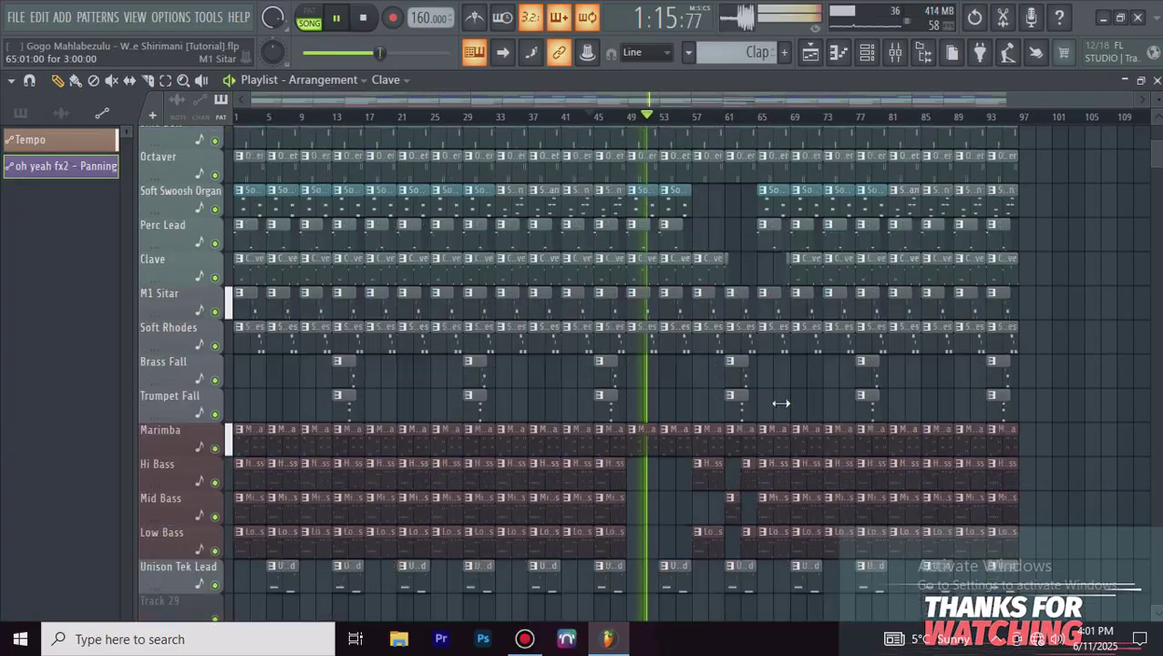
Step: Find the VEH1 Hallkick - 03 sample in the VEH1 Hallkicks folder of the sample browser and audition it
click(923, 56)
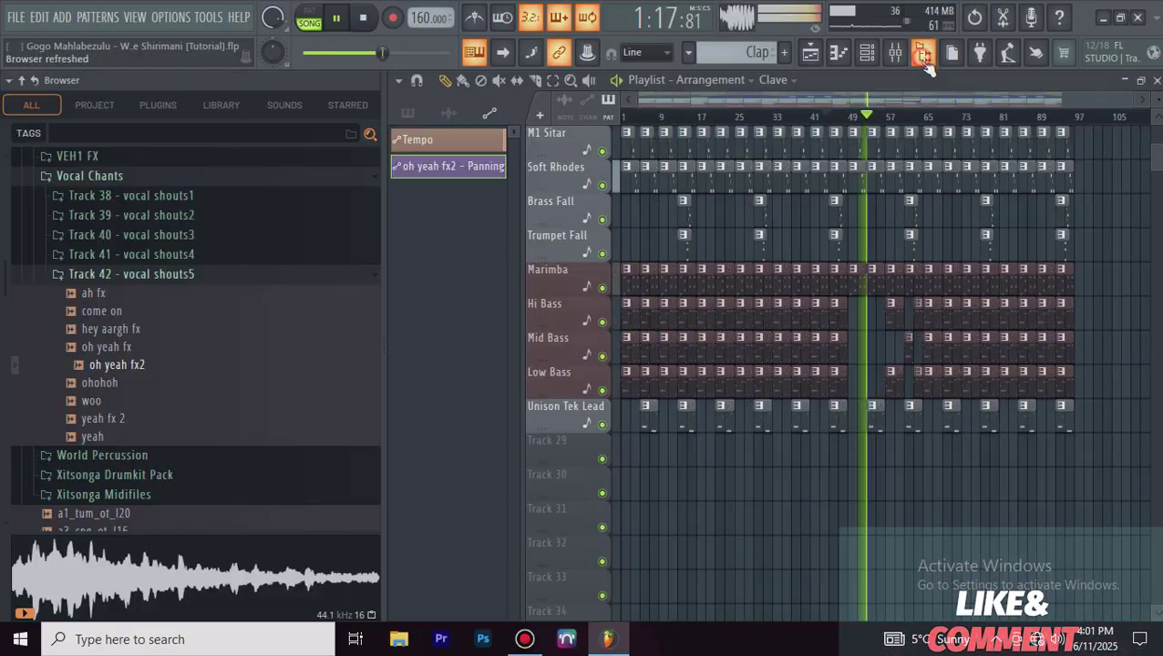
click(113, 273)
click(91, 176)
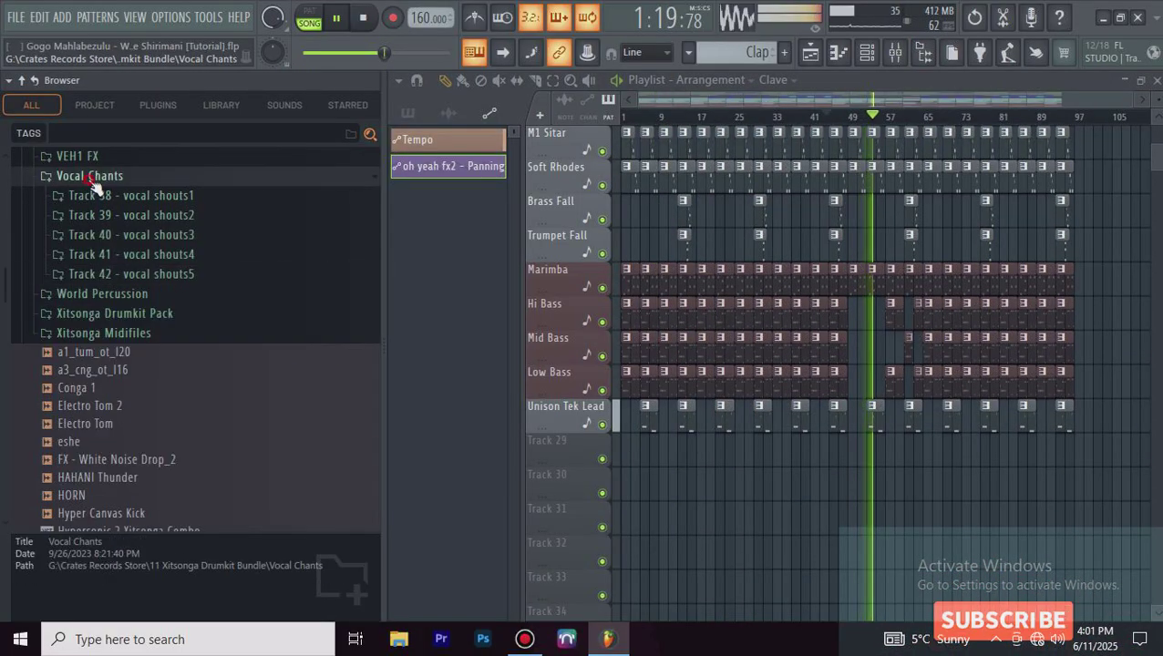
click(96, 391)
click(77, 371)
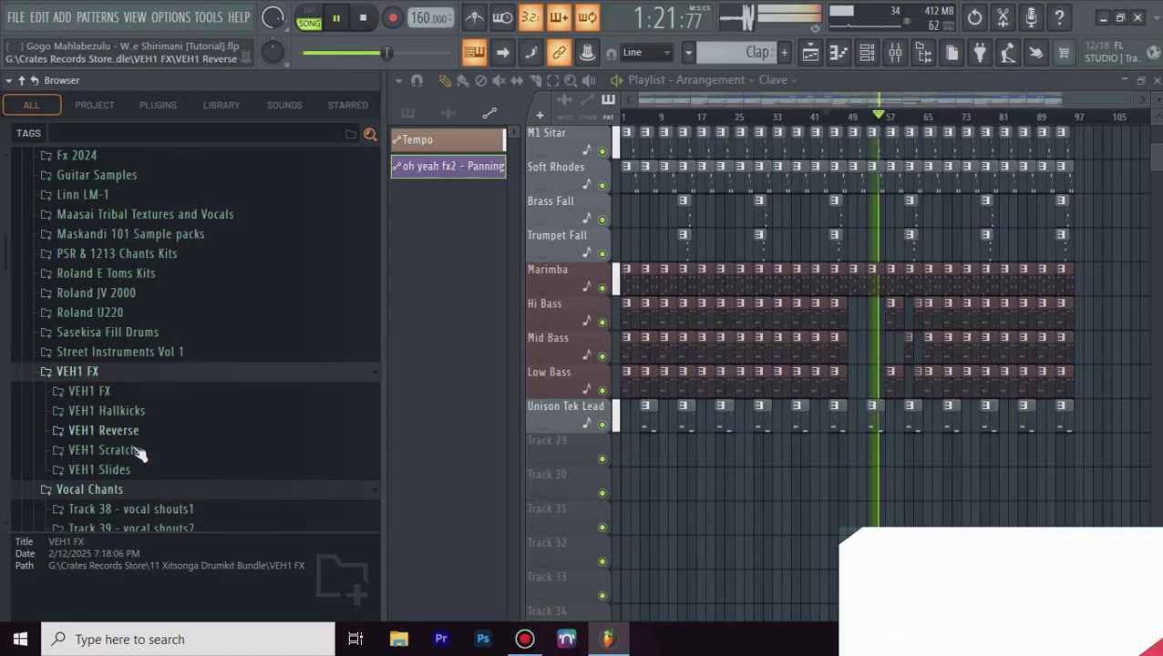
click(130, 415)
click(152, 465)
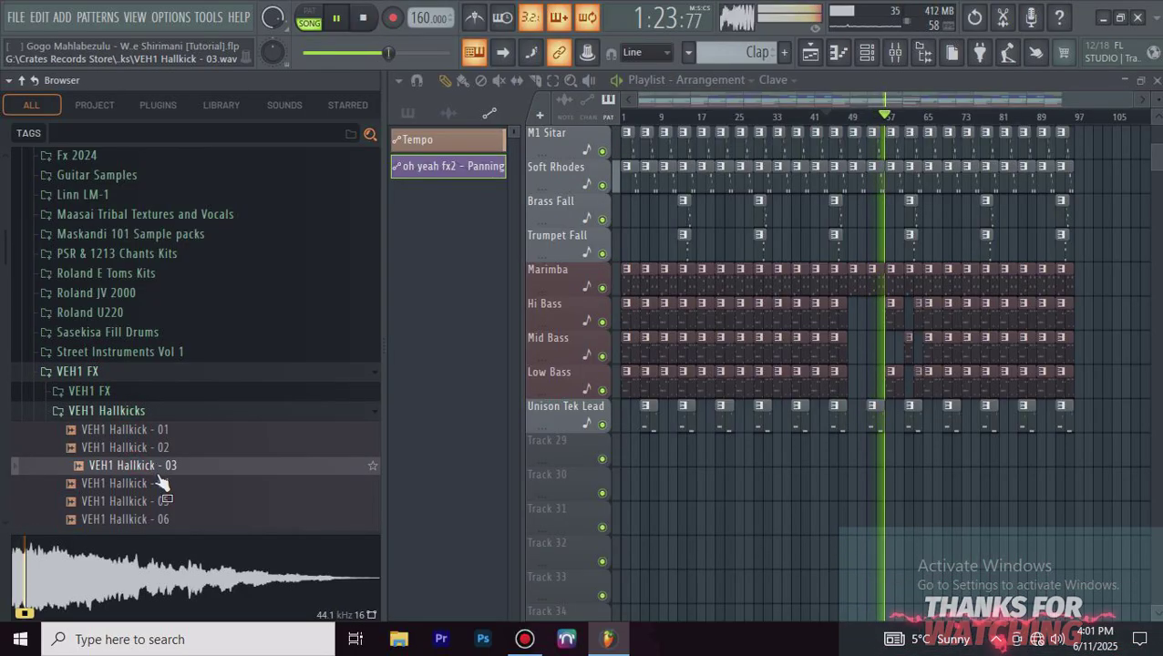
Step: Add VEH1 Hallkick - 03 as an audio clip on the track below Unison Tek Lead, starting at bar 53, and play from about bar 44
drag(575, 466, 562, 464)
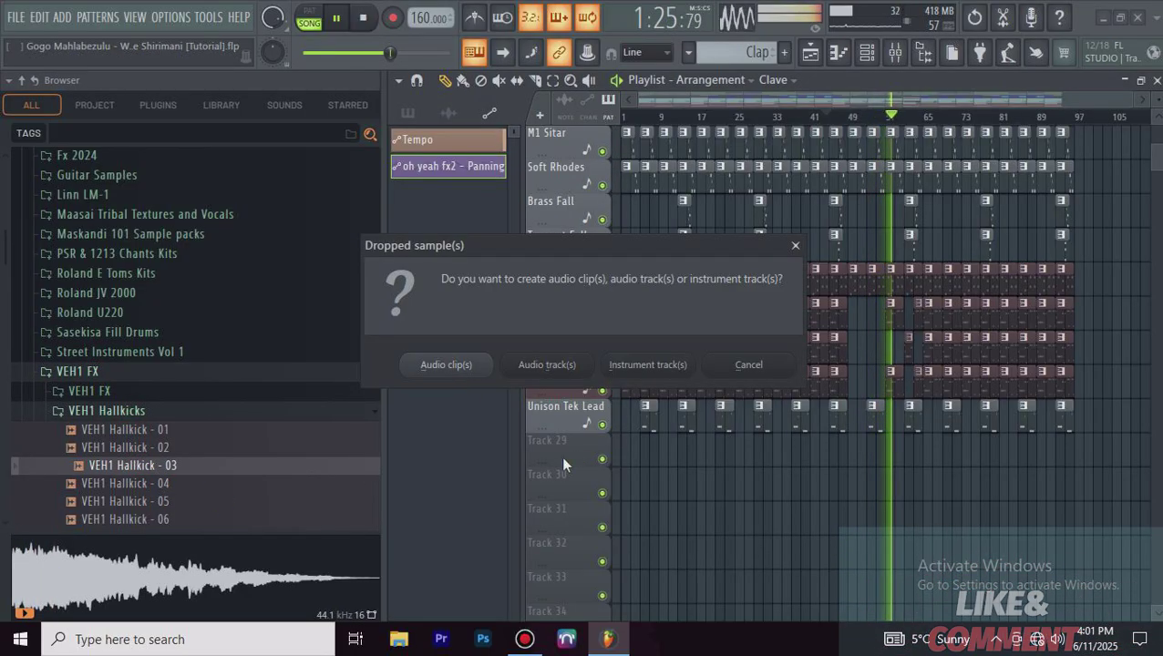
click(446, 369)
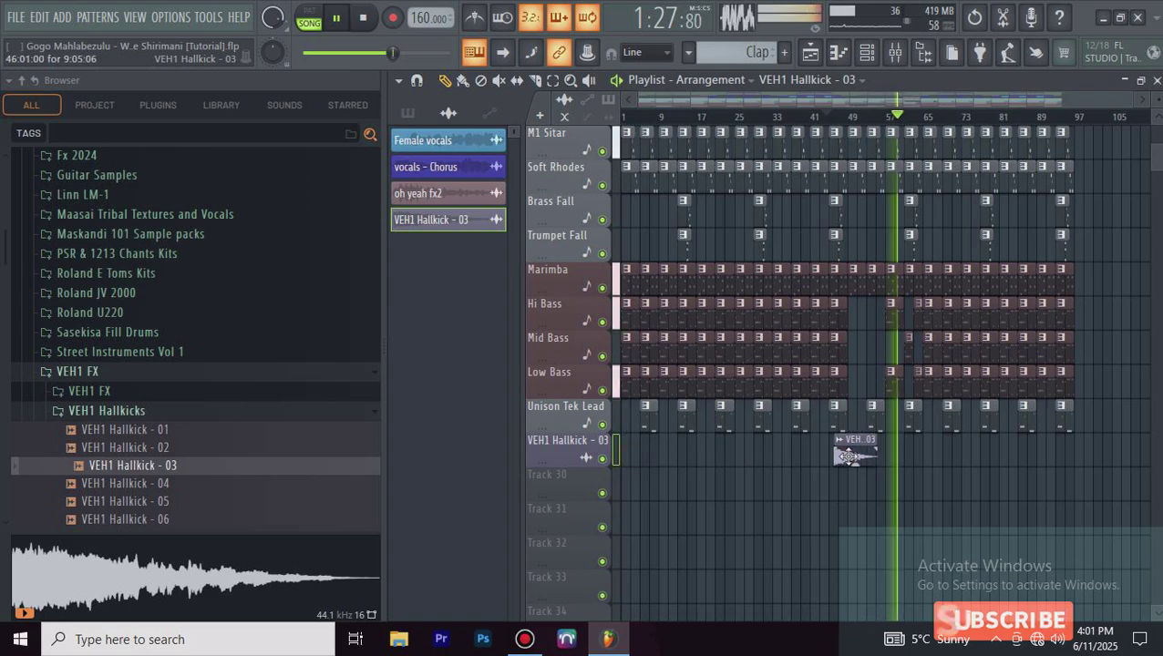
drag(863, 452, 878, 450)
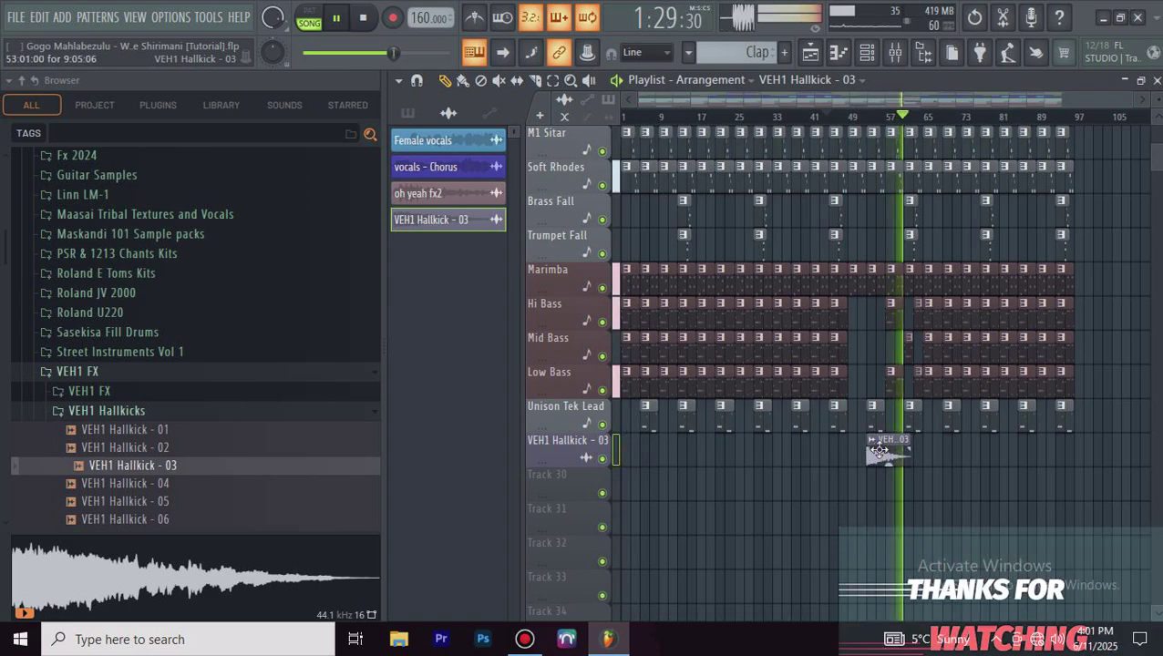
click(829, 117)
scroll(907, 194, up, 3)
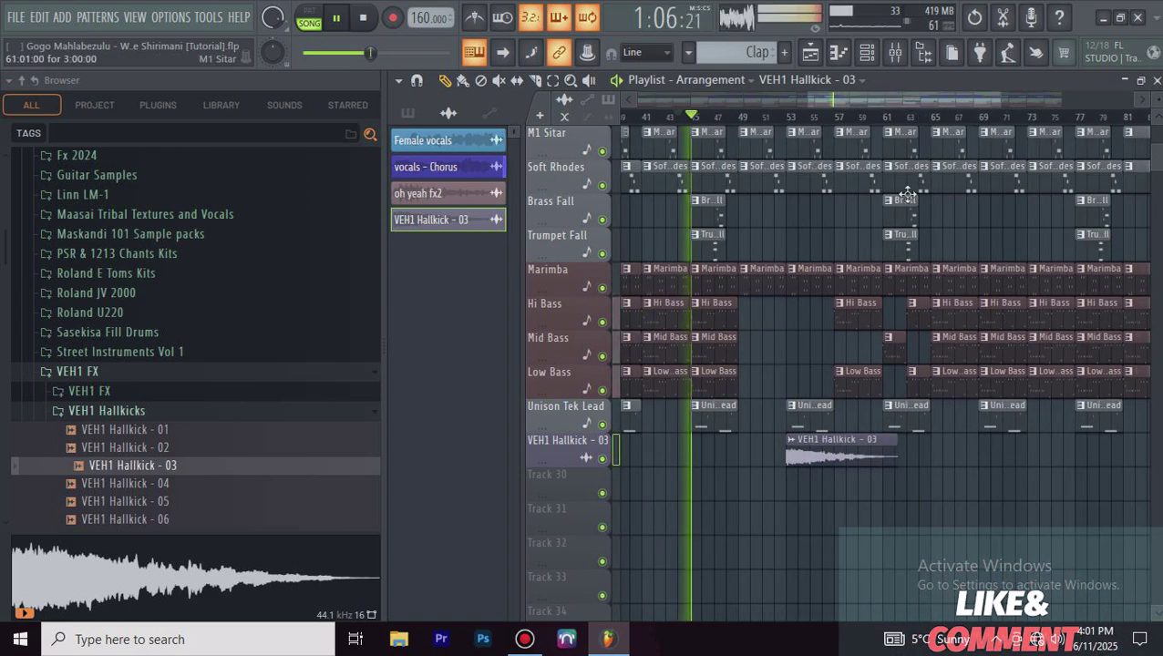
Step: Audition samples in the VEH1 Hallkicks and VEH1 Scratchy folders of the sample browser to find VEH1 Scratchy - 07
scroll(906, 194, down, 2)
click(128, 501)
scroll(167, 445, down, 1)
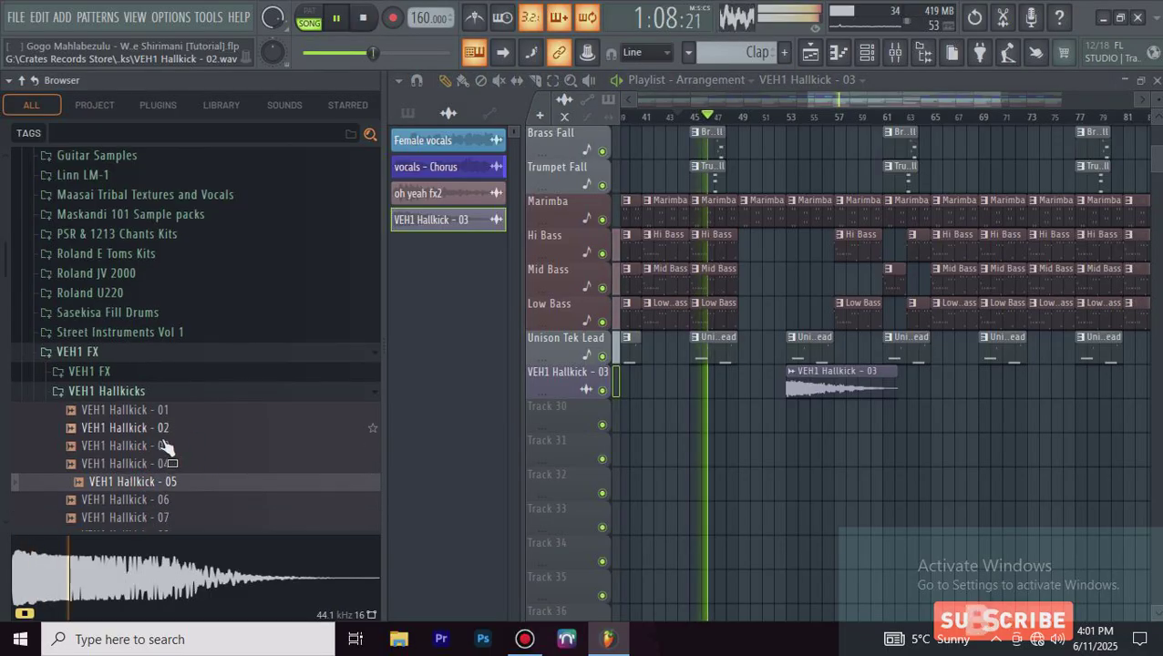
scroll(166, 445, down, 4)
click(123, 194)
click(105, 234)
click(128, 289)
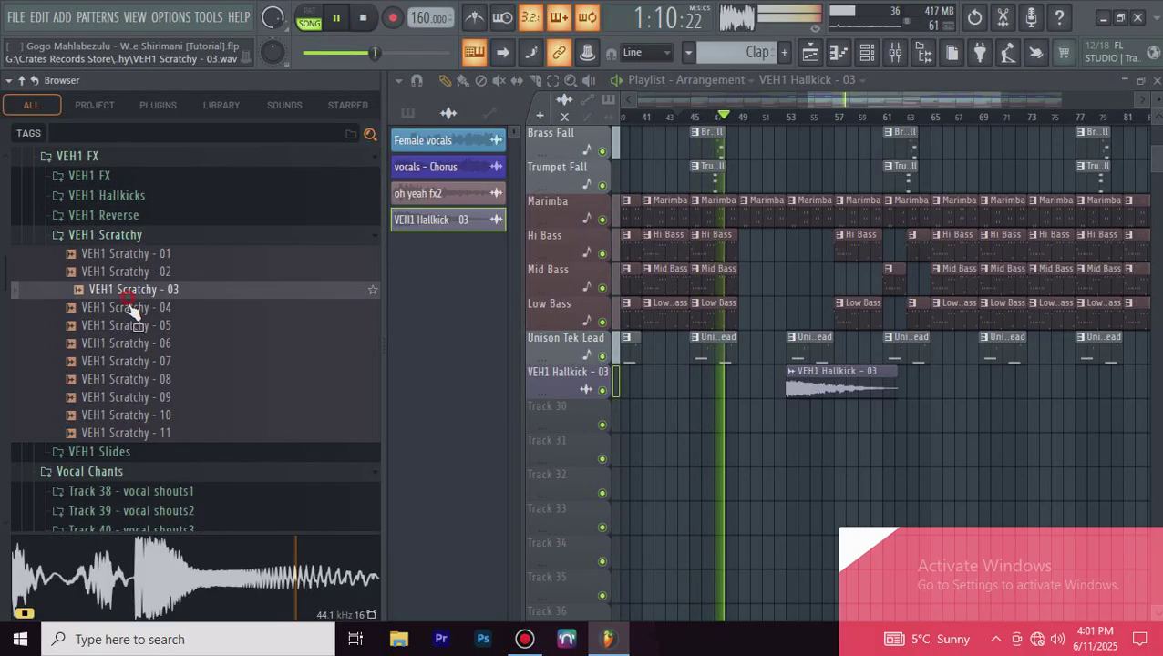
key(Down)
key(Down)
key(Down)
key(Down)
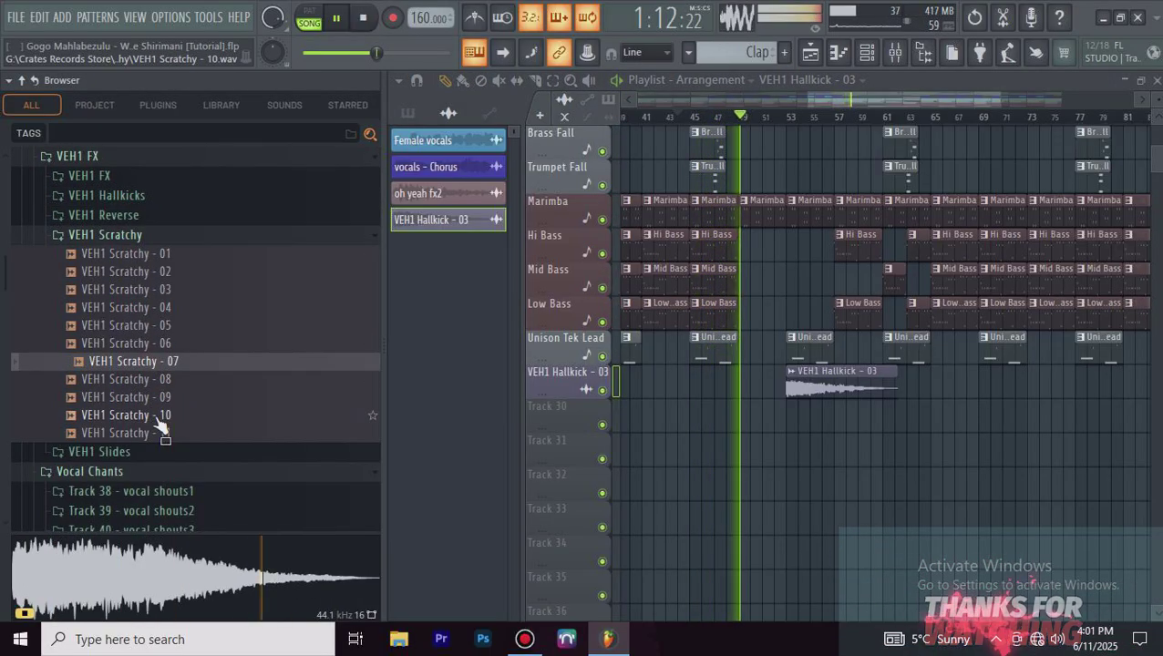
Step: Add VEH1 Scratchy - 07 as an audio clip on the track below VEH1 Hallkick - 03 and position it to start at bar 64
drag(163, 364, 825, 421)
click(545, 366)
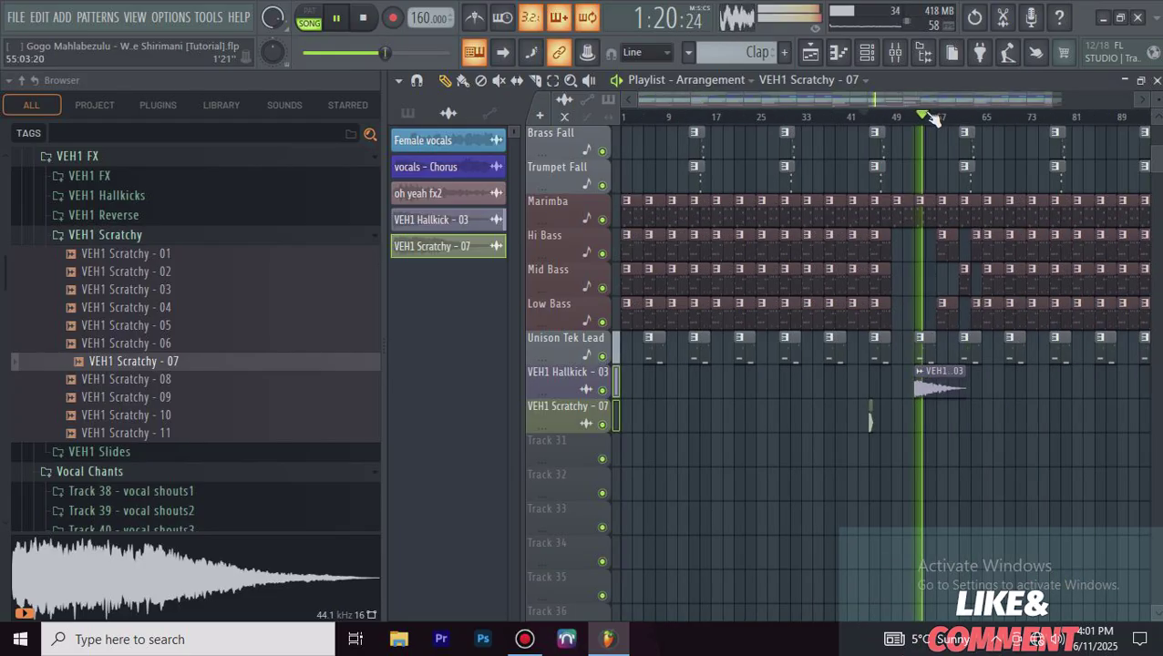
scroll(1016, 127, down, 3)
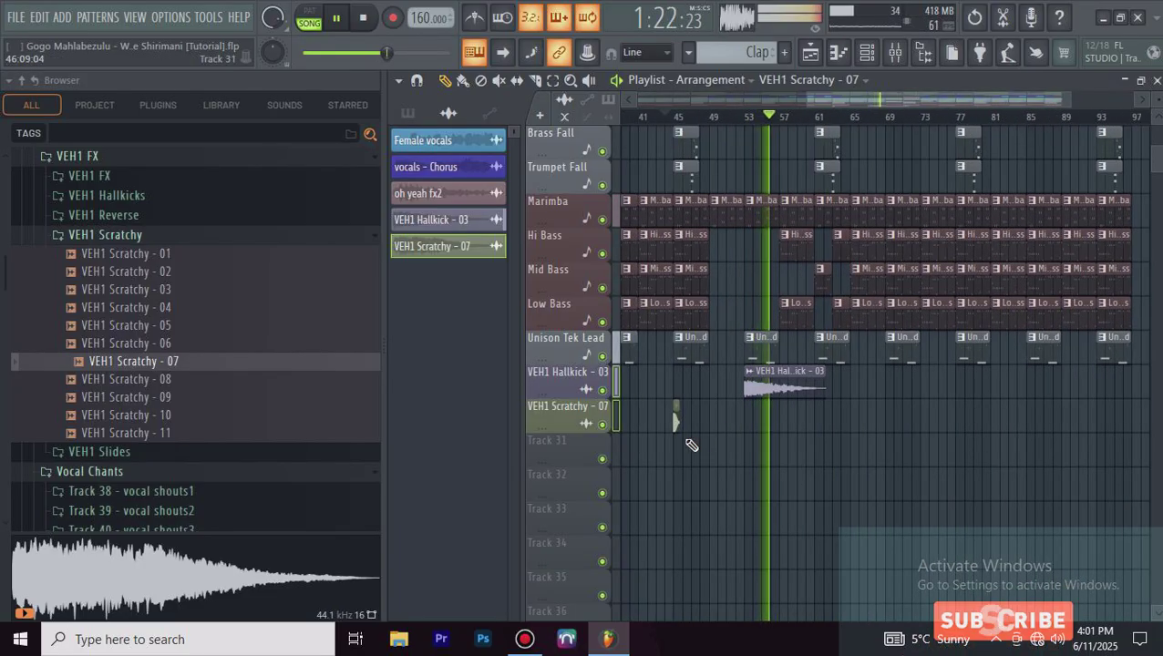
scroll(680, 123, up, 3)
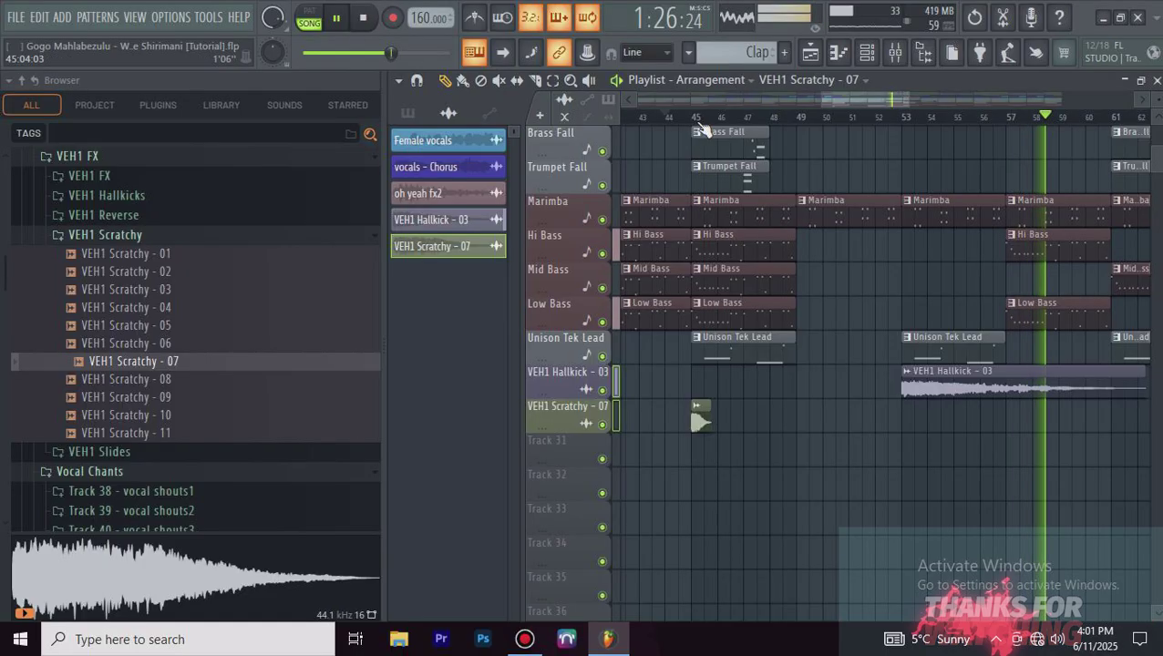
scroll(720, 484, up, 2)
drag(695, 420, 857, 418)
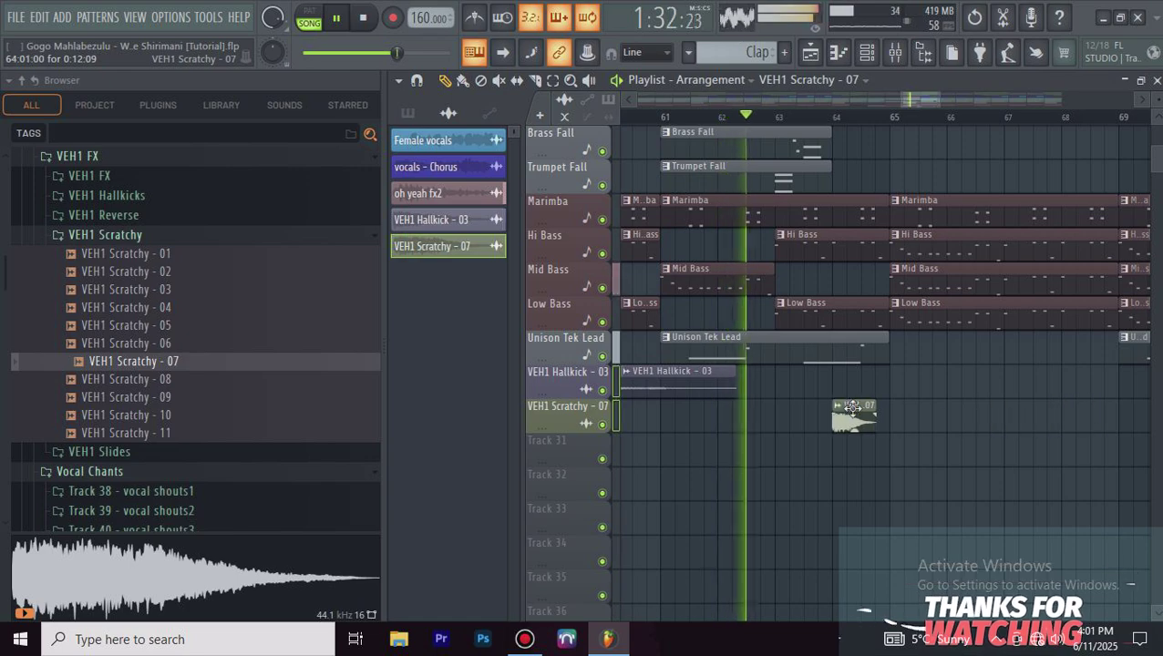
scroll(898, 133, up, 3)
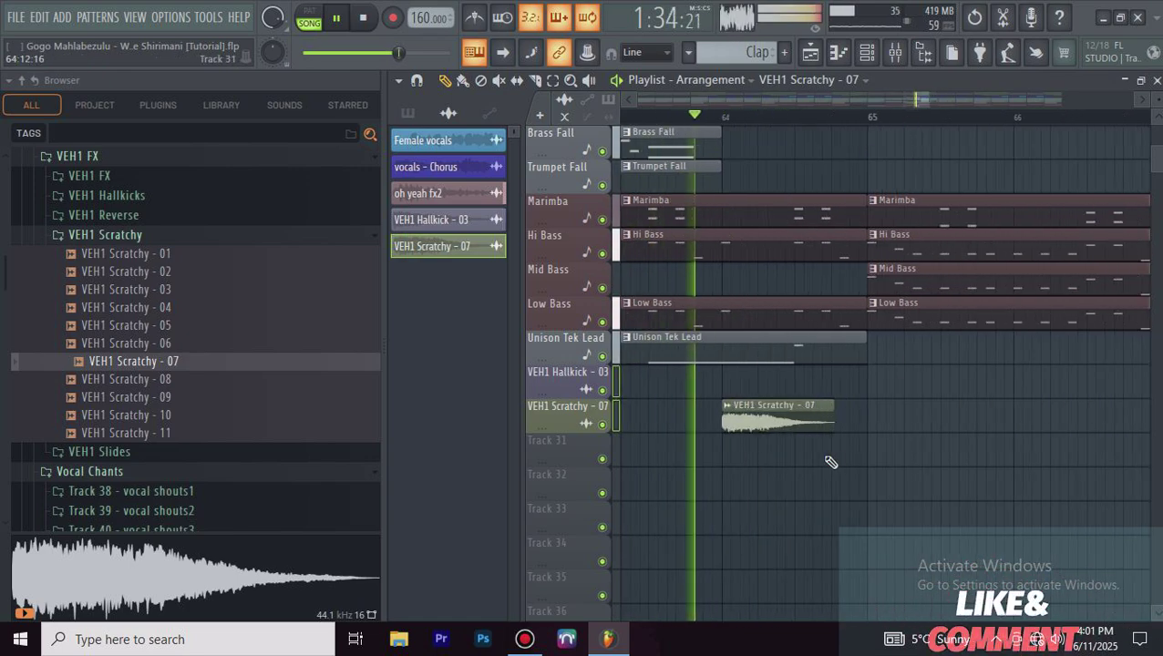
Step: Reverse the VEH1 Scratchy - 07 sample and time-stretch it so the clip fills bar 64
double_click(793, 421)
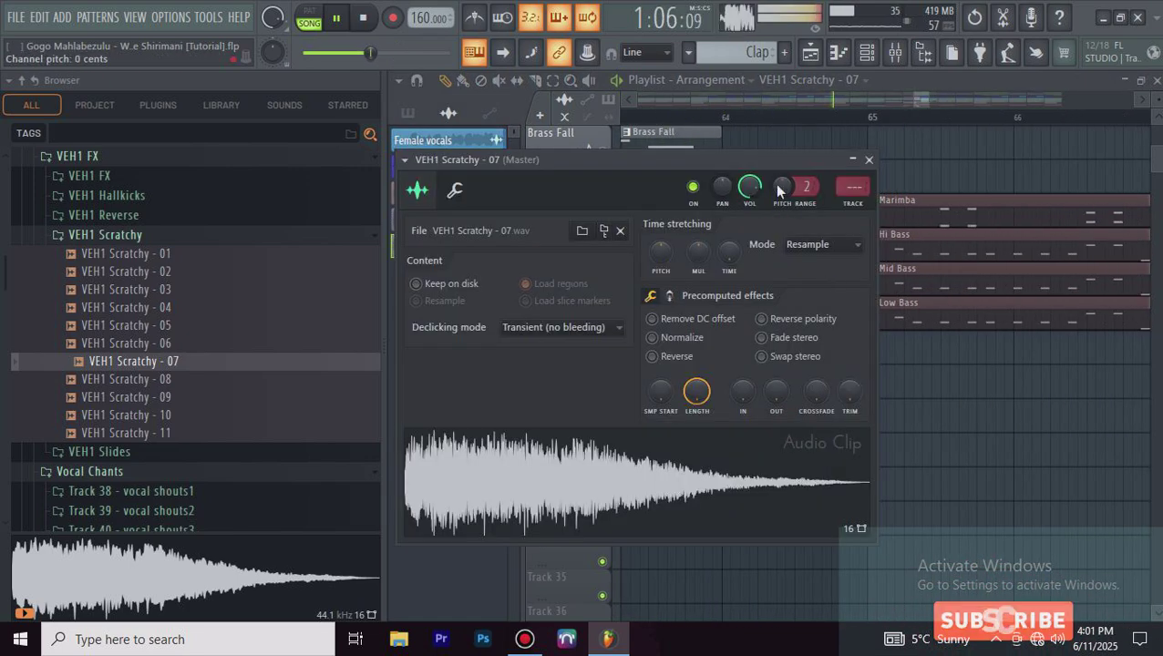
drag(769, 166, 624, 242)
drag(583, 325, 583, 305)
click(506, 432)
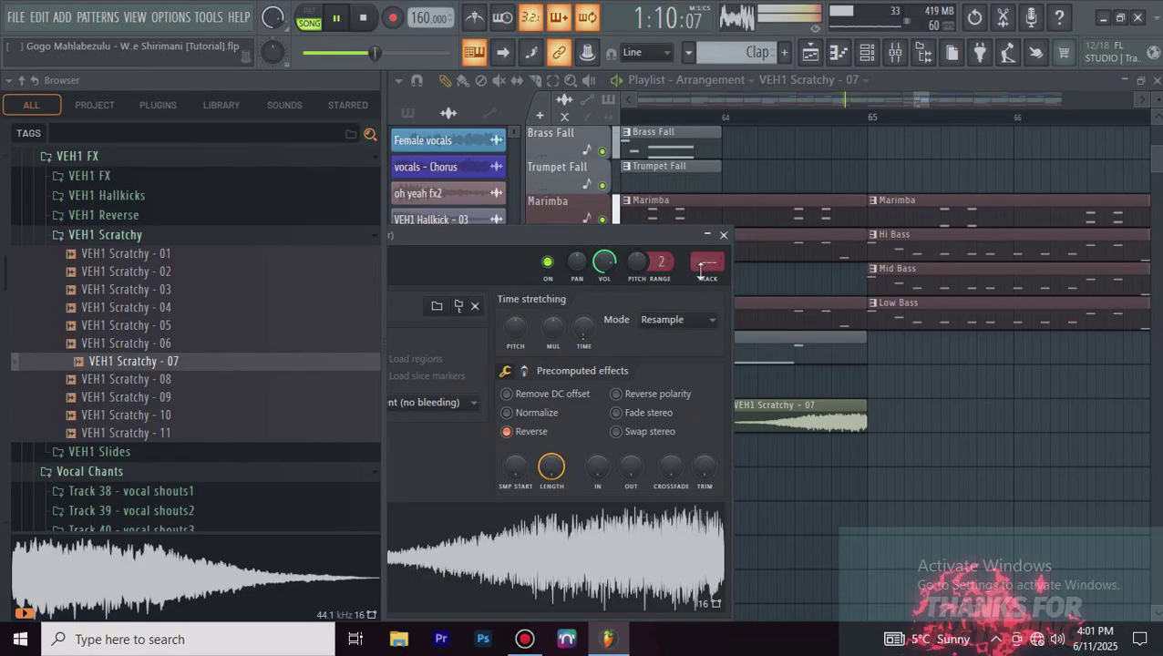
click(723, 235)
Step: Route VEH1 Scratchy - 07 to mixer track 15, lower its volume to about 86% and copy the fader value
double_click(760, 409)
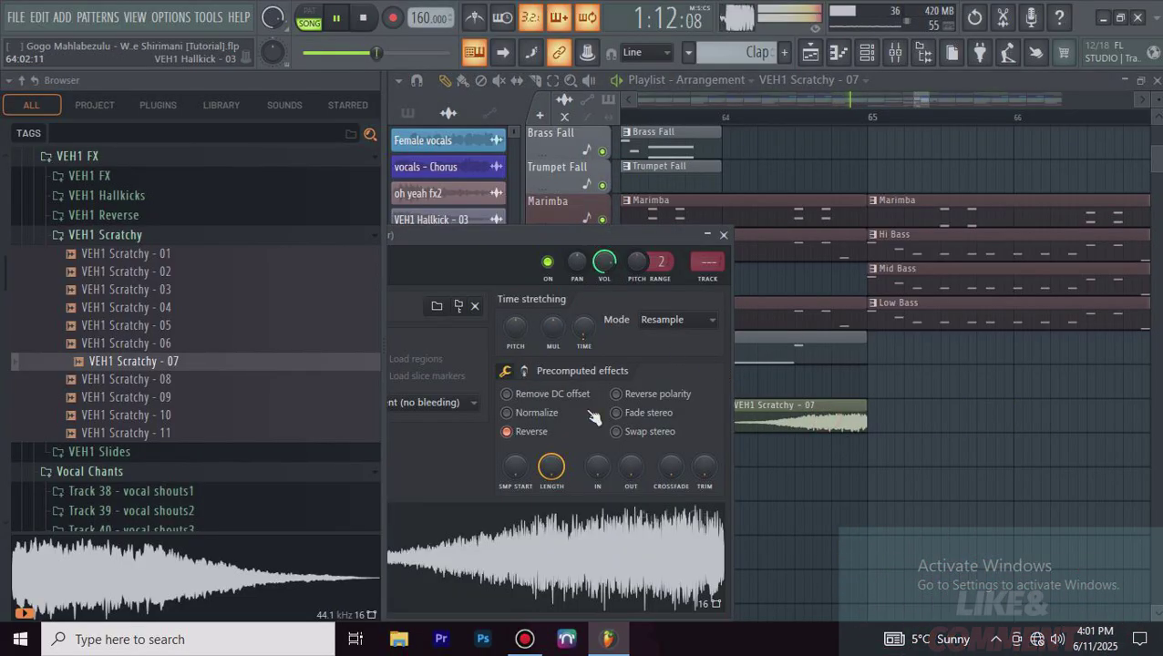
key(F9)
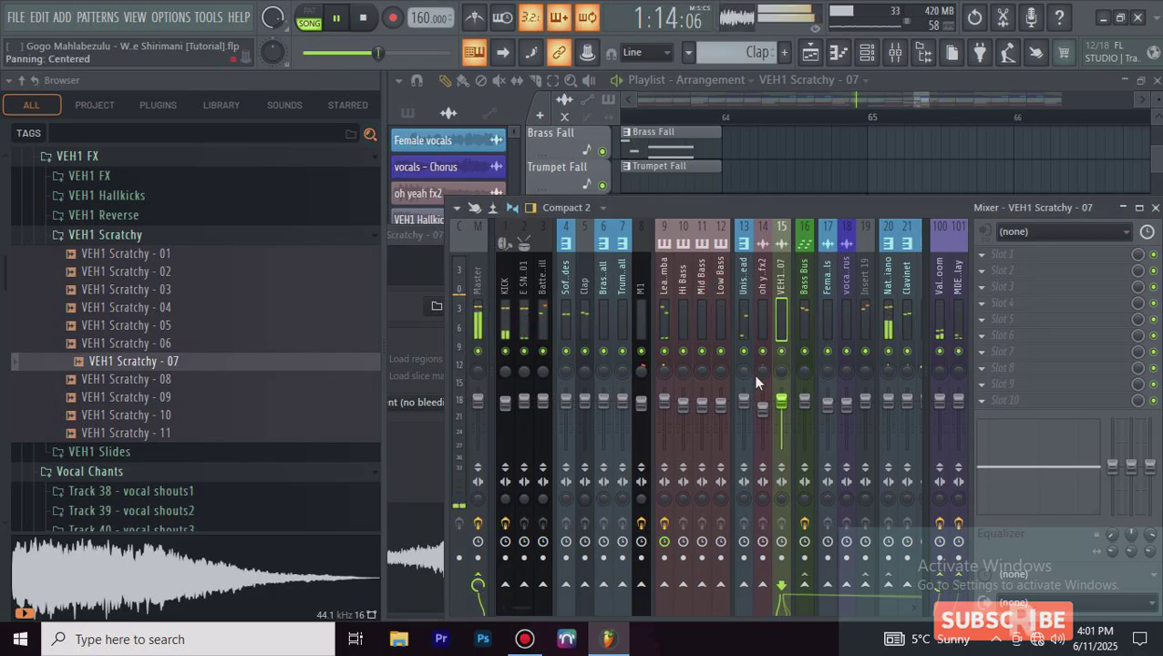
drag(781, 415, 781, 426)
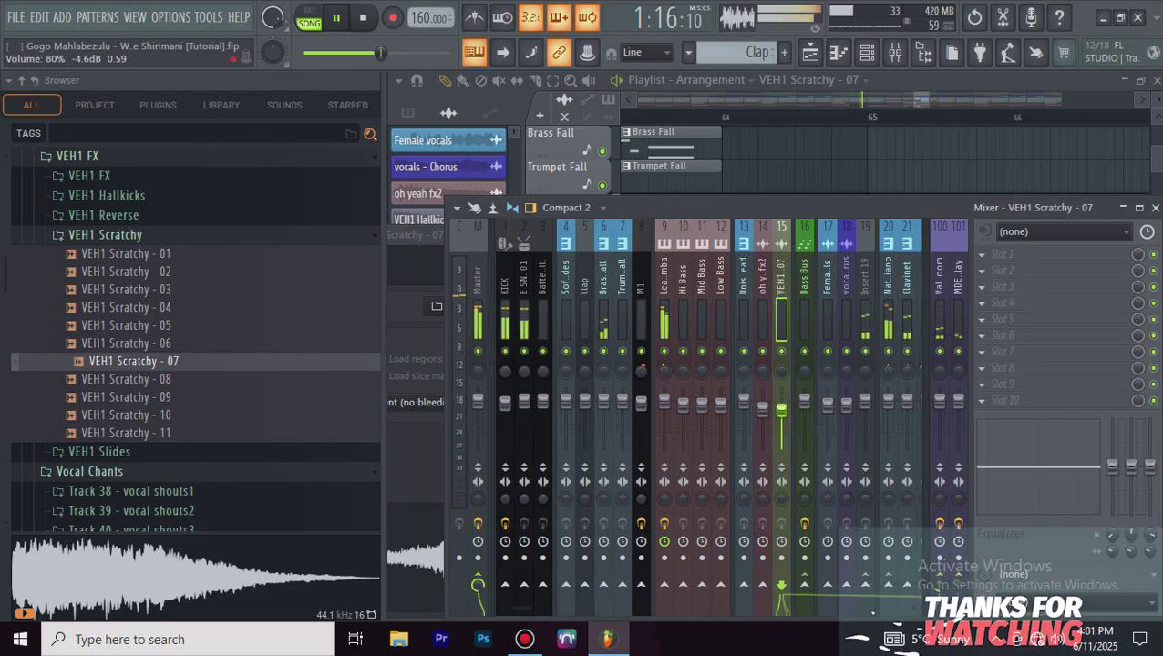
right_click(781, 408)
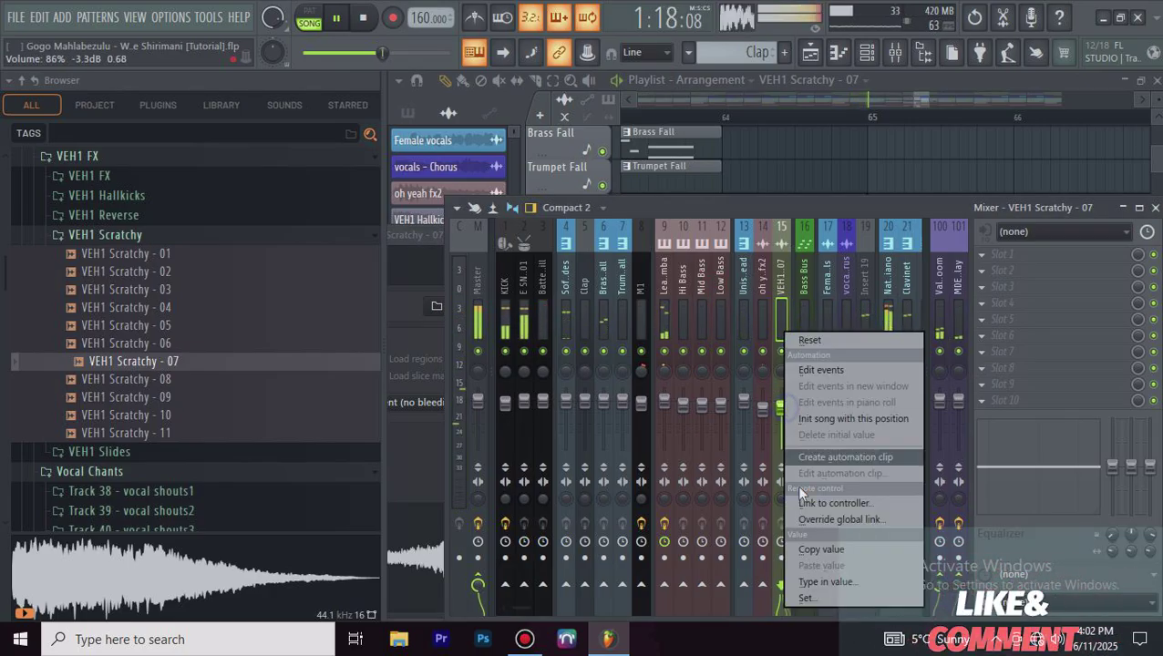
click(817, 549)
click(858, 164)
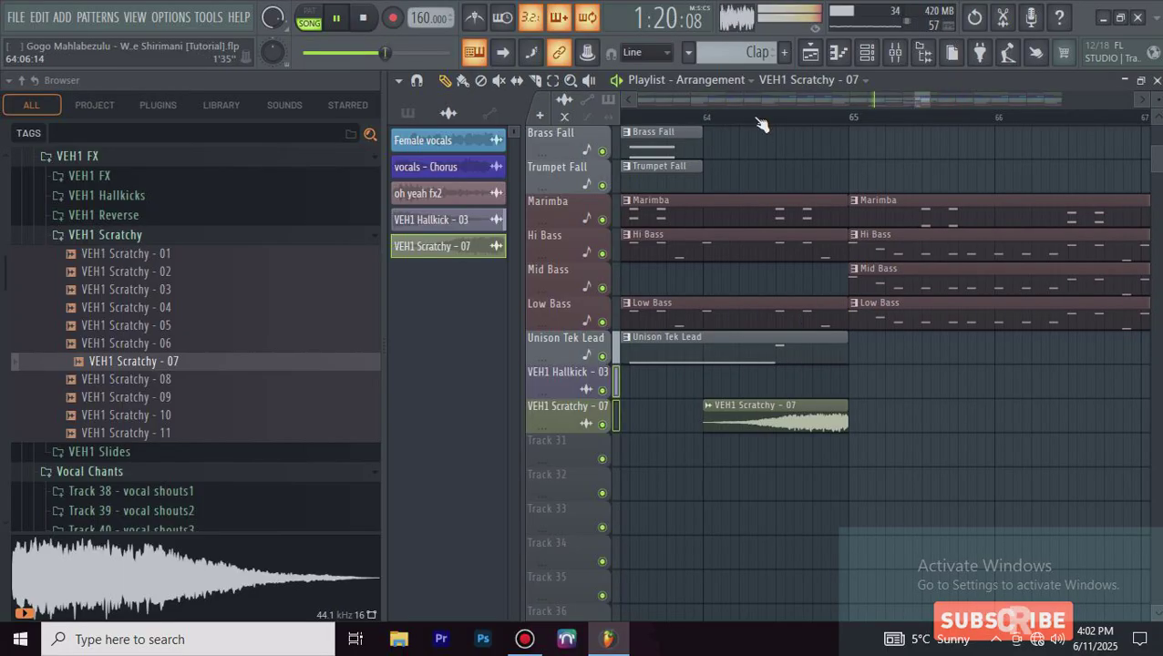
Step: Open the VEH1 Hallkick - 03 clip at bar 53 and route it to mixer track 27
scroll(761, 125, down, 1)
scroll(775, 273, down, 5)
scroll(817, 398, down, 3)
scroll(654, 144, up, 6)
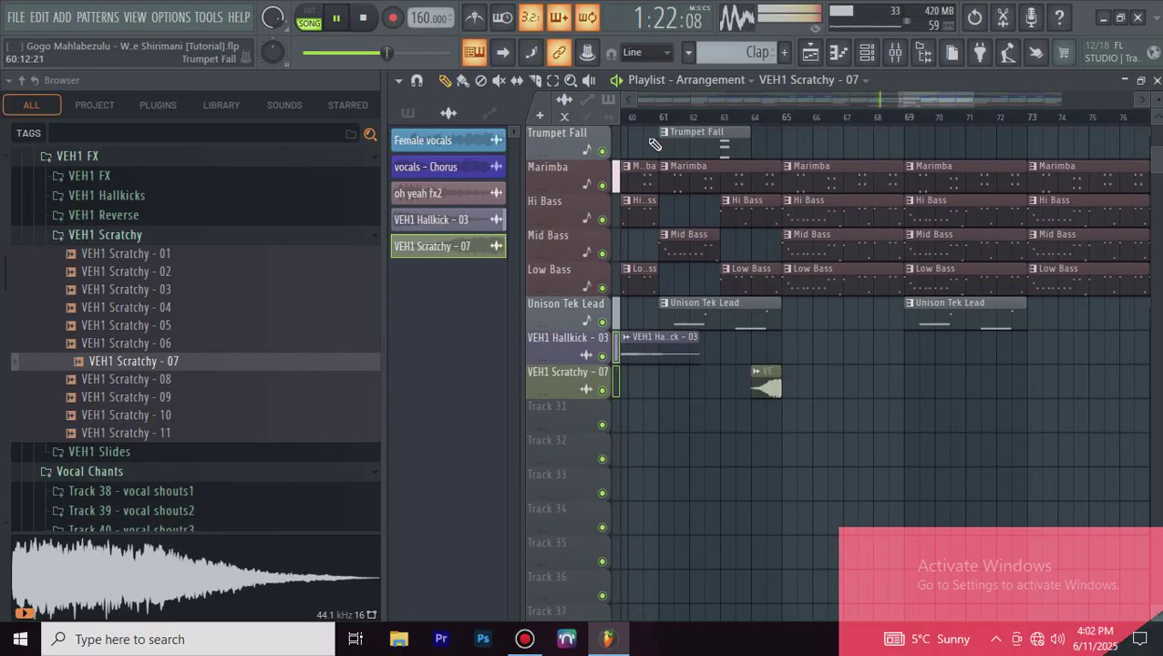
drag(947, 107, 888, 103)
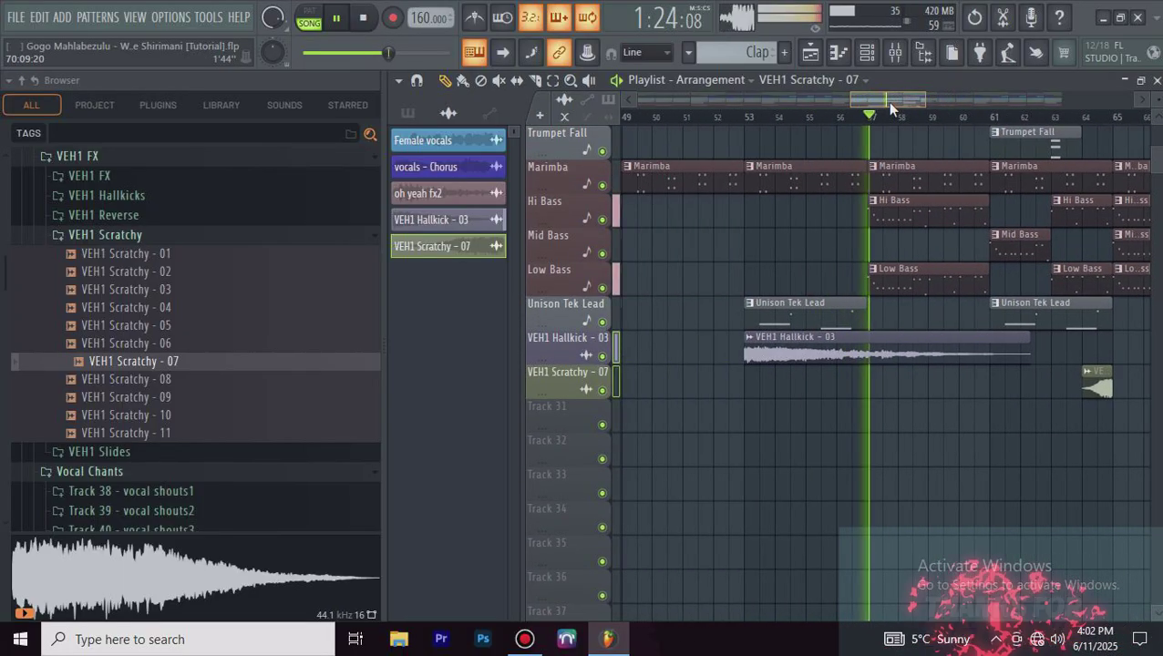
double_click(795, 359)
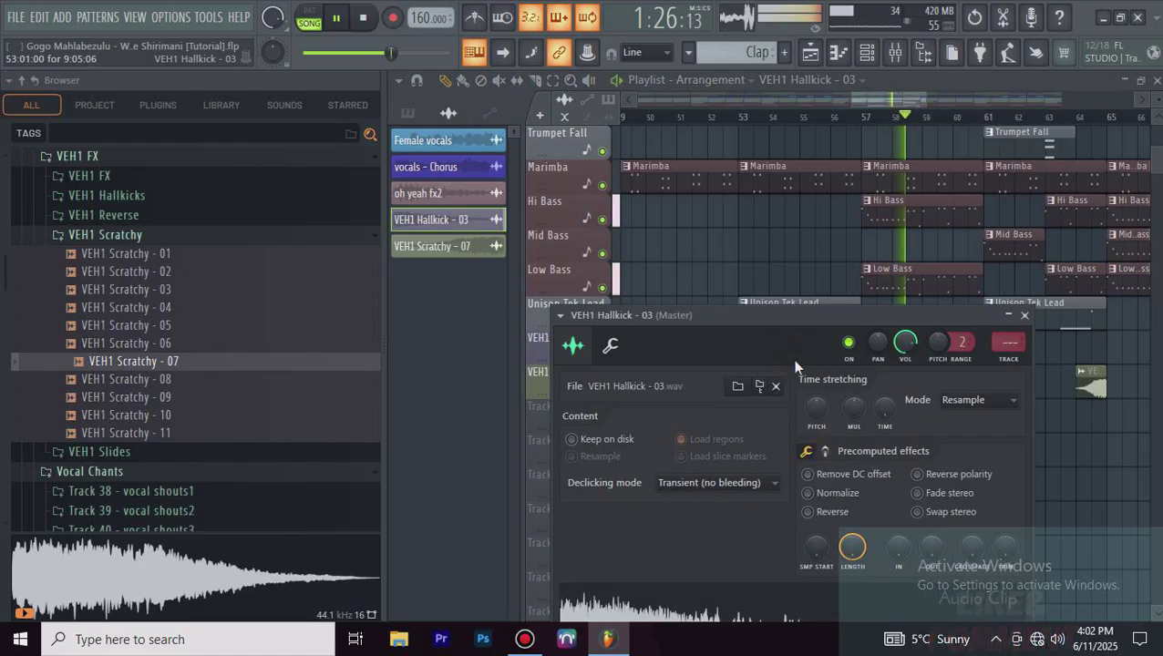
key(F9)
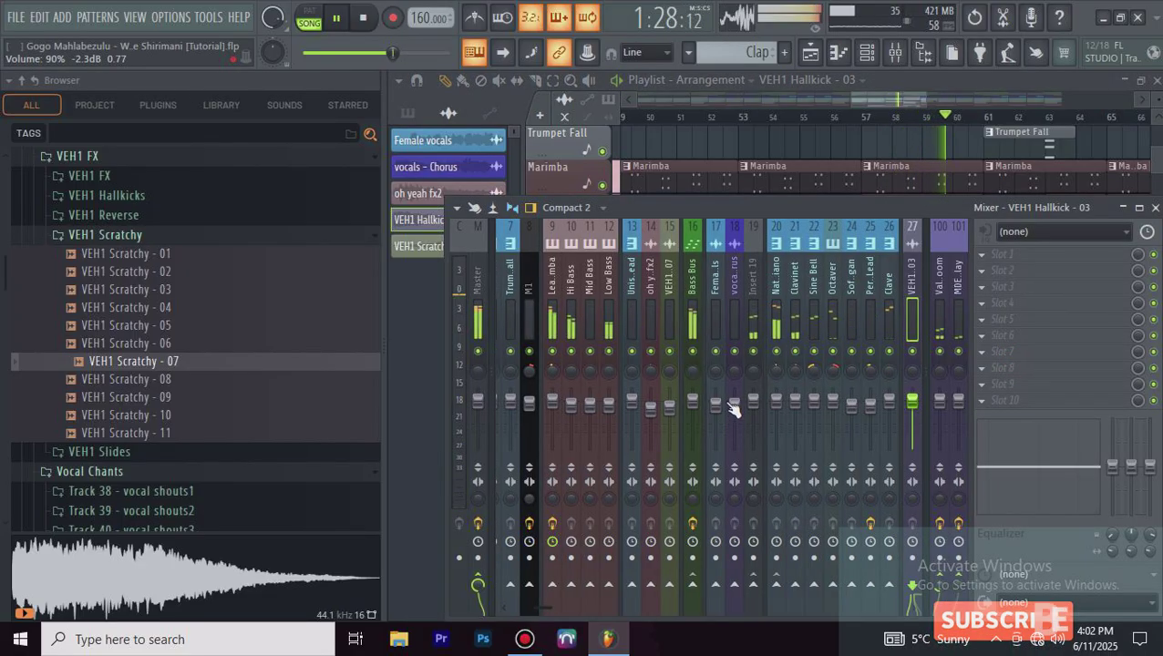
Step: Paste the copied volume value onto the fader of mixer track 15 and return to the playlist
right_click(673, 412)
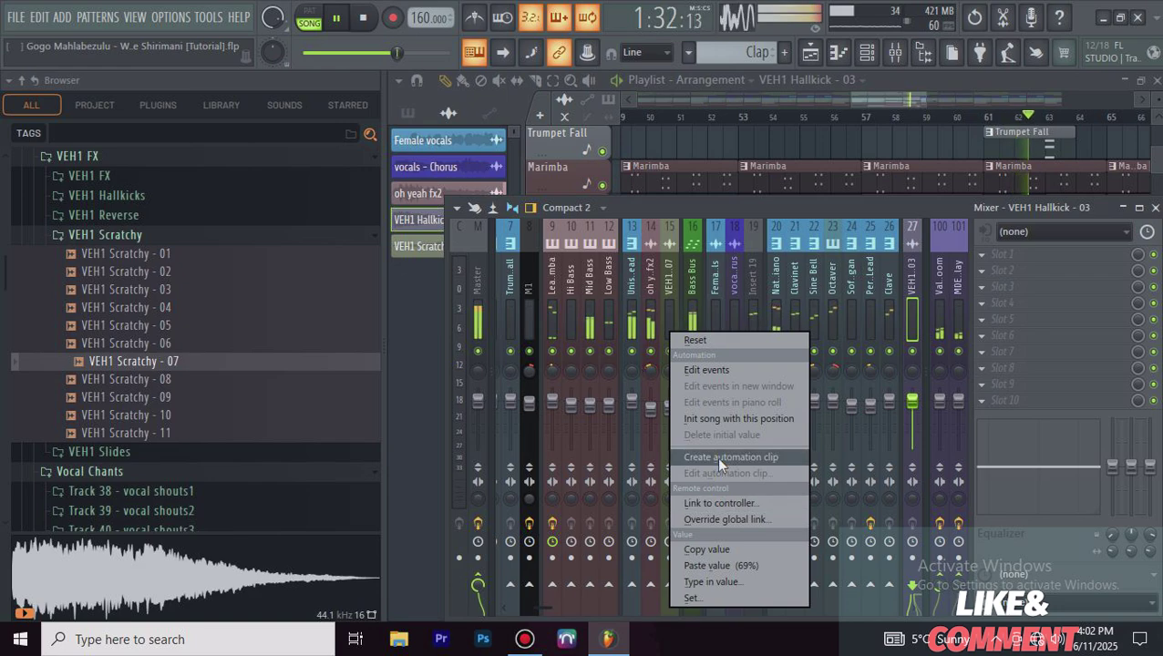
click(717, 565)
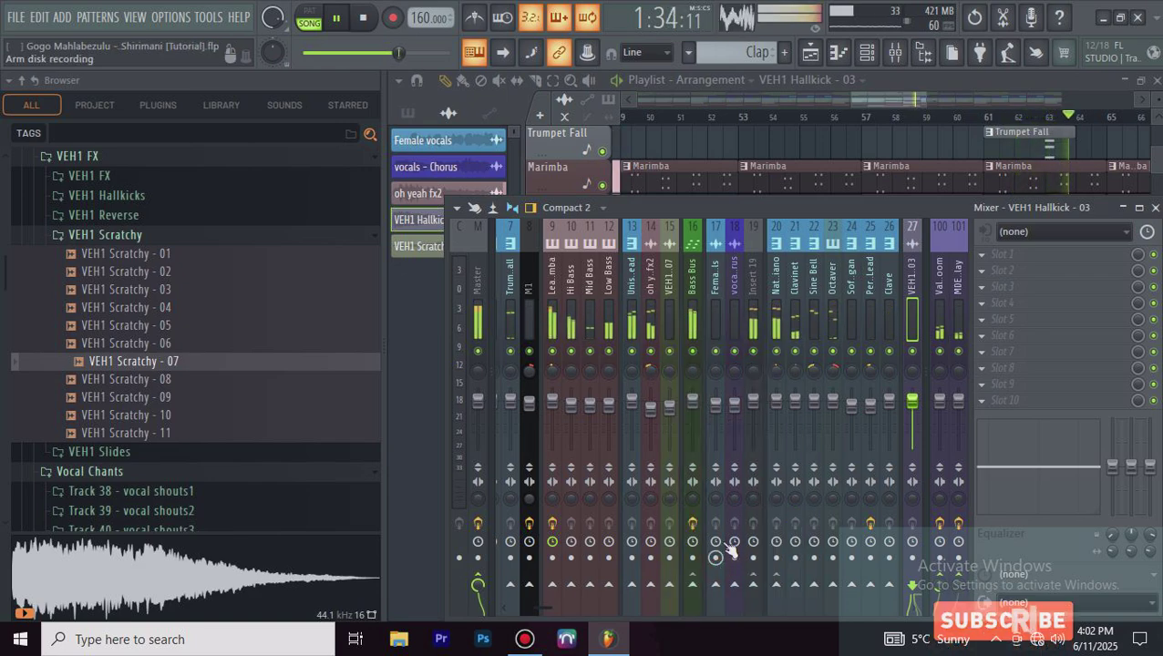
click(974, 111)
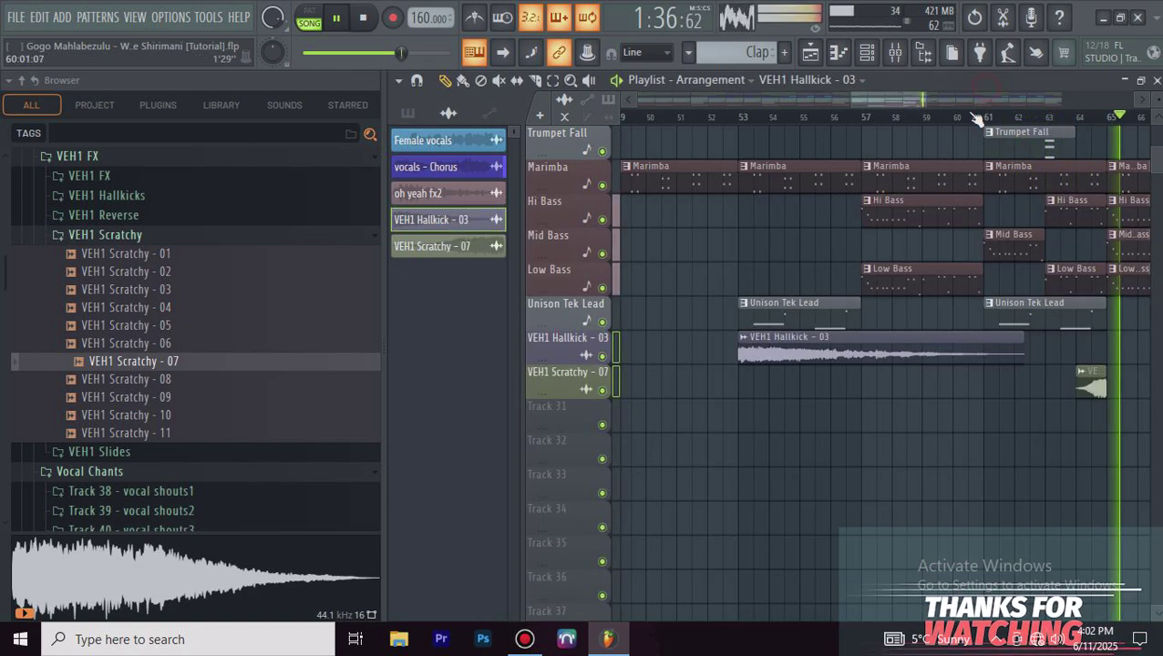
Step: Play from about bar 52 and lower the VEH1 Hallkick - 03 mixer track's volume to 71%
click(708, 118)
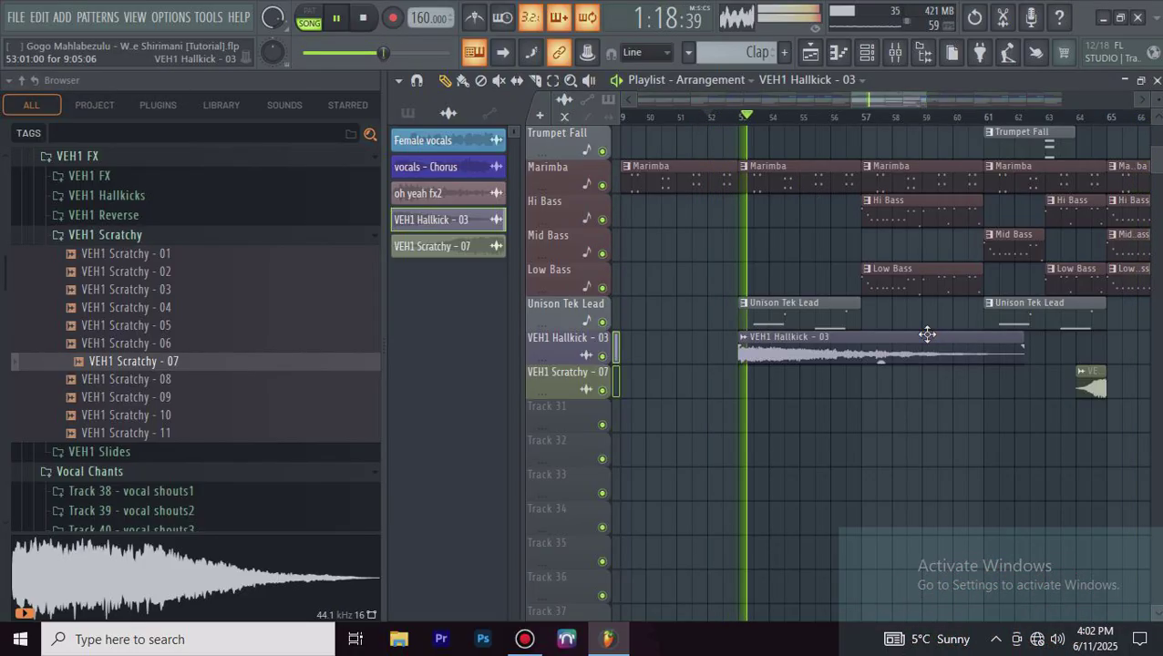
double_click(825, 349)
click(895, 55)
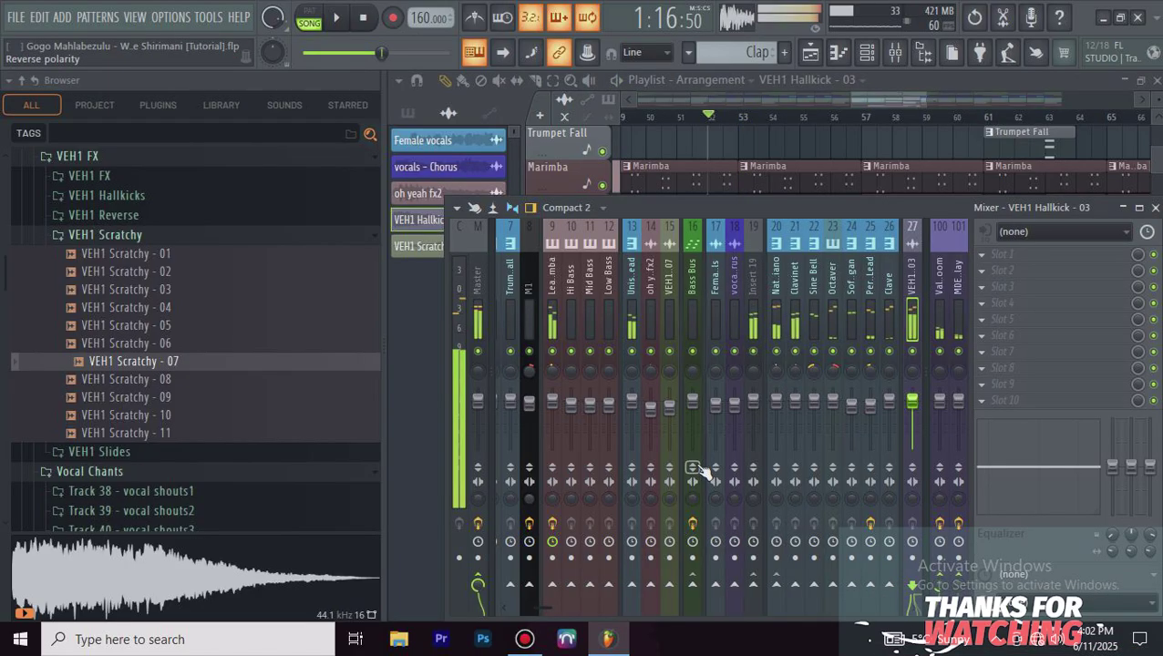
key(space)
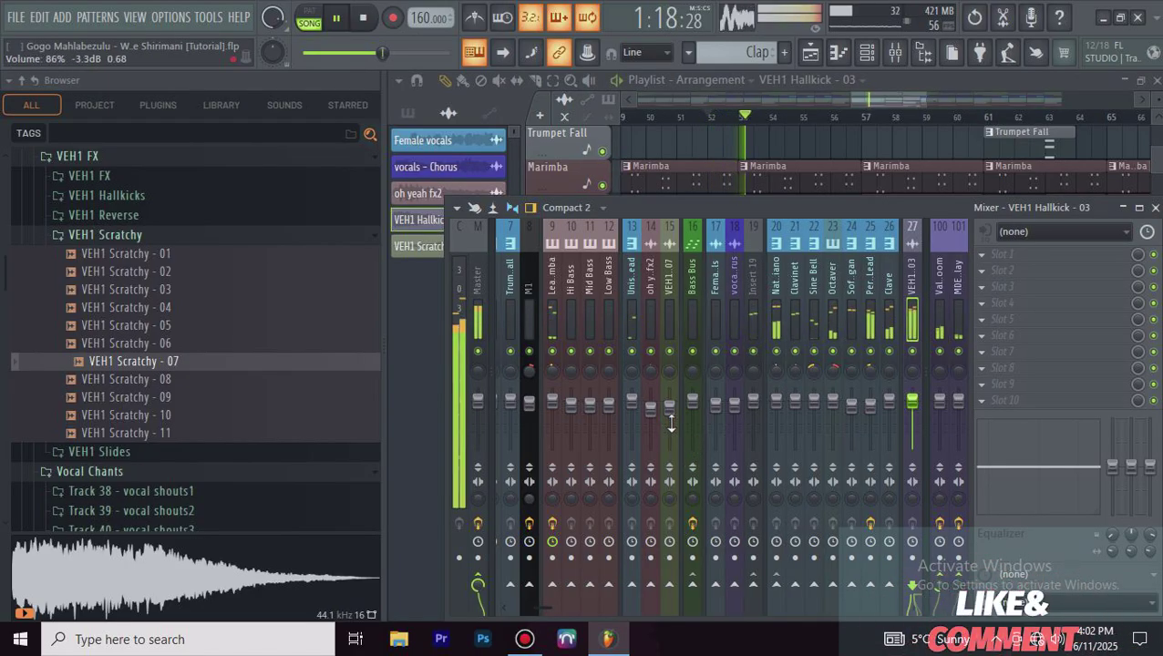
key(space)
scroll(907, 269, down, 4)
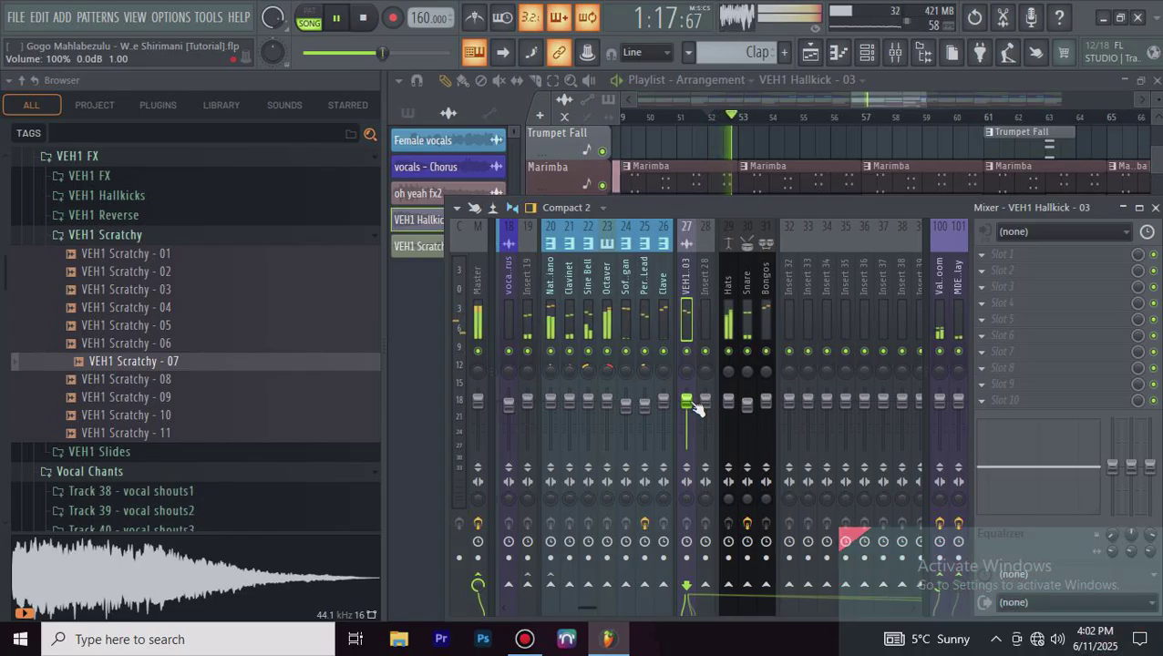
drag(689, 401, 689, 407)
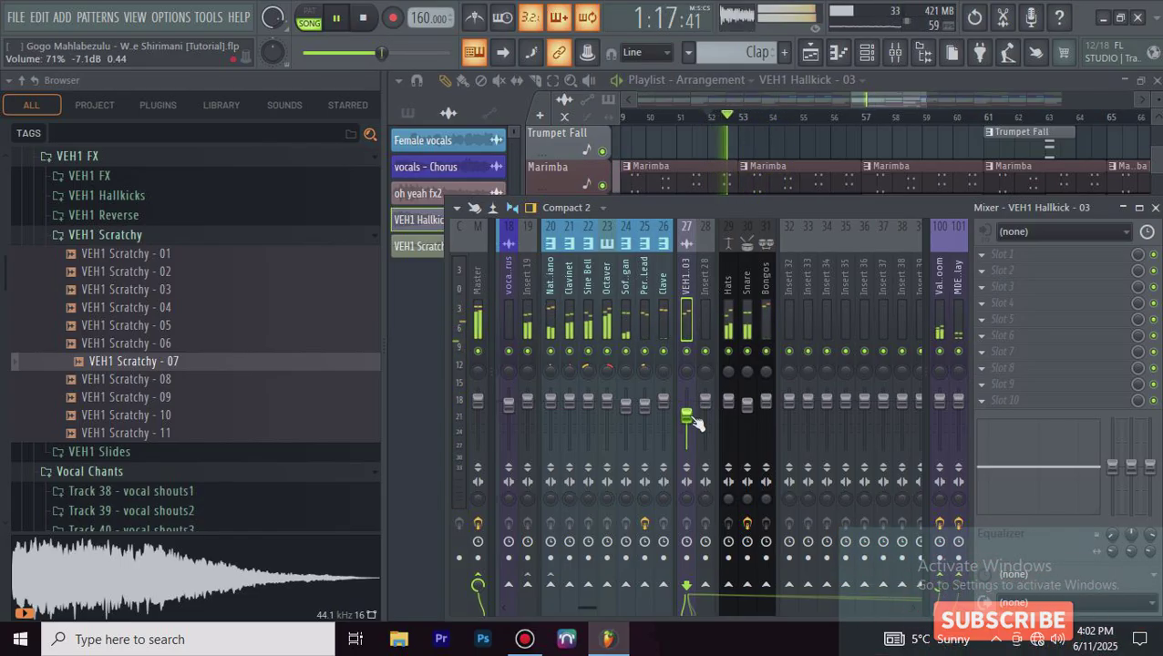
key(F9)
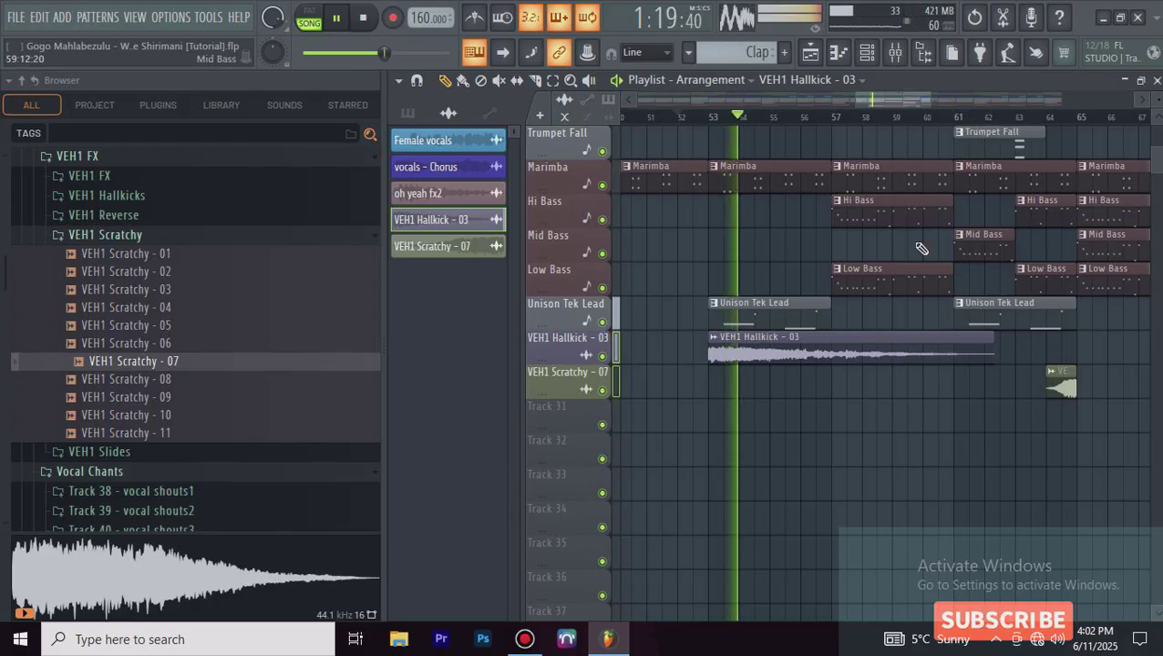
Step: Select the time range from bar 53 to about bar 62 and create an automation clip for the VEH1 Hallkick - 03 mixer track's volume
key(space)
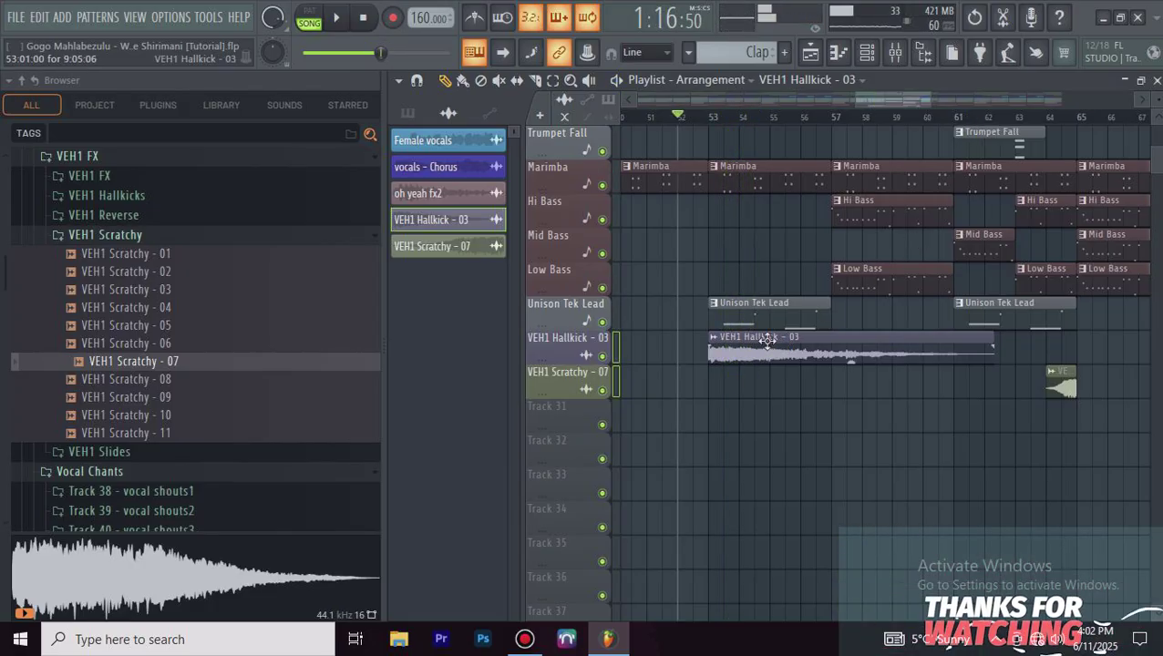
key(space)
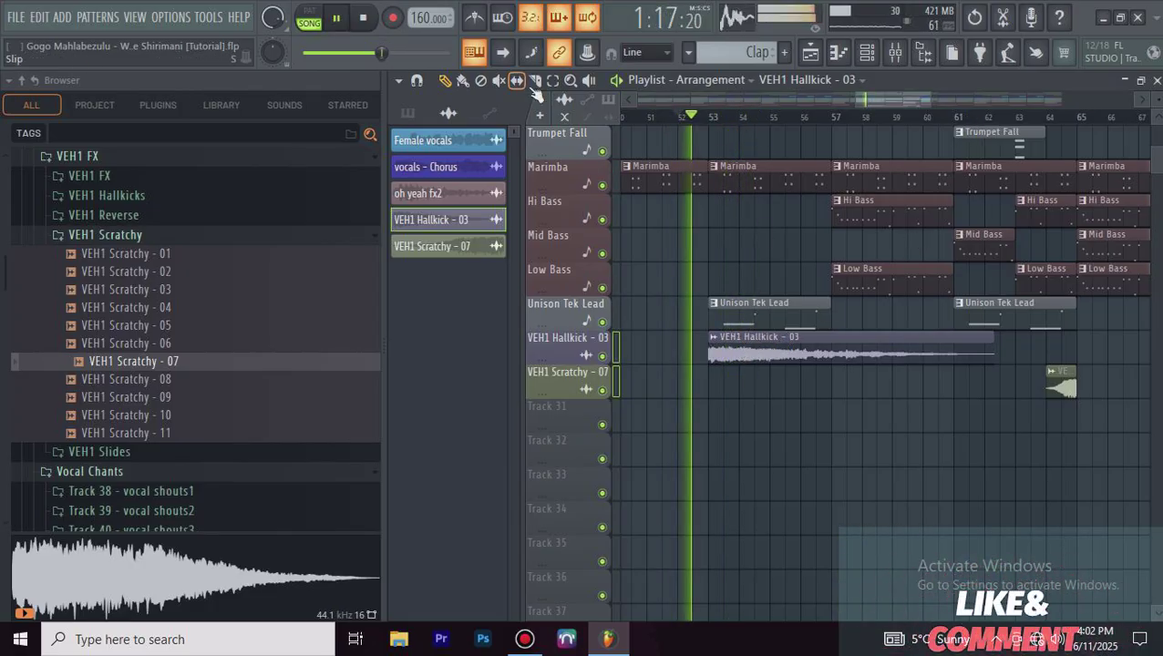
drag(711, 118, 998, 118)
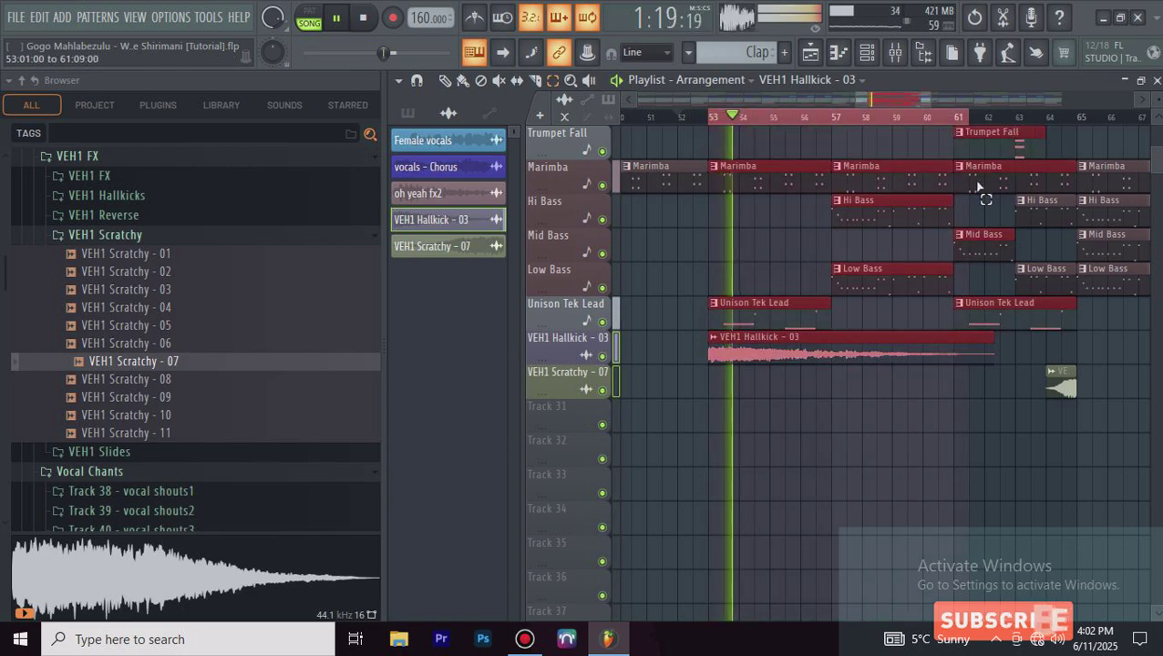
click(895, 54)
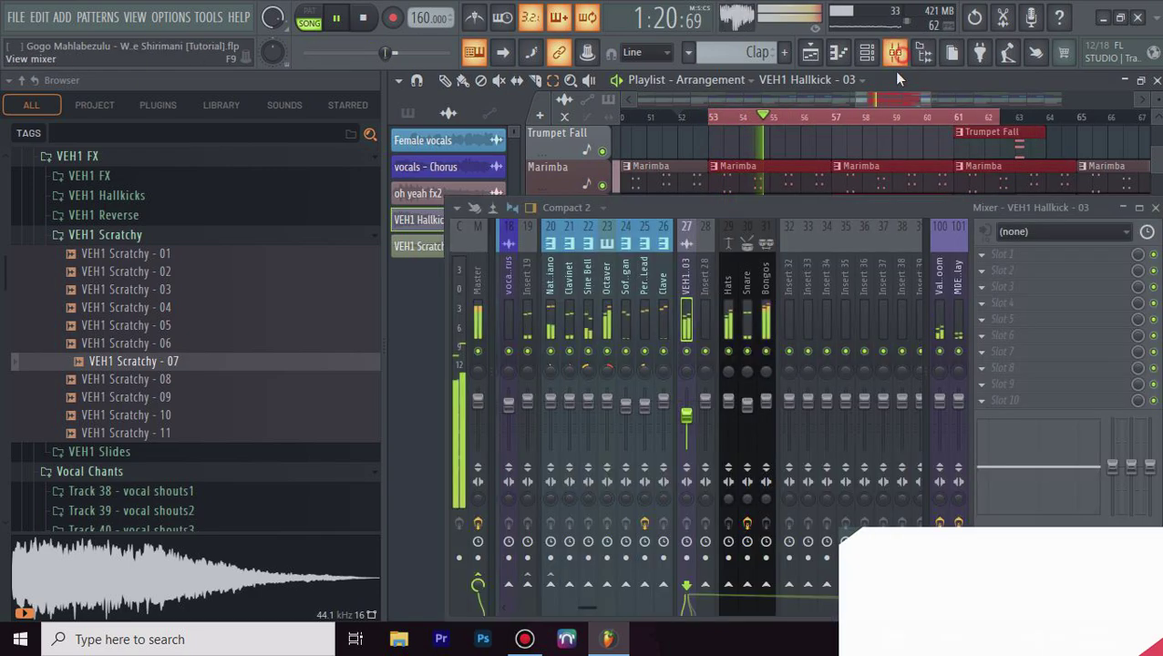
right_click(690, 420)
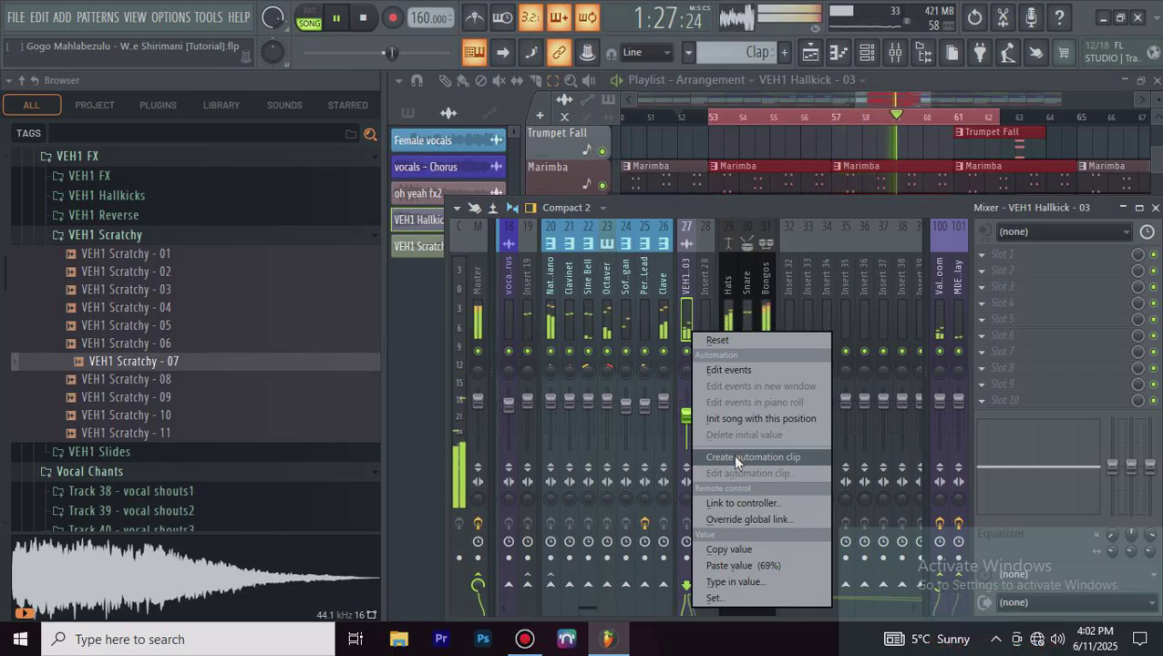
click(734, 458)
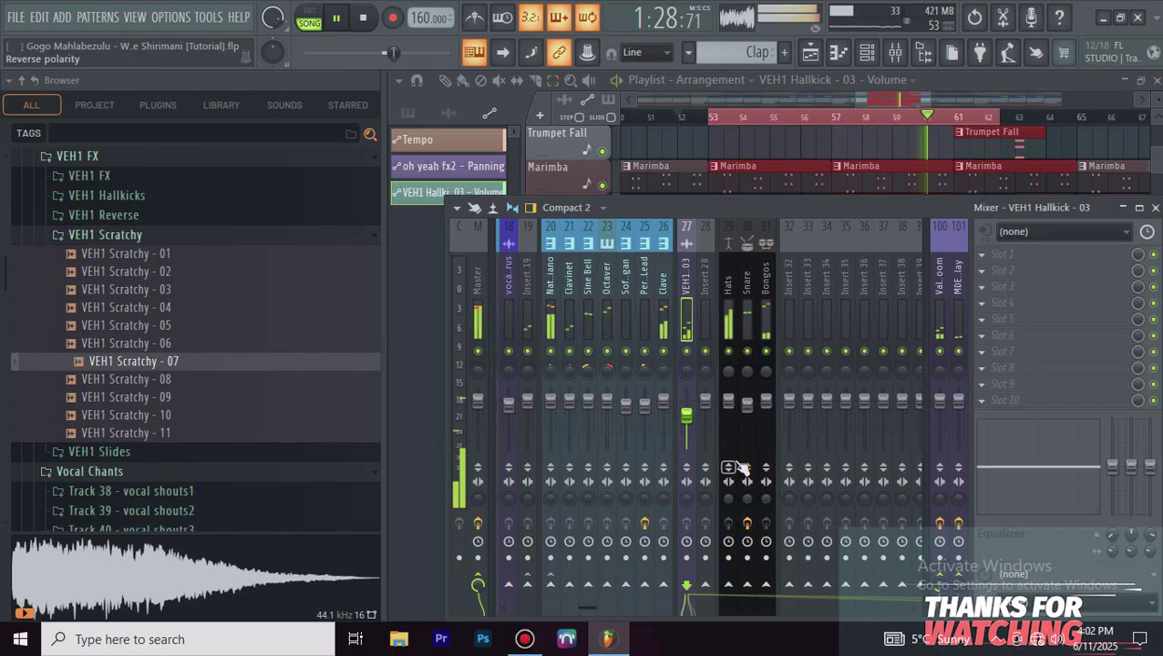
Step: Create an automation clip for the VEH1 Hallkick - 03 mixer track's panning and return to the playlist
right_click(687, 376)
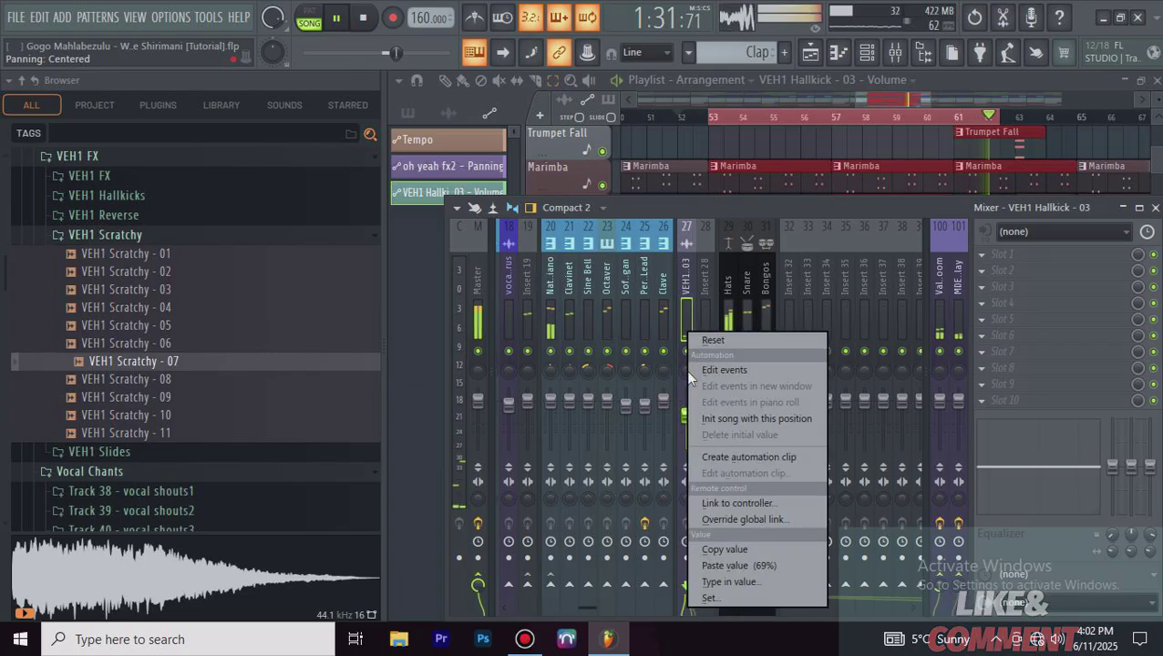
click(740, 456)
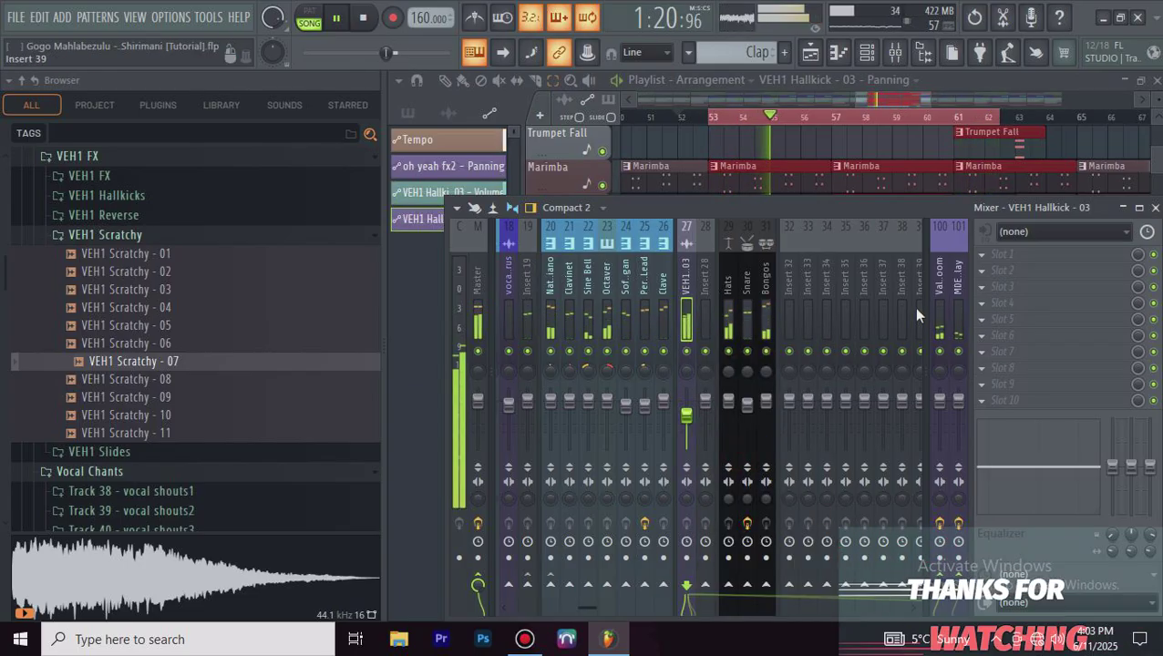
click(1046, 106)
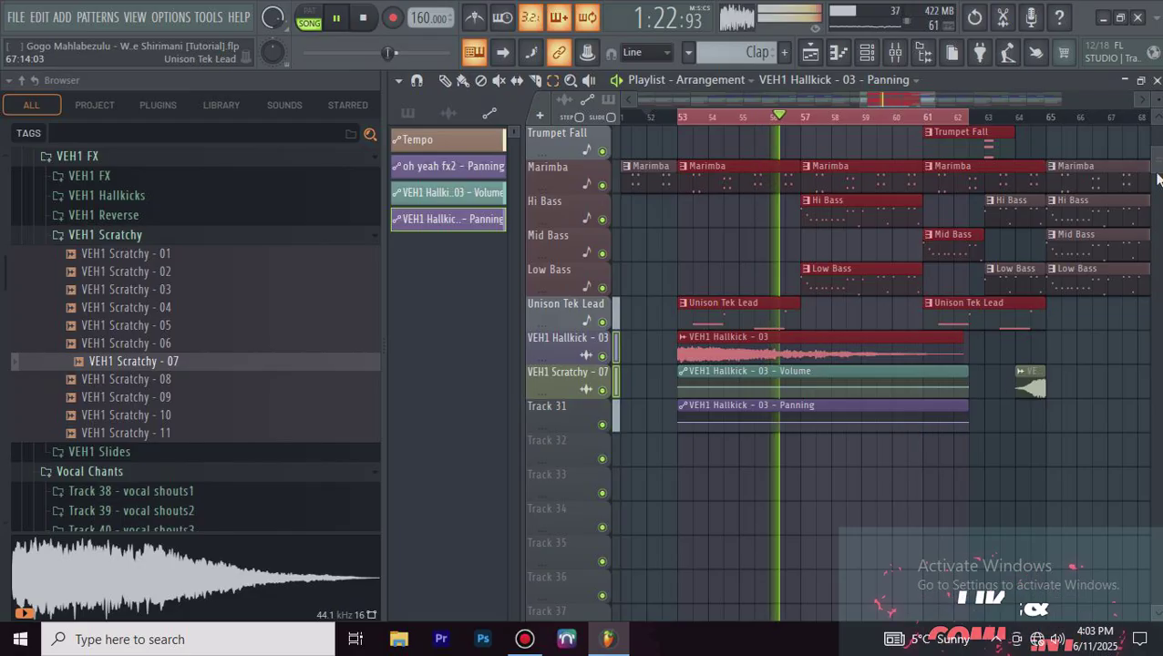
Step: Add a point near bar 54 in the VEH1 Hallkick - 03 volume automation and lower its start point for a short curved rise
drag(1158, 100, 1158, 164)
scroll(960, 454, down, 7)
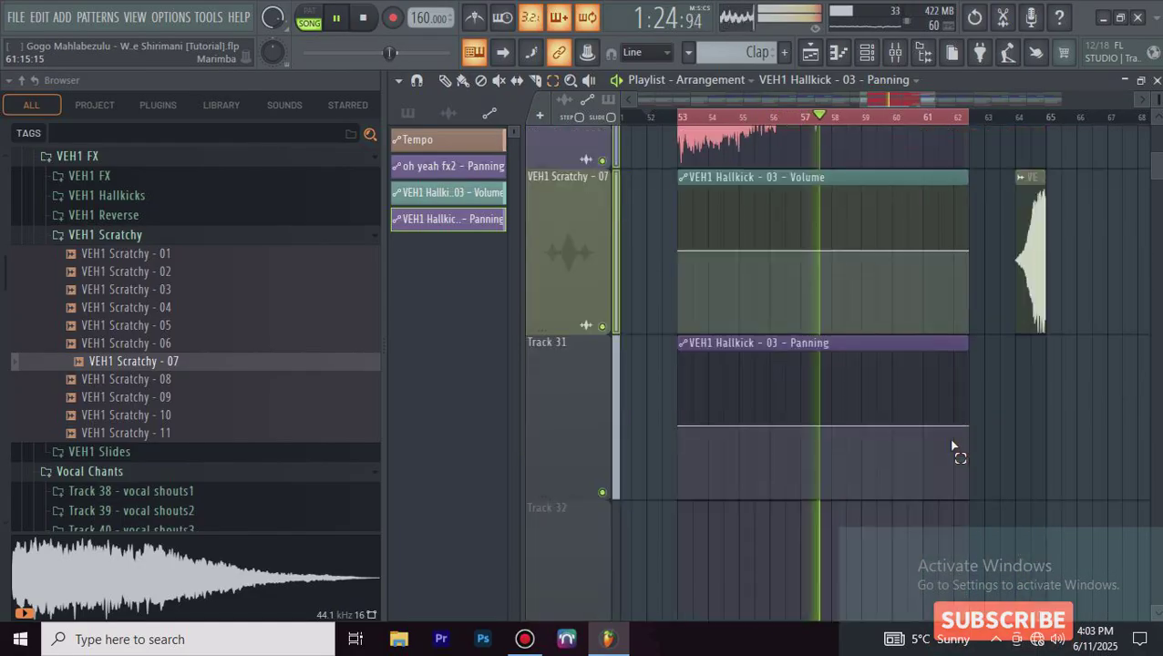
scroll(953, 445, up, 2)
scroll(952, 445, down, 1)
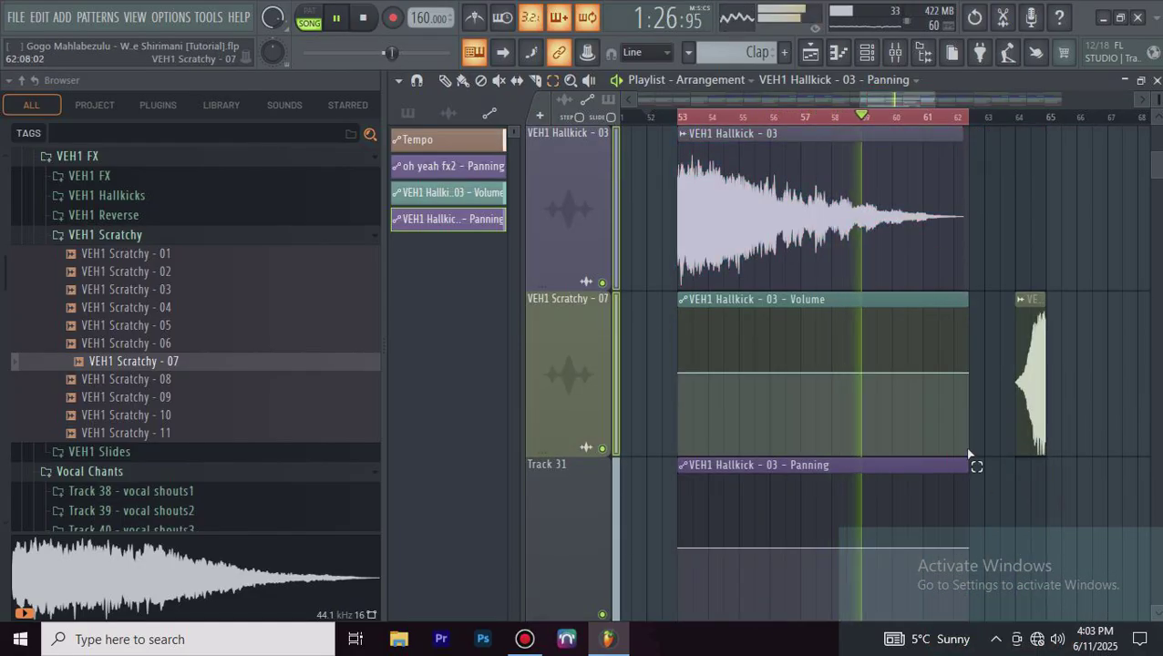
scroll(873, 496, down, 1)
scroll(571, 229, up, 1)
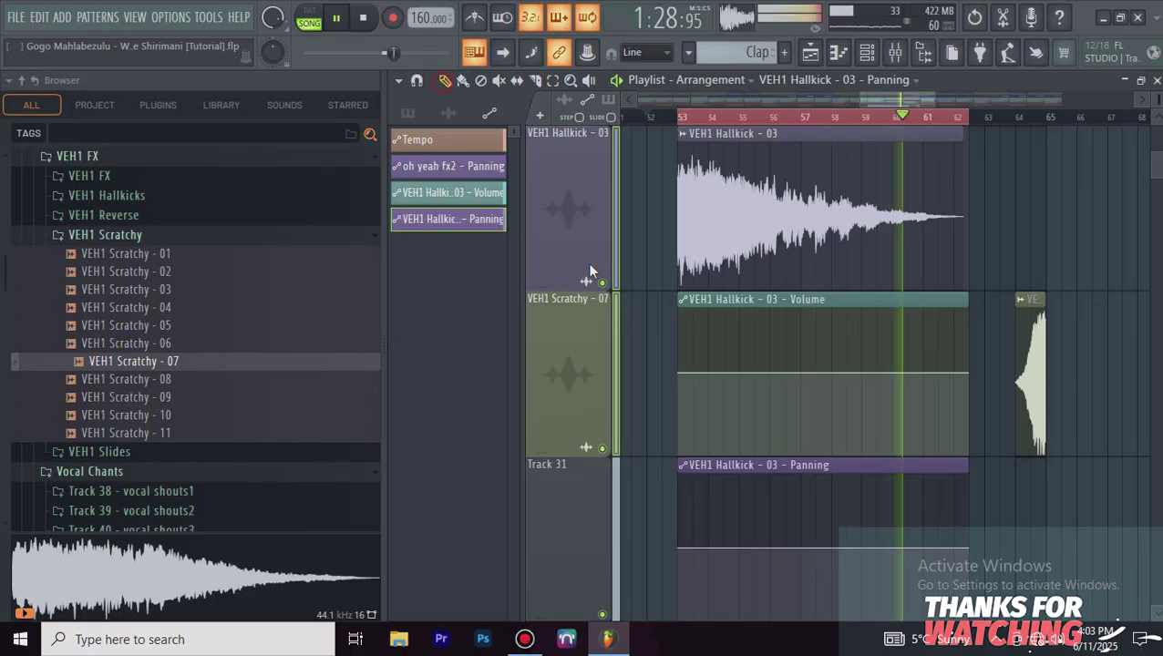
click(707, 373)
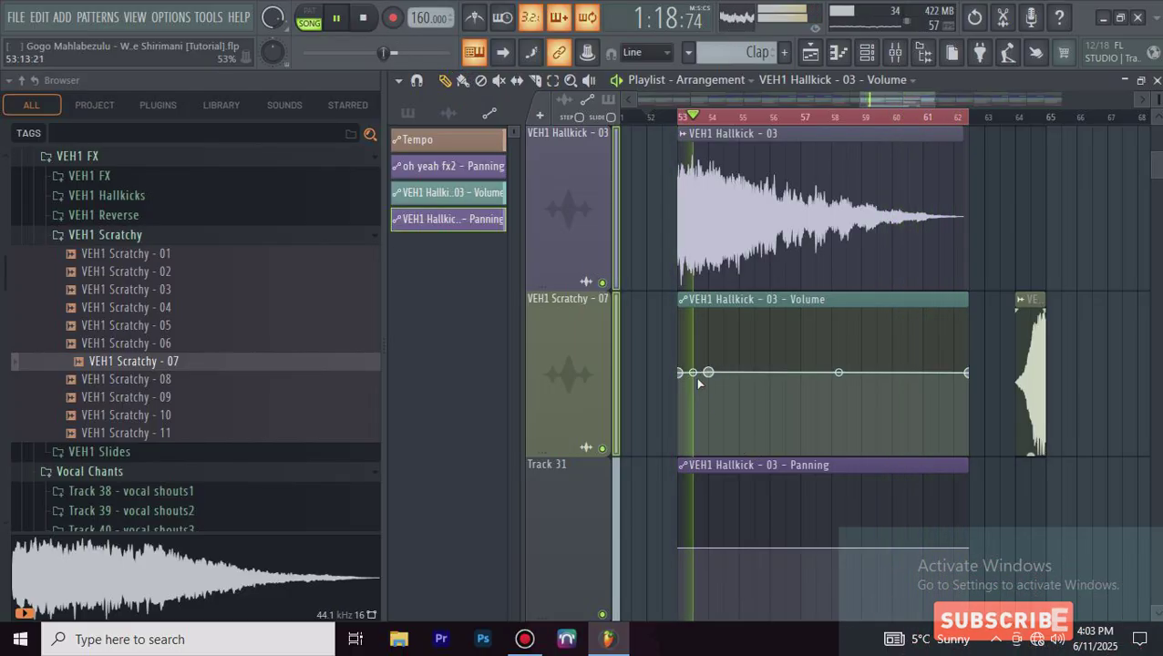
key(space)
drag(679, 373, 680, 407)
key(space)
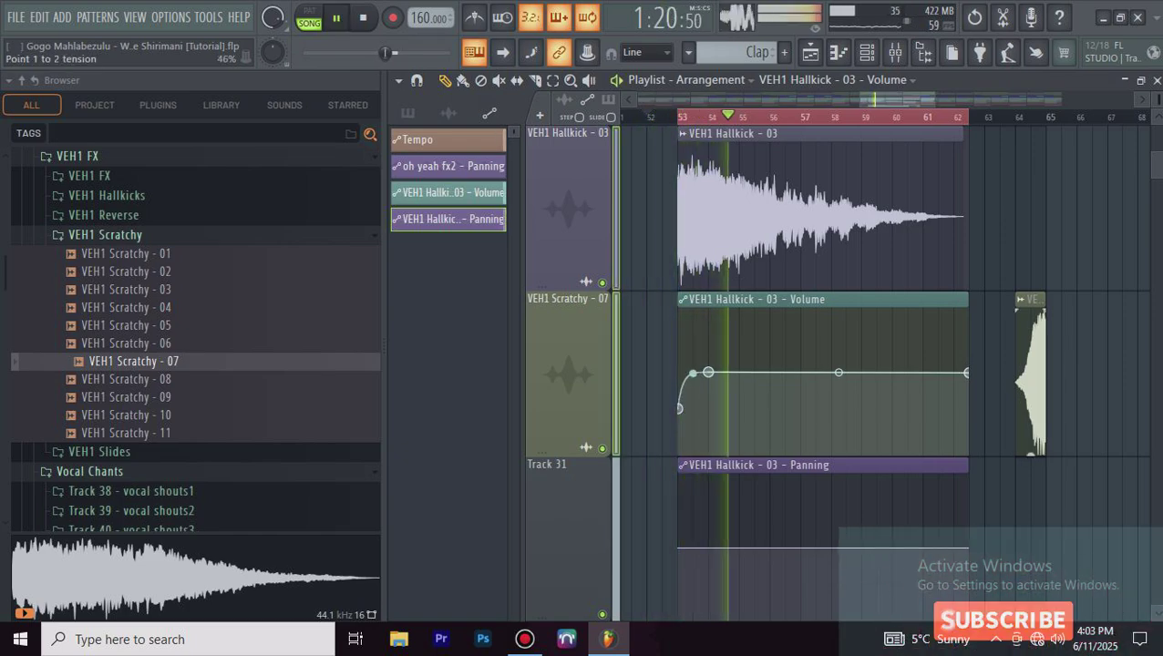
Step: Add a volume automation point near bar 57 and lower the end point for a straight fade to about bar 62
key(space)
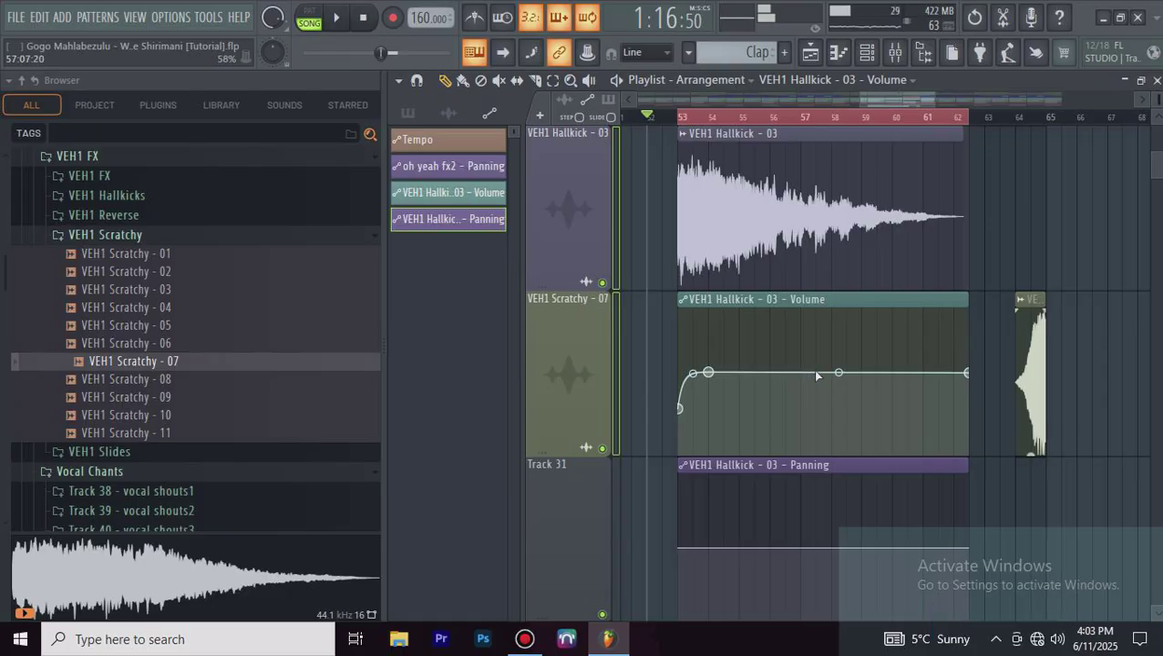
right_click(816, 374)
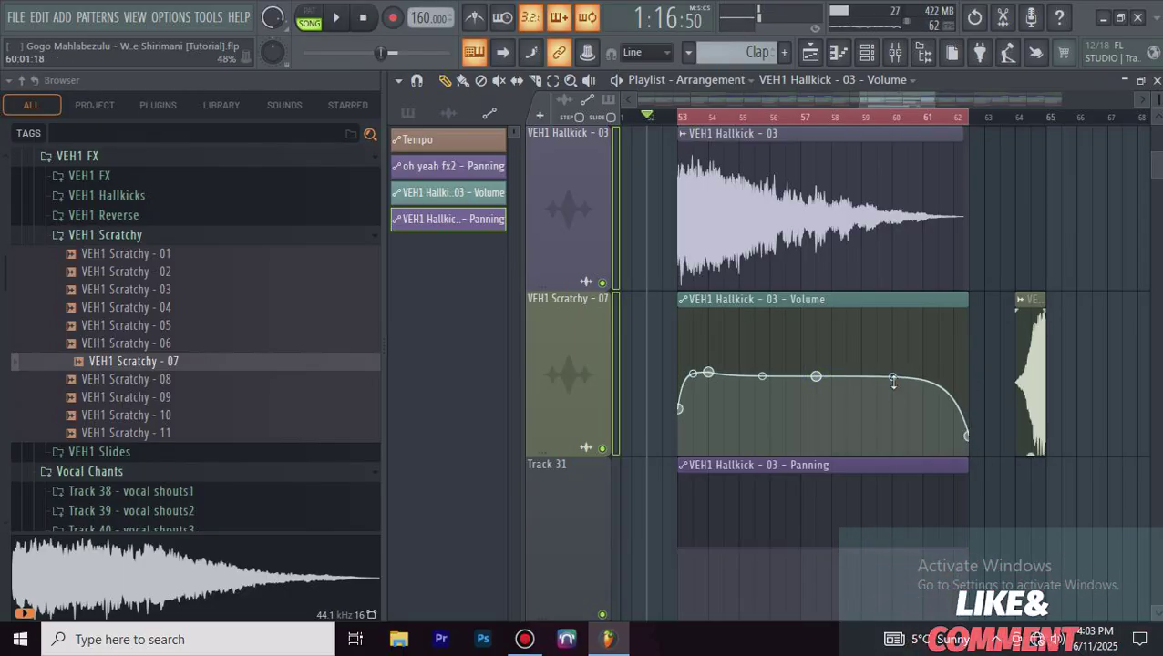
key(space)
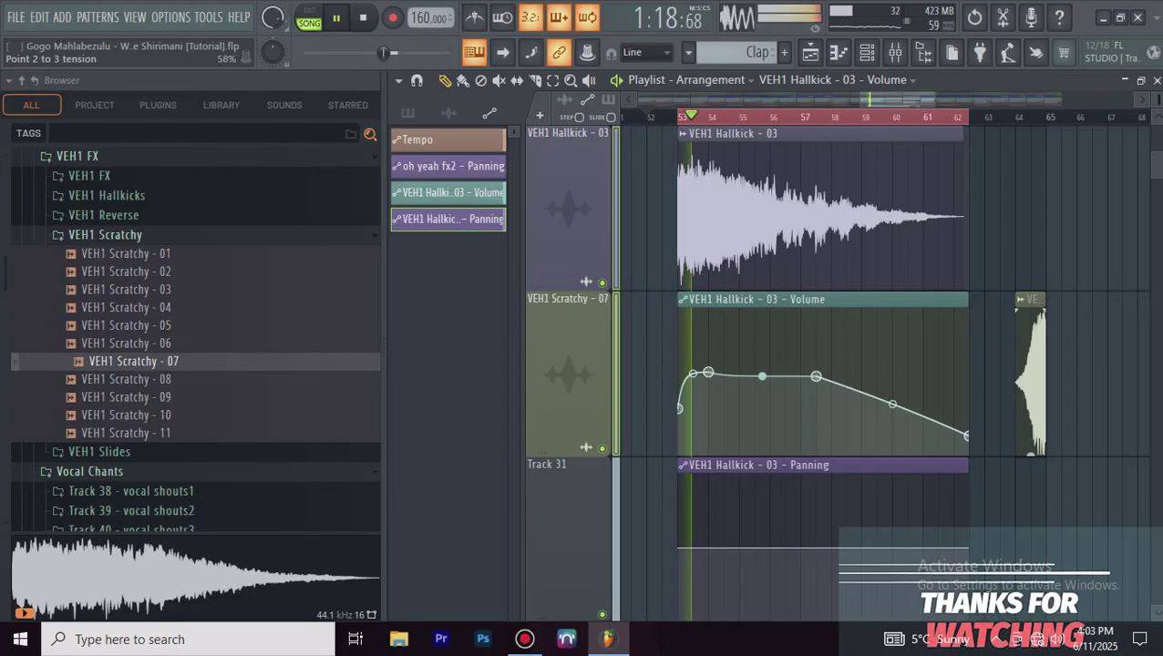
Step: Enable the LFO in the VEH1 Hallkick - 03 panning automation clip and close its editor
scroll(797, 306, down, 1)
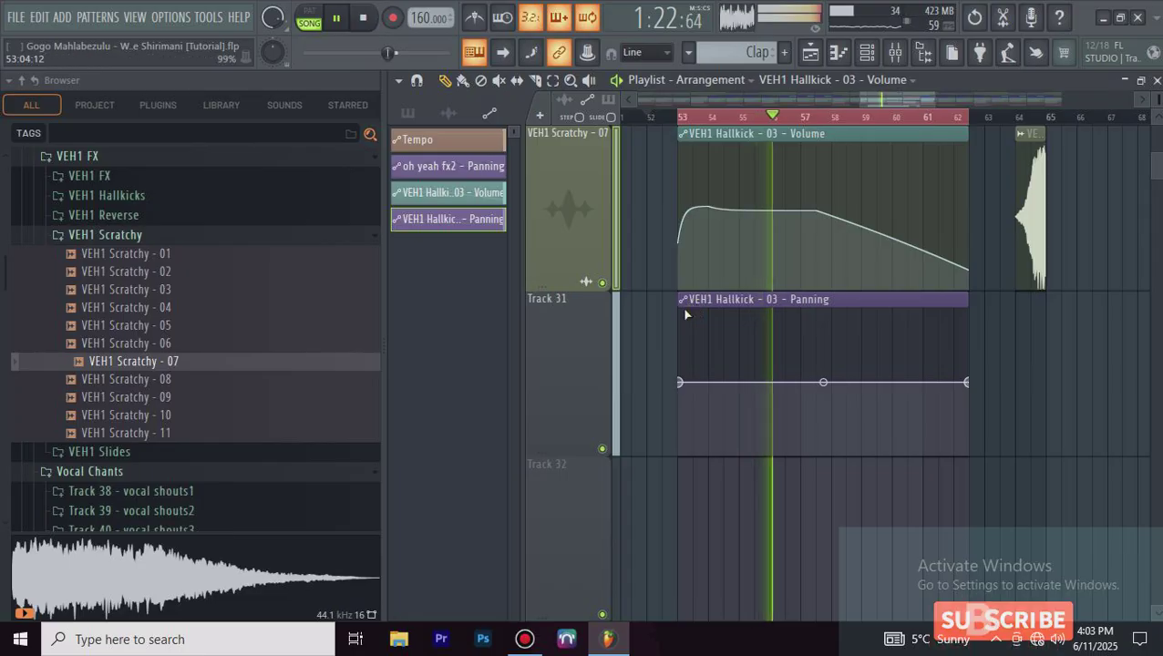
double_click(707, 302)
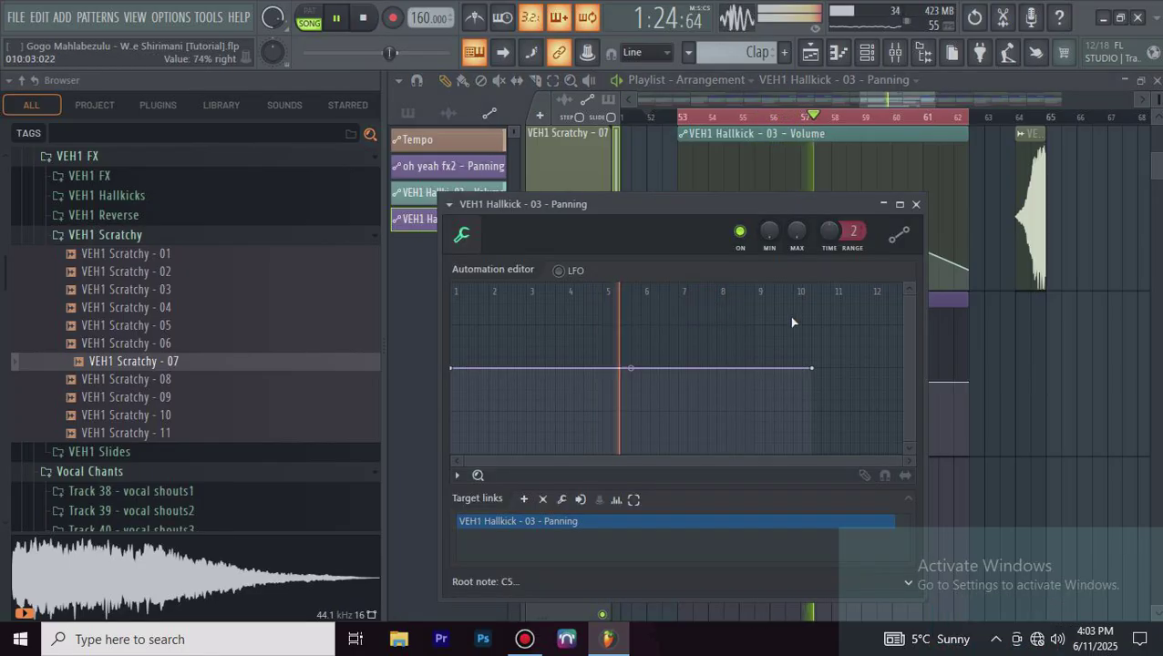
click(559, 270)
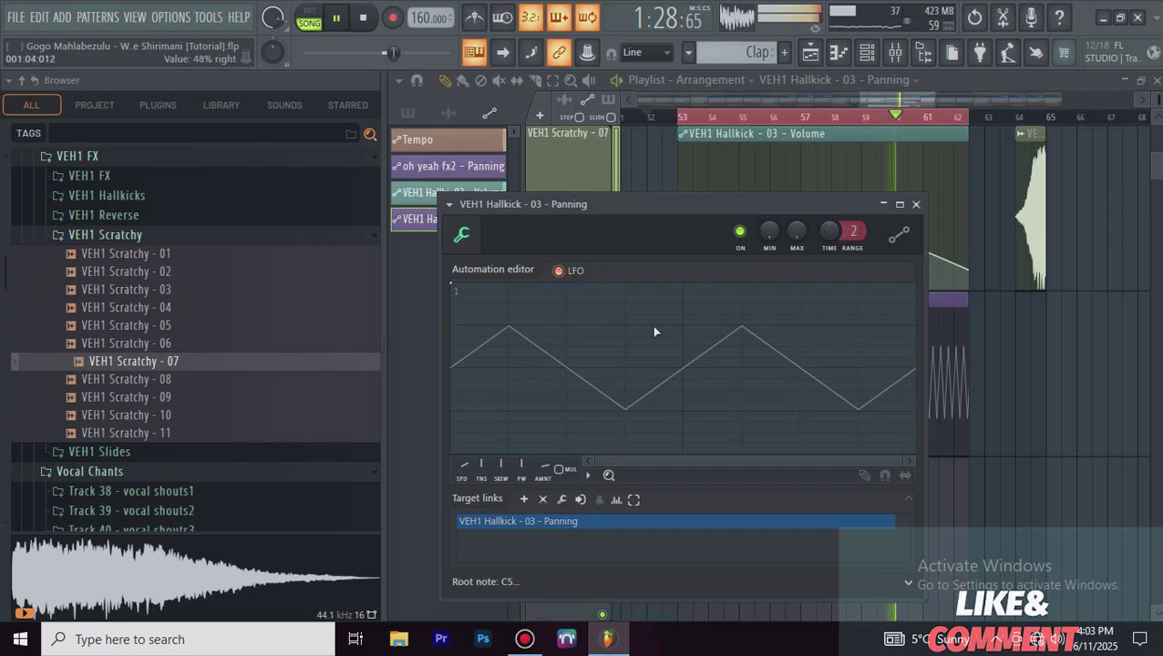
drag(897, 465, 1159, 466)
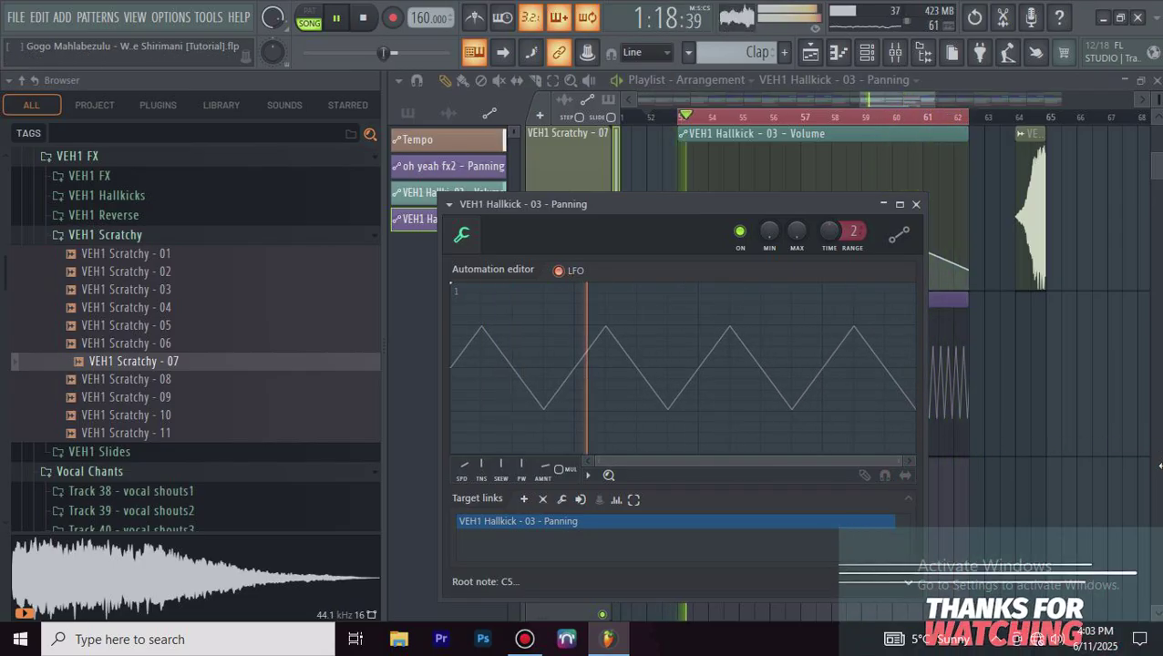
click(916, 204)
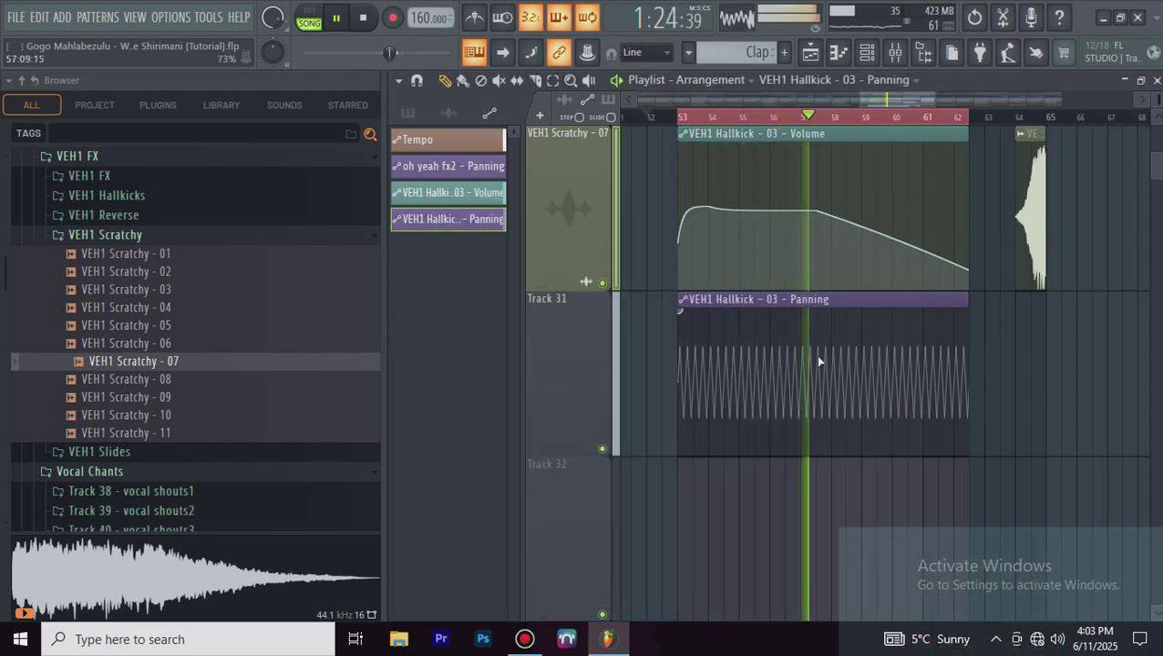
Step: Reopen the panning automation clip, inspect its linked mixer track during playback, and return to the playlist
double_click(761, 301)
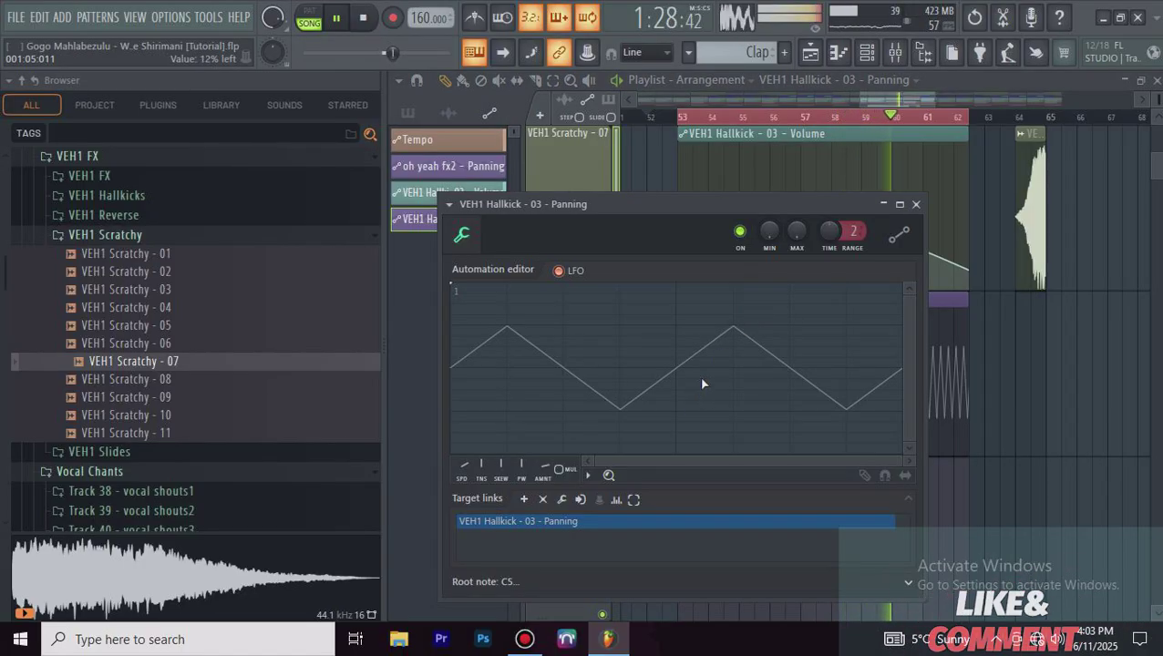
click(549, 516)
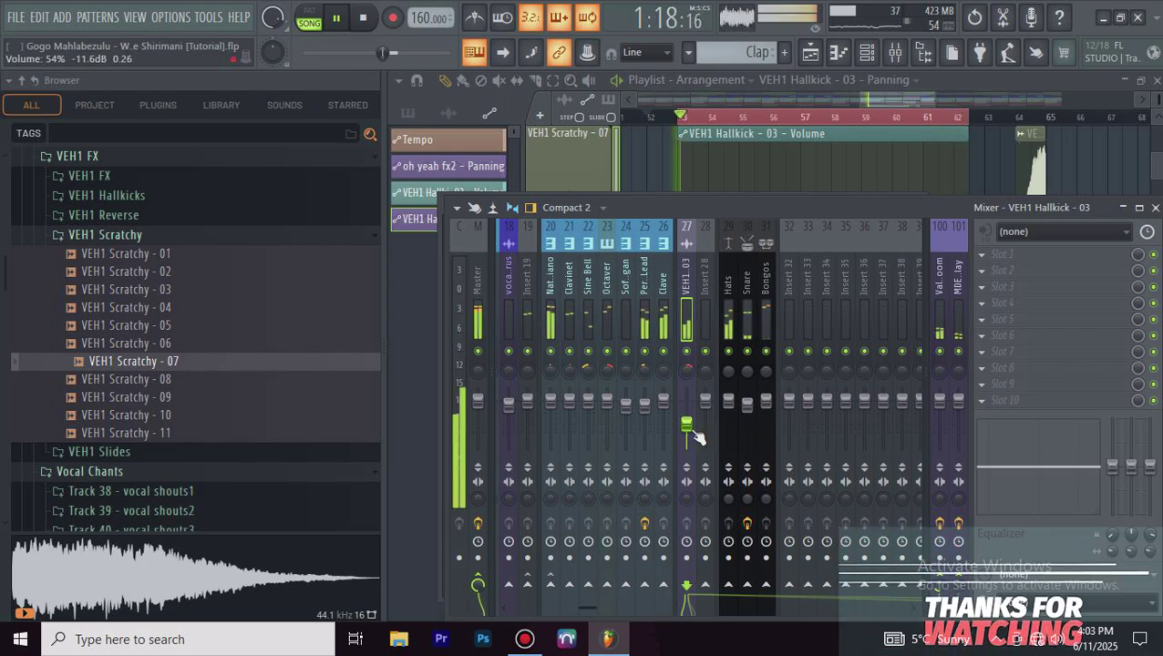
click(1053, 89)
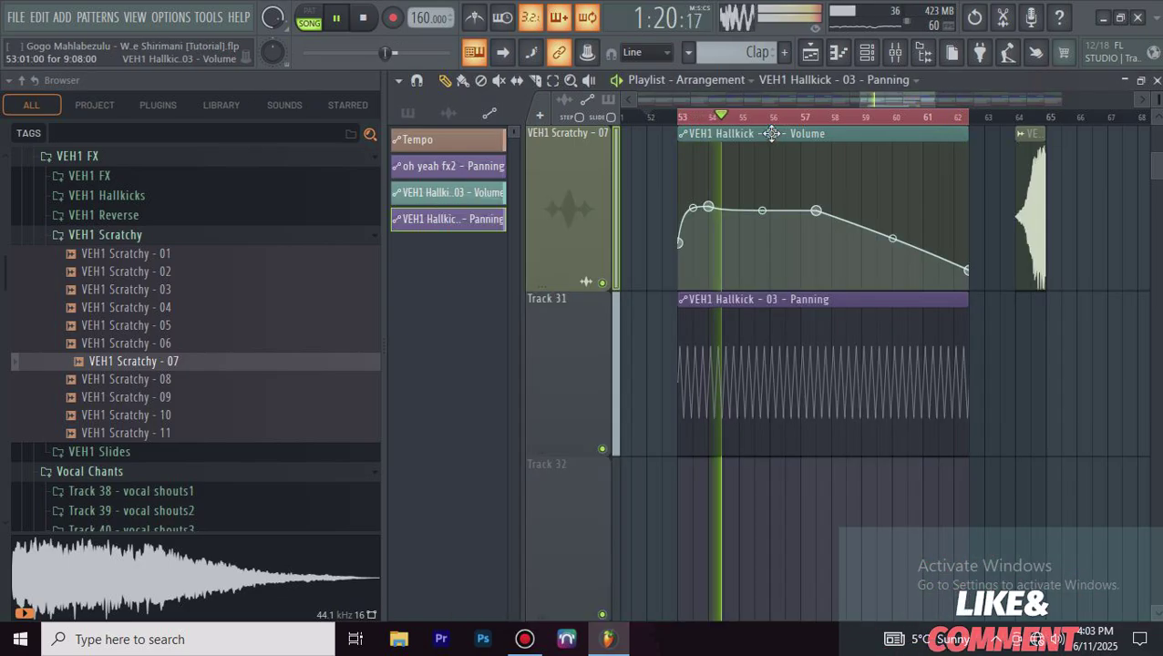
Step: Auto-name the two playlist tracks holding the Hallkick volume and panning automation after their clips, and hide the browser
scroll(768, 119, down, 6)
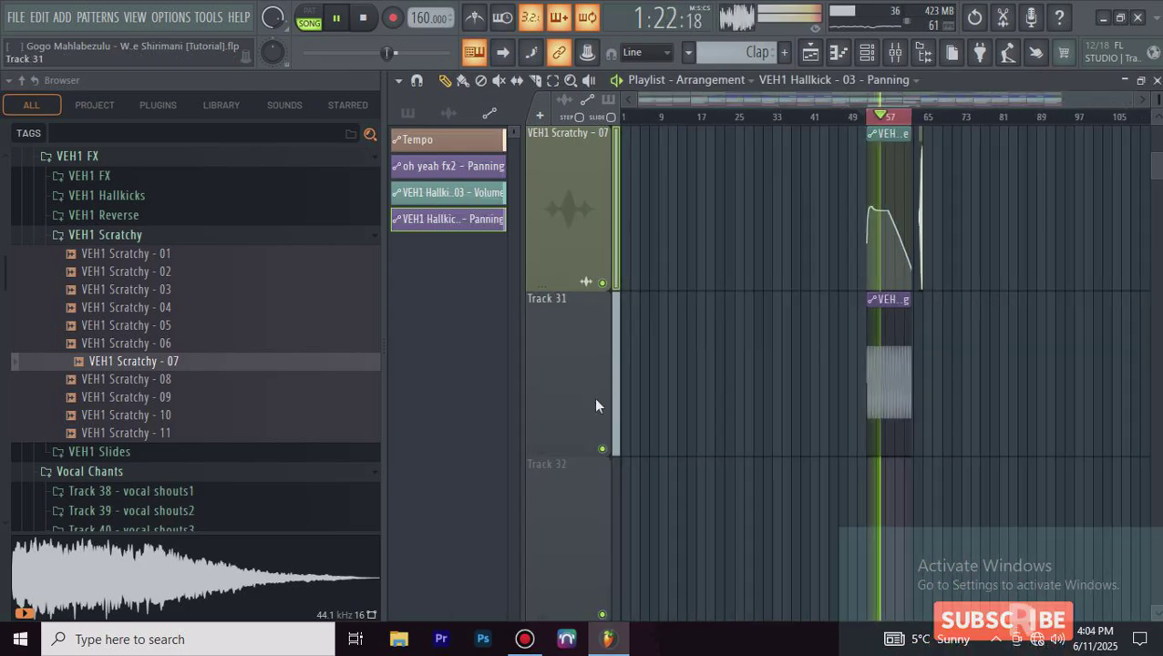
right_click(576, 146)
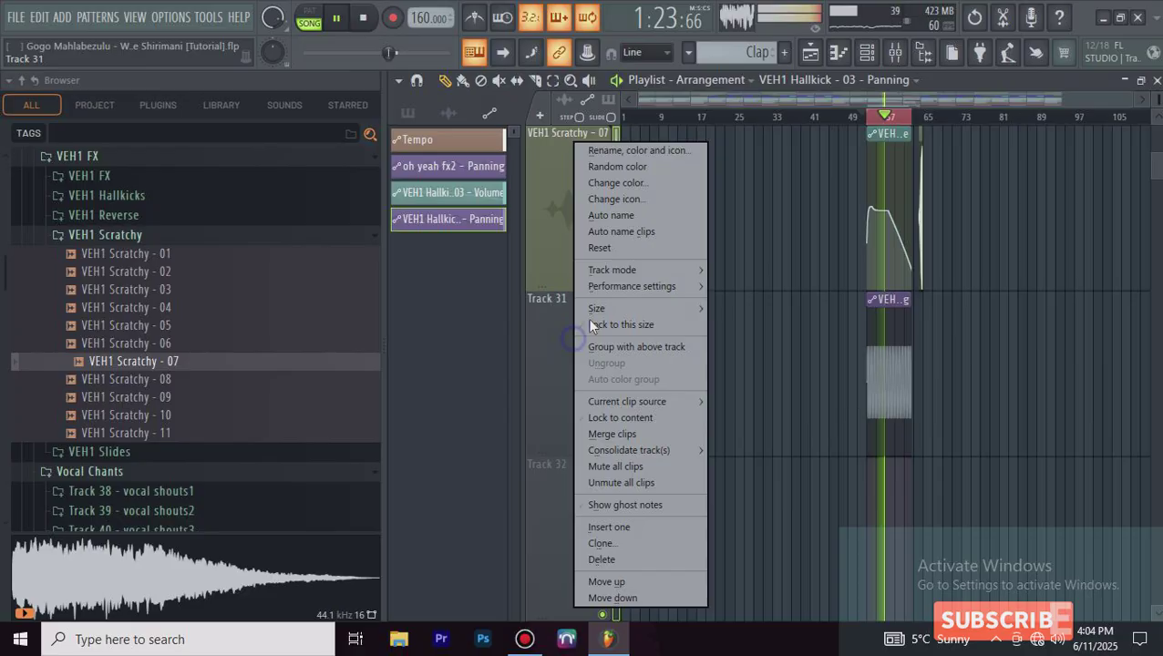
click(620, 216)
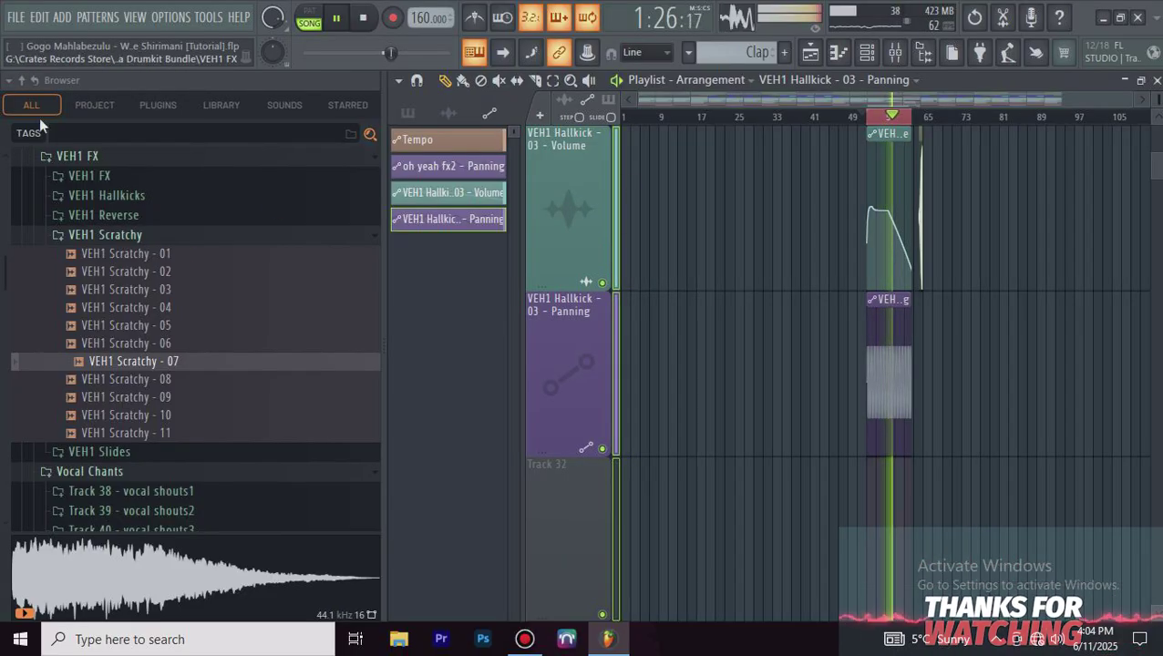
click(21, 80)
click(923, 53)
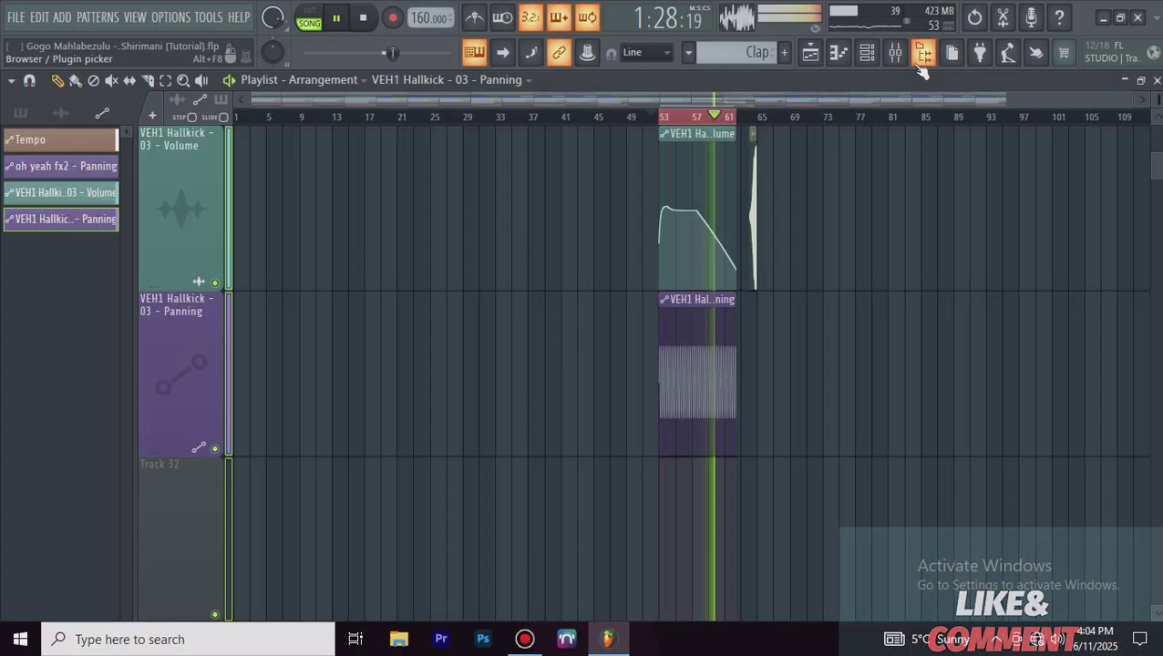
Step: Play the song from bar 1 and look over the arrangement across all playlist tracks
scroll(993, 329, up, 1)
scroll(992, 330, up, 15)
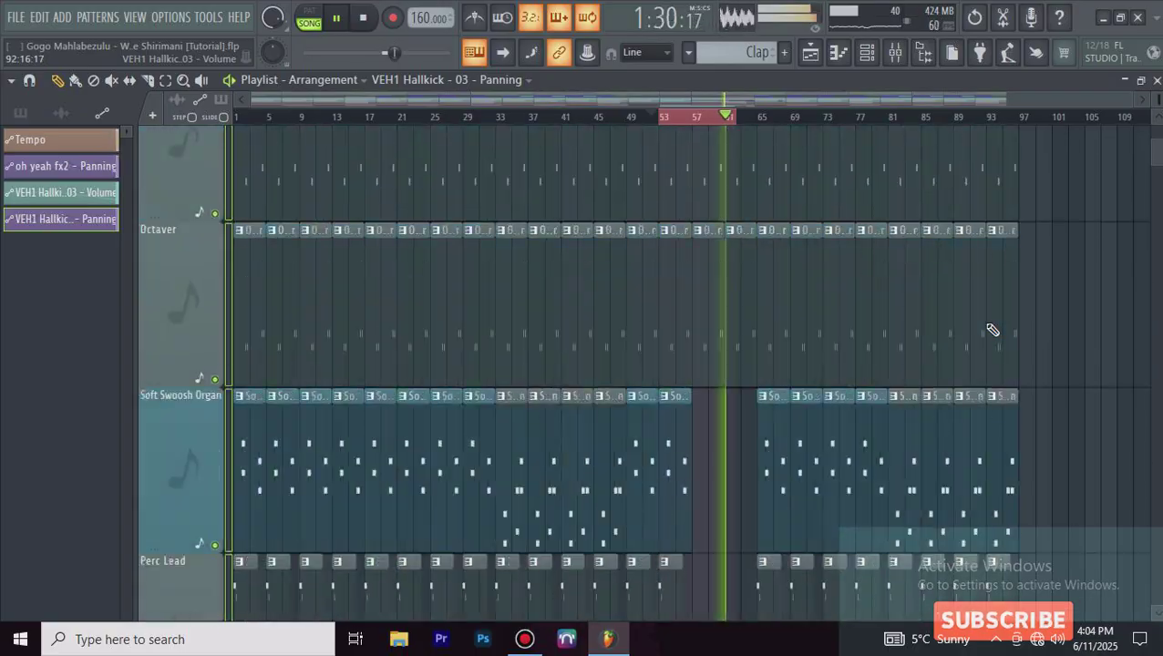
key(space)
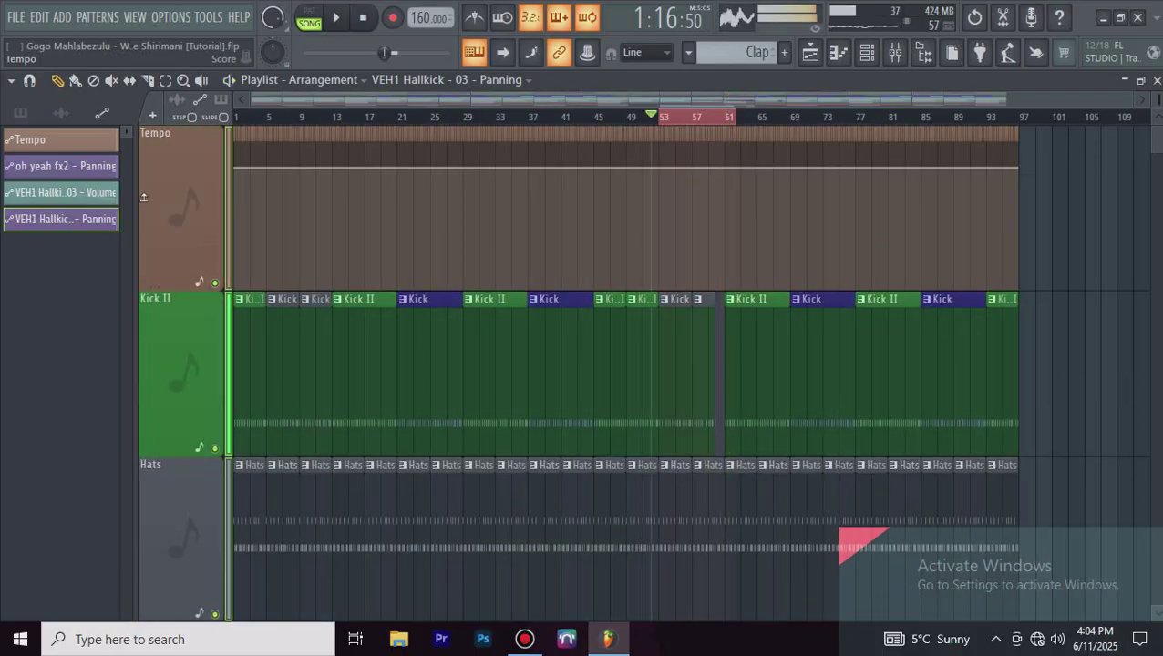
click(236, 116)
key(space)
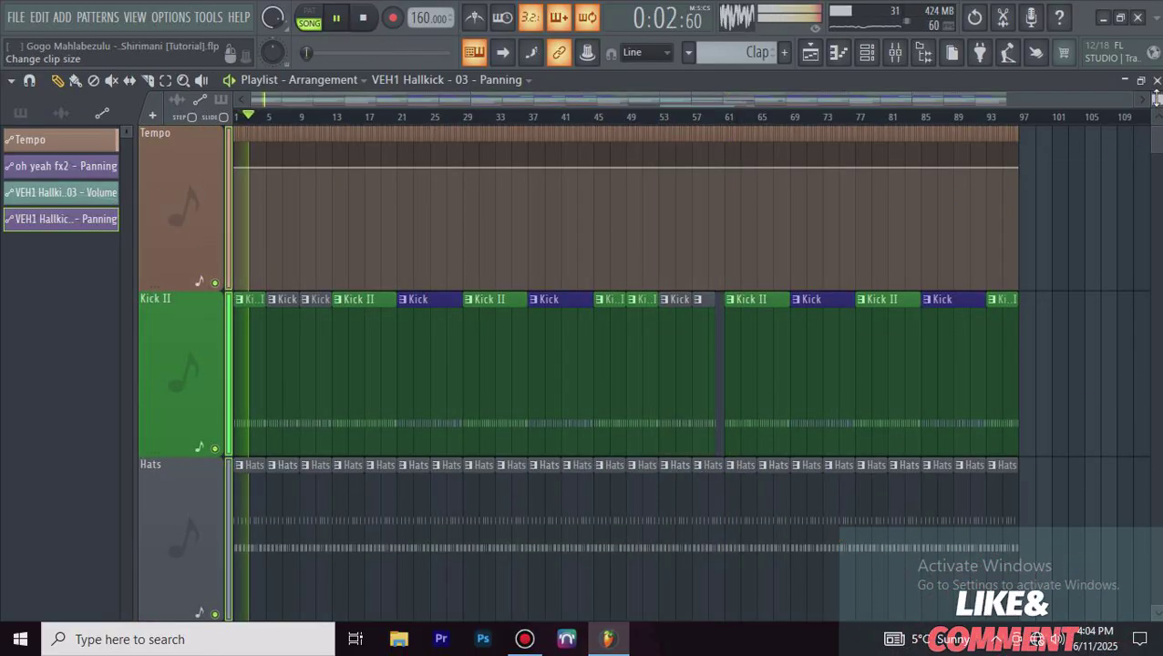
scroll(1155, 98, down, 5)
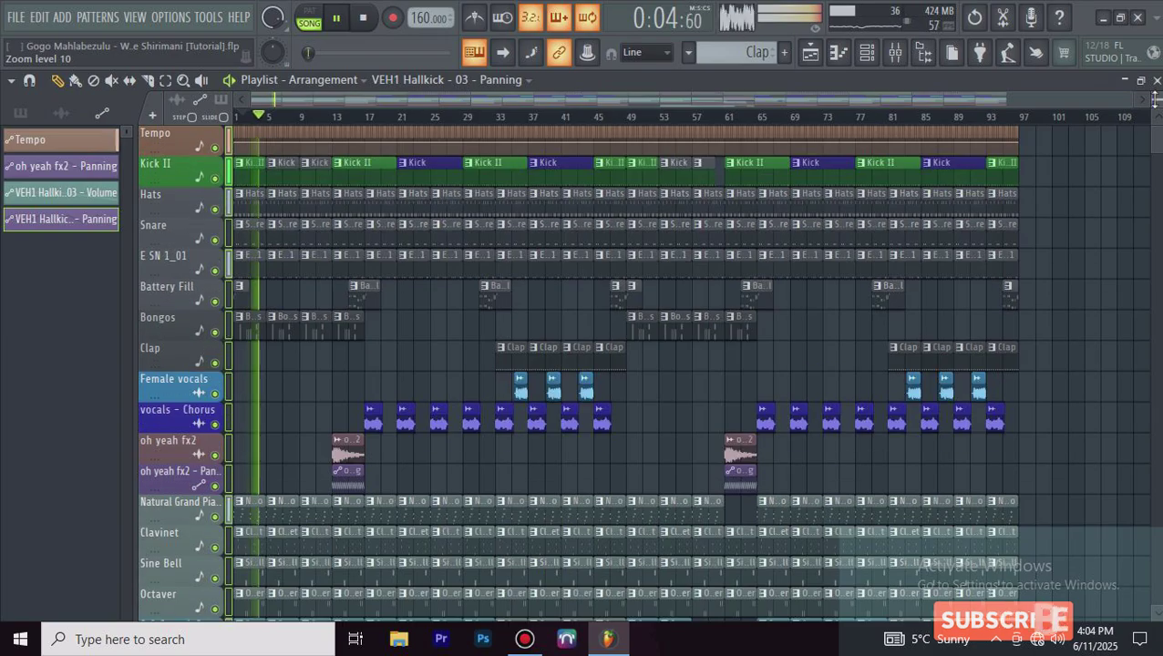
scroll(379, 199, down, 10)
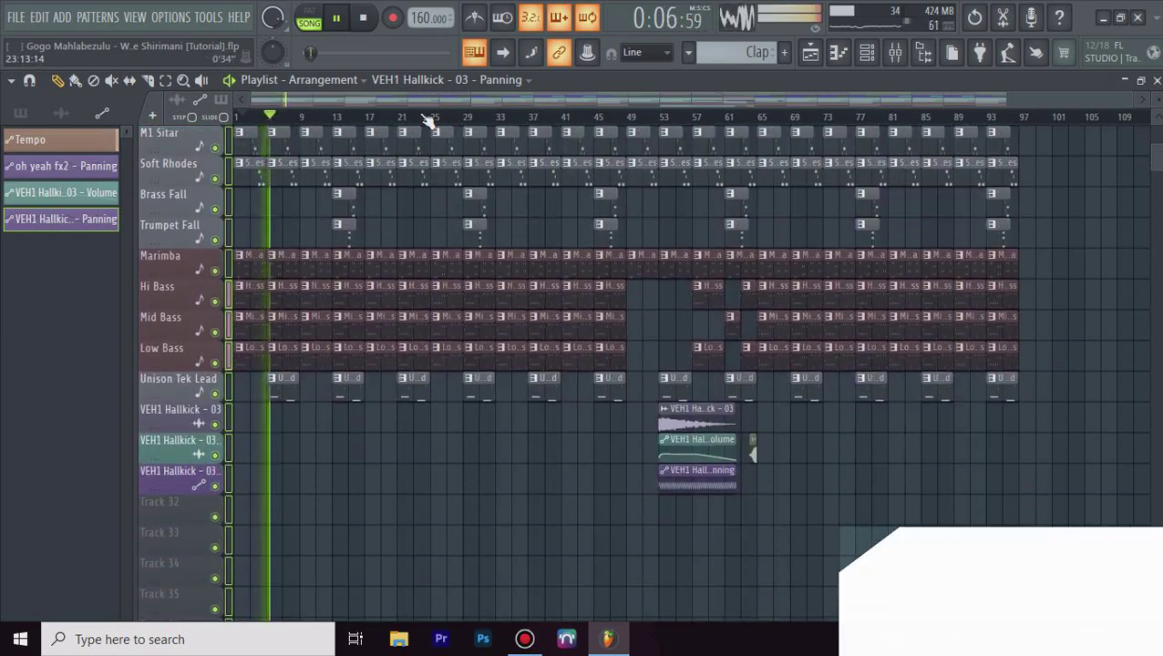
scroll(182, 382, up, 10)
scroll(183, 382, down, 10)
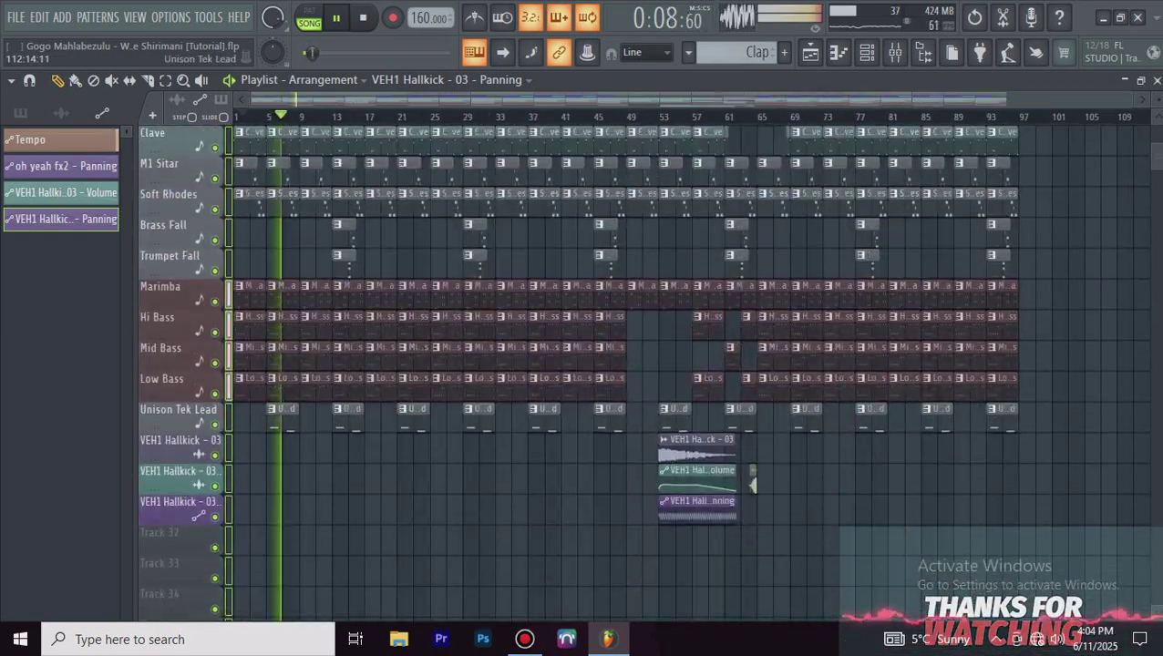
scroll(1108, 394, down, 3)
key(space)
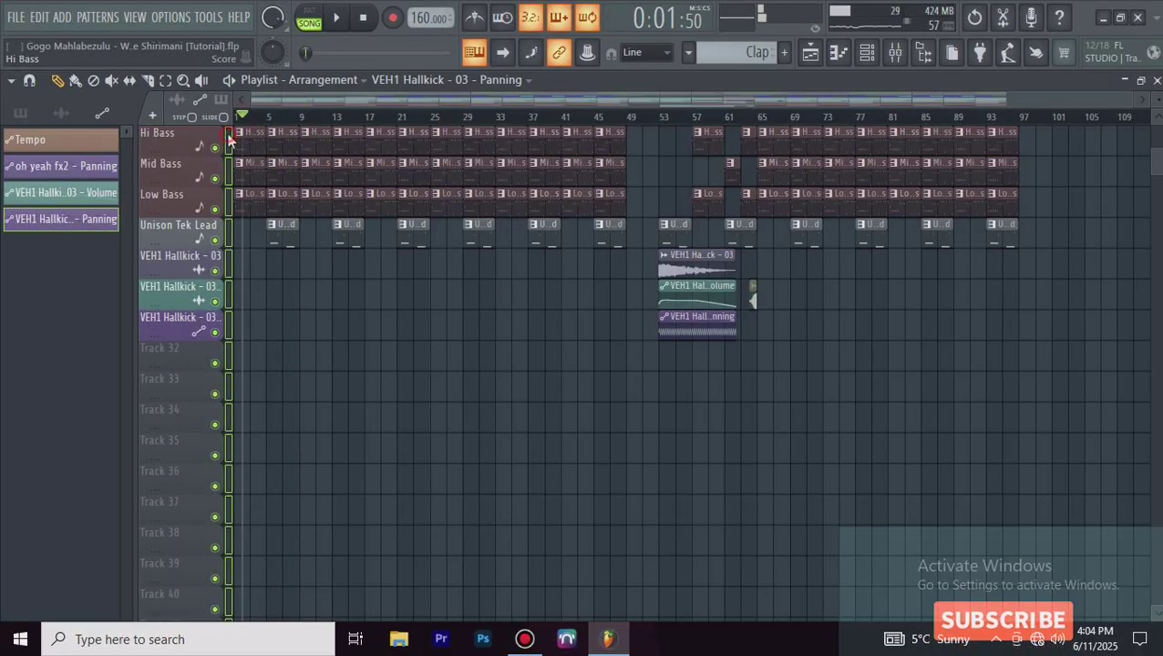
Step: Select all playlist clips and create an automation clip for the Master track's volume across the whole song
key(ctrl+a)
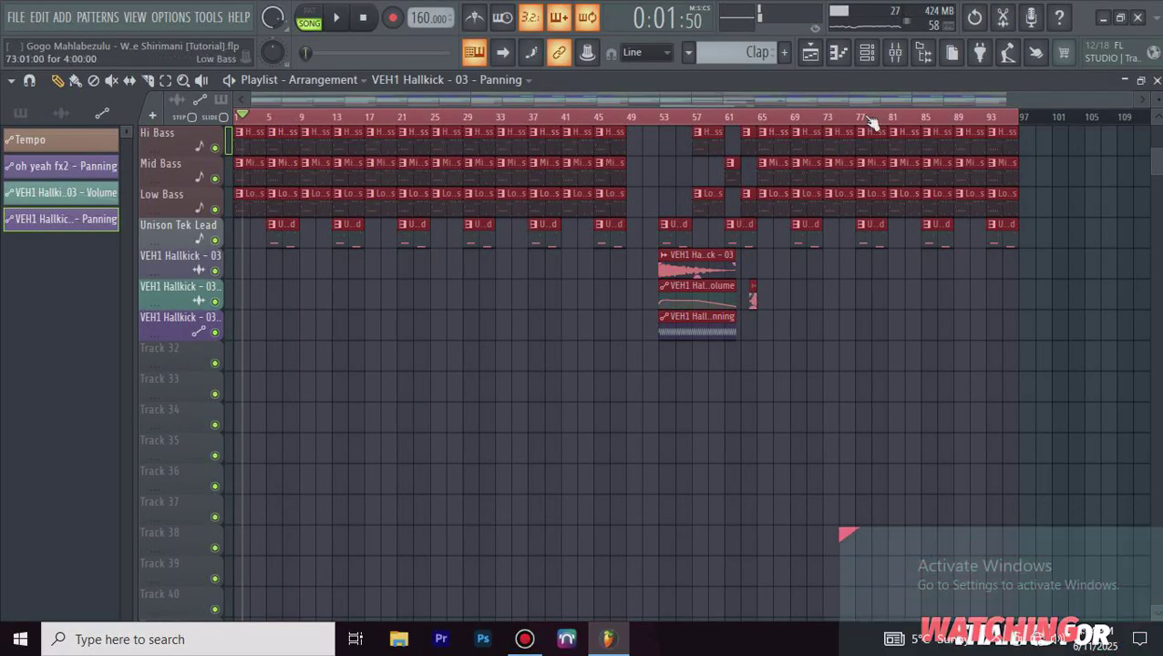
click(895, 52)
click(89, 270)
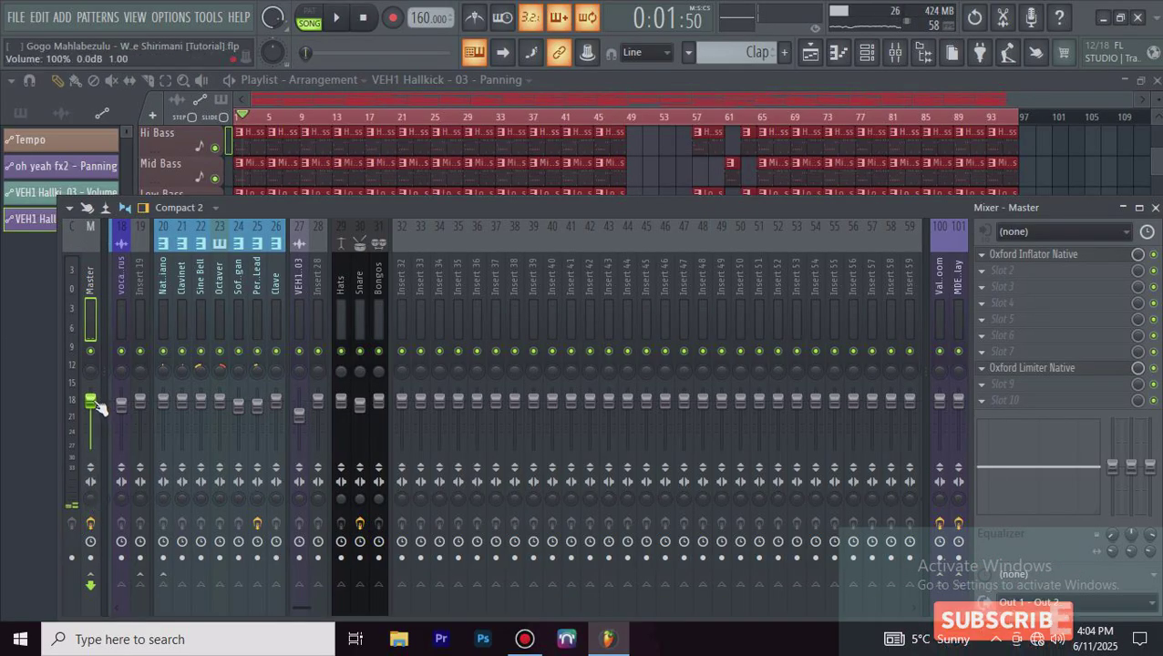
right_click(91, 401)
click(145, 457)
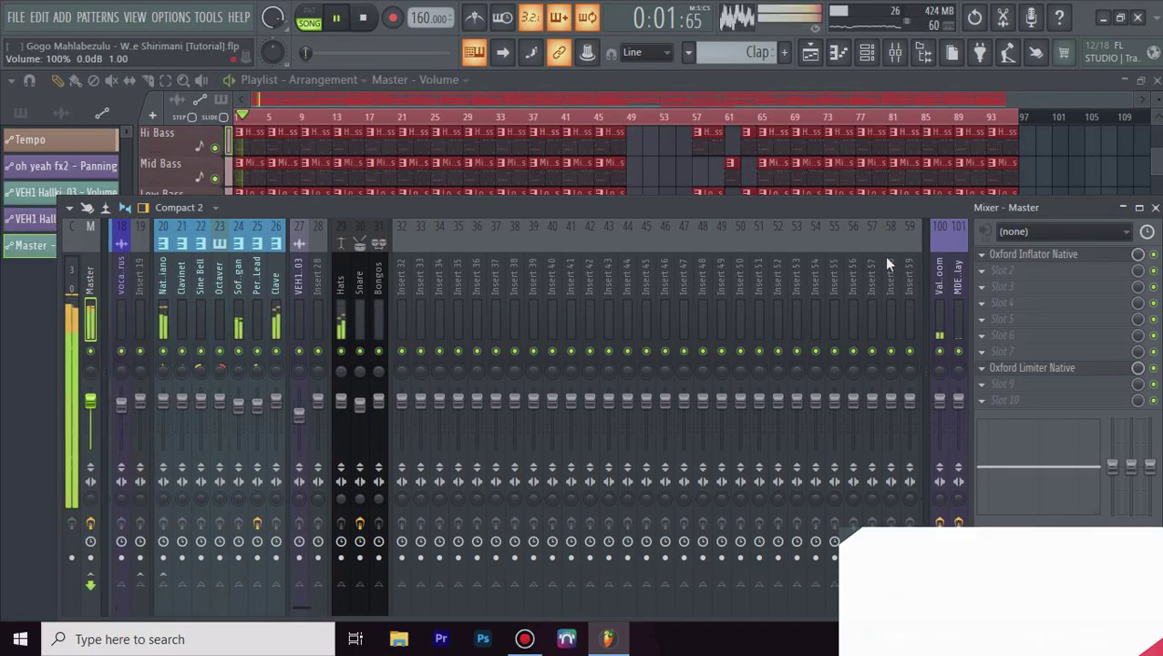
key(F9)
Step: Add a control point at bar 93 of the Master volume clip and lower the curve to zero at bar 97 for a fade-out
key(space)
scroll(1070, 114, up, 5)
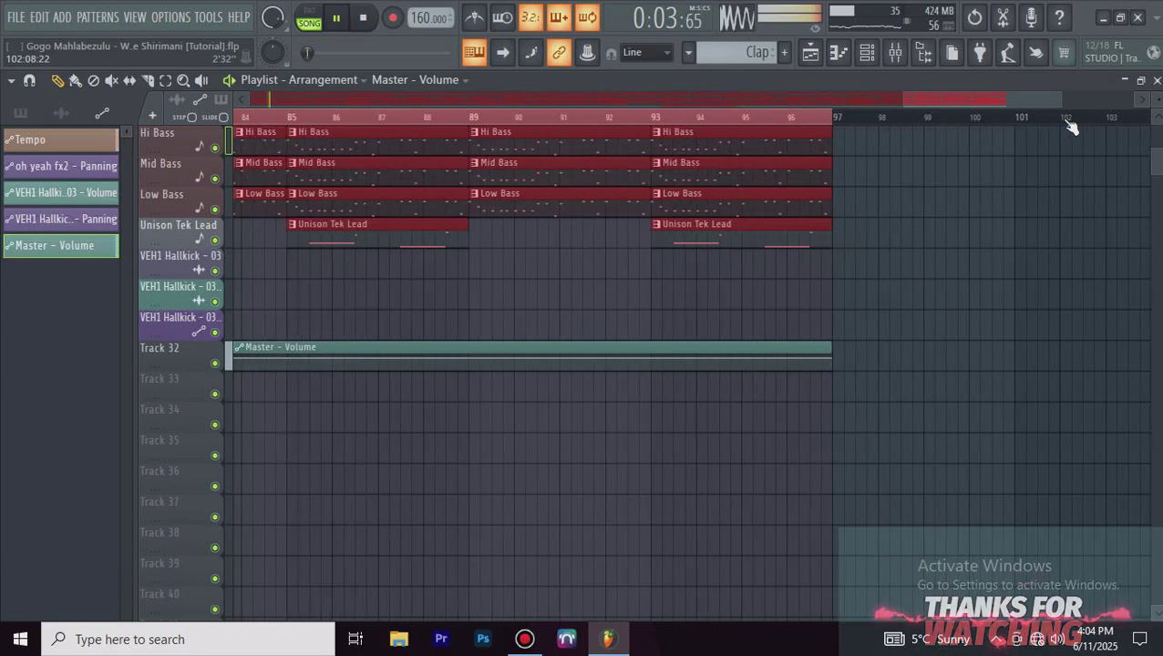
scroll(1084, 216, up, 3)
scroll(1084, 216, down, 3)
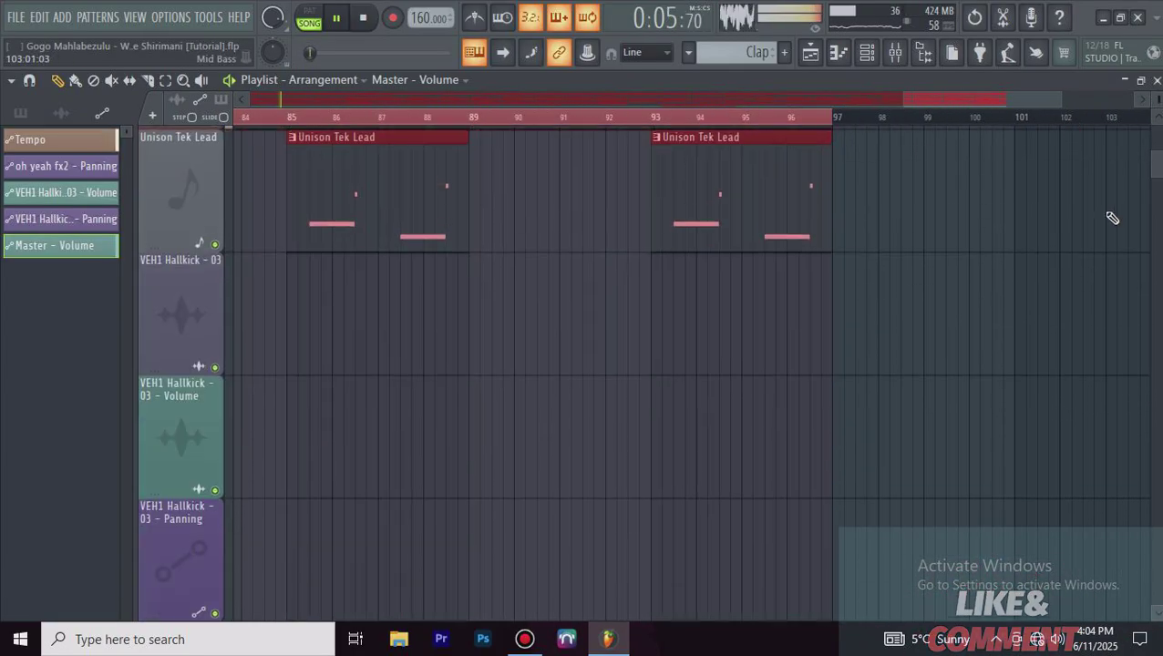
scroll(814, 123, up, 1)
scroll(814, 123, up, 1)
scroll(870, 220, down, 5)
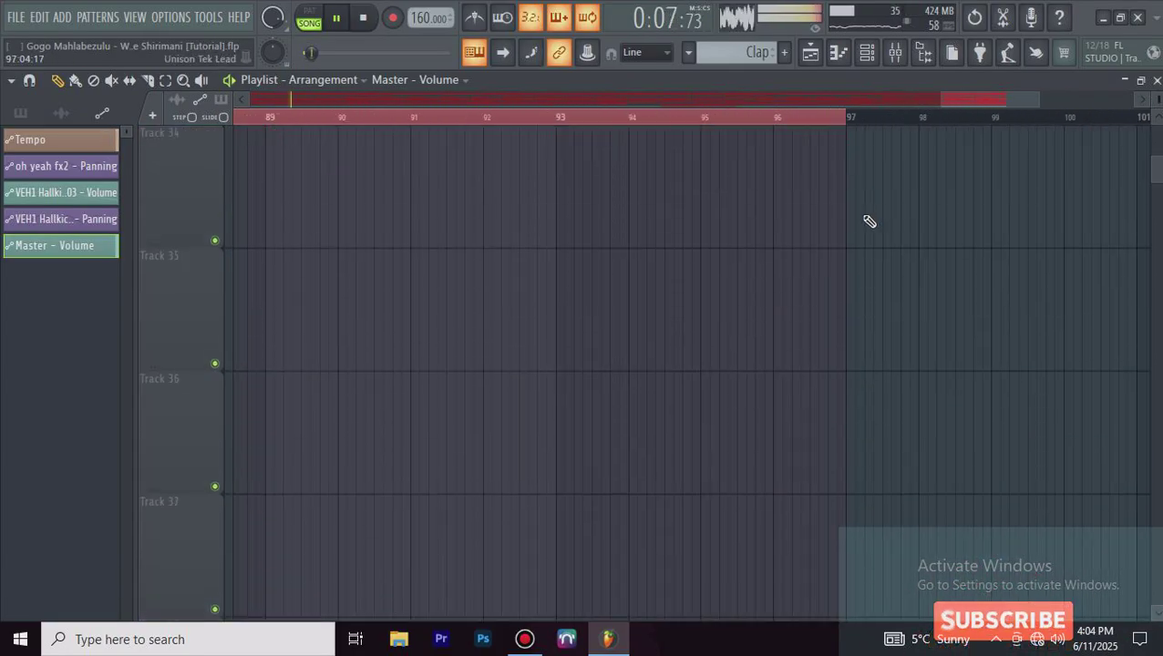
scroll(869, 221, up, 2)
scroll(740, 122, up, 1)
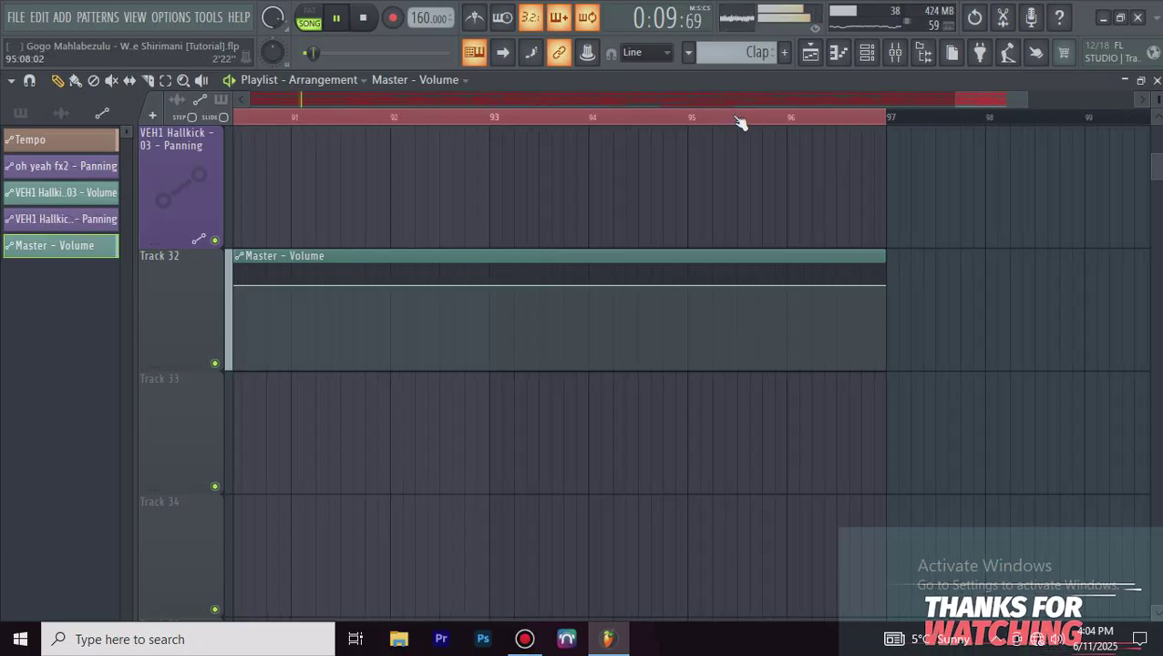
scroll(740, 122, up, 1)
scroll(740, 122, down, 1)
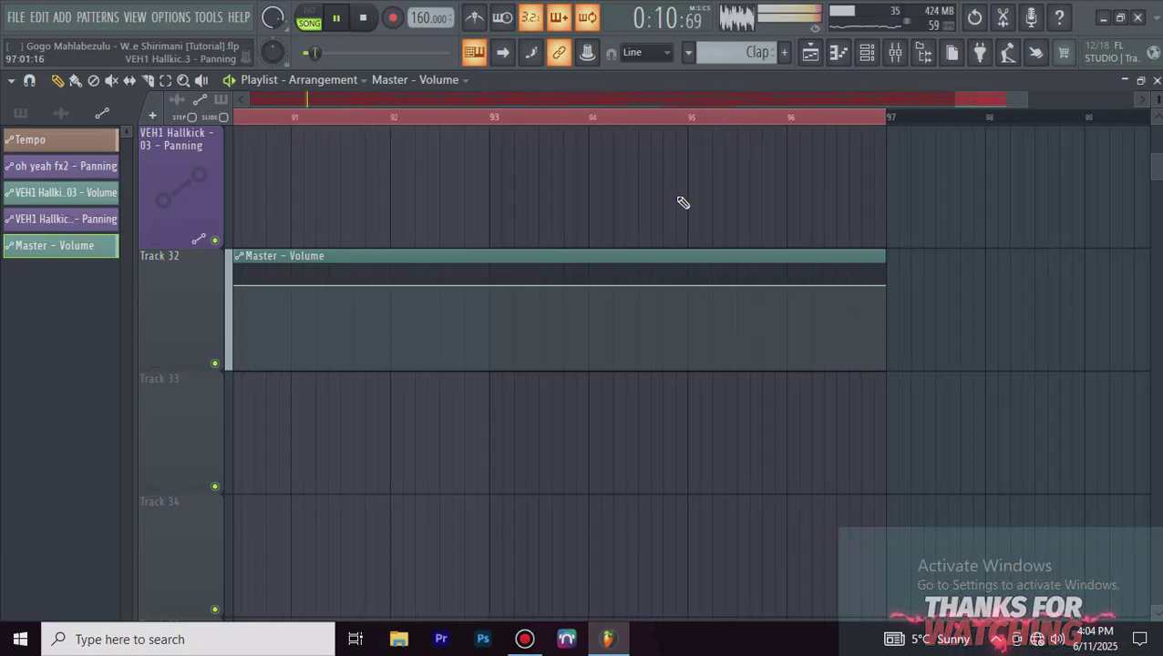
right_click(490, 288)
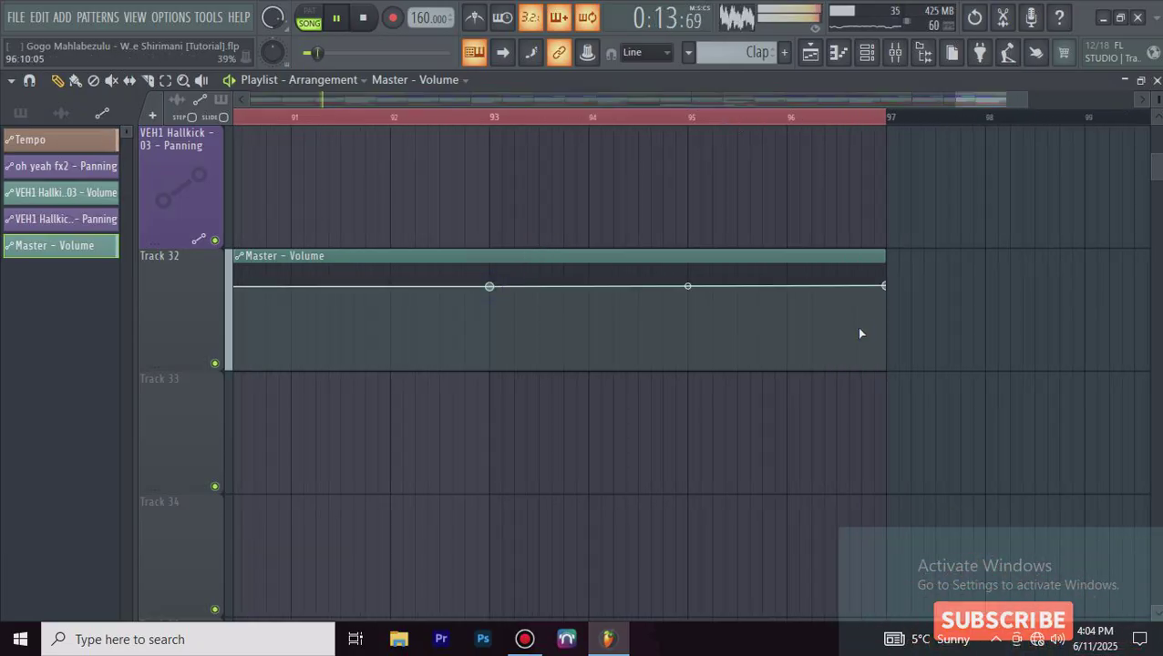
right_click(804, 285)
drag(805, 285, 893, 377)
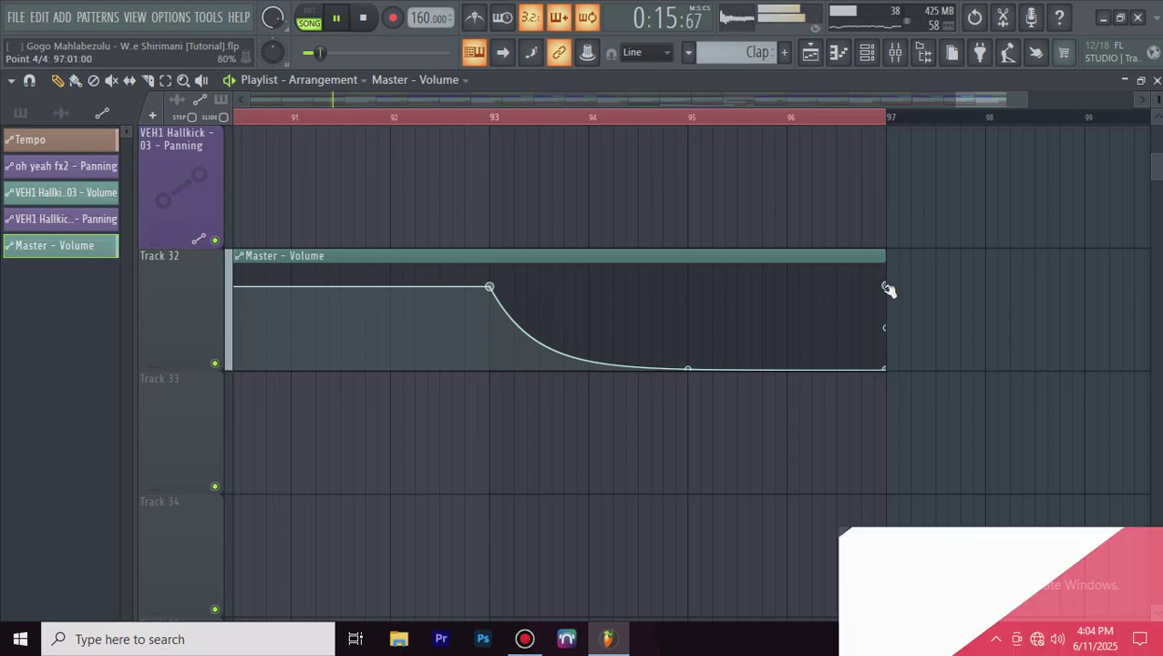
Step: Move the Master volume clip's end point to zero at bar 98 and reshape the fade from bar 93 into a gentler slope
drag(888, 290, 984, 356)
drag(686, 367, 687, 317)
scroll(661, 119, down, 6)
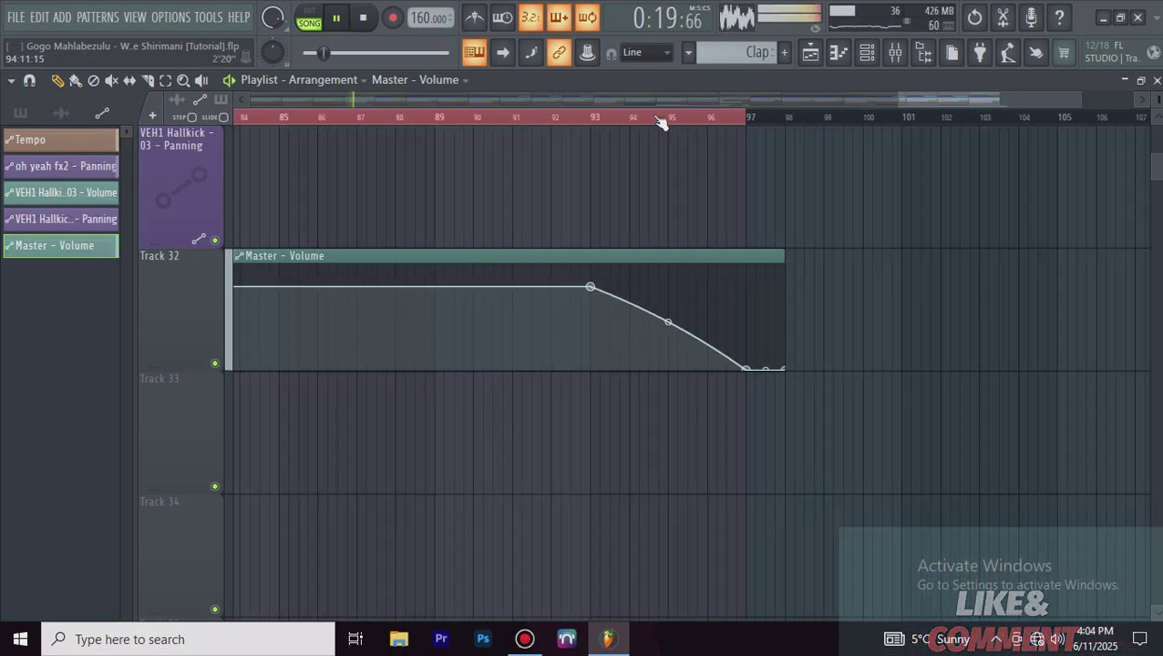
Step: Auto-name Track 32 after its Master volume clip, and stop playback with the song position back at bar 1
right_click(173, 312)
click(213, 219)
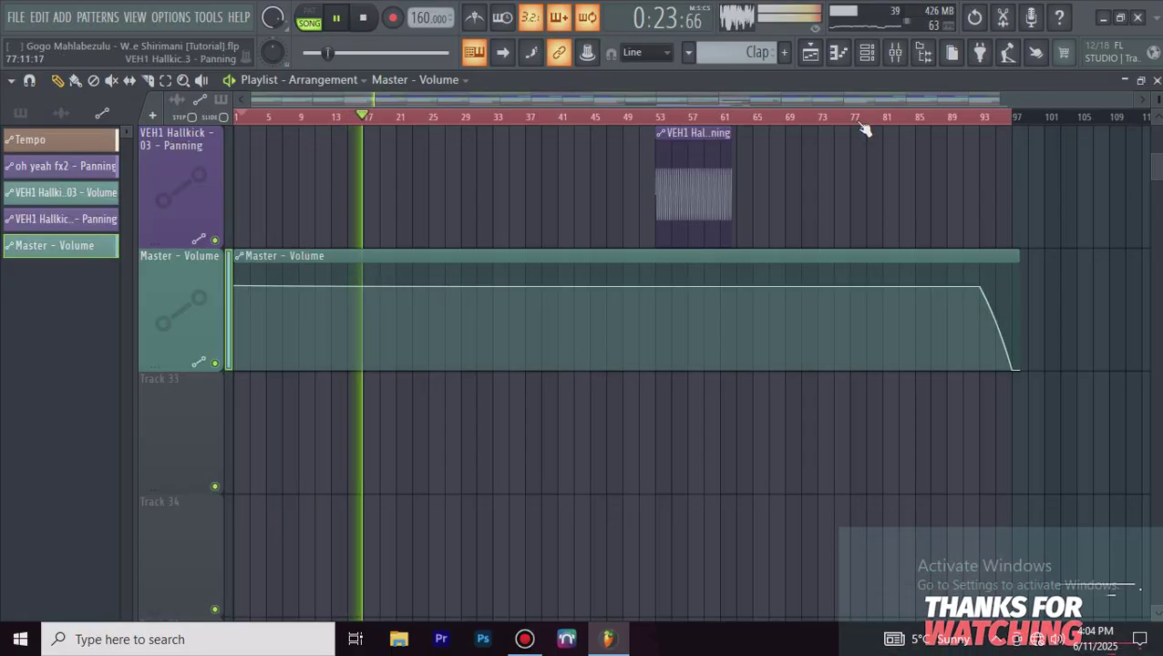
scroll(1130, 264, up, 5)
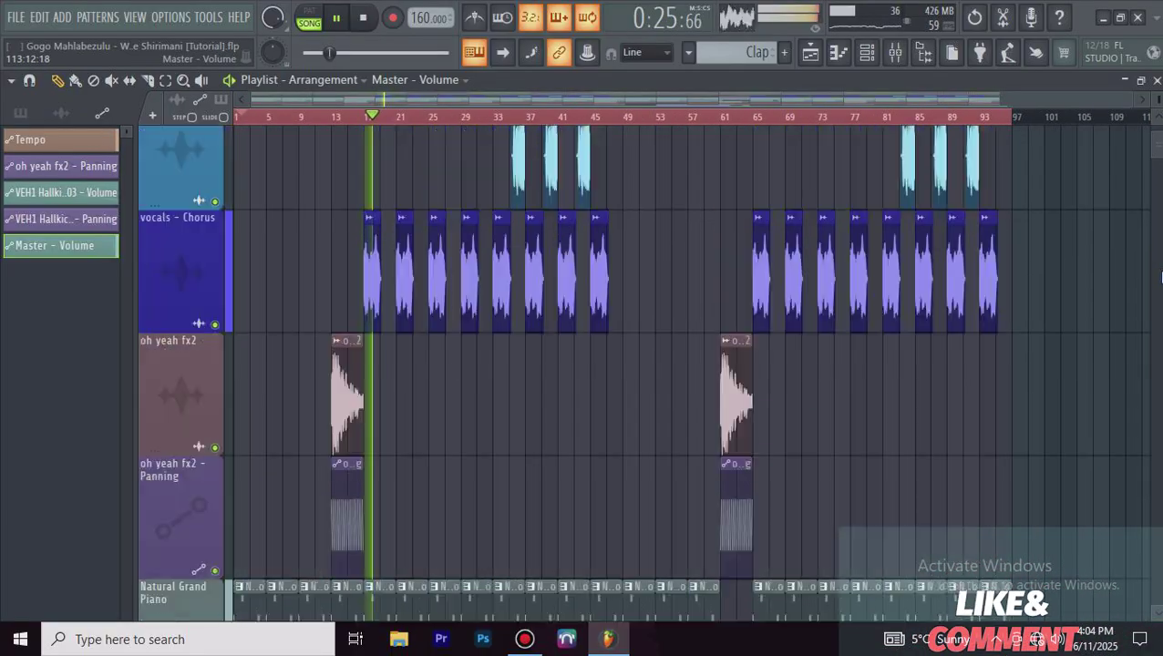
scroll(1130, 273, up, 10)
click(239, 118)
key(space)
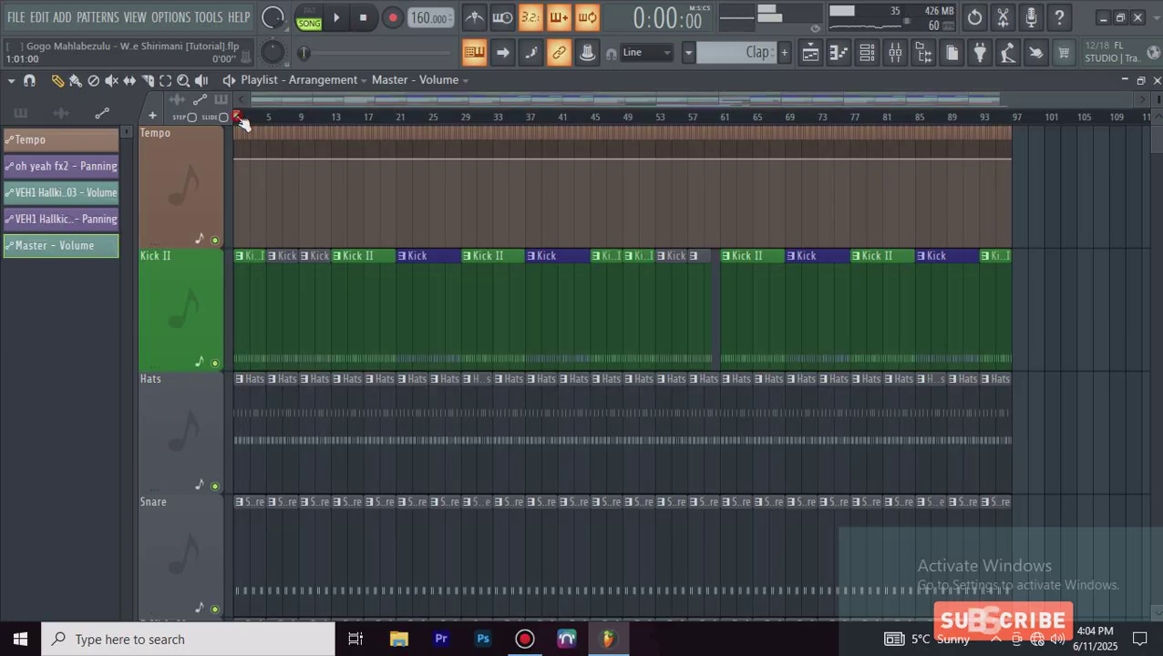
Step: Delete the Low Bass, Mid Bass and Hi Bass clips from bars 1 to 4 of the intro
scroll(242, 123, up, 5)
scroll(465, 392, down, 15)
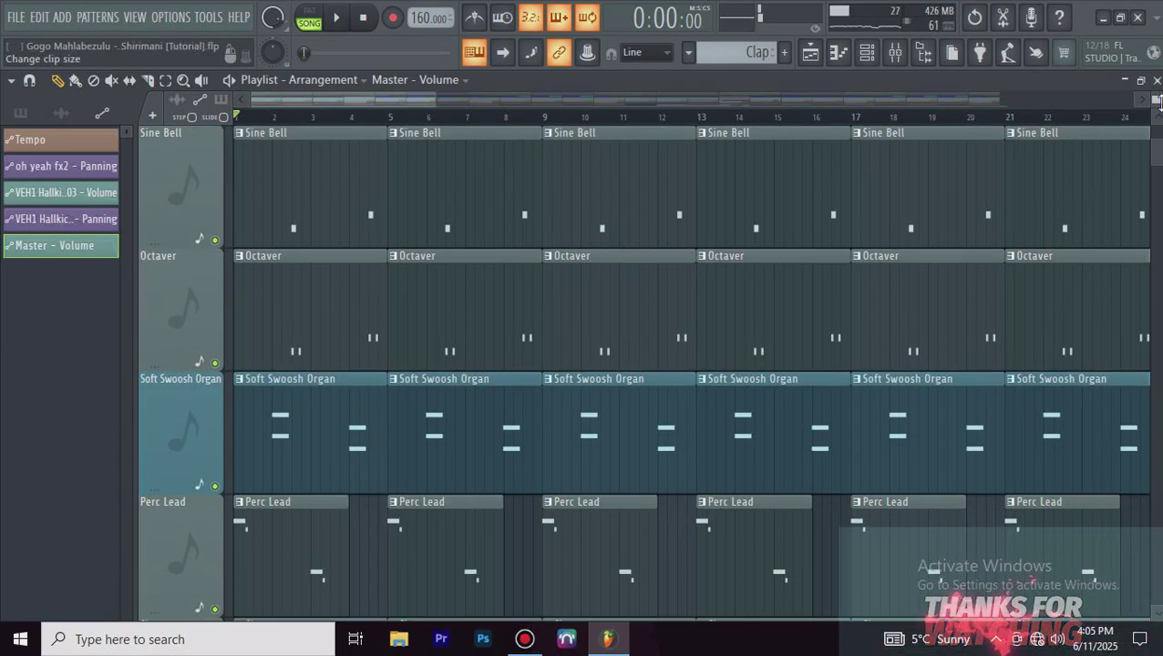
drag(1158, 100, 1157, 91)
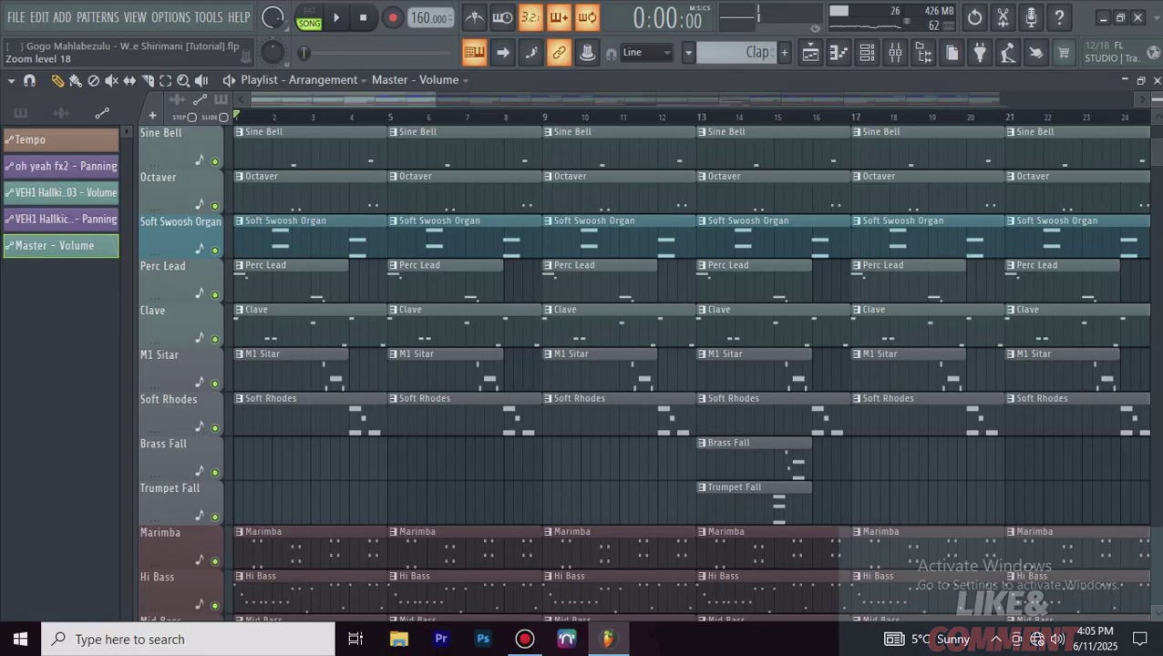
scroll(578, 314, down, 3)
right_click(310, 369)
right_click(309, 326)
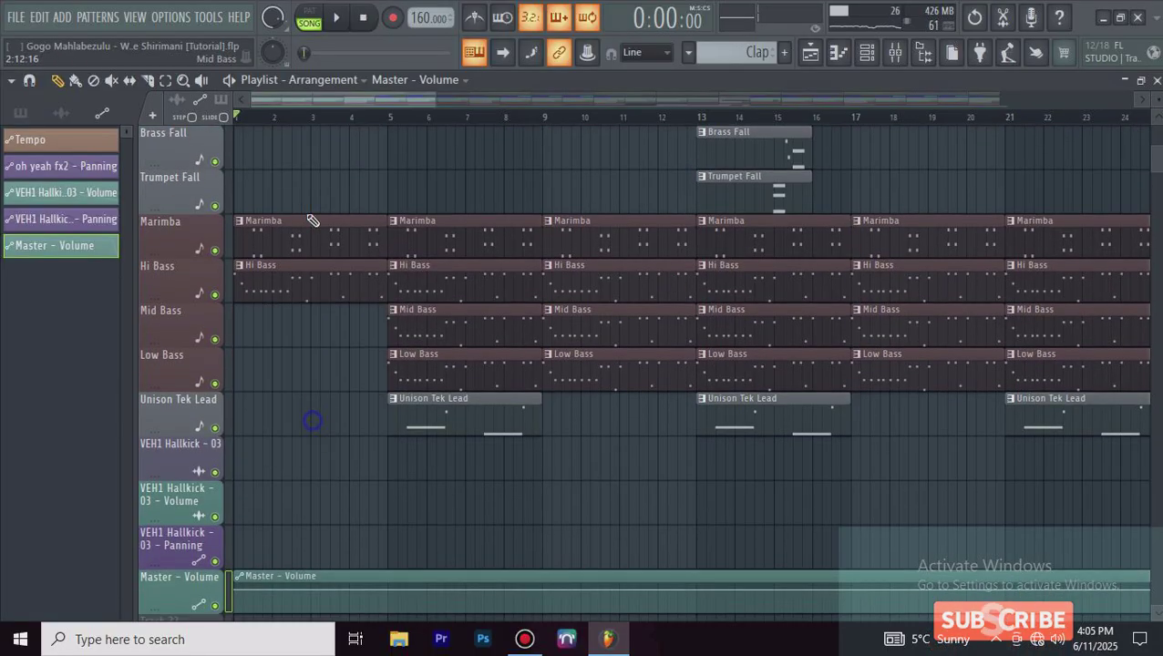
right_click(300, 287)
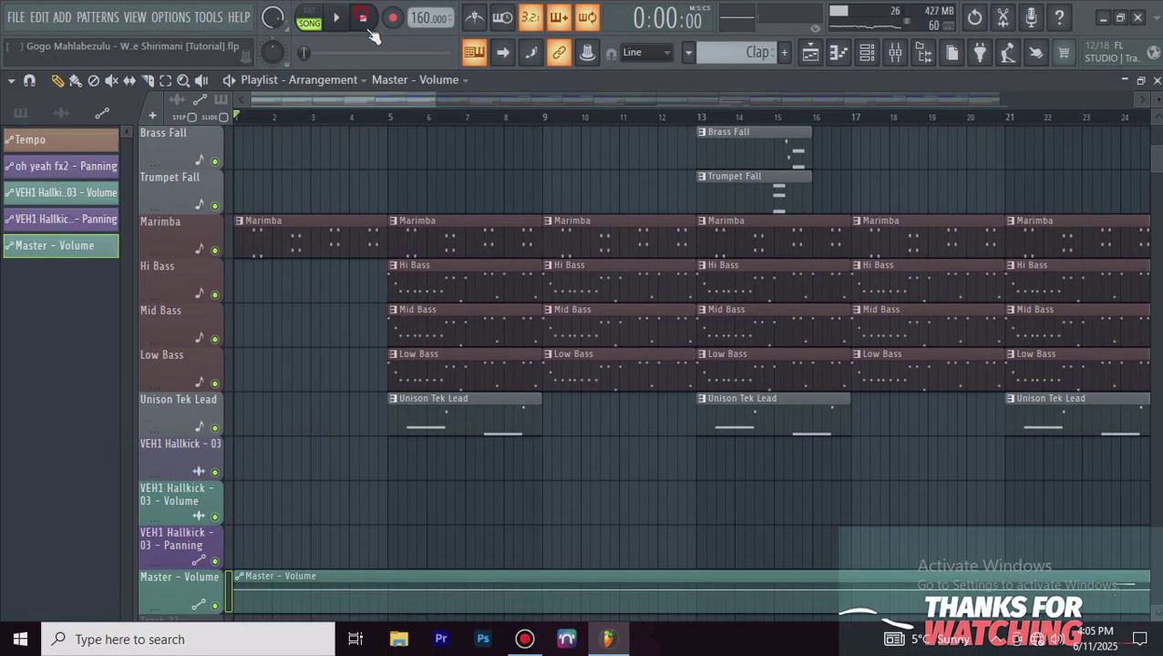
Step: Listen to the intro briefly and place a Unison Tek Lead clip at bar 1 on its track
key(space)
scroll(601, 339, down, 1)
scroll(605, 345, up, 2)
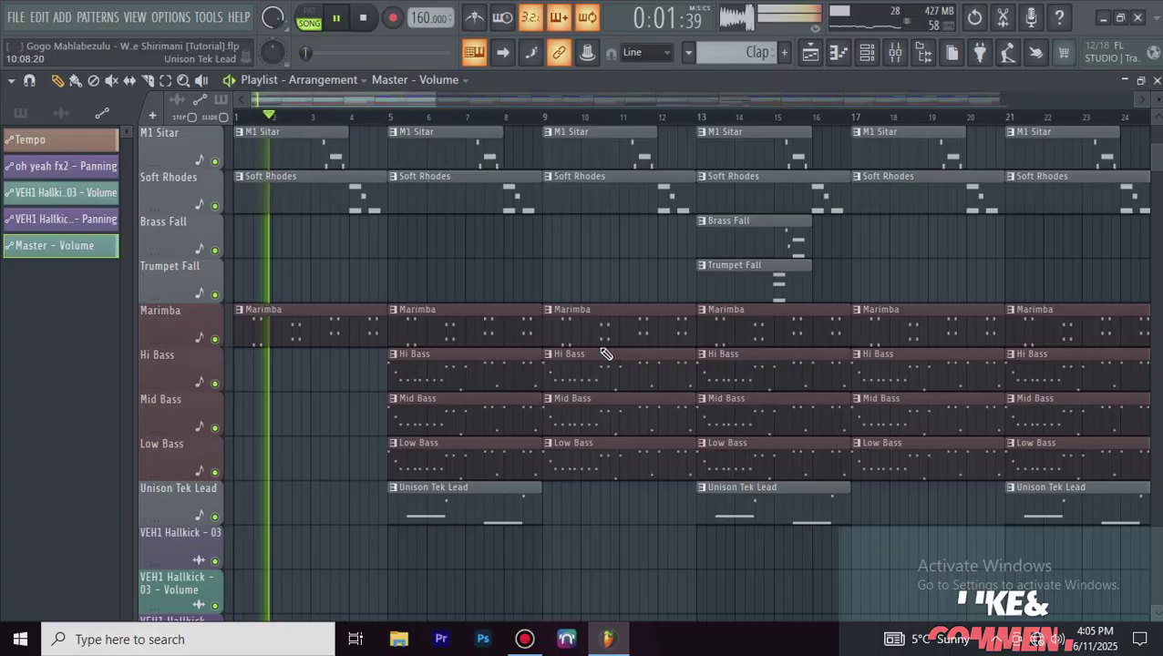
key(space)
click(482, 507)
click(273, 510)
Step: Delete the Soft Swoosh Organ clips in bars 1 to 16 and the Perc Lead clips in bars 1 to 8 while auditioning the intro
scroll(285, 417, up, 2)
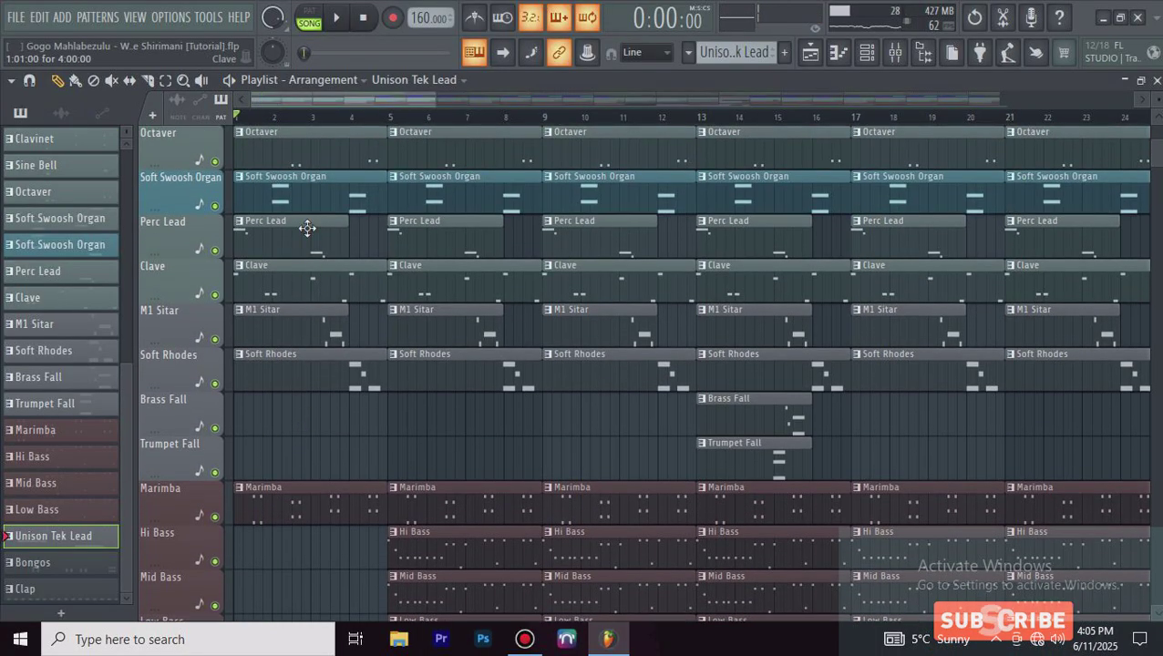
right_click(292, 196)
key(space)
scroll(627, 363, up, 3)
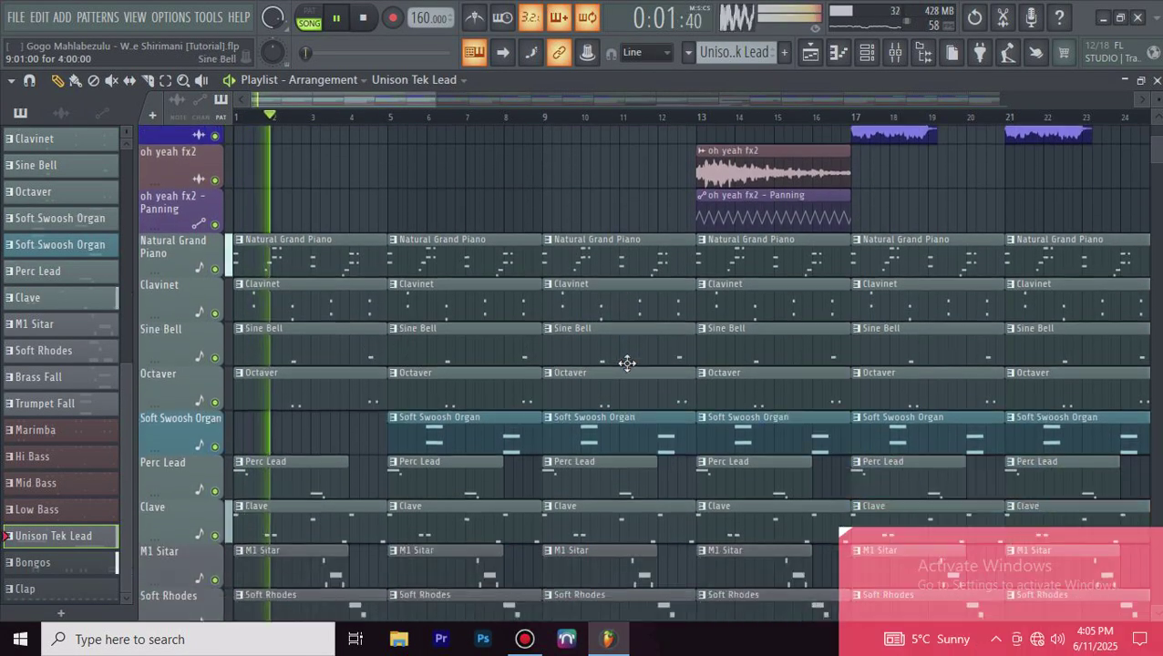
scroll(583, 382, down, 1)
scroll(656, 437, up, 3)
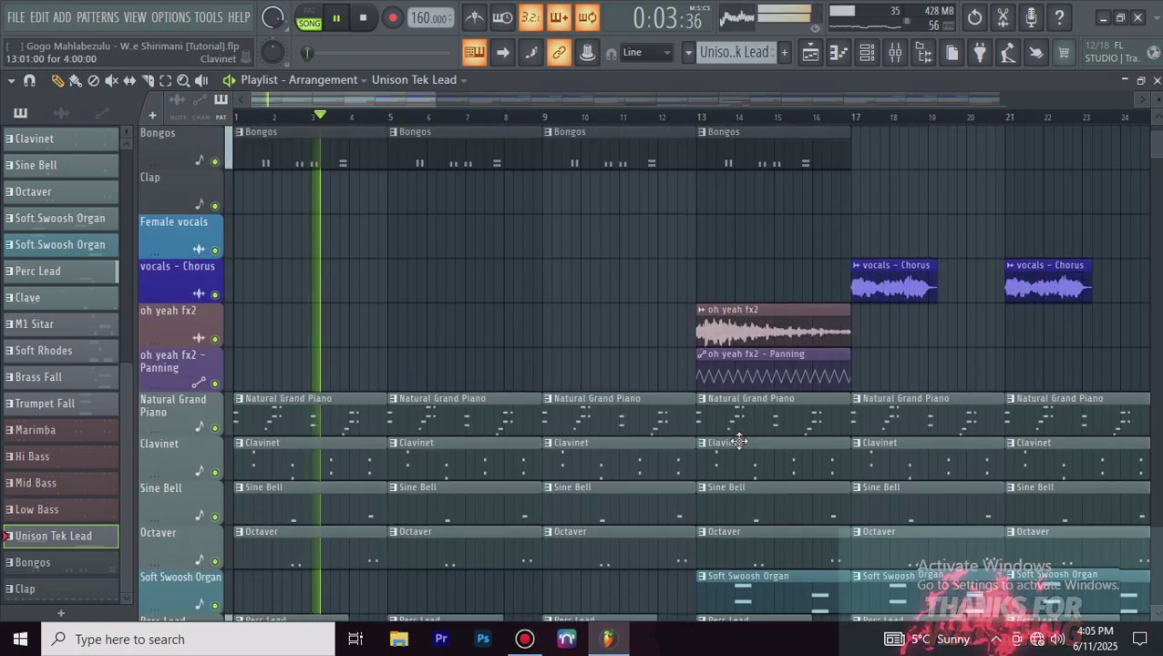
scroll(756, 441, down, 4)
scroll(638, 427, down, 3)
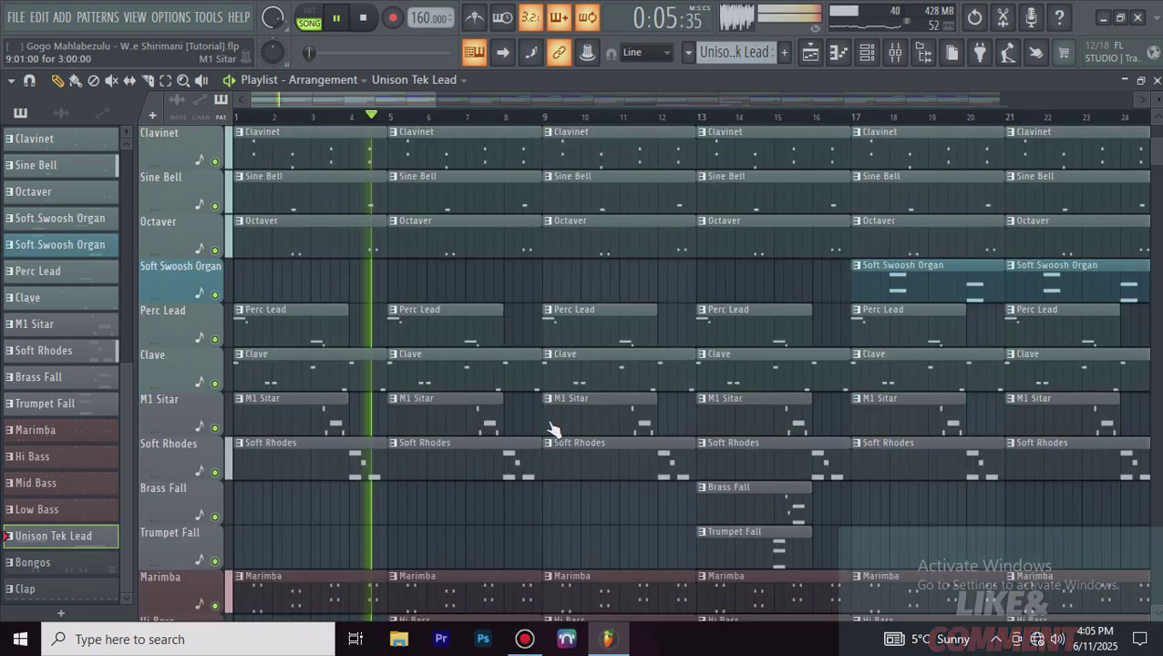
key(space)
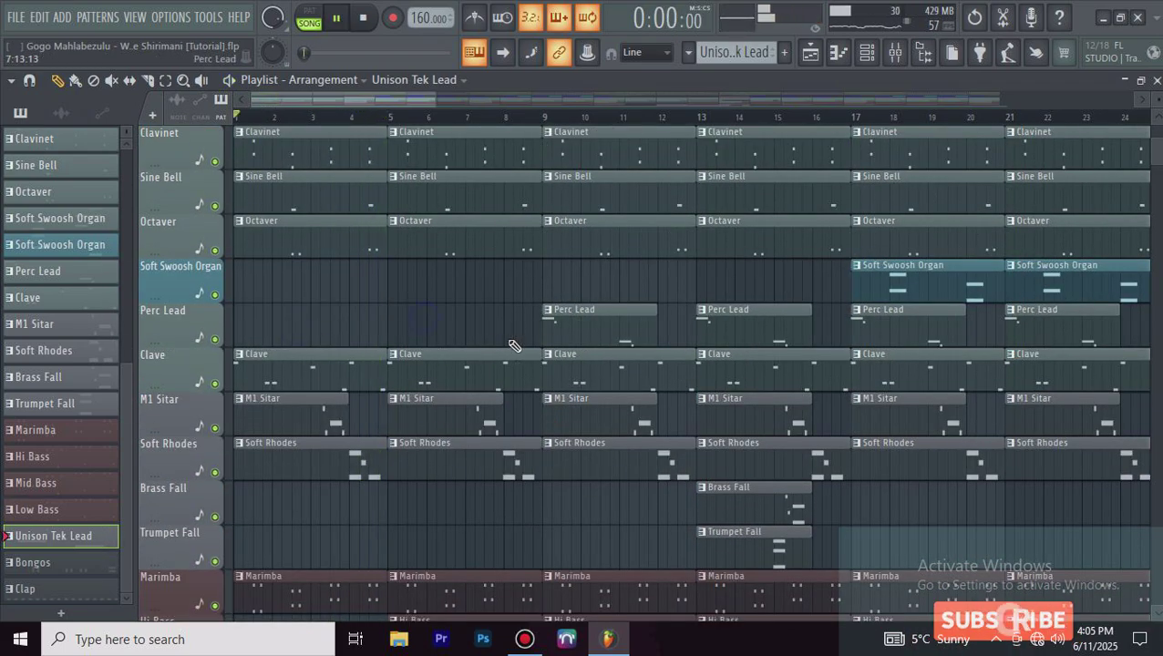
Step: Delete the Natural Grand Piano clip at bar 1 and trim the bar 5 clip so it starts late in bar 7
scroll(456, 356, up, 4)
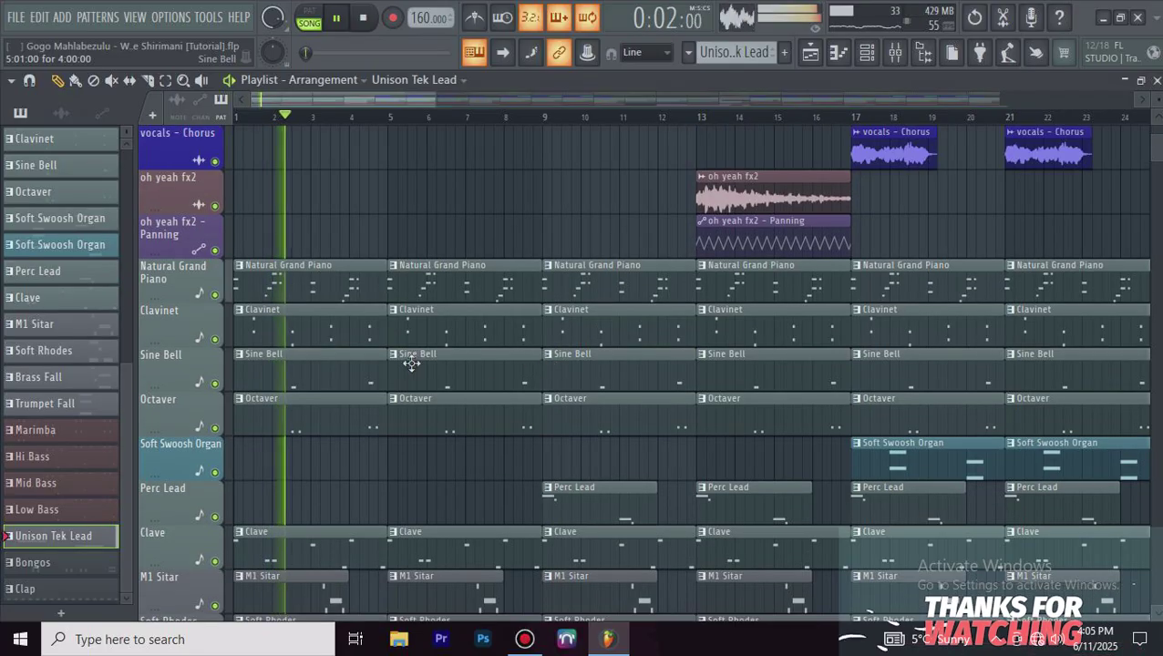
key(space)
right_click(326, 278)
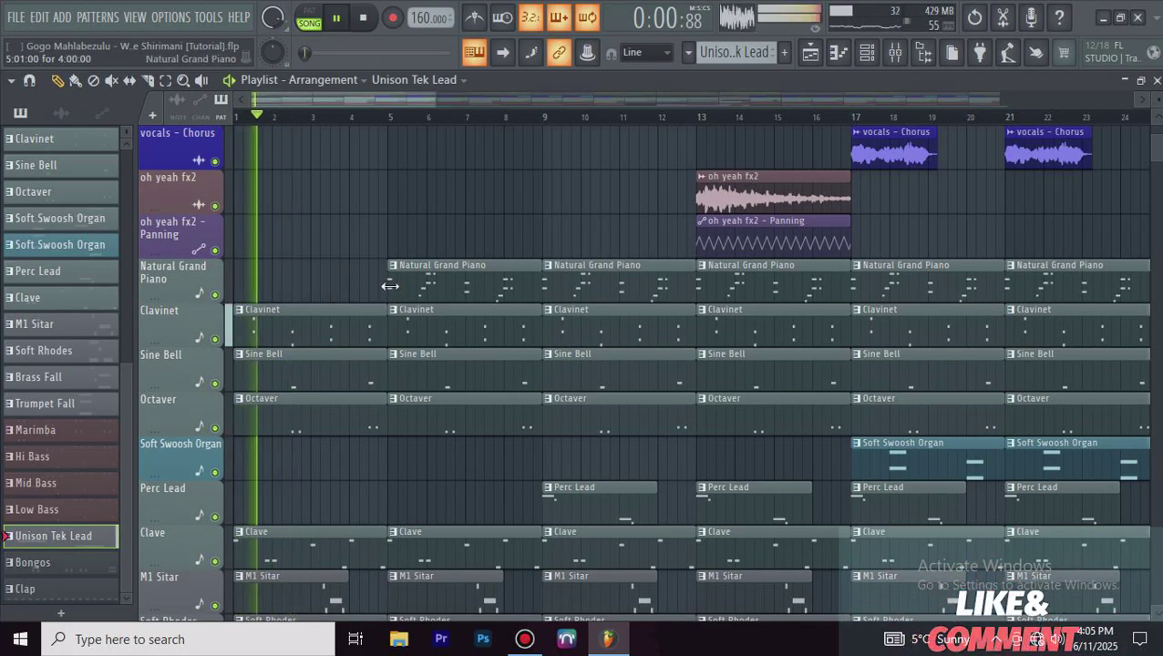
scroll(584, 395, down, 9)
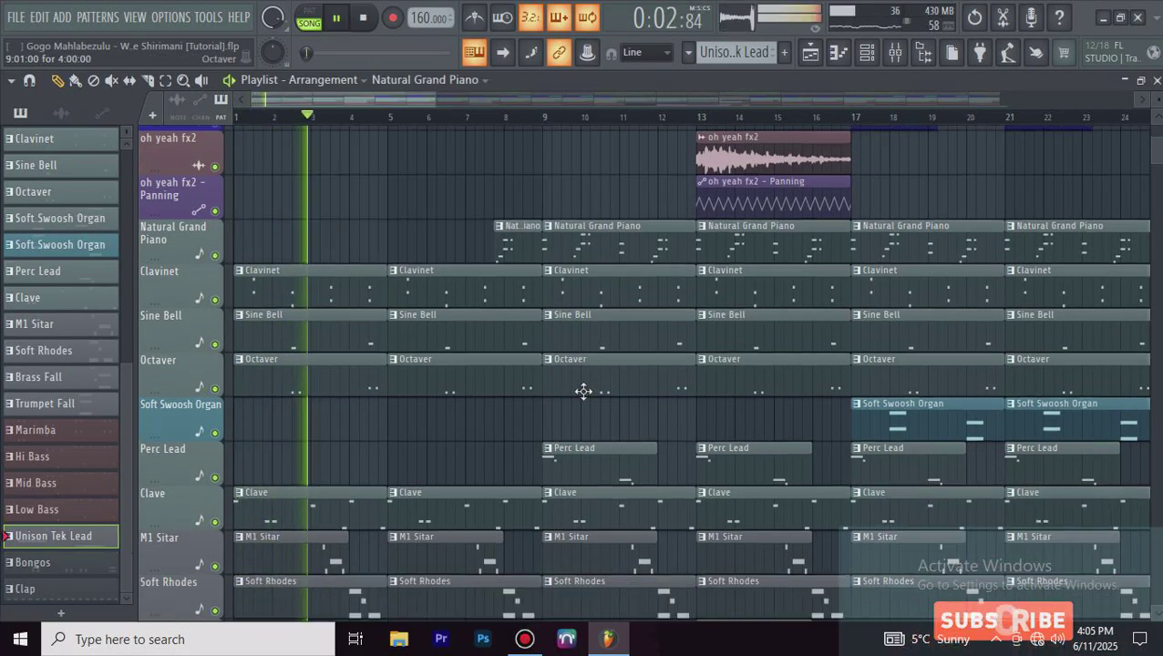
Step: Delete the Mid Bass clip at bar 5 and trim the Low Bass clip there so it starts late in bar 6
key(space)
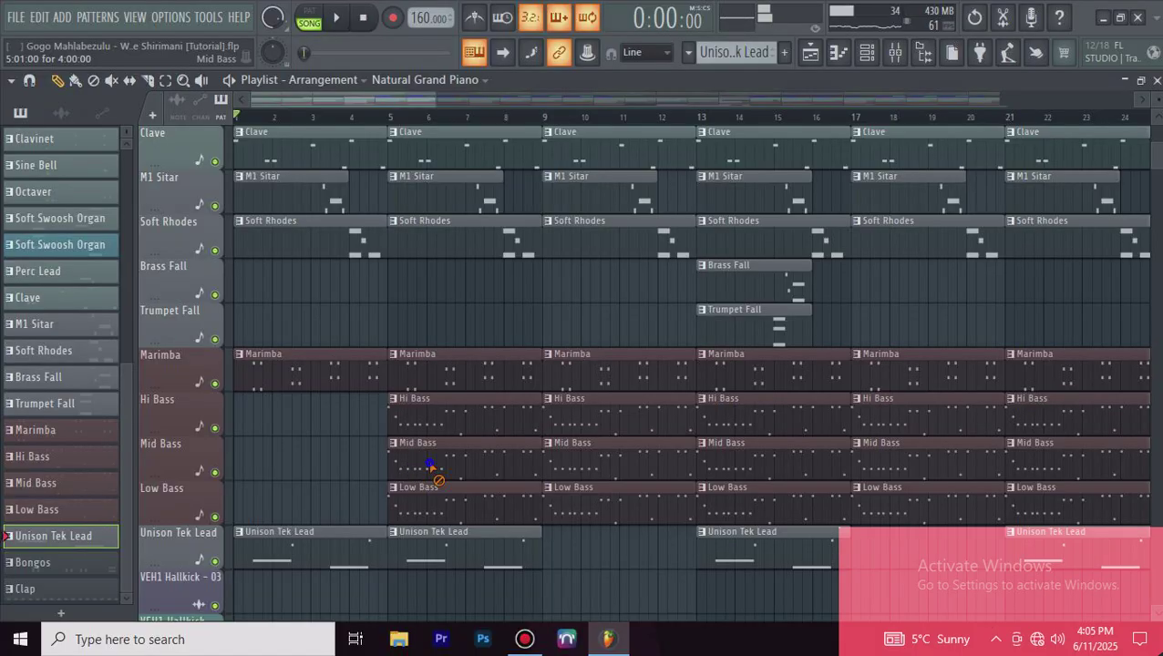
right_click(432, 466)
key(space)
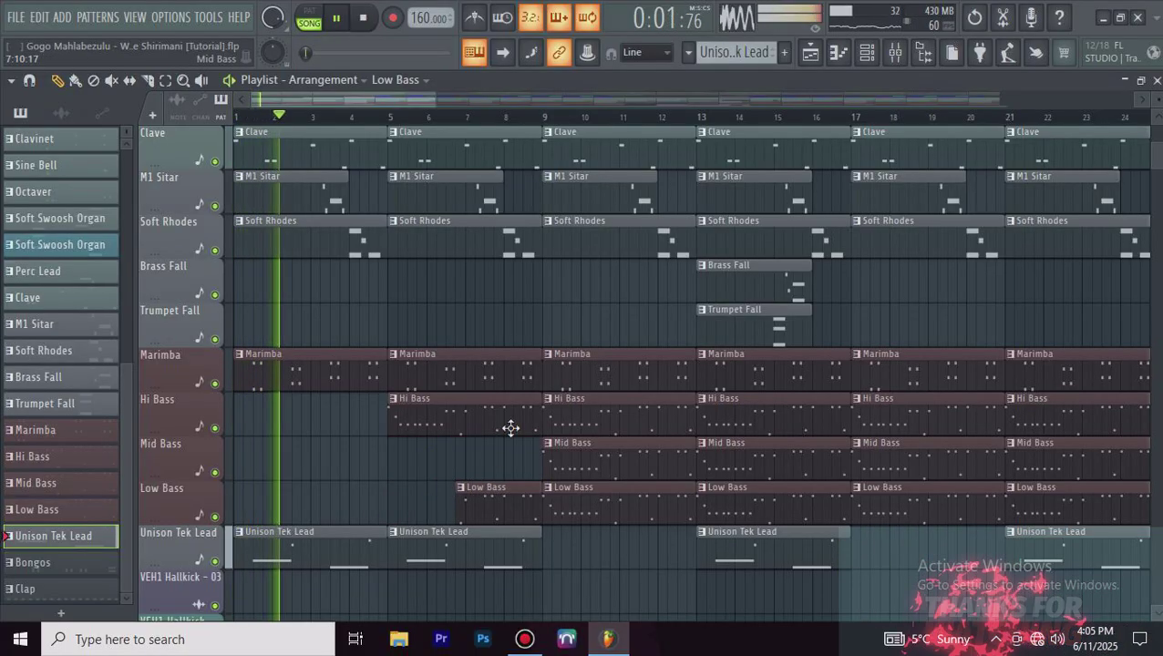
Step: Place a Battery Fill clip at bar 7 on the Battery Fill track
scroll(532, 390, up, 15)
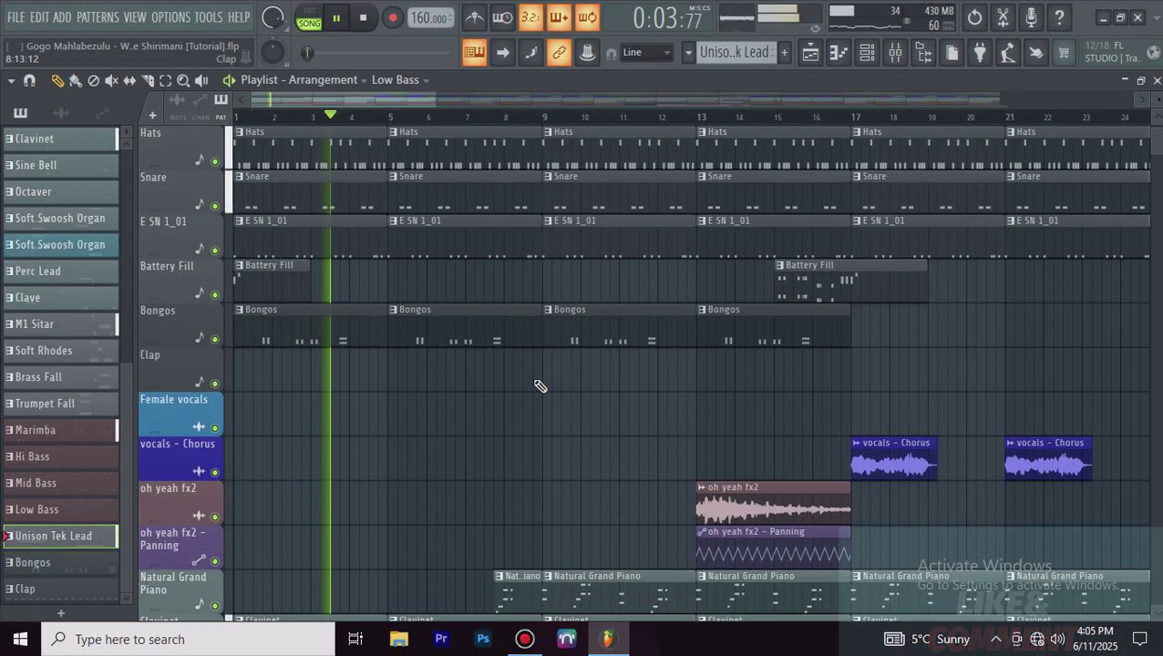
click(489, 296)
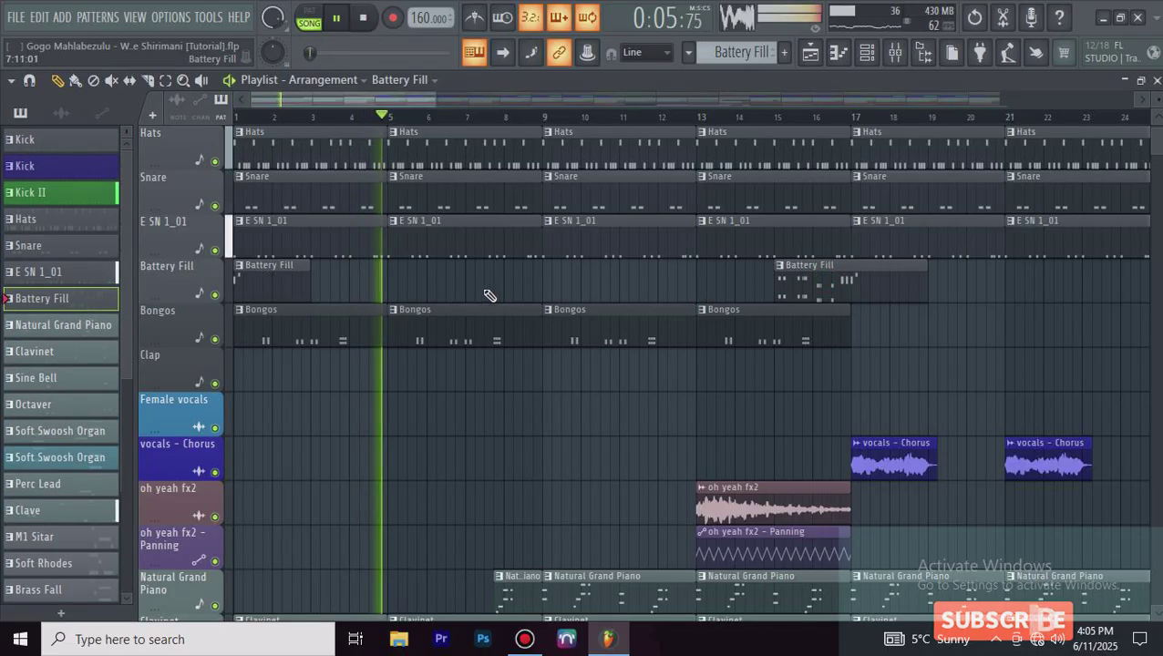
click(472, 298)
Step: Play through the revised intro up to bar 17 and check the clip layout across all tracks
scroll(574, 407, down, 5)
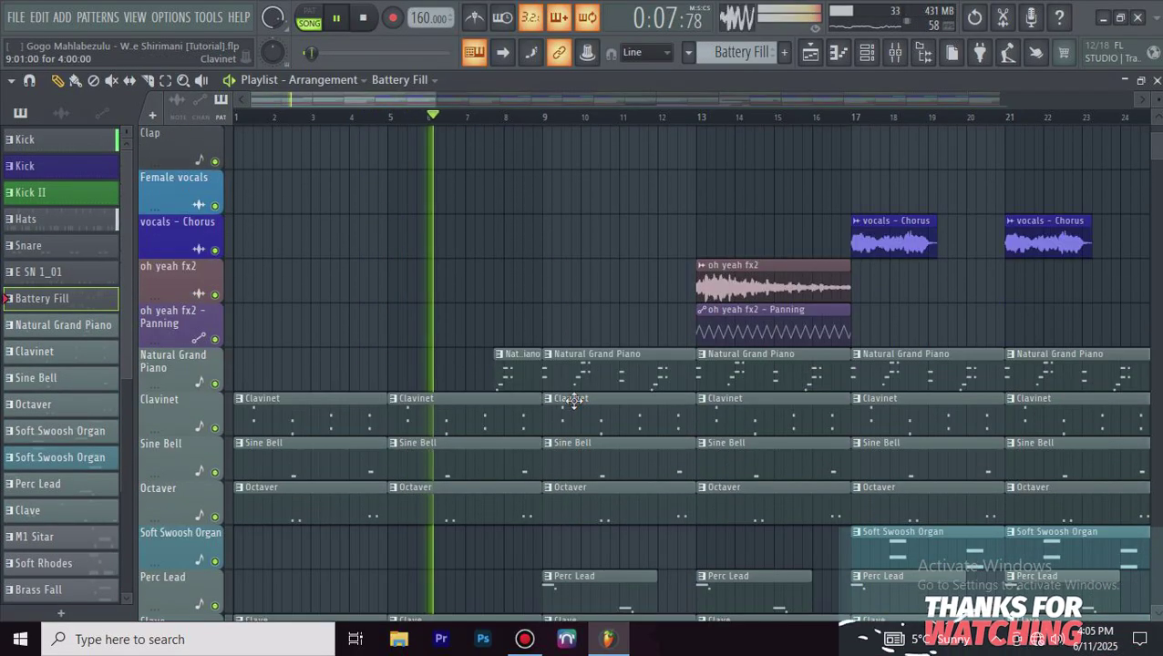
scroll(572, 401, down, 7)
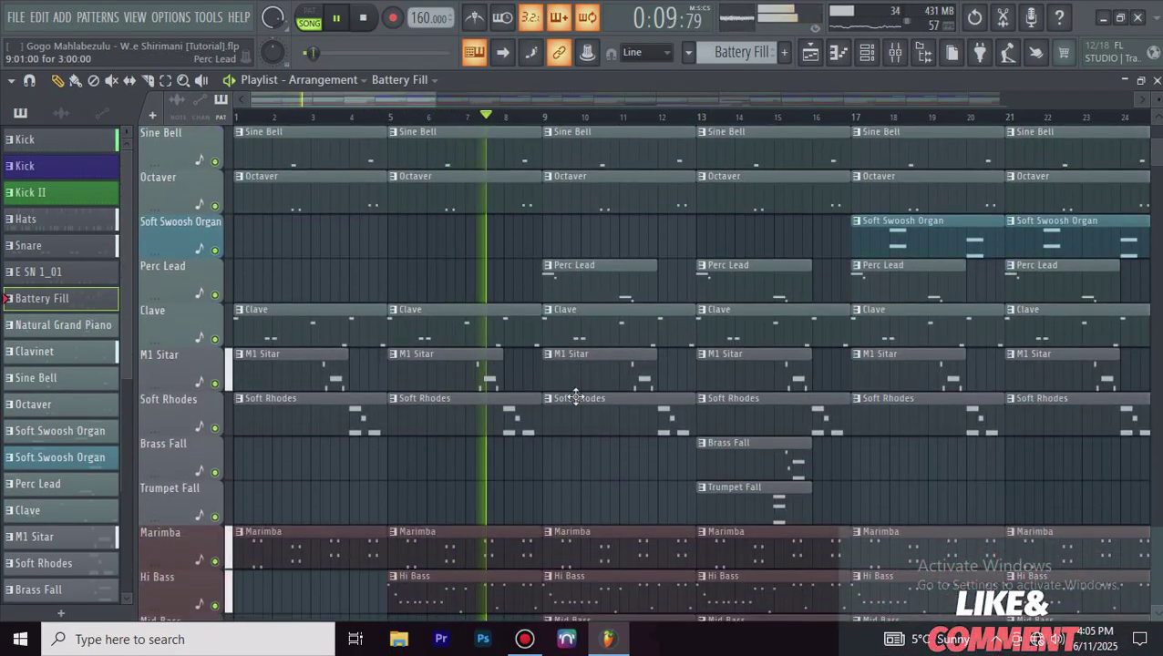
scroll(574, 398, down, 6)
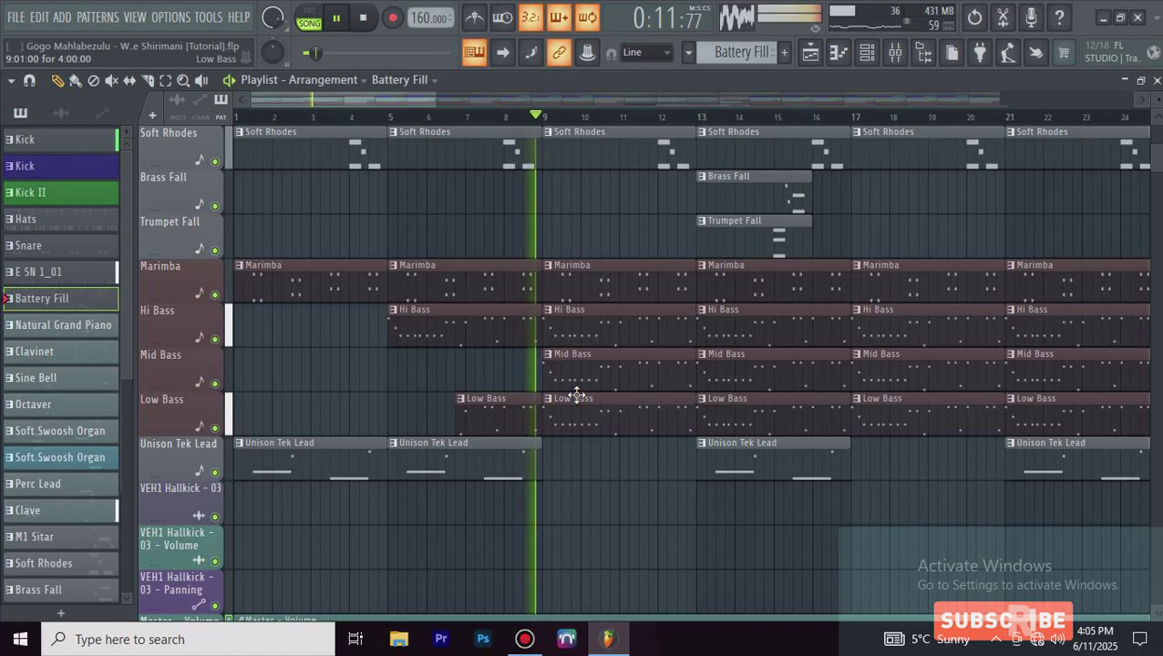
scroll(576, 393, down, 1)
scroll(576, 394, up, 3)
scroll(576, 395, down, 5)
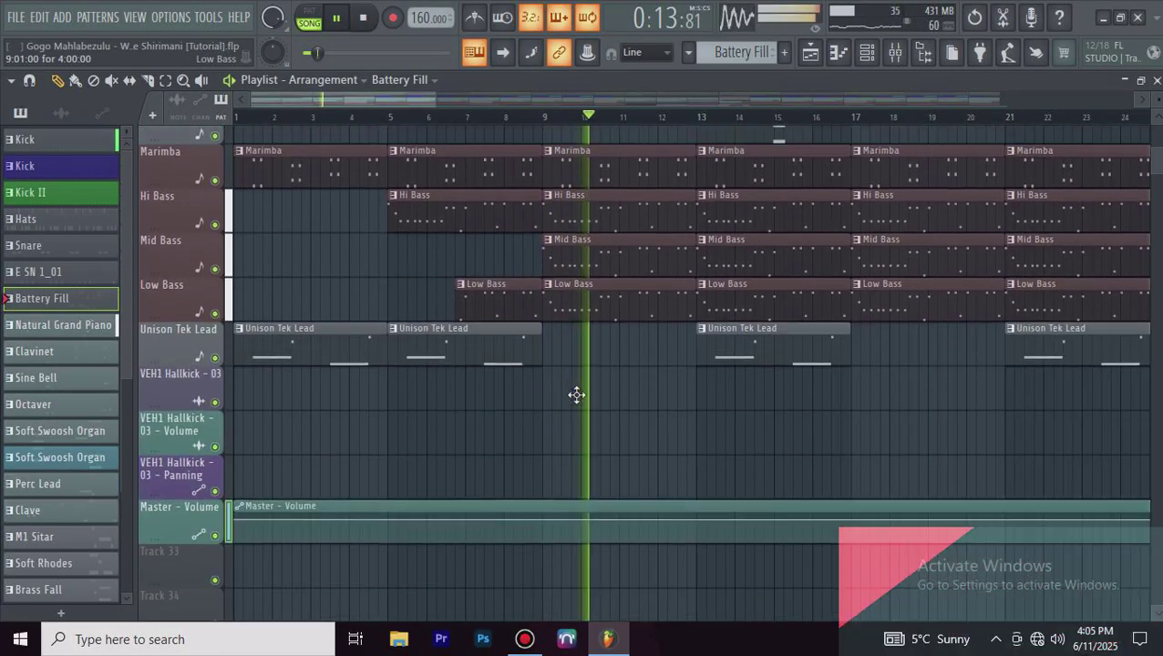
scroll(581, 401, up, 14)
scroll(583, 391, up, 7)
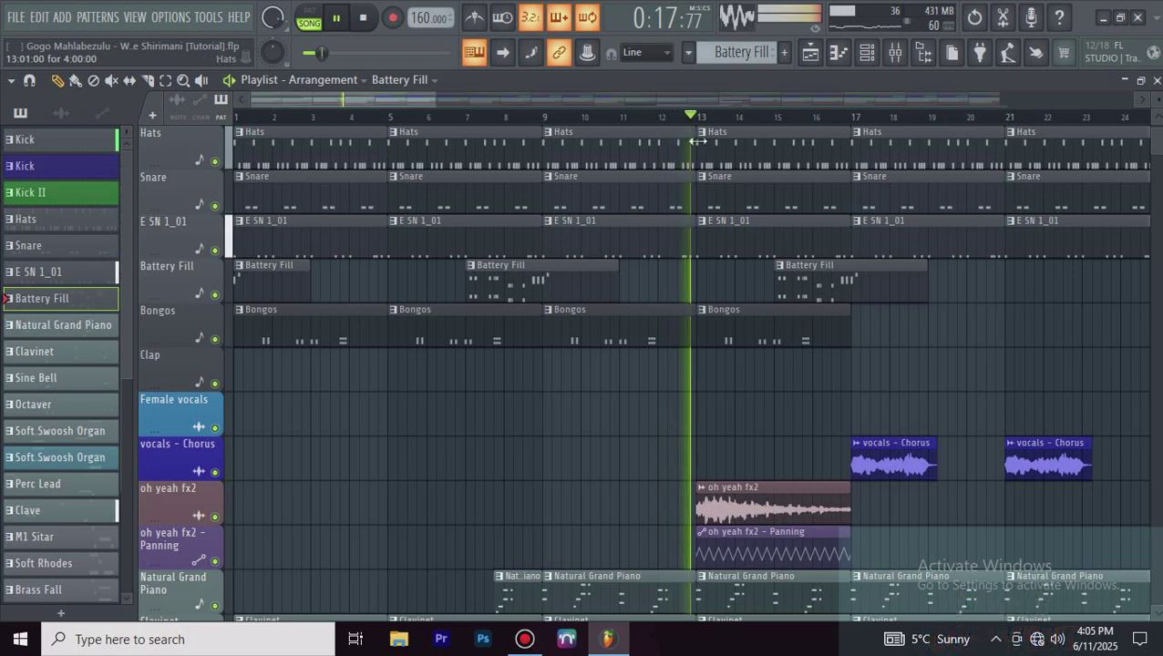
scroll(709, 116, down, 4)
scroll(720, 319, down, 5)
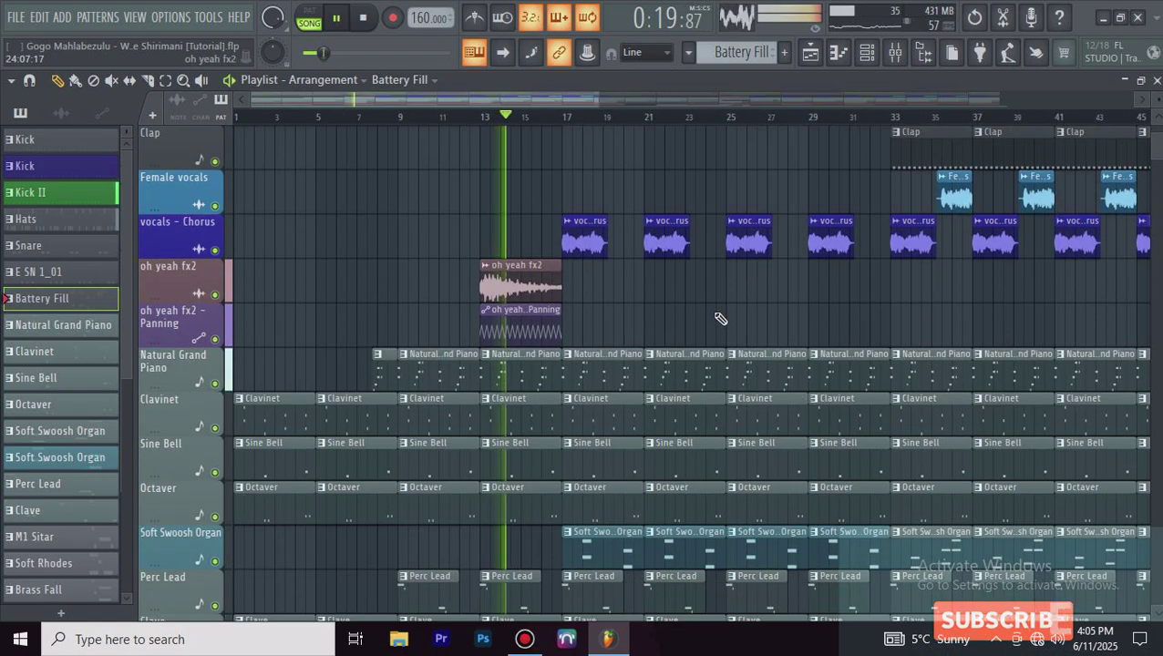
scroll(718, 314, down, 9)
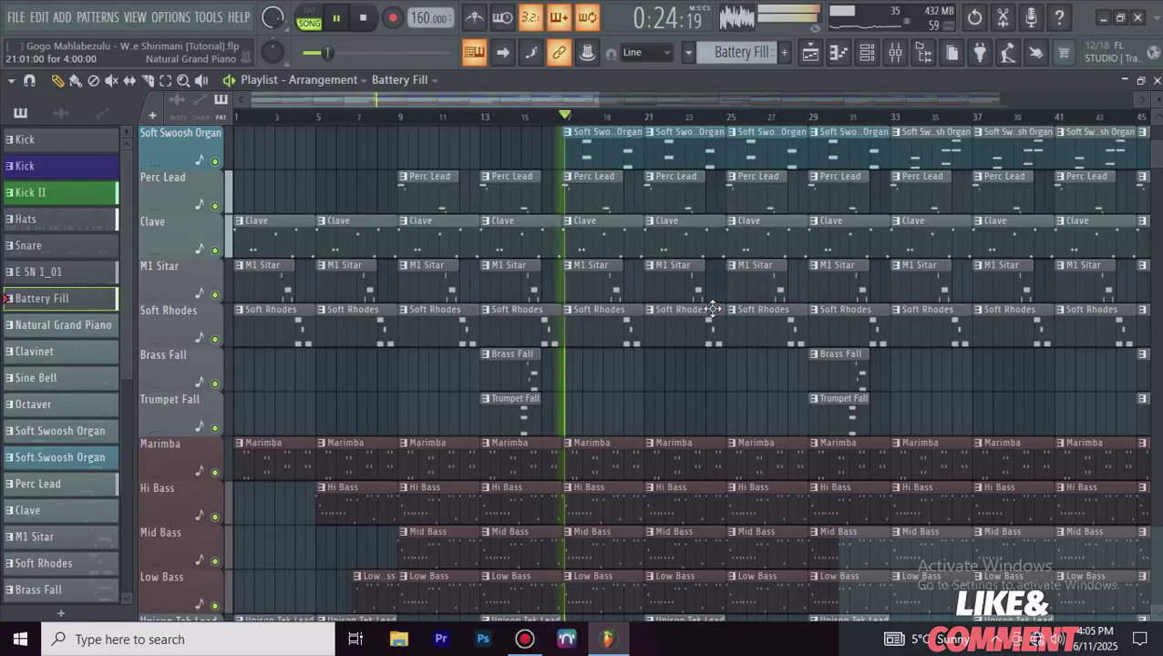
Step: Let the song play on from bar 17 and examine the whole arrangement, from the drum tracks down to the Master Volume automation
scroll(713, 309, down, 4)
scroll(512, 123, down, 4)
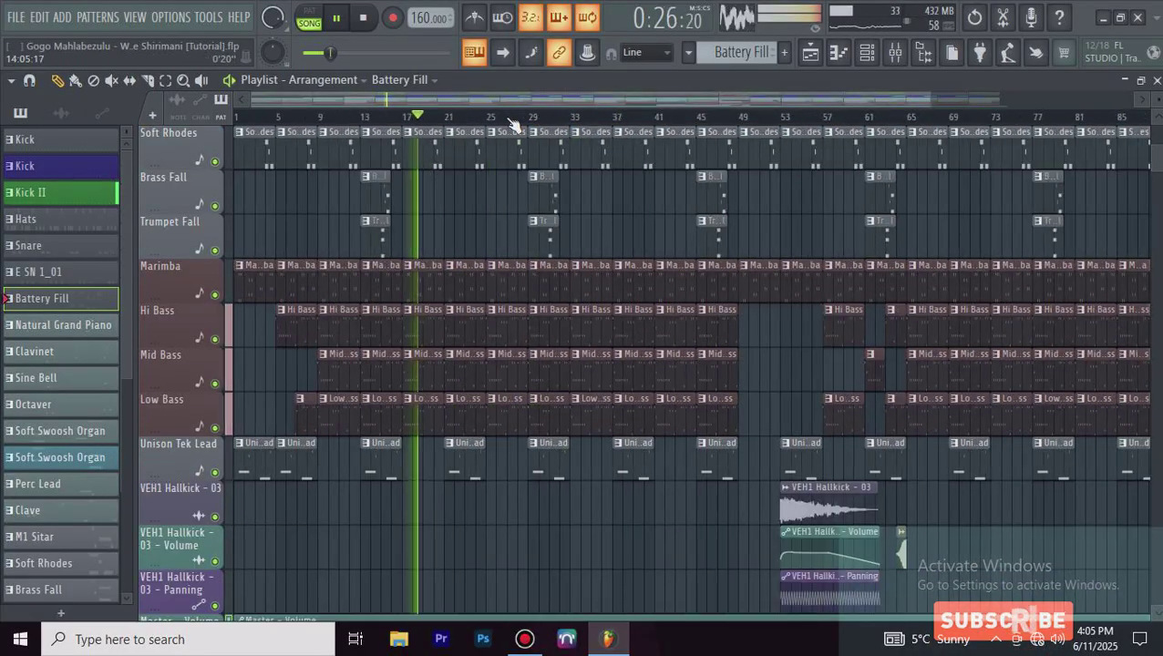
scroll(515, 122, down, 2)
scroll(1077, 270, down, 6)
scroll(1105, 259, up, 12)
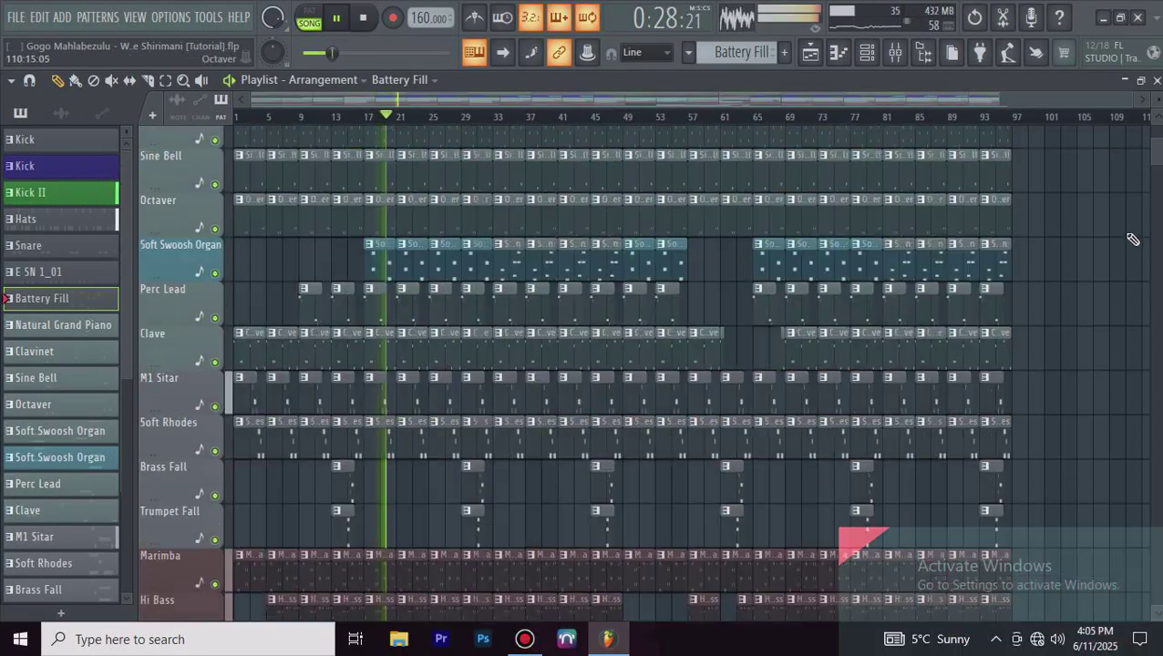
scroll(1132, 239, up, 8)
scroll(1131, 239, down, 2)
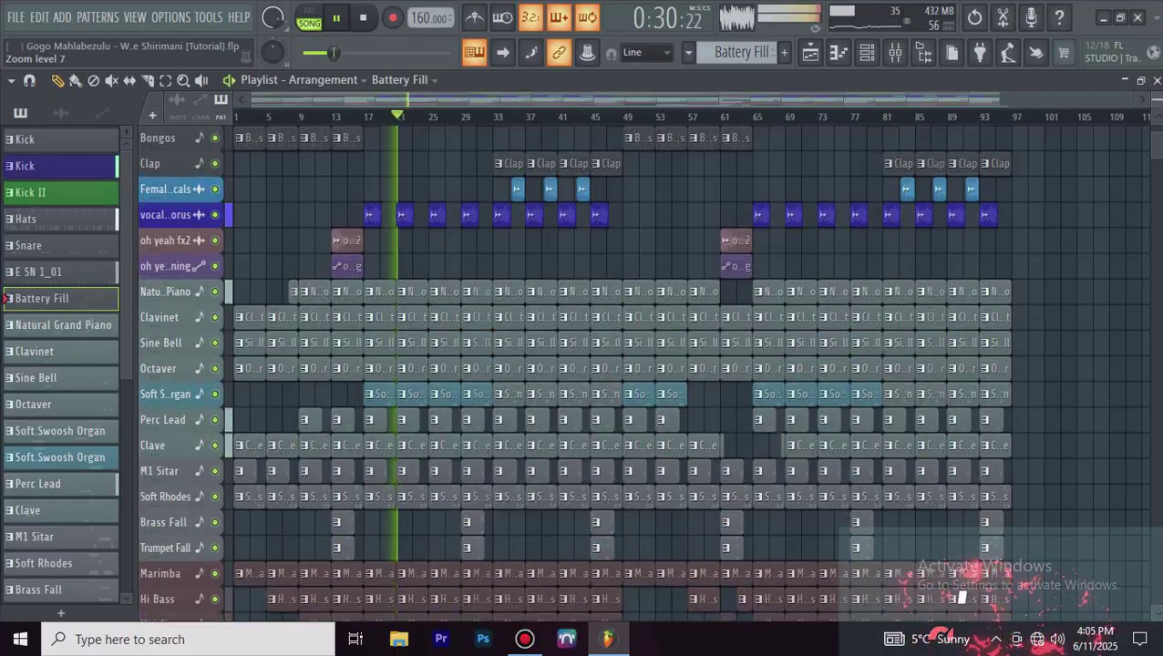
scroll(1093, 199, up, 2)
scroll(1093, 198, down, 16)
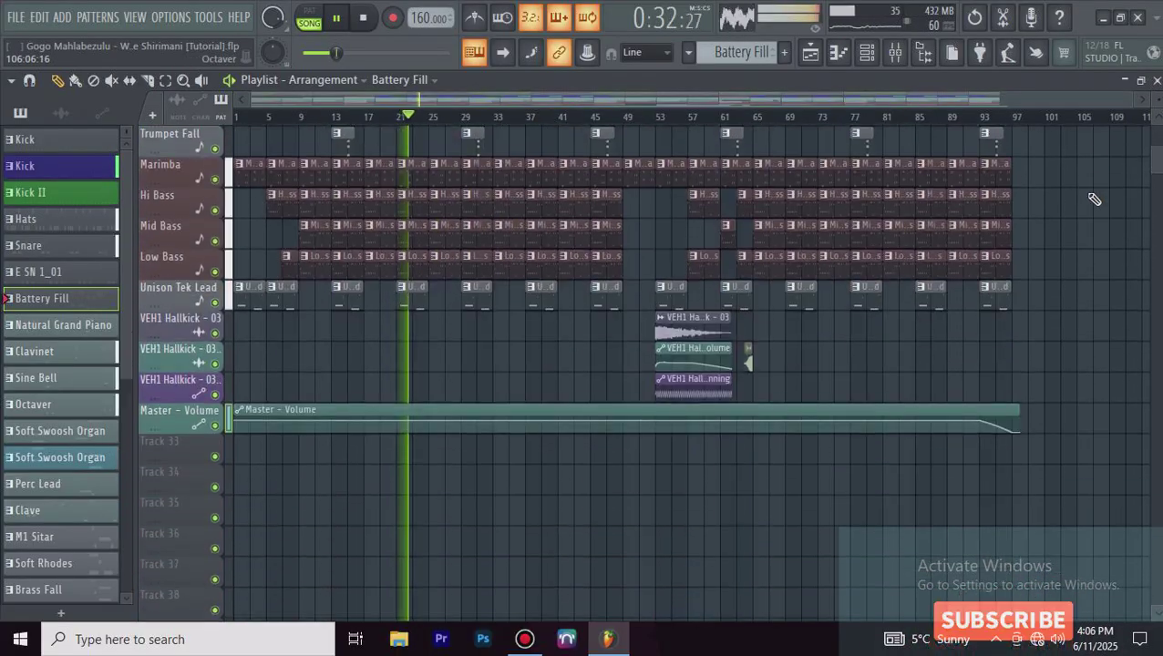
scroll(1094, 199, up, 20)
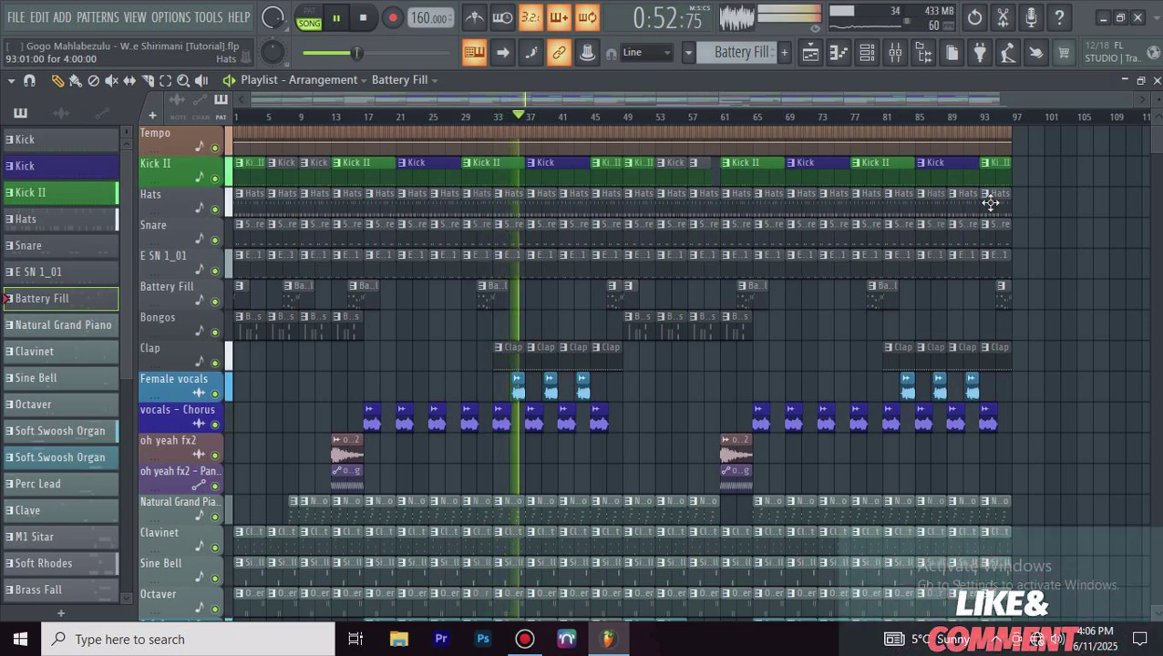
Step: Save the project during playback
key(ctrl+s)
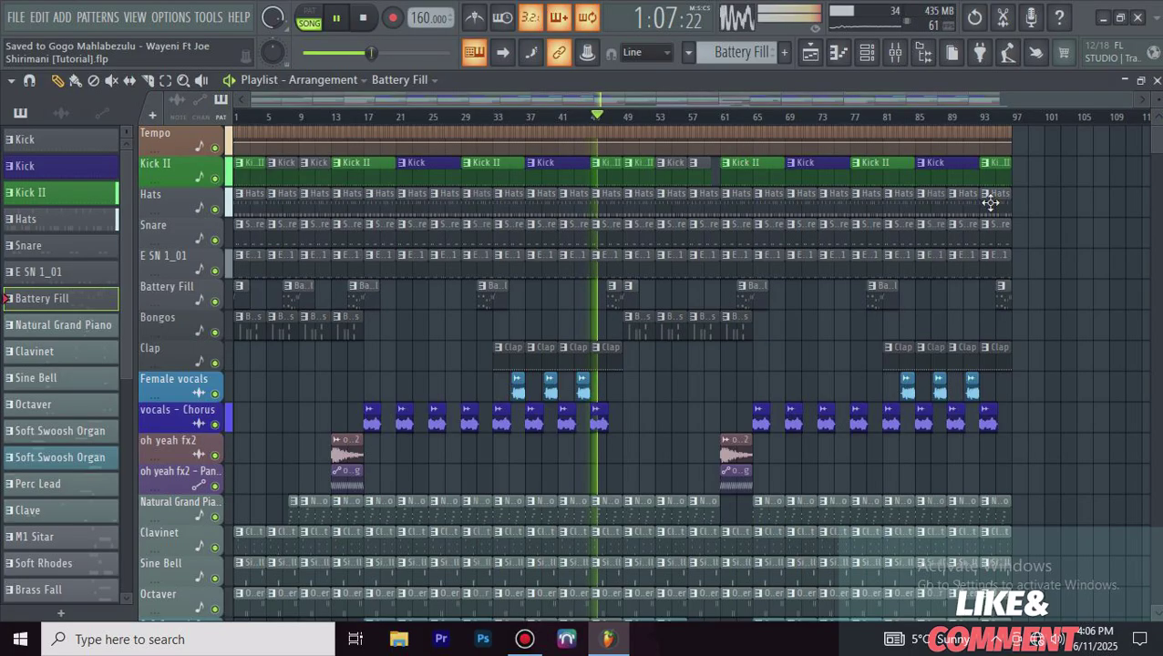
key(ctrl+s)
Step: Check the layout through the break after bar 49 and remove the Octaver clips from bar 61 up to bar 81
scroll(1100, 288, down, 3)
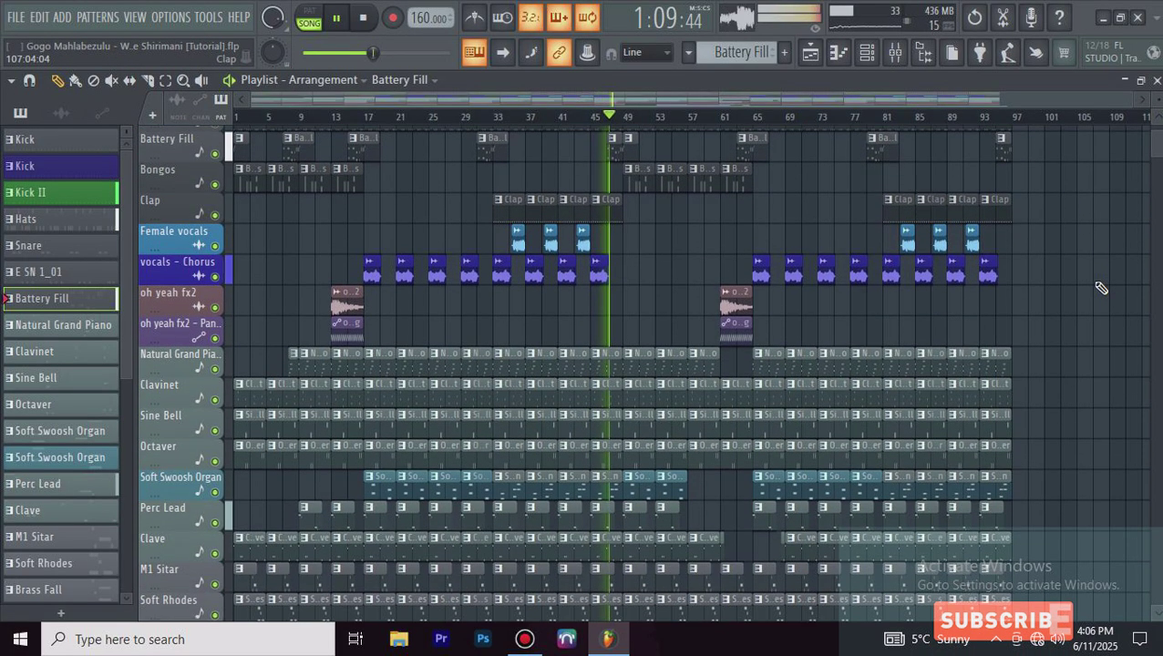
scroll(1101, 288, down, 3)
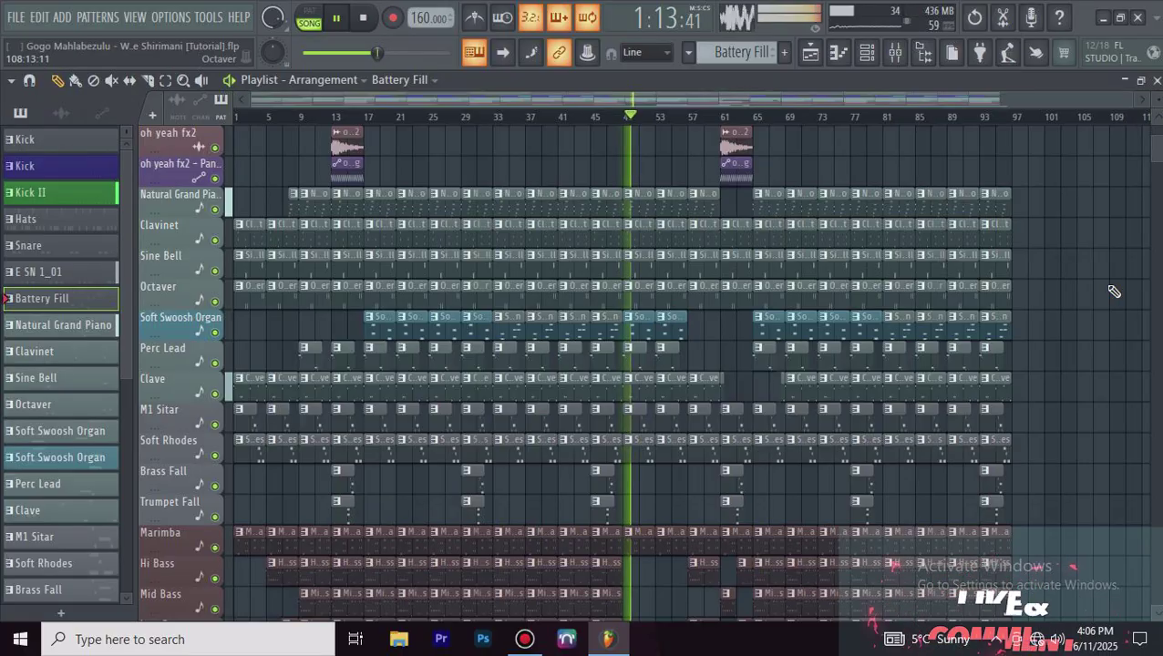
scroll(1114, 288, down, 3)
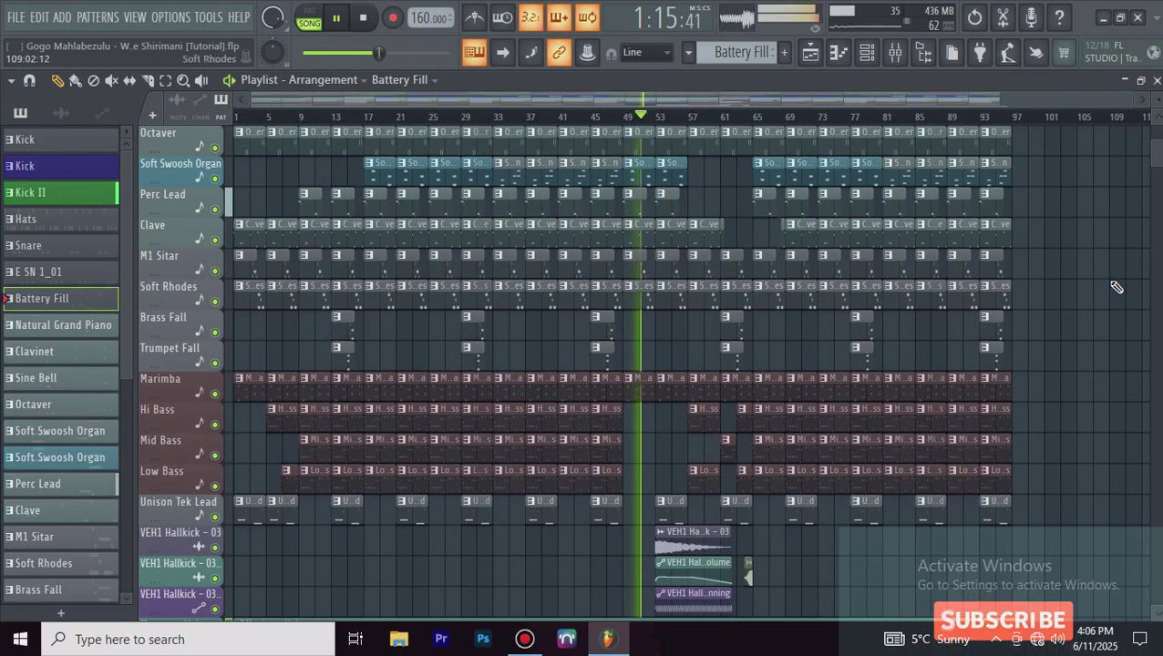
scroll(1115, 288, down, 2)
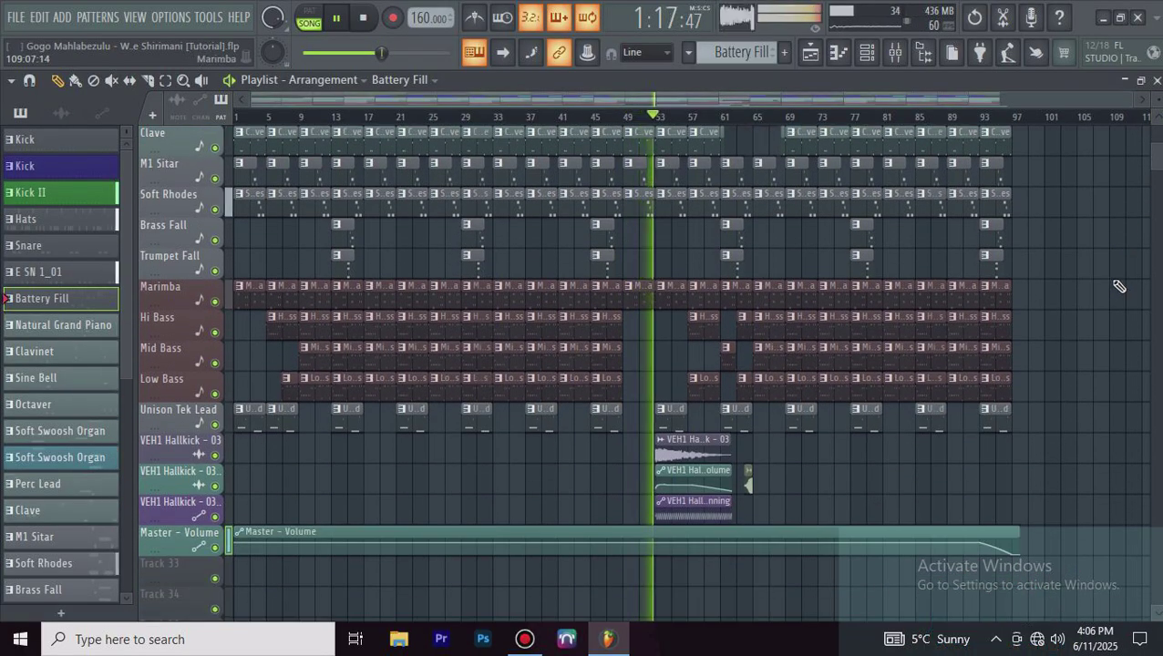
scroll(1119, 287, up, 2)
scroll(1118, 287, up, 2)
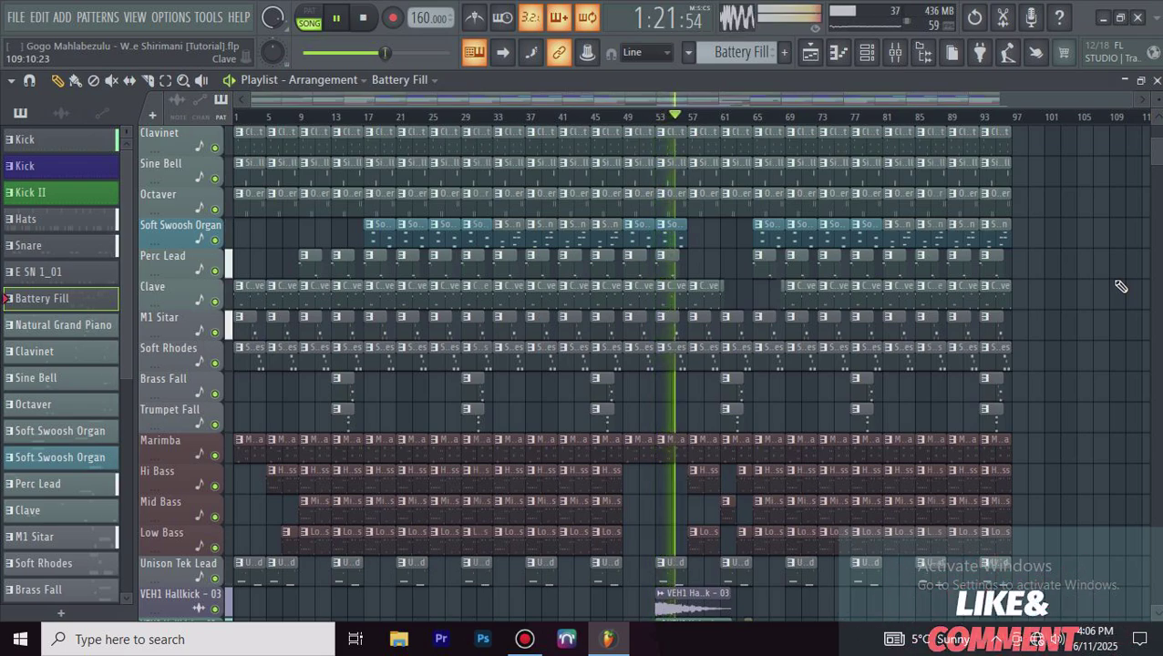
scroll(1121, 287, up, 3)
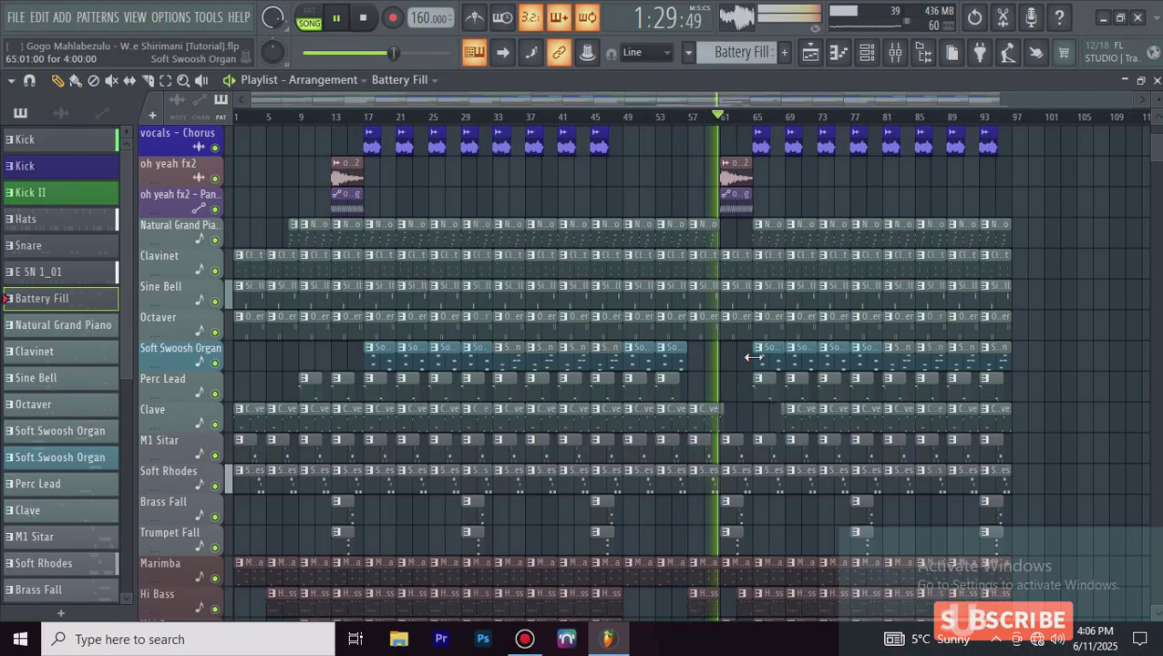
scroll(979, 369, up, 5)
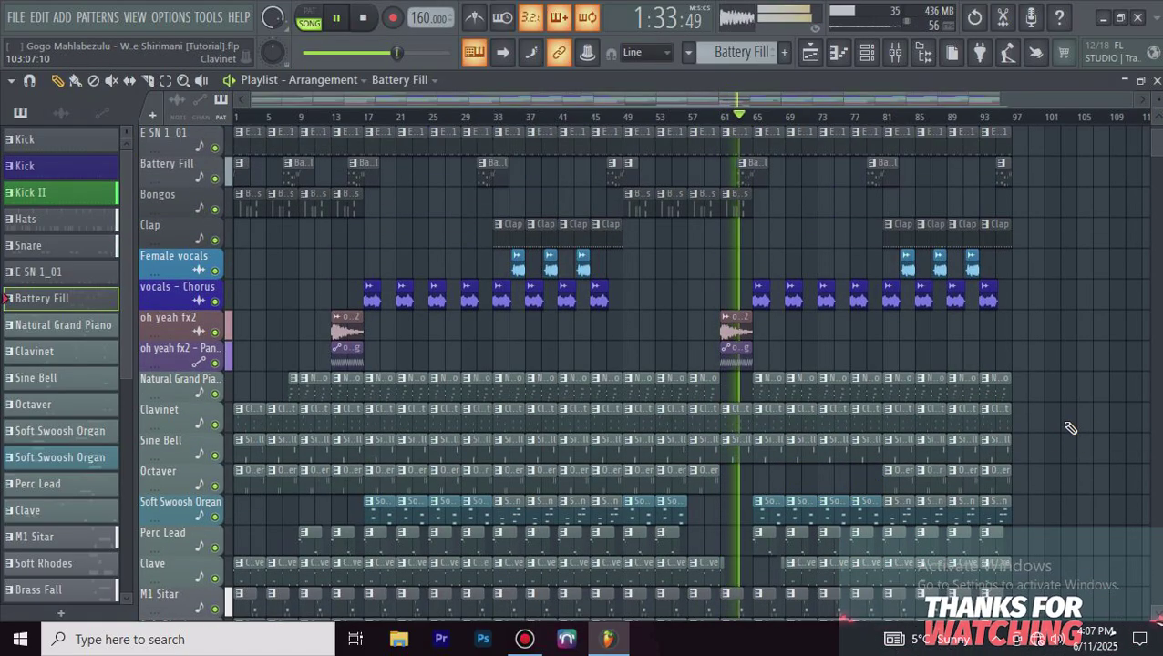
Step: Play the song to its end and check the final section's clips and the closing Master Volume fade-out
scroll(1092, 410, down, 3)
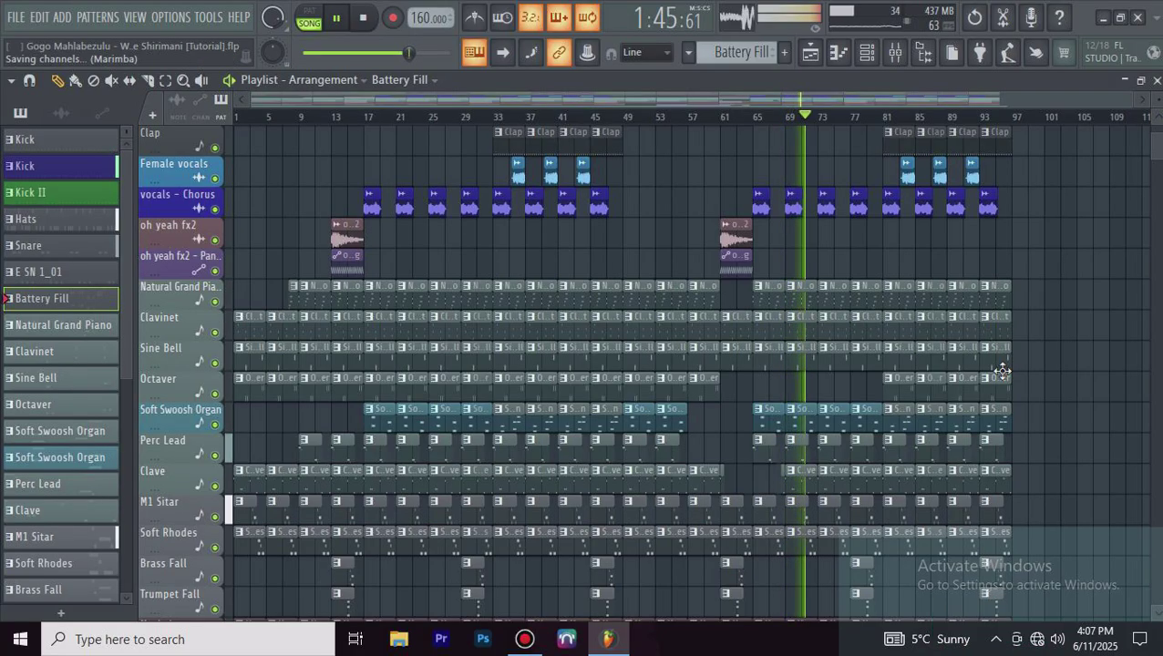
scroll(1112, 316, down, 3)
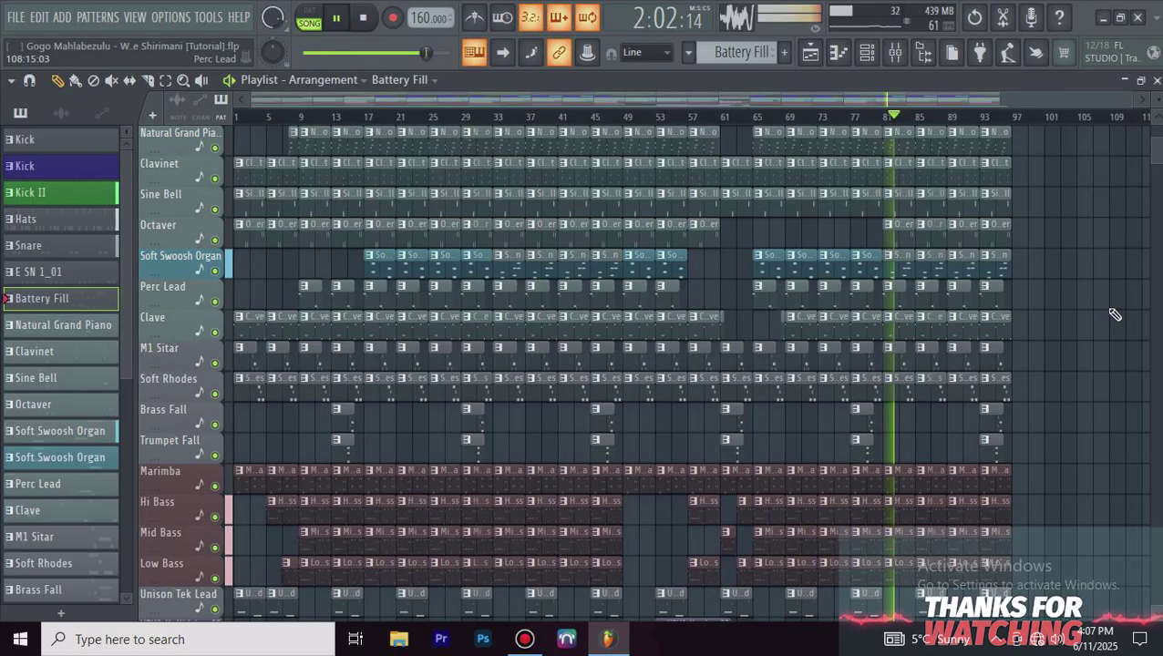
scroll(1113, 315, up, 6)
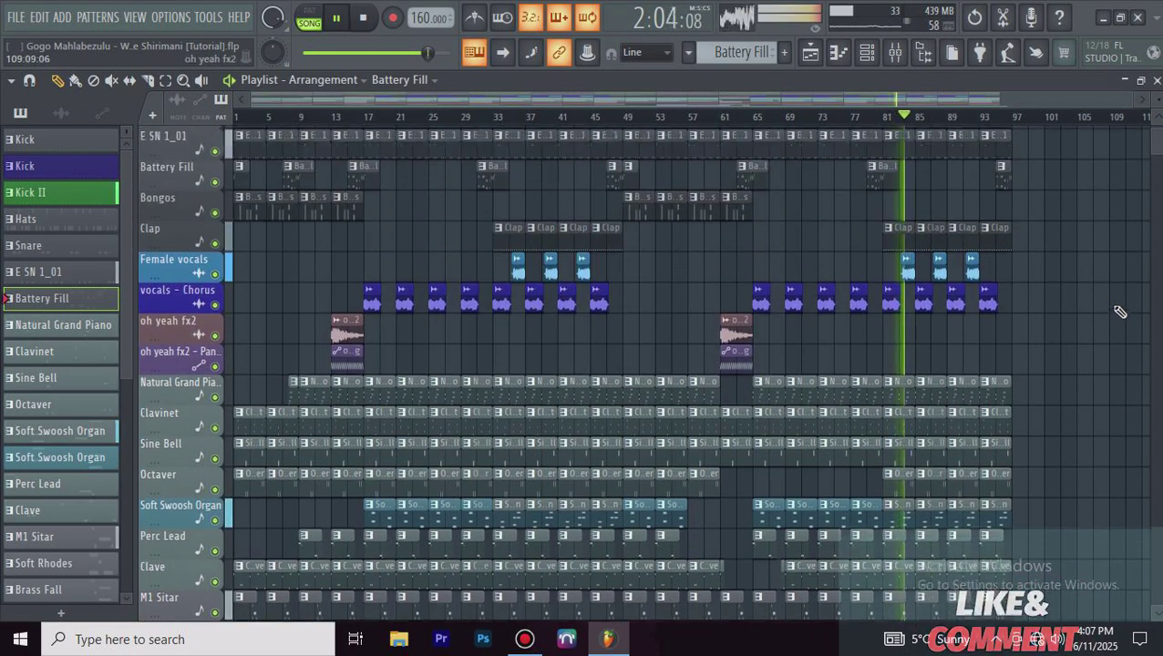
scroll(1158, 310, down, 10)
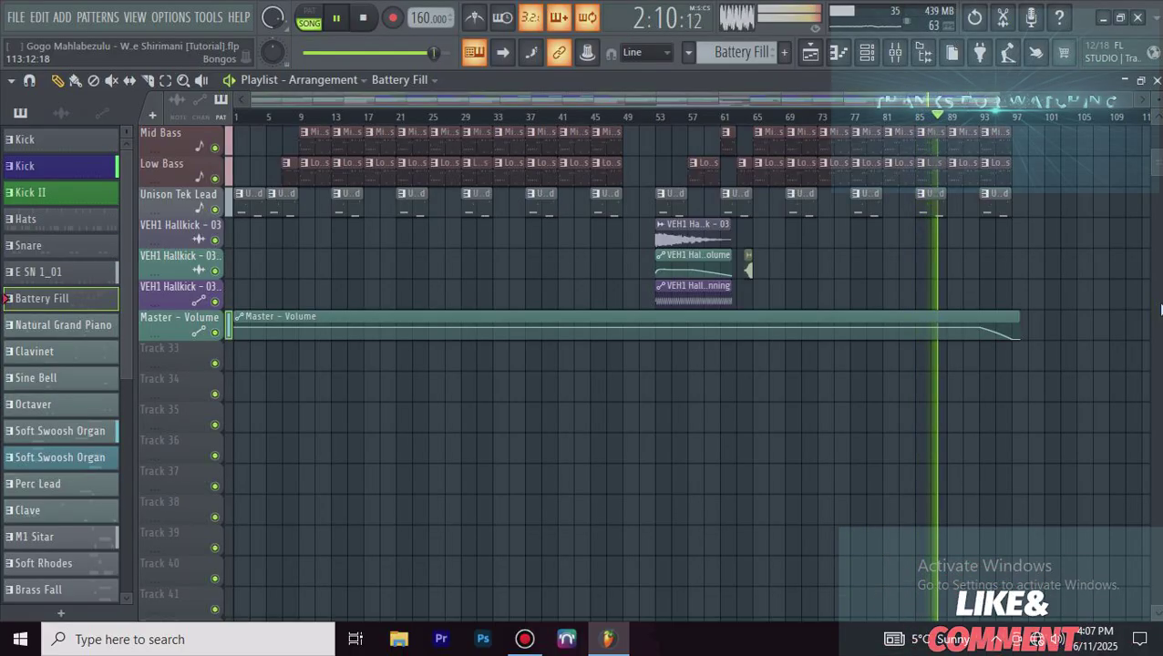
scroll(1160, 310, up, 6)
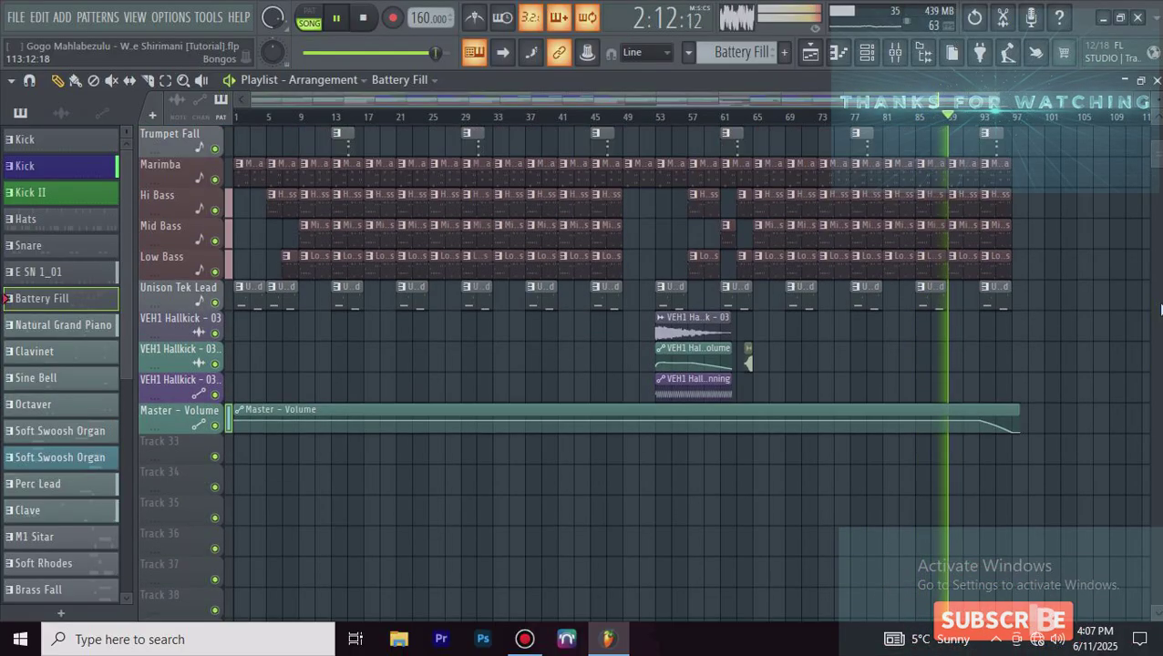
scroll(1160, 310, down, 5)
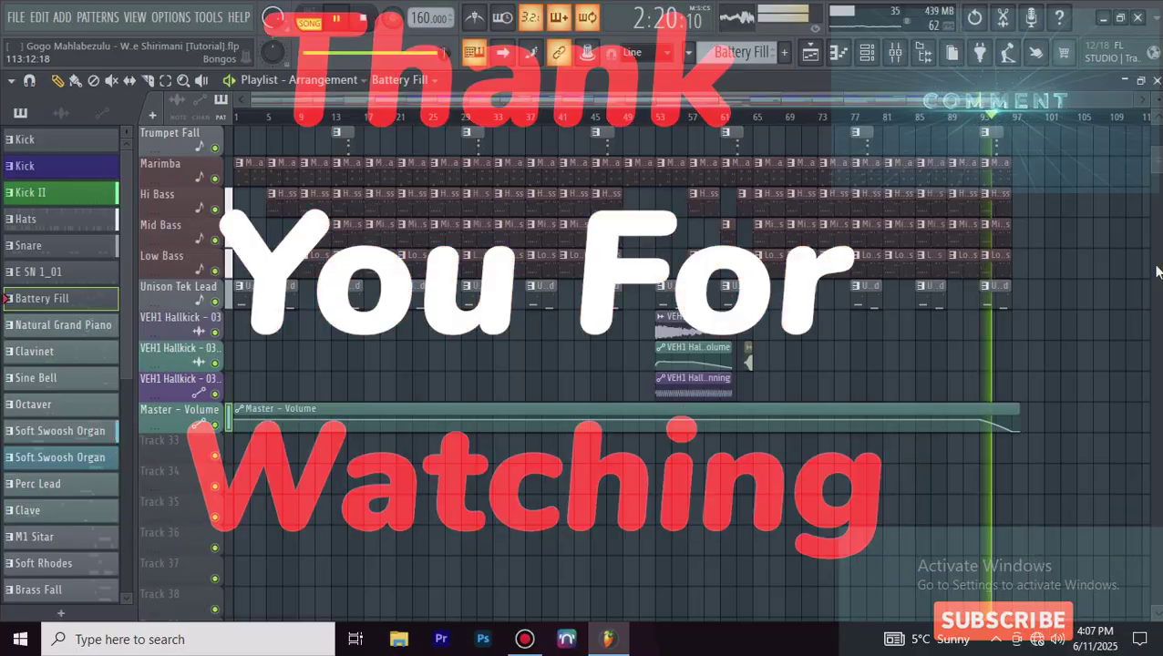
scroll(1071, 128, up, 3)
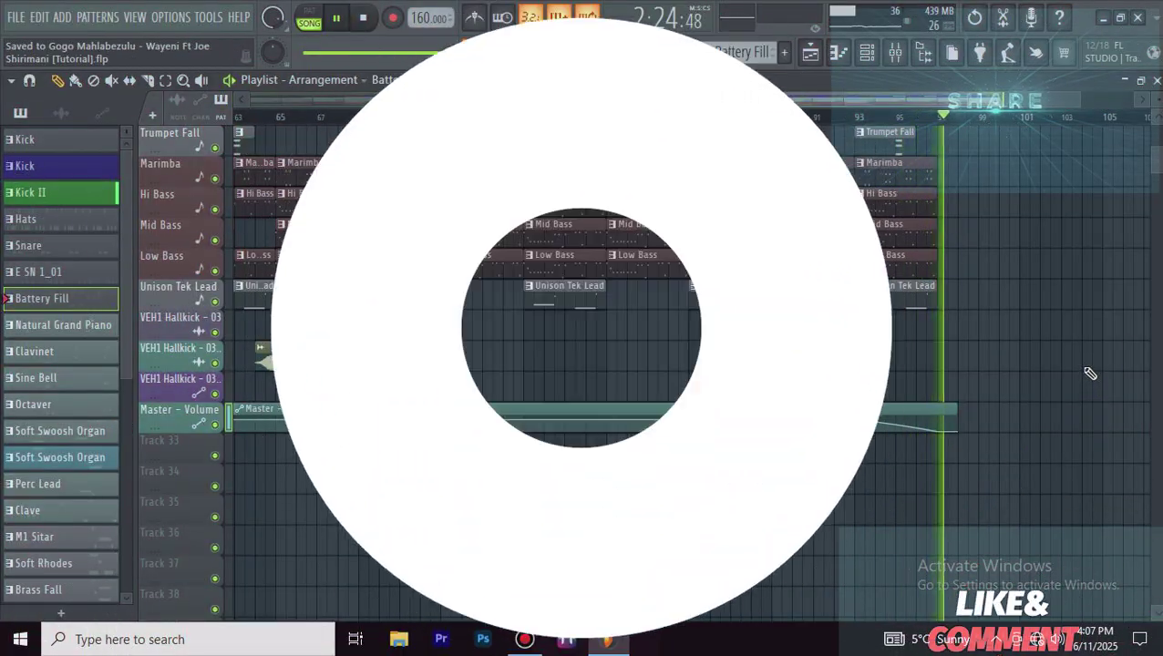
Step: Stop playback and start exporting the finished song
key(space)
click(15, 16)
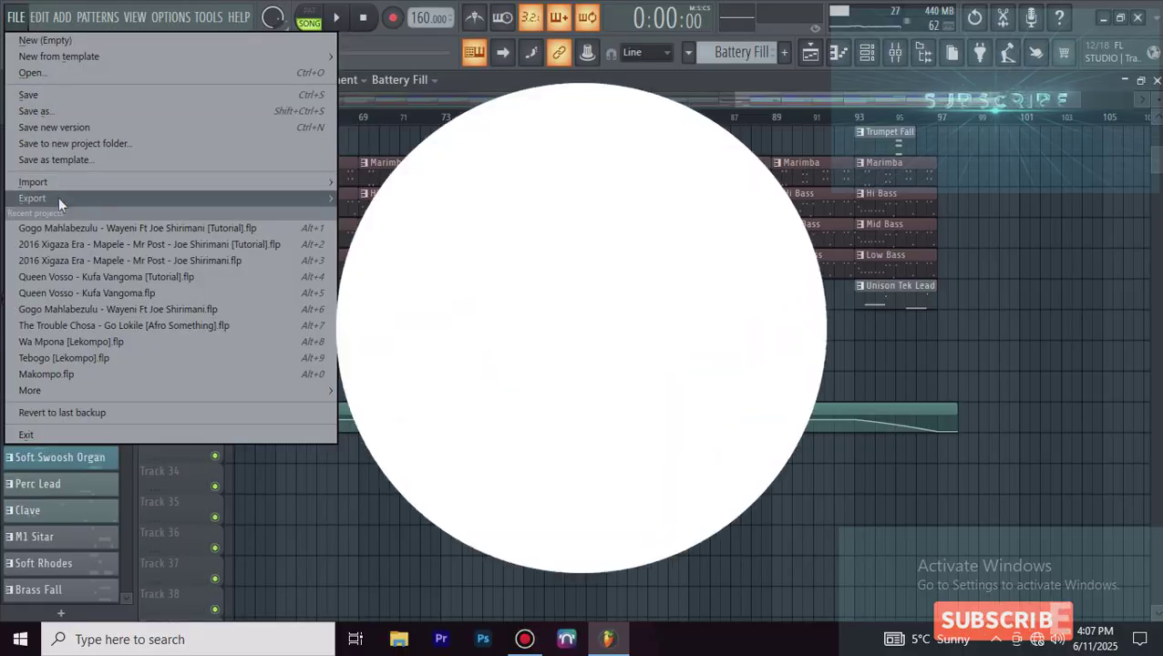
mouse_move(59, 197)
click(378, 228)
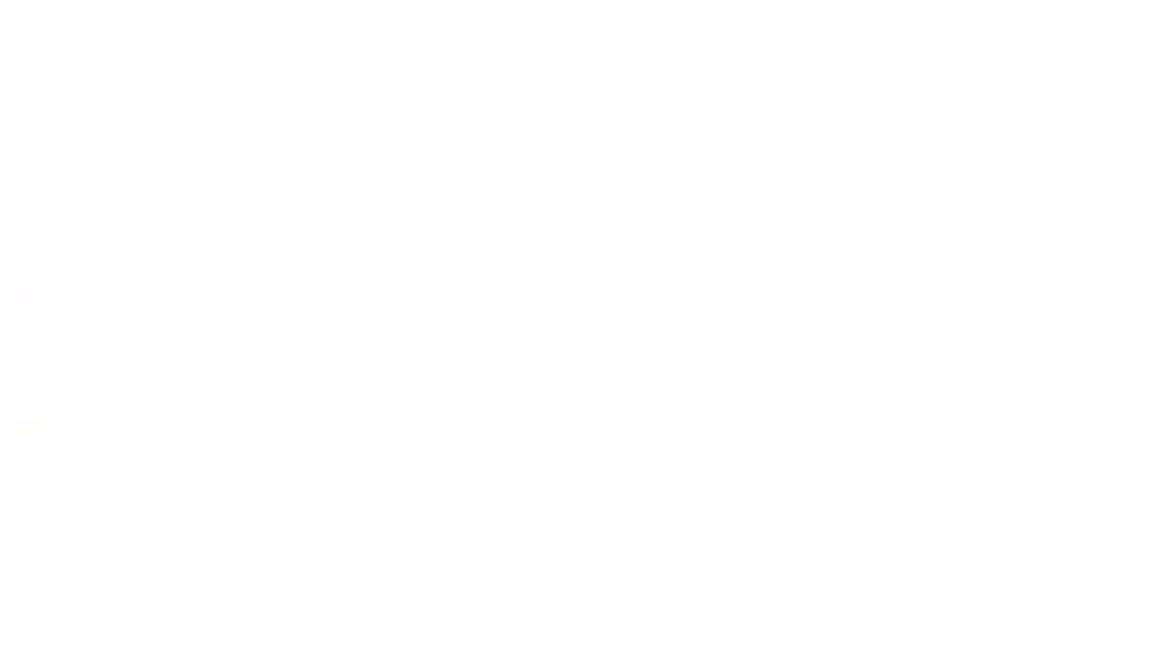